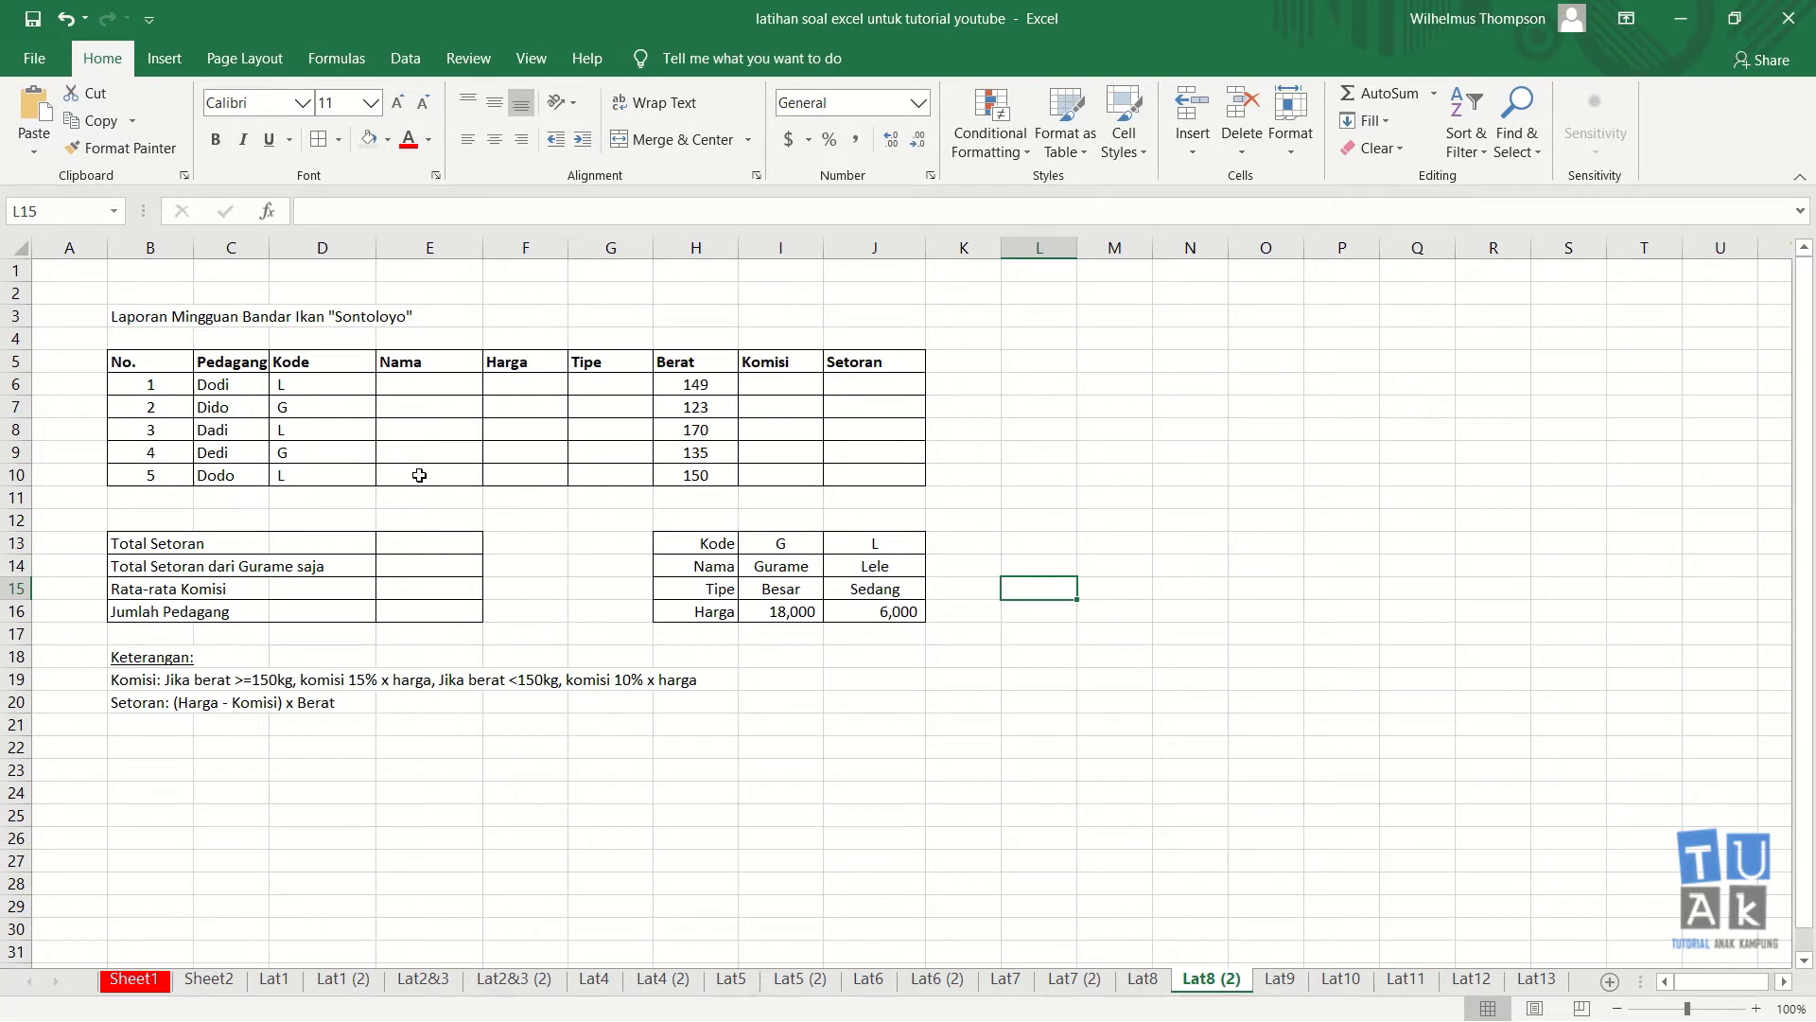
# - Make the report title "Laporan Mingguan Bandar Ikan "Sontoloyo"" in B3 bold and set its font size to 14
pyautogui.keyDown('ctrl'); pyautogui.scroll(2, 598, 559); pyautogui.keyUp('ctrl')
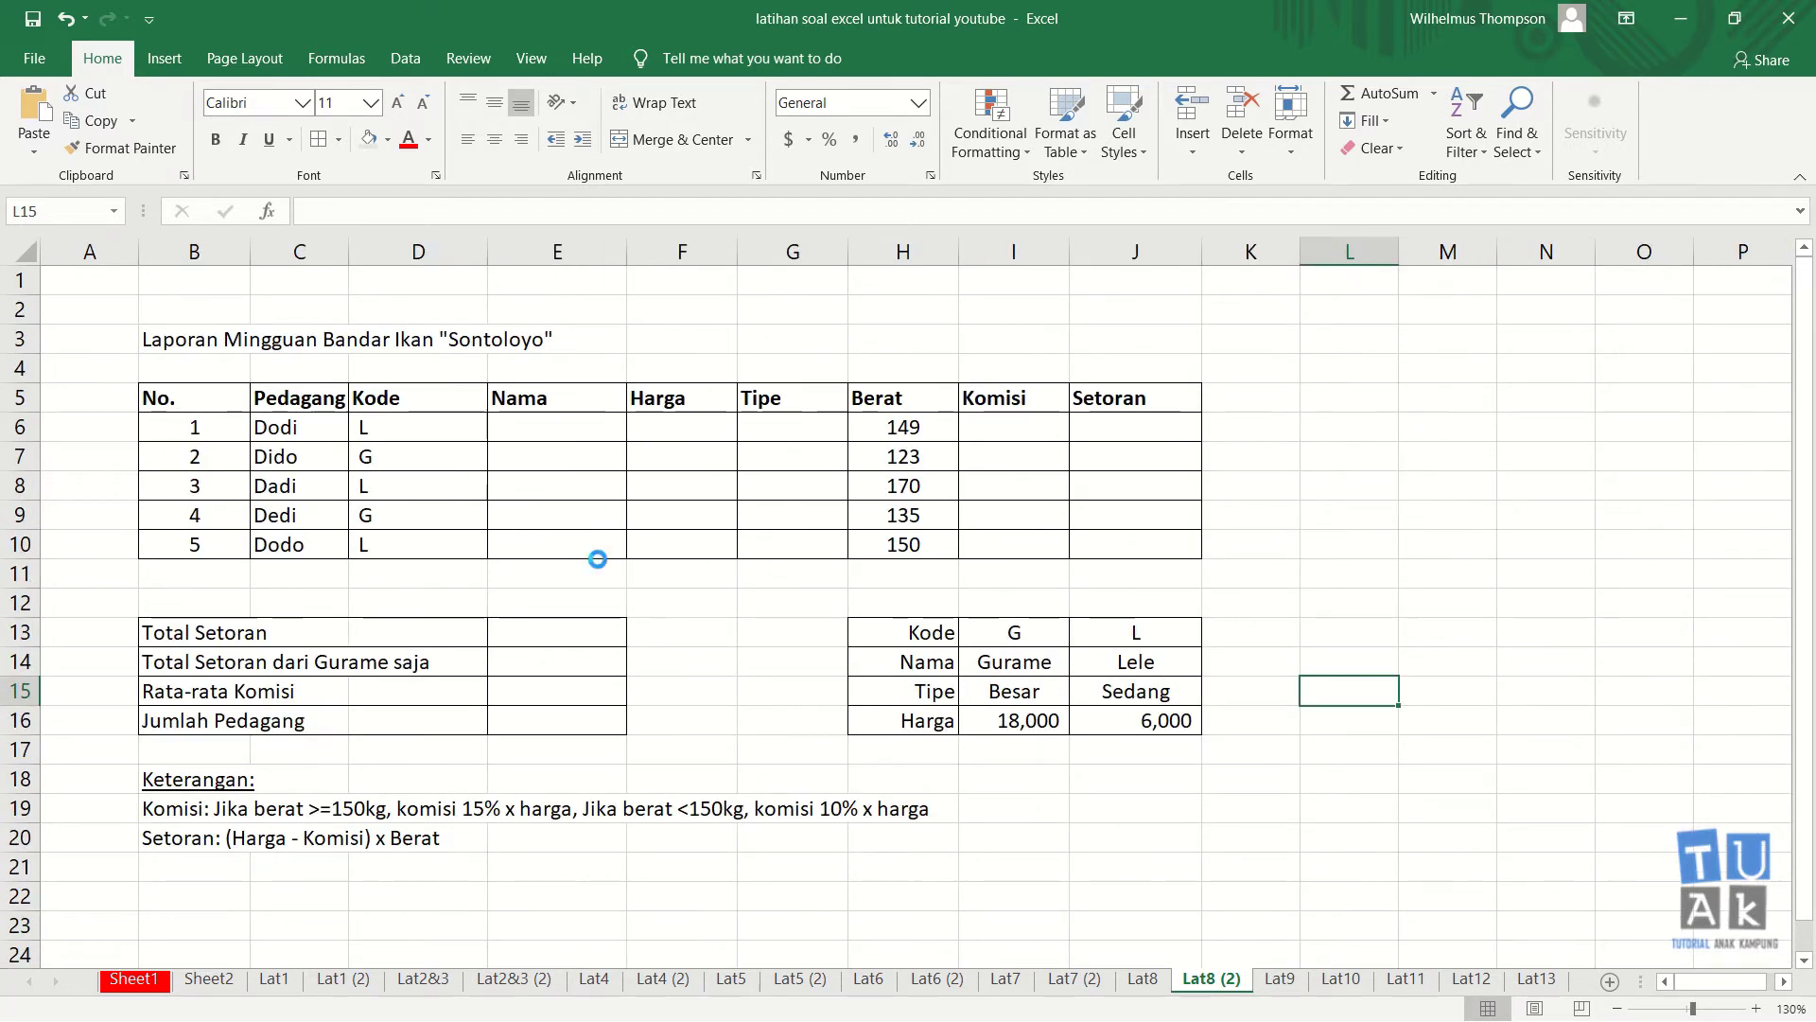
pyautogui.keyDown('ctrl'); pyautogui.scroll(1, 597, 559); pyautogui.keyUp('ctrl')
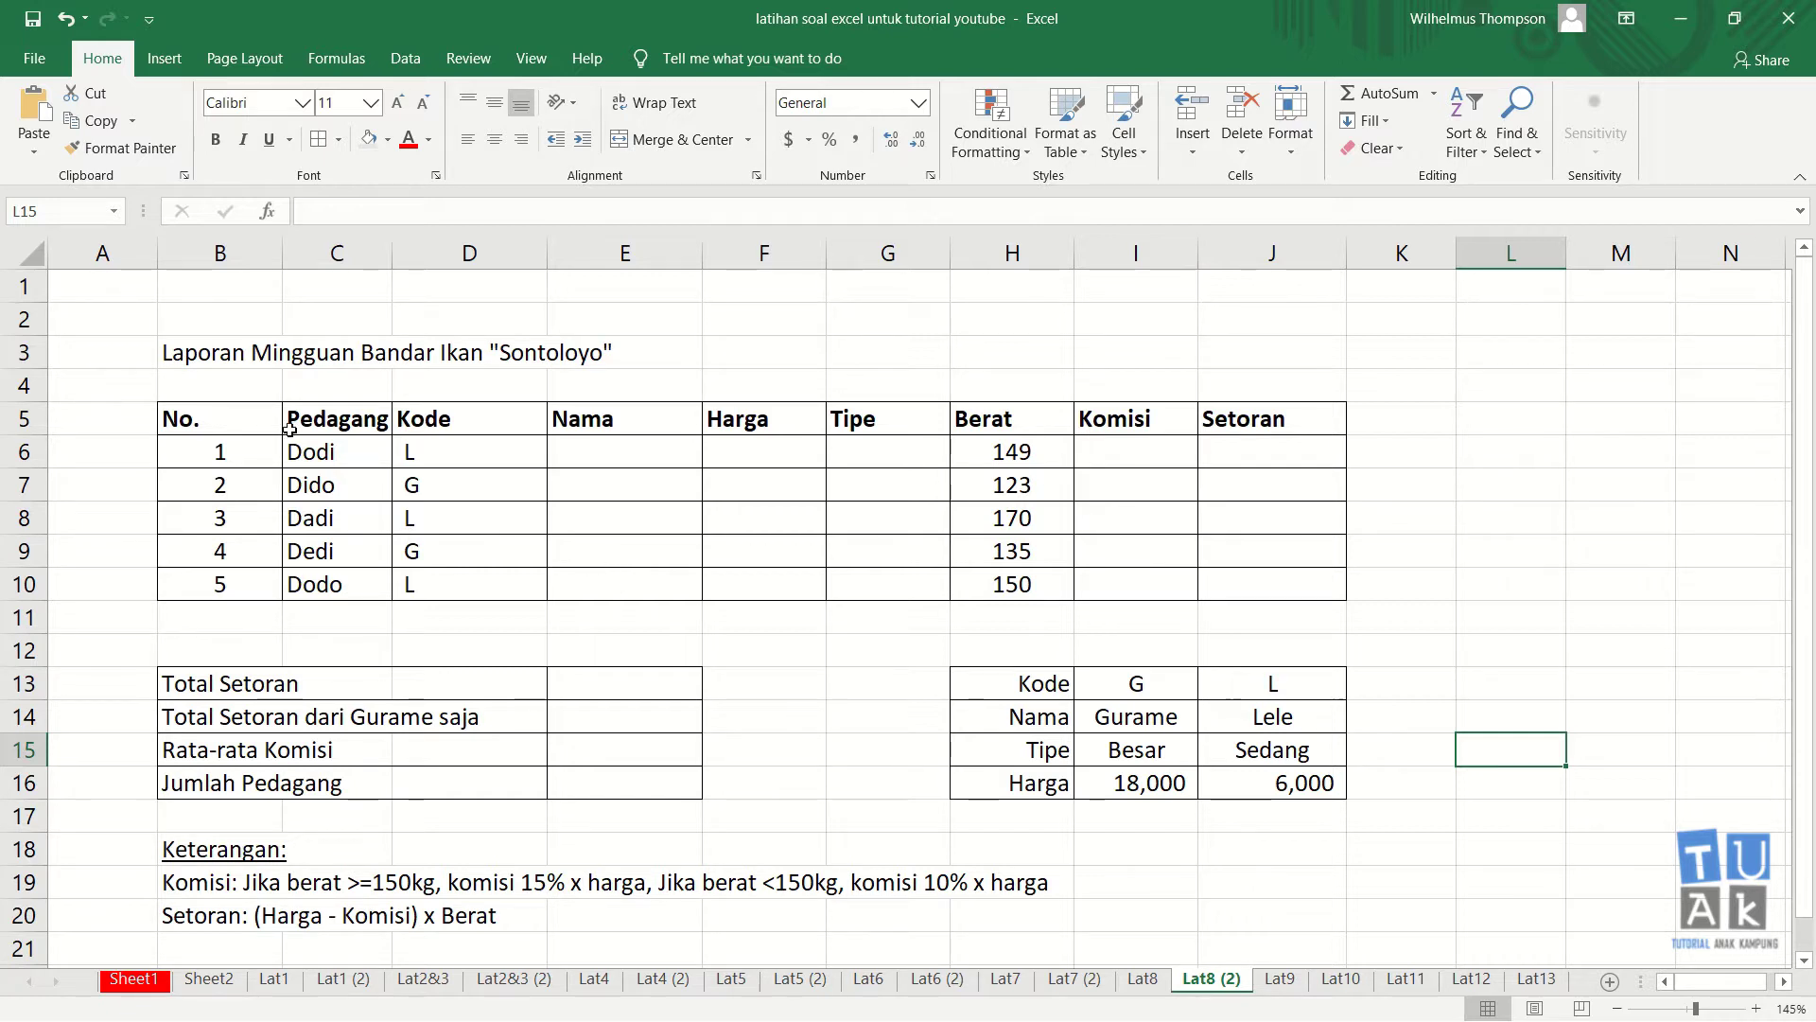
pyautogui.click(206, 365)
pyautogui.click(215, 142)
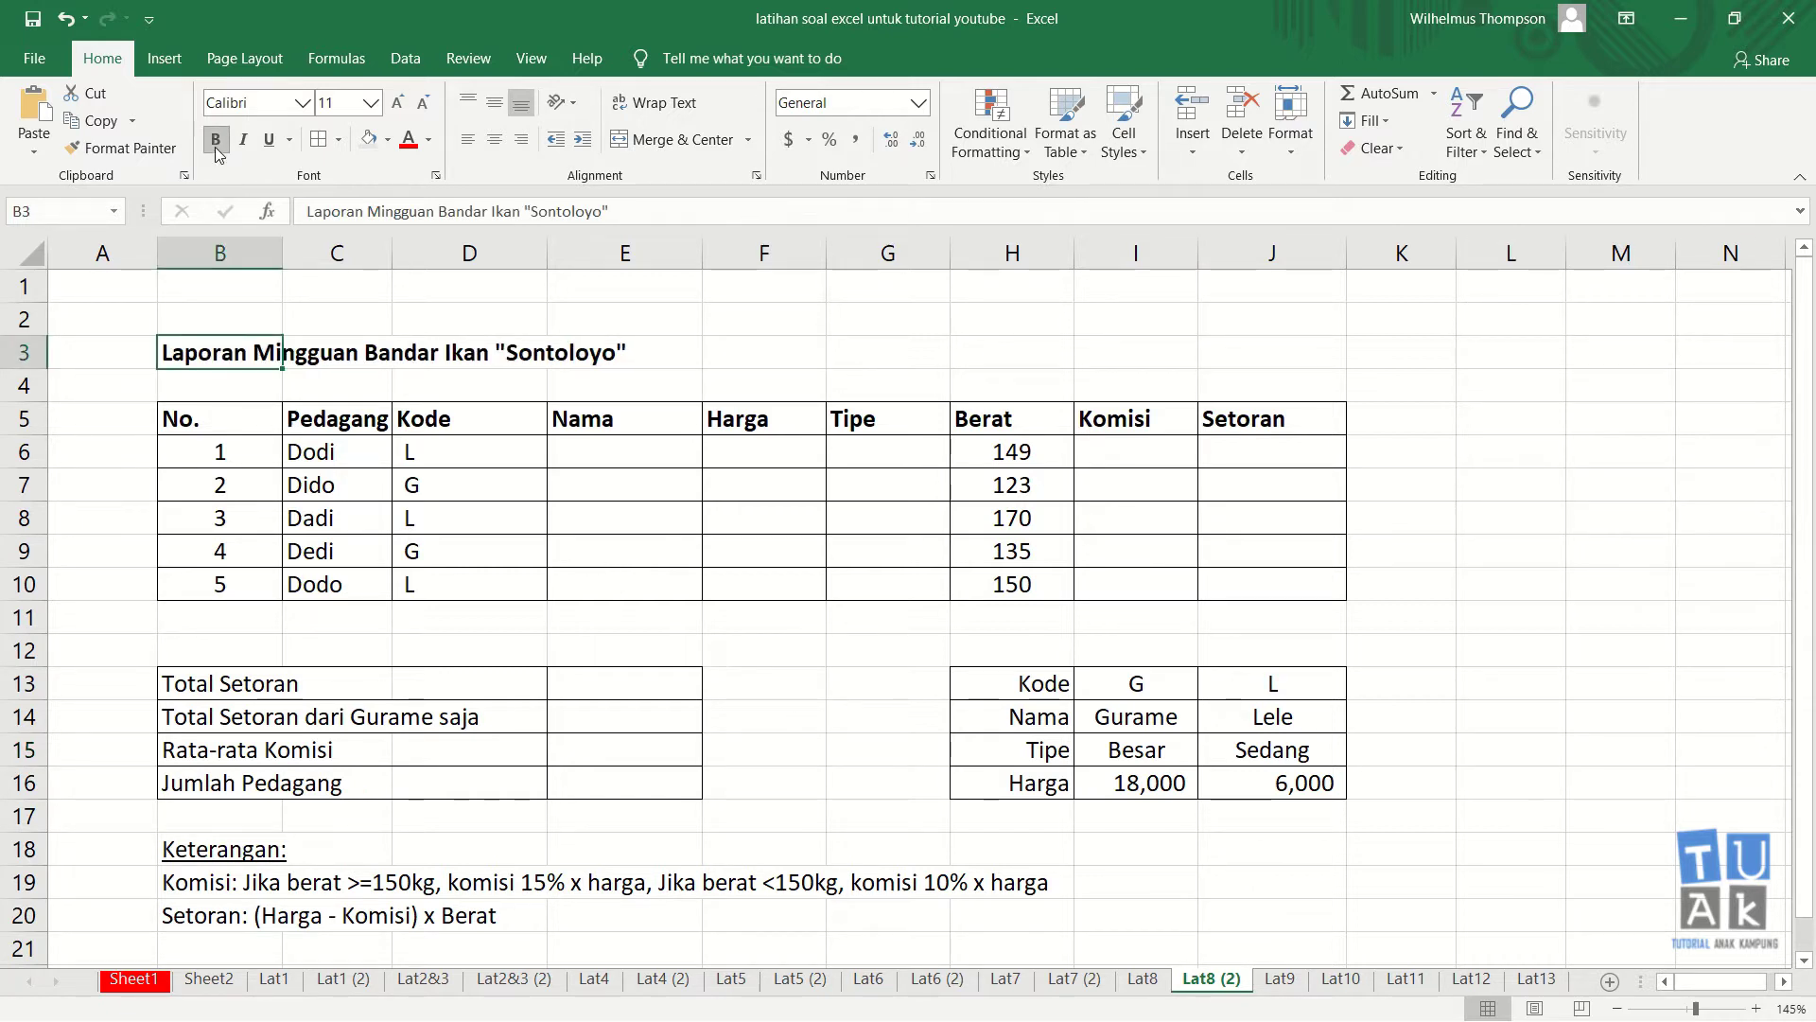
pyautogui.click(398, 103)
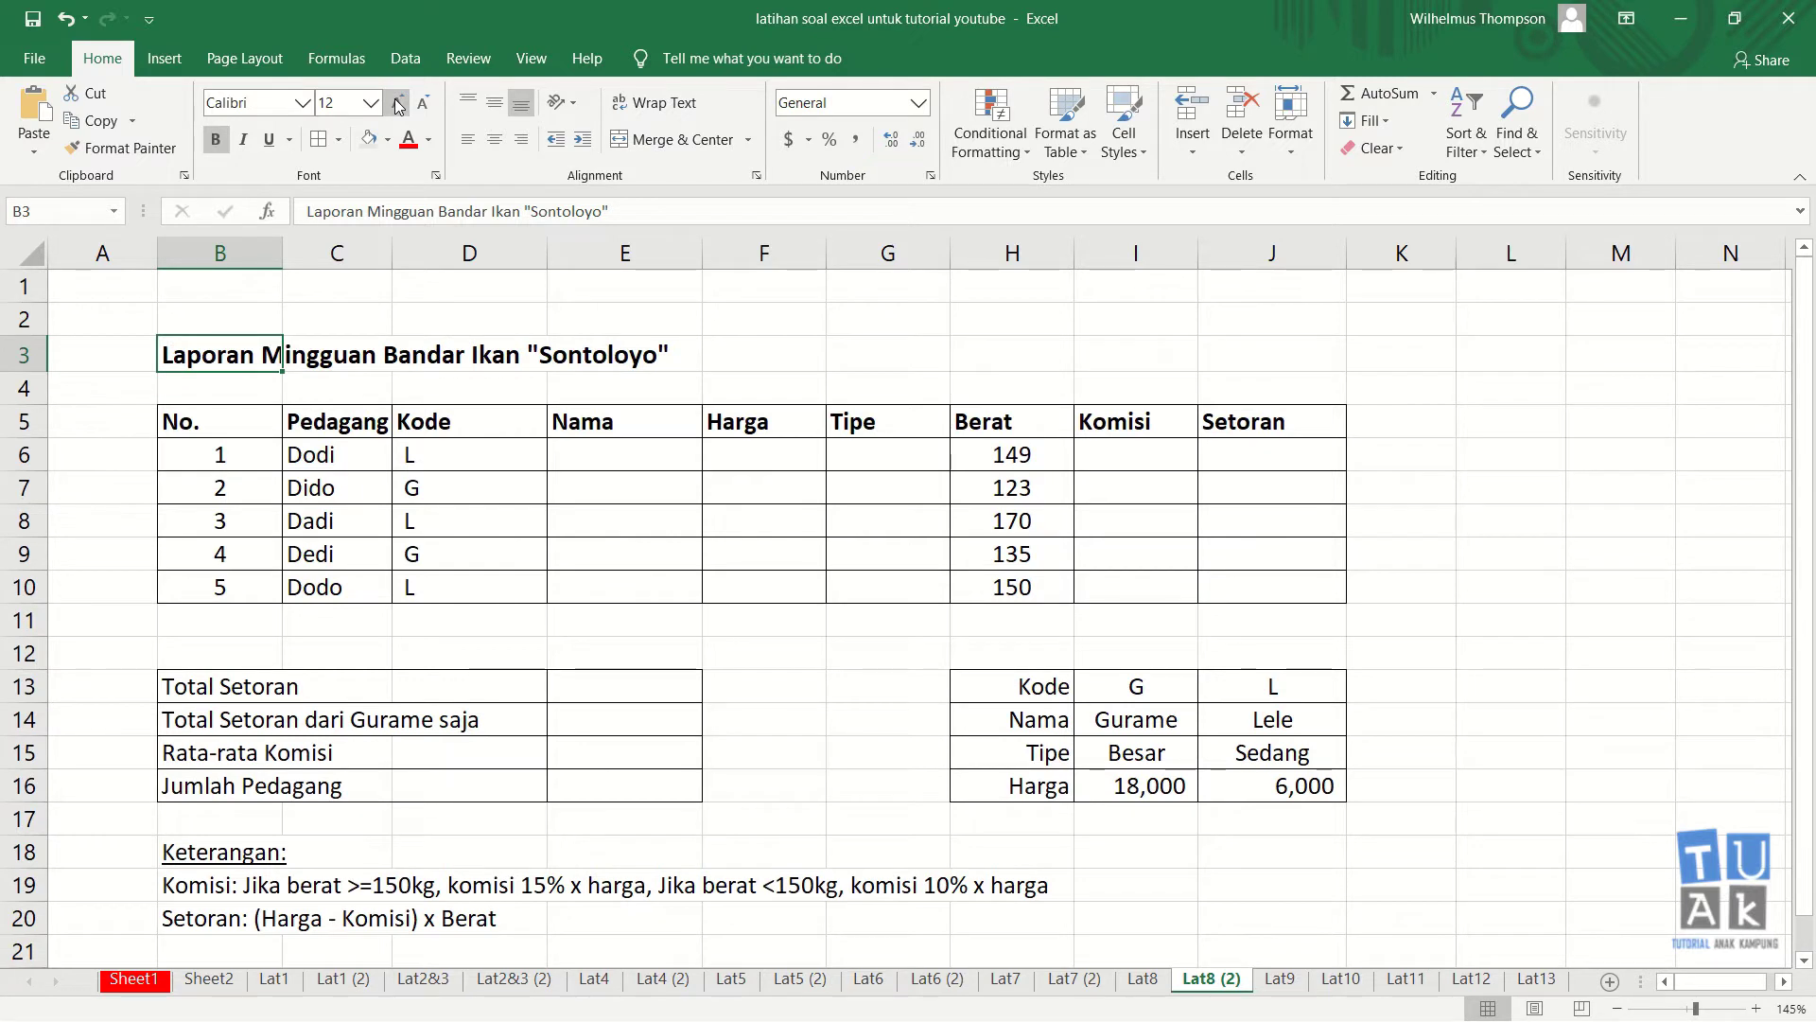
pyautogui.click(399, 103)
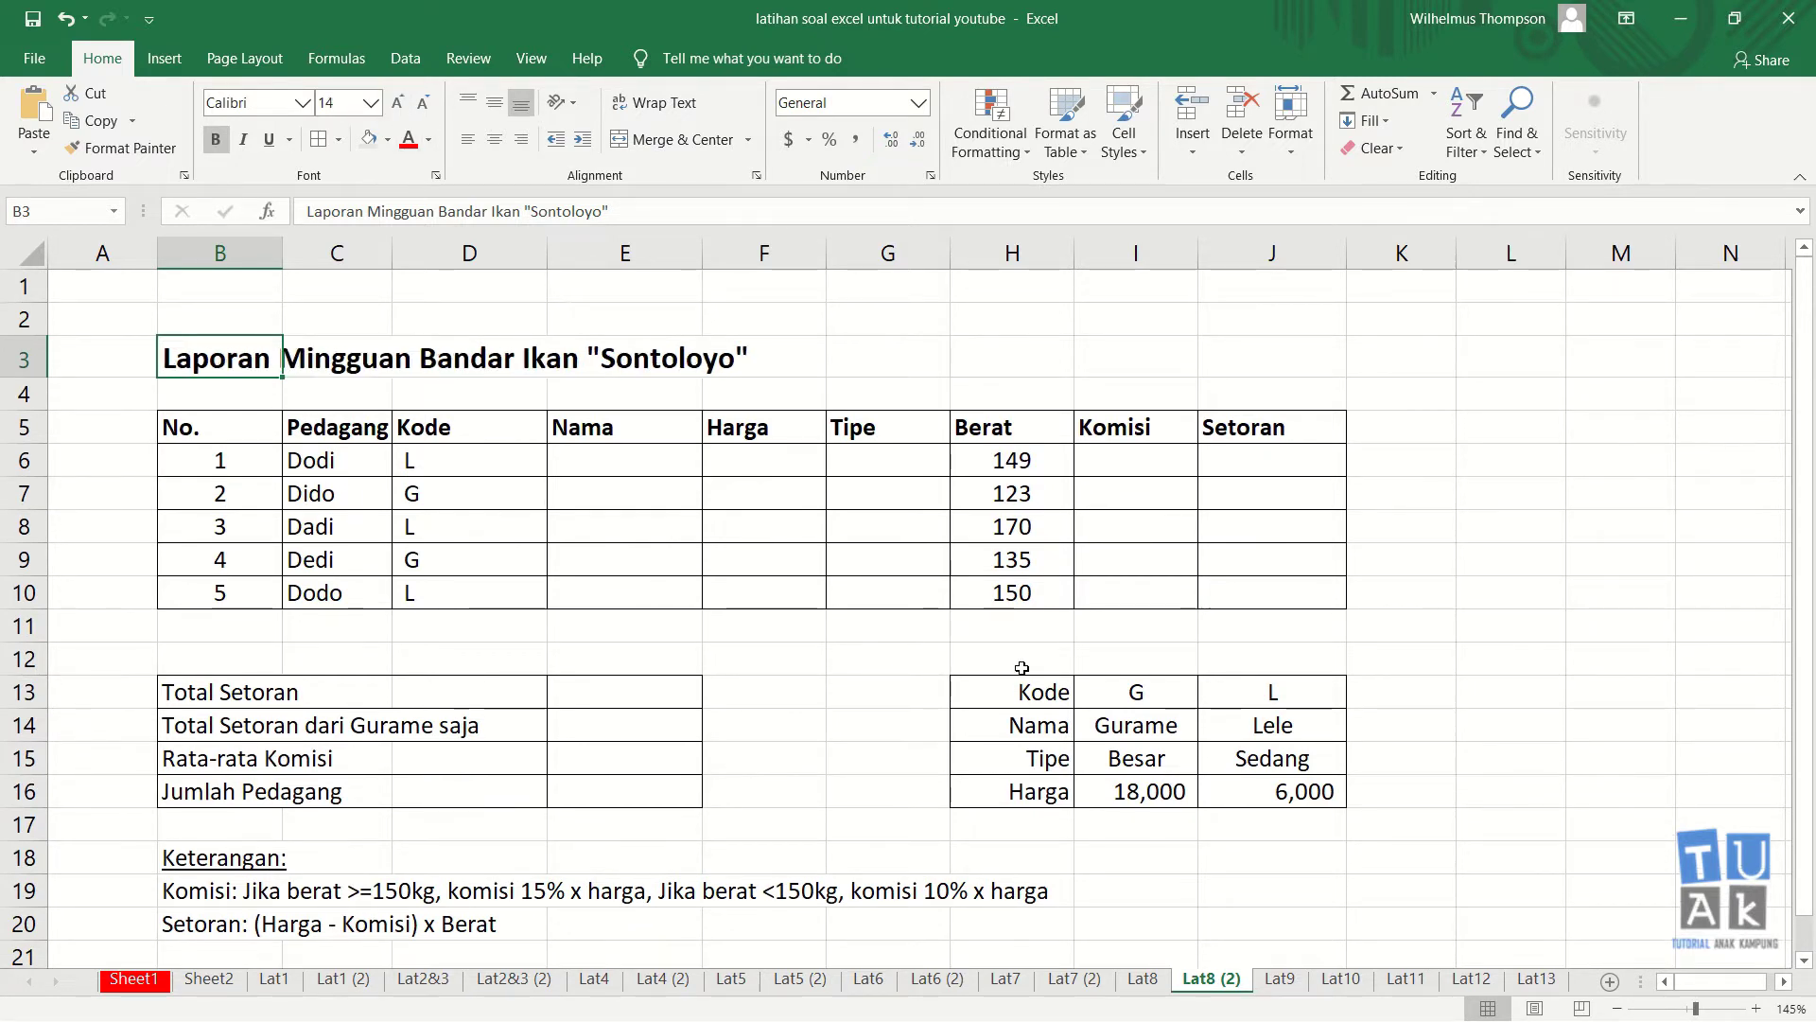
pyautogui.click(1509, 393)
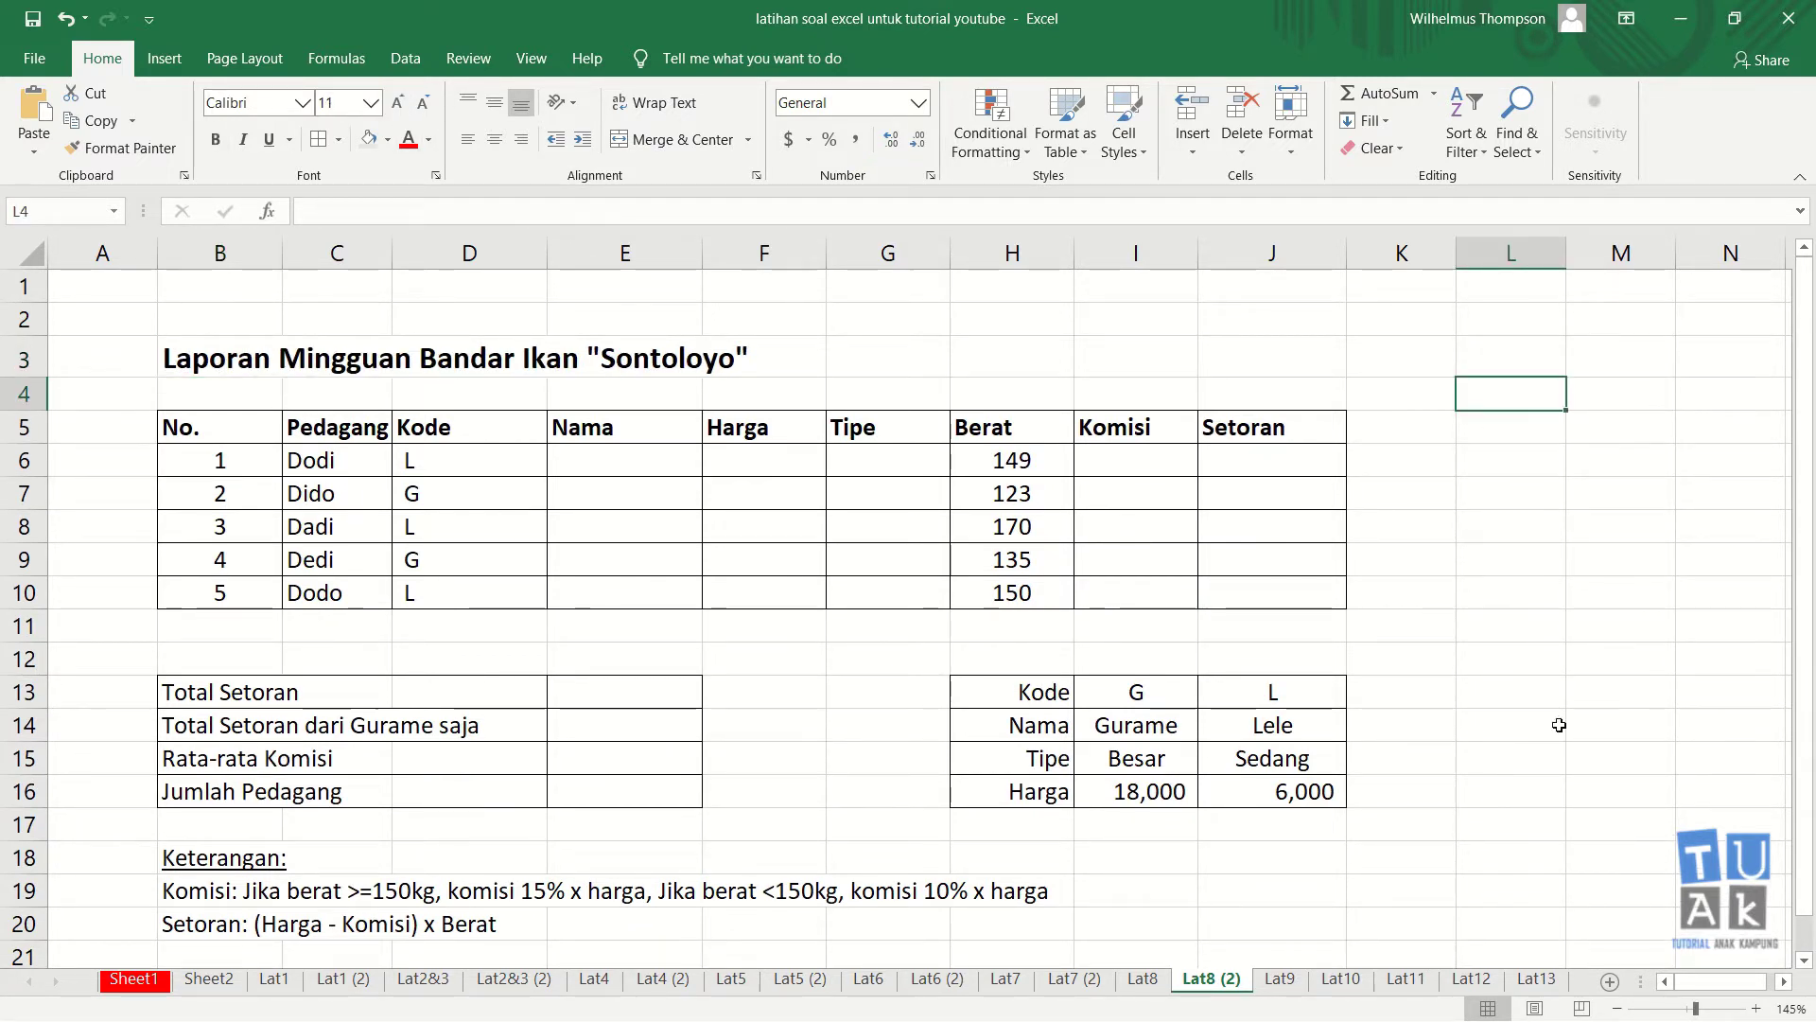
# - Hide the gridlines on the Lat8 (2) worksheet
pyautogui.click(539, 55)
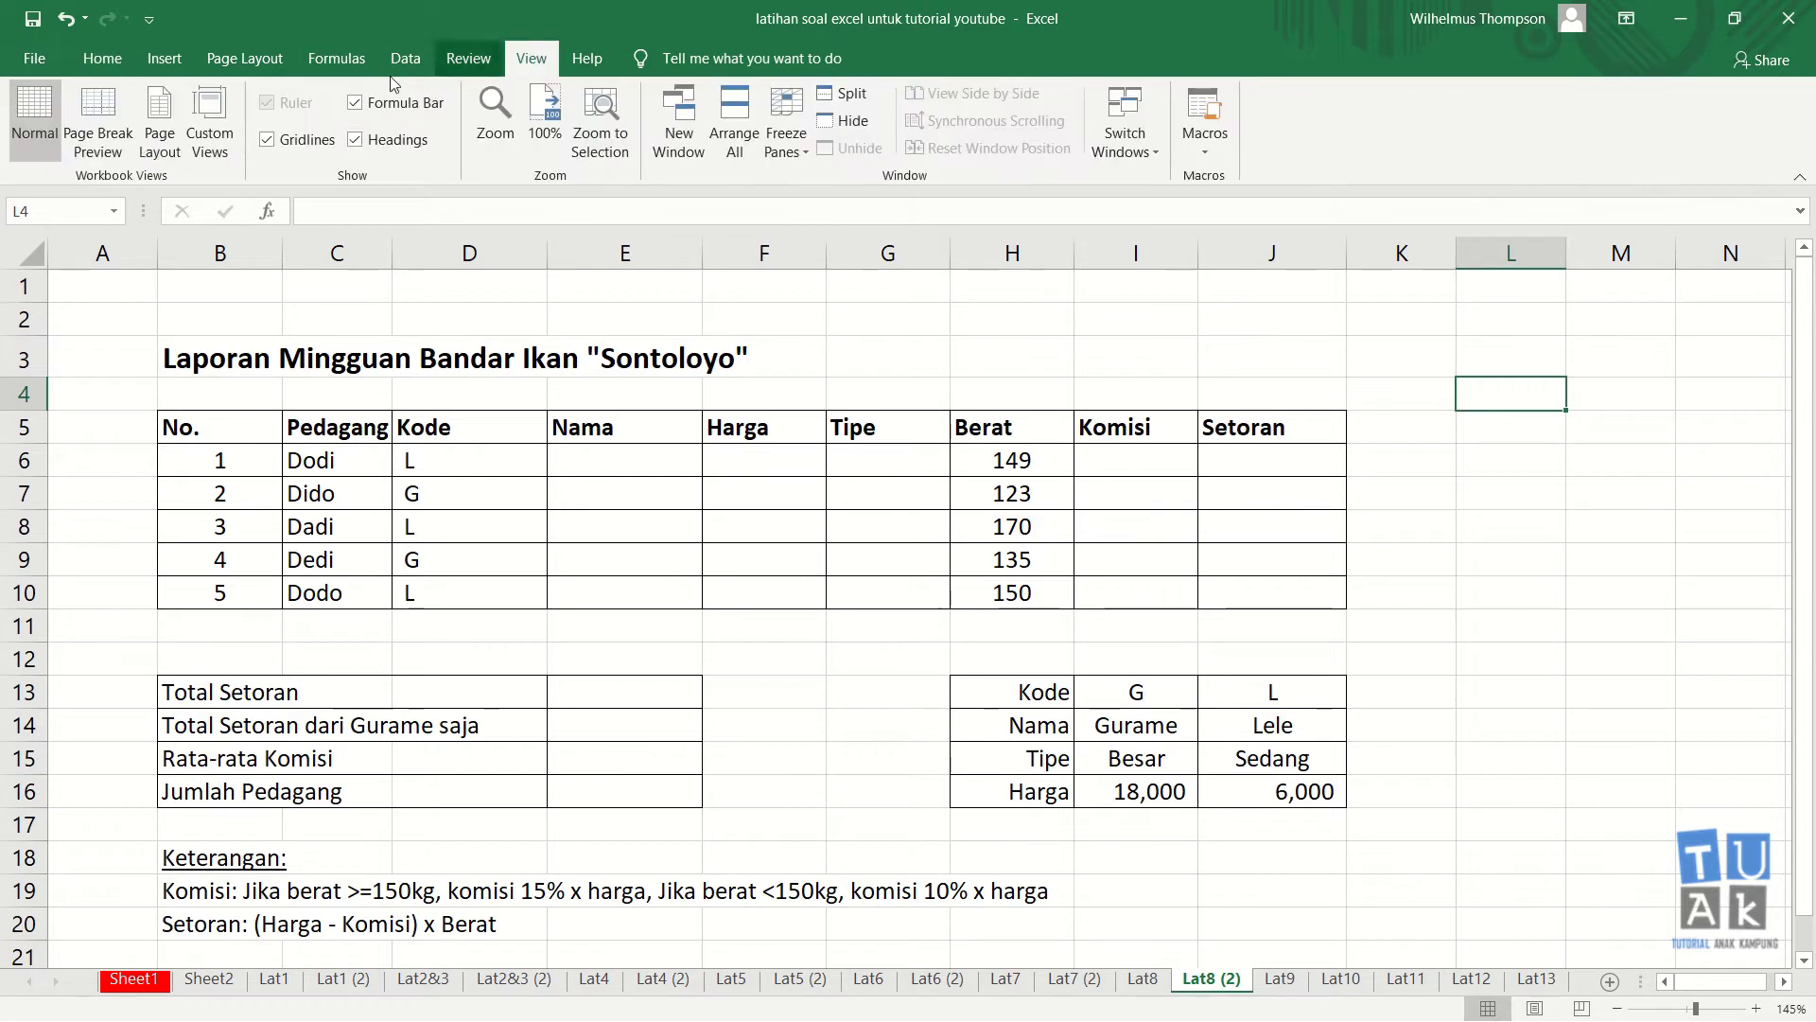
pyautogui.click(308, 140)
pyautogui.click(1447, 554)
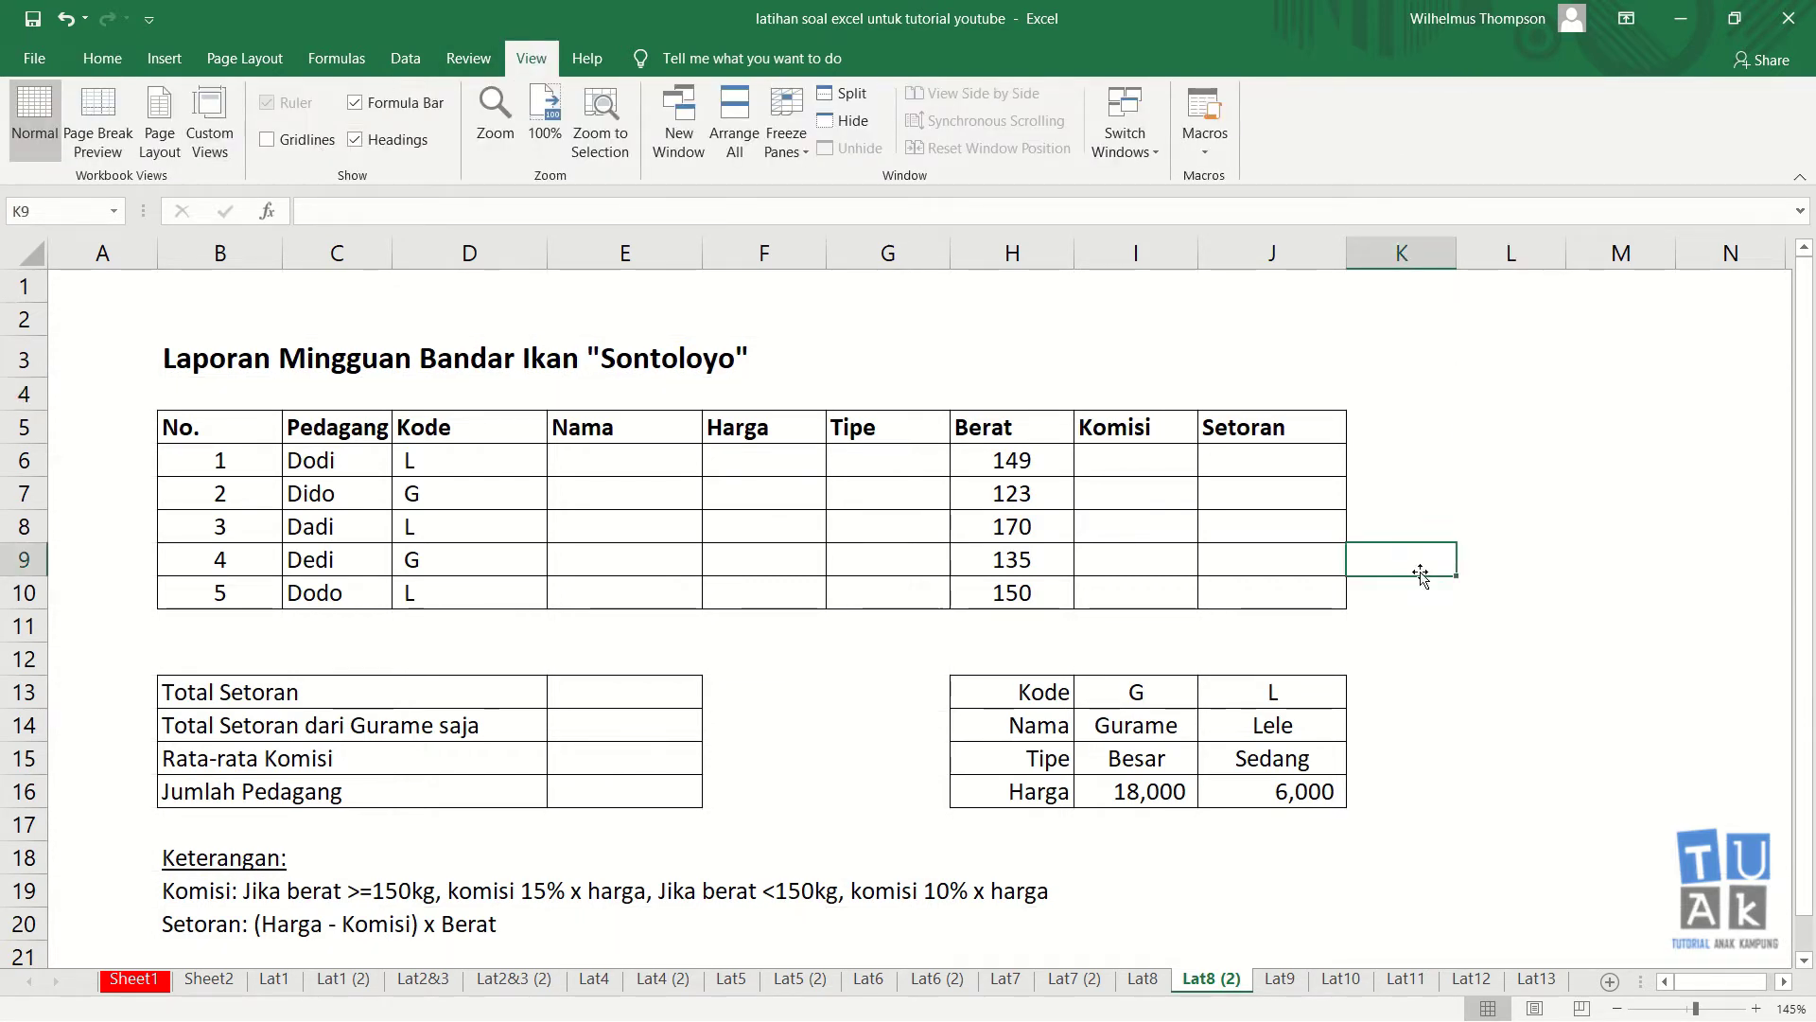
# - Widen the Pedagang column to fit its header and narrow the No. column
pyautogui.click(332, 426)
pyautogui.moveTo(393, 253); pyautogui.dragTo(418, 255)
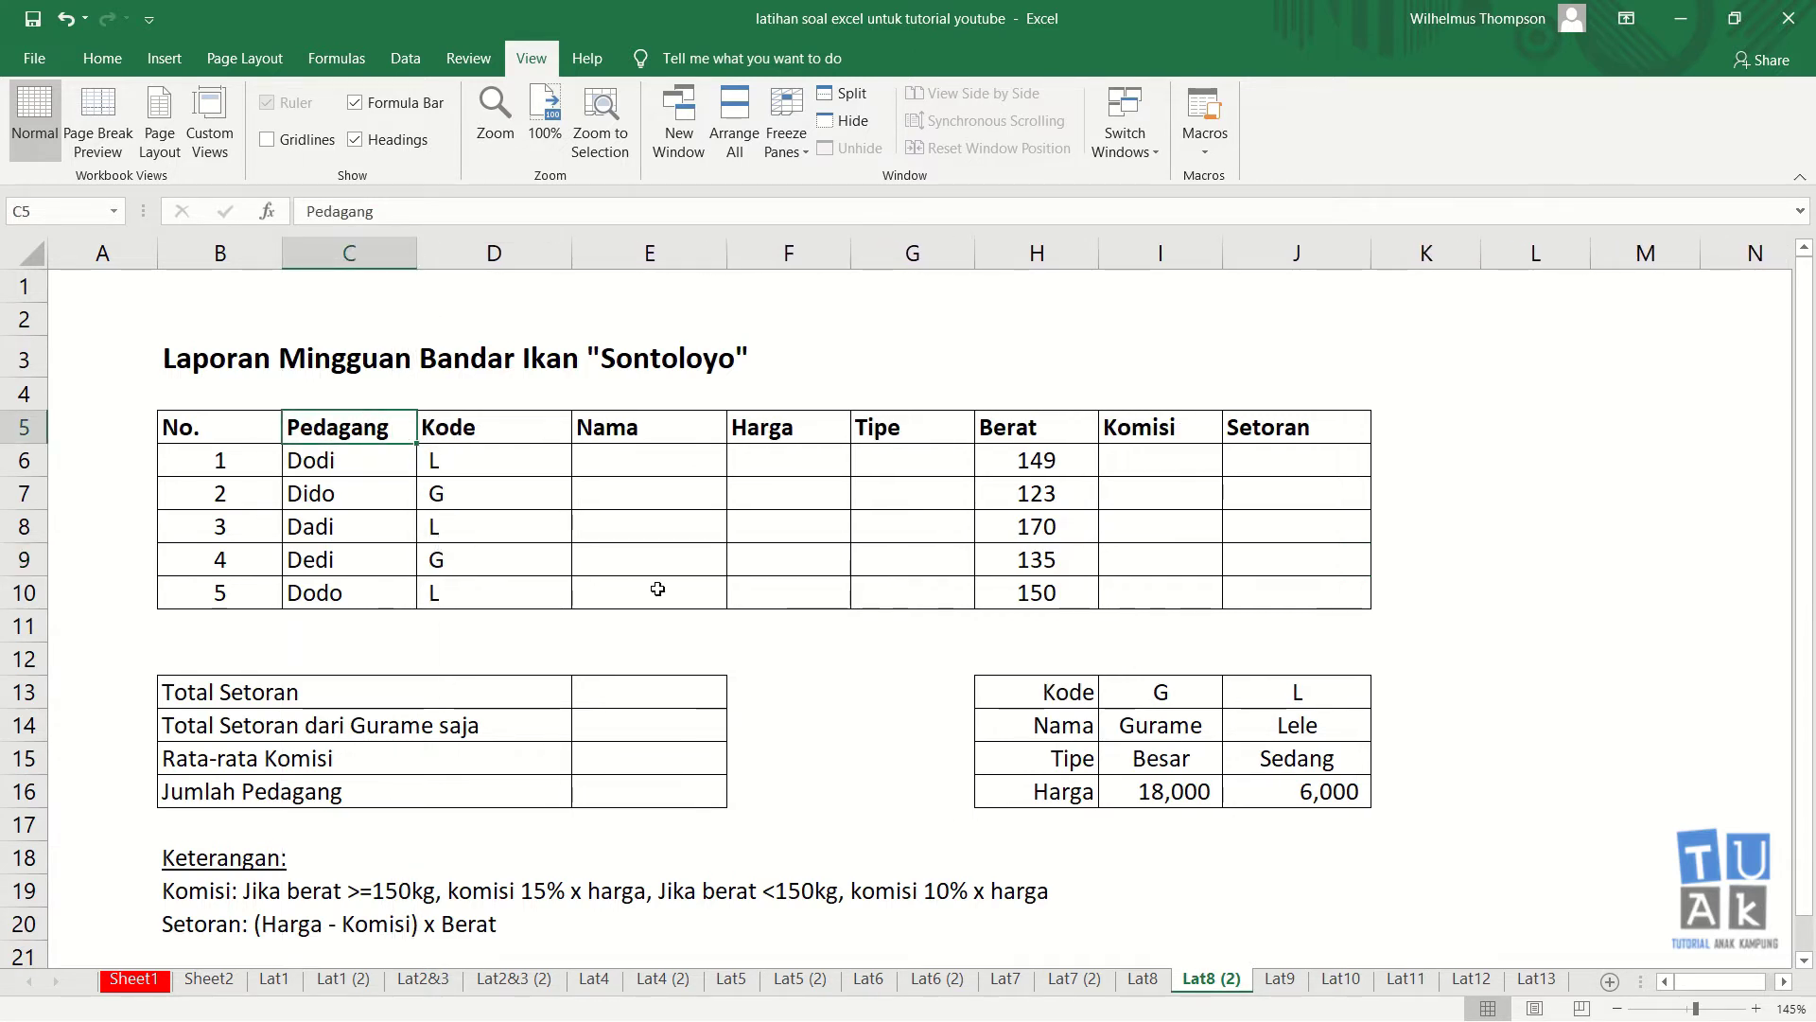
pyautogui.click(1495, 568)
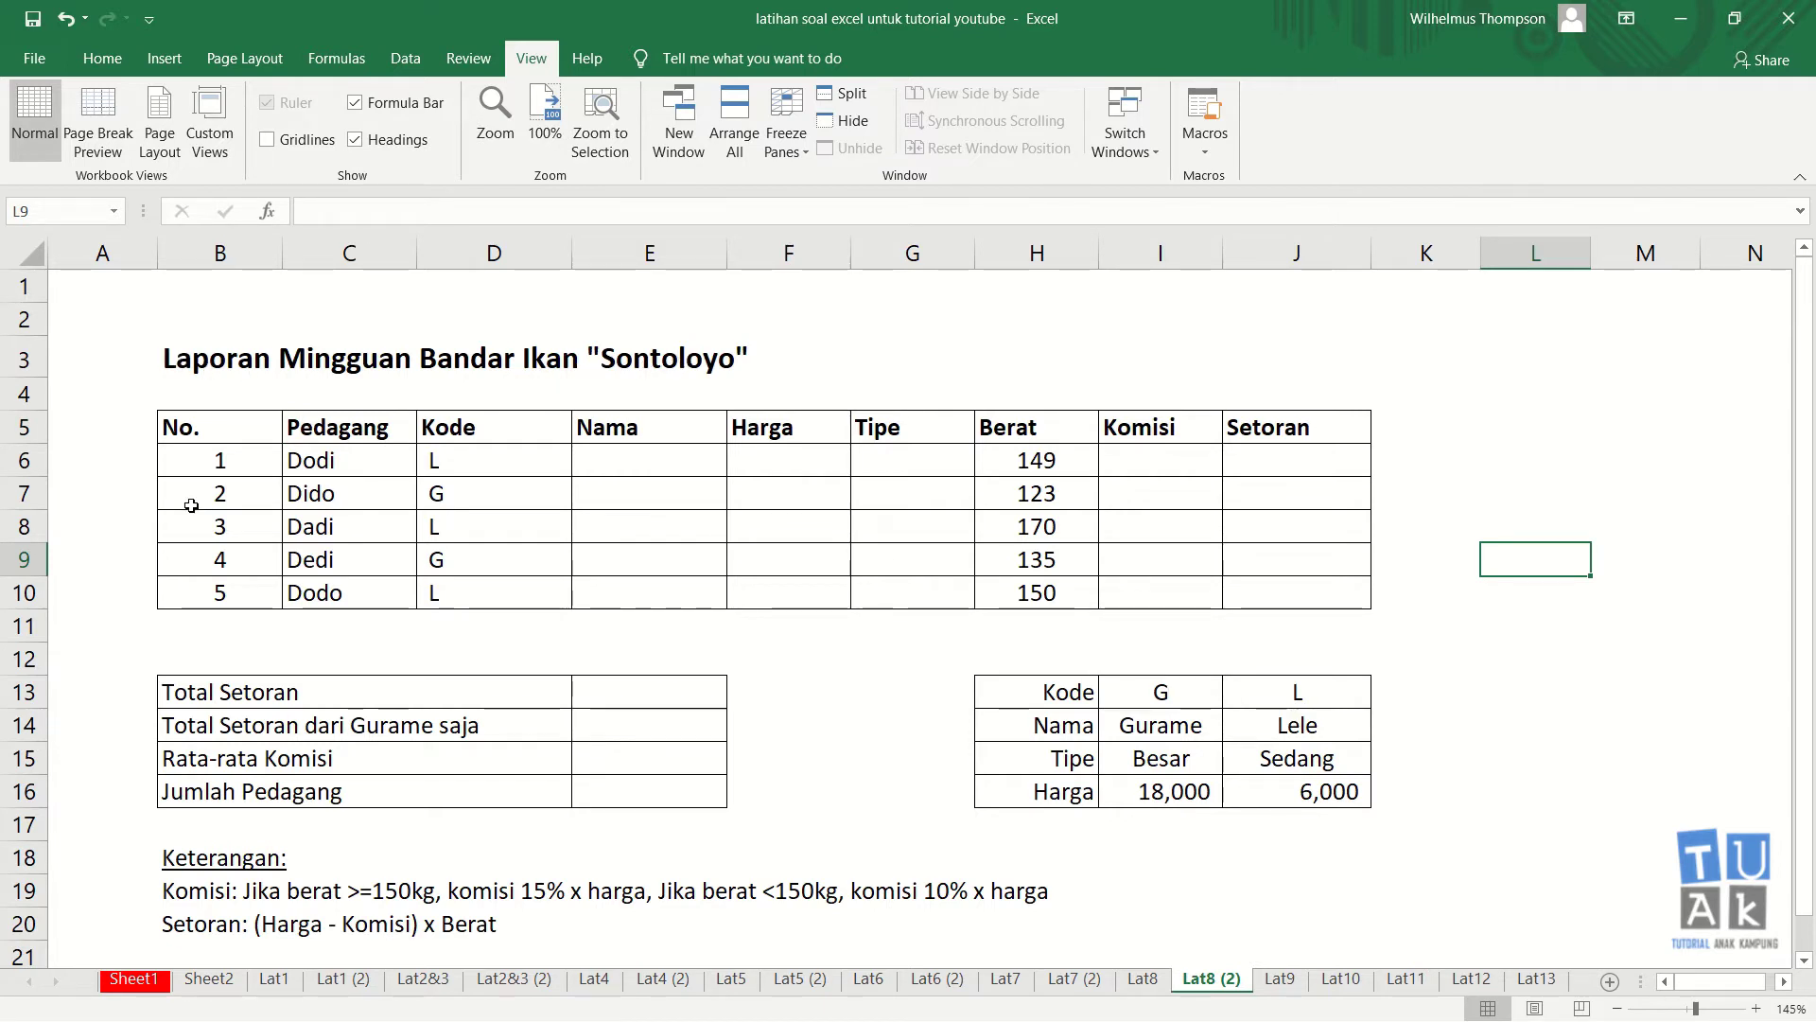
pyautogui.click(265, 425)
pyautogui.moveTo(284, 255); pyautogui.dragTo(215, 256)
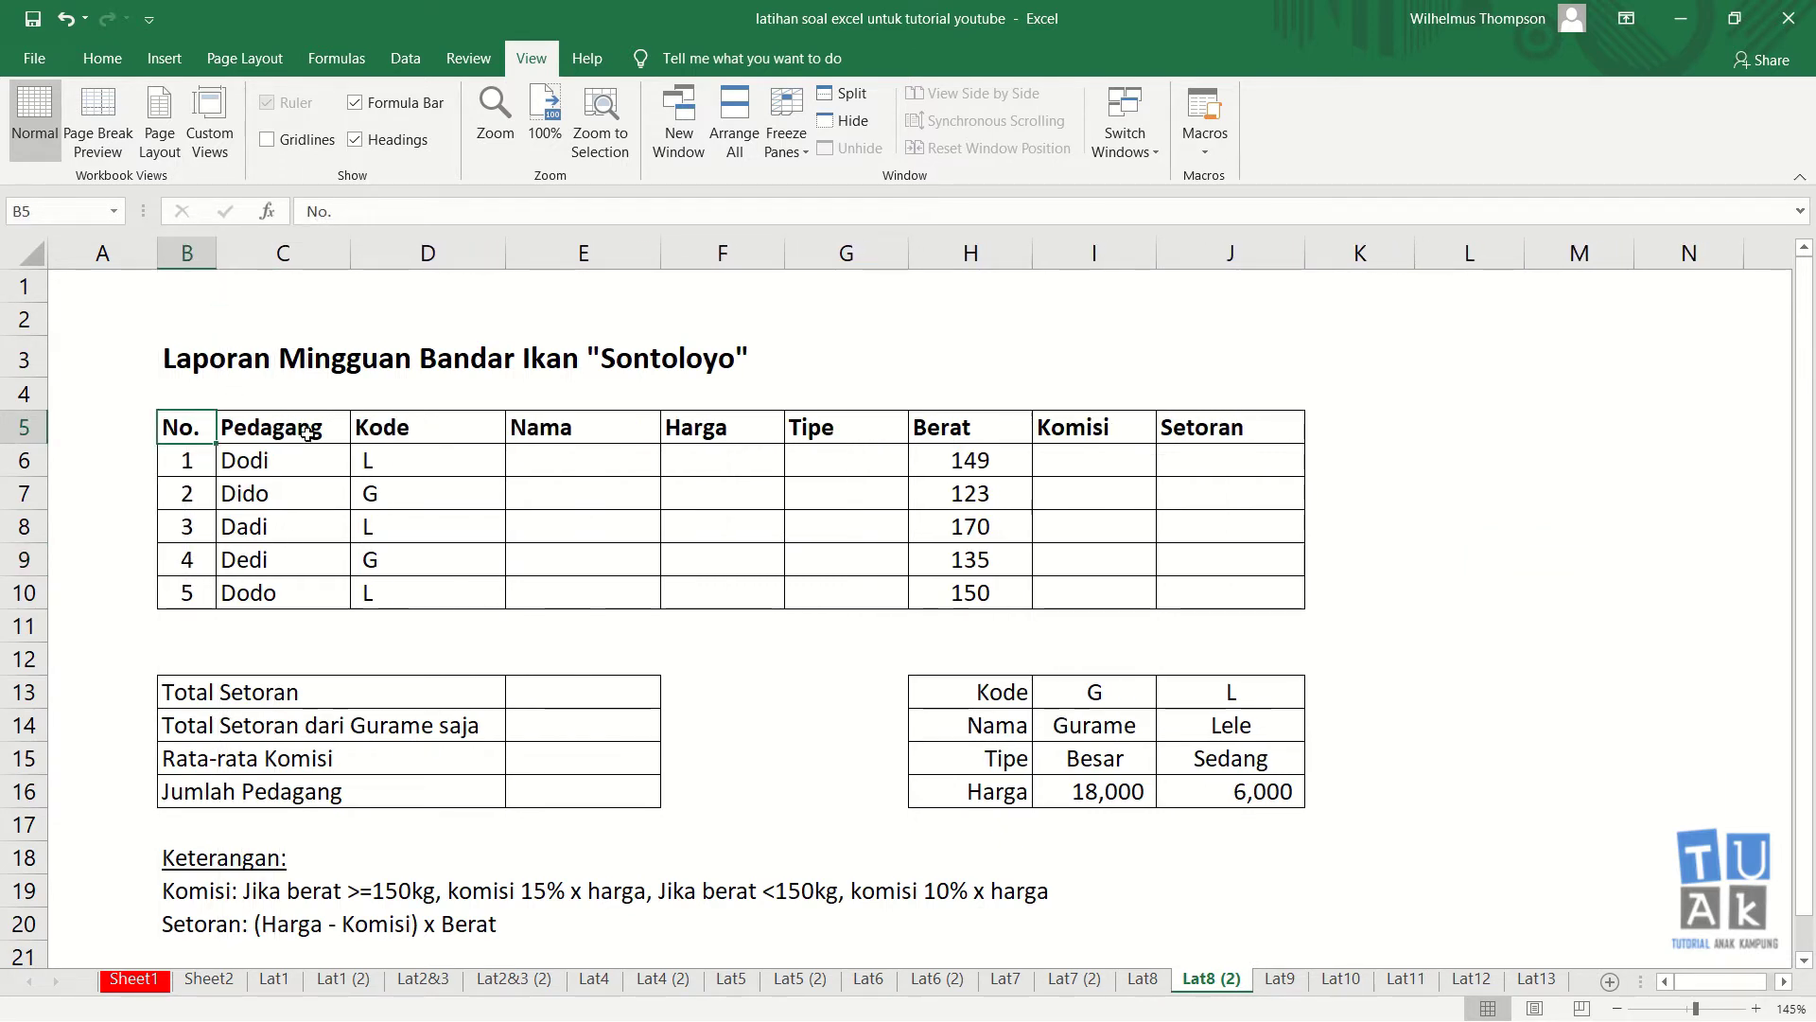
# - Examine the Kode entries, their Nama, Tipe and Harga in the reference table, and the Berat, Komisi and Setoran columns
pyautogui.moveTo(412, 488); pyautogui.dragTo(424, 443)
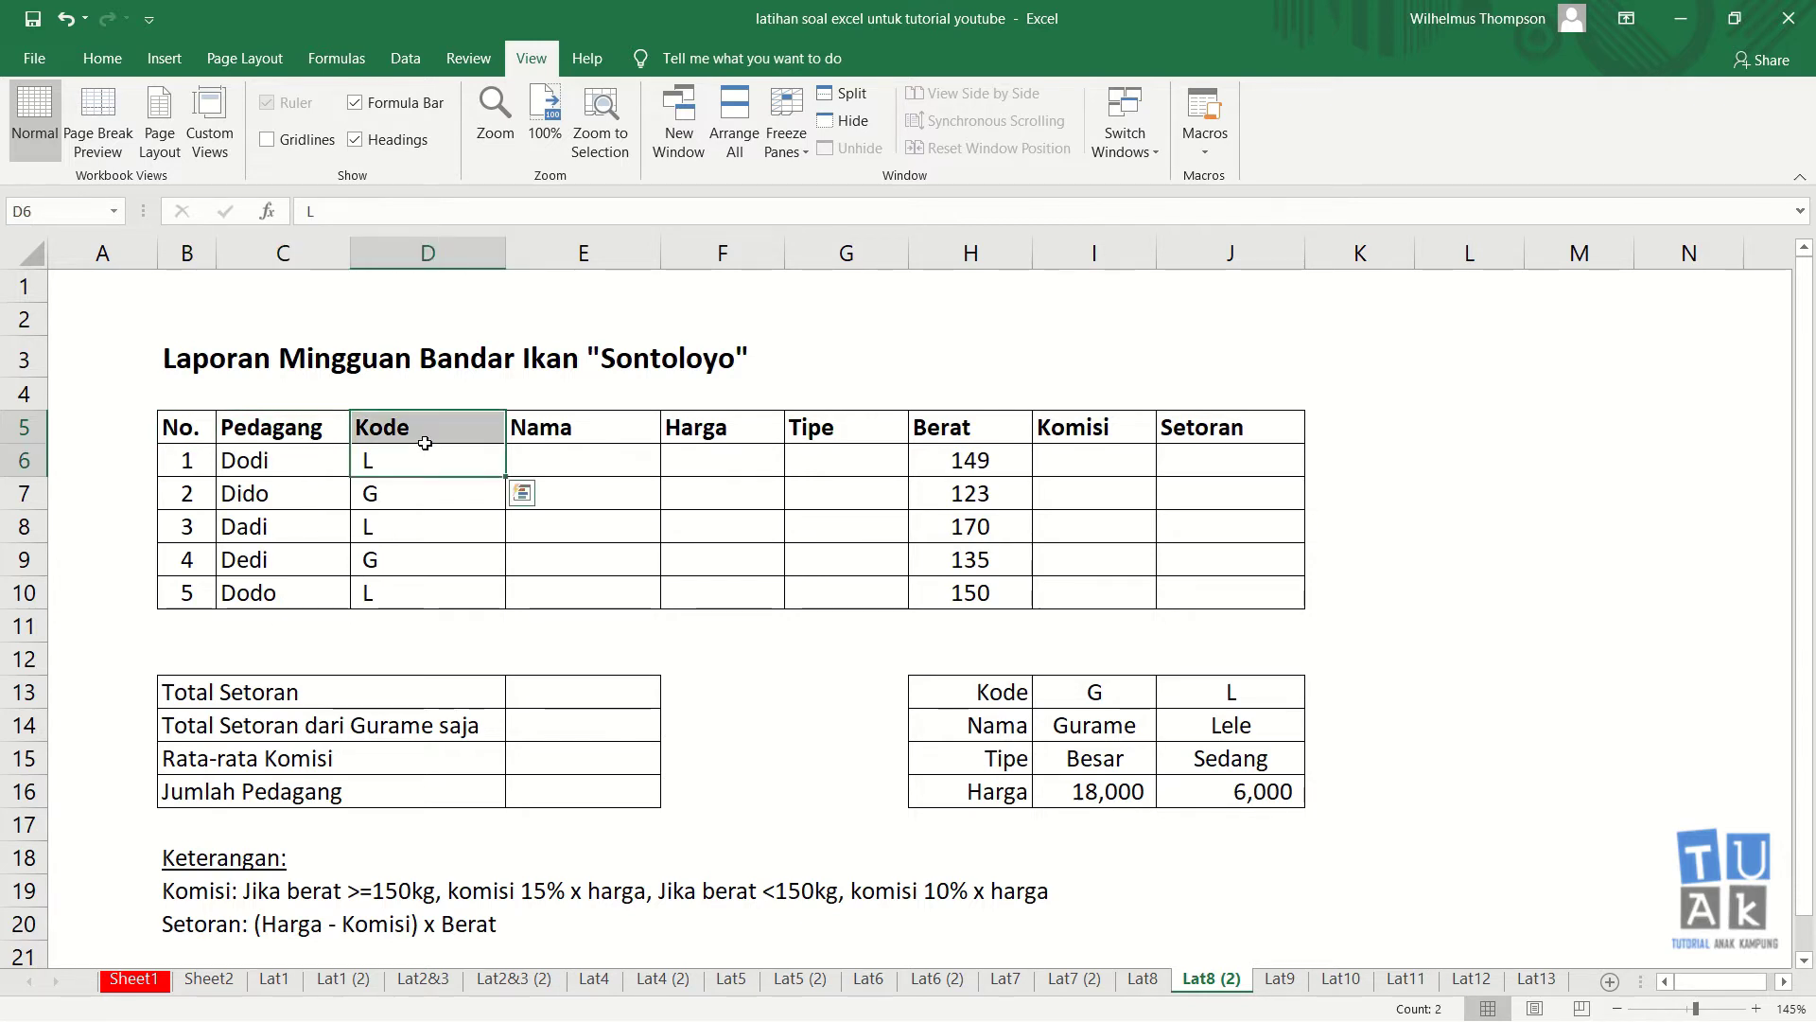
pyautogui.click(423, 471)
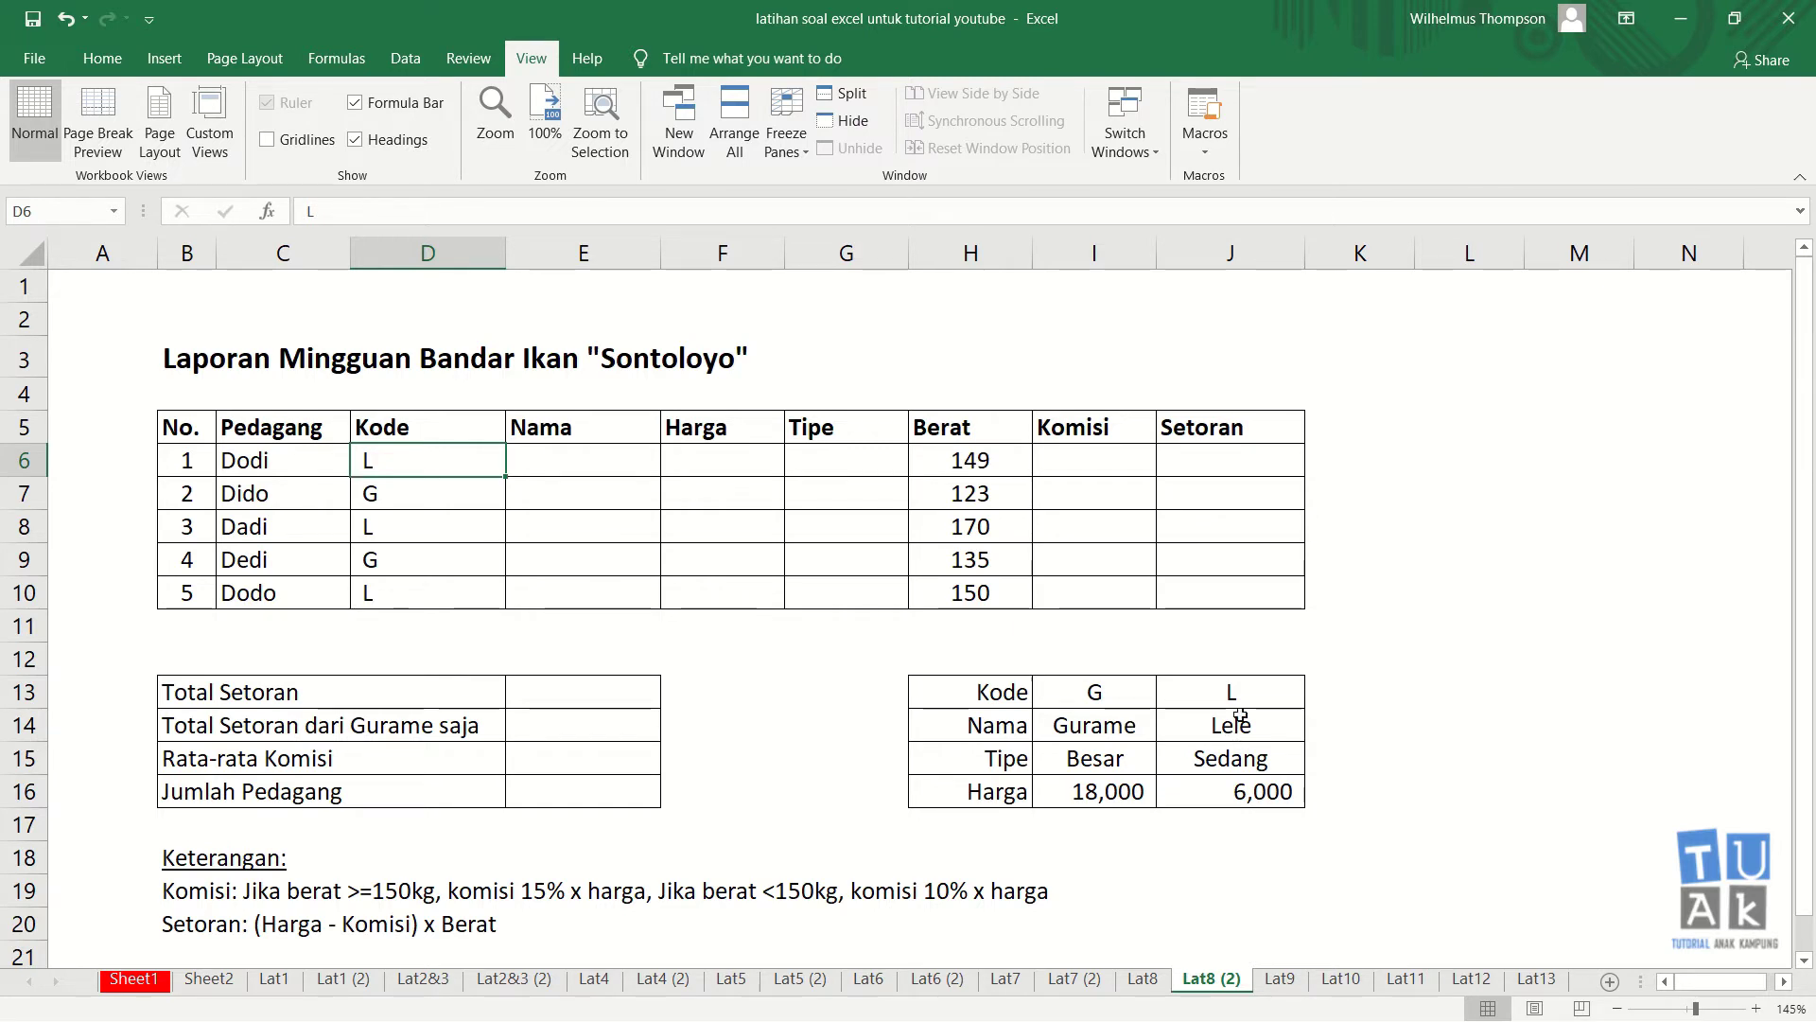
pyautogui.click(451, 511)
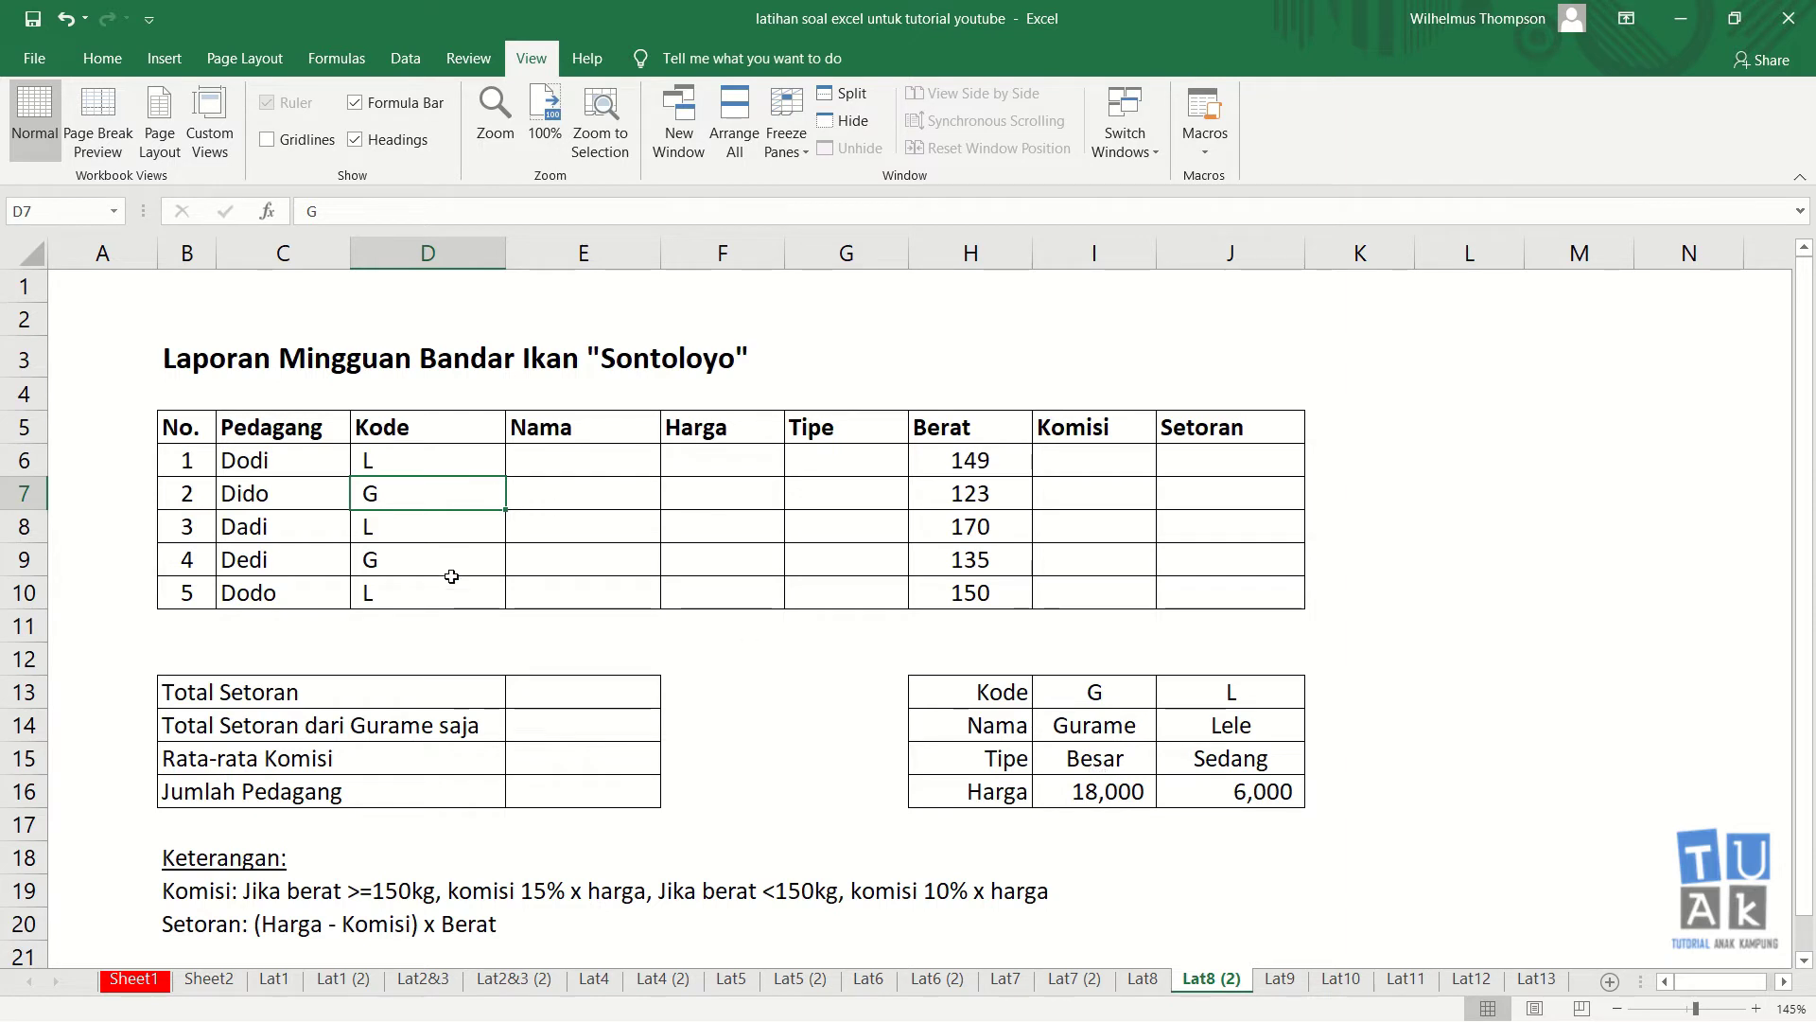
pyautogui.click(609, 447)
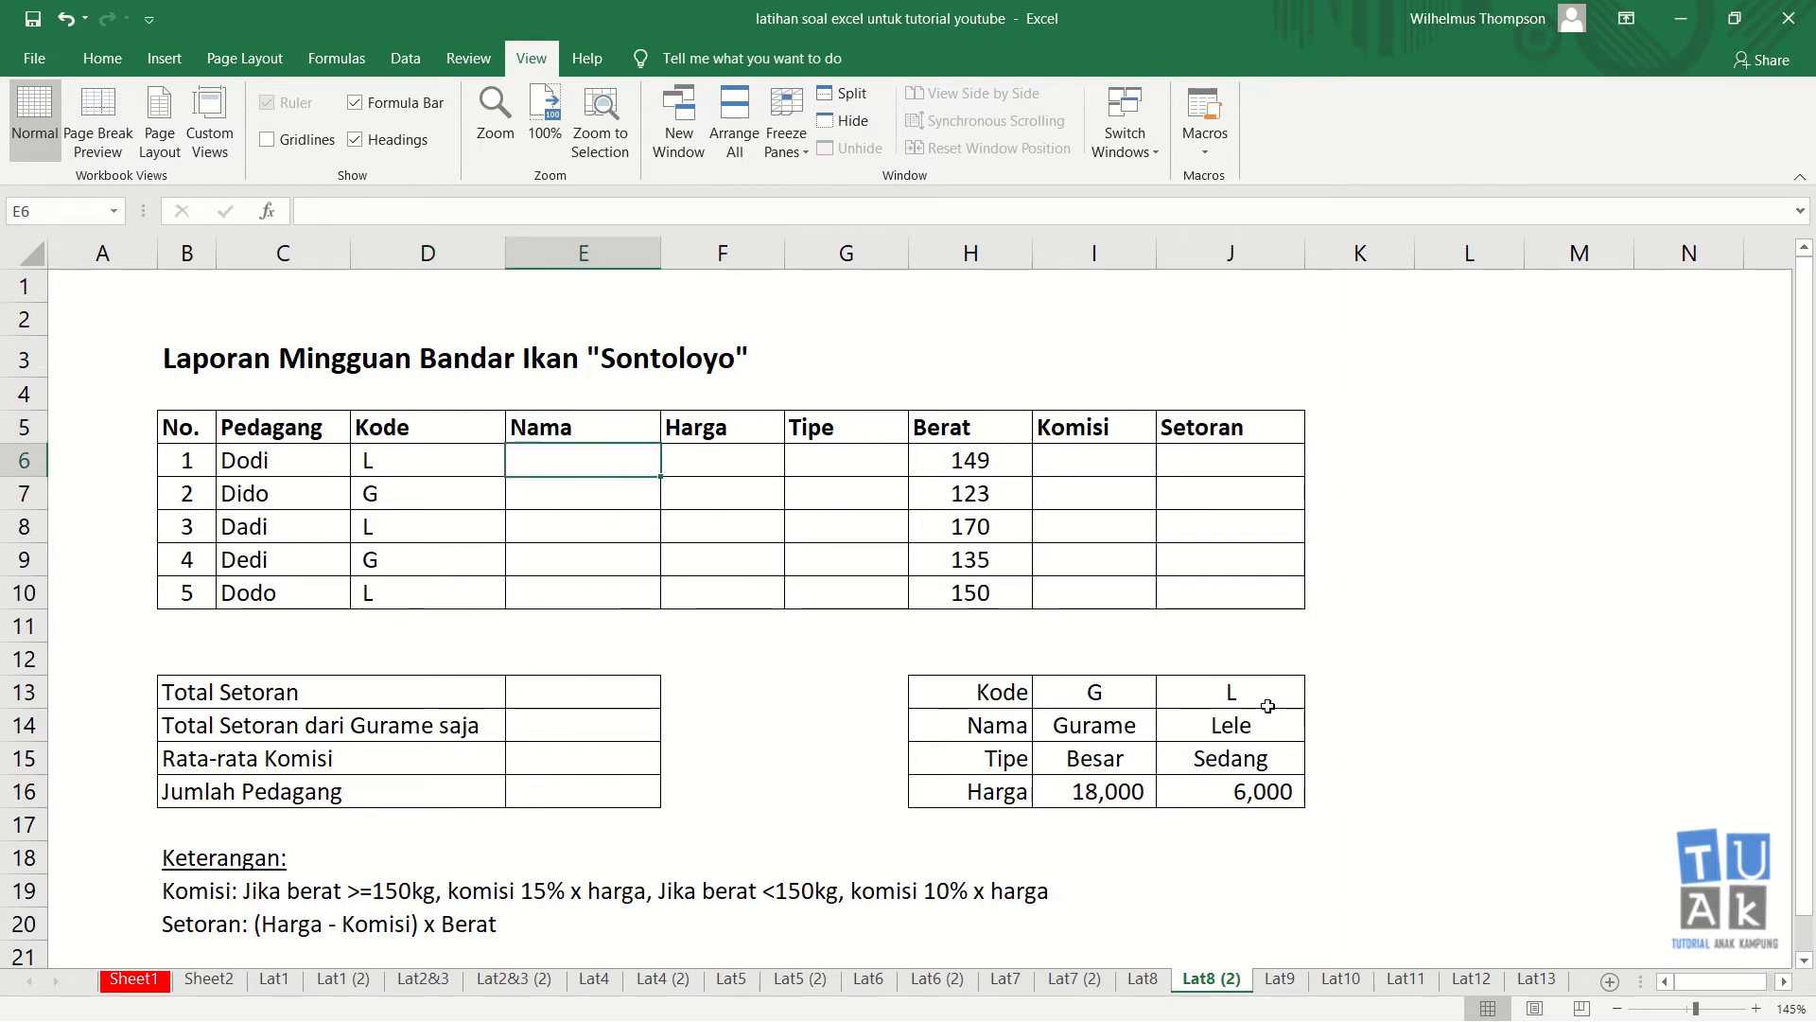
pyautogui.click(696, 459)
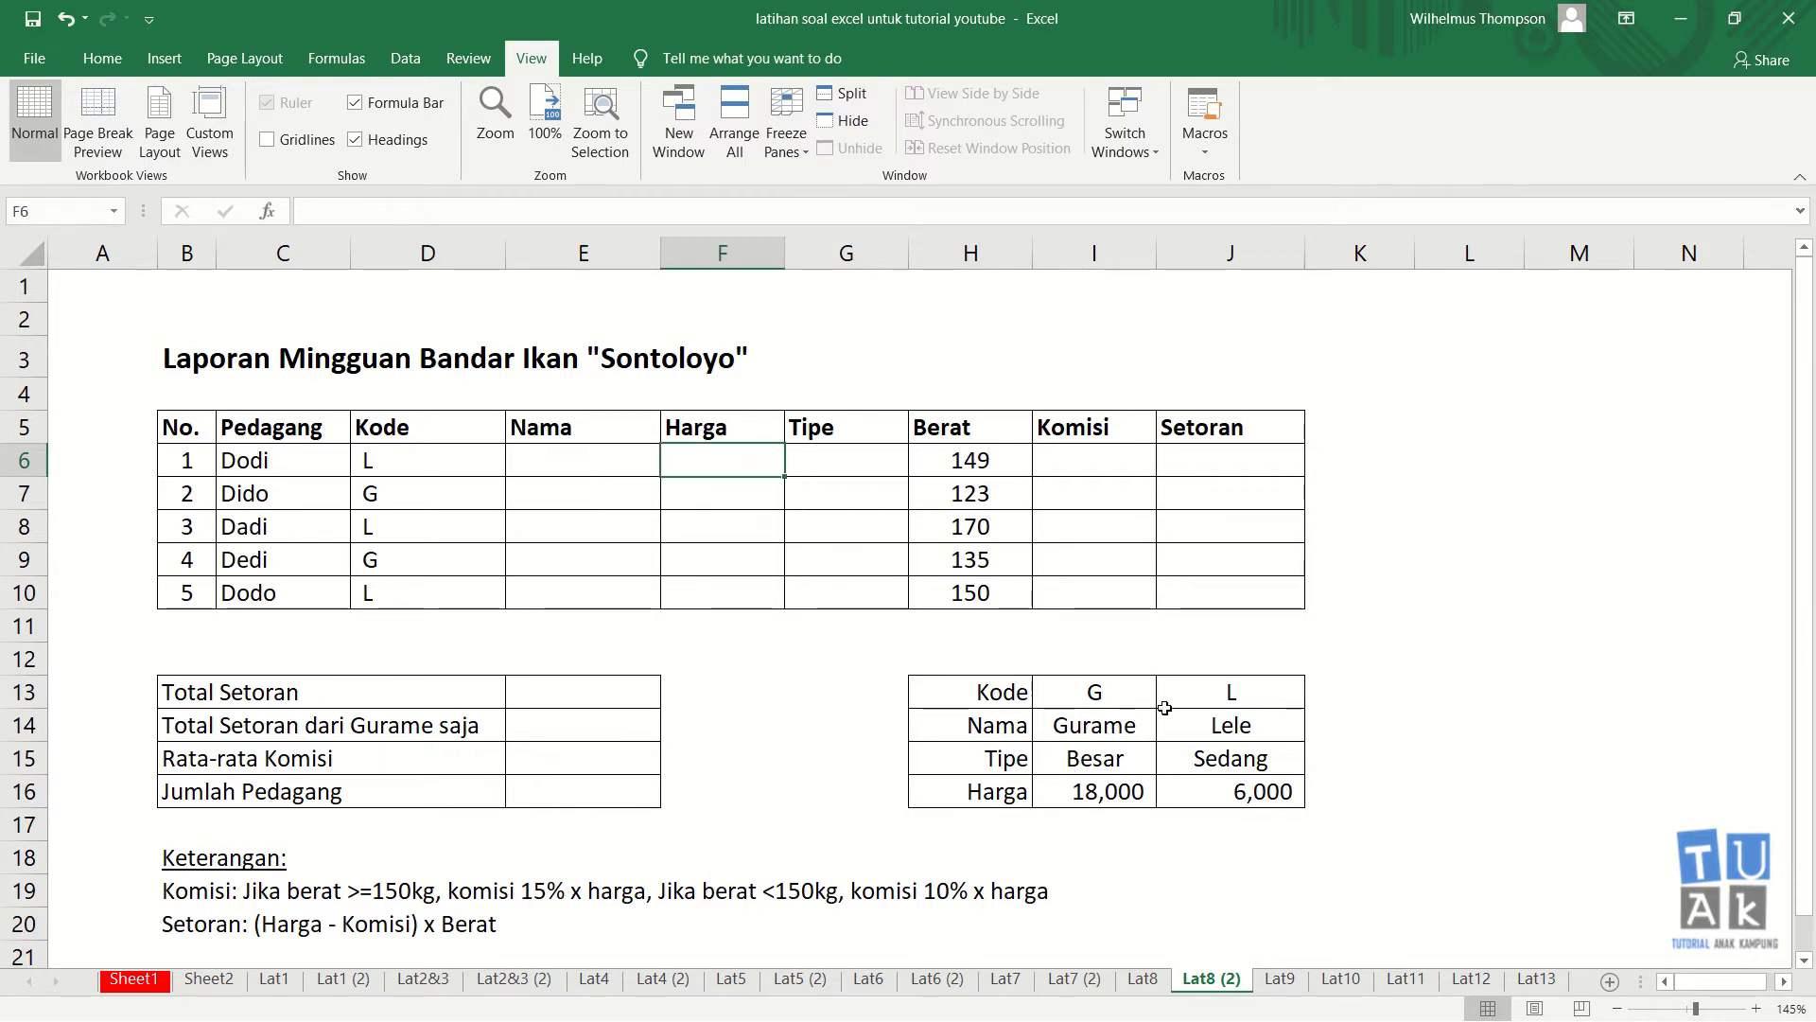
pyautogui.click(386, 499)
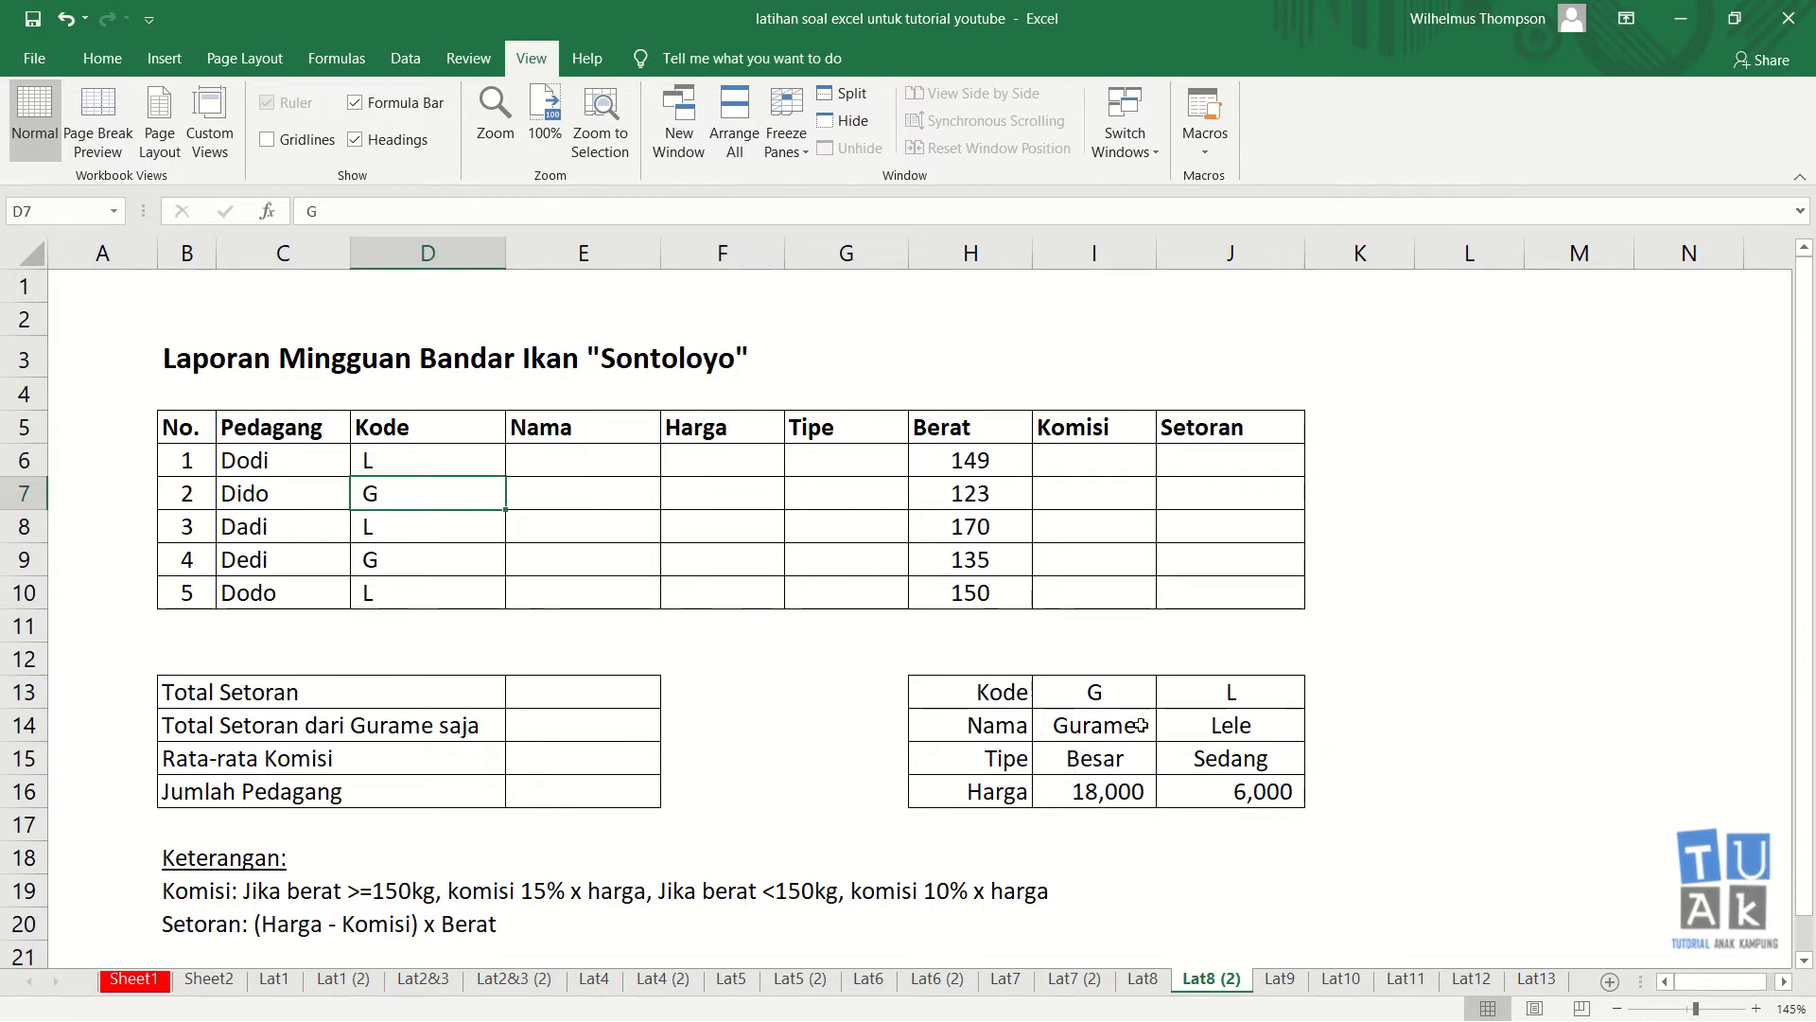
pyautogui.click(1121, 795)
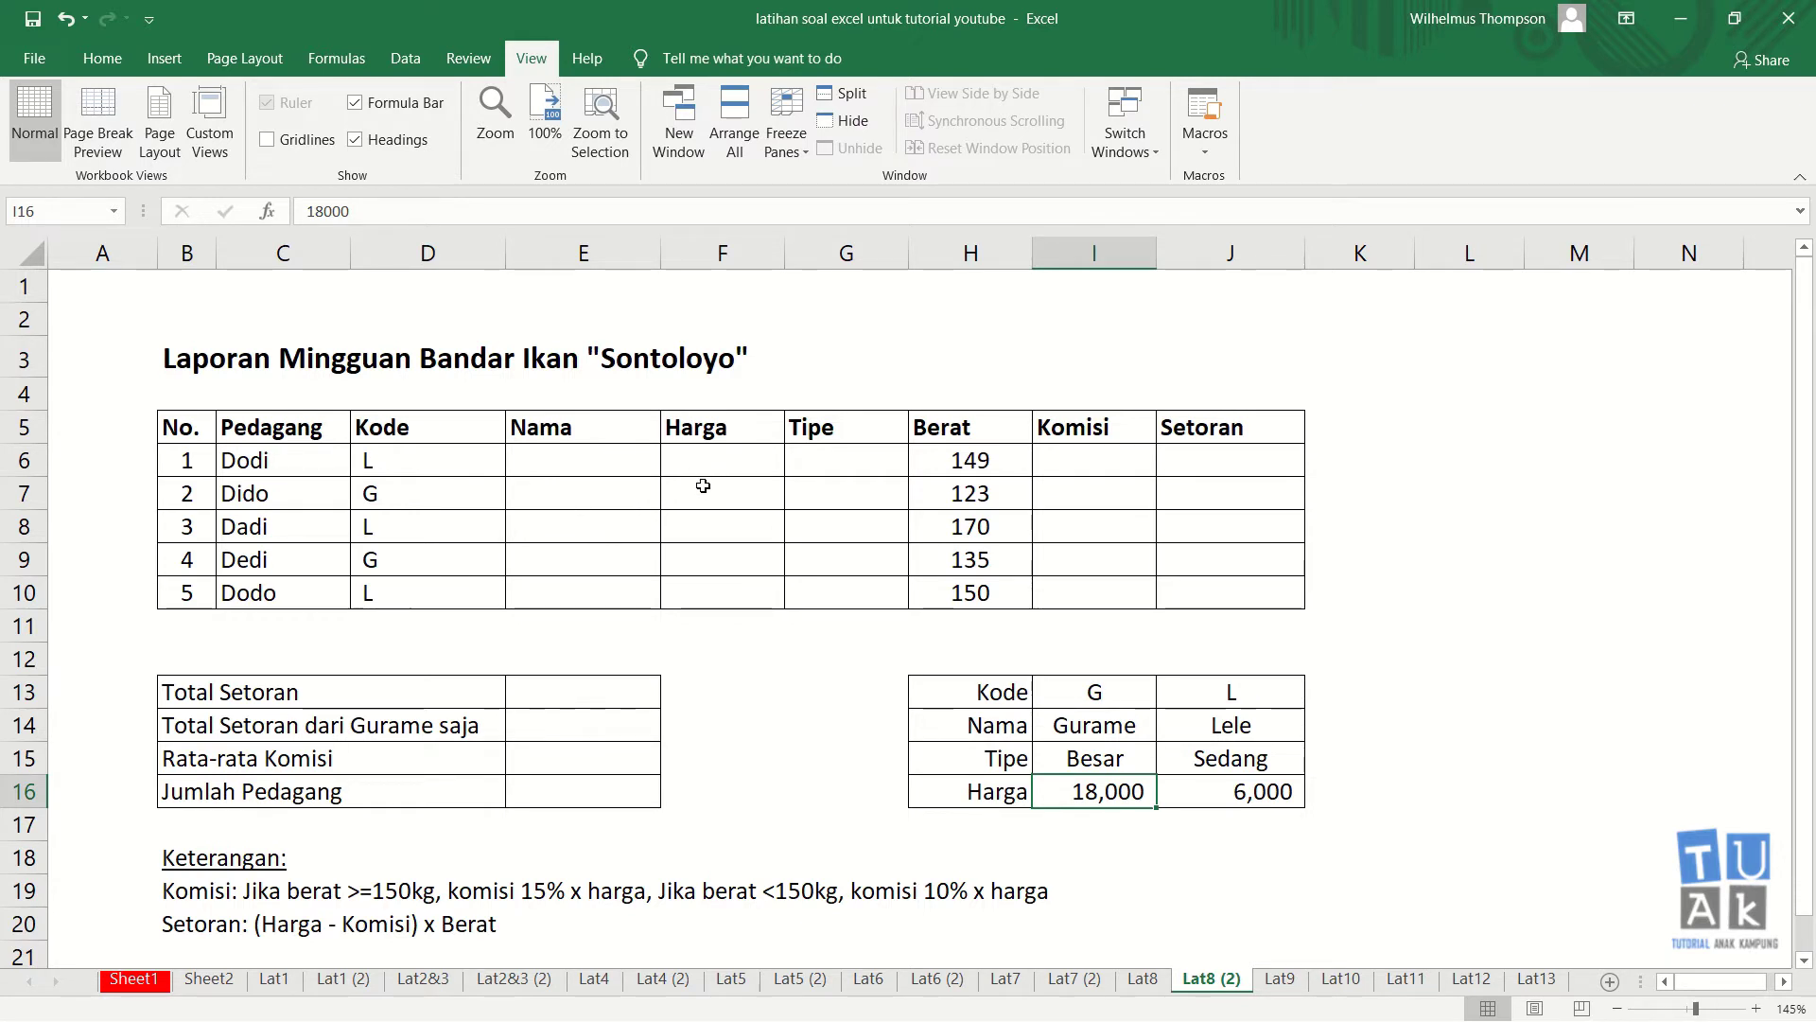
pyautogui.click(843, 455)
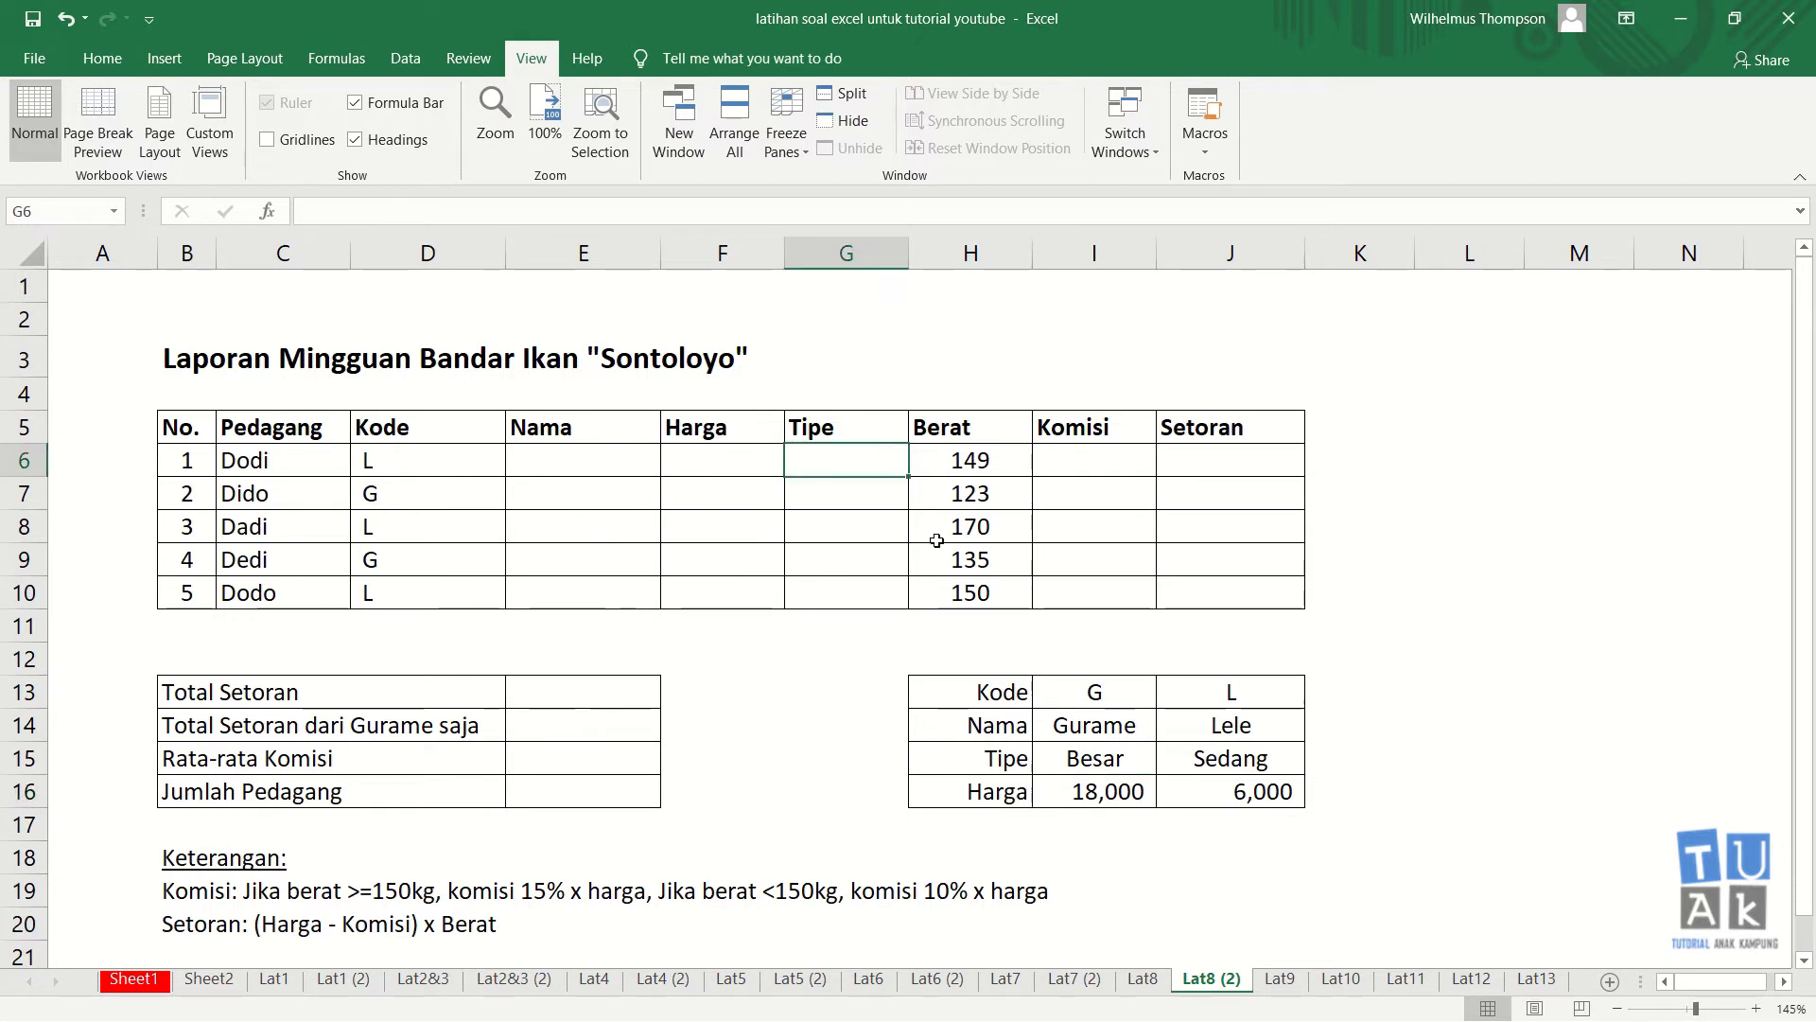
pyautogui.click(1115, 768)
pyautogui.click(1116, 692)
pyautogui.click(1115, 763)
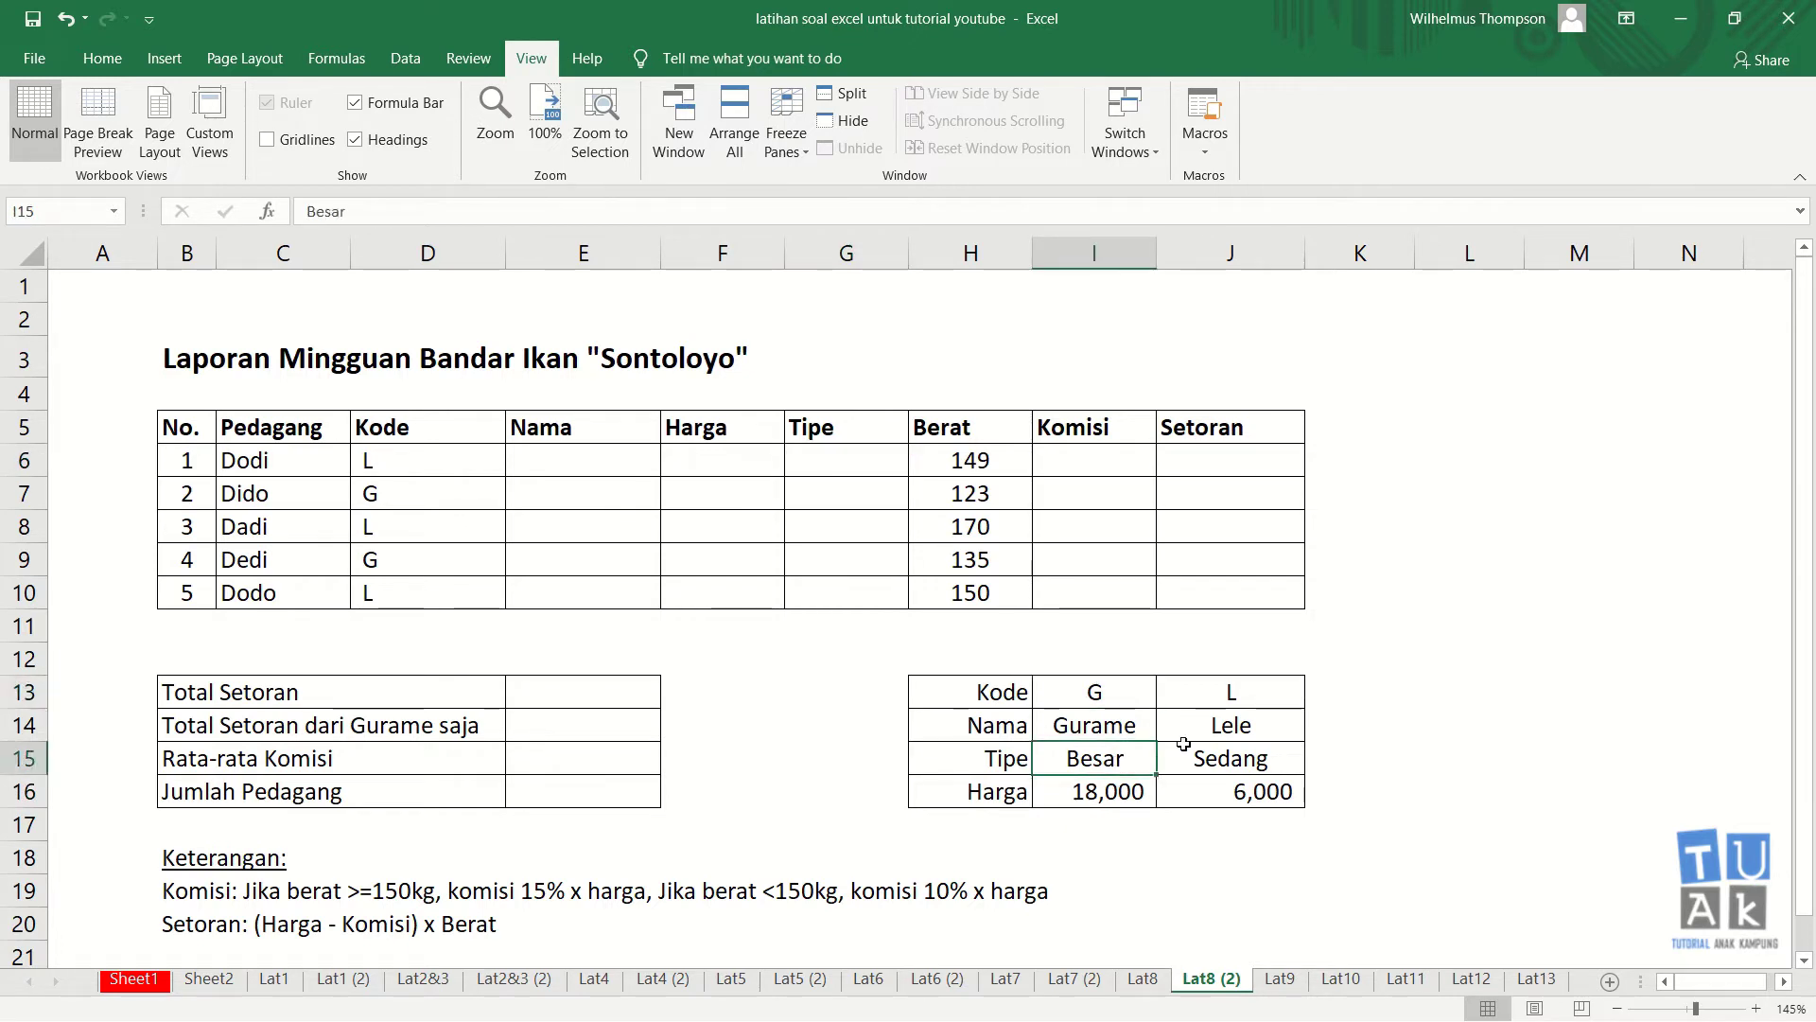
pyautogui.click(1236, 695)
pyautogui.click(1259, 763)
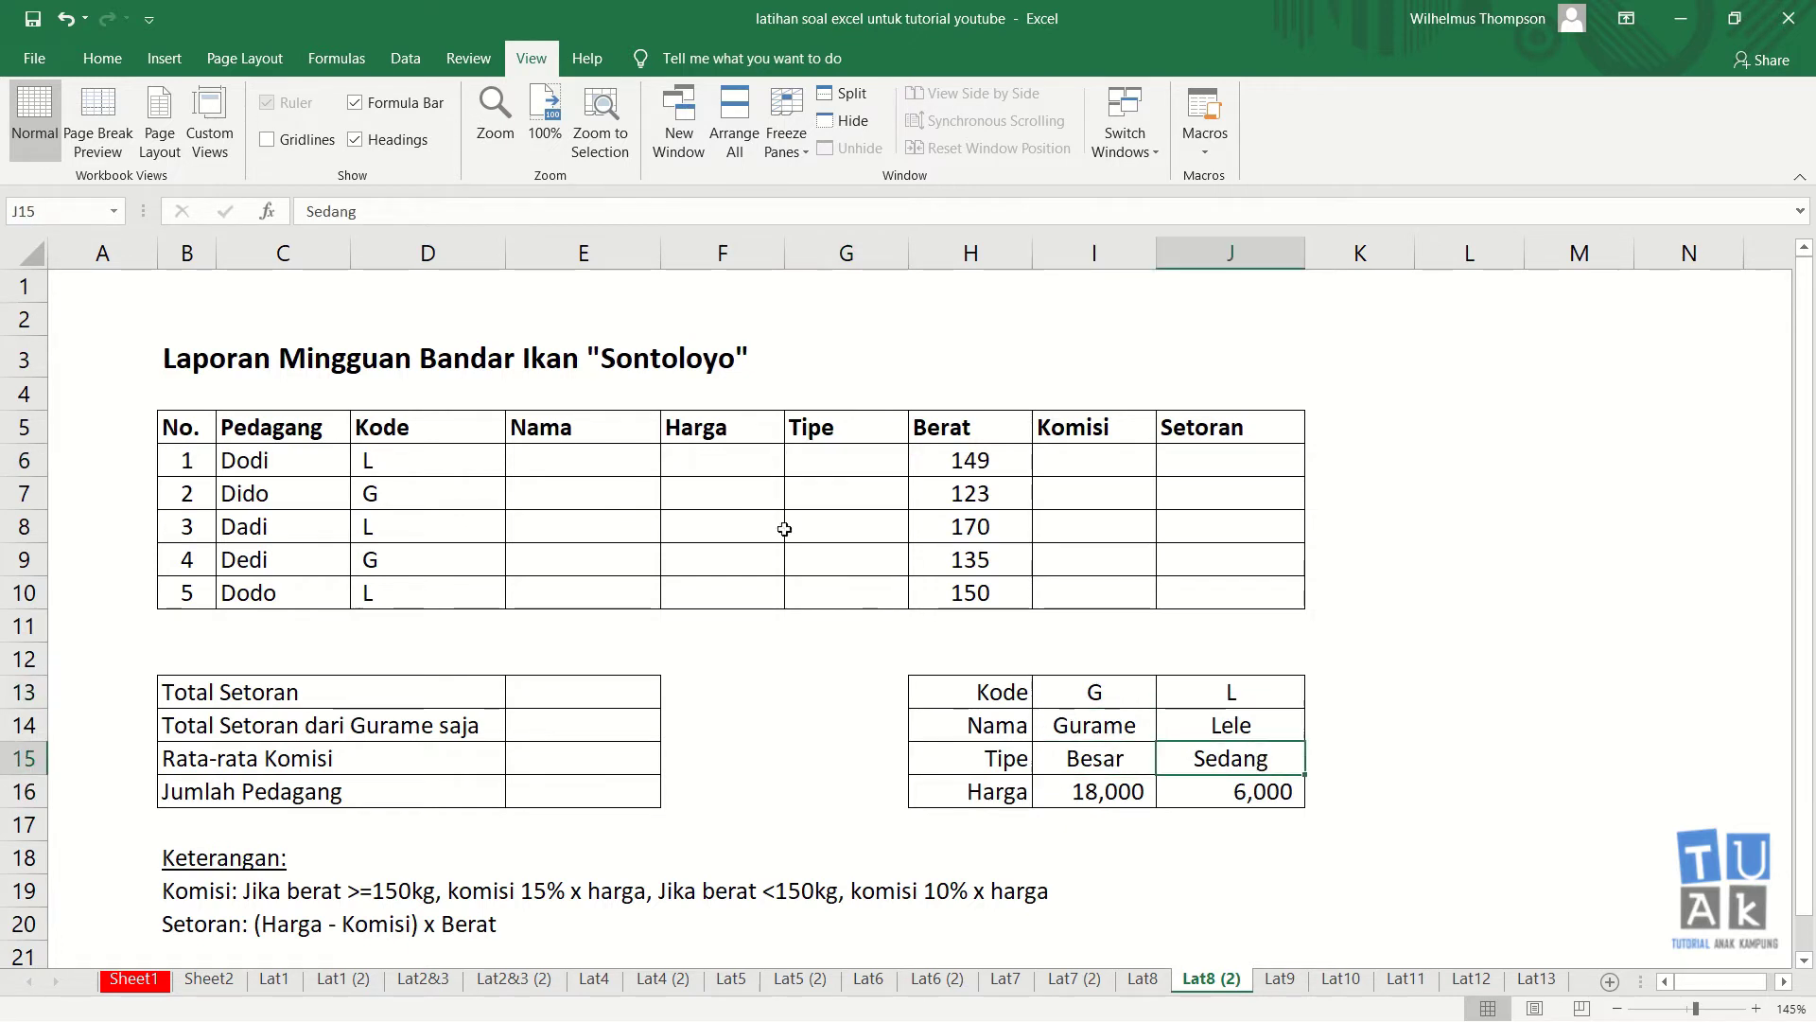
pyautogui.click(952, 454)
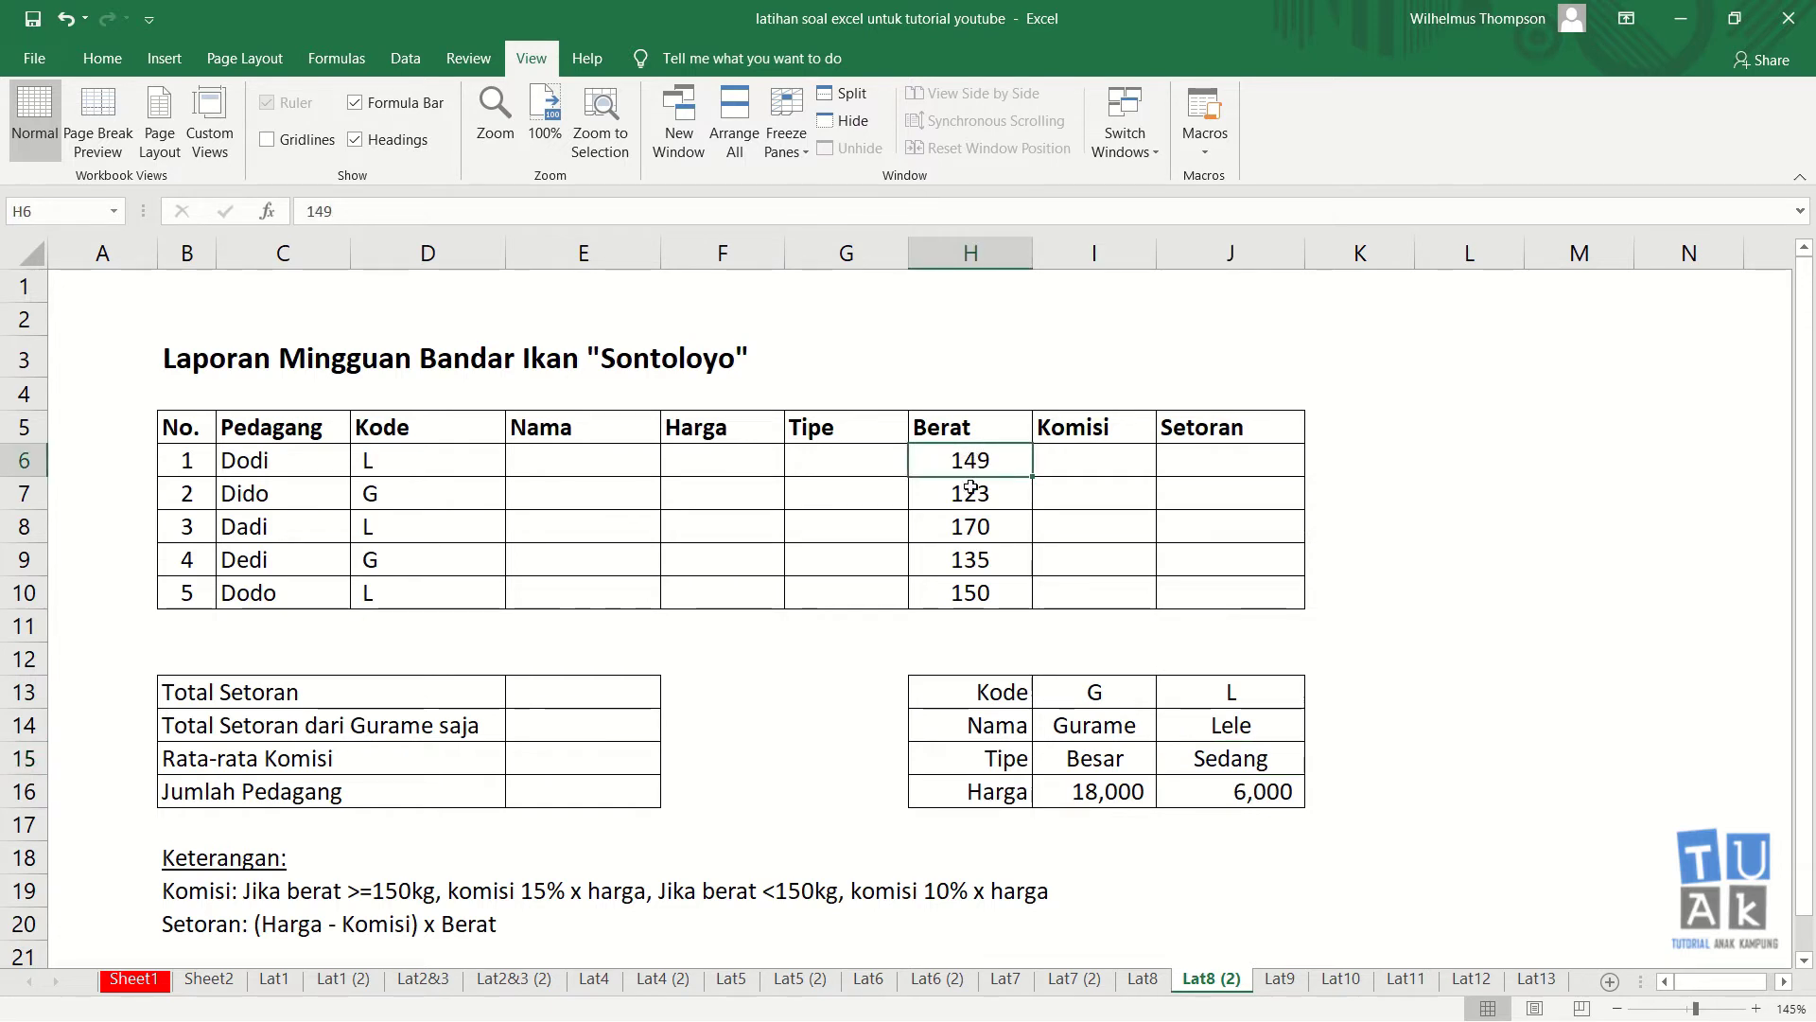
pyautogui.click(1100, 457)
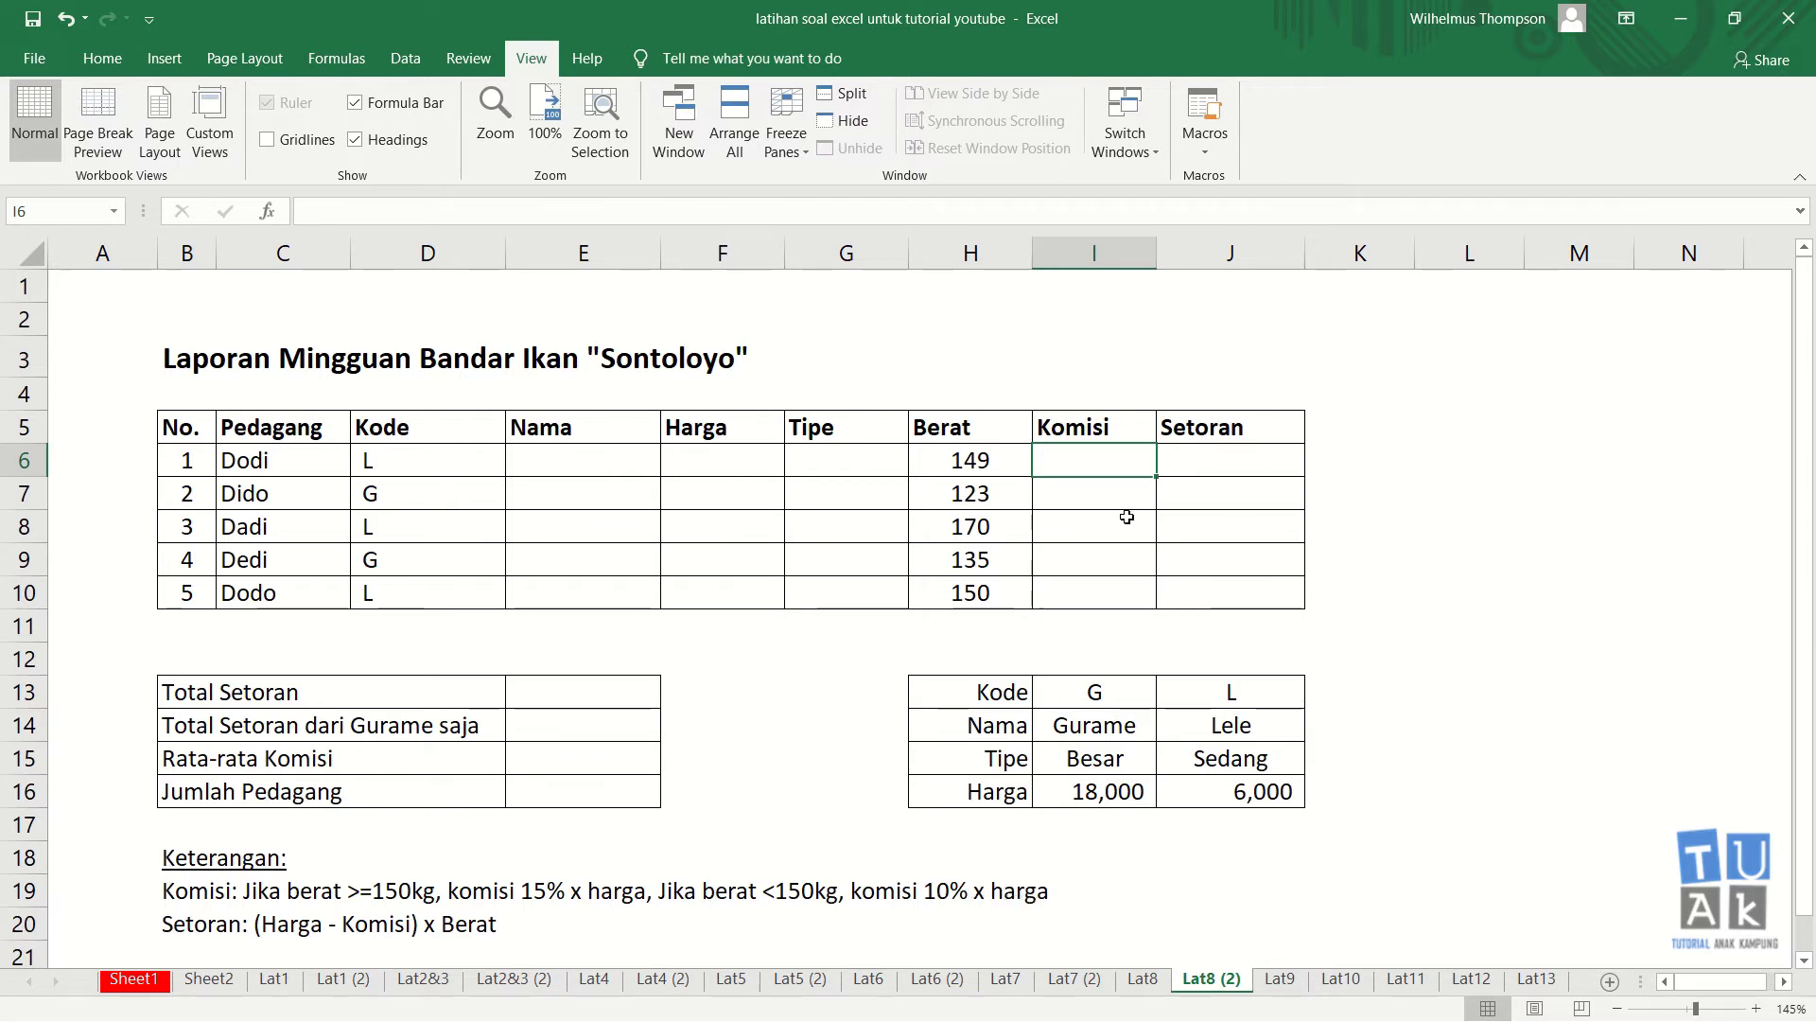
pyautogui.click(1263, 470)
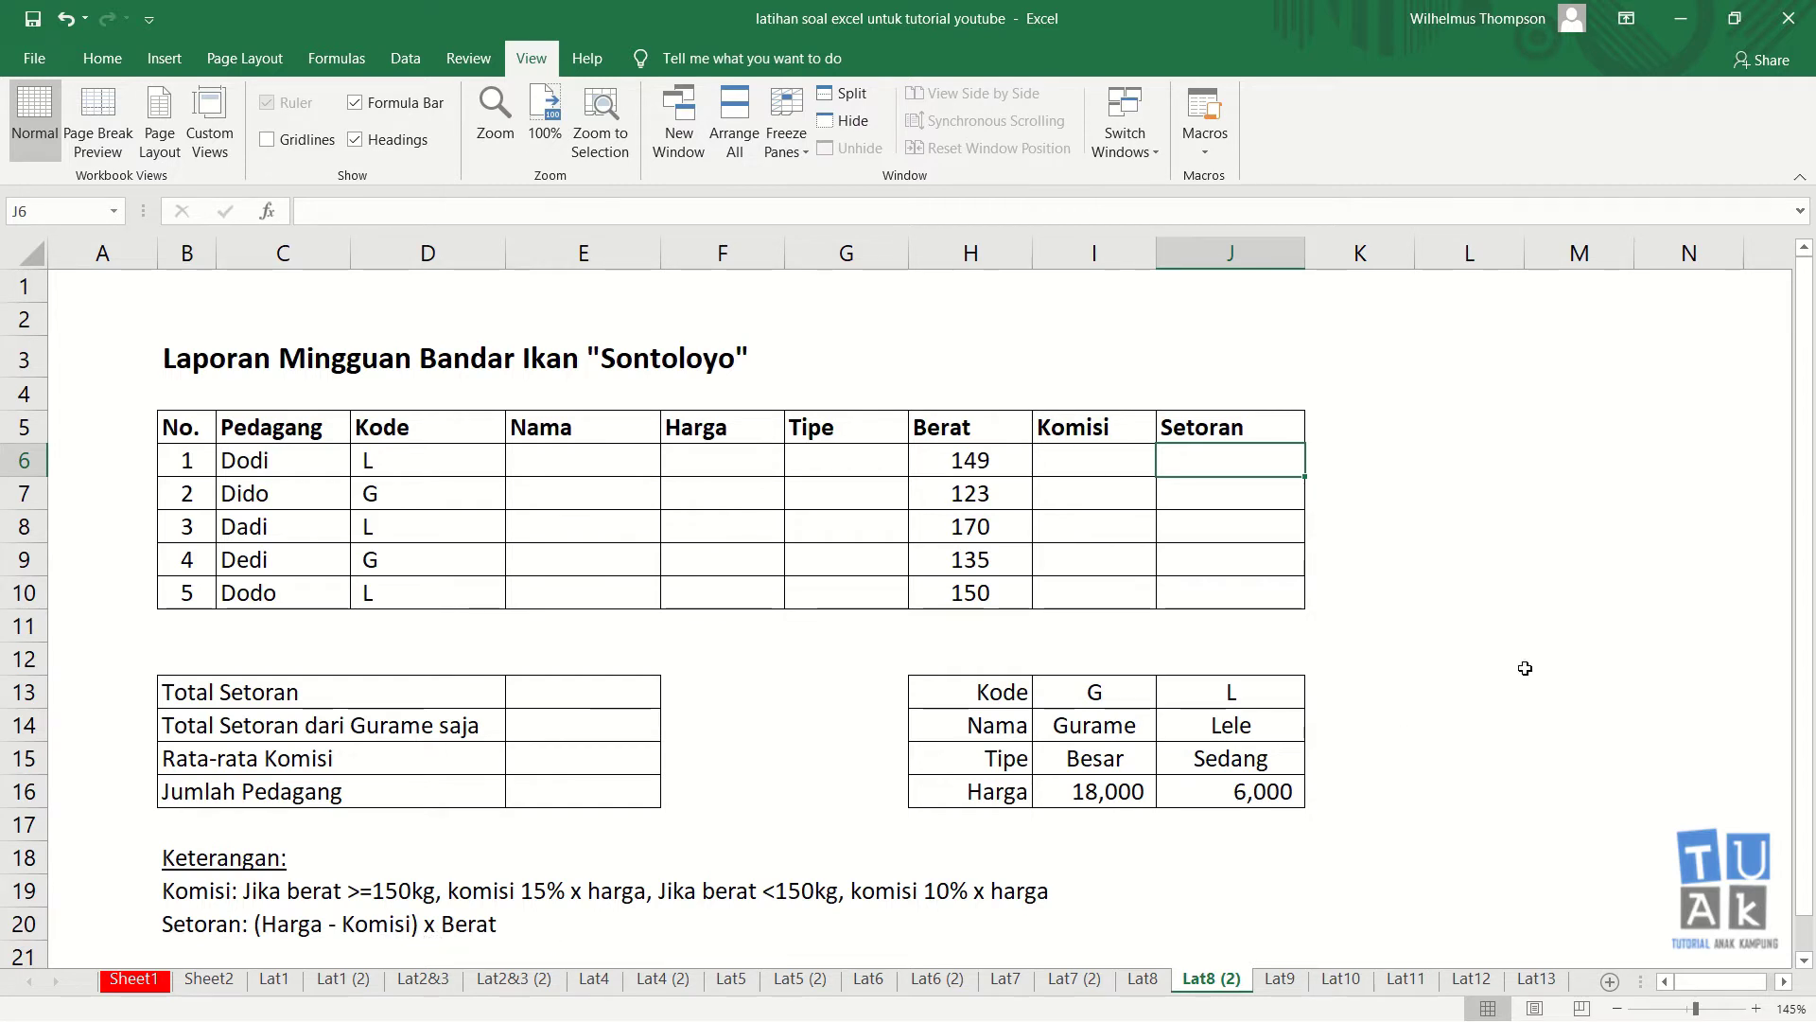
# - Fill the Nama column, E5:E10, with light green
pyautogui.click(578, 454)
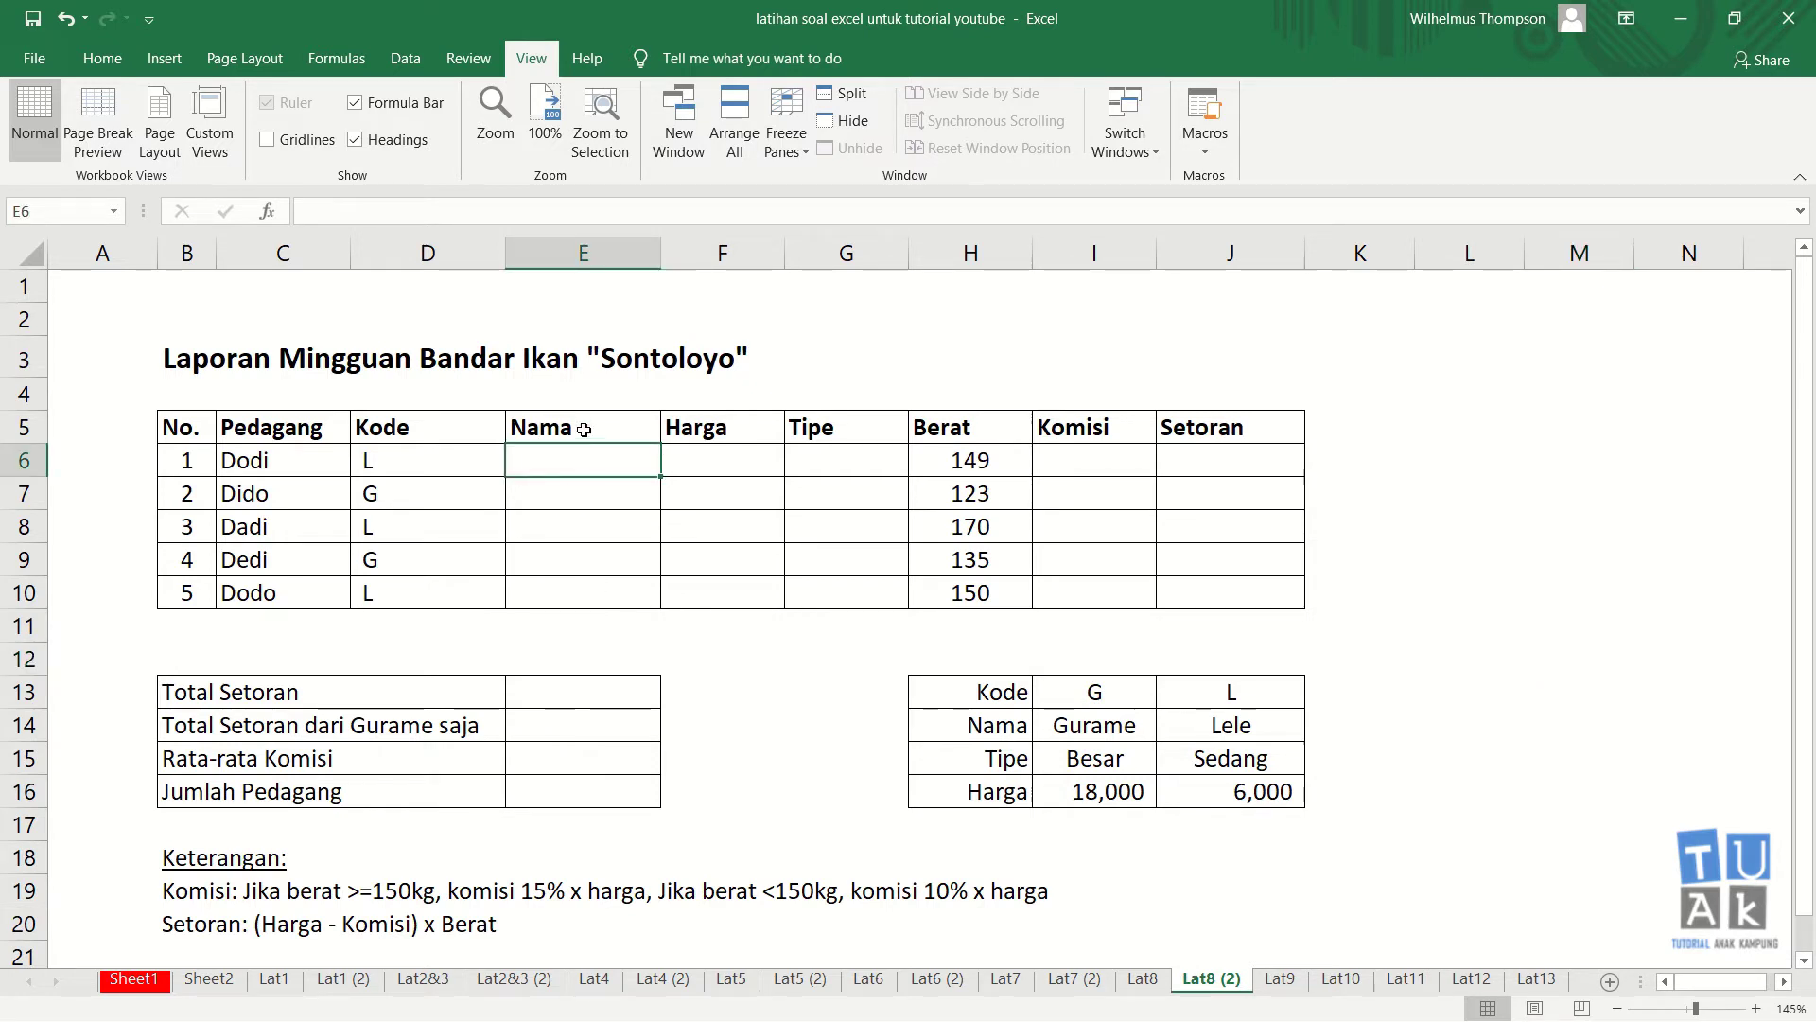
pyautogui.moveTo(584, 429); pyautogui.dragTo(576, 589)
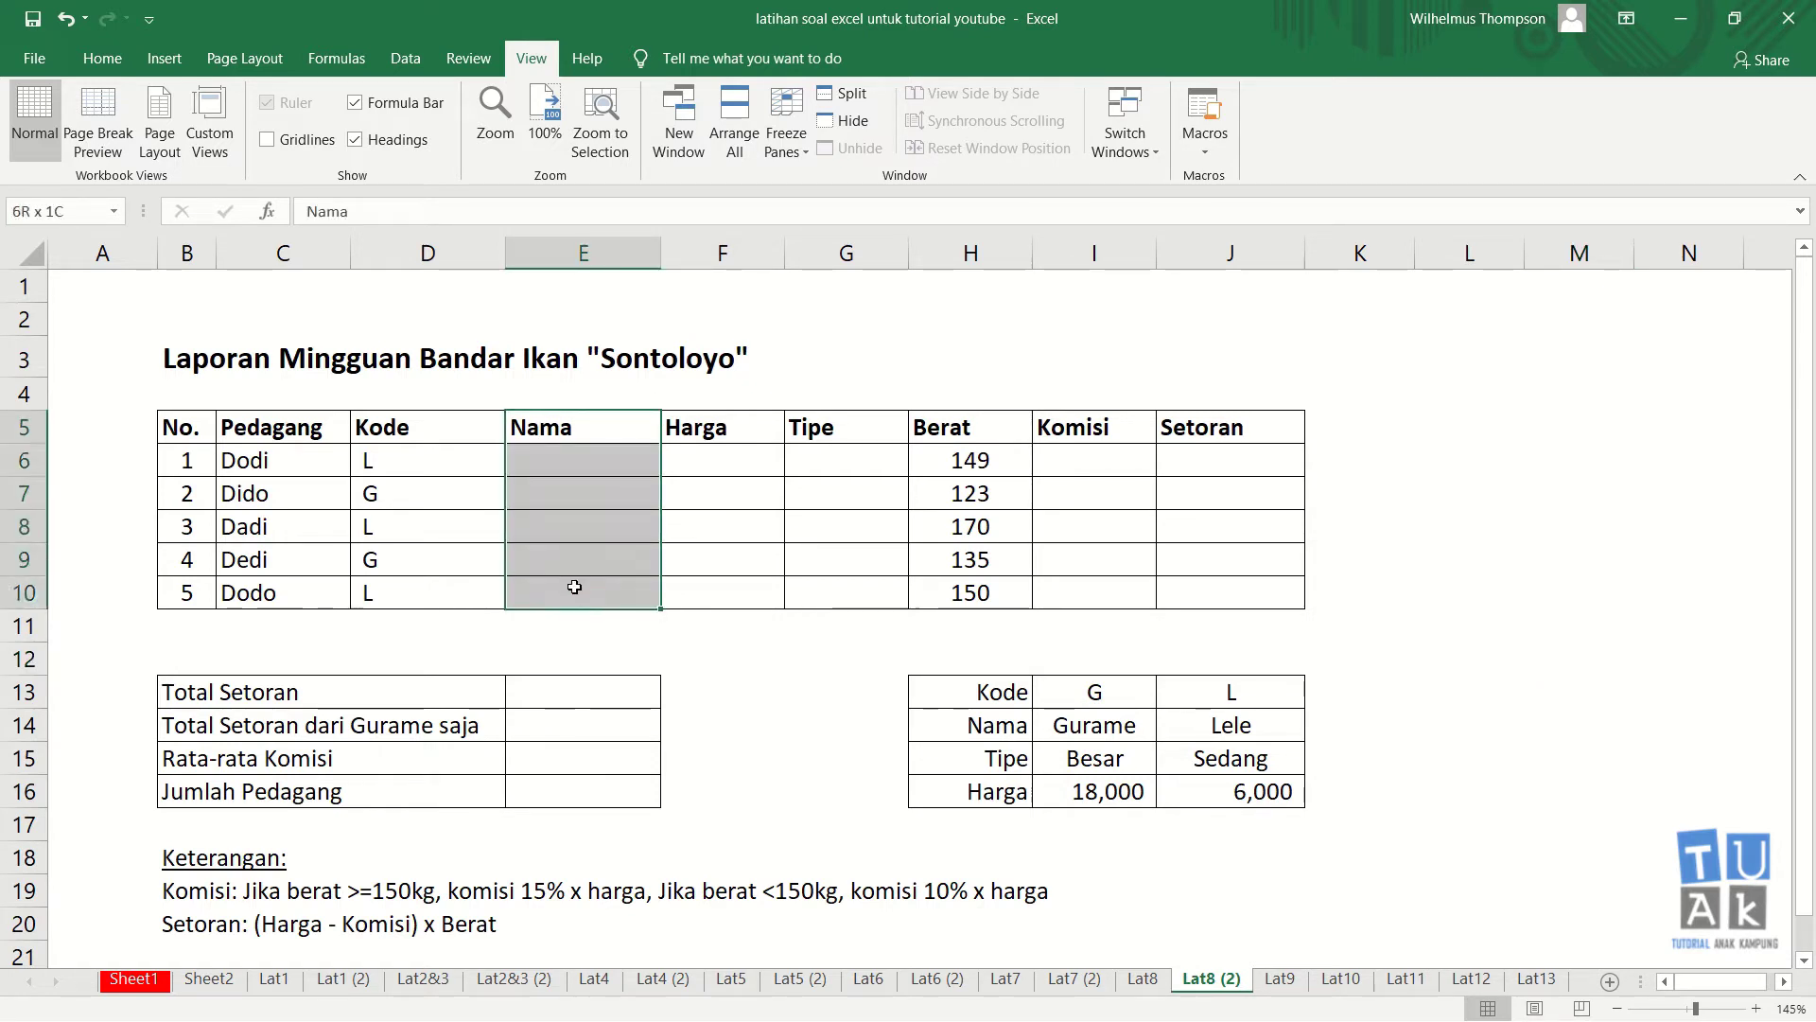
pyautogui.click(114, 57)
pyautogui.click(388, 139)
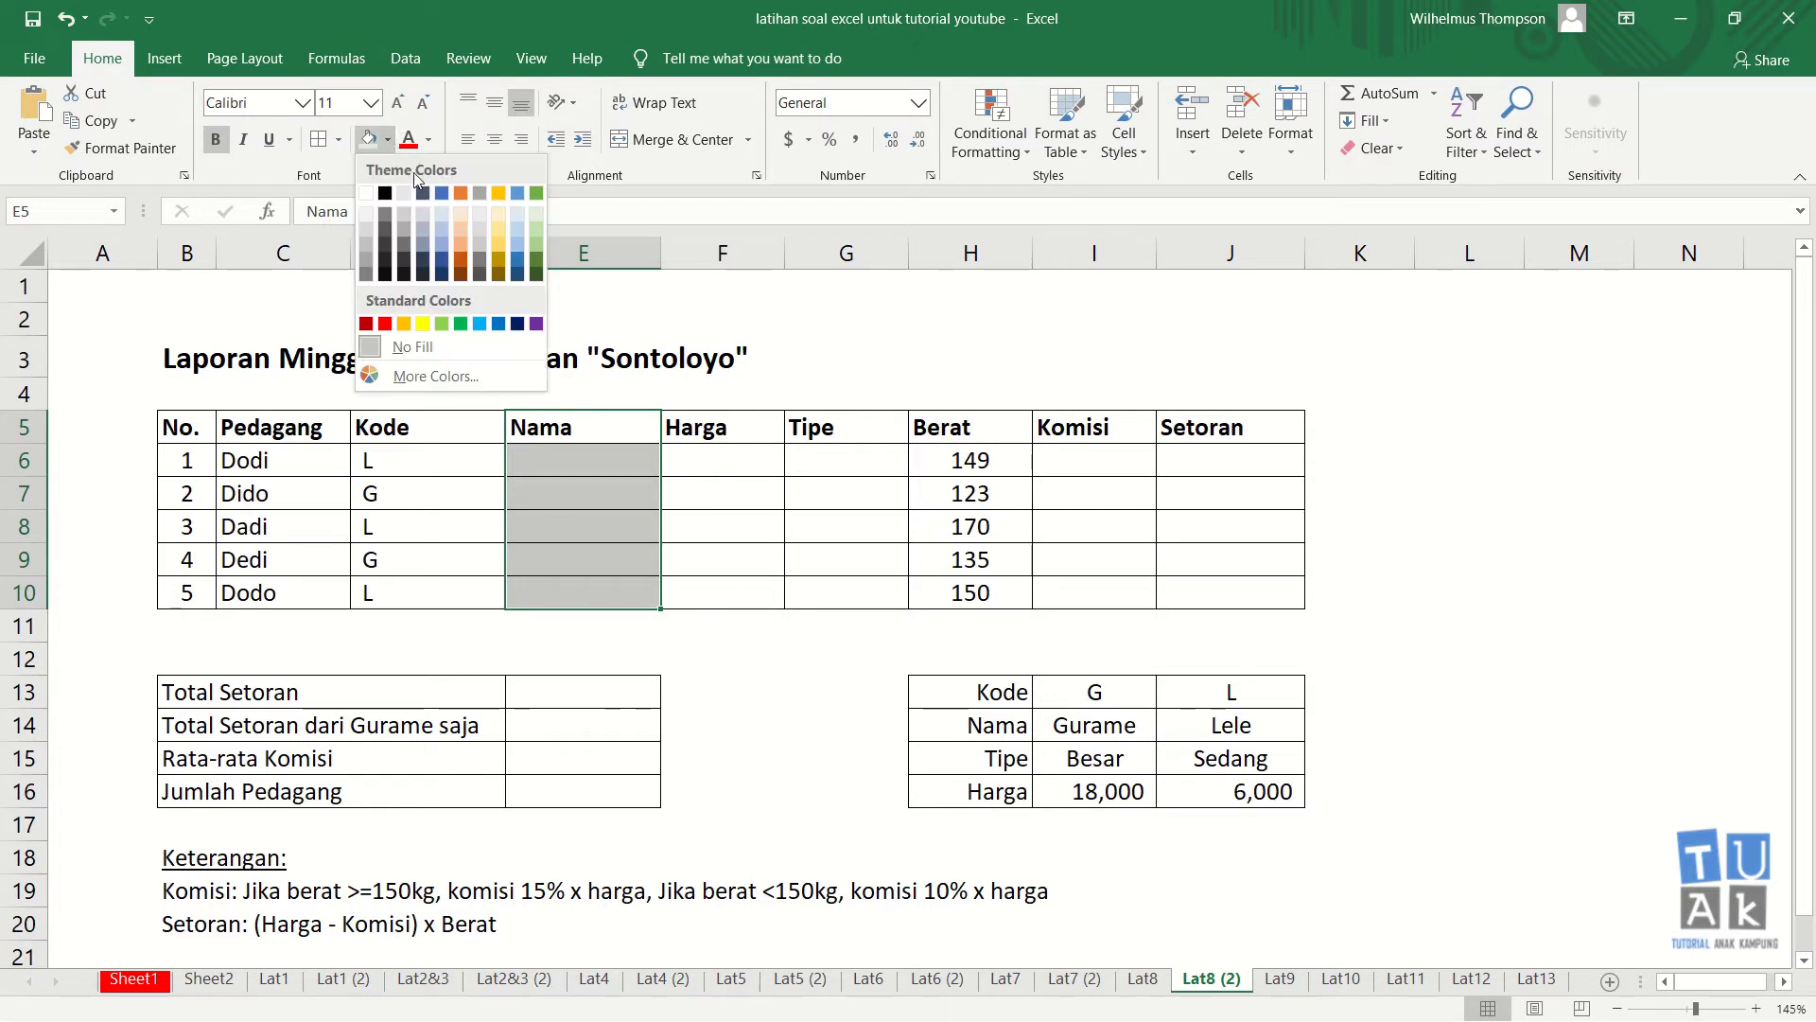
pyautogui.click(536, 212)
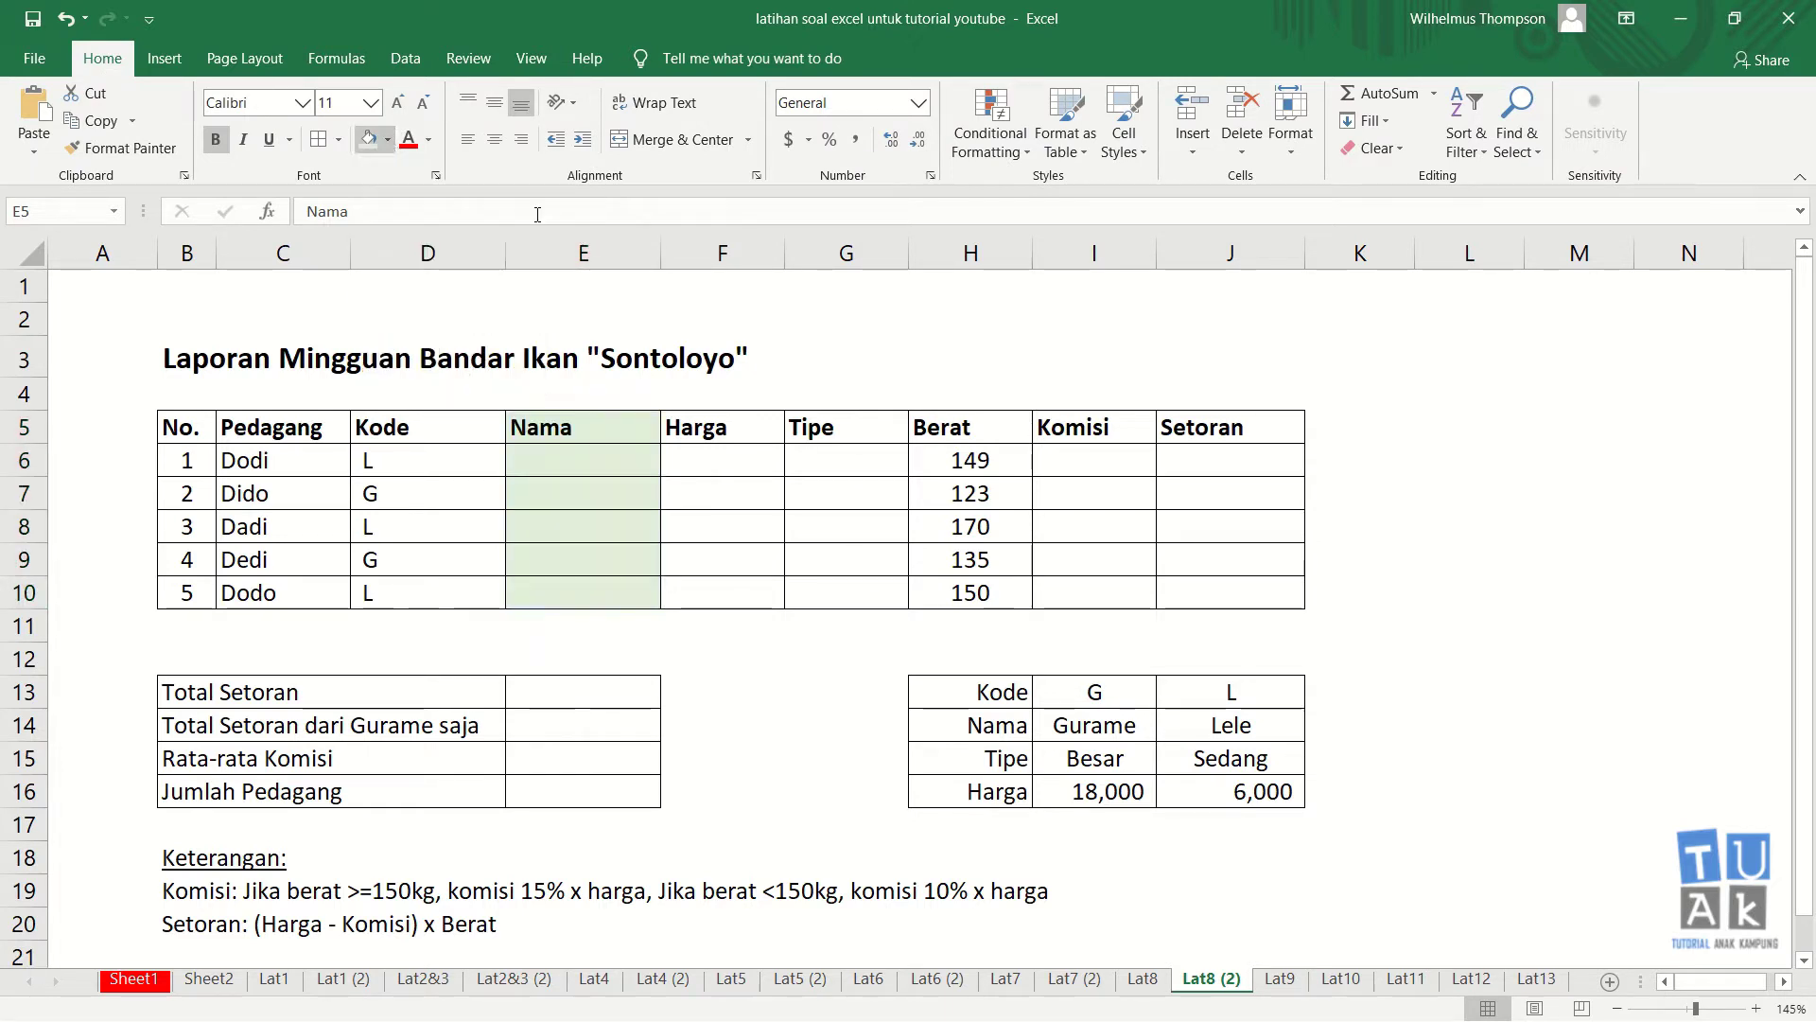
pyautogui.click(724, 461)
pyautogui.click(596, 450)
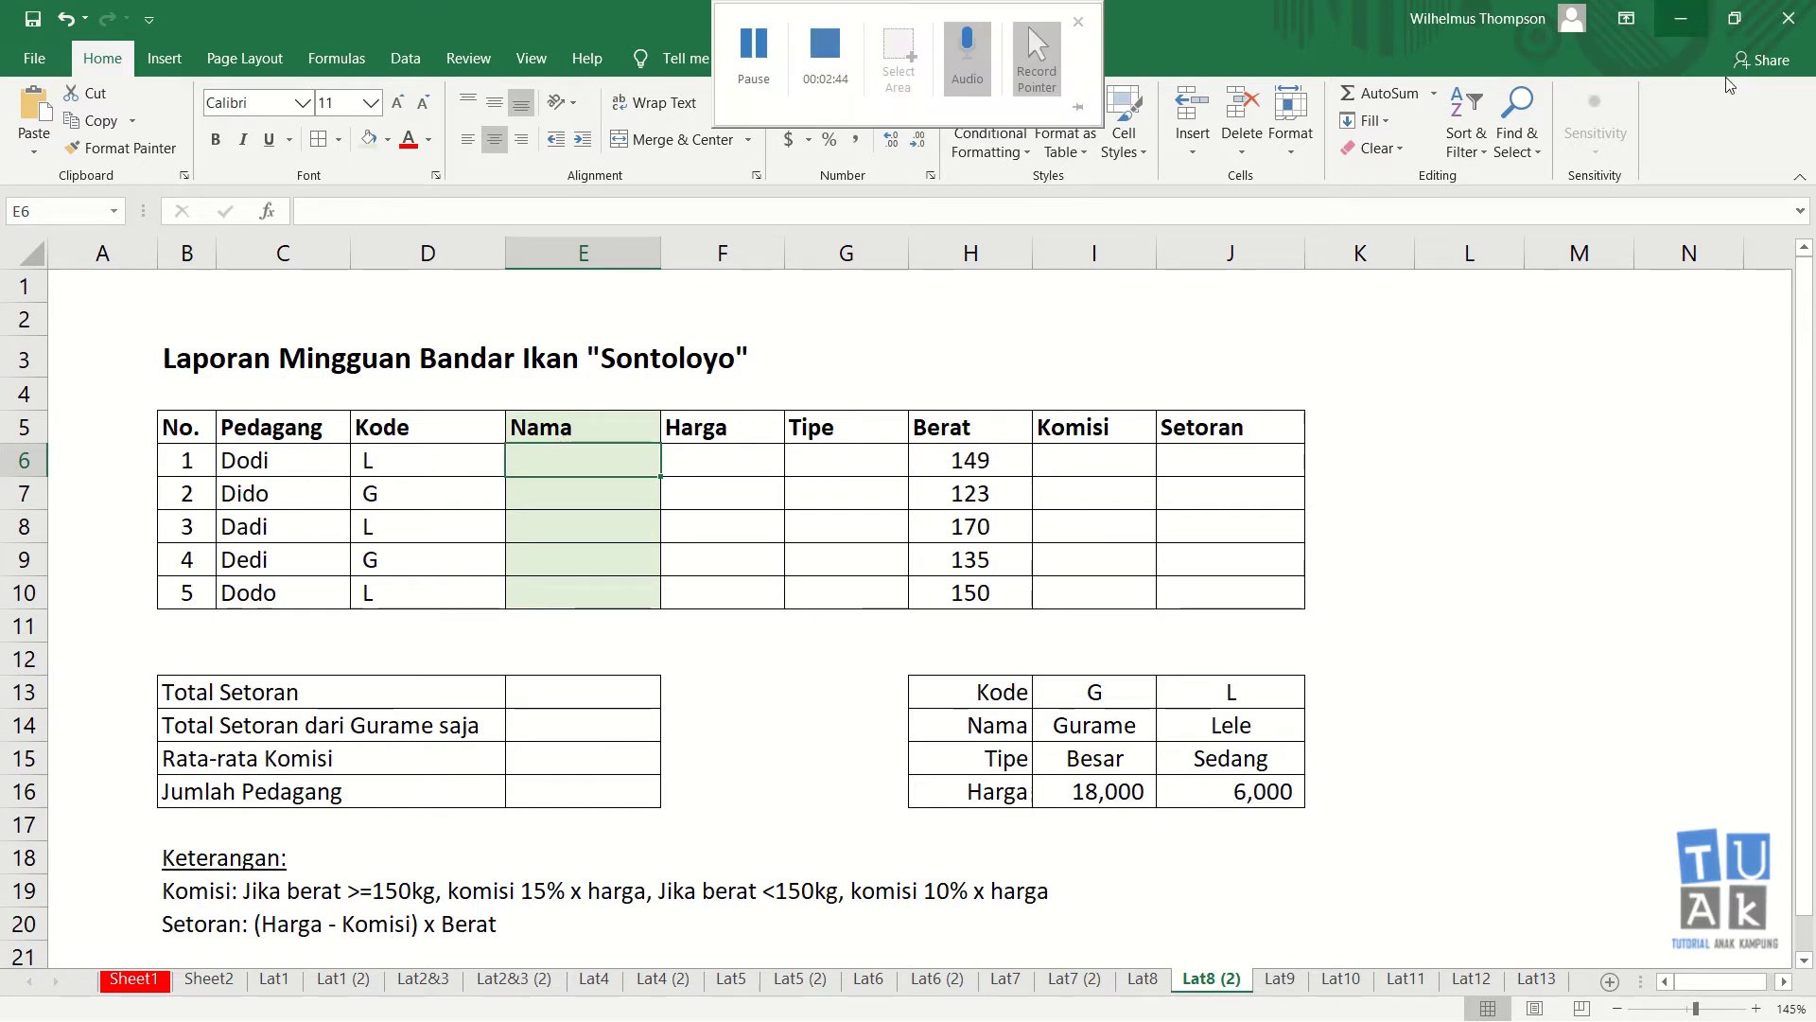
pyautogui.click(1534, 755)
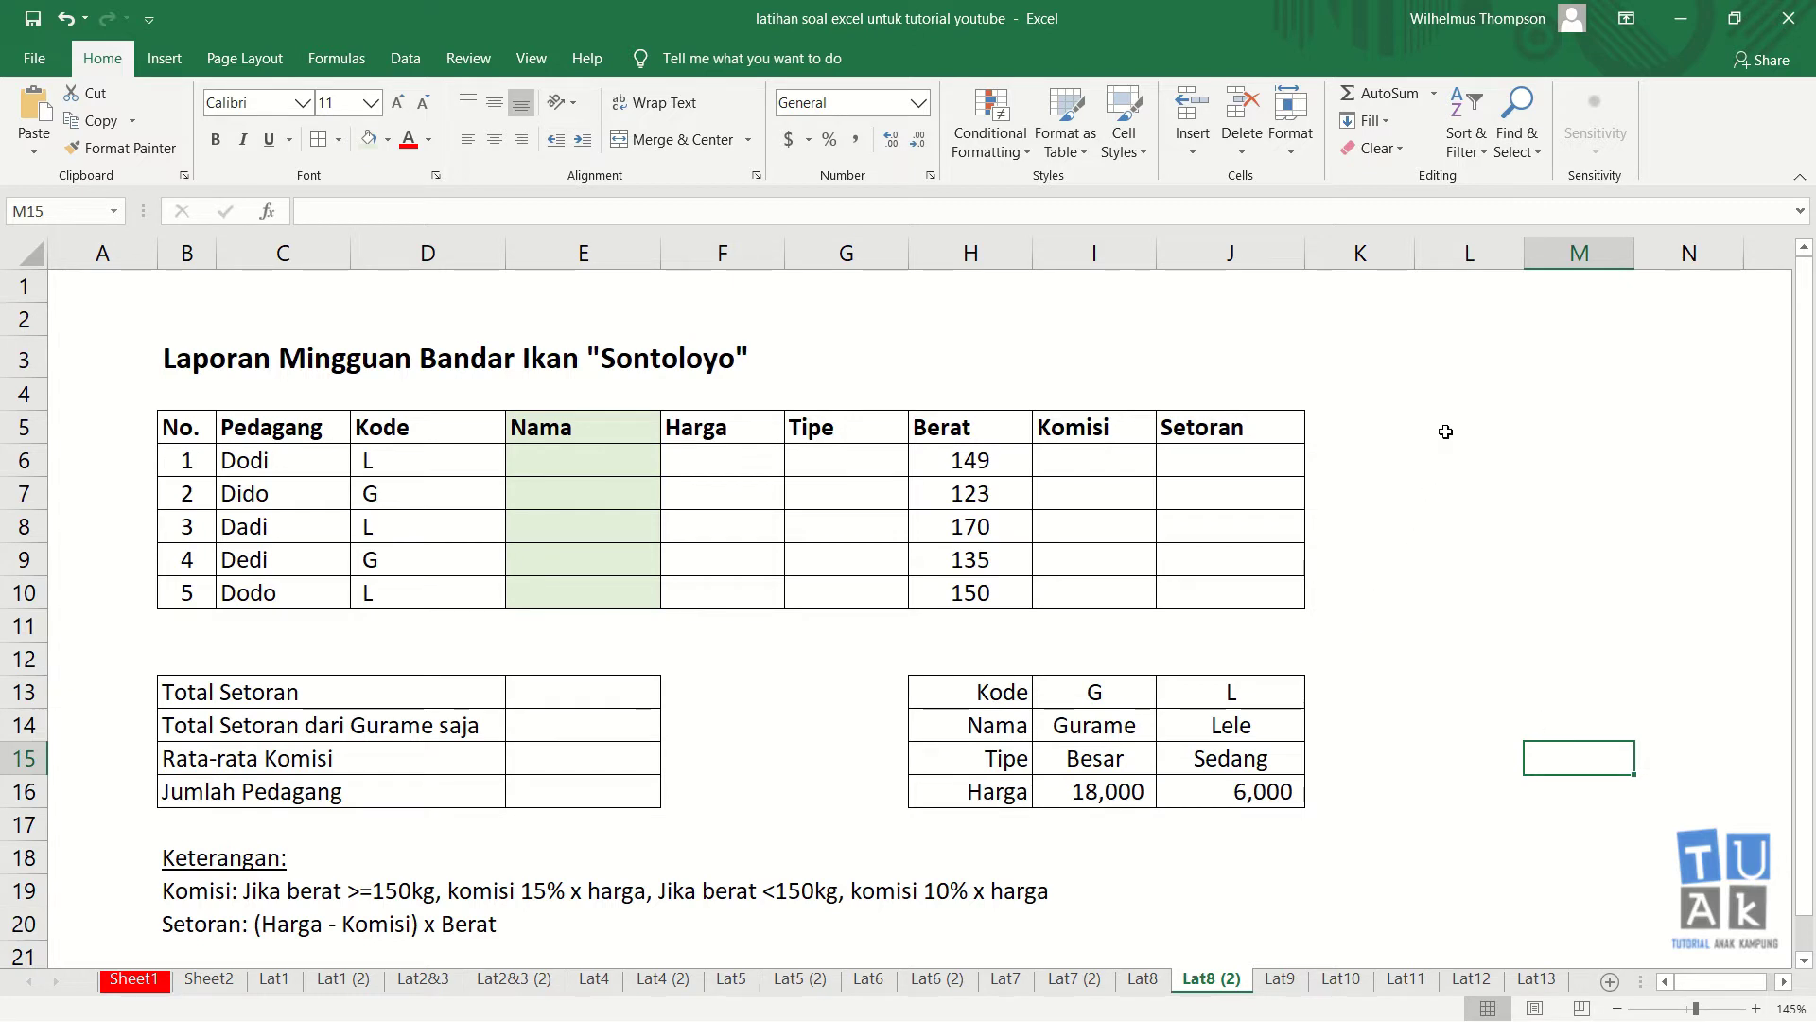
pyautogui.moveTo(984, 695); pyautogui.dragTo(1239, 784)
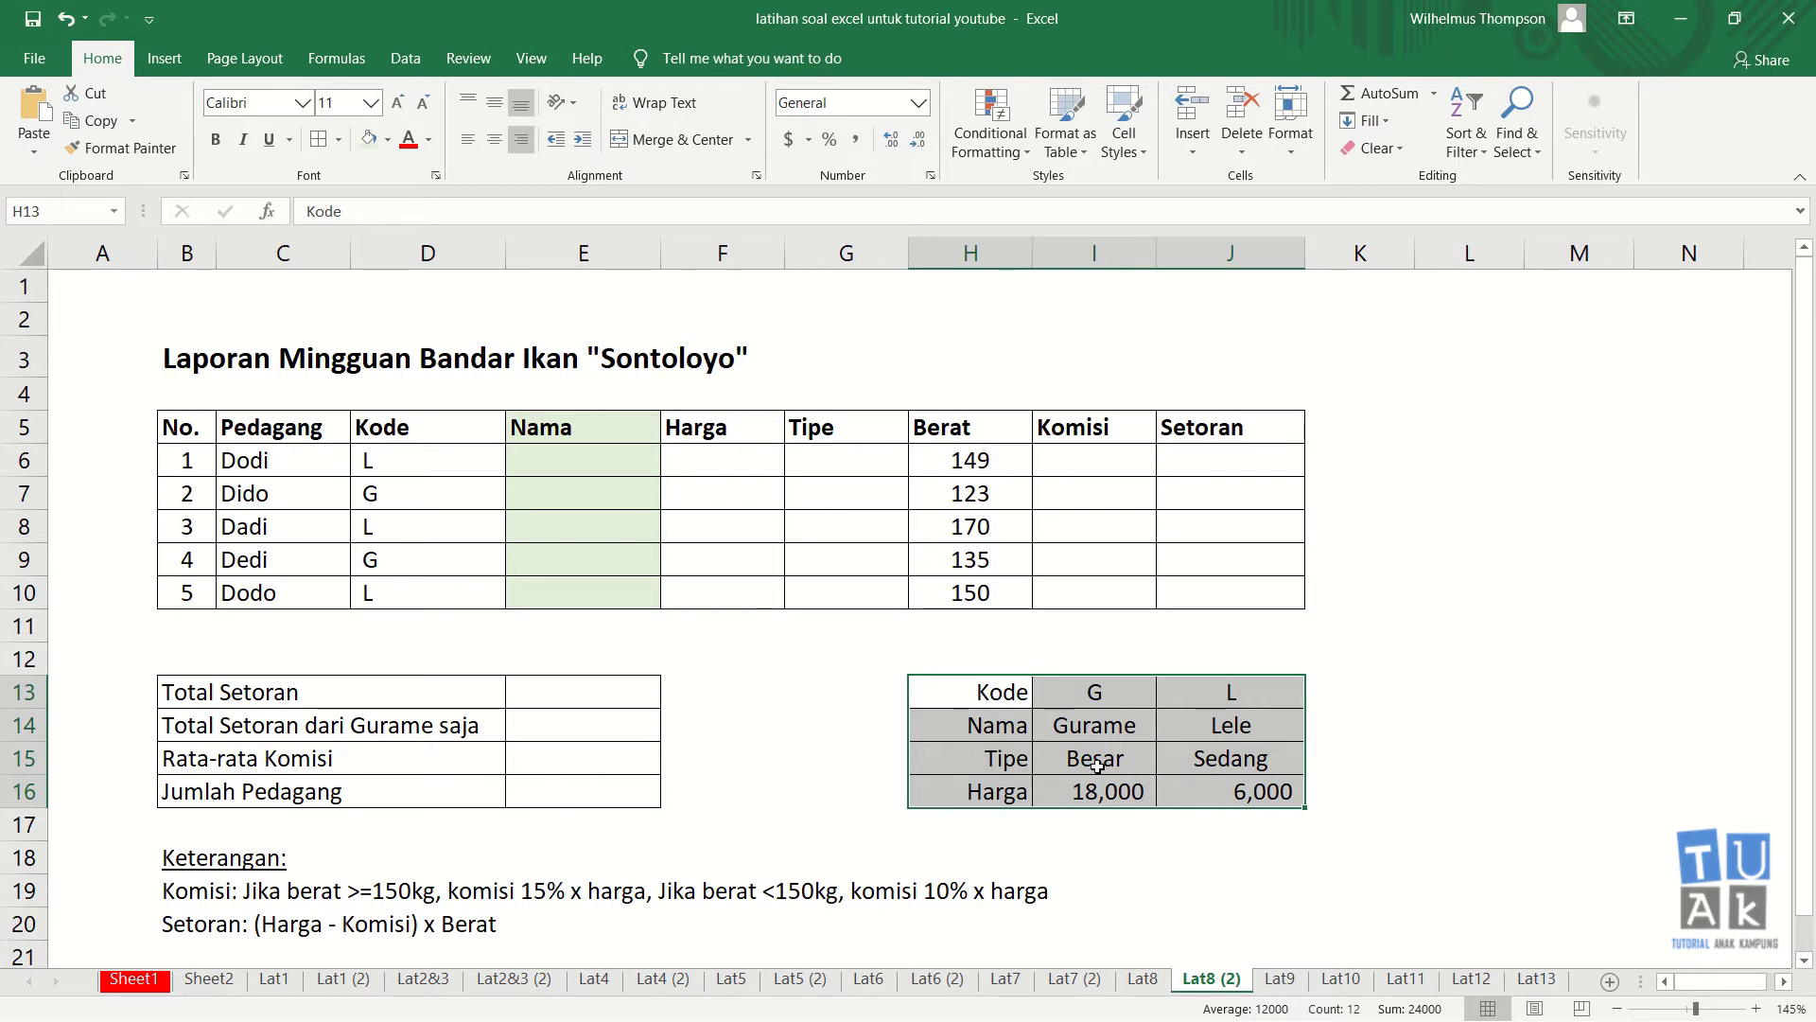
pyautogui.click(1474, 670)
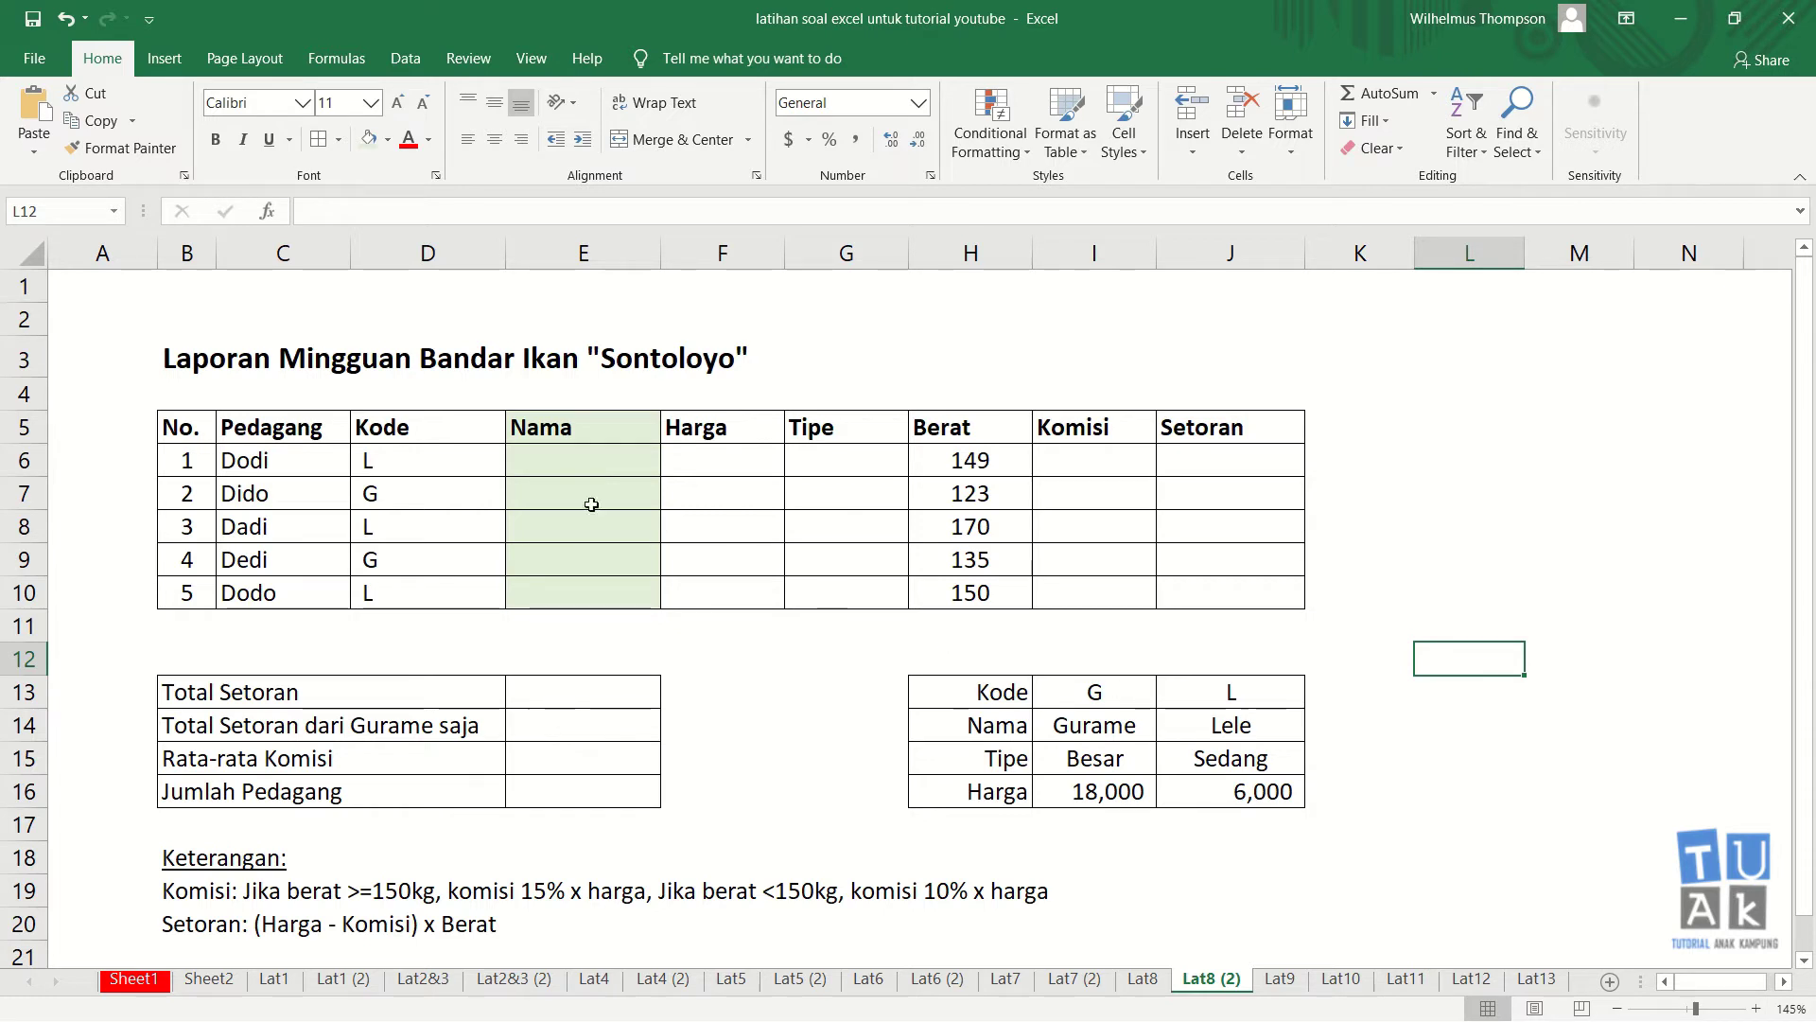
# - Enter =HLOOKUP(D6,$I$13:$J$16,2,0) in E6 to return the Nama for the first row's Kode
pyautogui.click(580, 455)
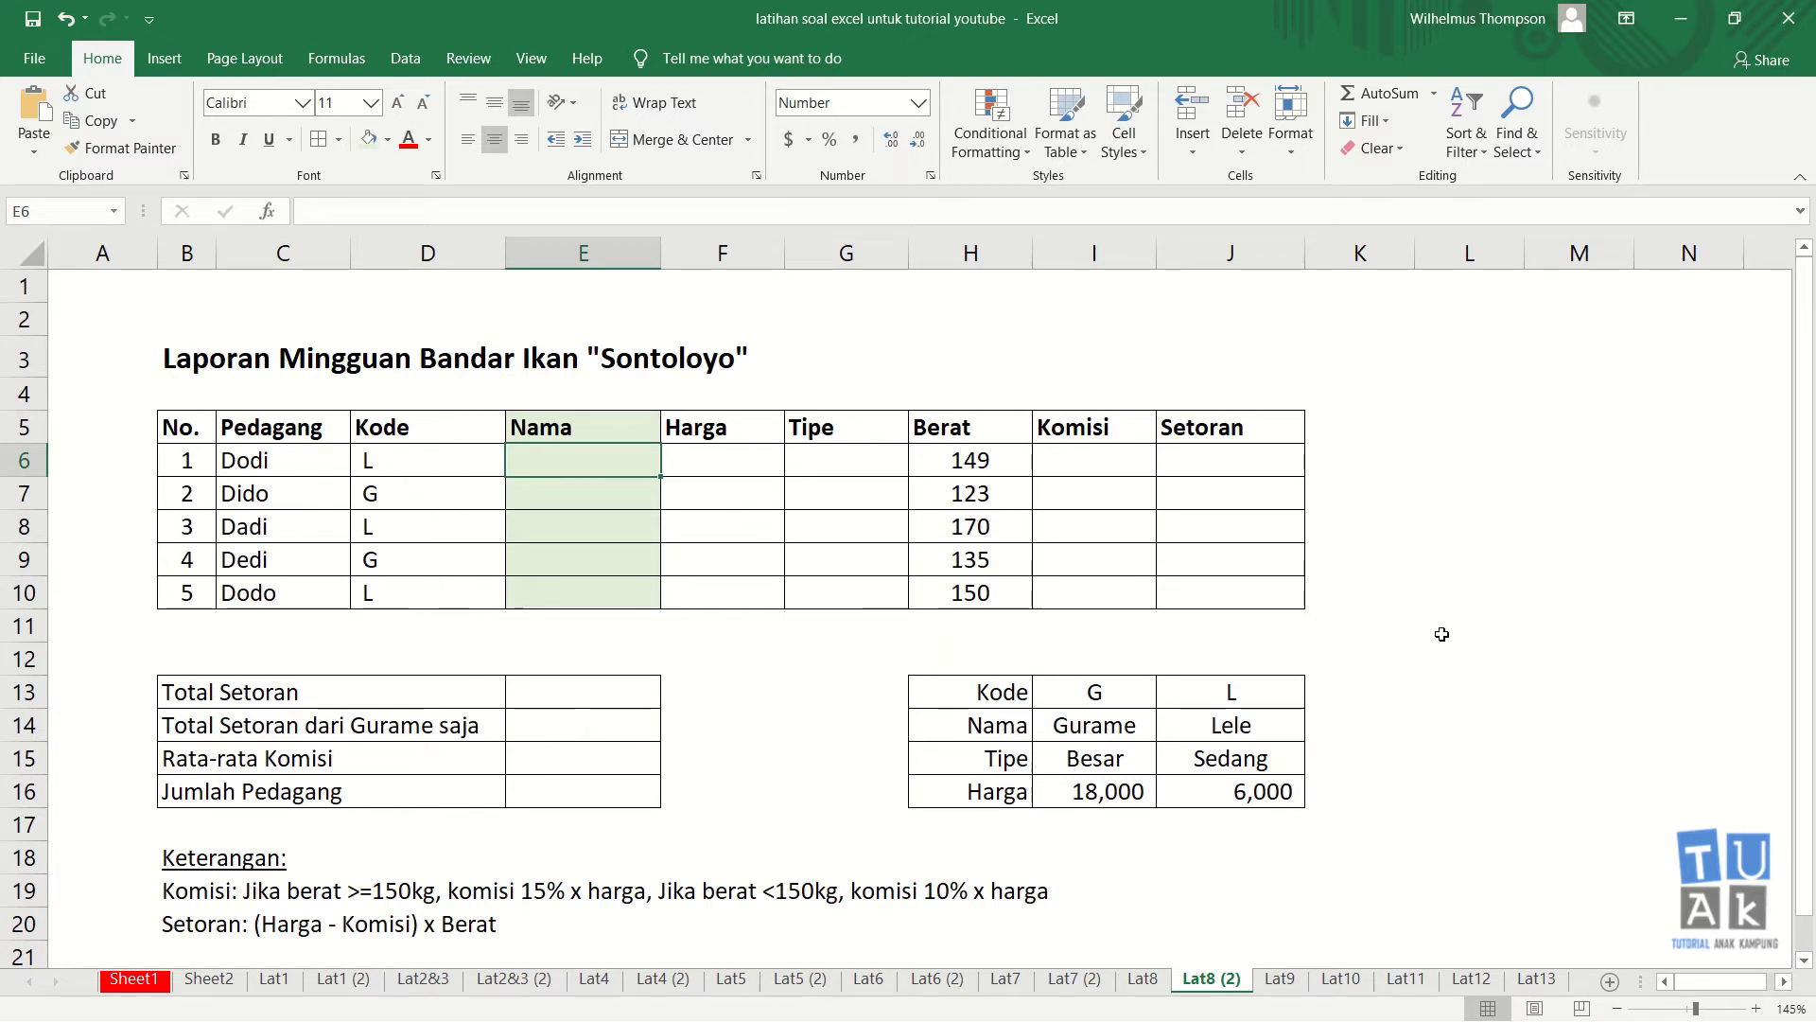
pyautogui.write('=')
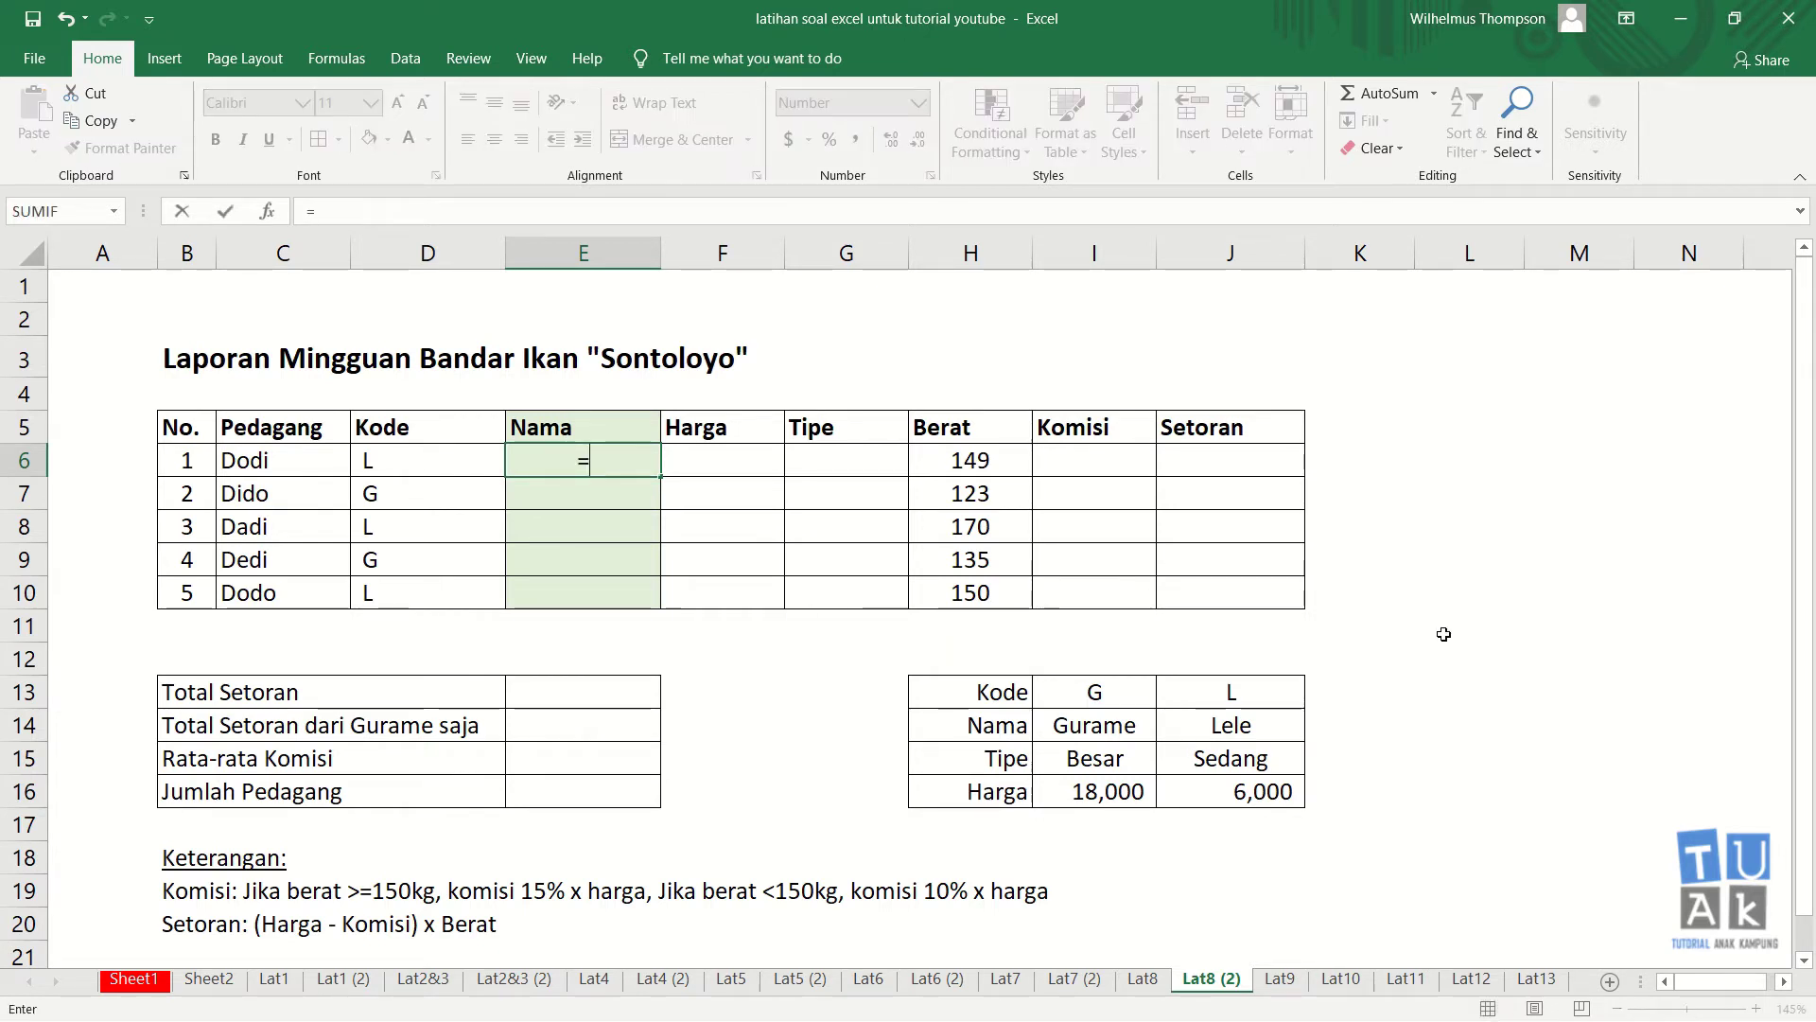
pyautogui.write('hl')
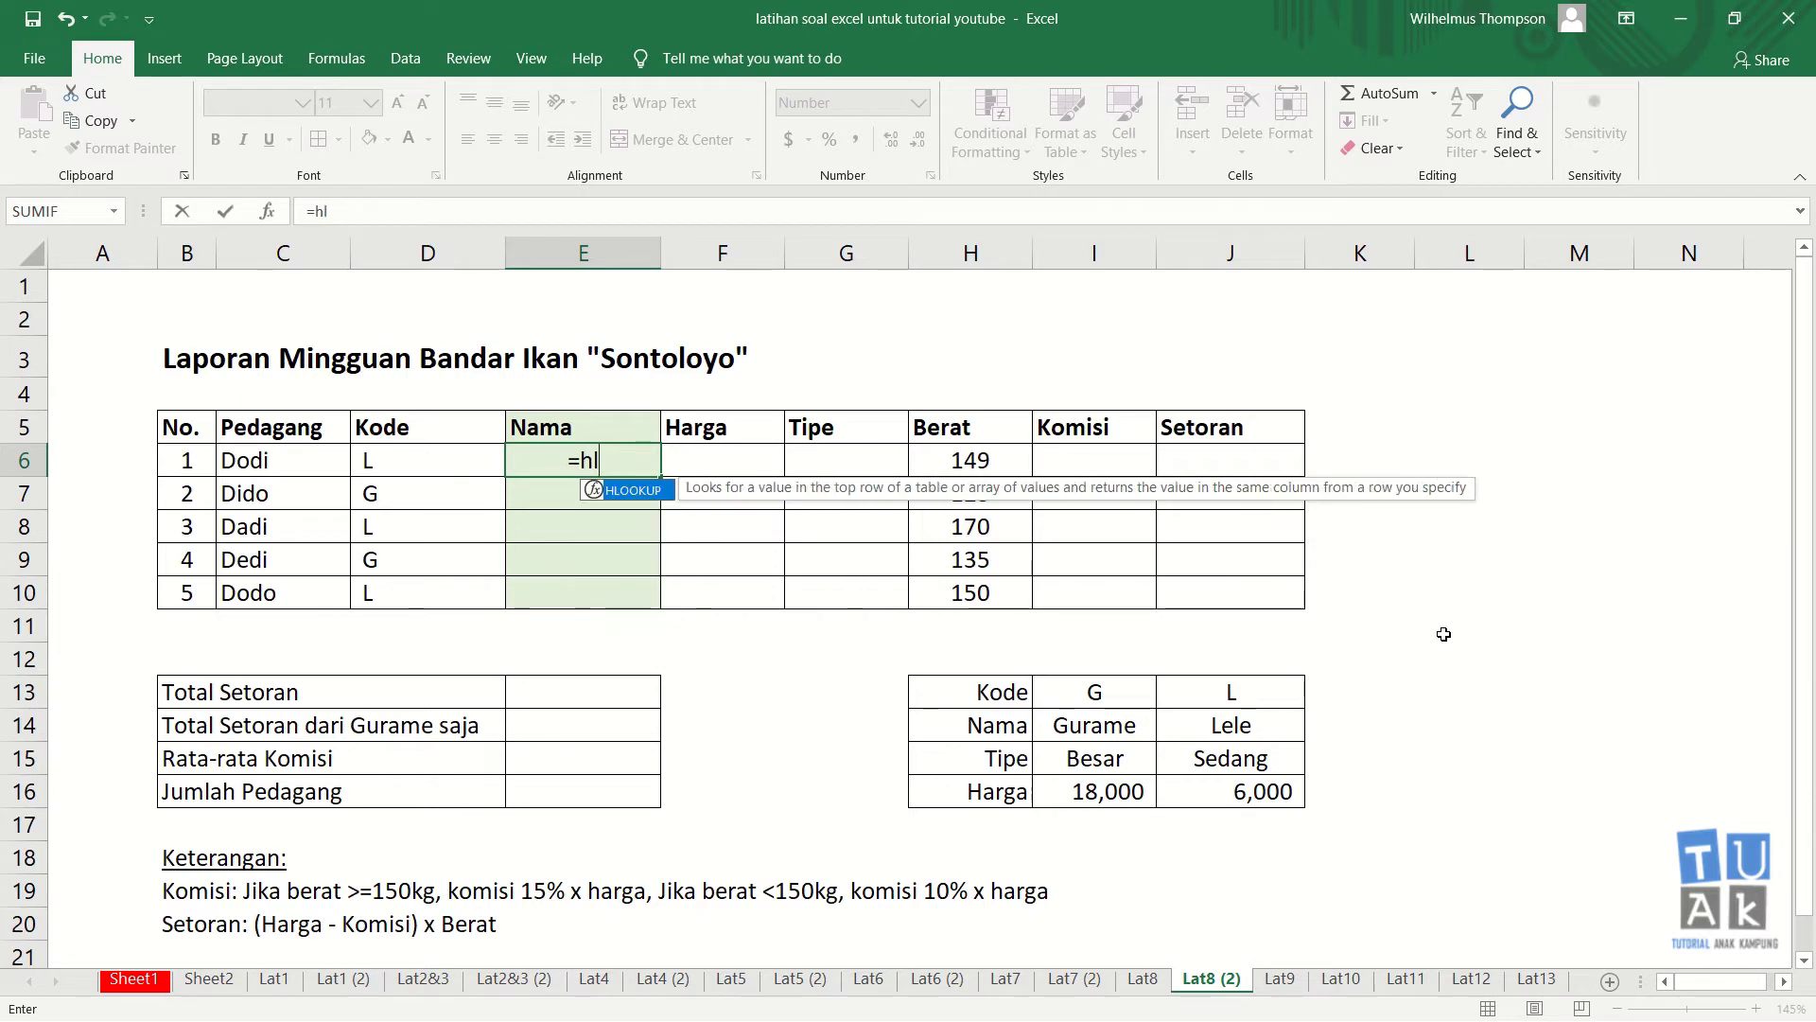
pyautogui.write('ookup')
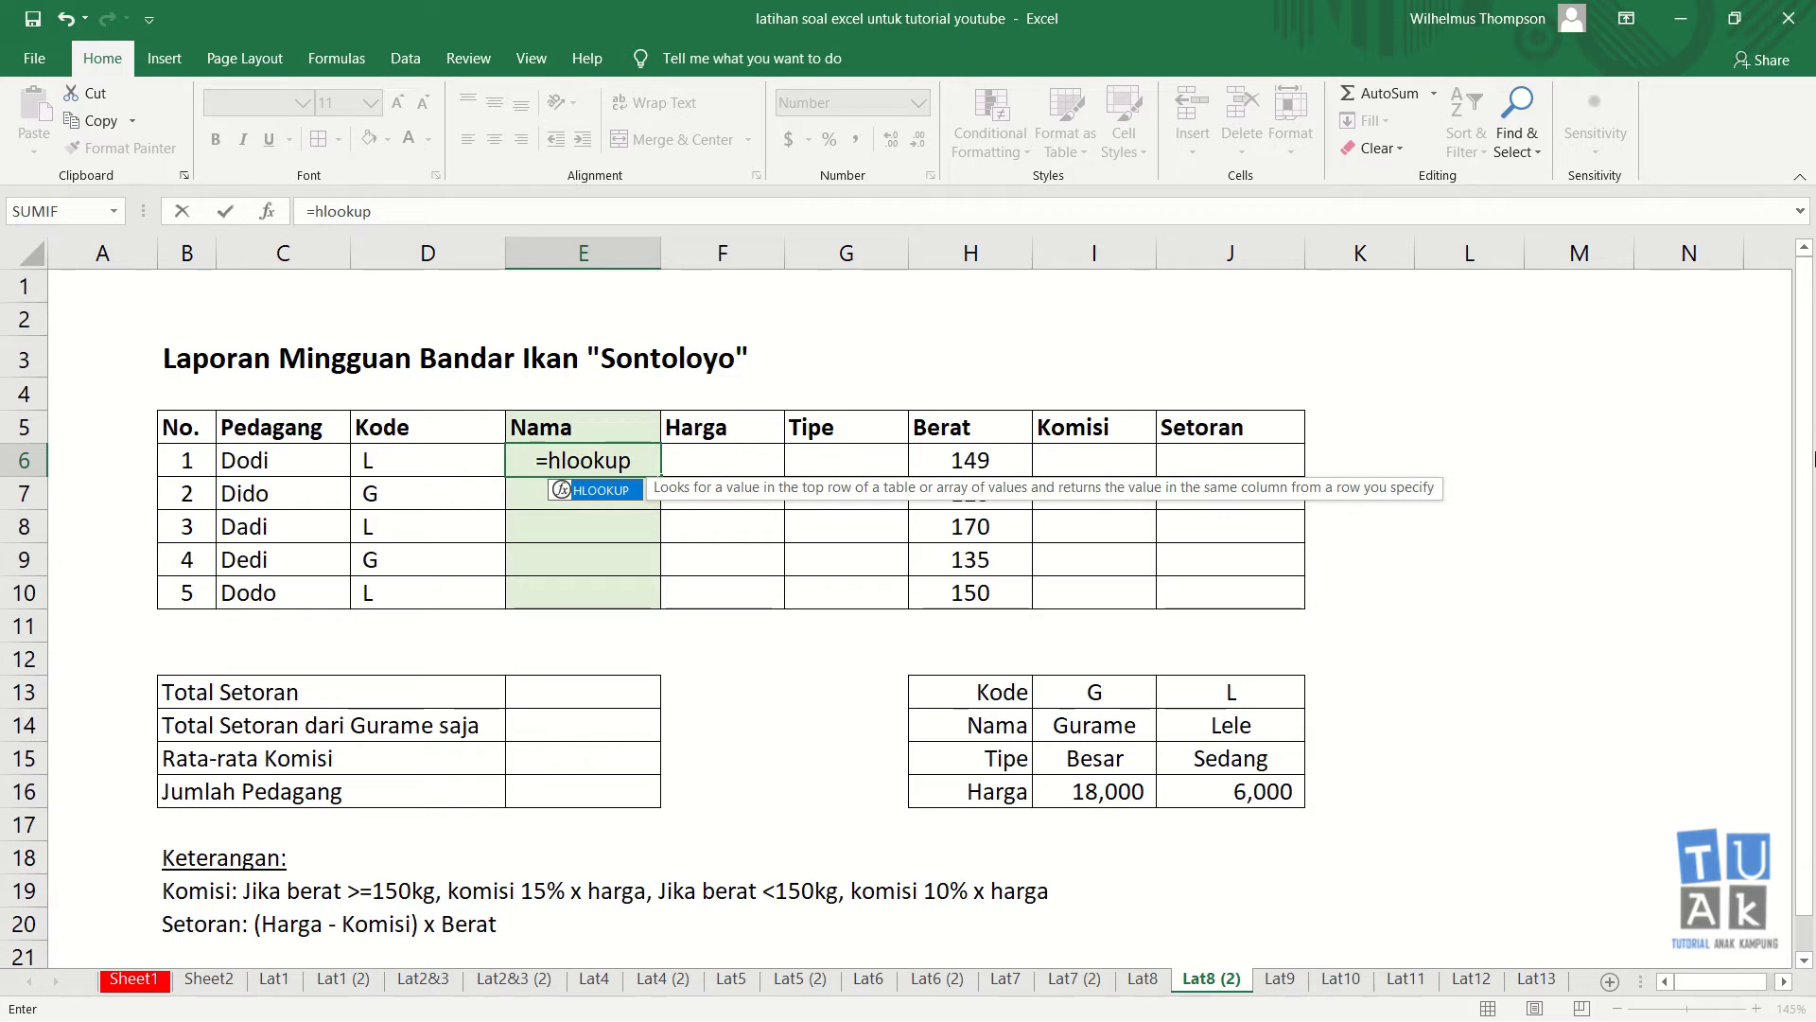
pyautogui.write('(')
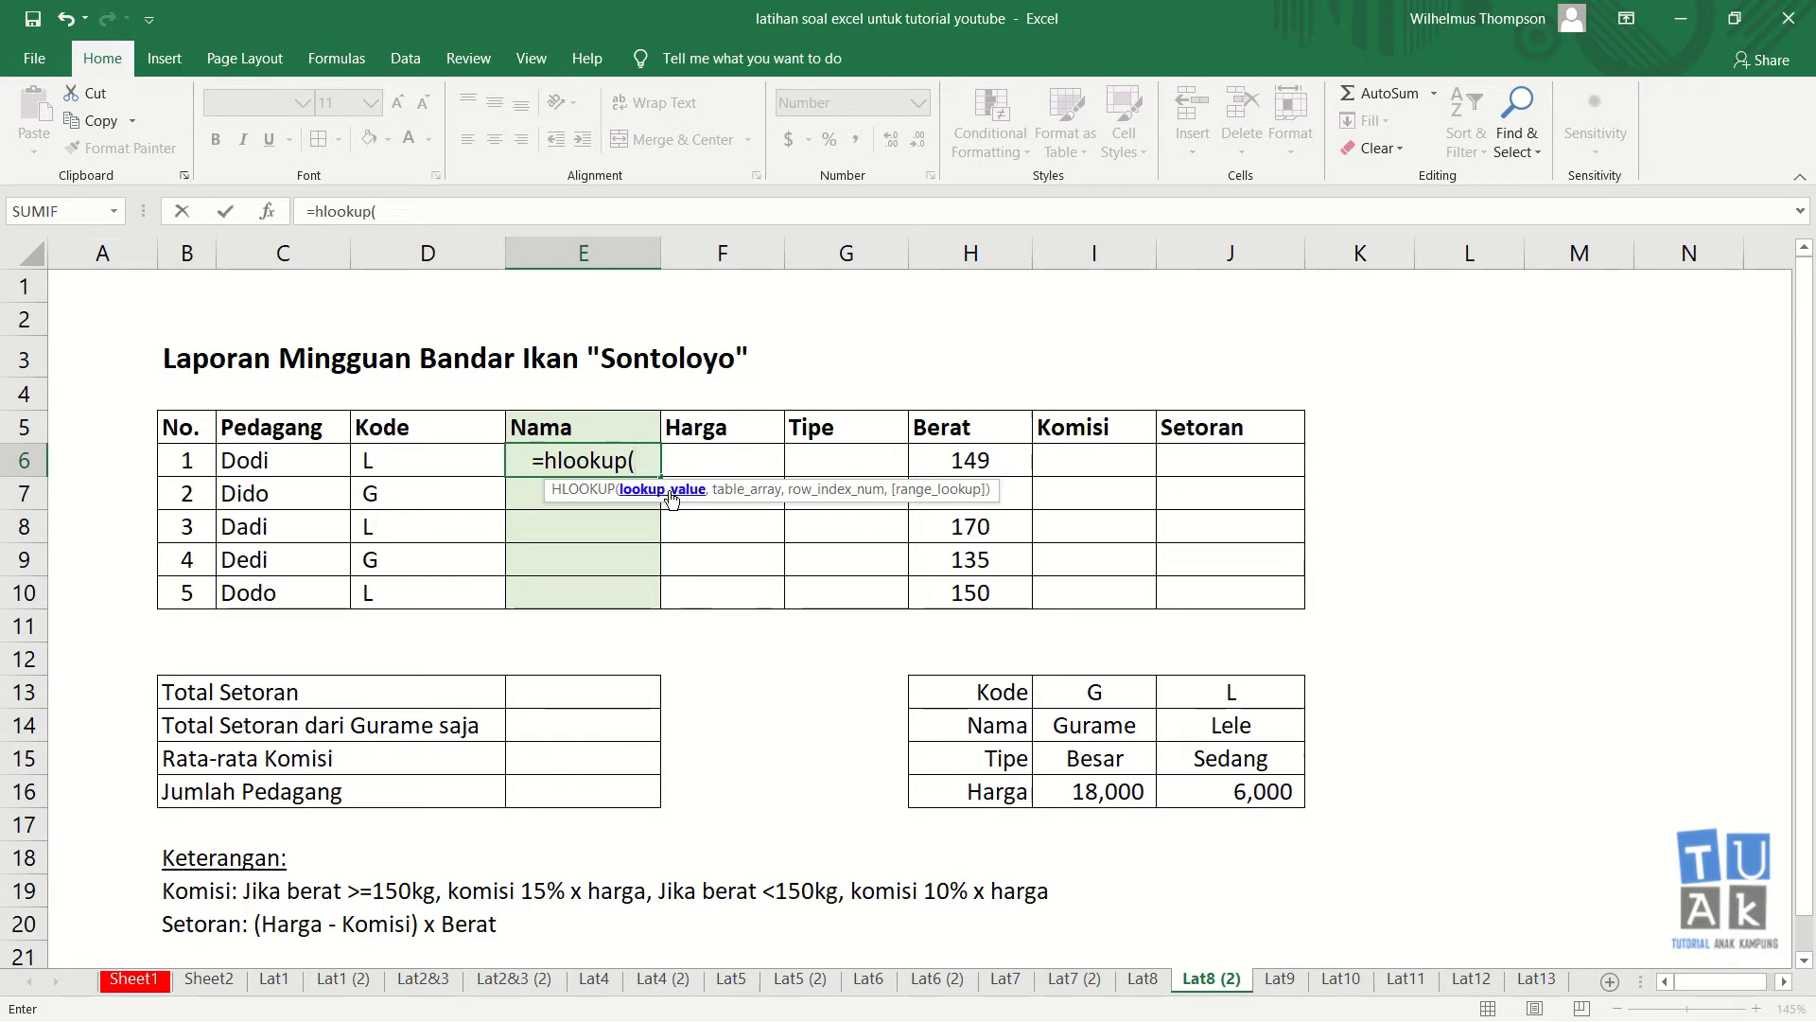
pyautogui.click(401, 466)
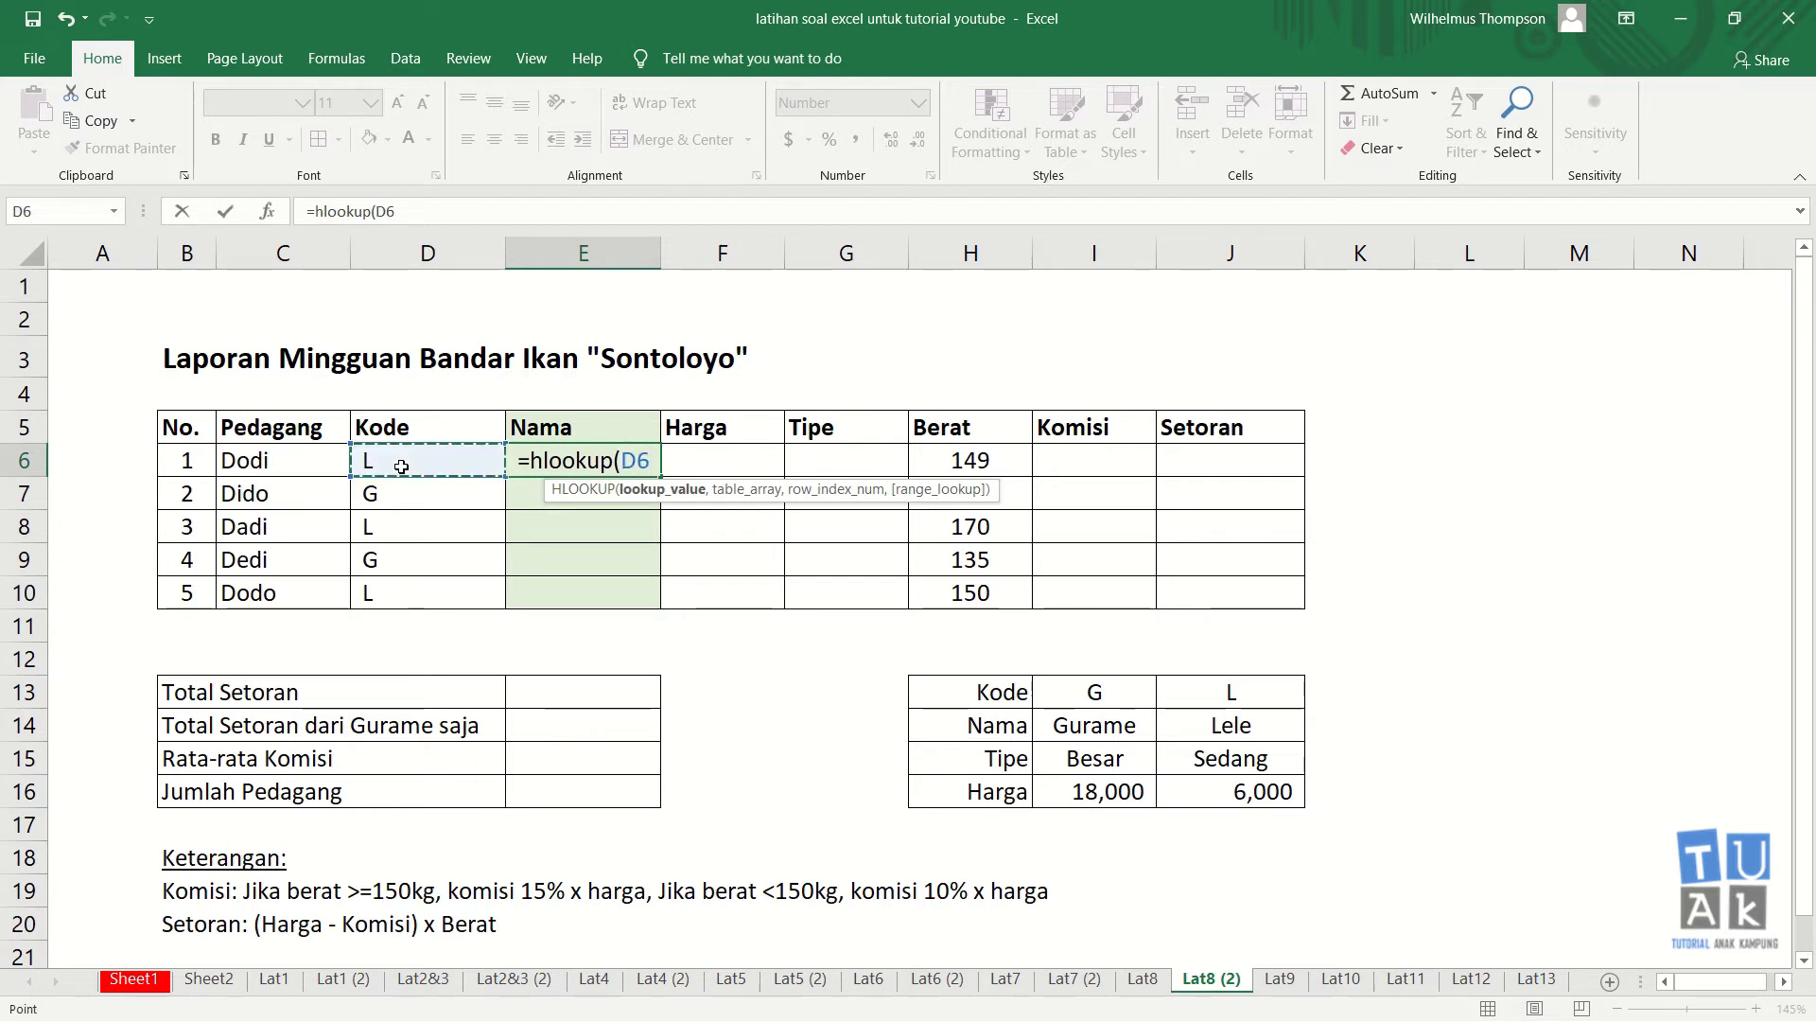
pyautogui.write(',')
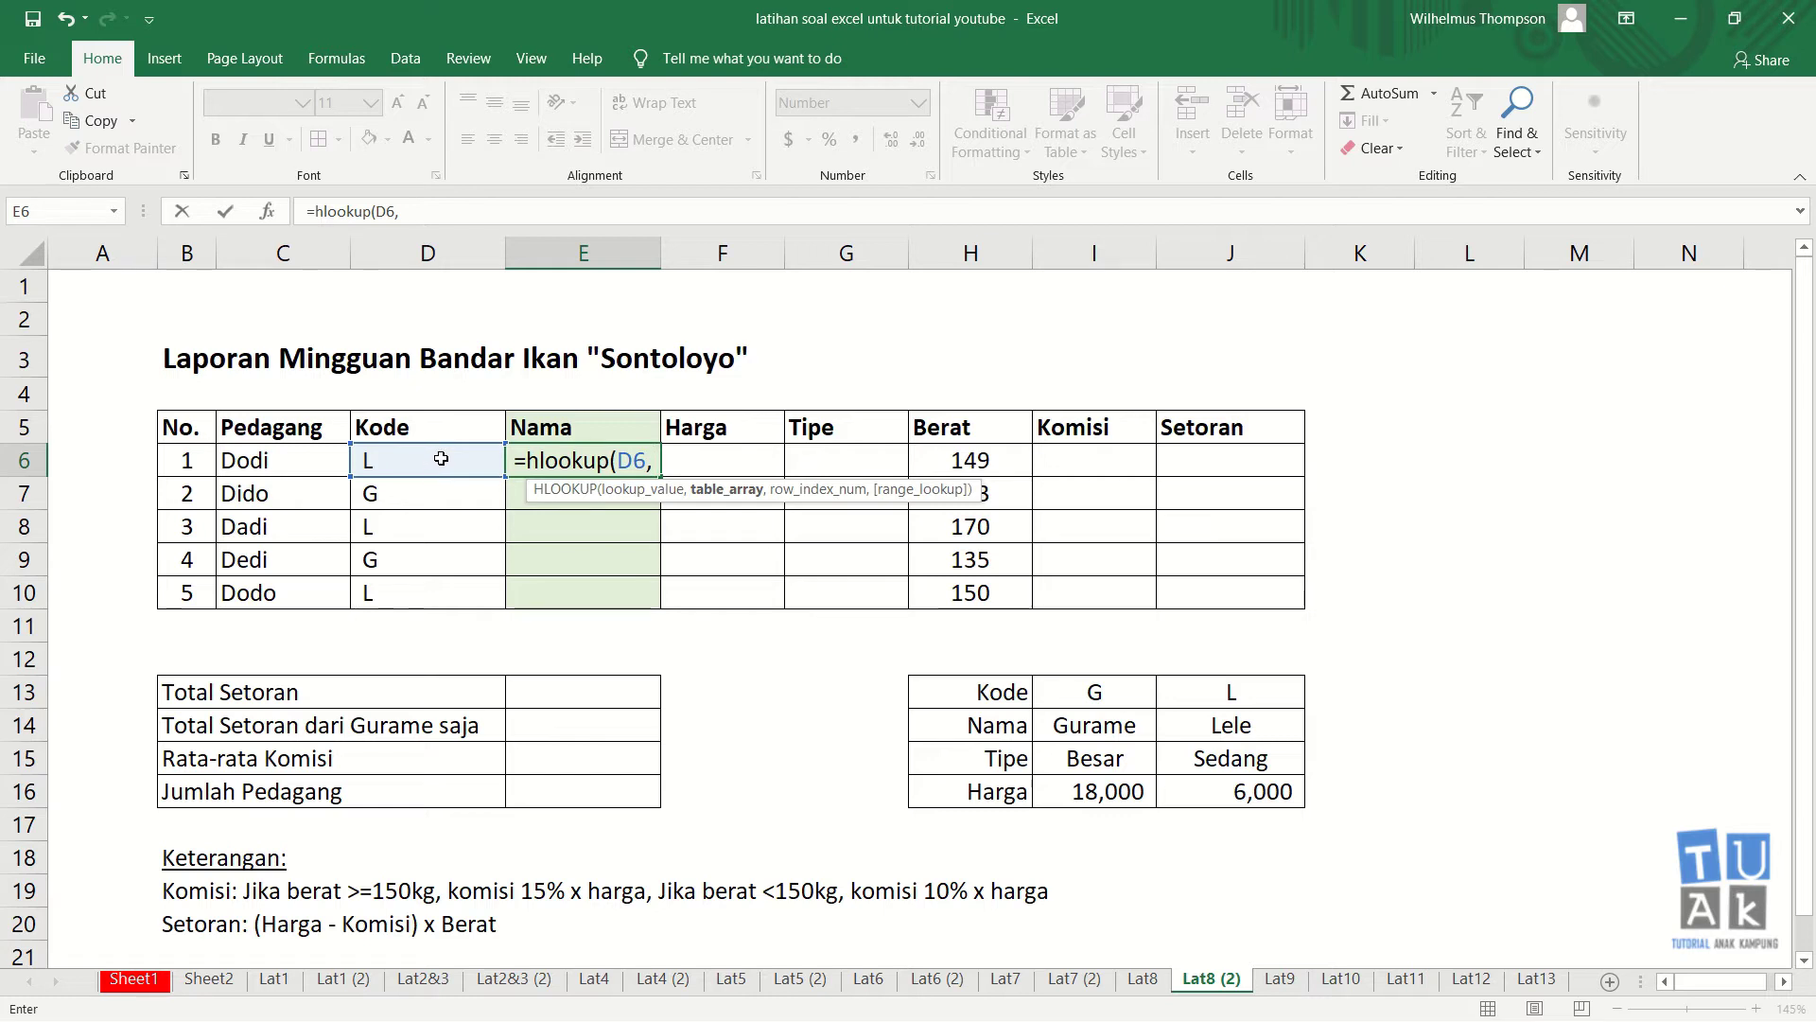
pyautogui.moveTo(1117, 690); pyautogui.dragTo(1202, 790)
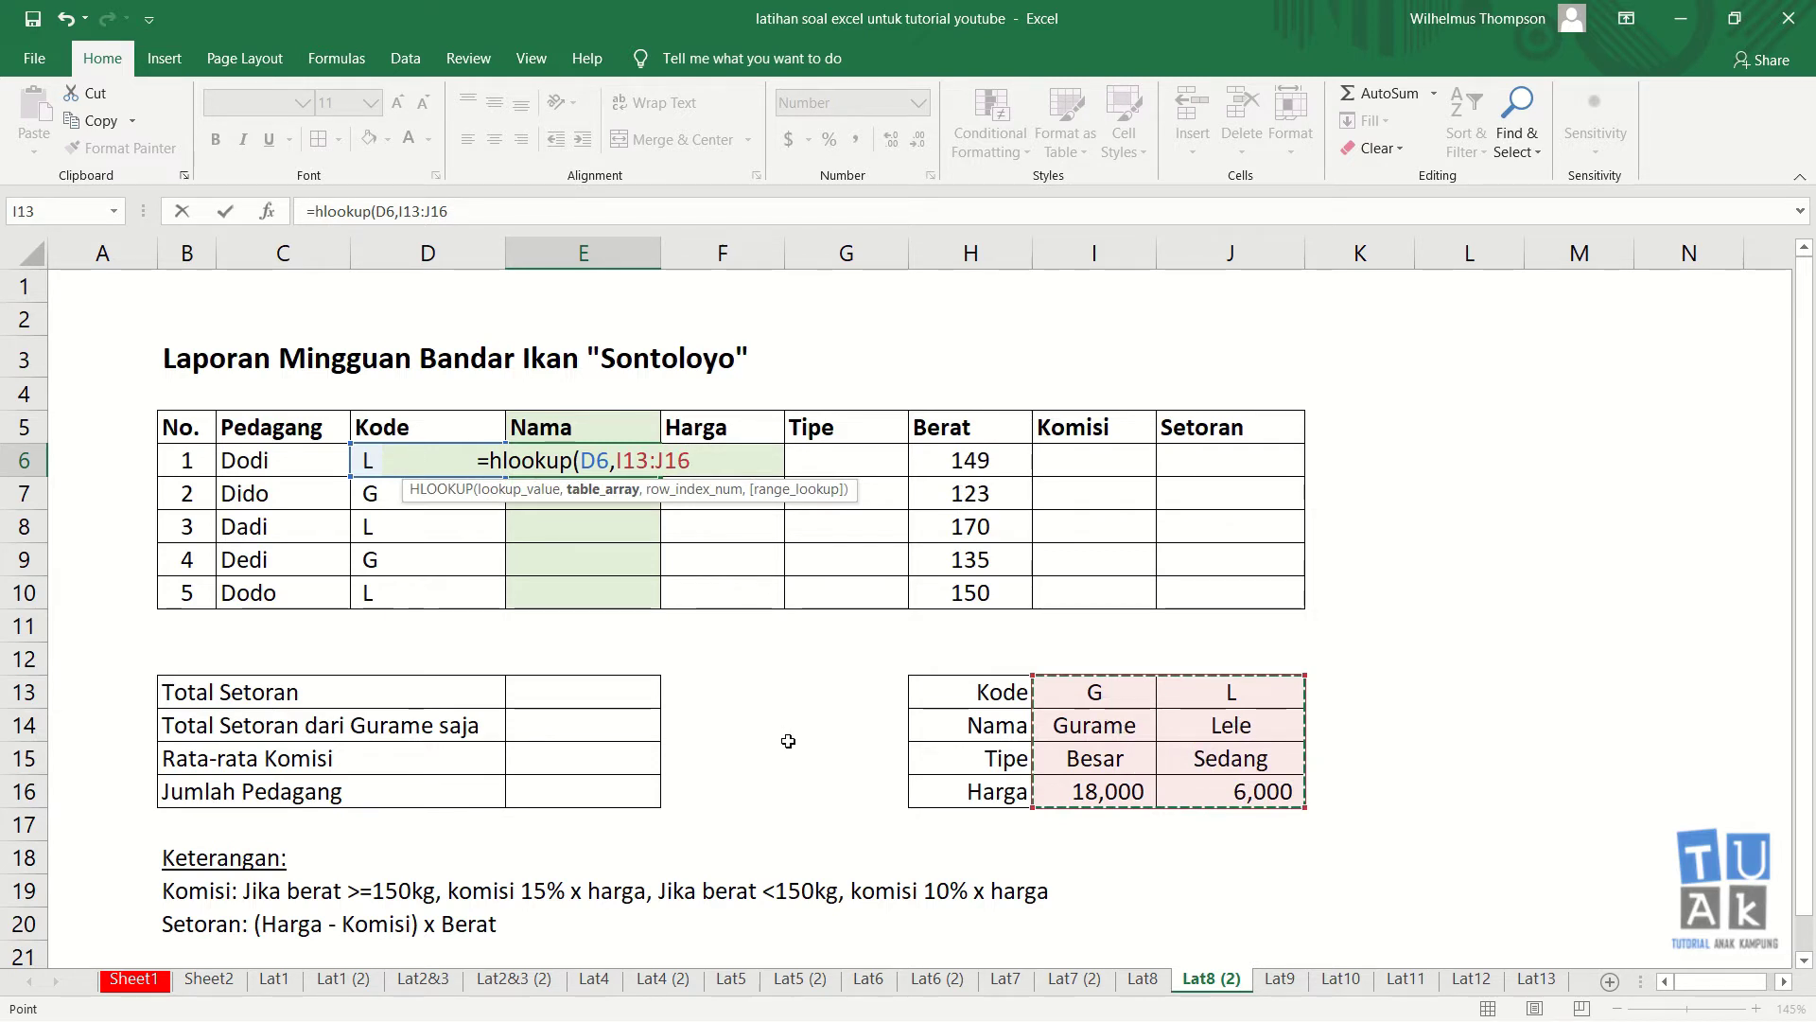
pyautogui.press('F4')
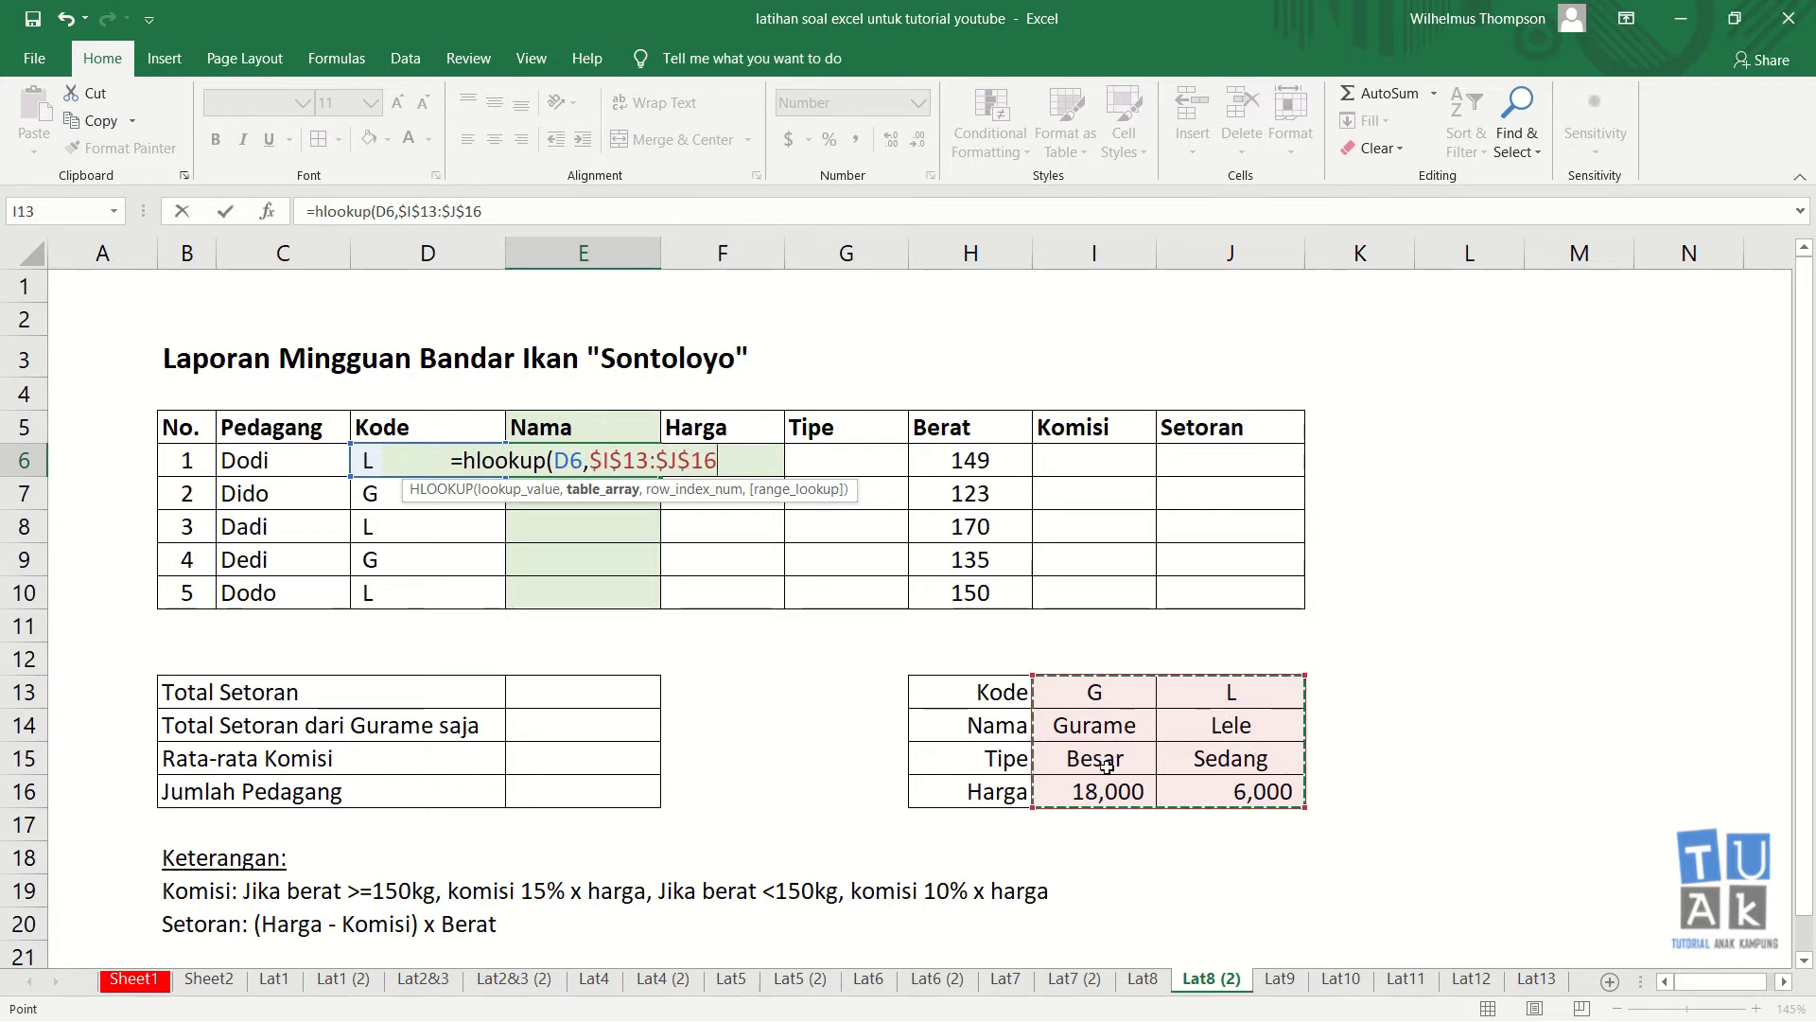
pyautogui.write(',')
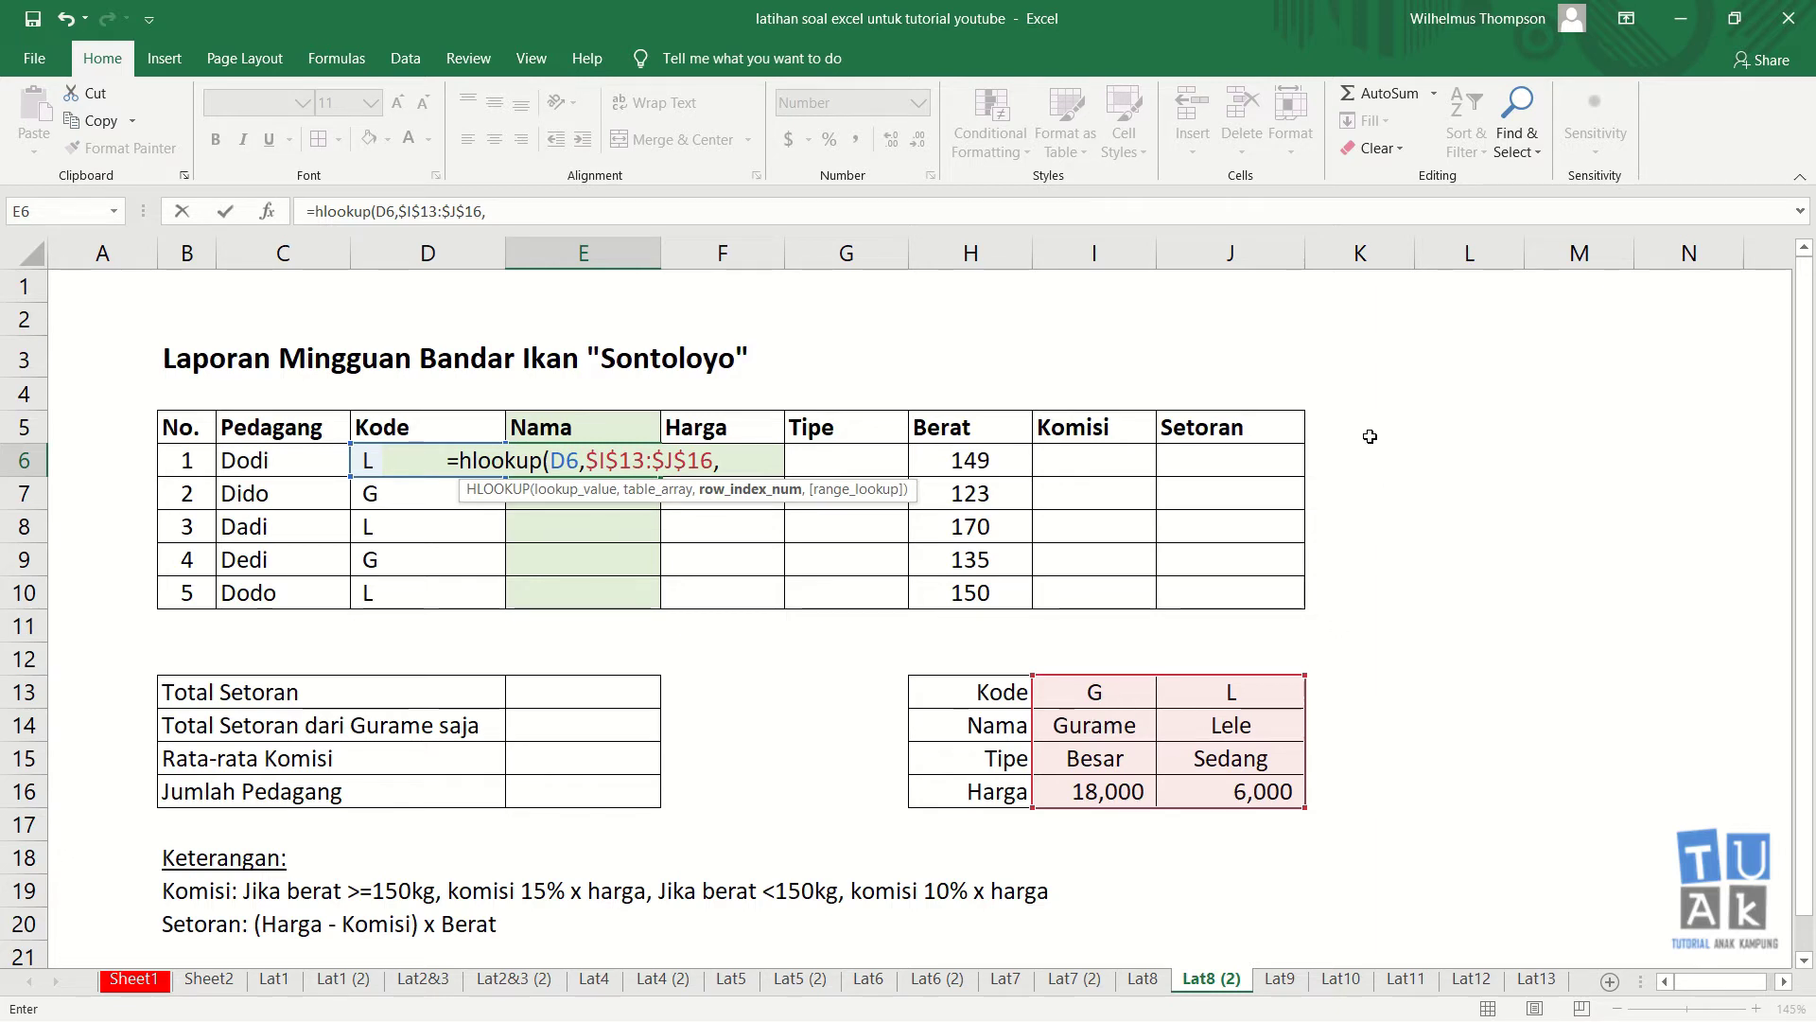
pyautogui.write('2')
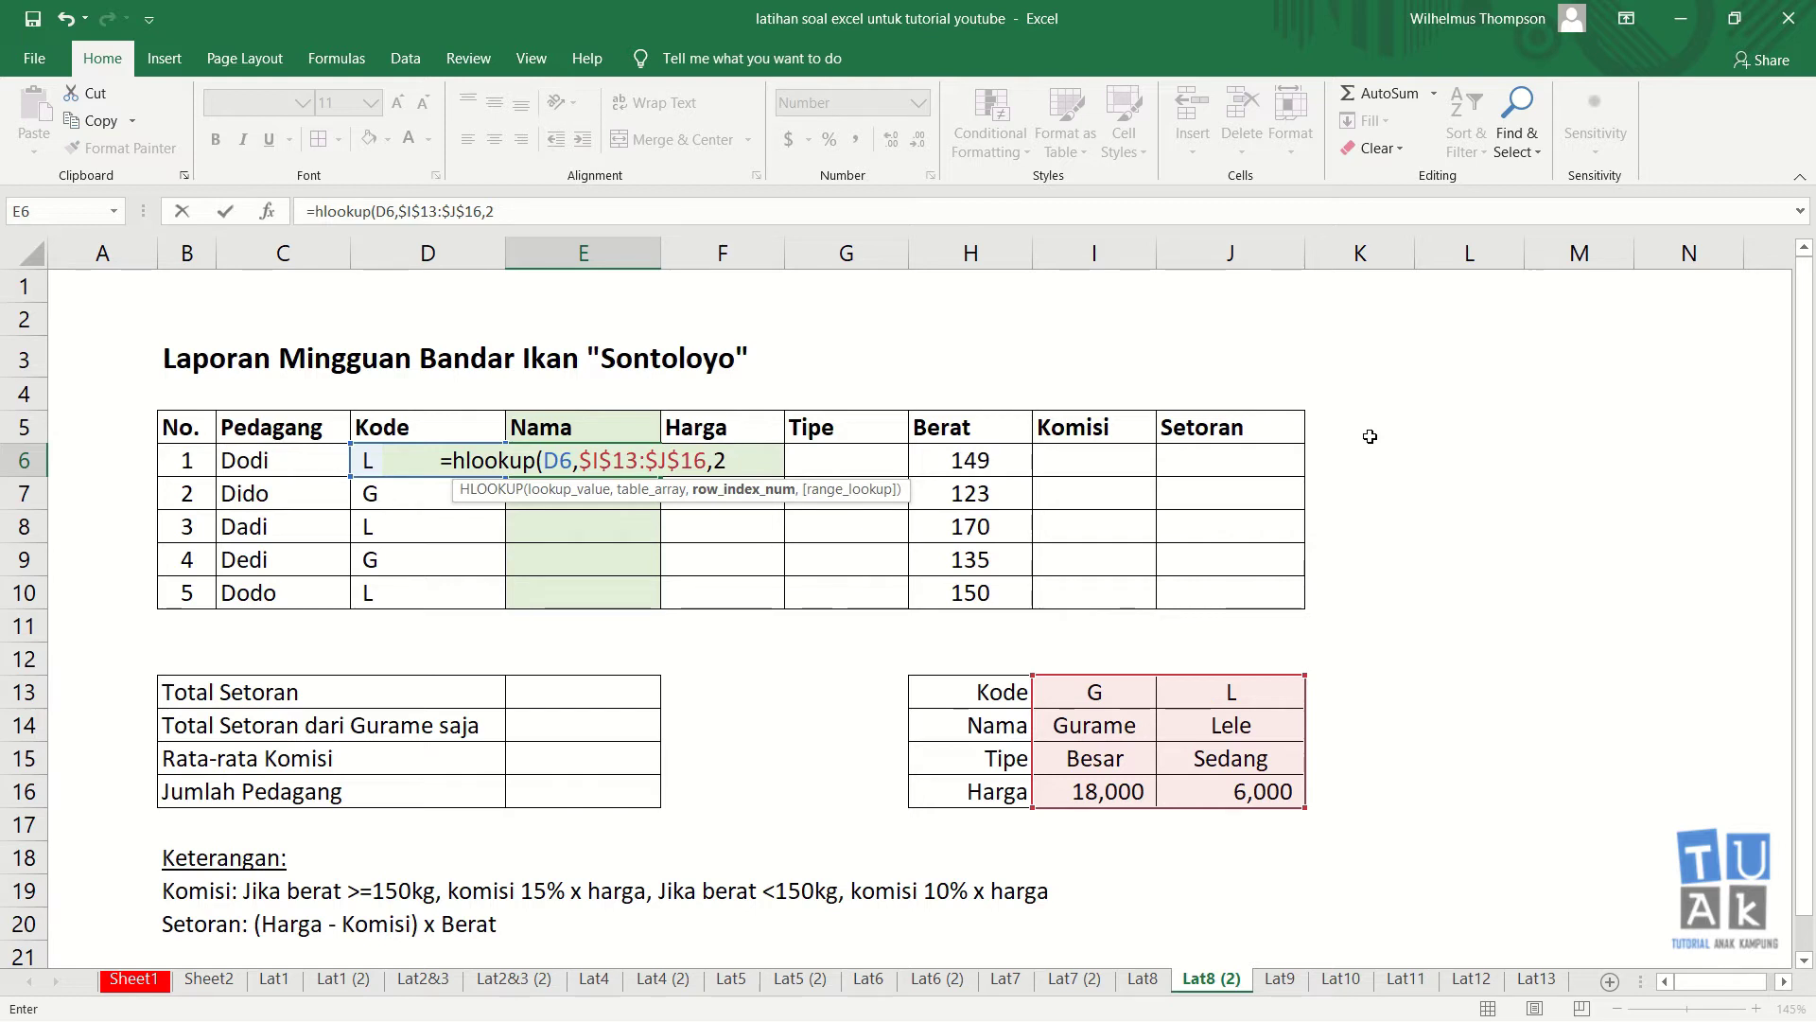
pyautogui.write(',')
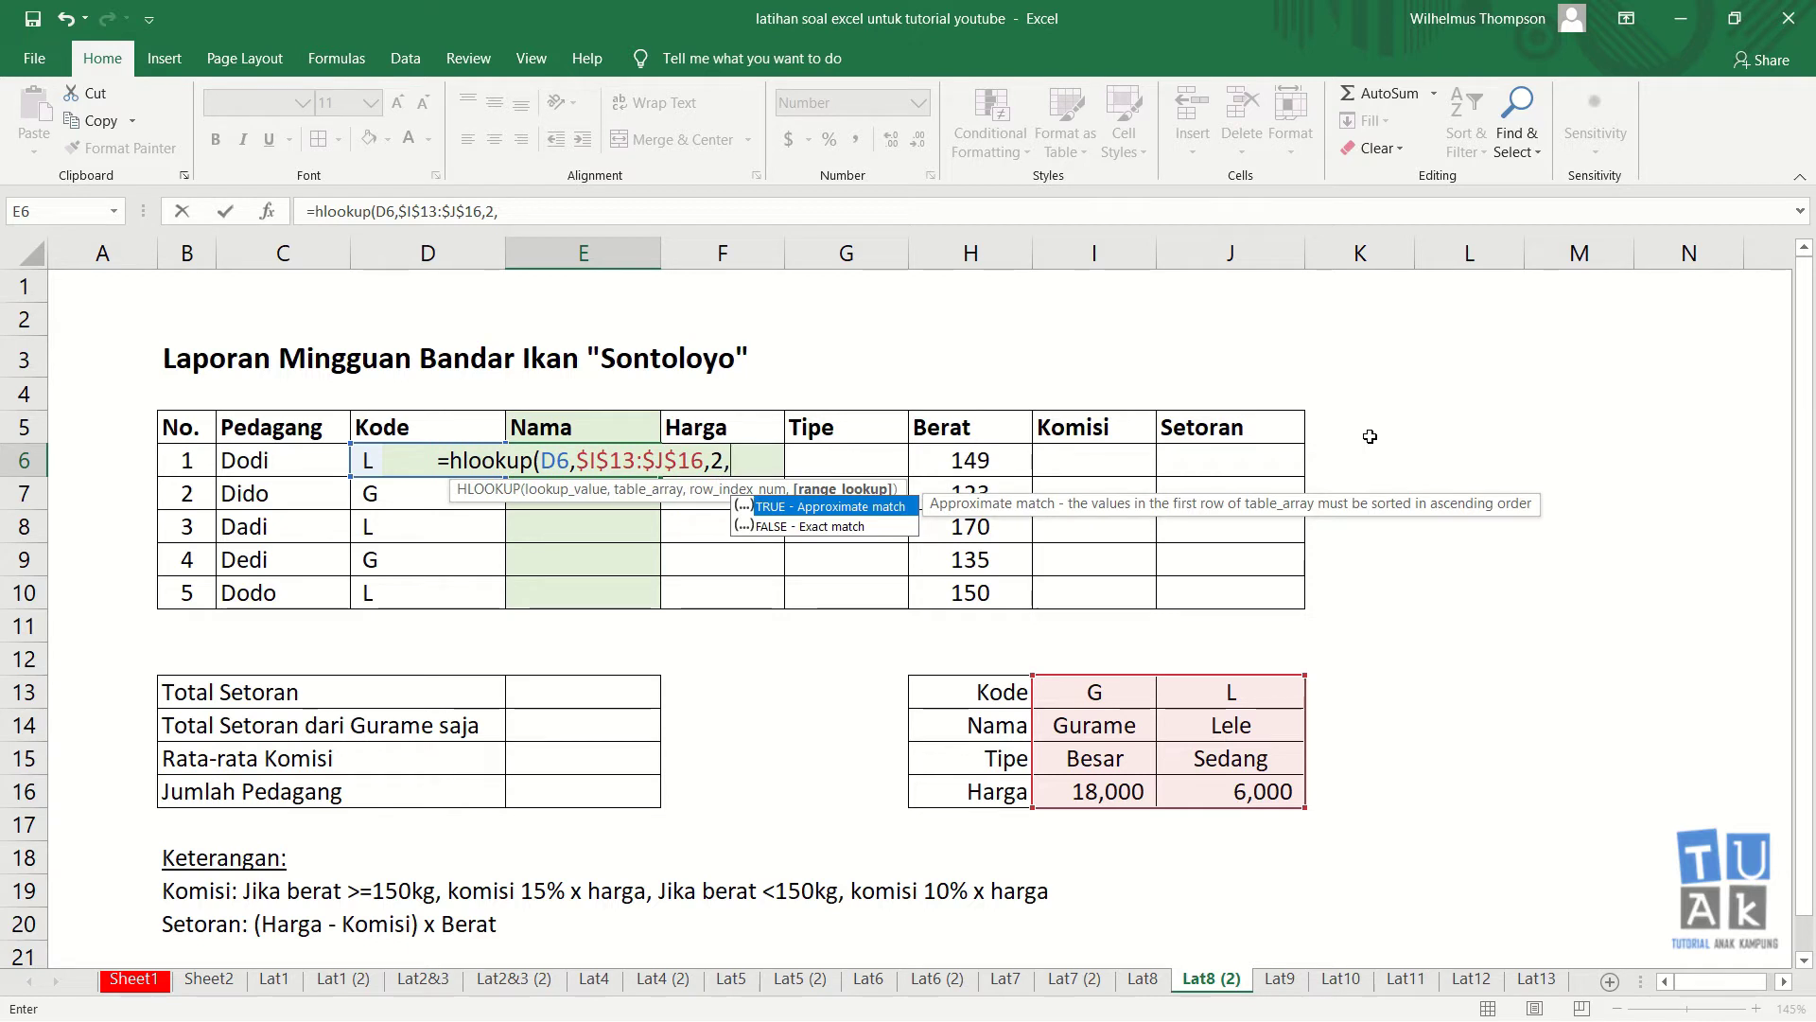
pyautogui.write('0)')
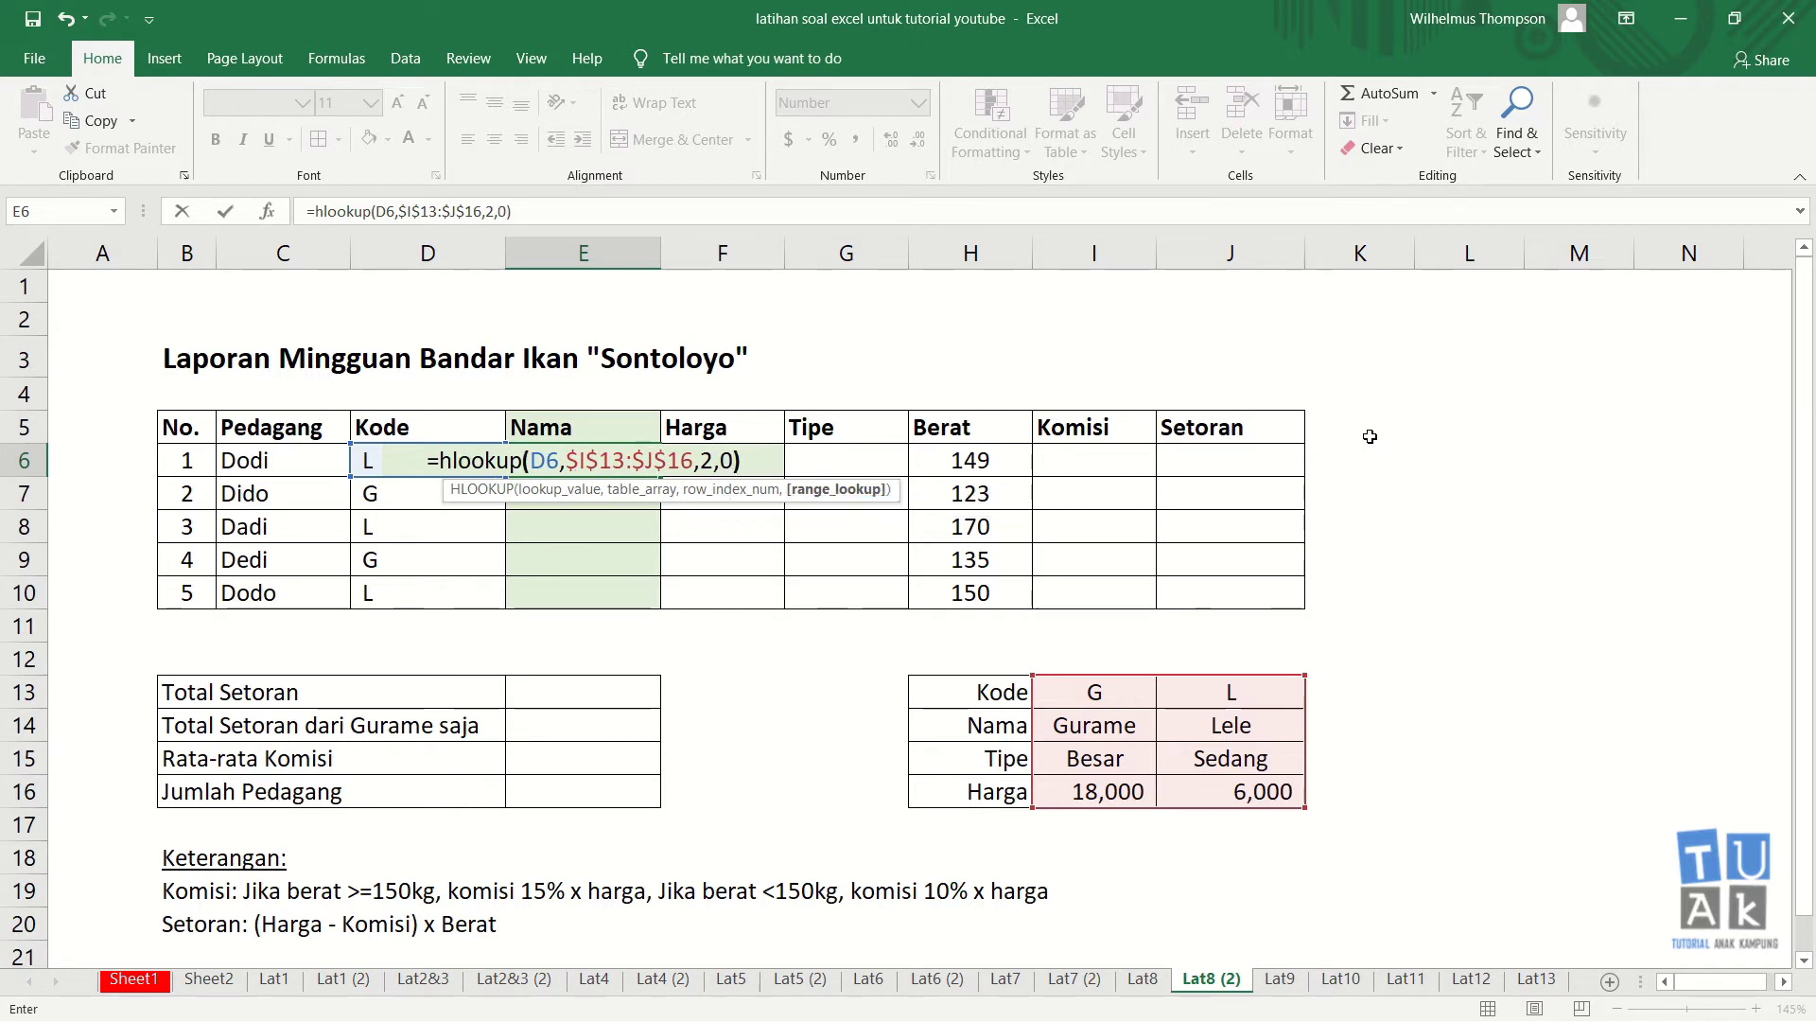
pyautogui.press('Return')
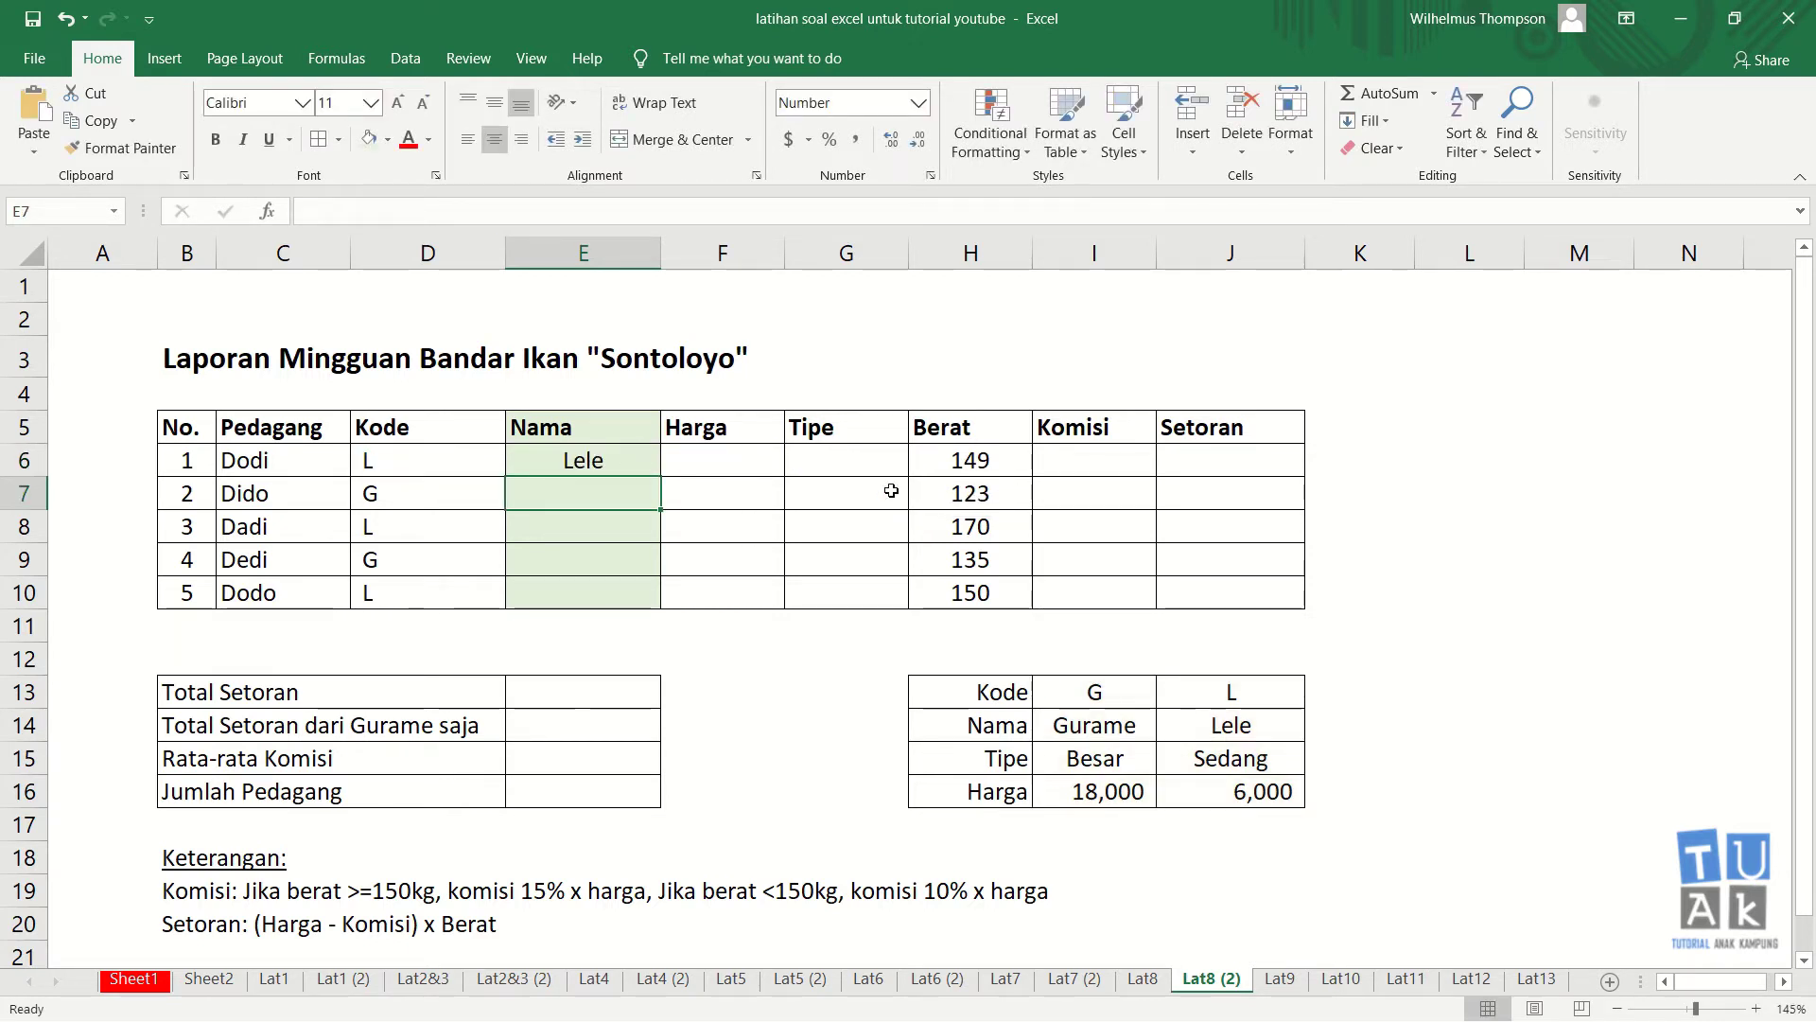
pyautogui.click(610, 469)
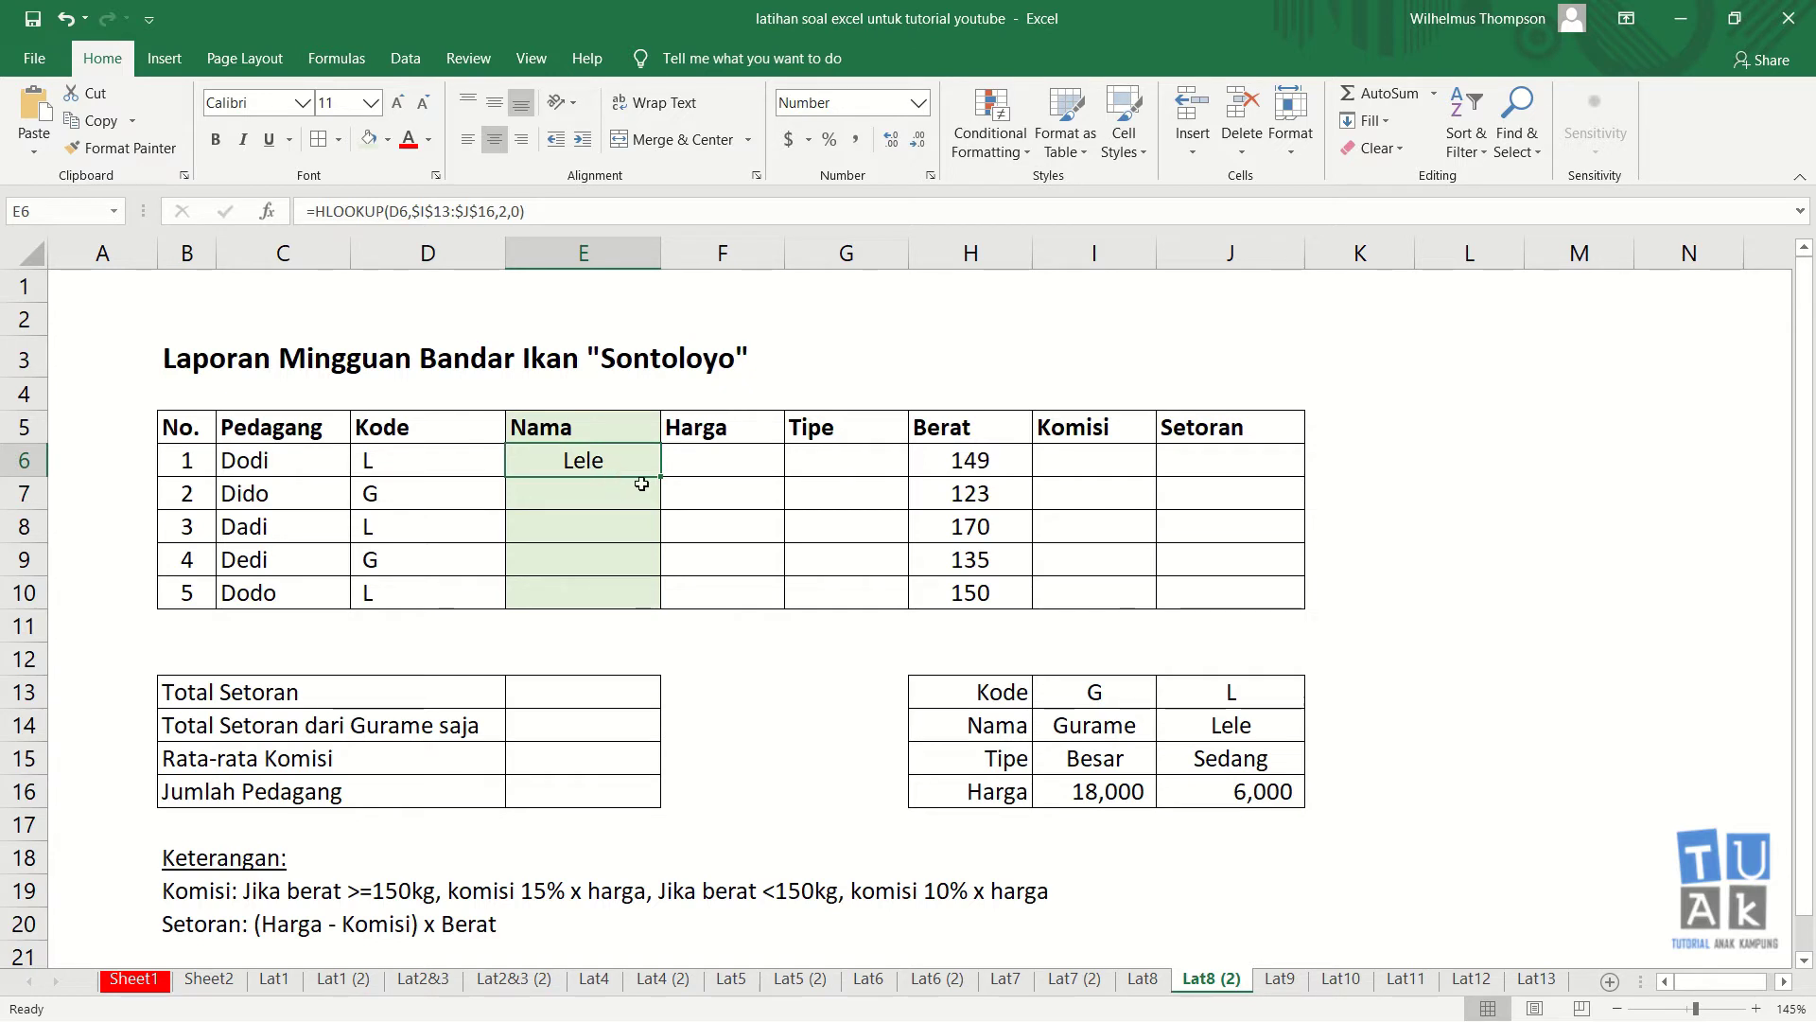
pyautogui.moveTo(662, 480); pyautogui.dragTo(660, 598)
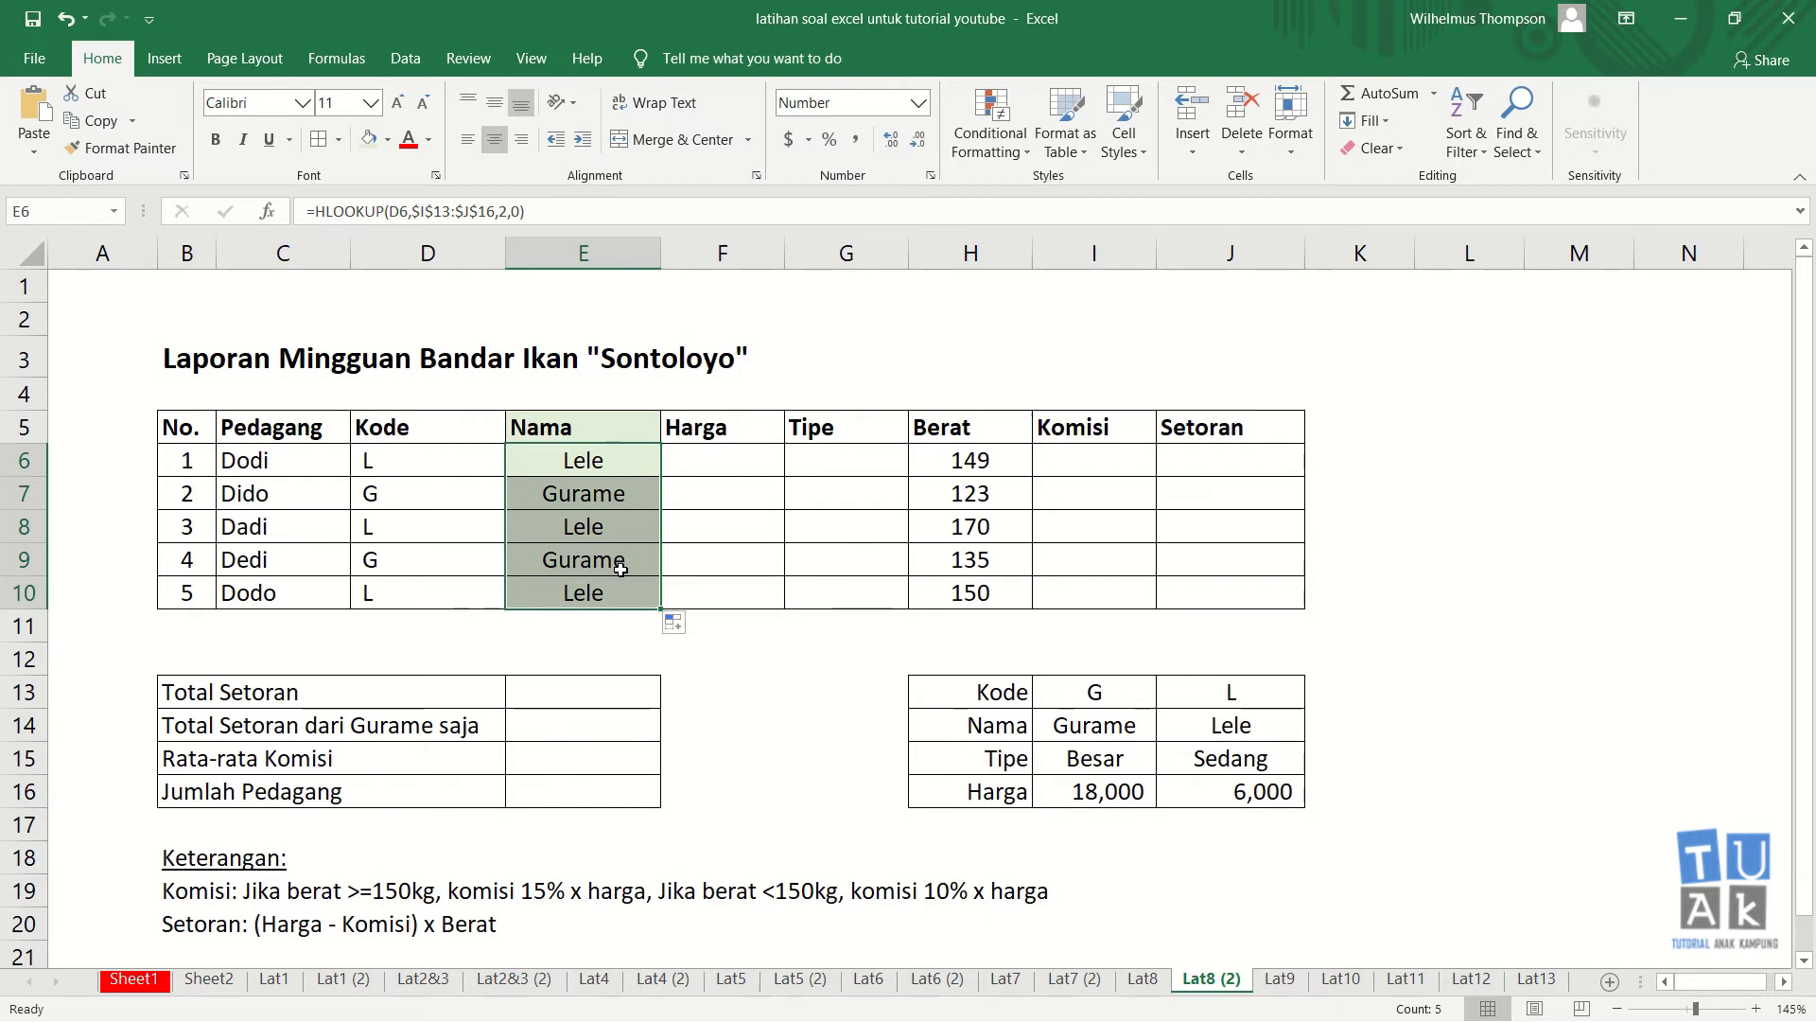
pyautogui.hotkey('ctrl', 'z')
# - Enter =HLOOKUP(D7,$I$13:$J$16,2,0) in E7 to return the Nama for the second row's Kode
pyautogui.click(610, 507)
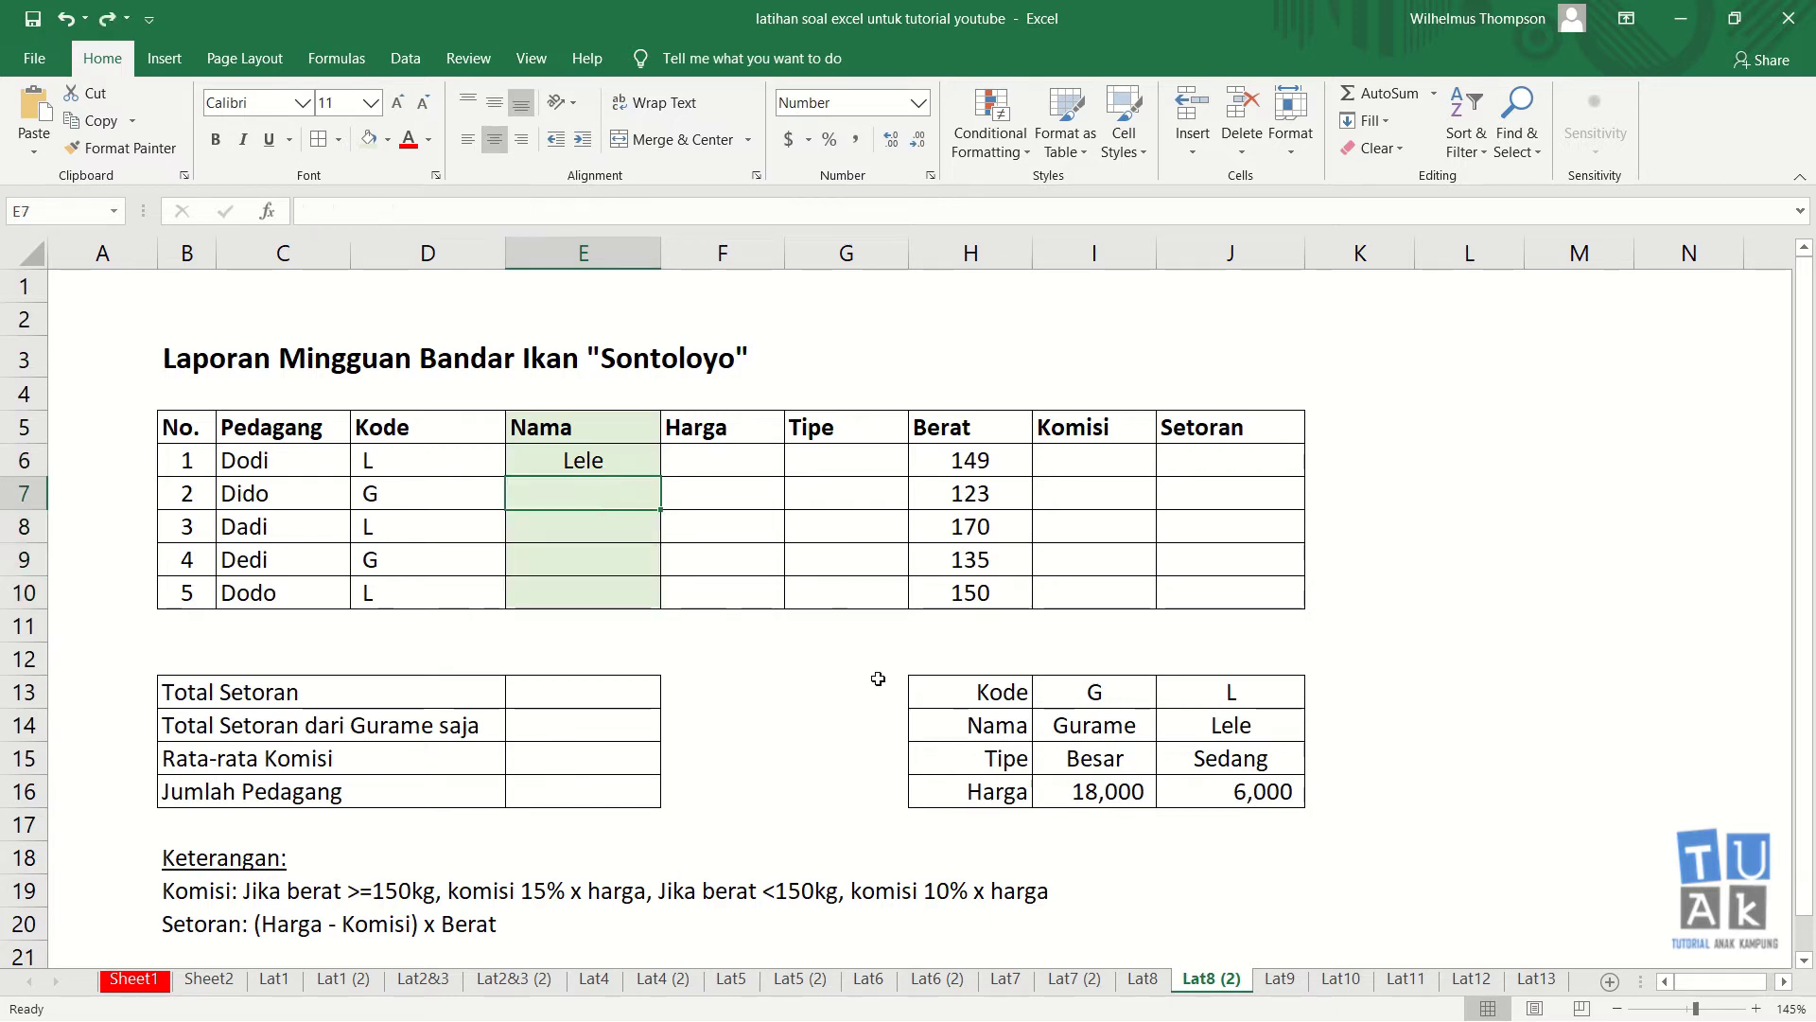
pyautogui.press('Down')
pyautogui.press('Up')
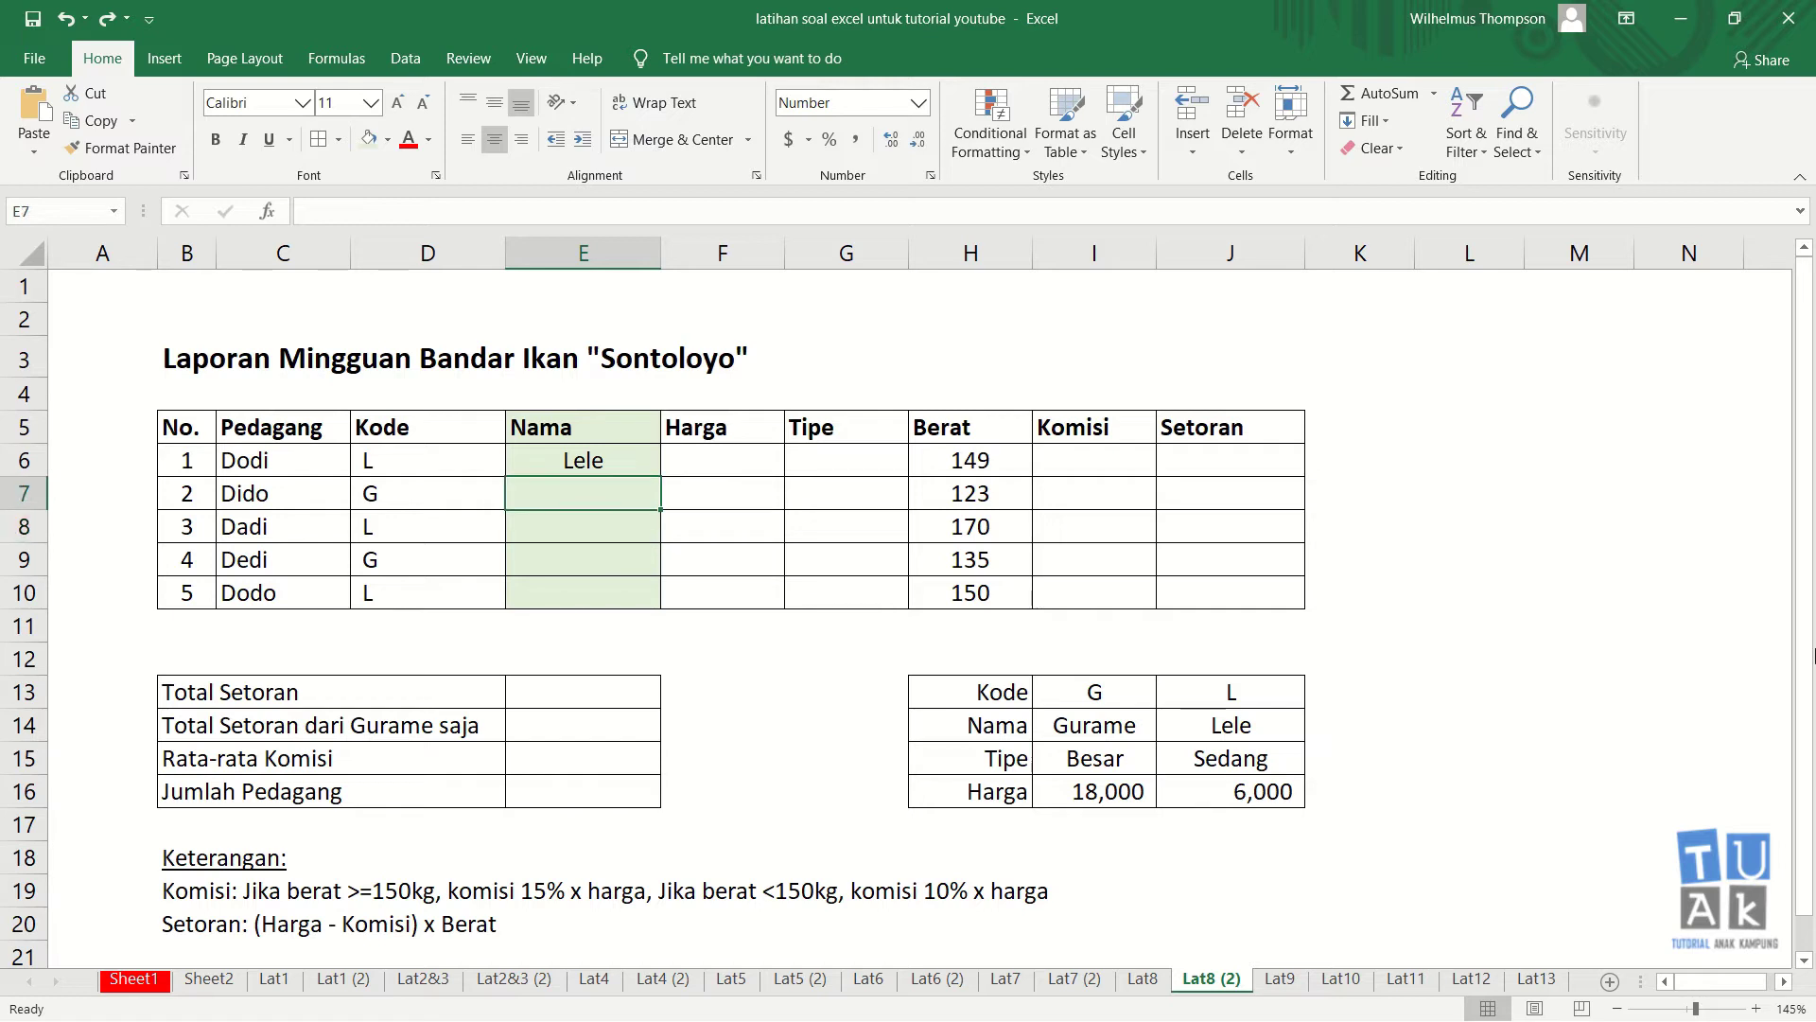
pyautogui.write('=')
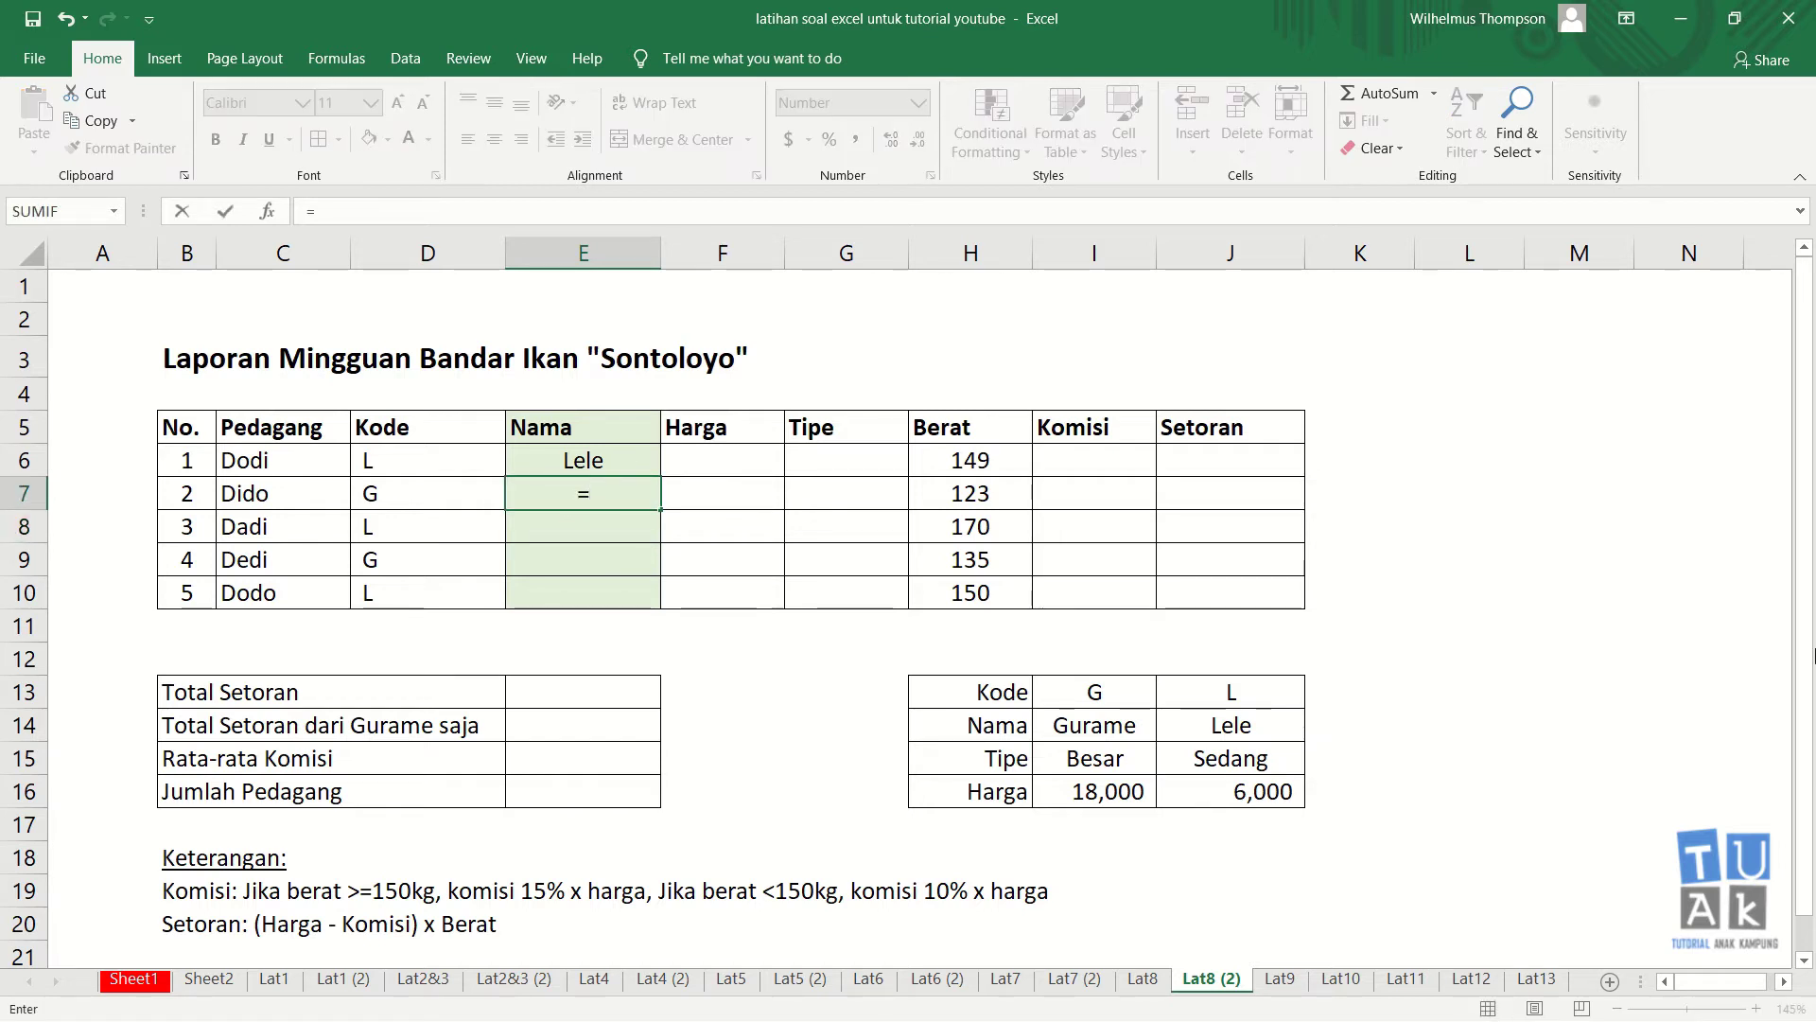
pyautogui.write('hlo')
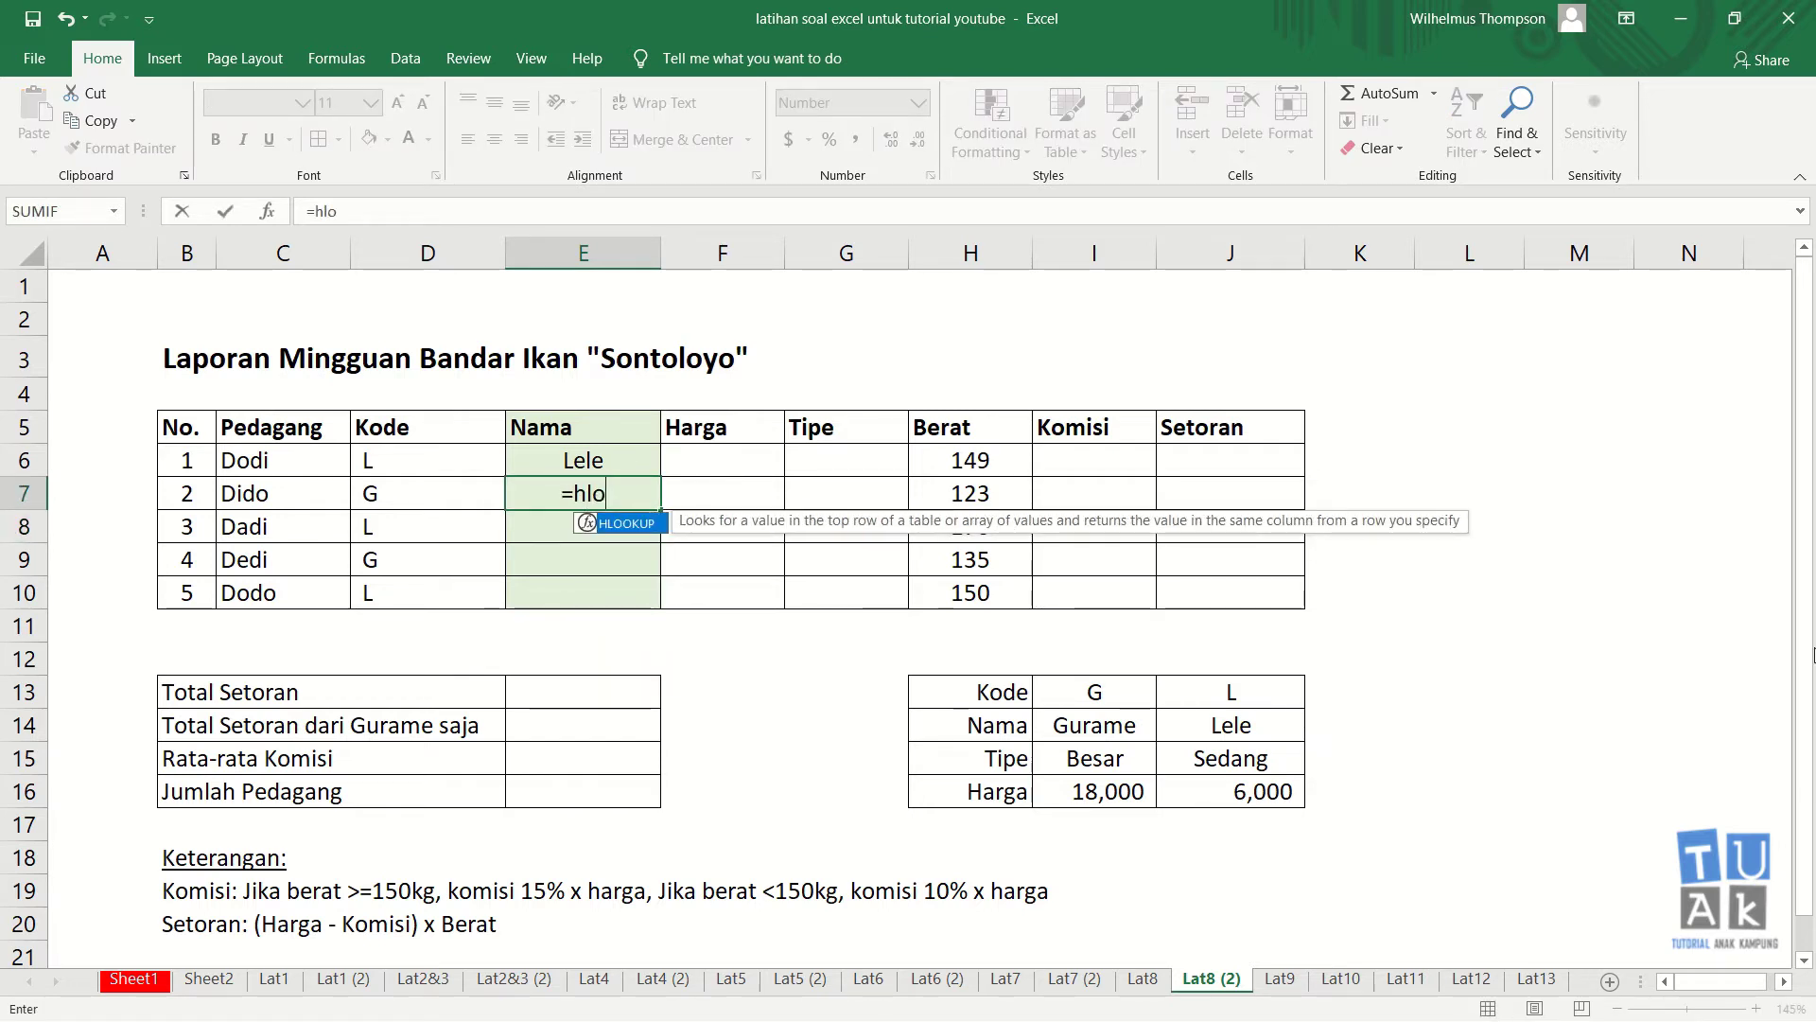
pyautogui.write('okup')
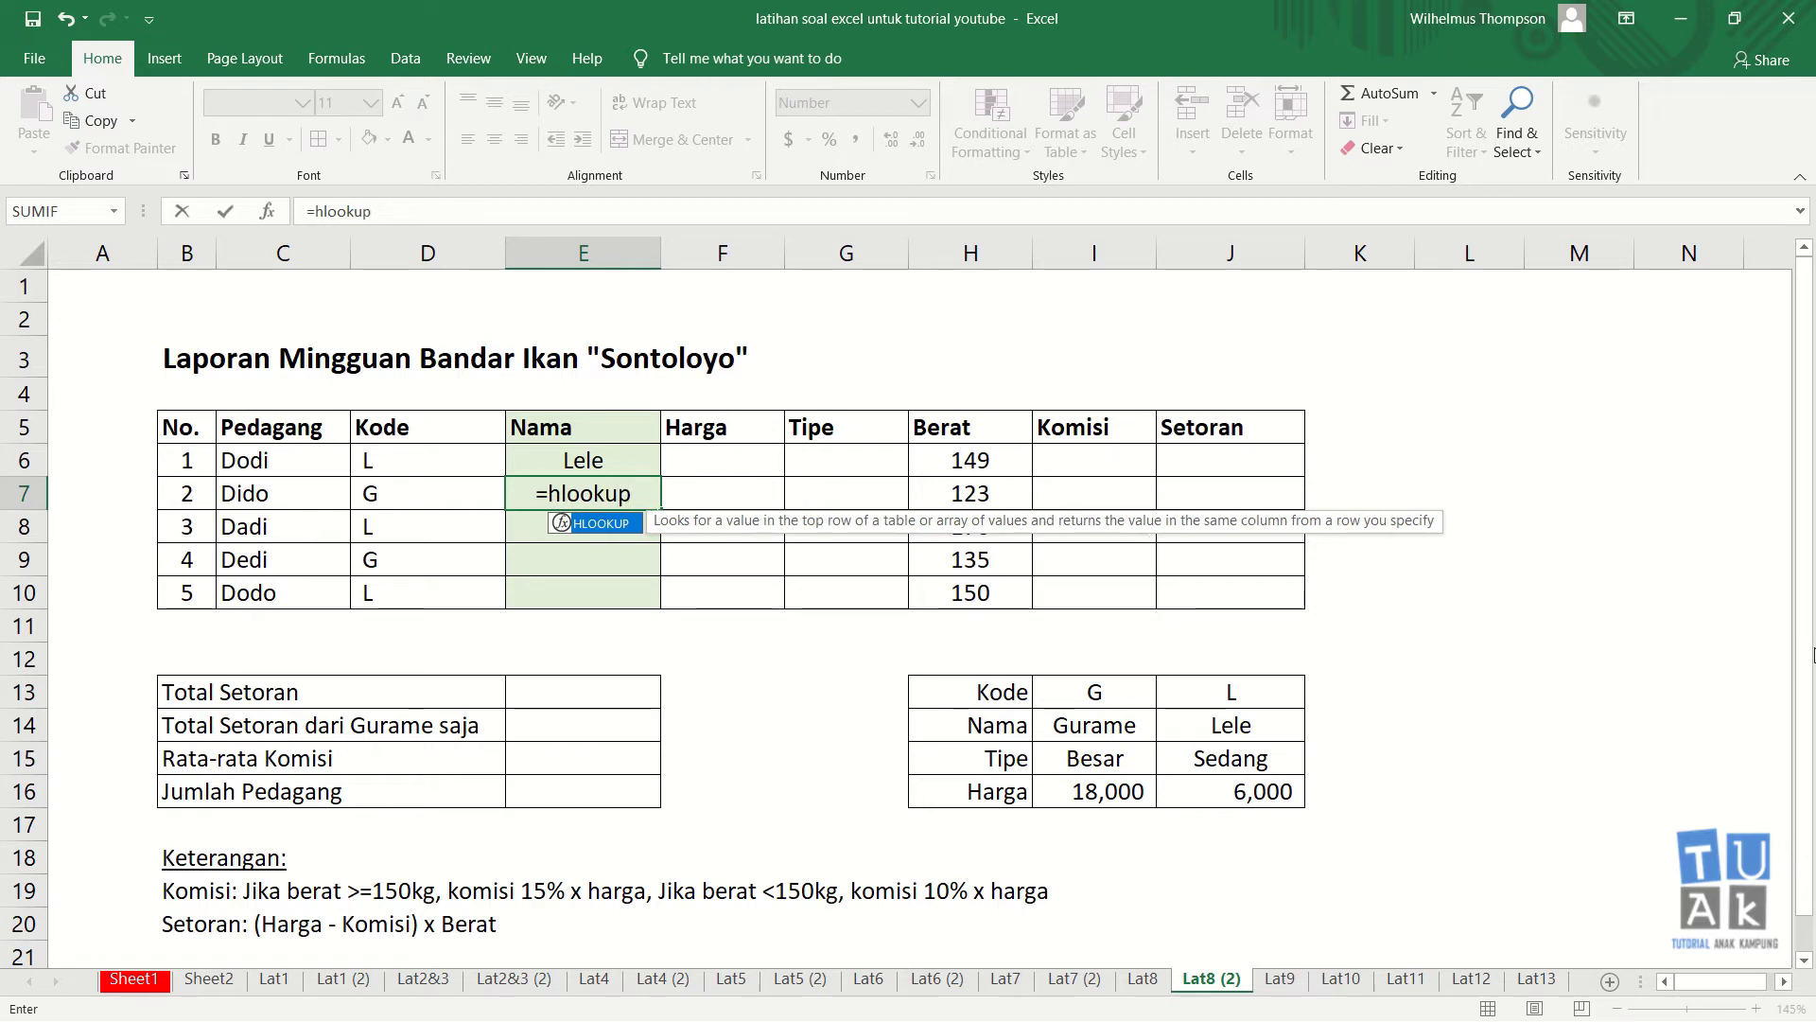
pyautogui.write('(')
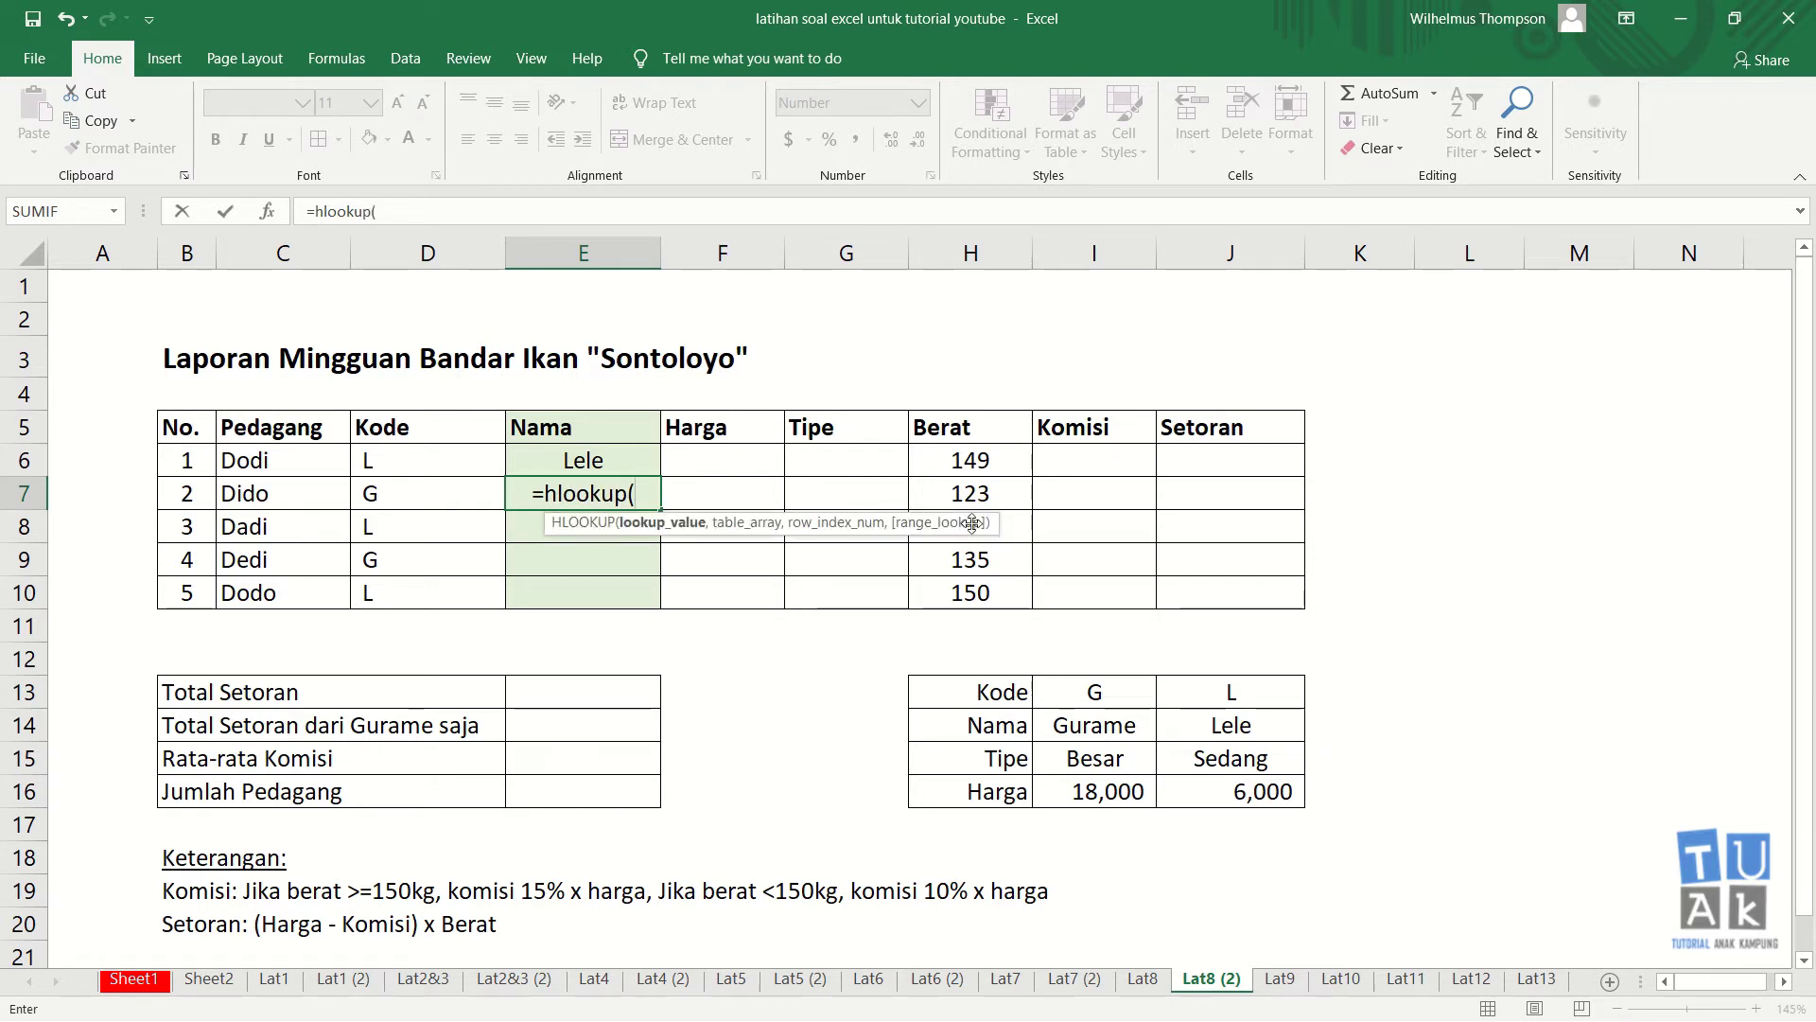
pyautogui.click(421, 497)
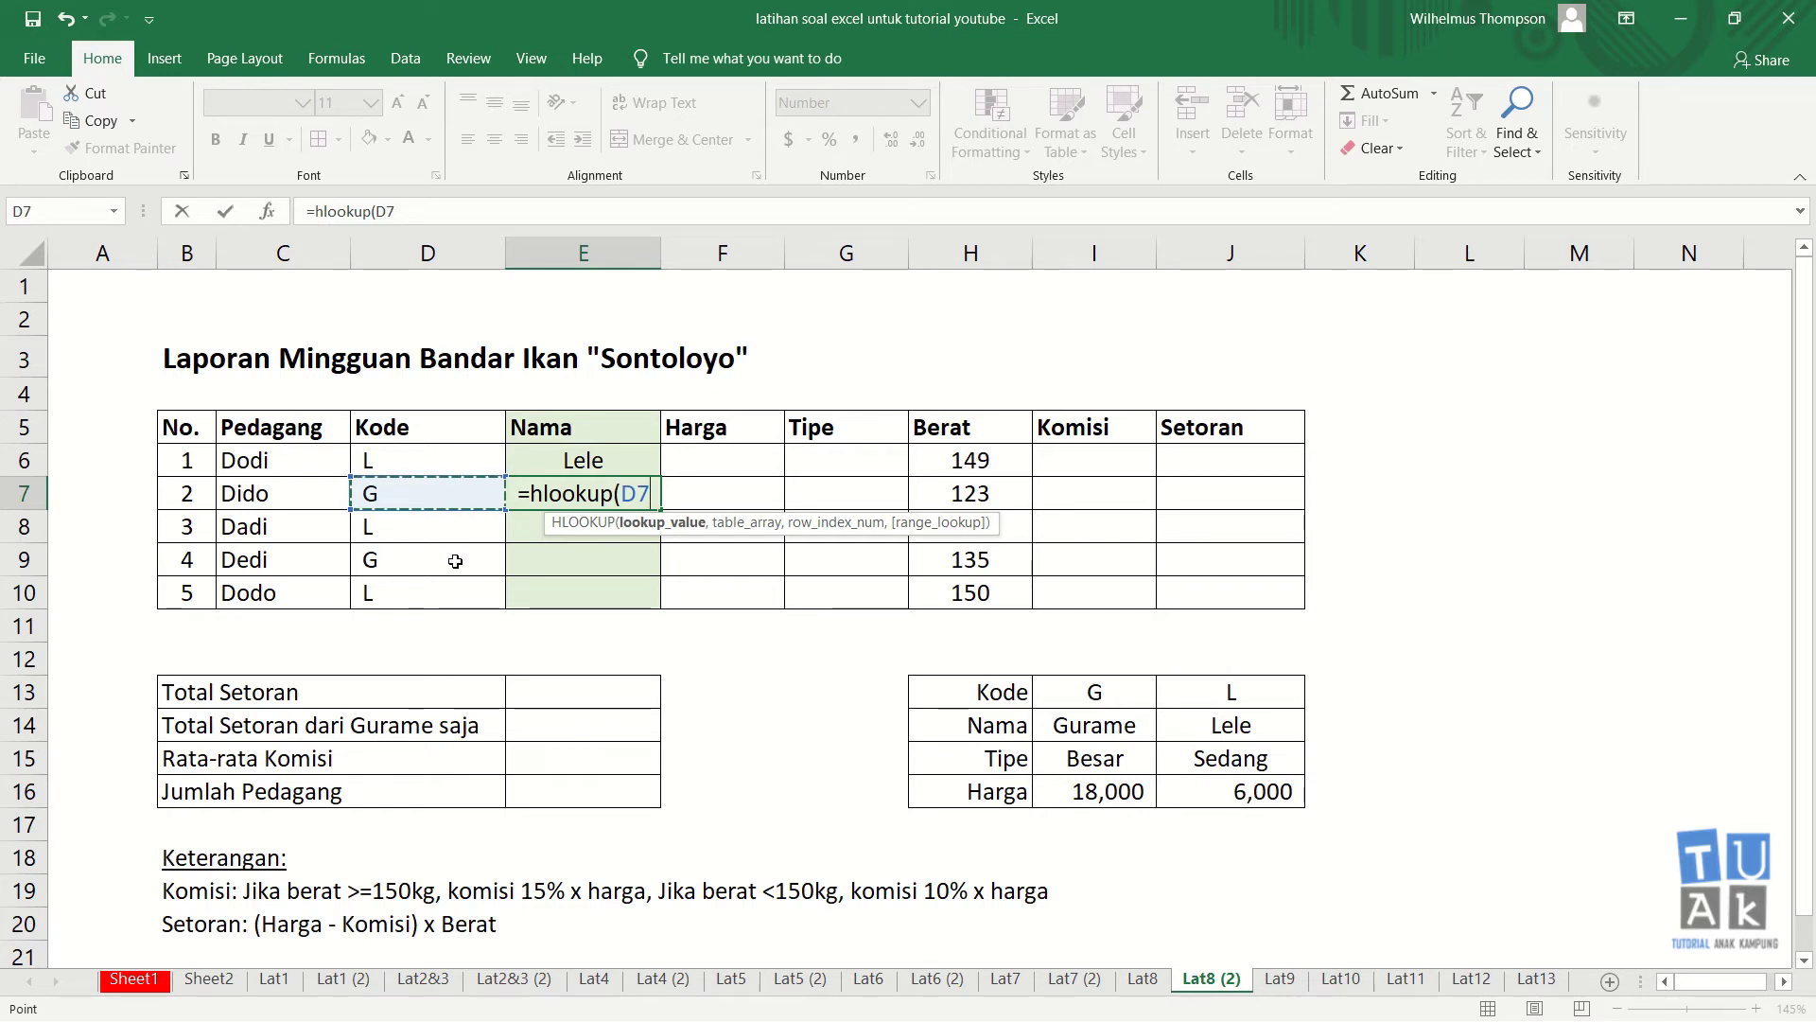
pyautogui.write(',')
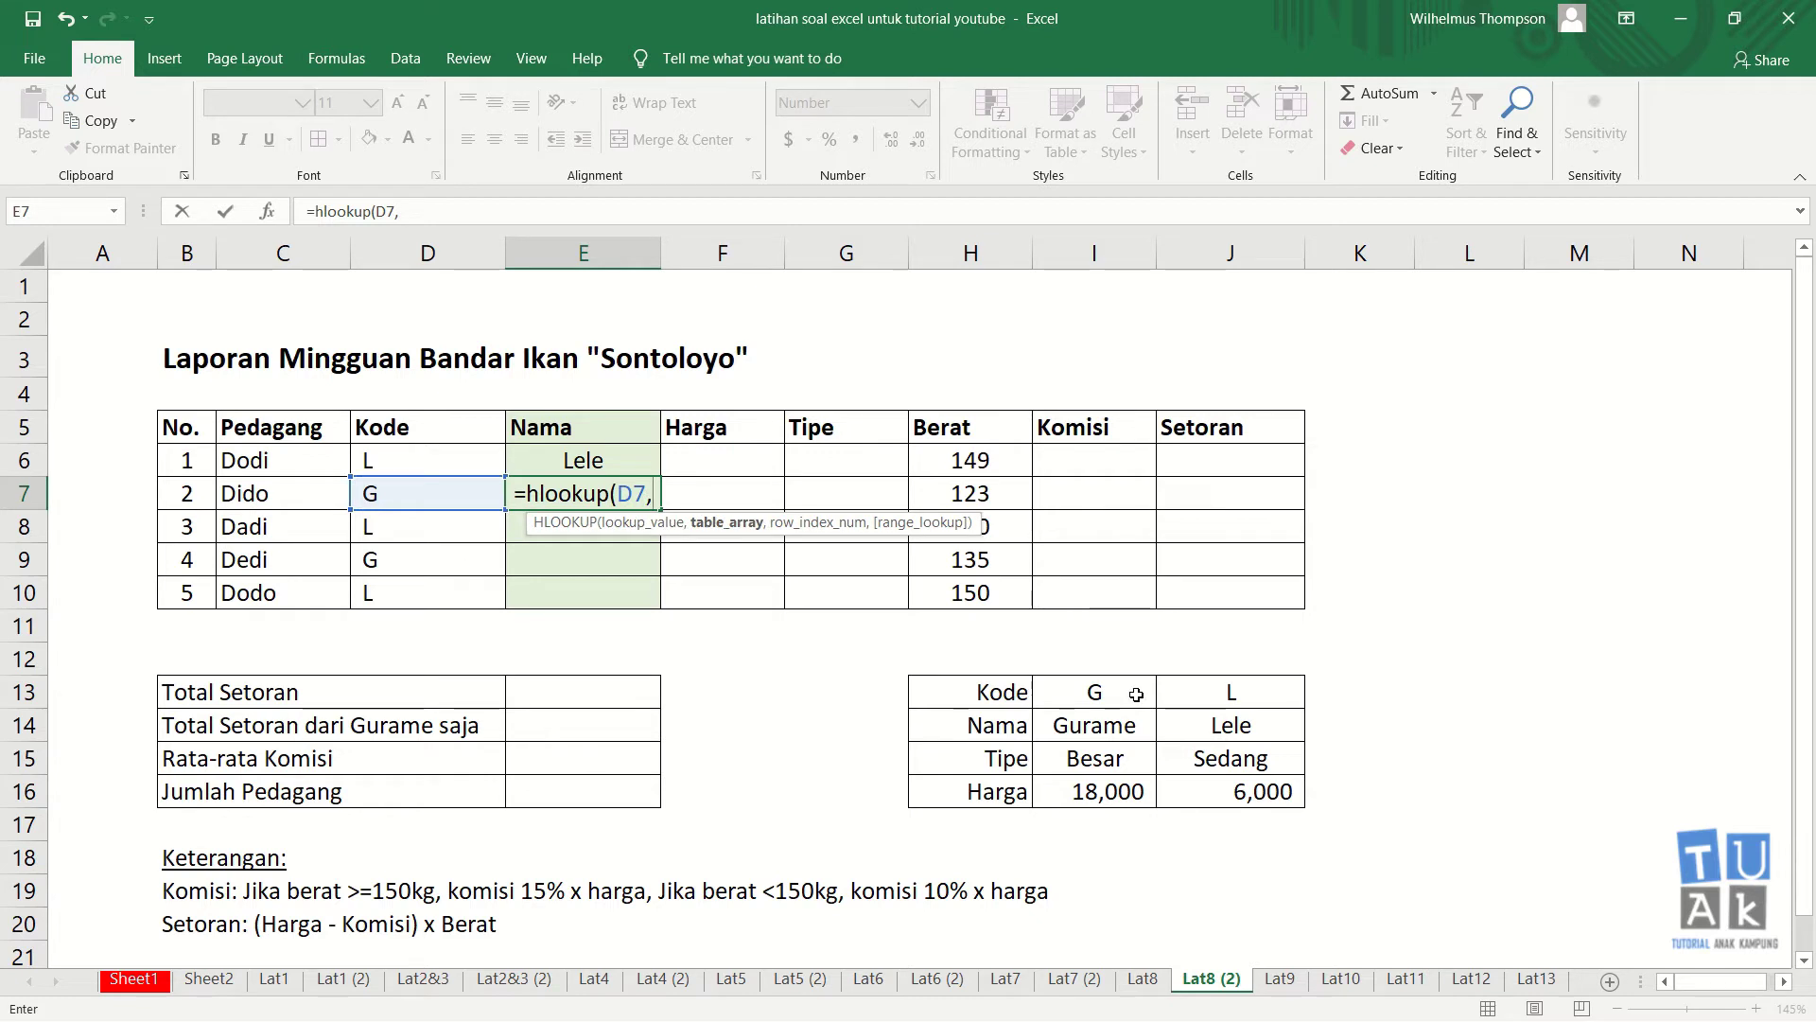
pyautogui.moveTo(1136, 694); pyautogui.dragTo(1231, 791)
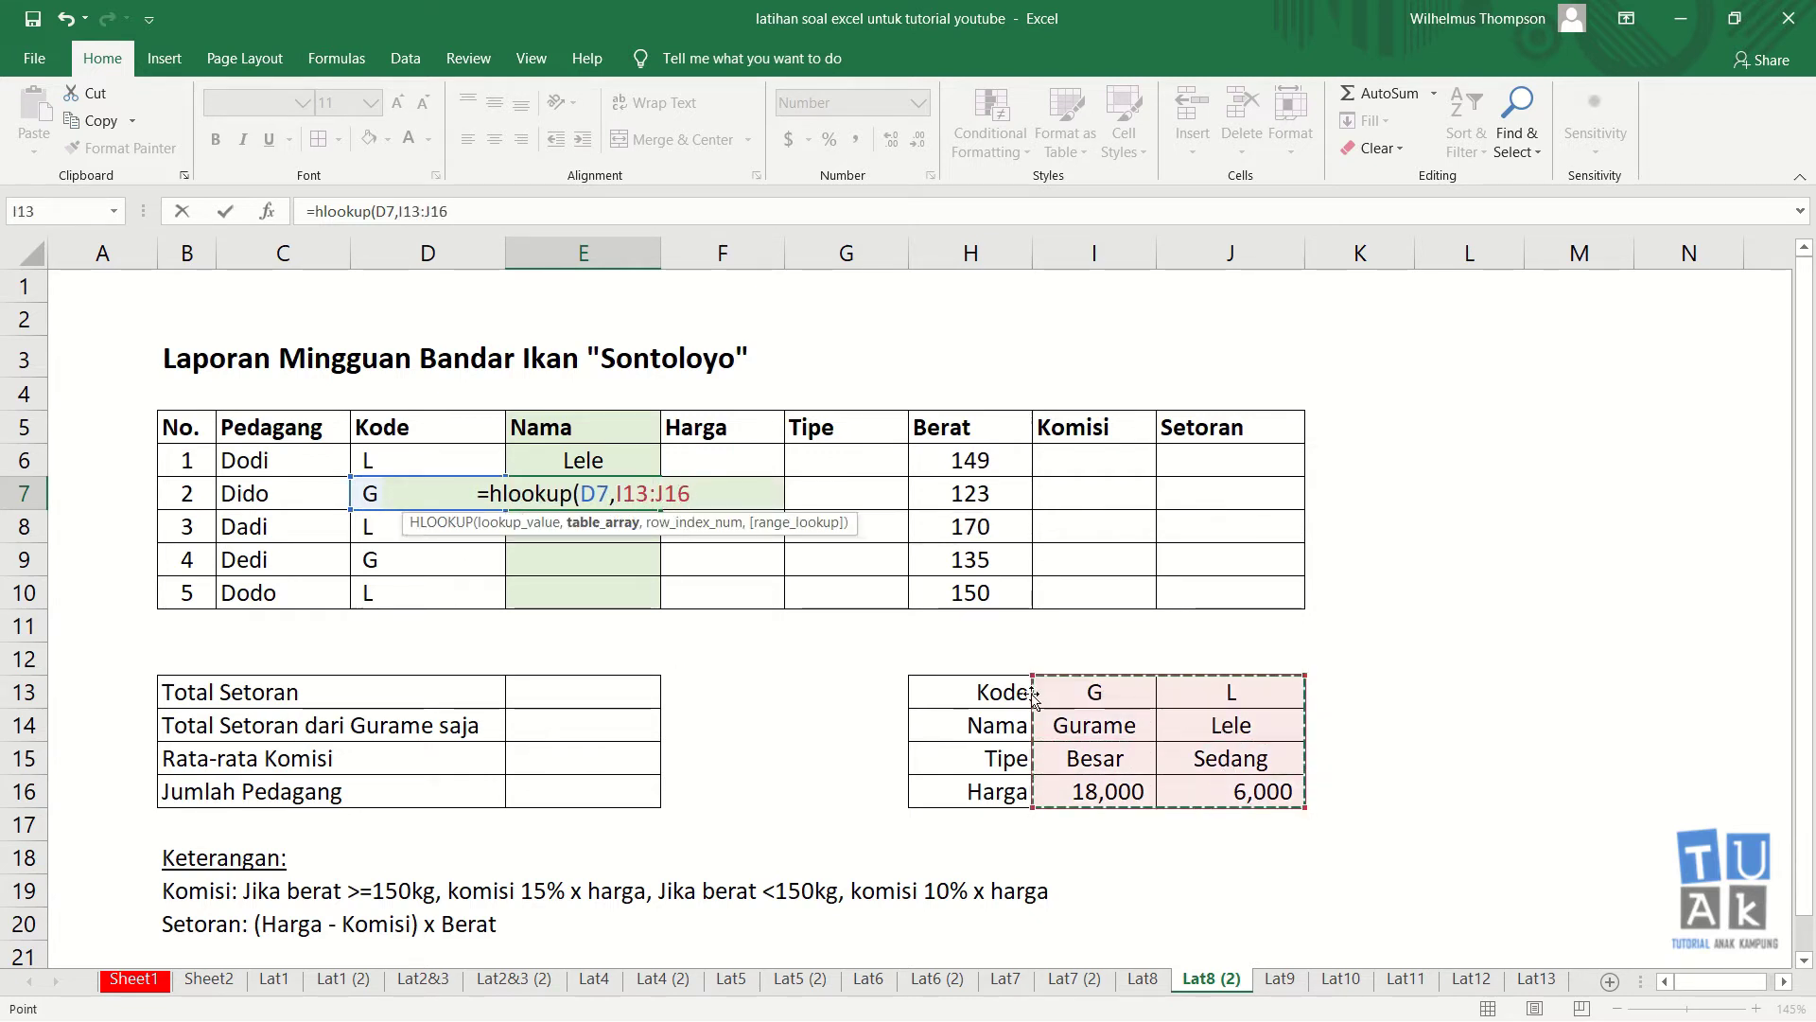
pyautogui.press('F4')
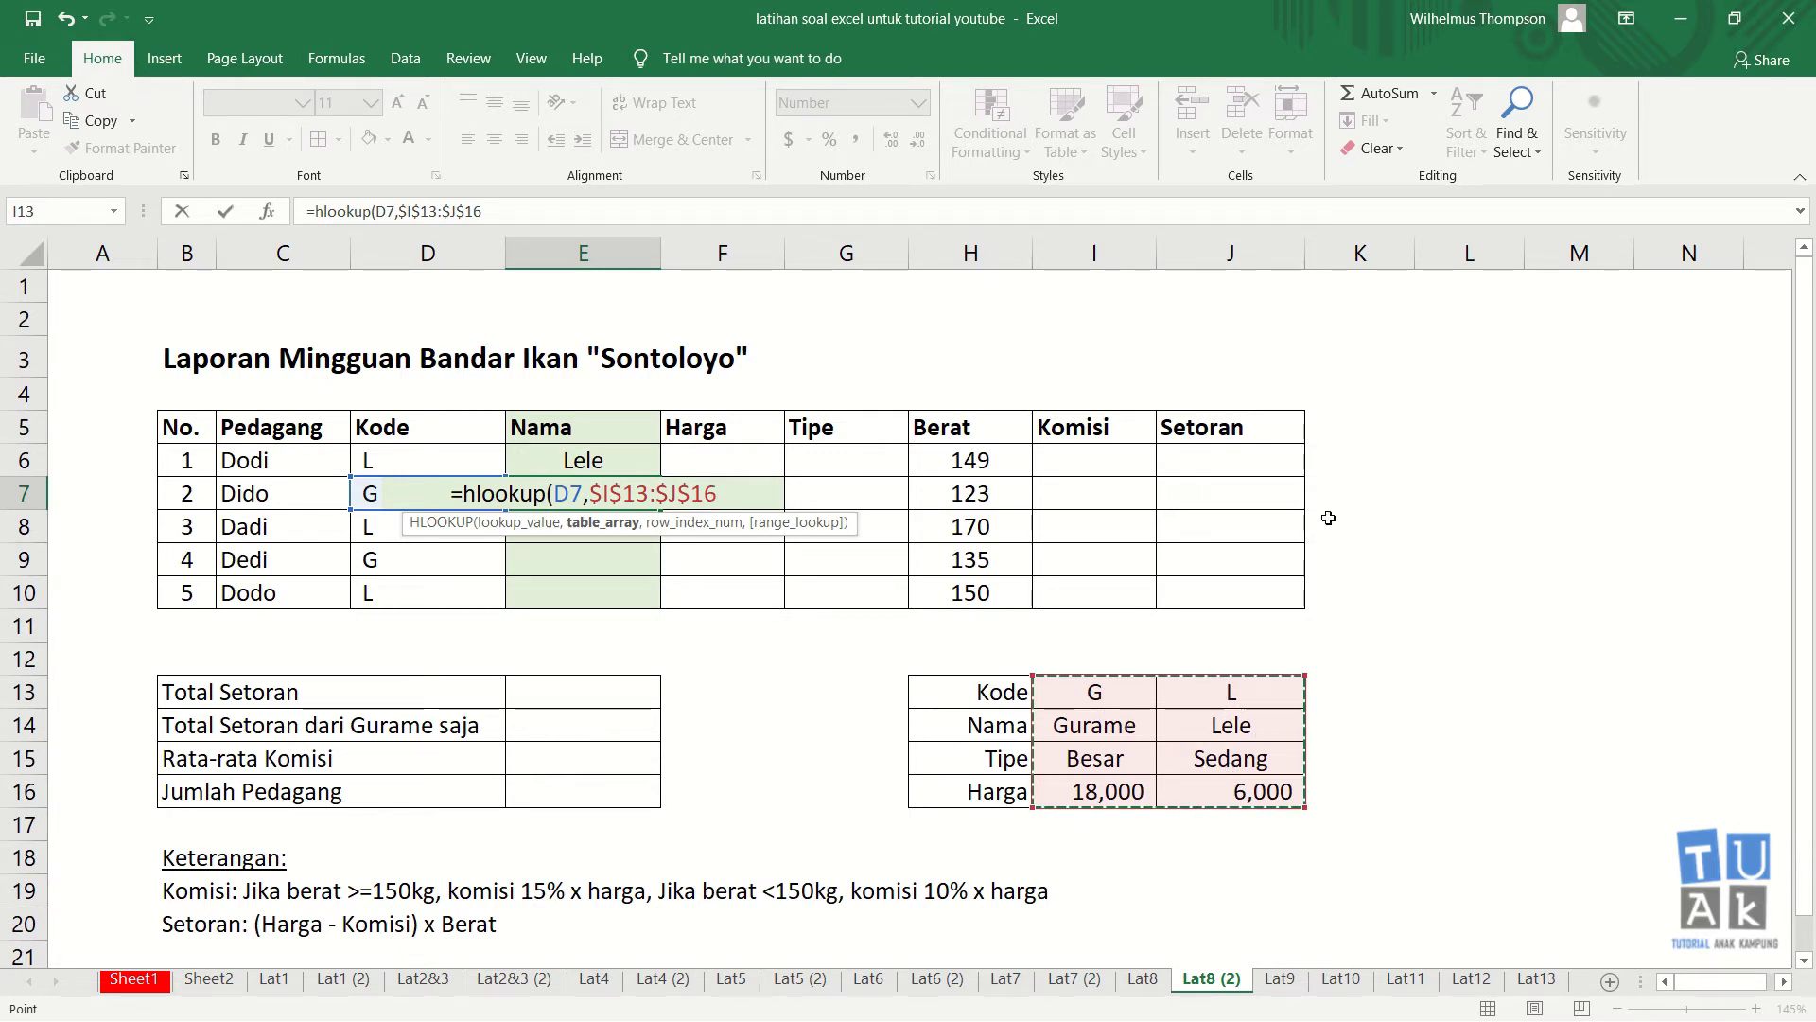
pyautogui.write(',')
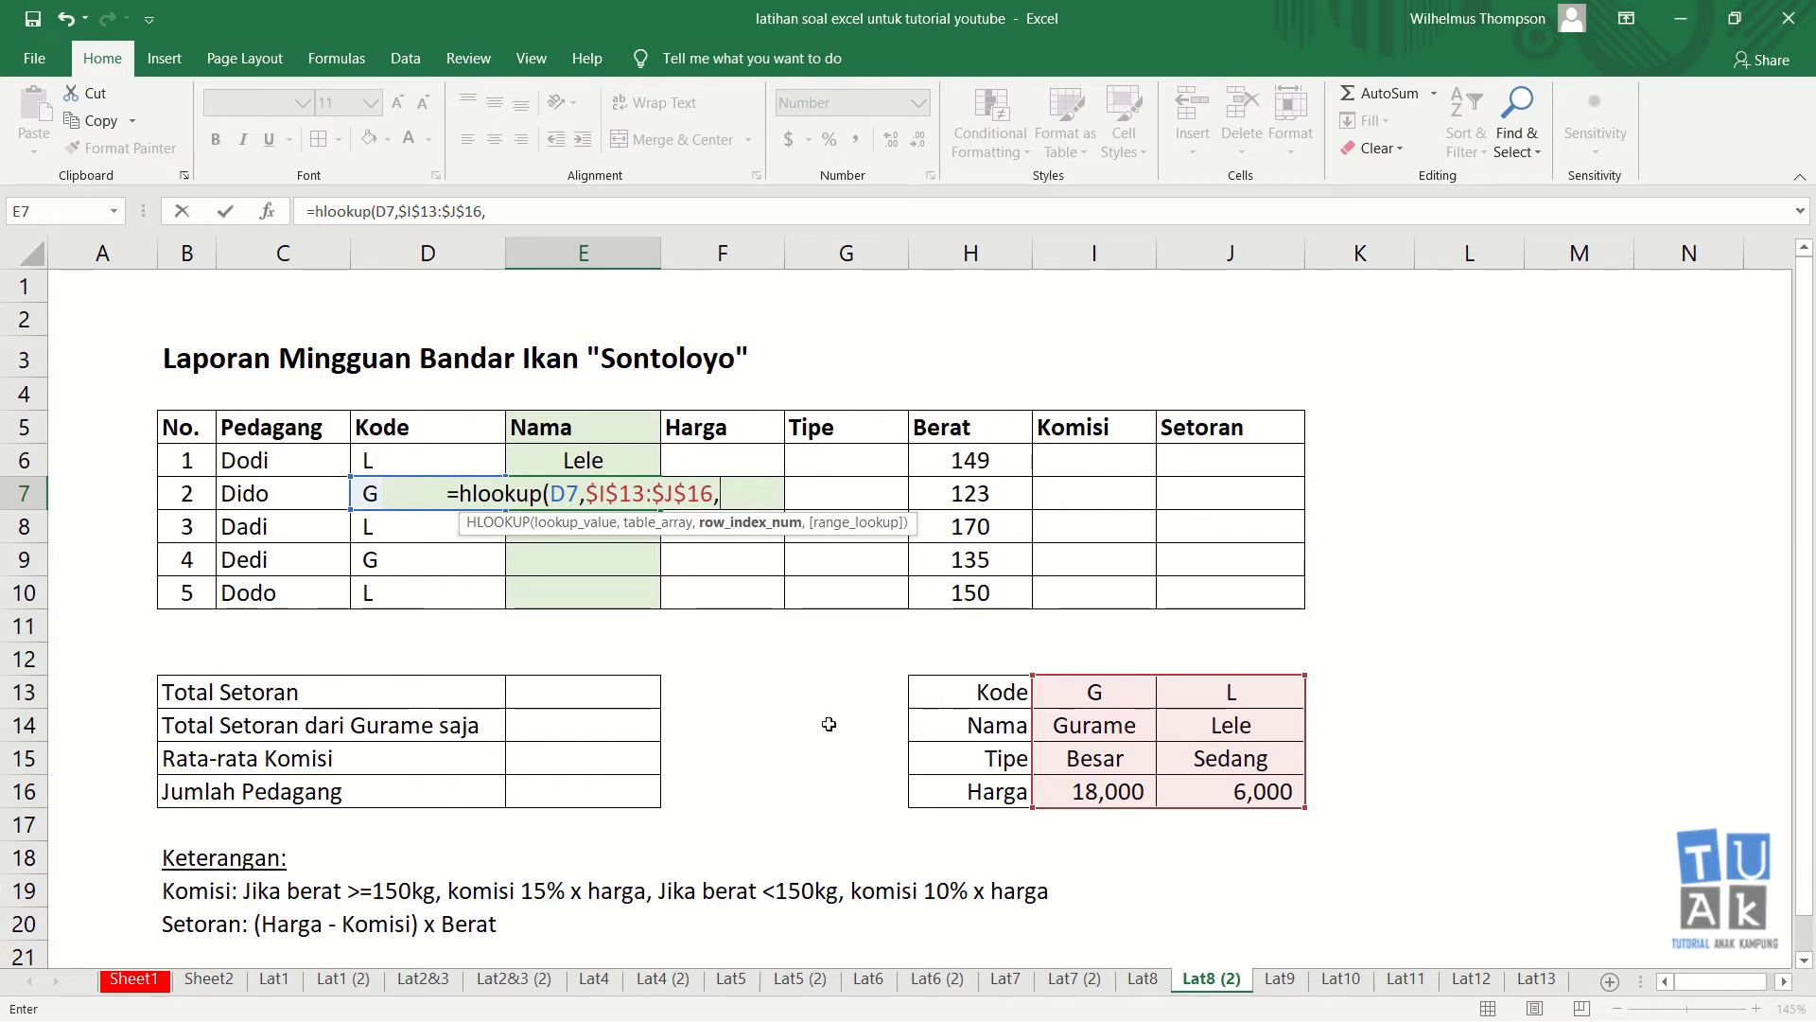
pyautogui.write('2')
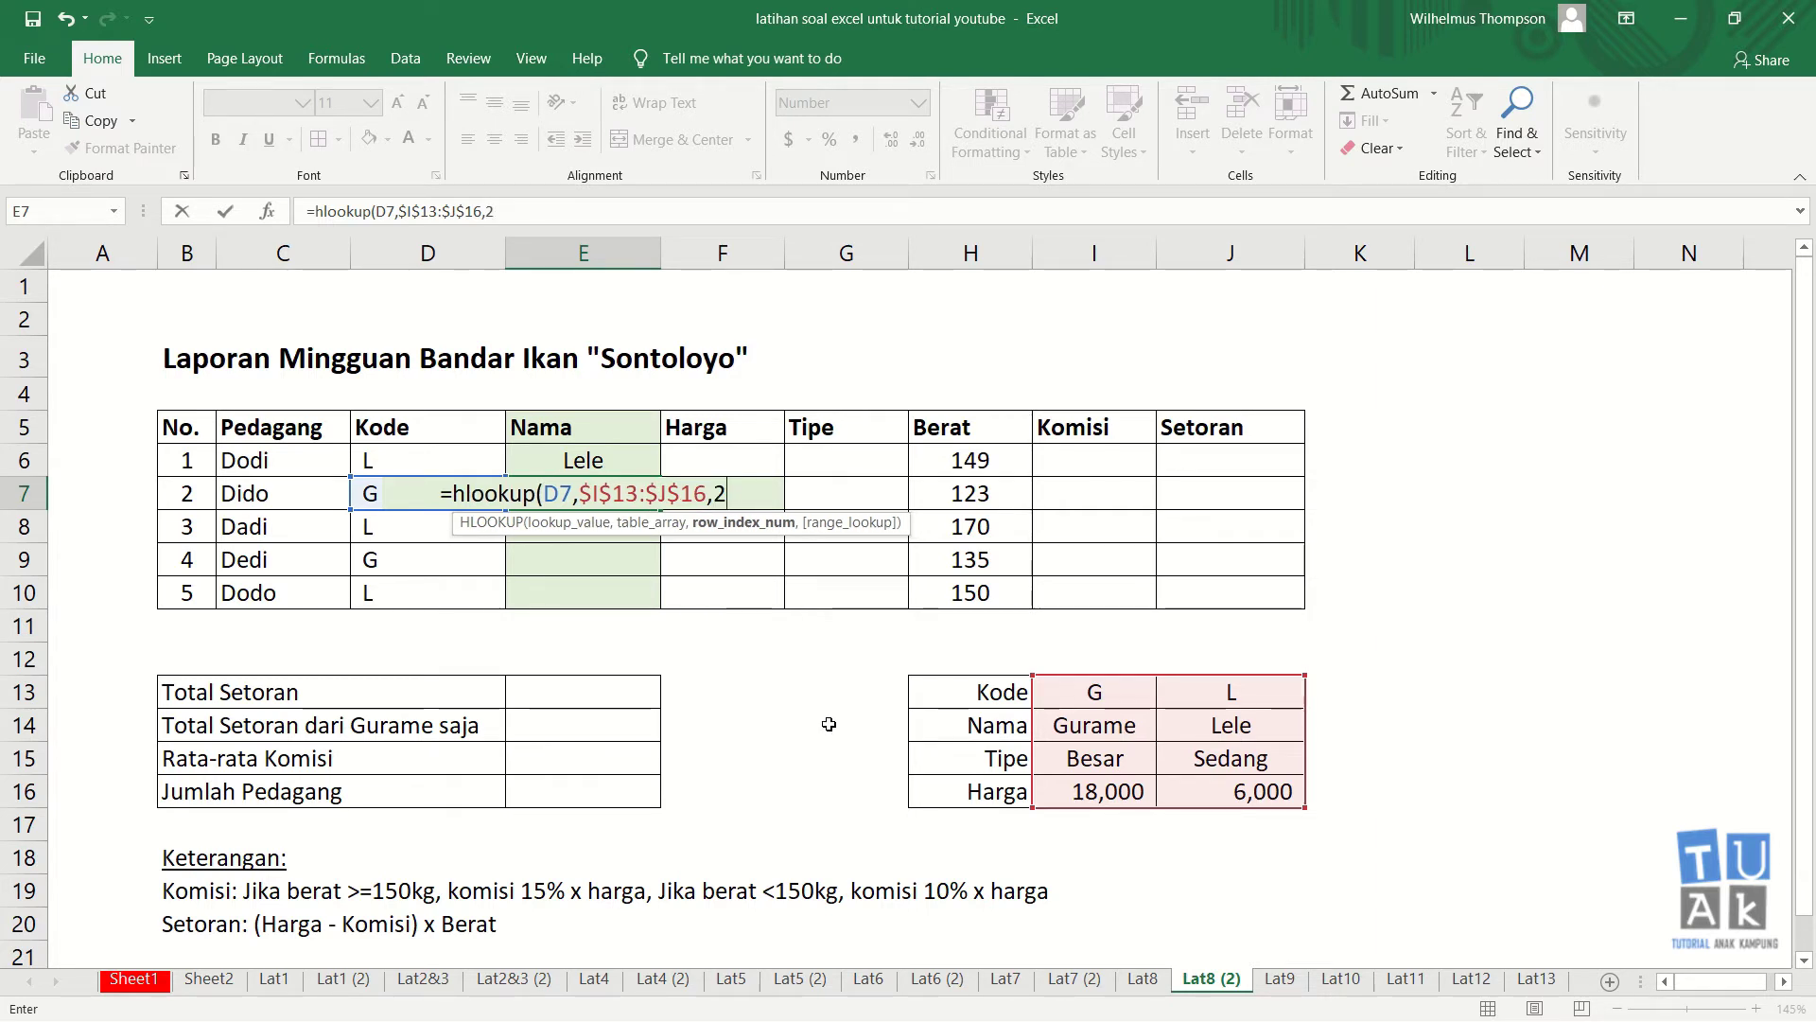
pyautogui.write(',0')
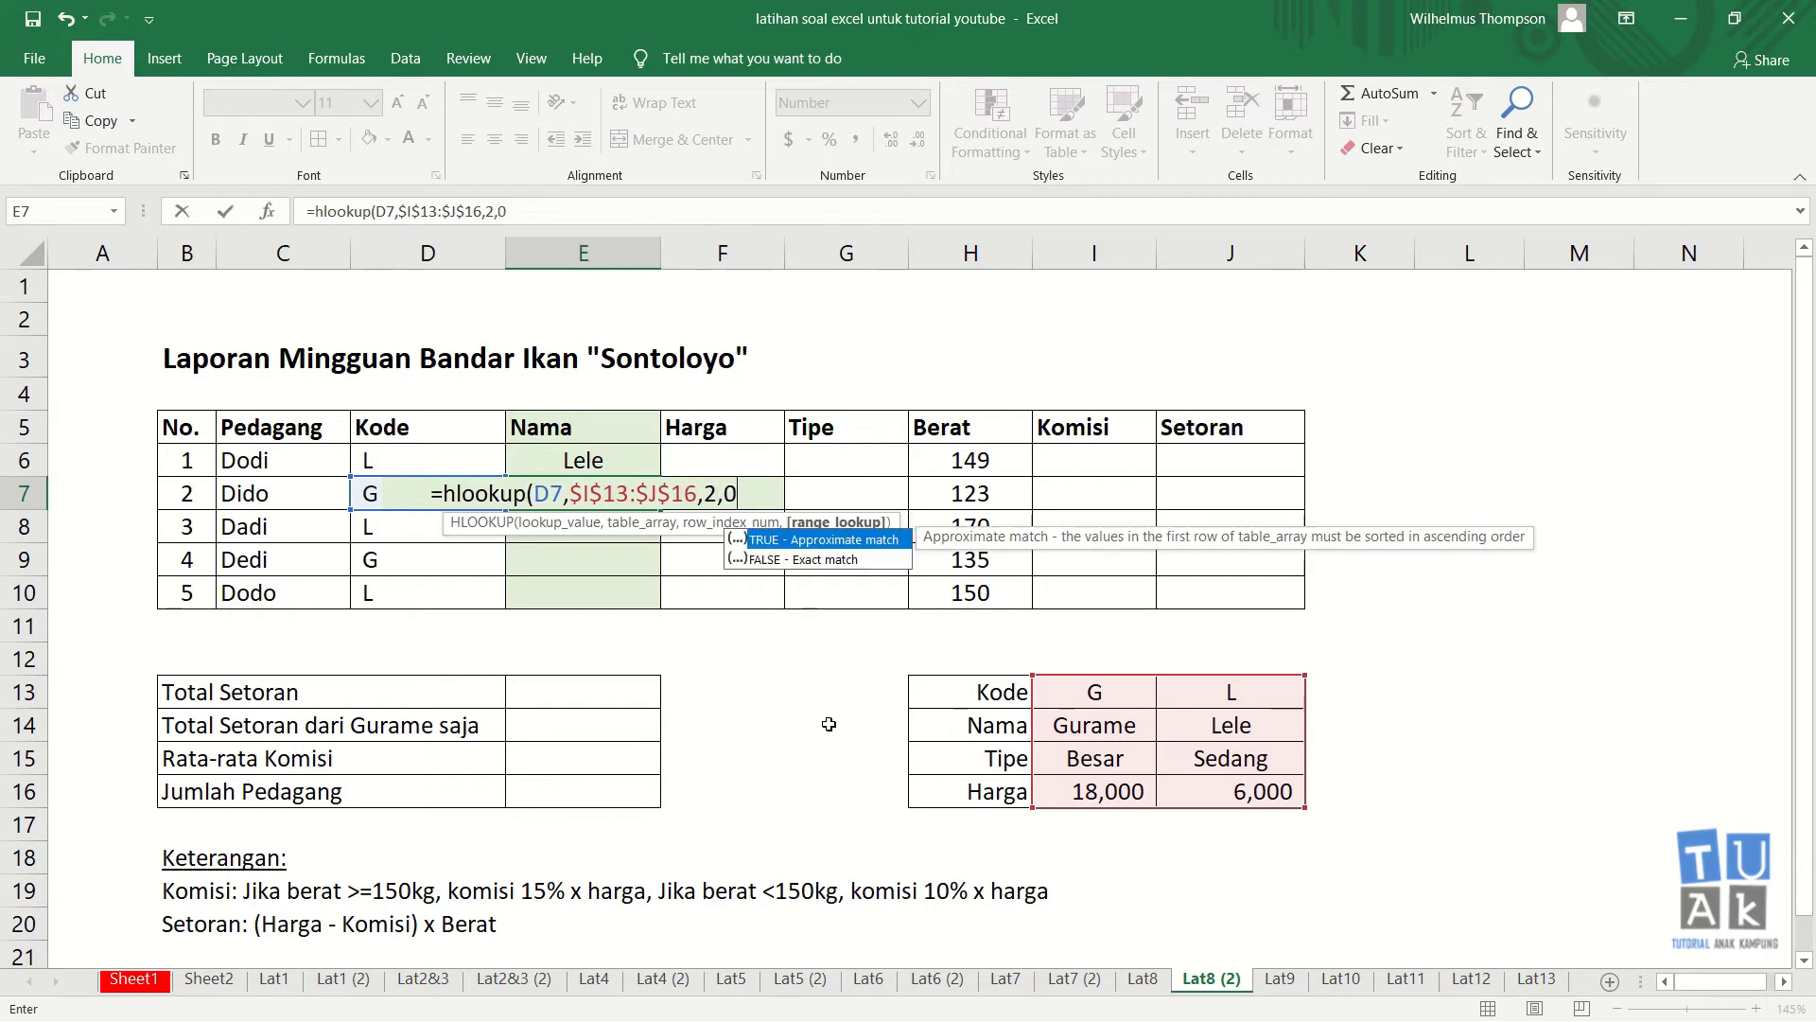
pyautogui.write(')')
pyautogui.press('Return')
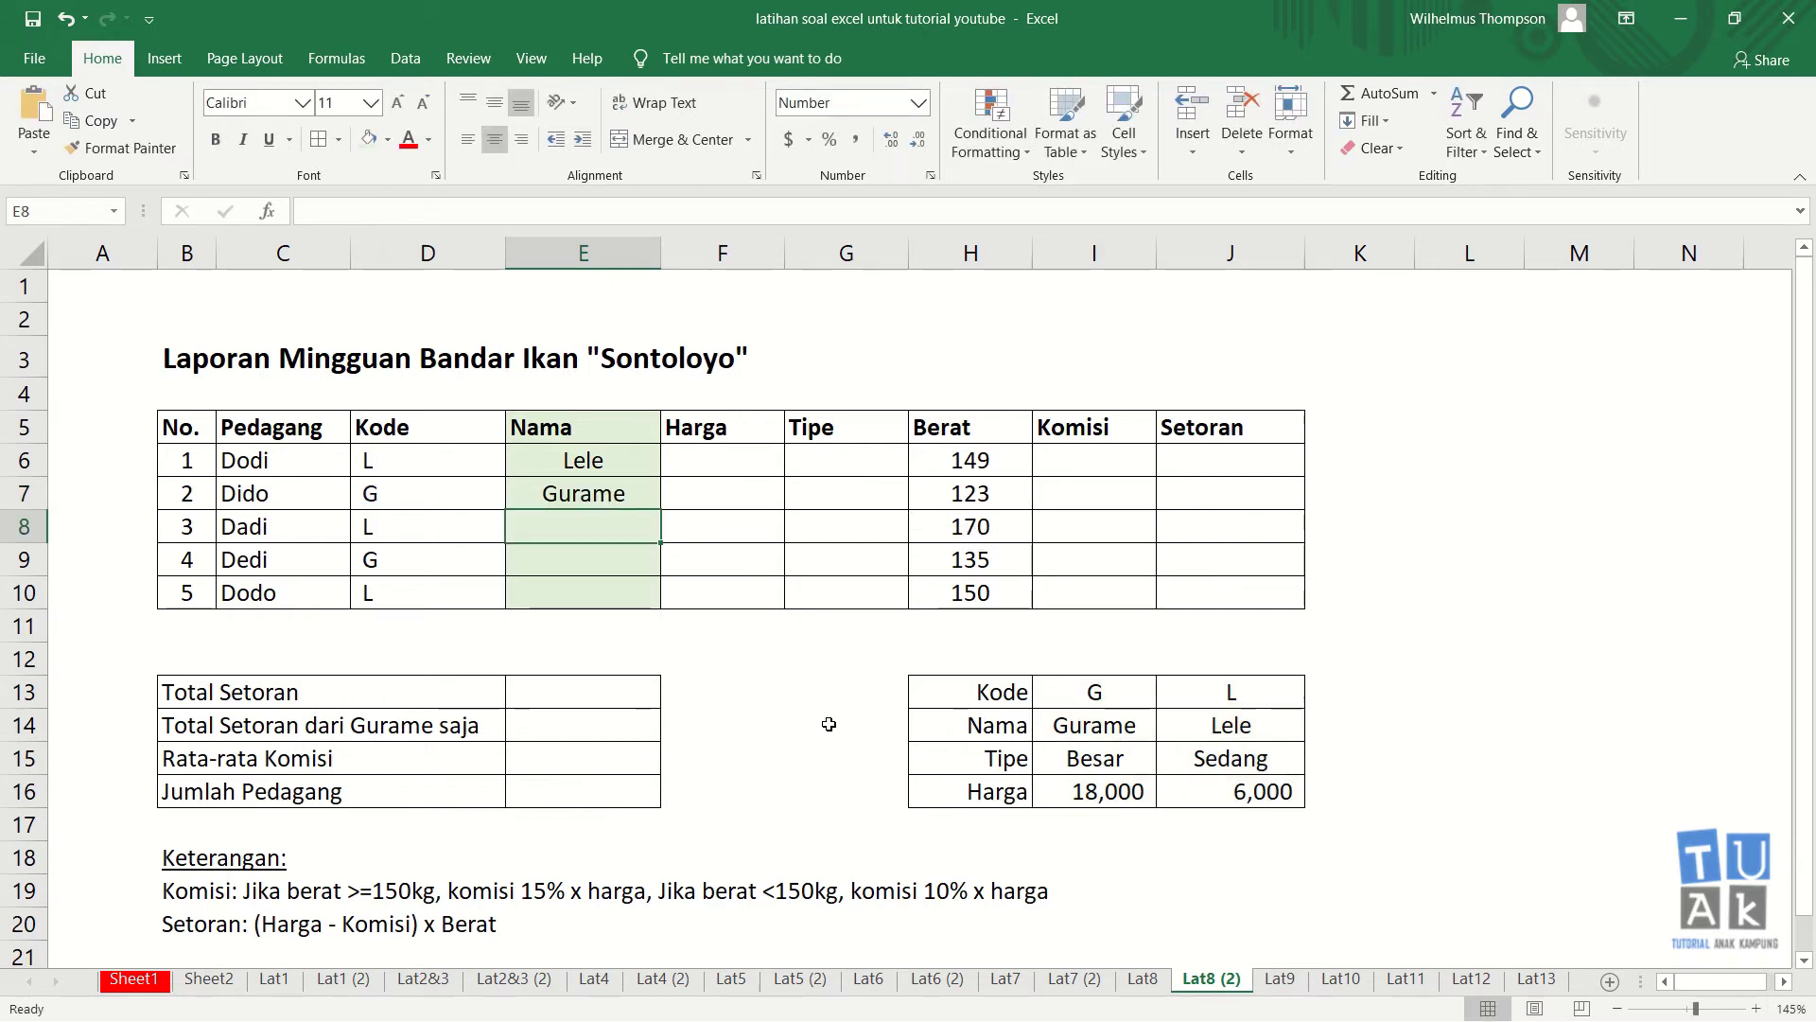
# - Copy the lookup formula from E7 down through E10 to complete the Nama column
pyautogui.press('Up')
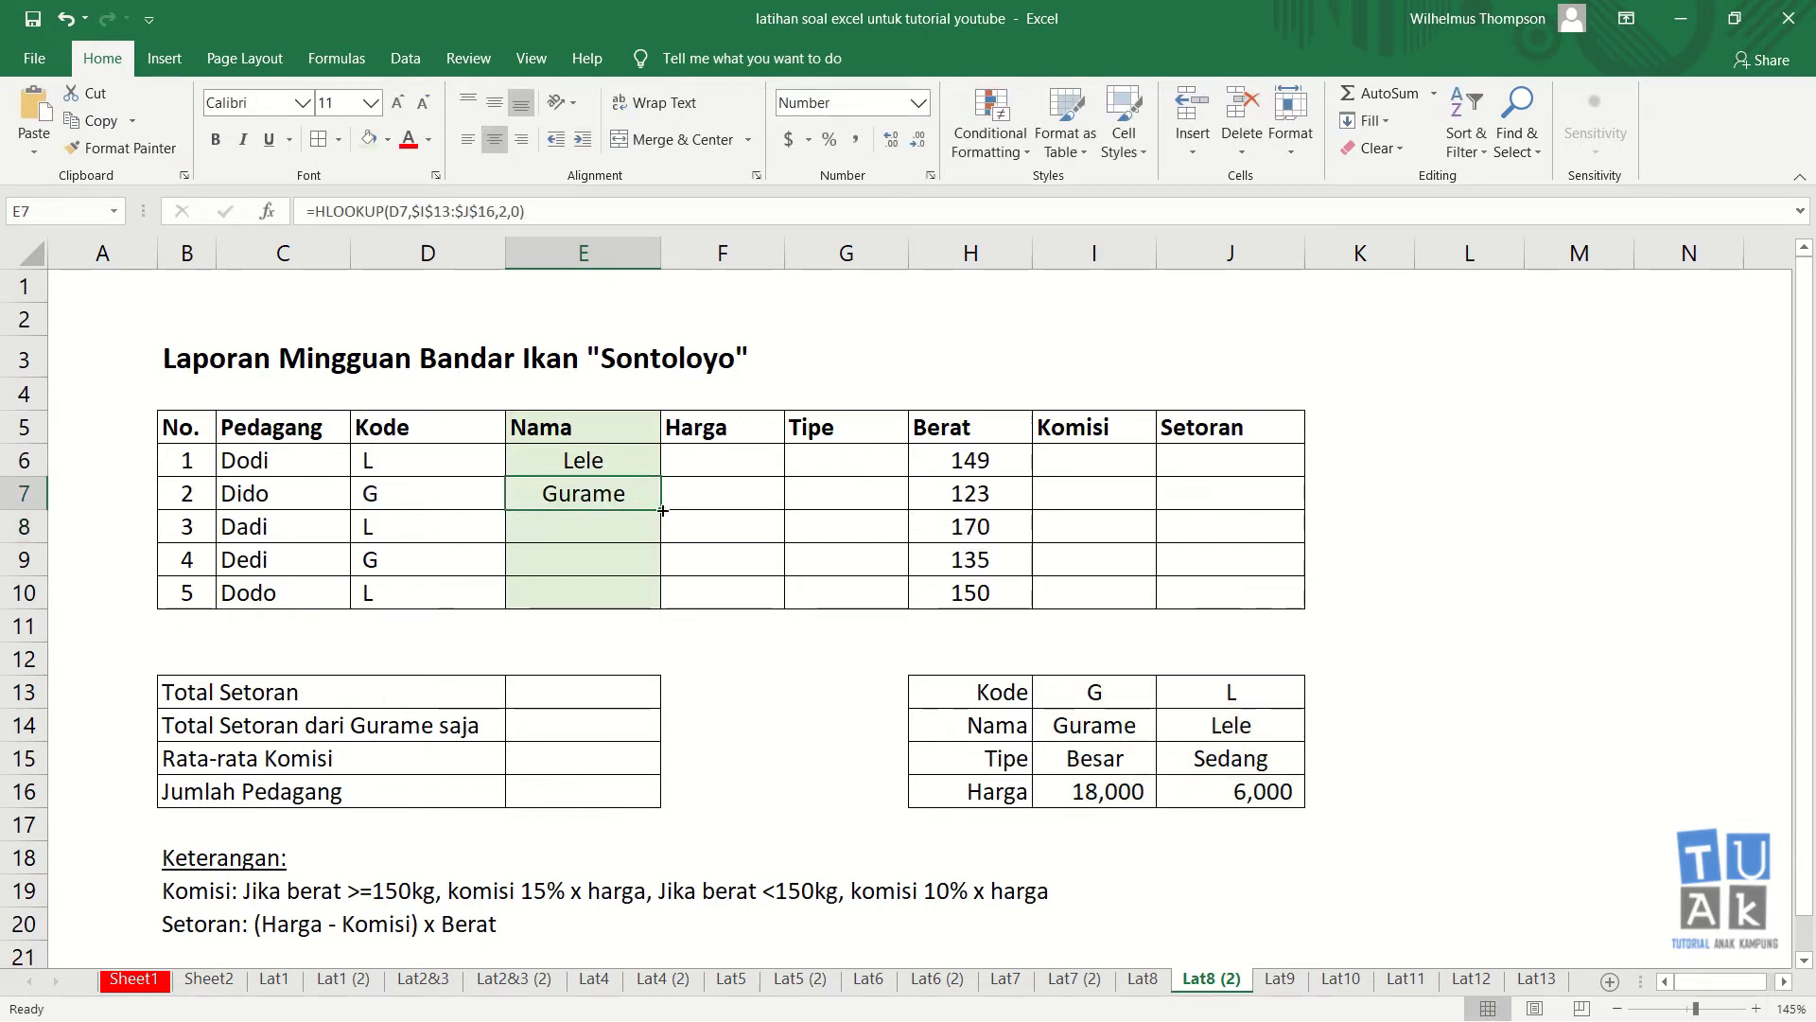
pyautogui.moveTo(662, 511); pyautogui.dragTo(662, 596)
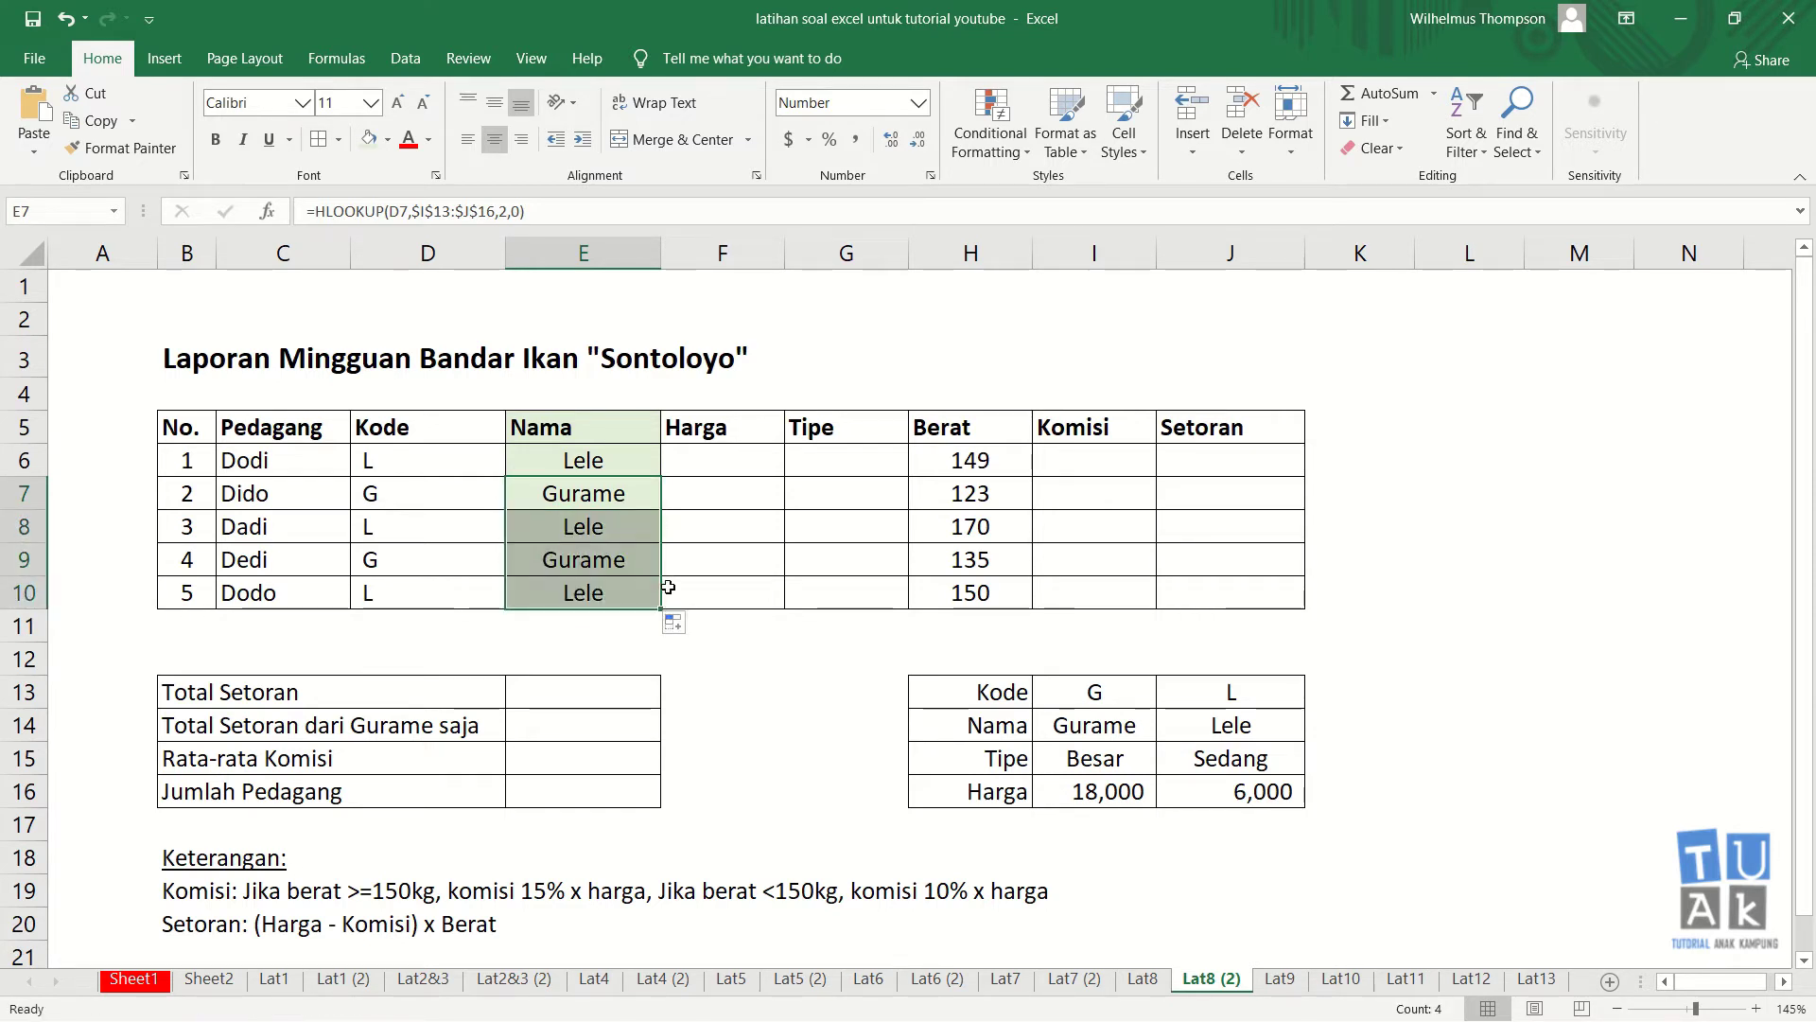
# - Fill the Harga column, F5:F10, with light blue
pyautogui.click(713, 471)
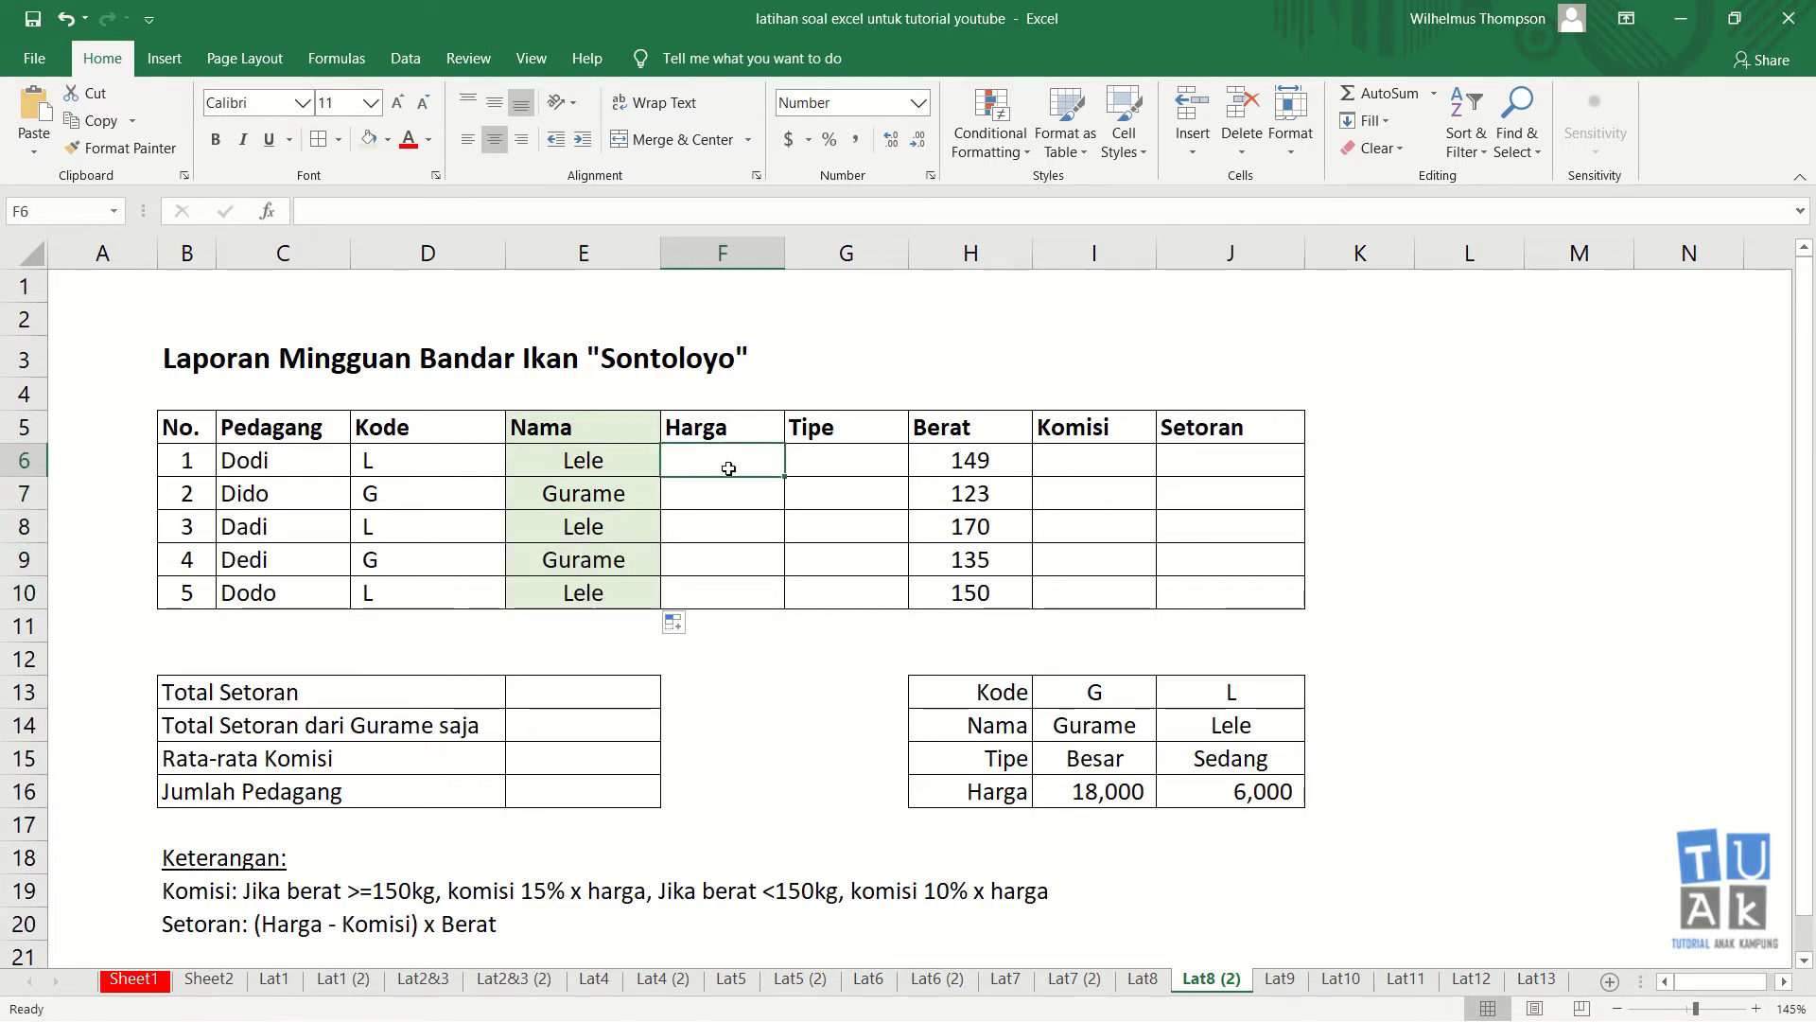
pyautogui.moveTo(714, 426); pyautogui.dragTo(719, 586)
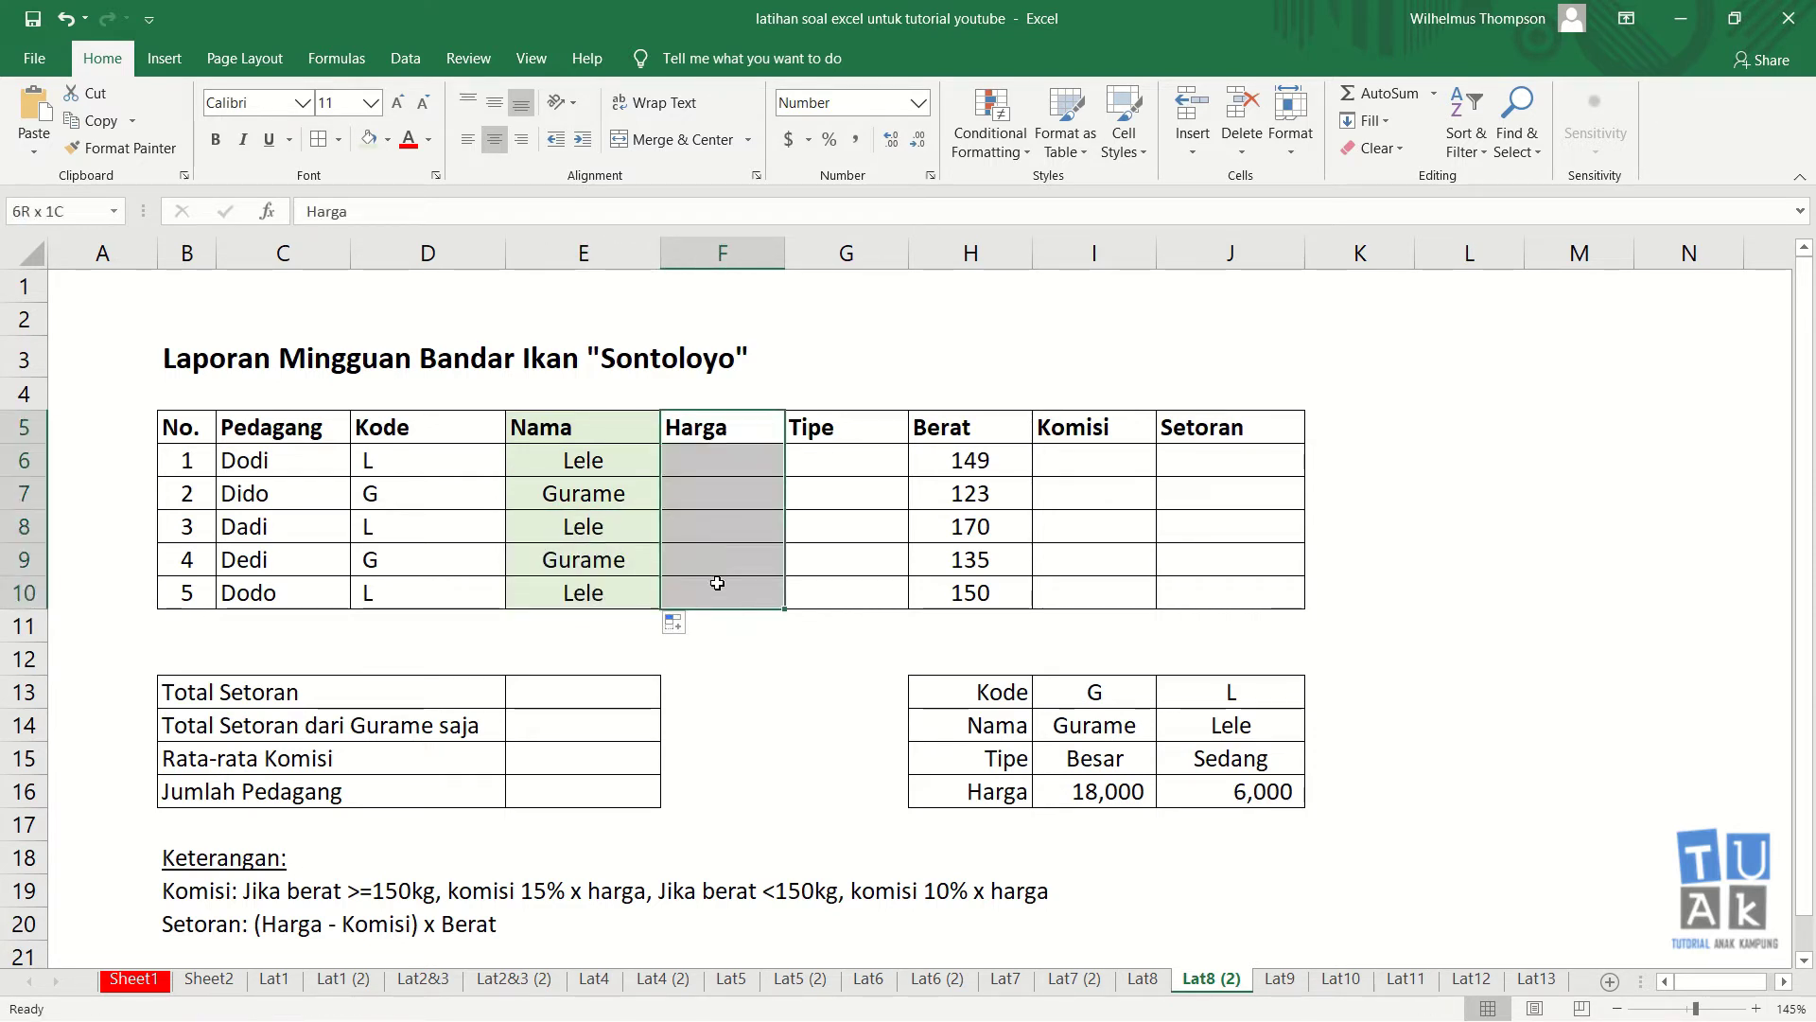
pyautogui.click(387, 140)
pyautogui.click(514, 212)
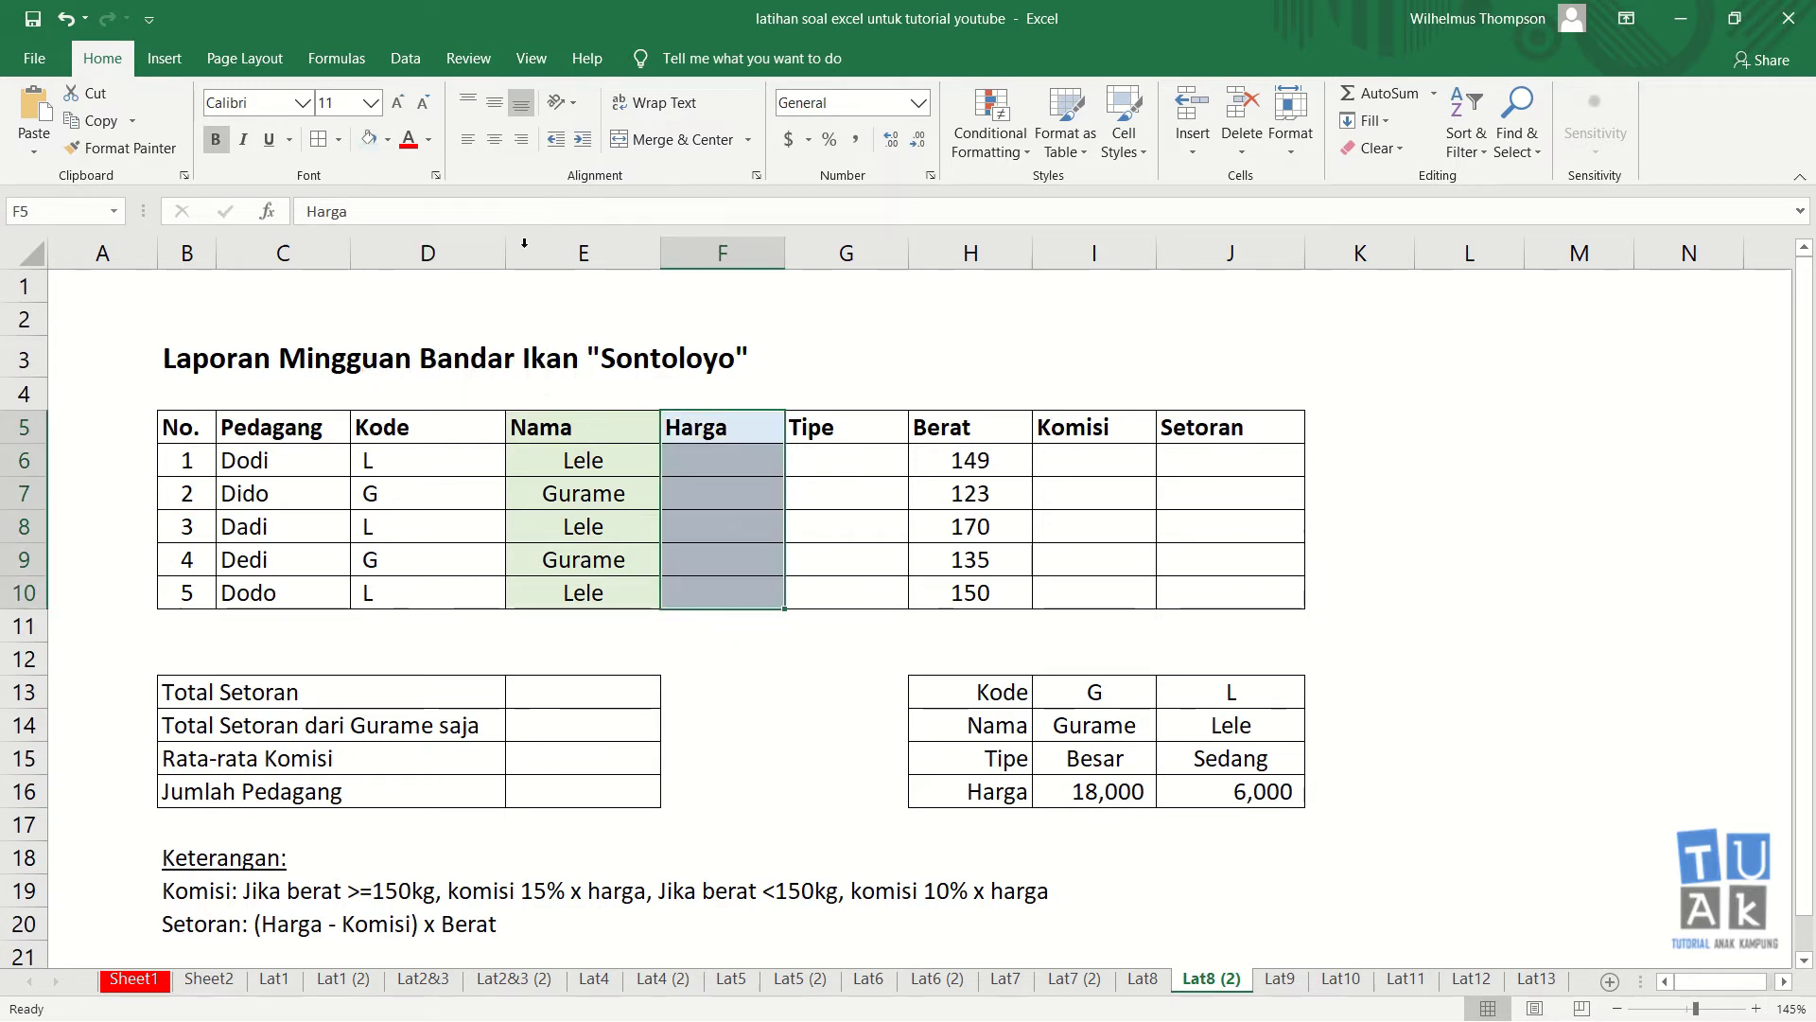
# - Enter =HLOOKUP(D6,$I$13:$J$16,4,0) in F6 to return the Harga for the first row's Kode
pyautogui.click(709, 458)
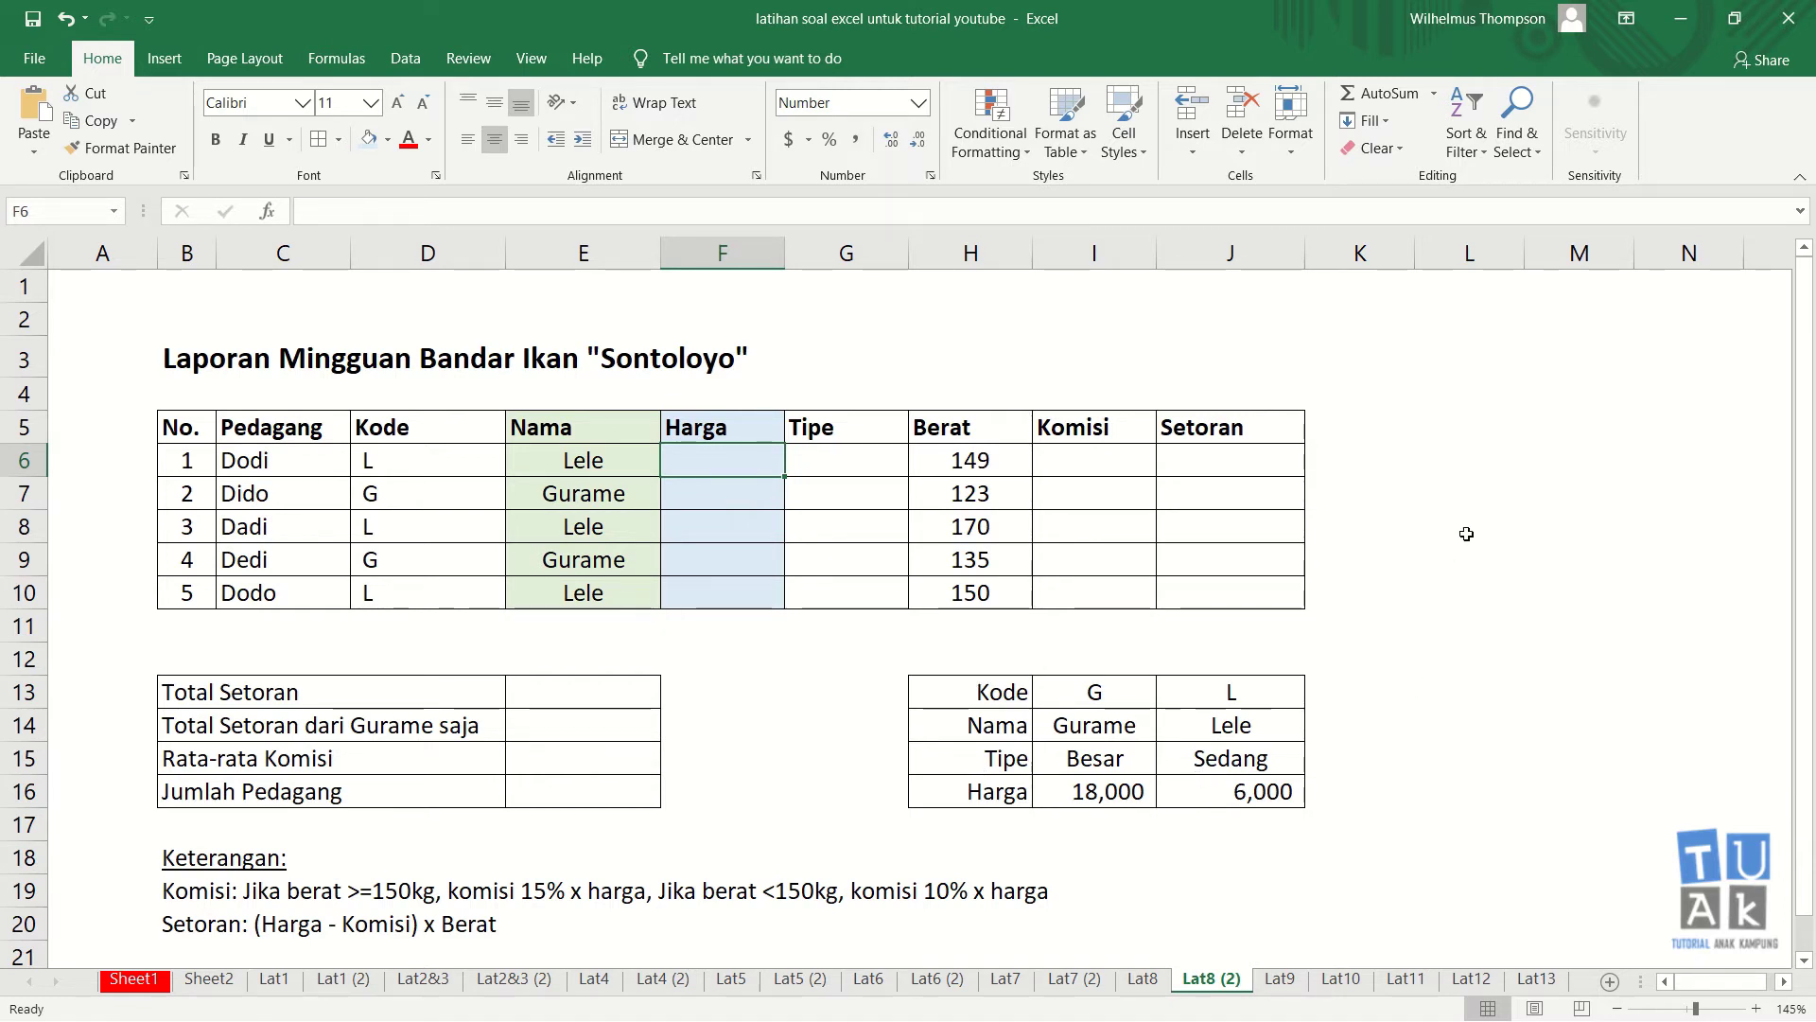
pyautogui.write('=hlo')
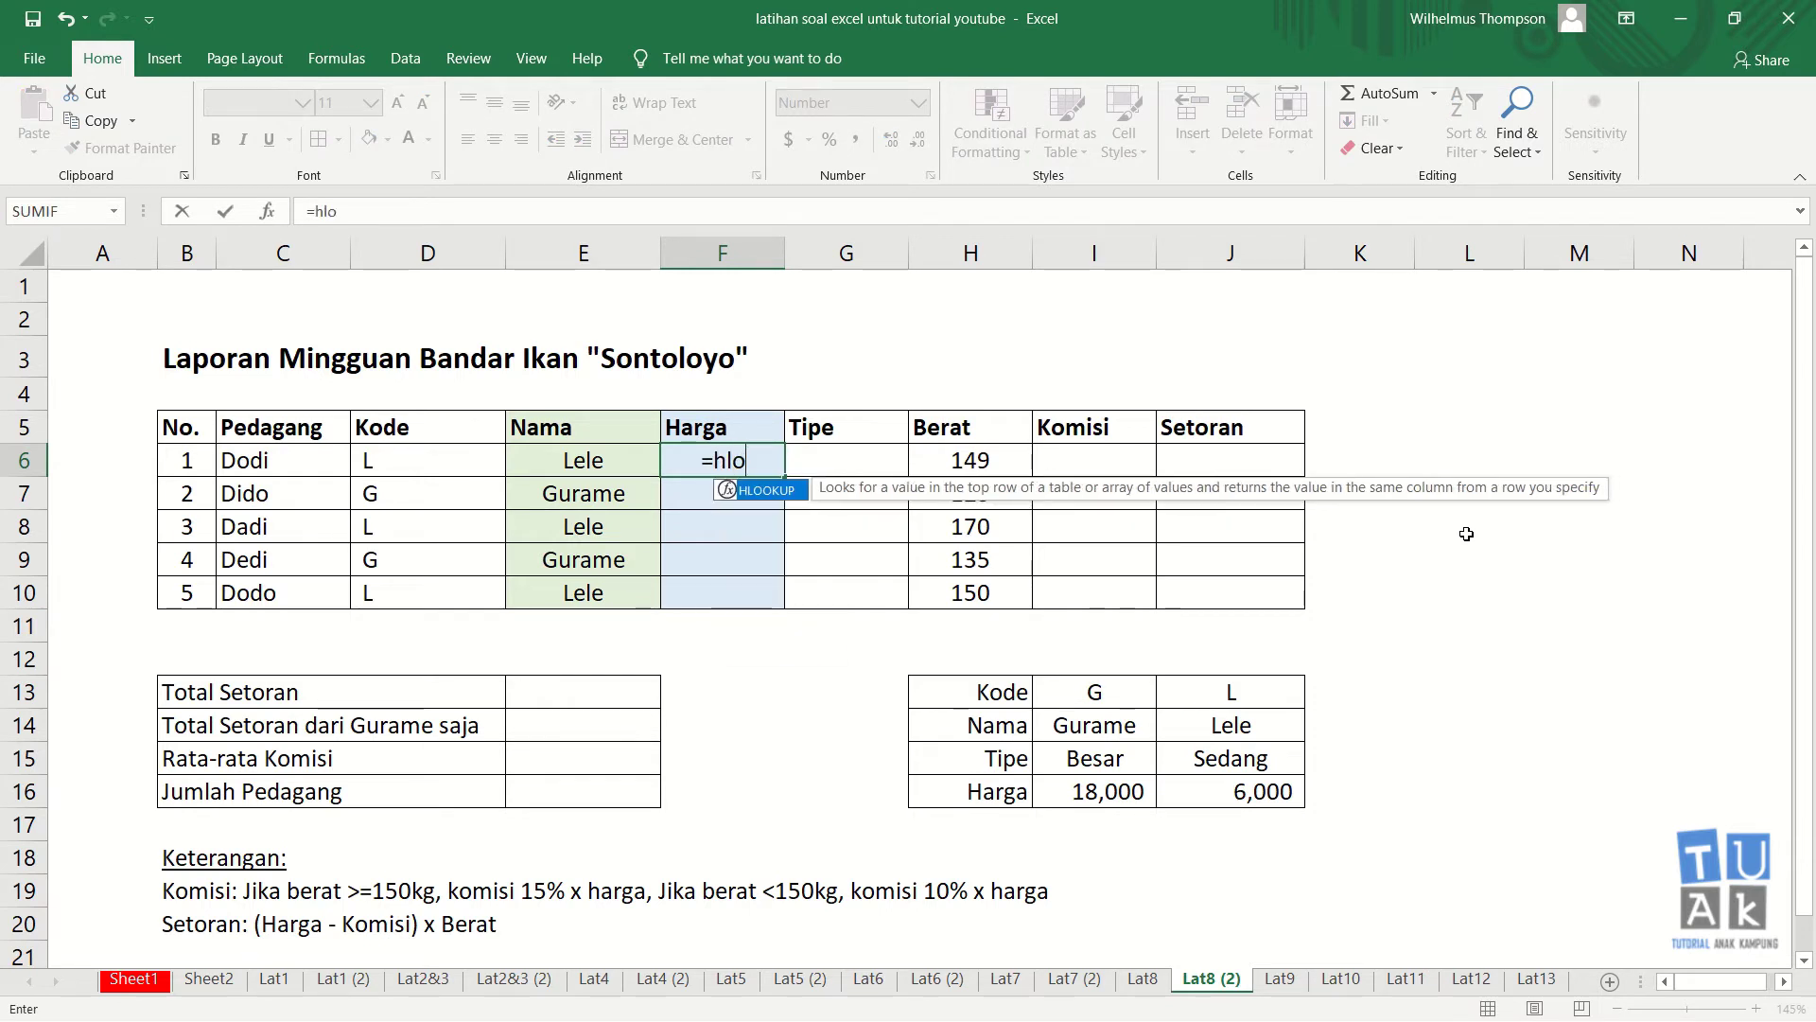
pyautogui.write('okup')
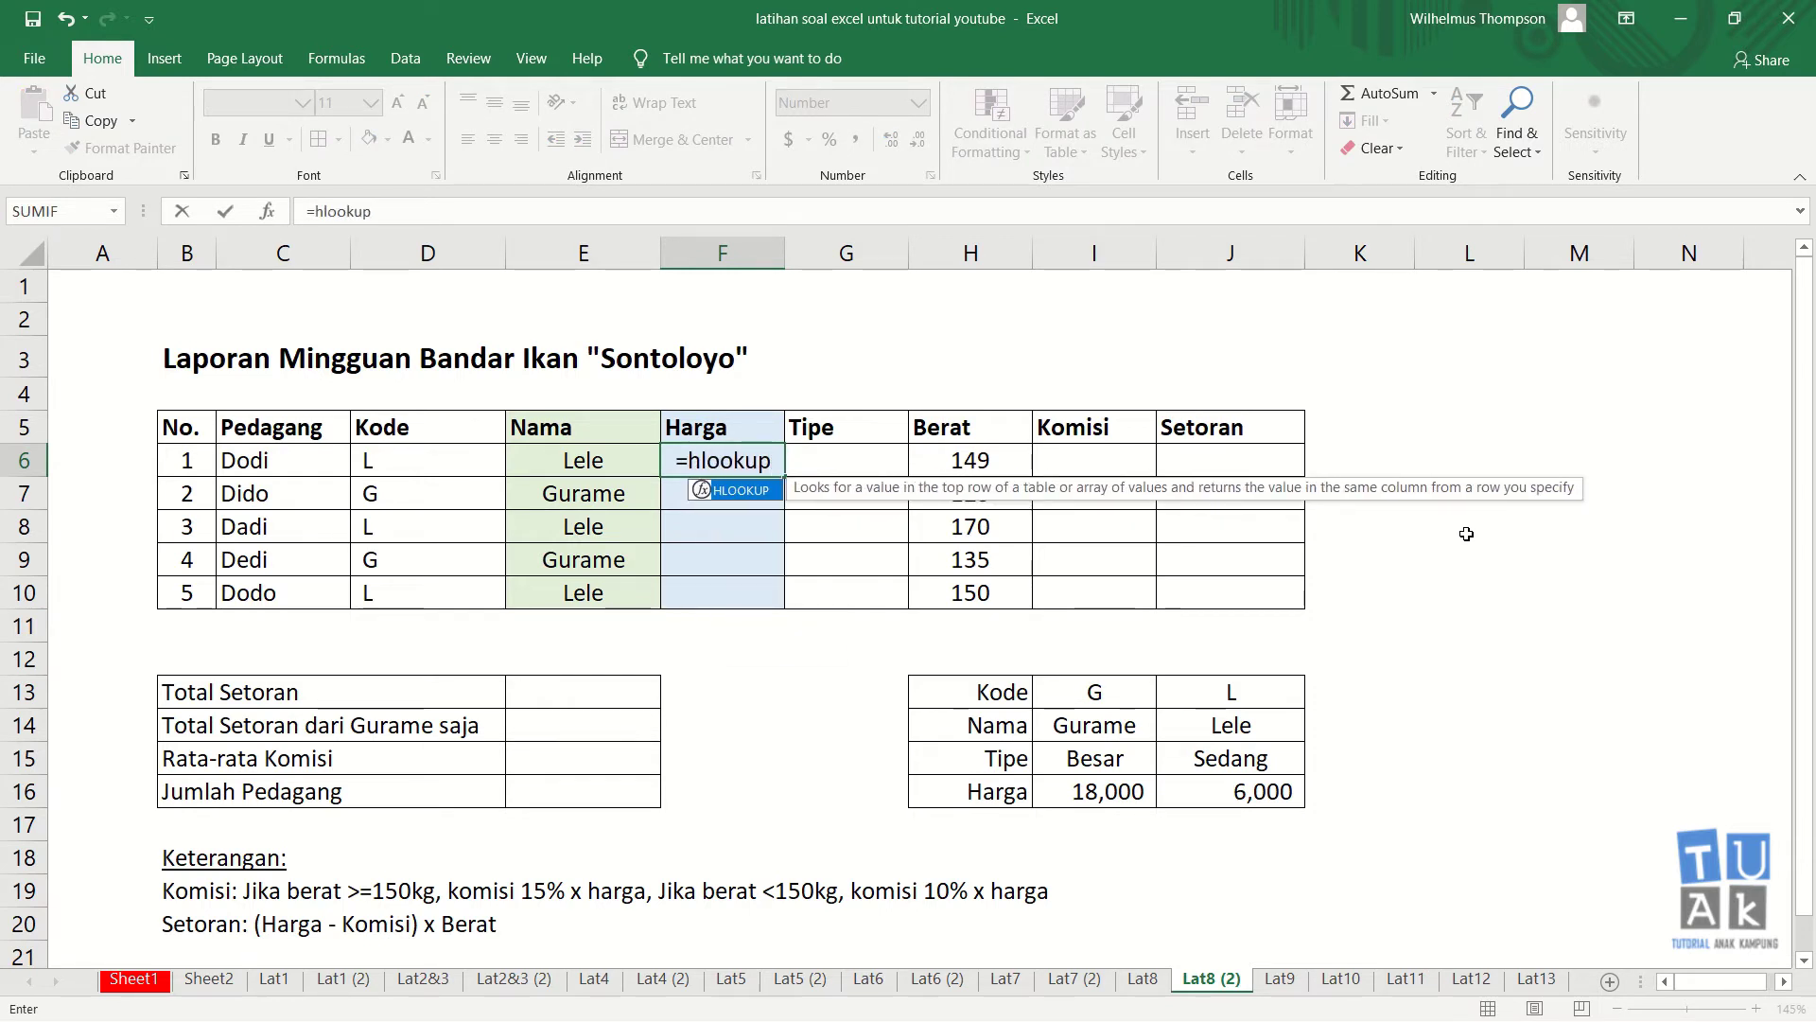
pyautogui.write('(')
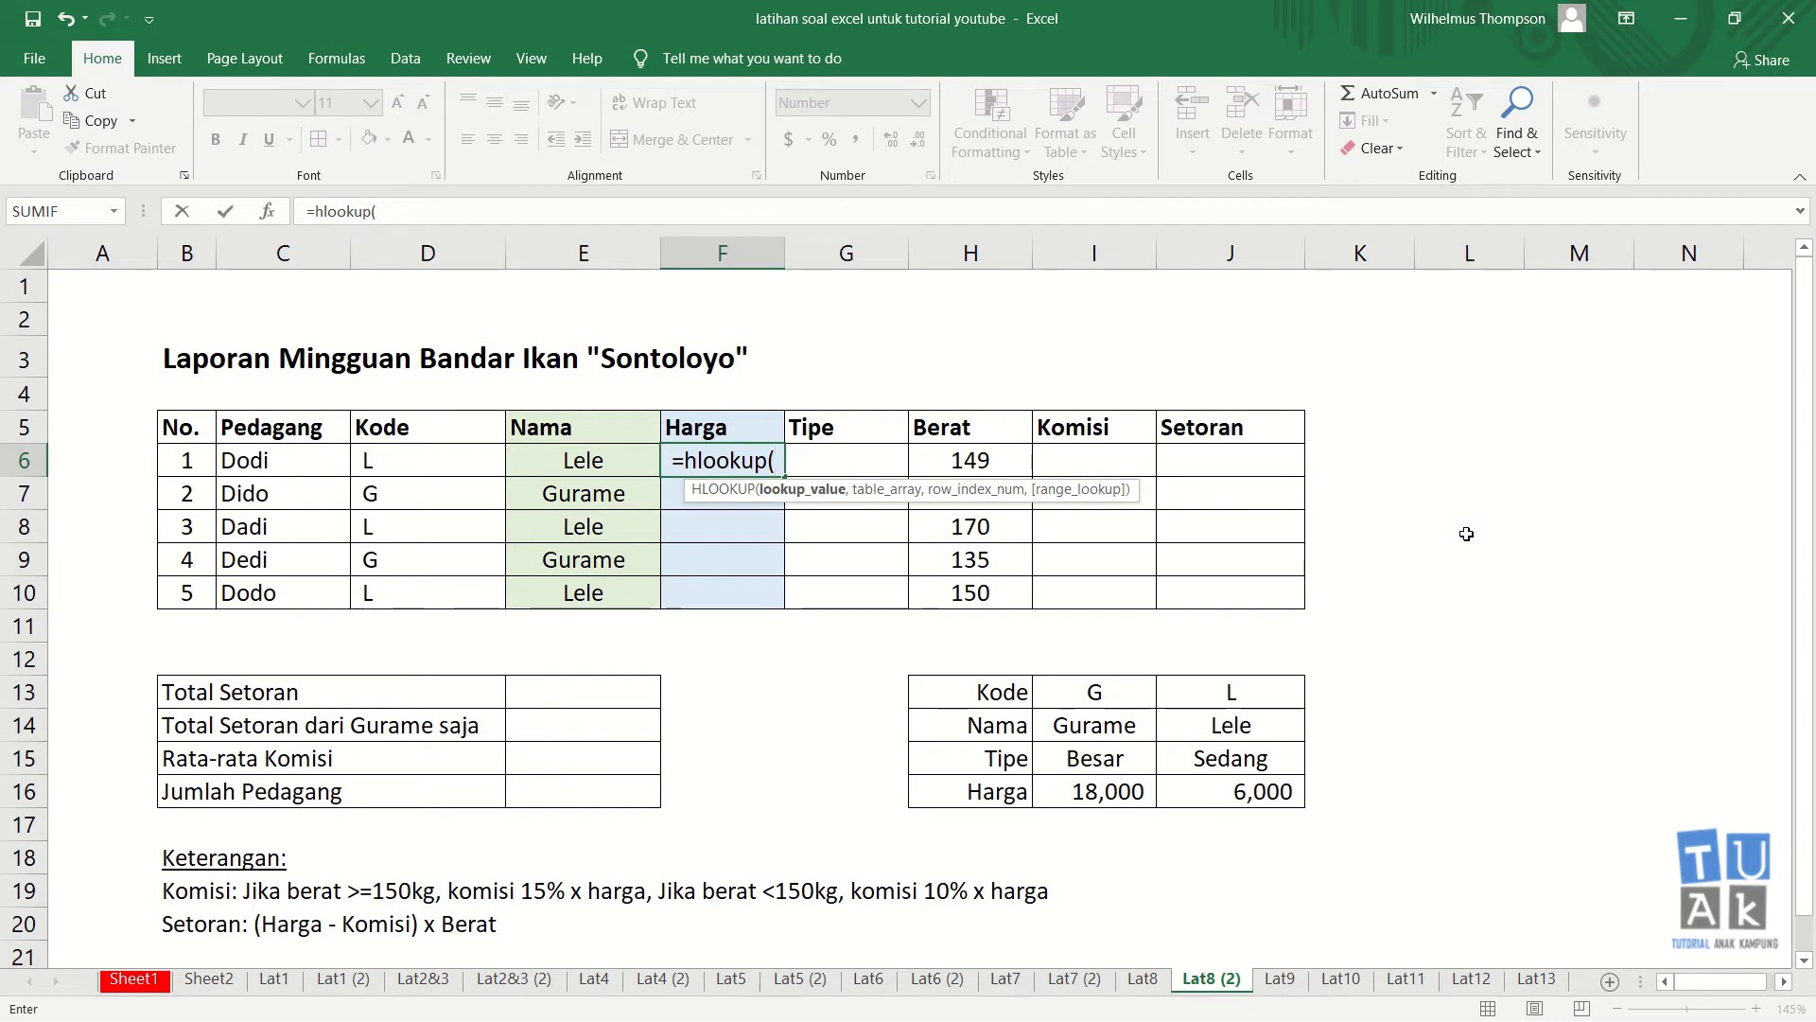
pyautogui.click(437, 460)
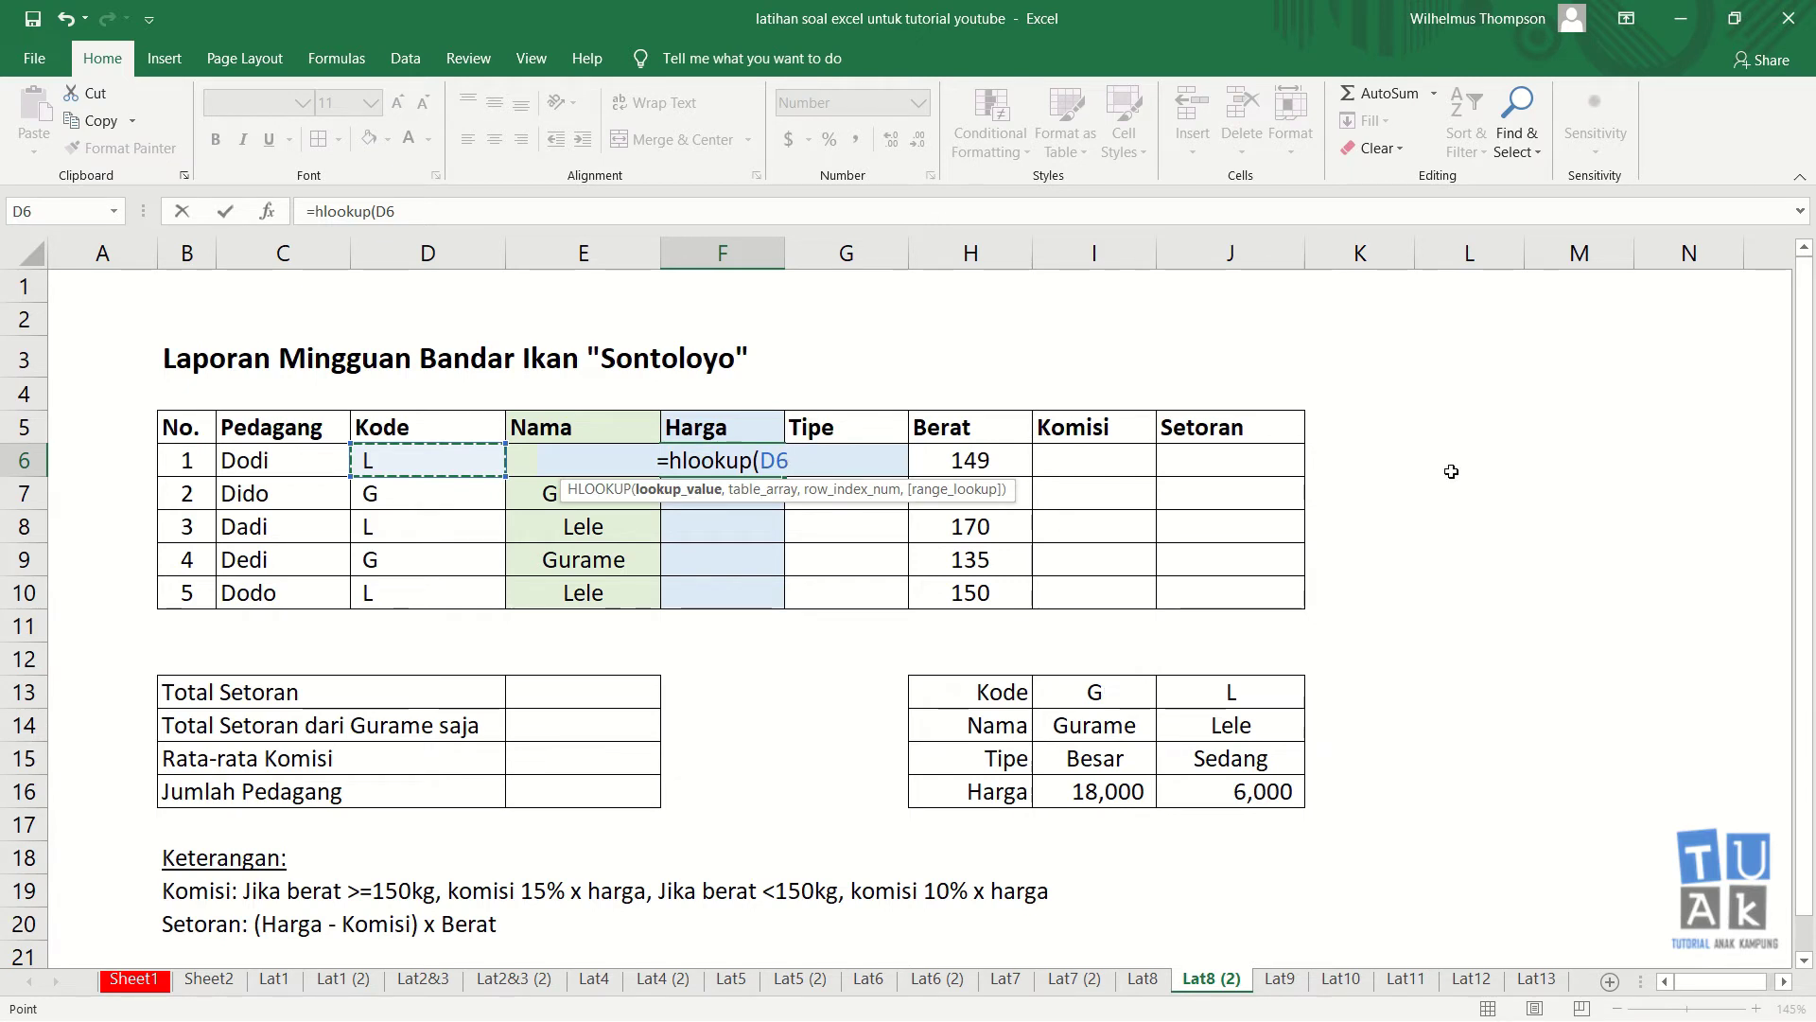
pyautogui.write(',')
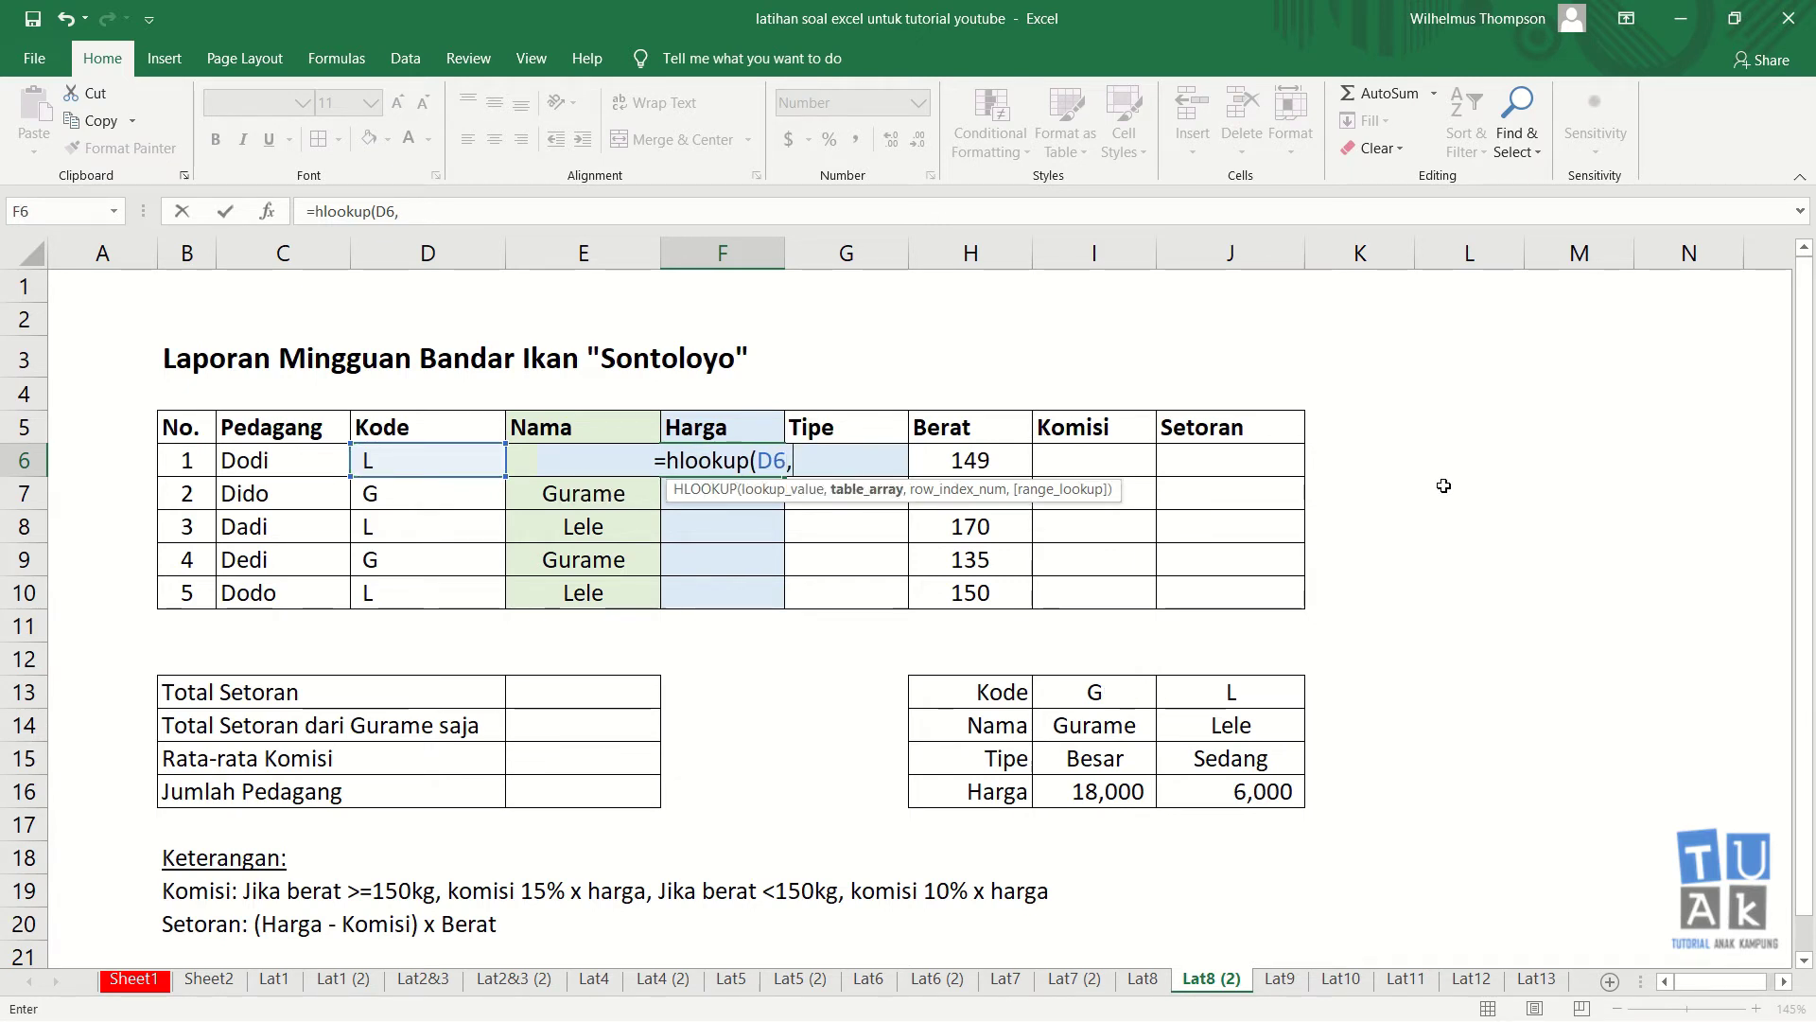
pyautogui.moveTo(1100, 700); pyautogui.dragTo(1222, 790)
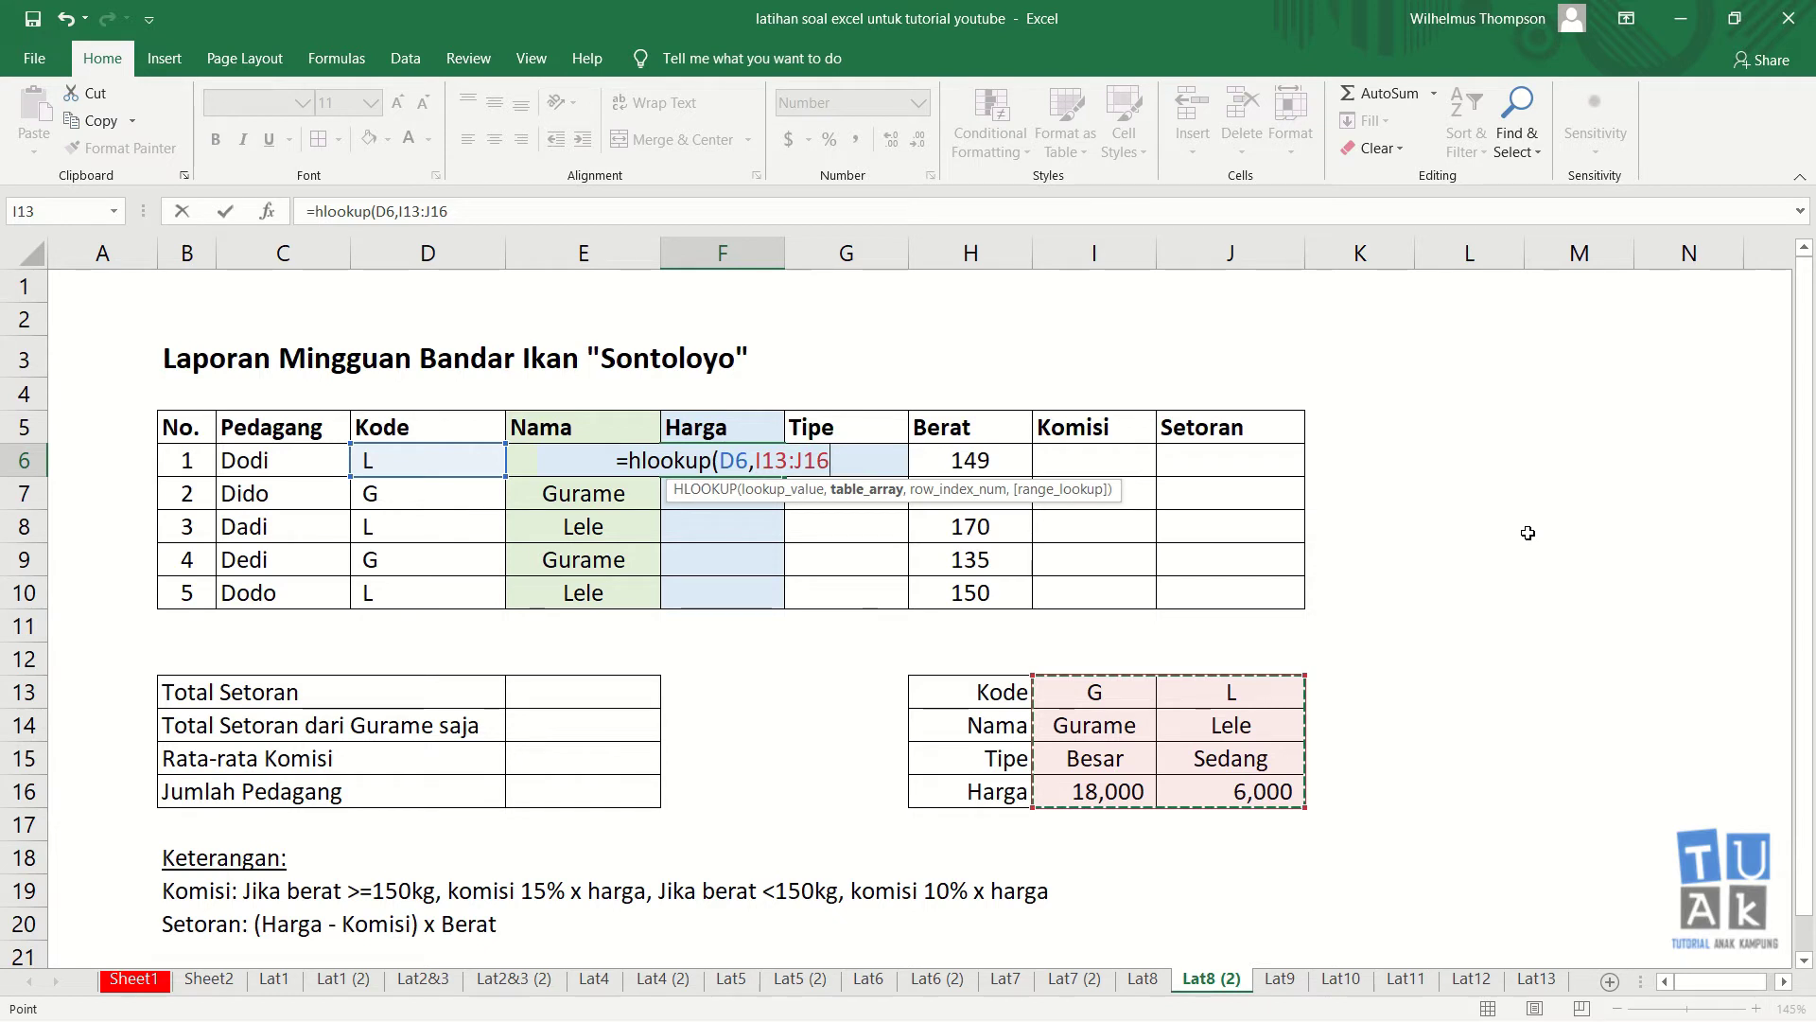
pyautogui.press('F4')
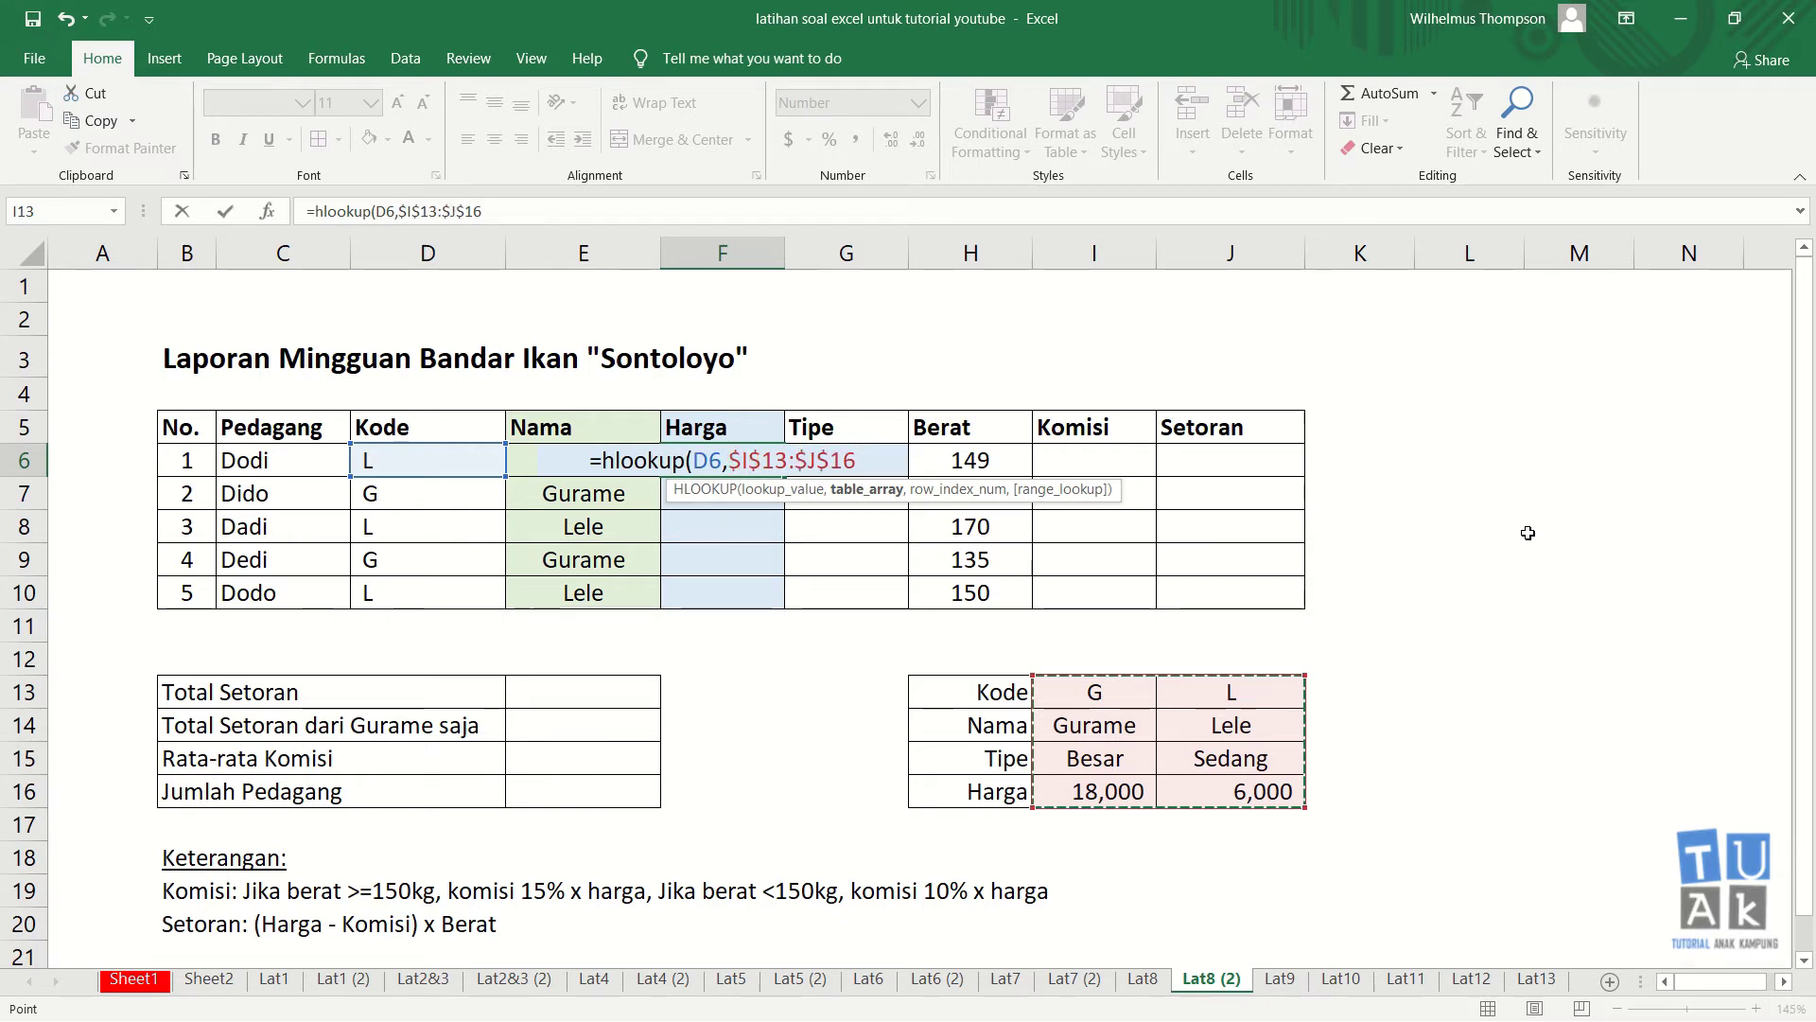
pyautogui.write(',')
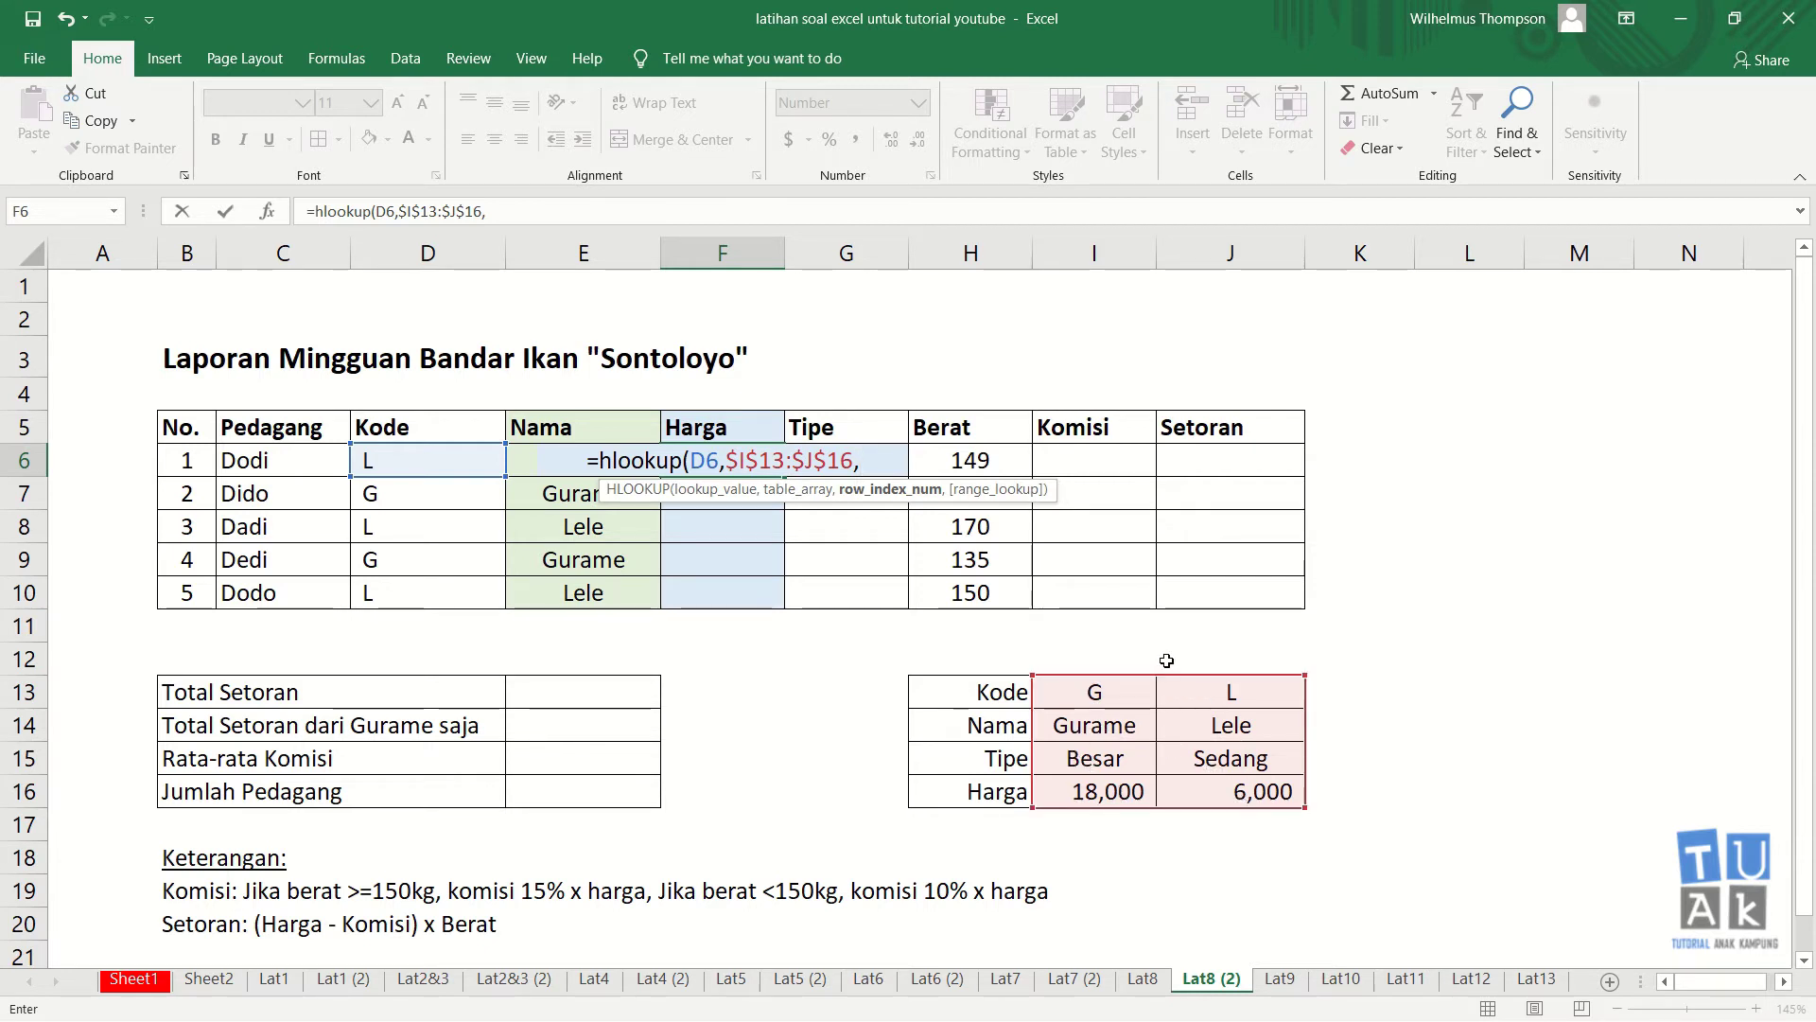
pyautogui.write('4')
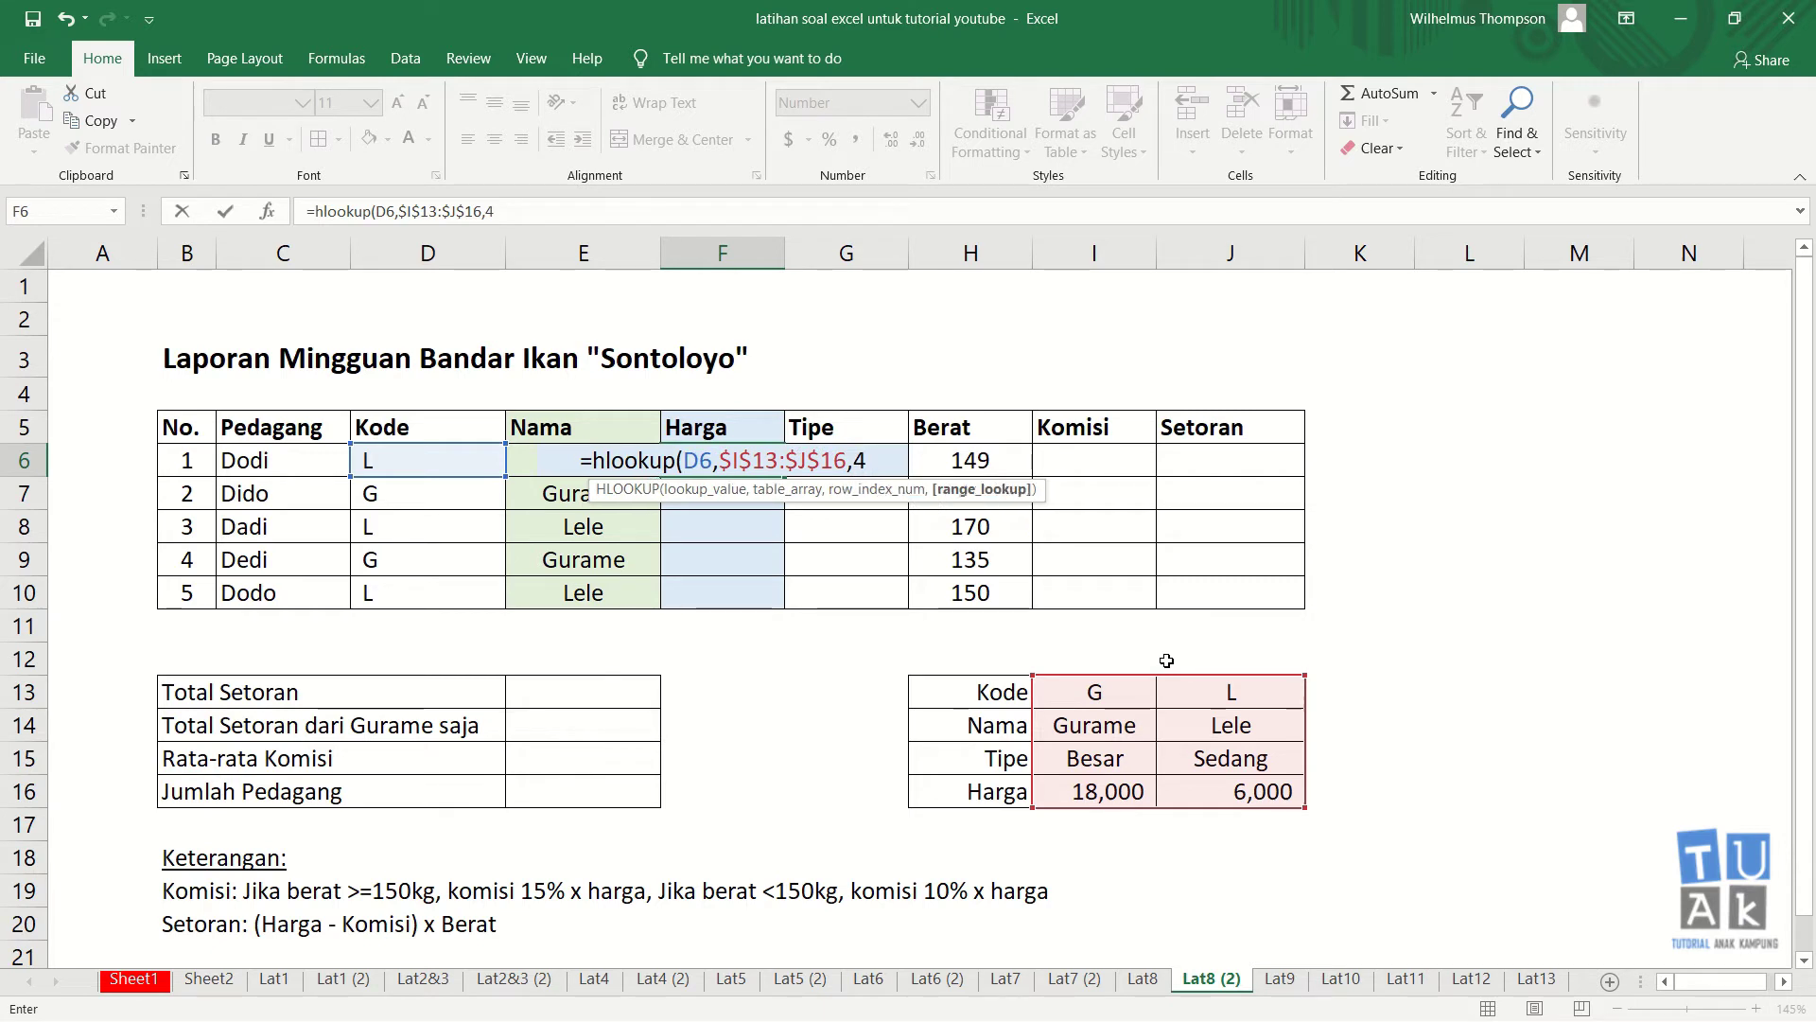
pyautogui.write(',0)')
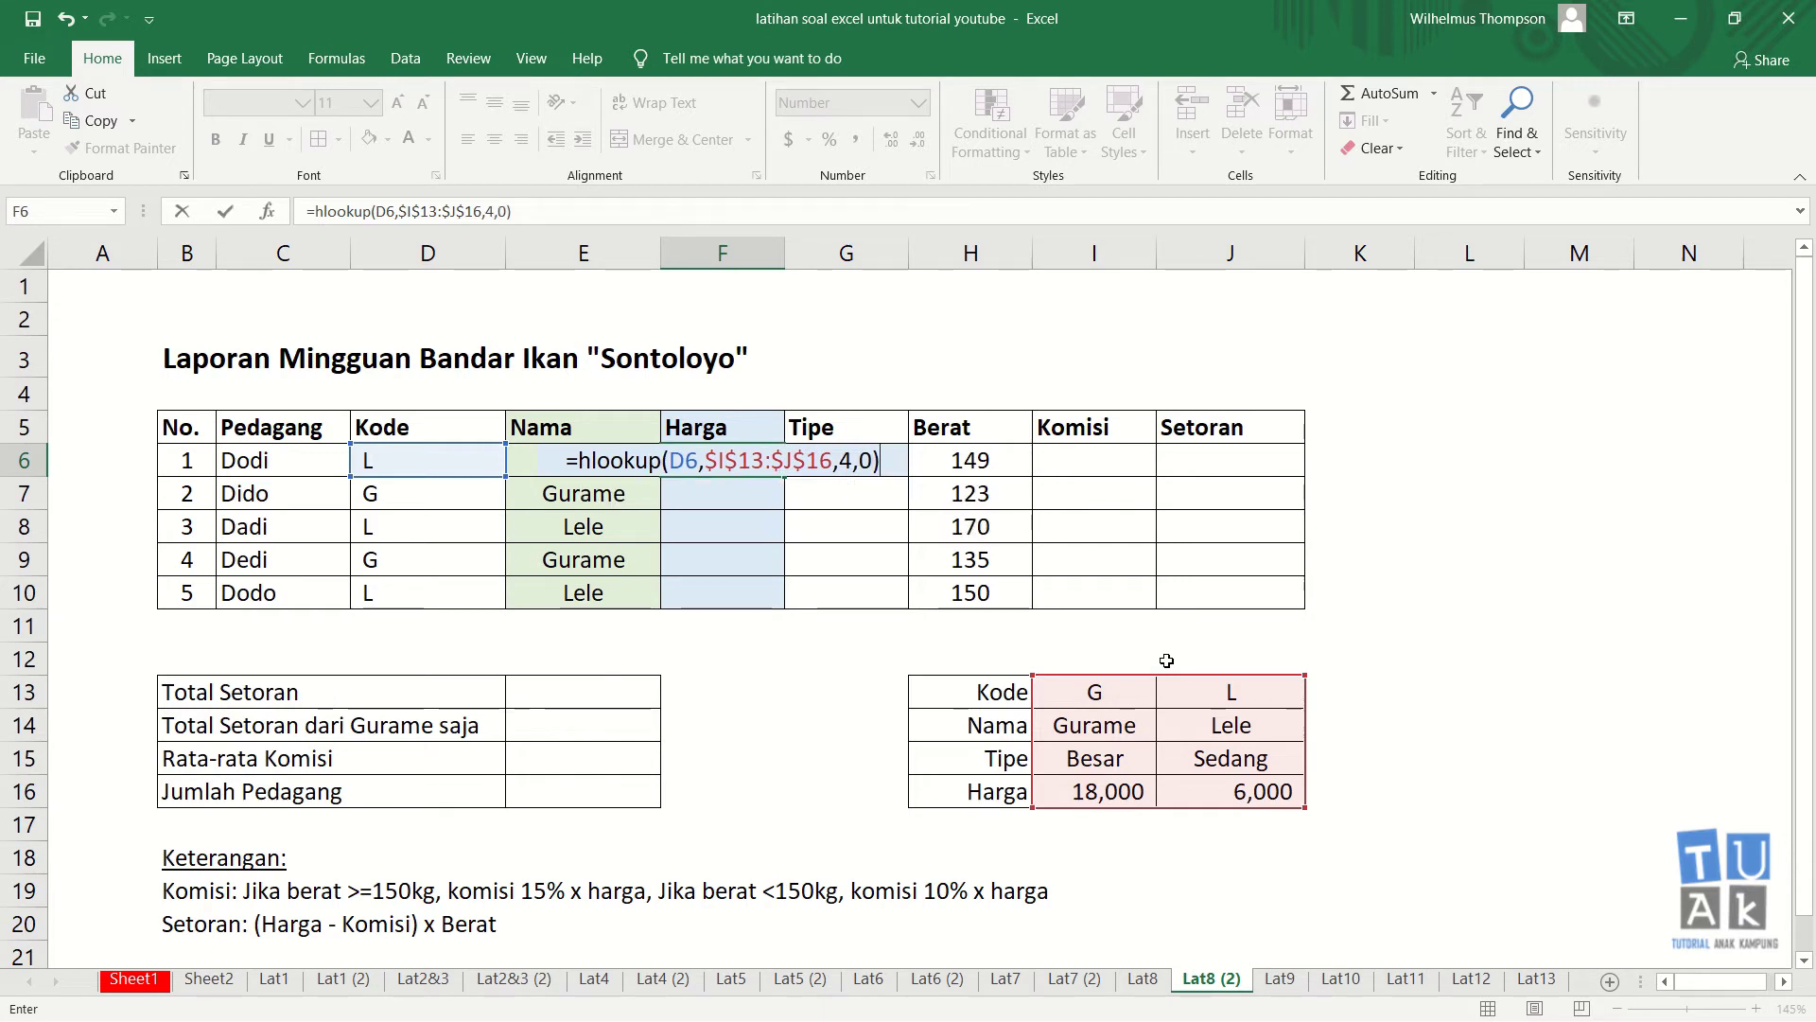
pyautogui.press('Return')
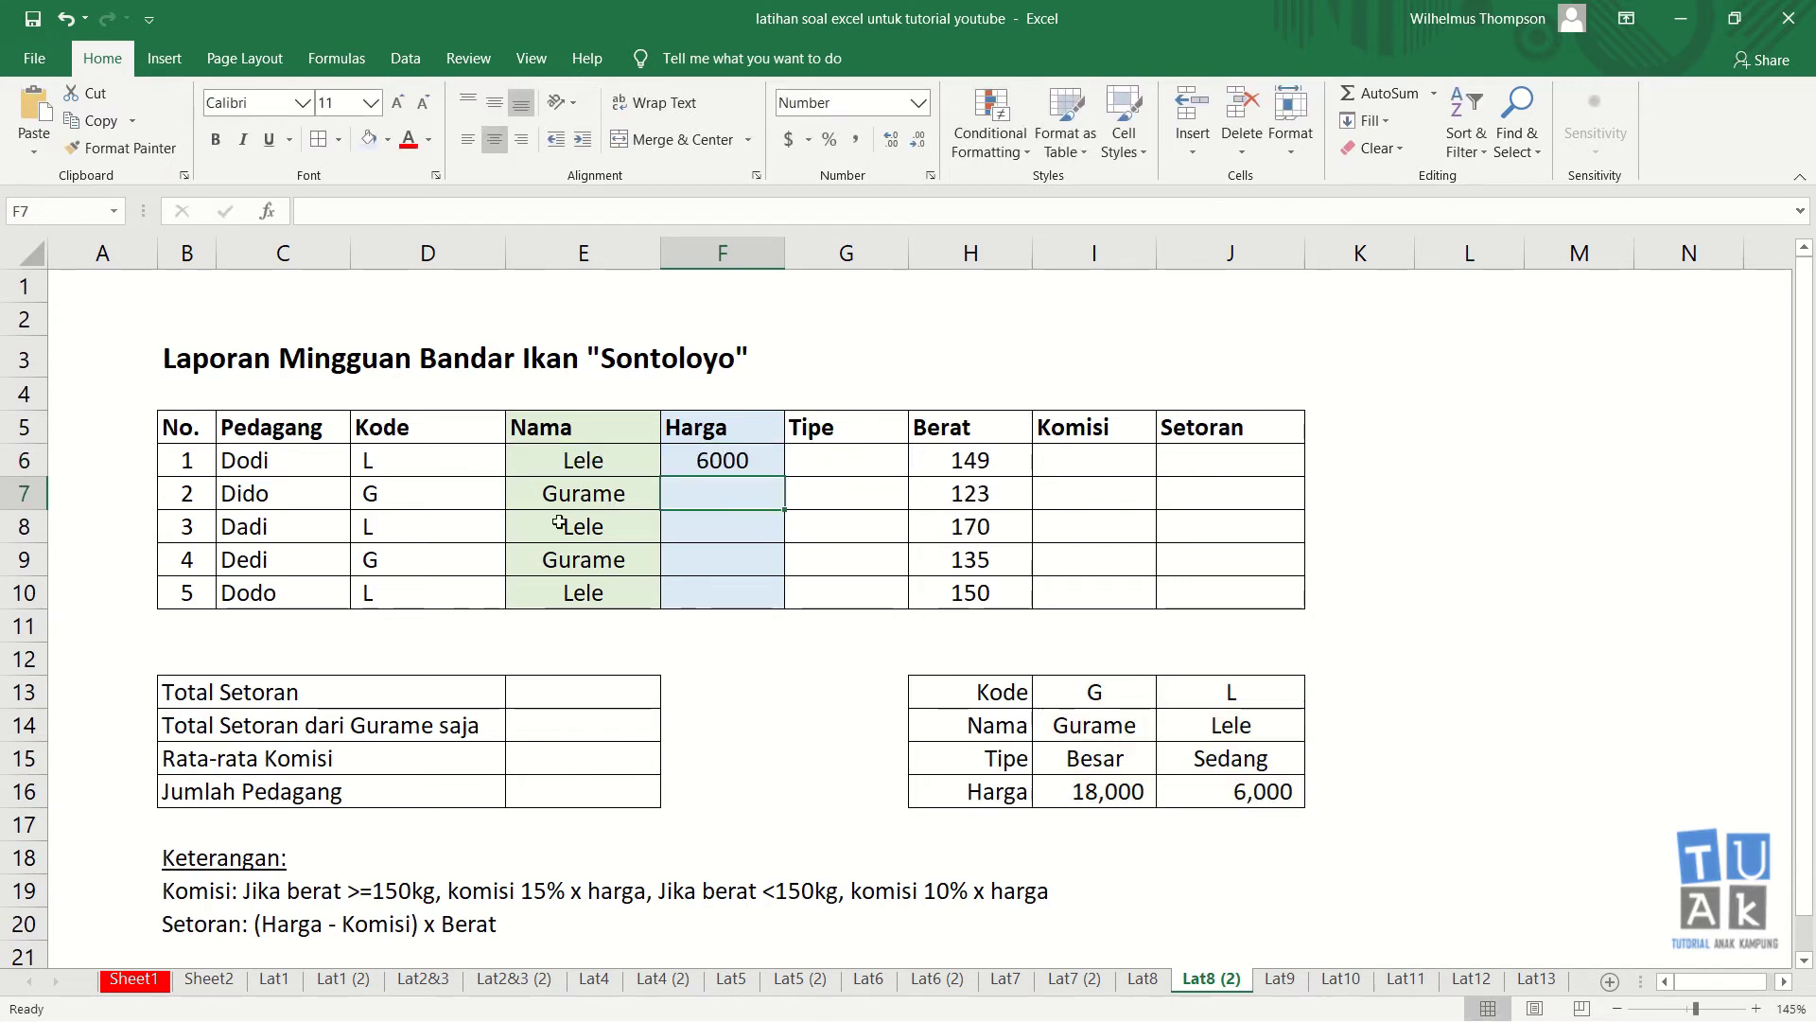
# - Try copying the lookup formula from F6 down through F10, and clear the copies in F7:F10
pyautogui.click(406, 469)
pyautogui.click(705, 469)
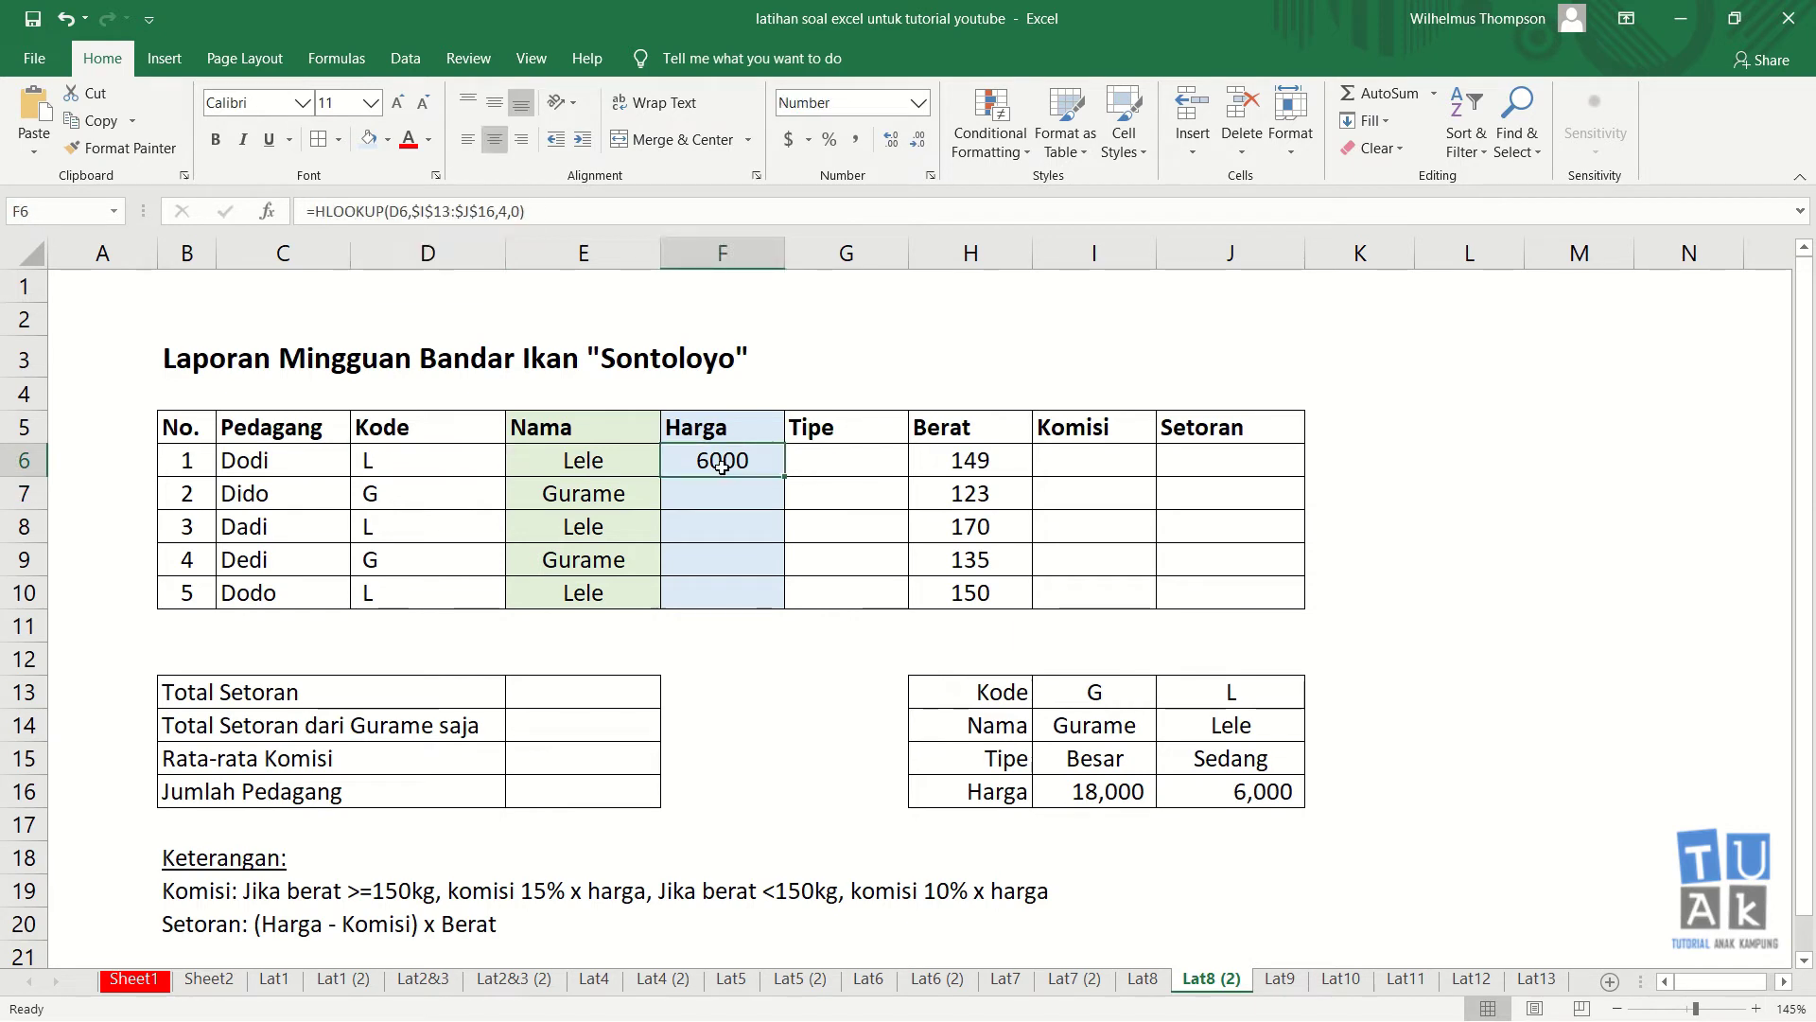
pyautogui.click(1267, 791)
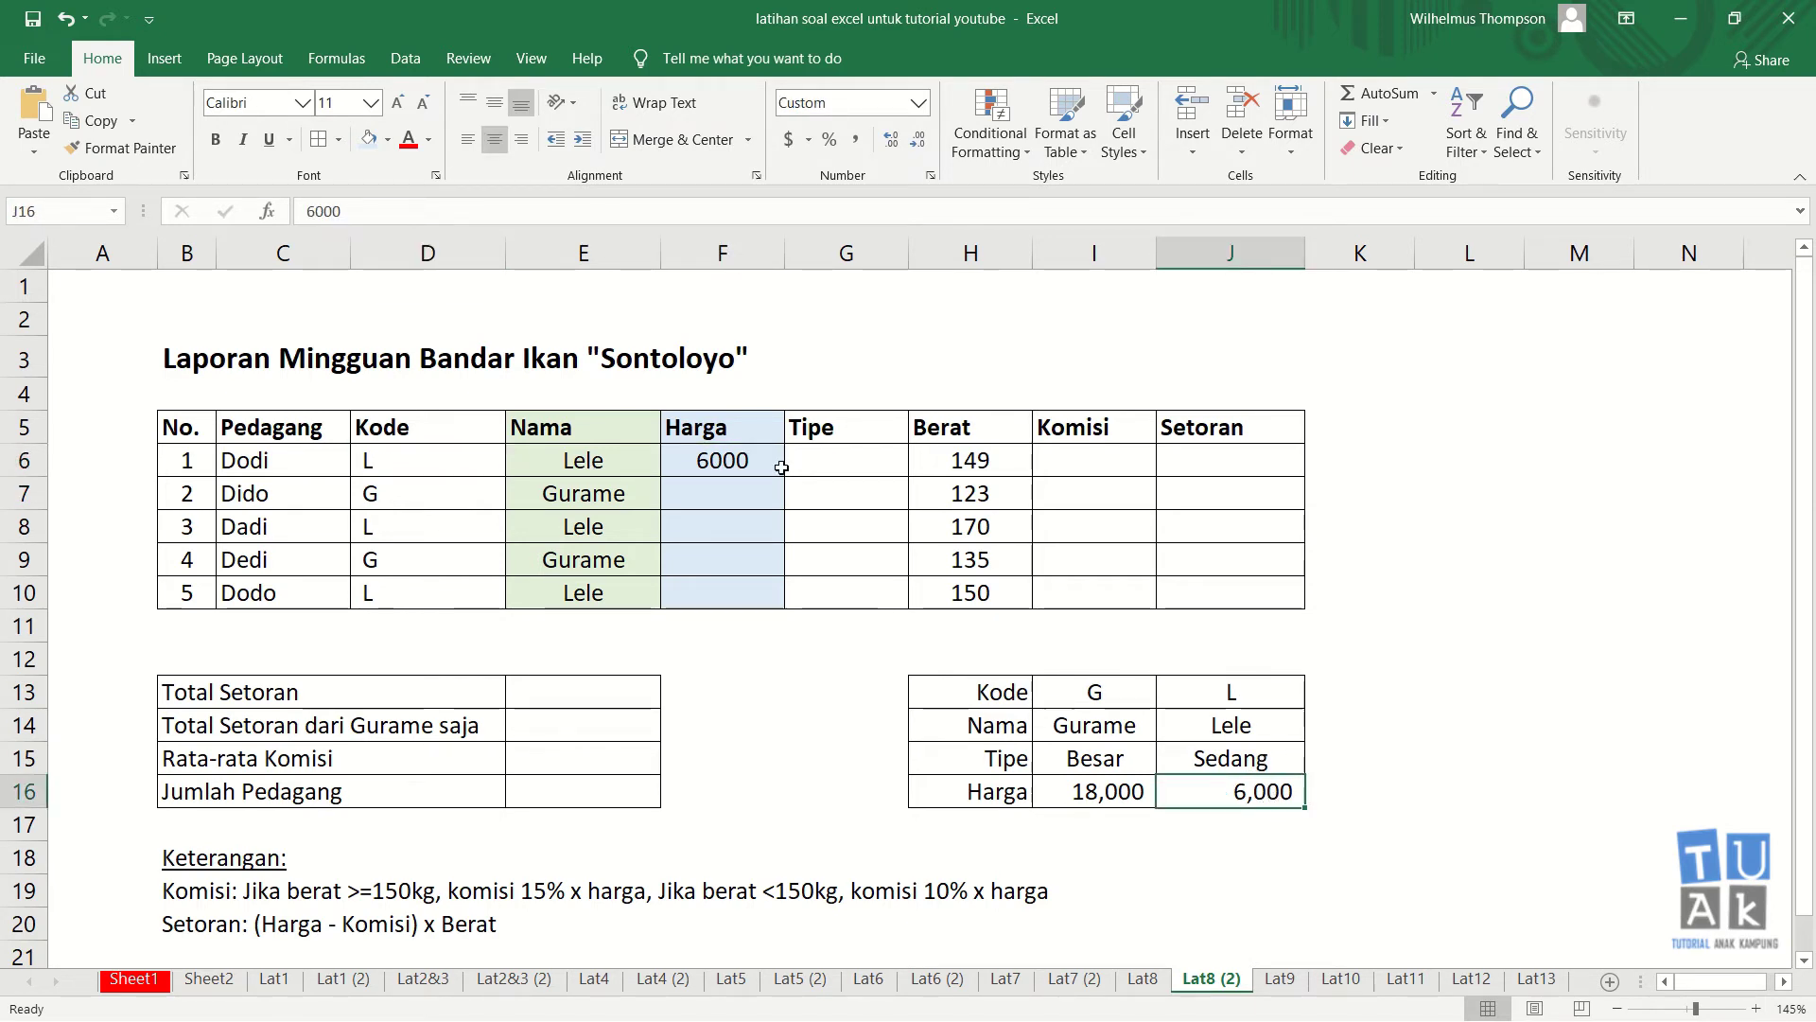
pyautogui.click(743, 484)
pyautogui.click(756, 462)
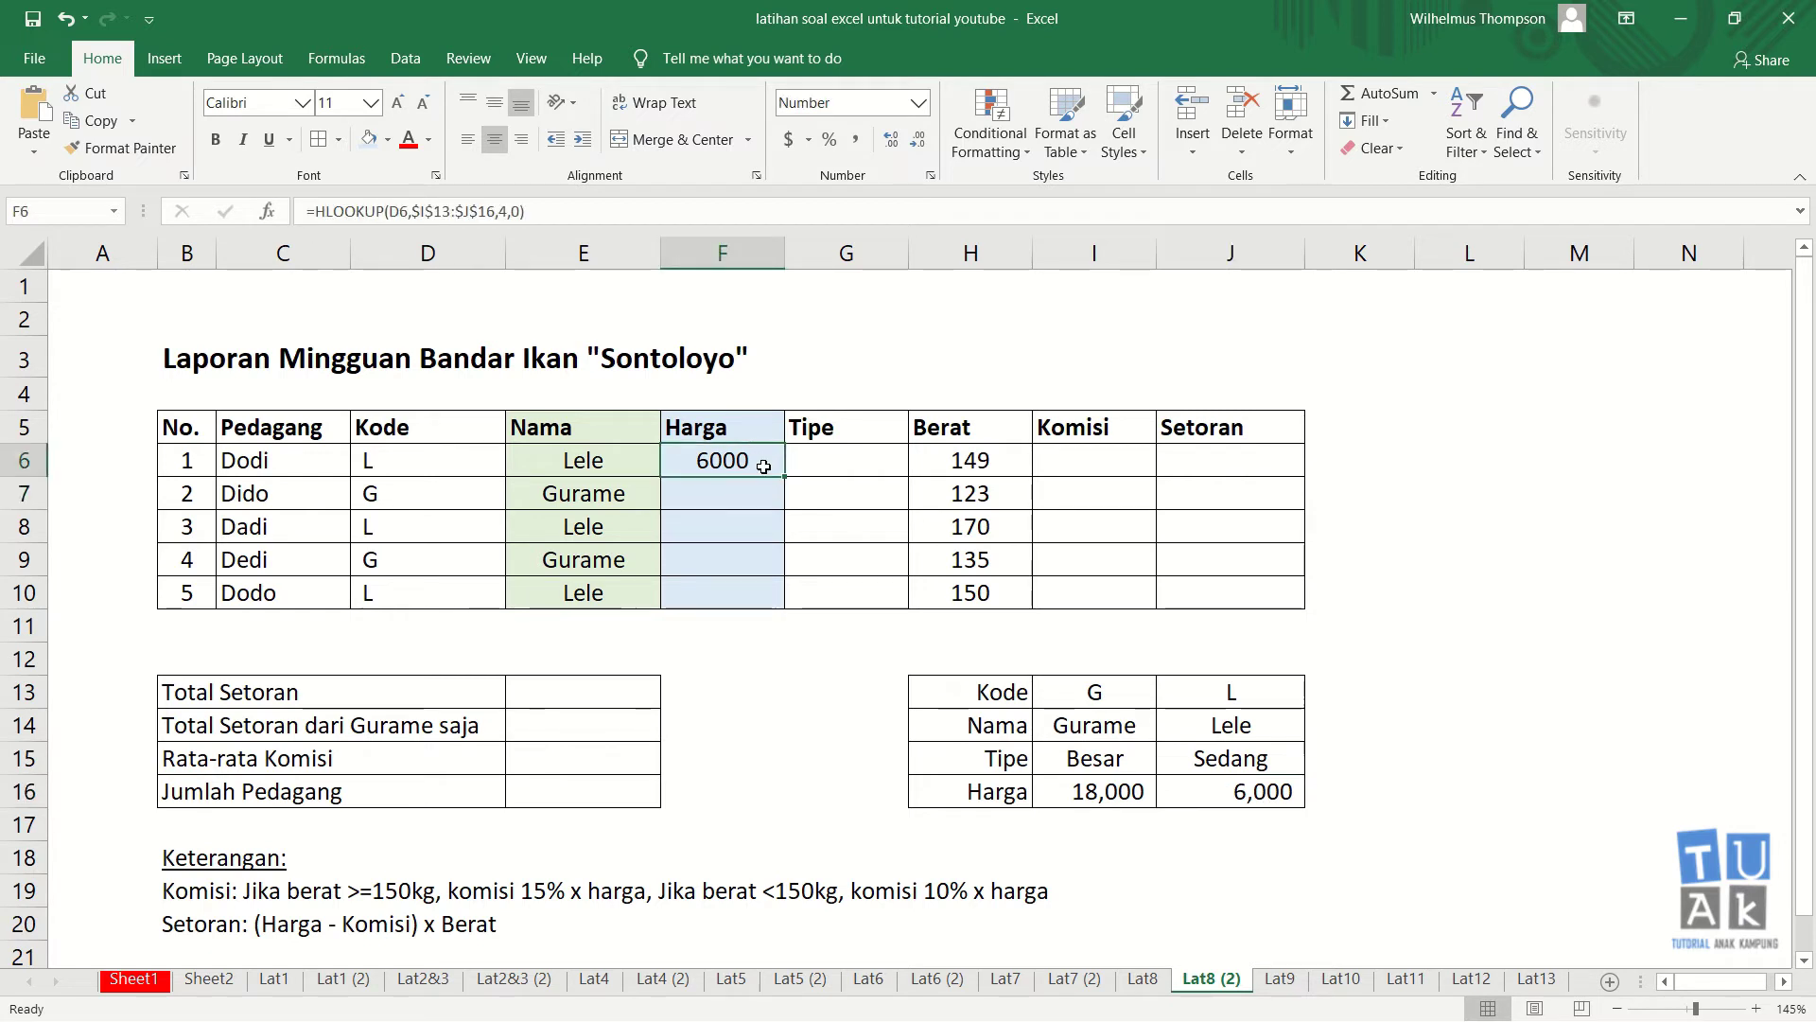
pyautogui.moveTo(785, 481); pyautogui.dragTo(784, 604)
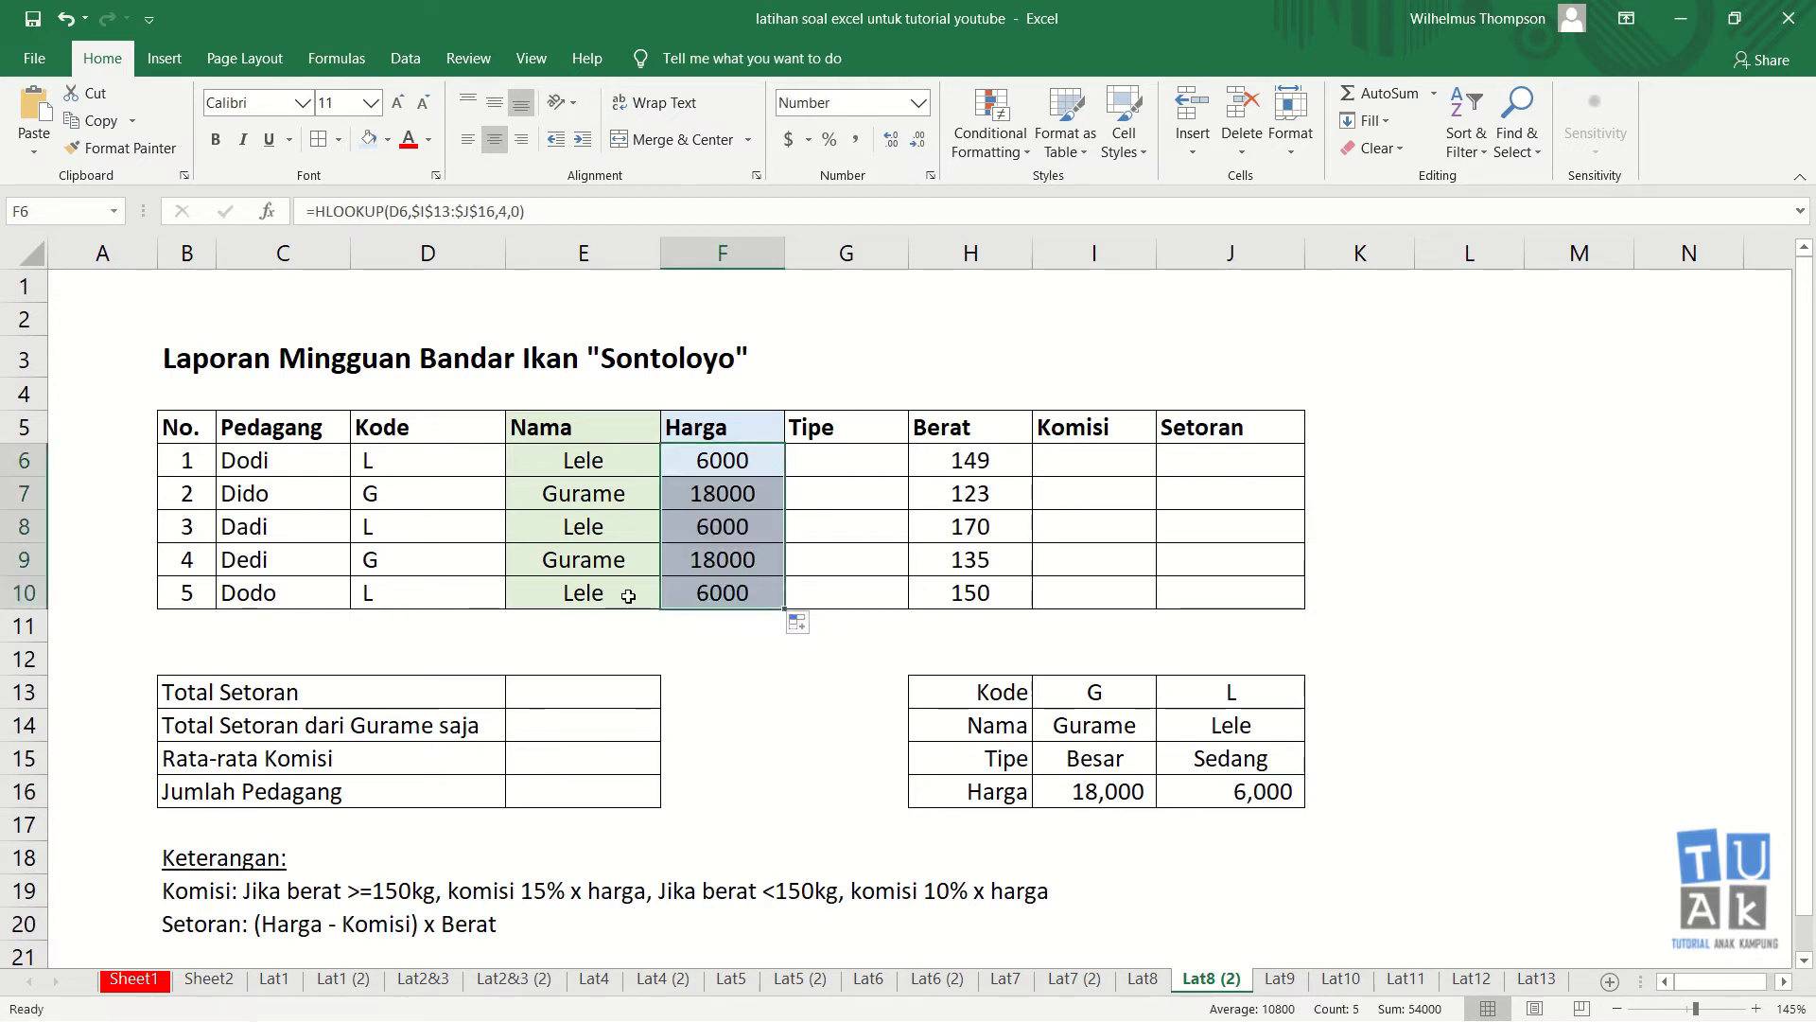
pyautogui.click(704, 566)
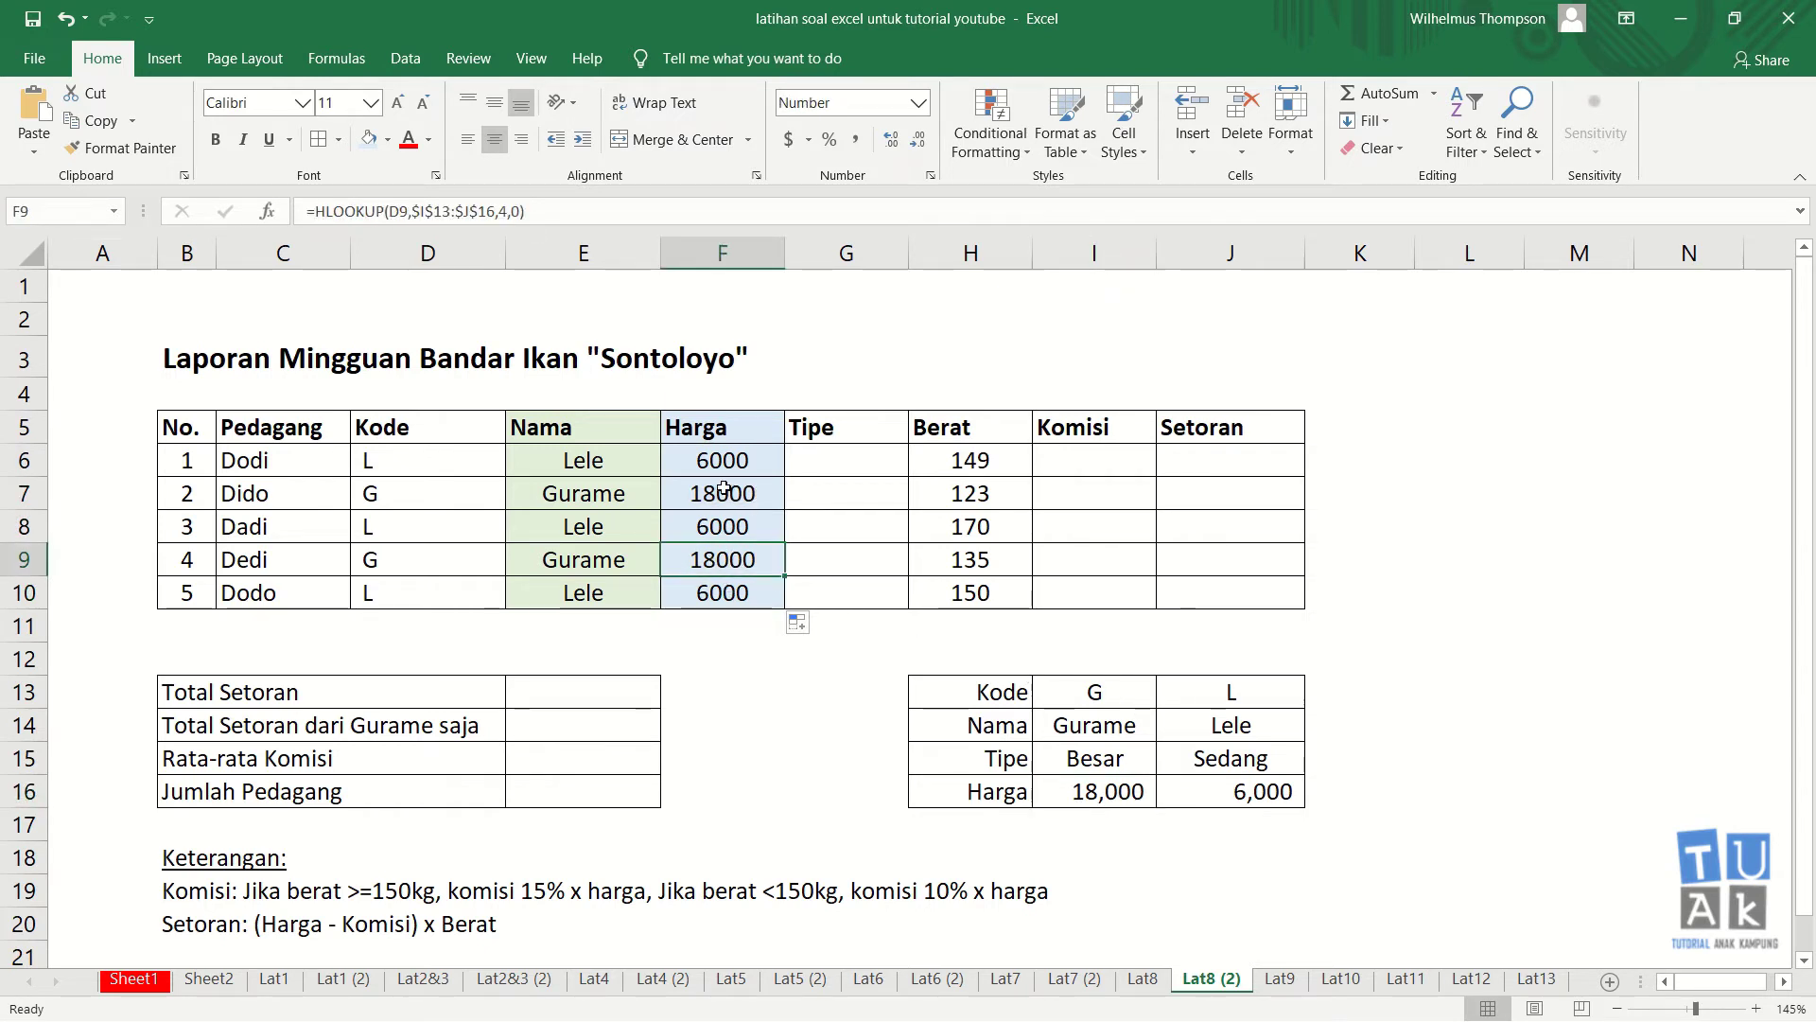
pyautogui.moveTo(732, 502); pyautogui.dragTo(748, 589)
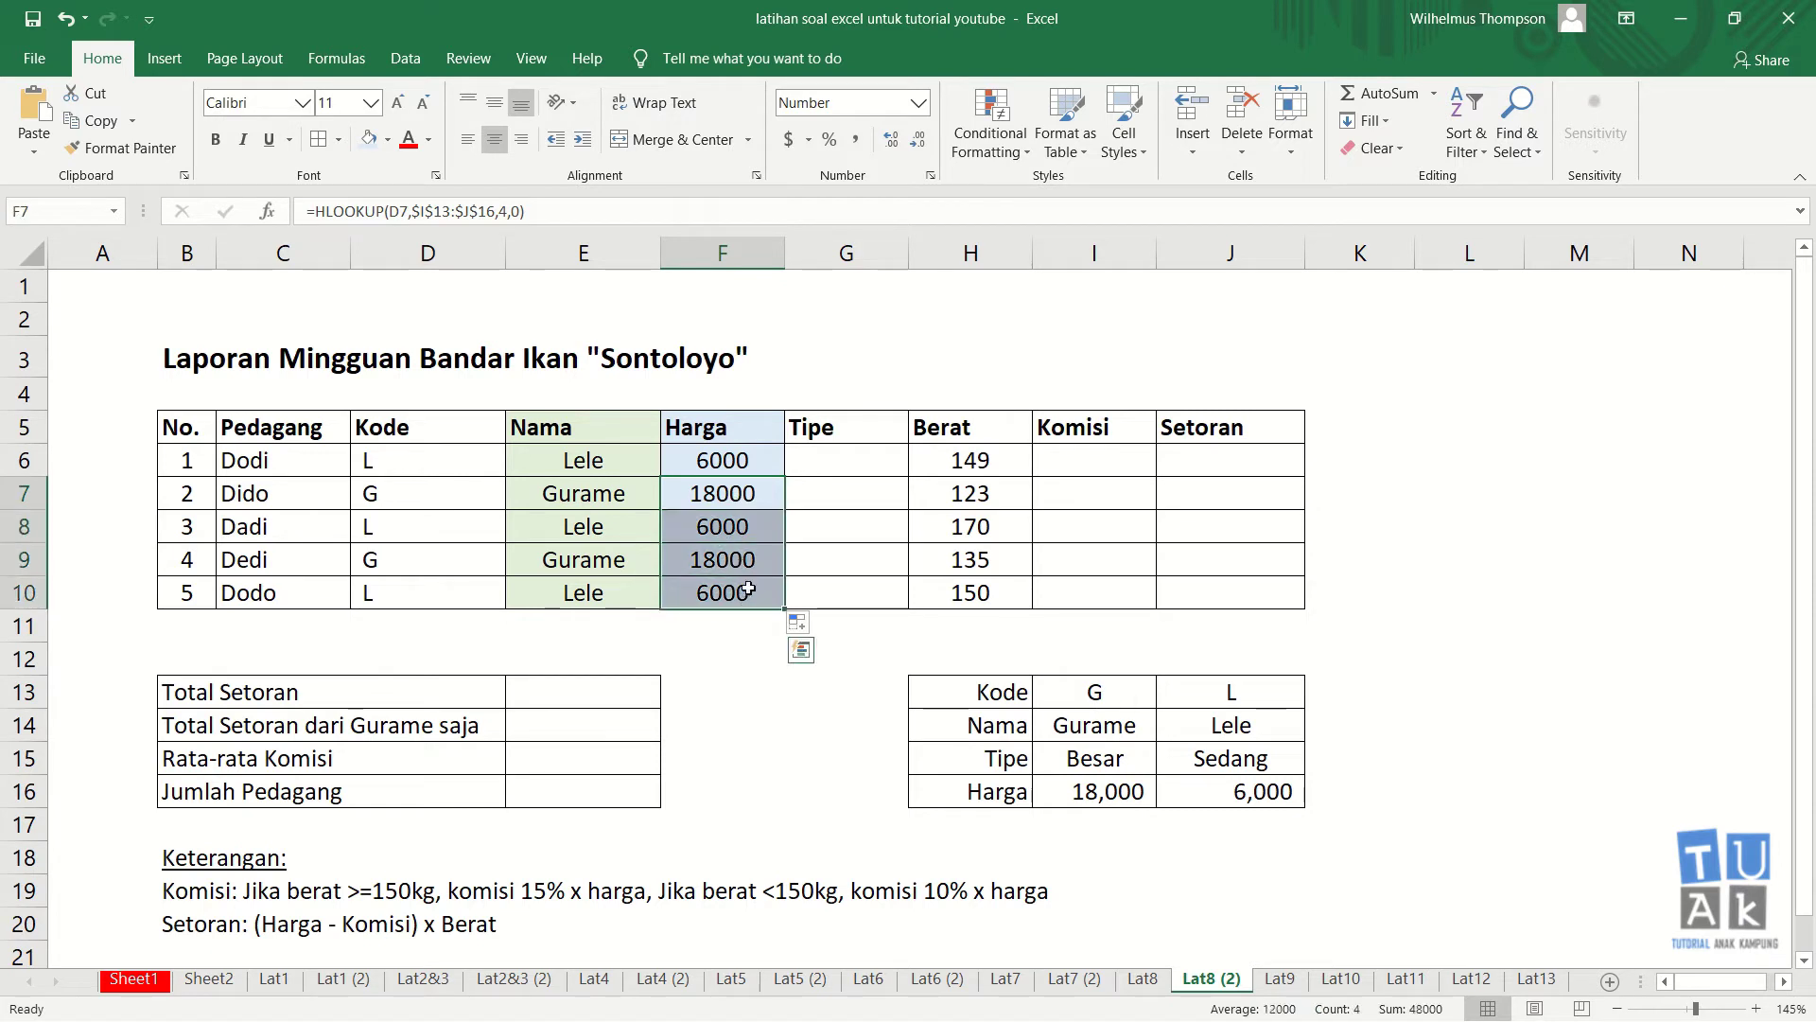
pyautogui.press('Delete')
# - Enter =HLOOKUP(D7,$I$13:$J$16,4,0) in F7 to return the Harga for the second row's Kode
pyautogui.click(733, 493)
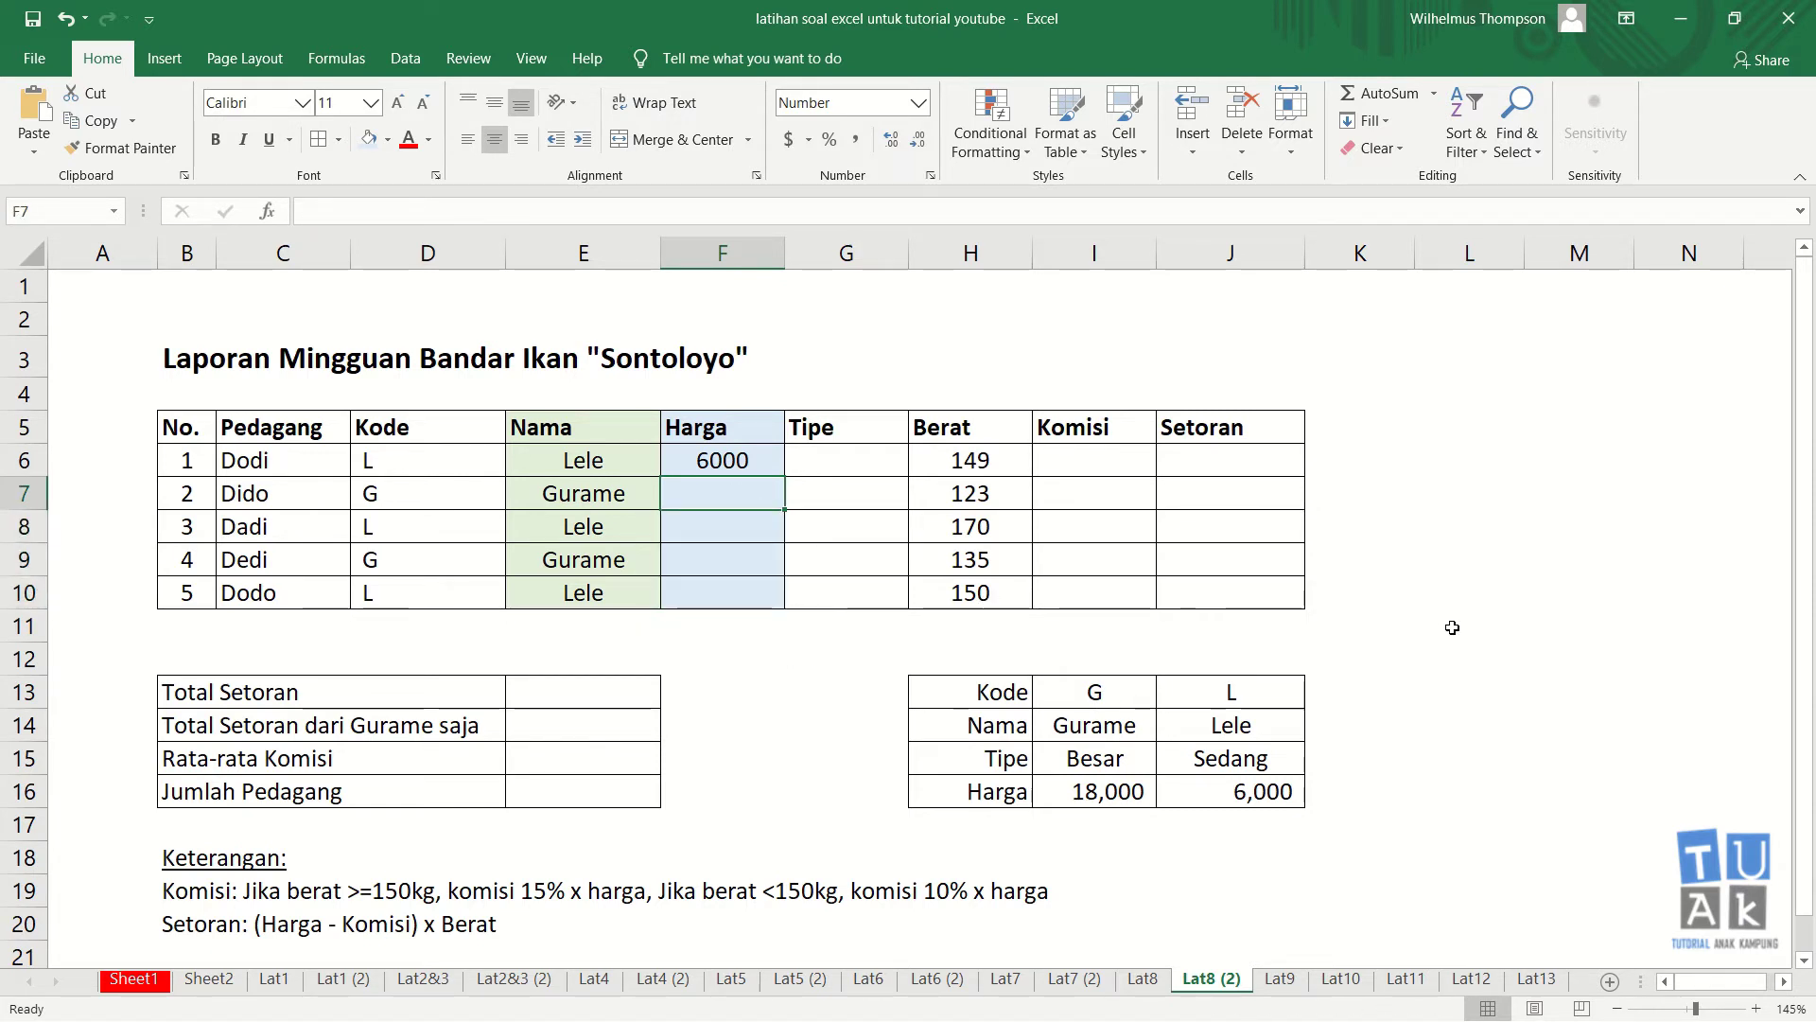
pyautogui.write('=')
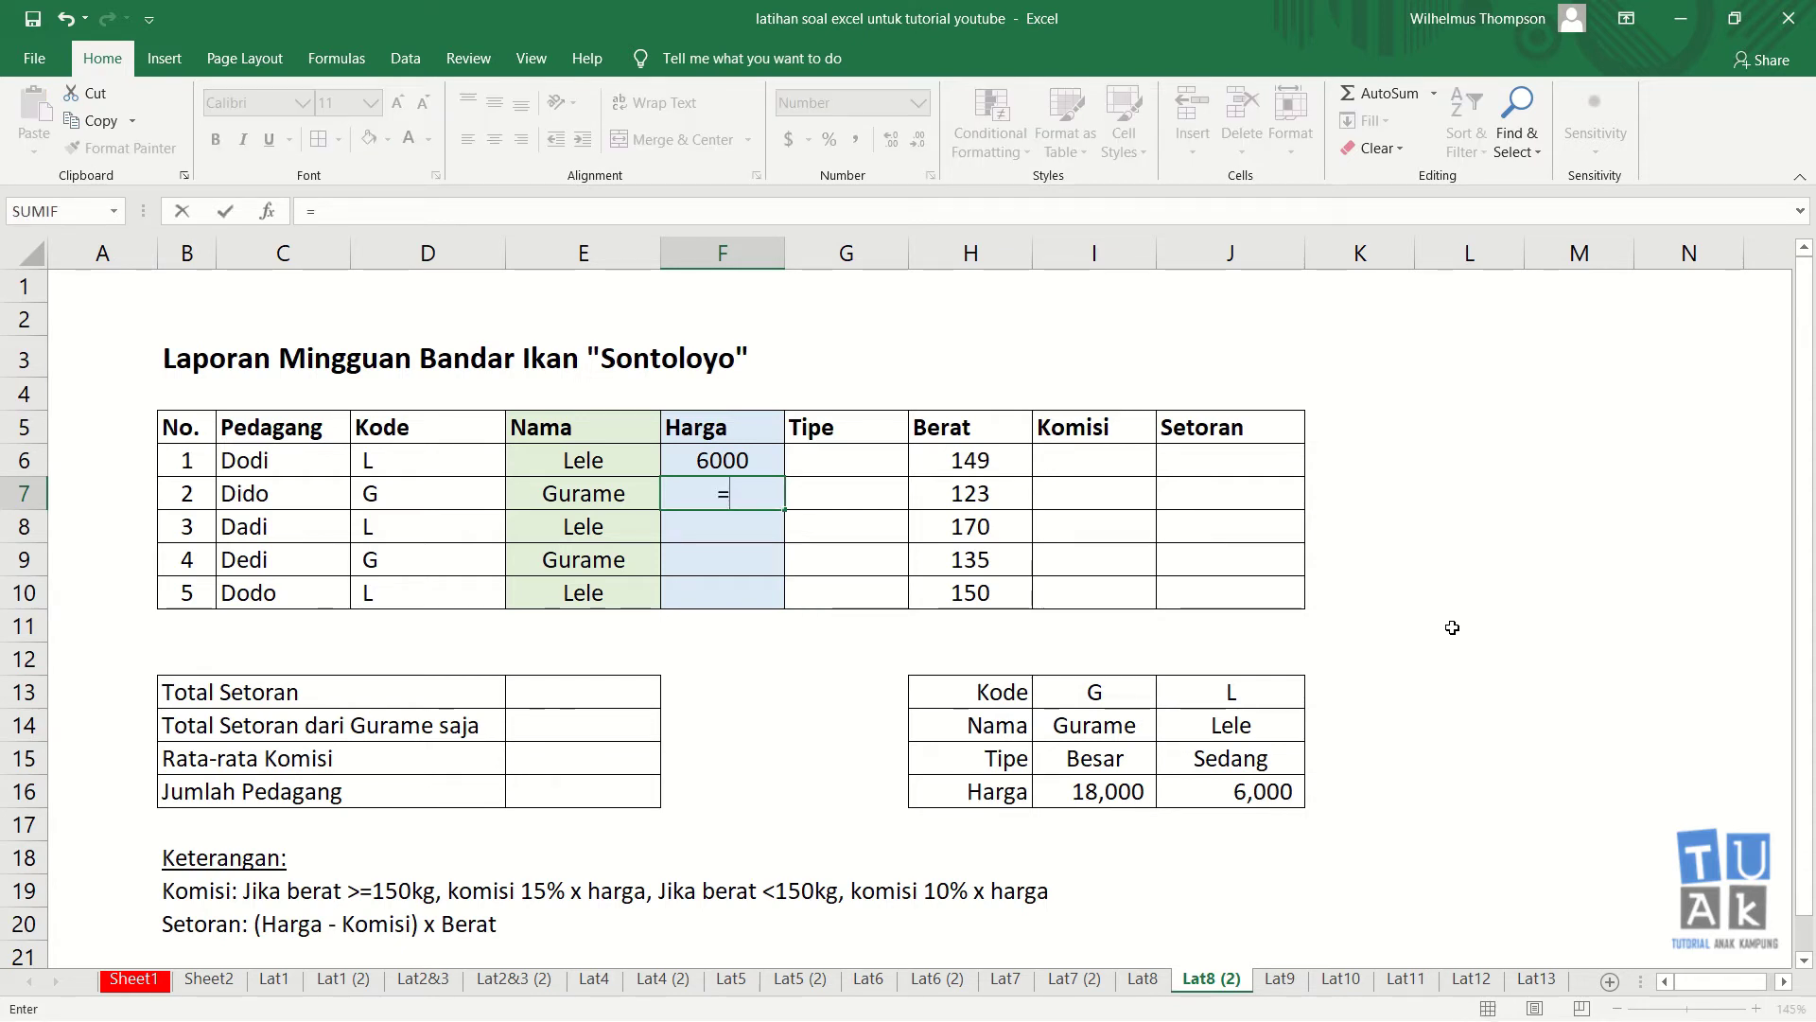
pyautogui.write('hlookup')
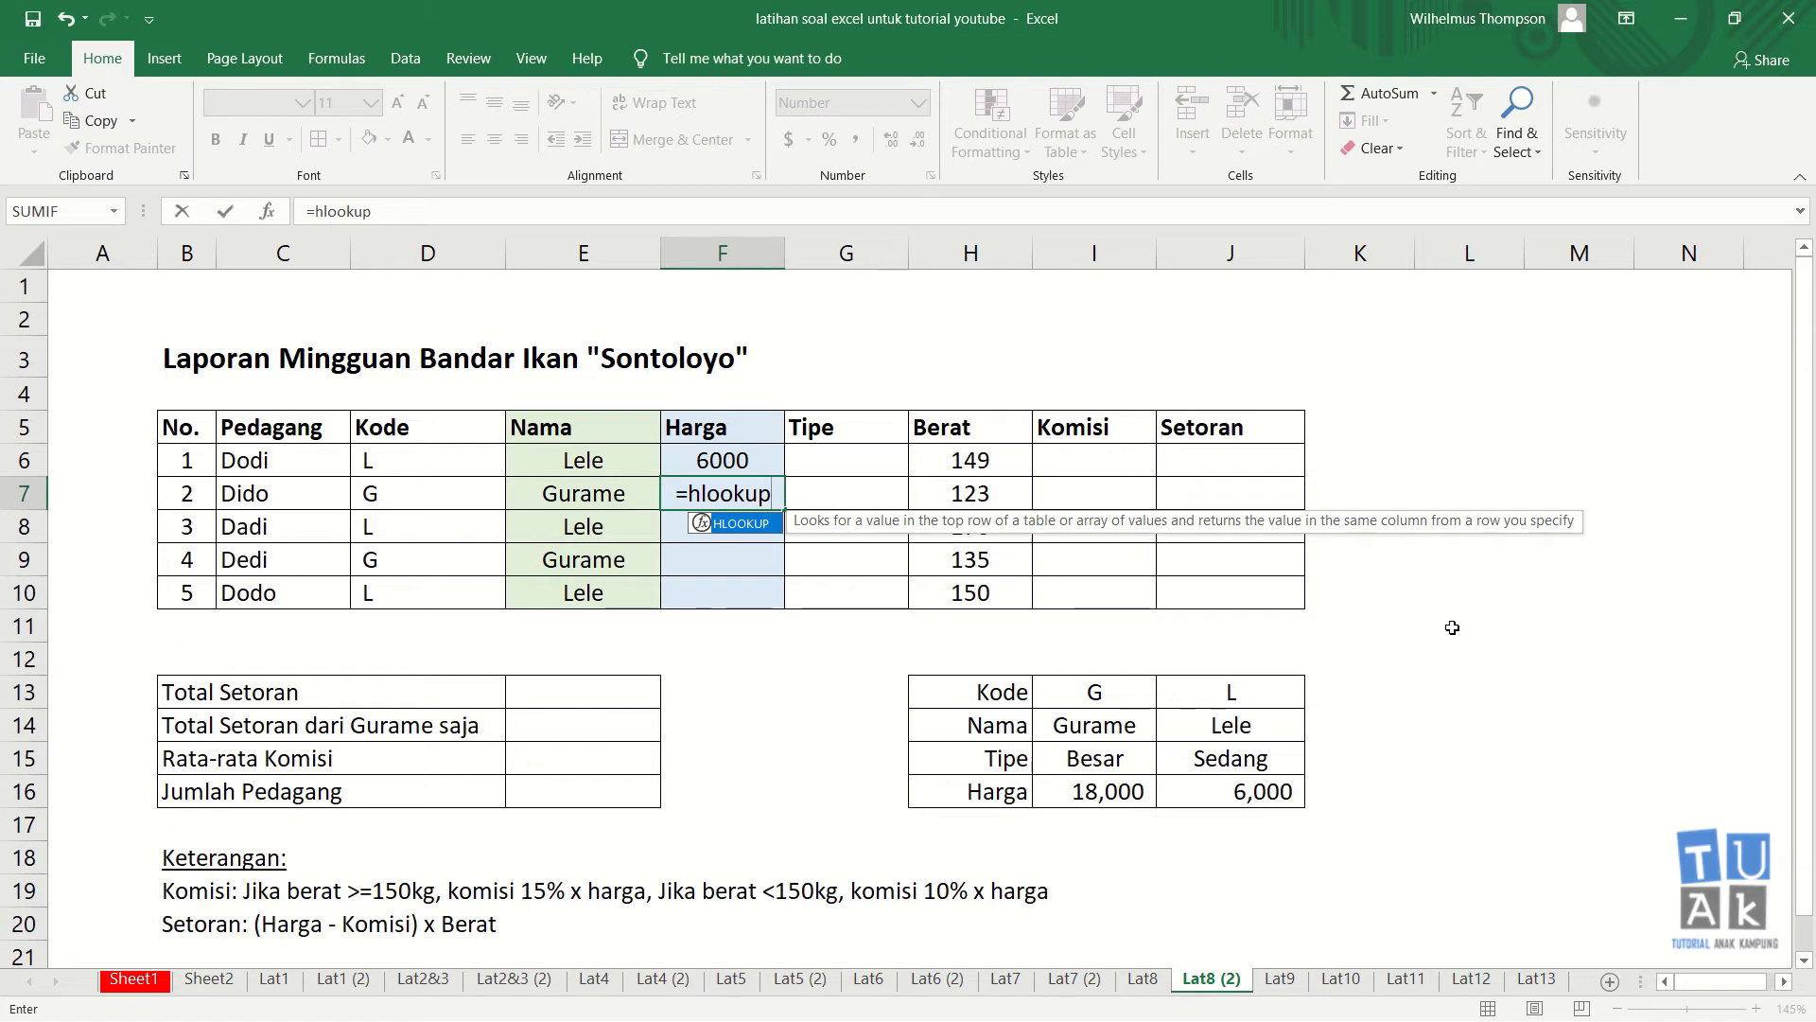
pyautogui.write('(')
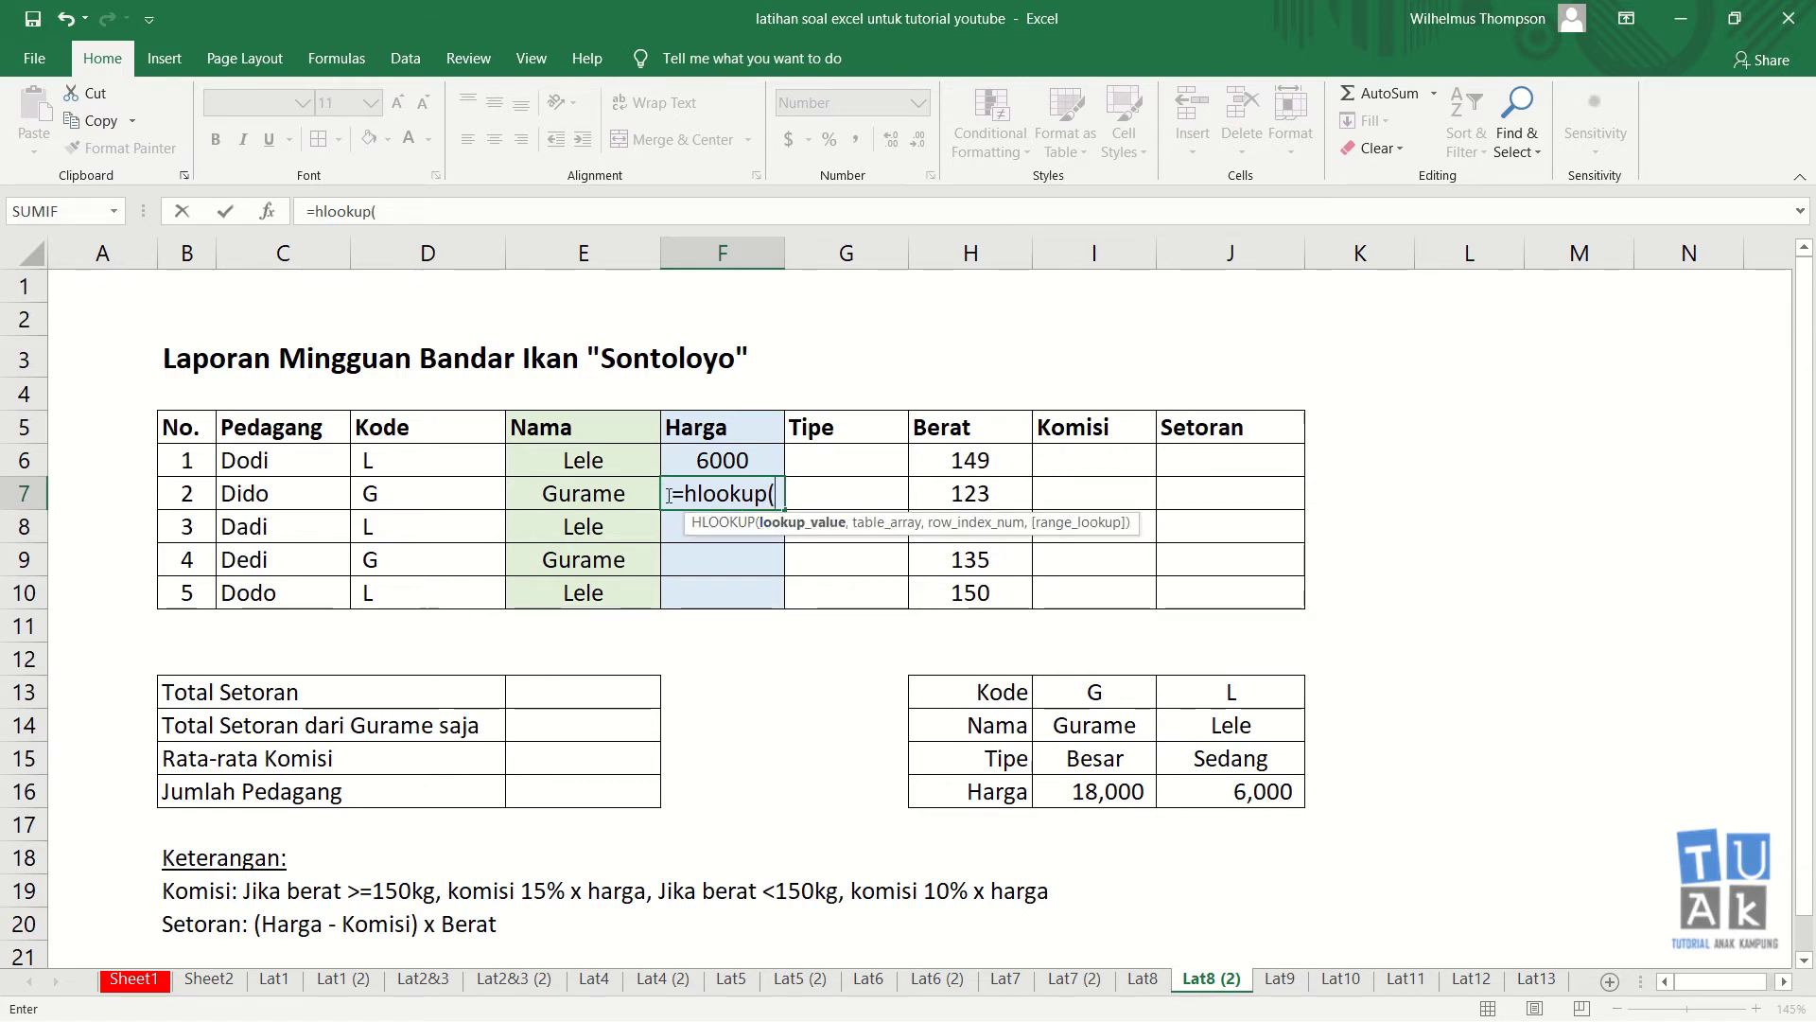
pyautogui.click(427, 493)
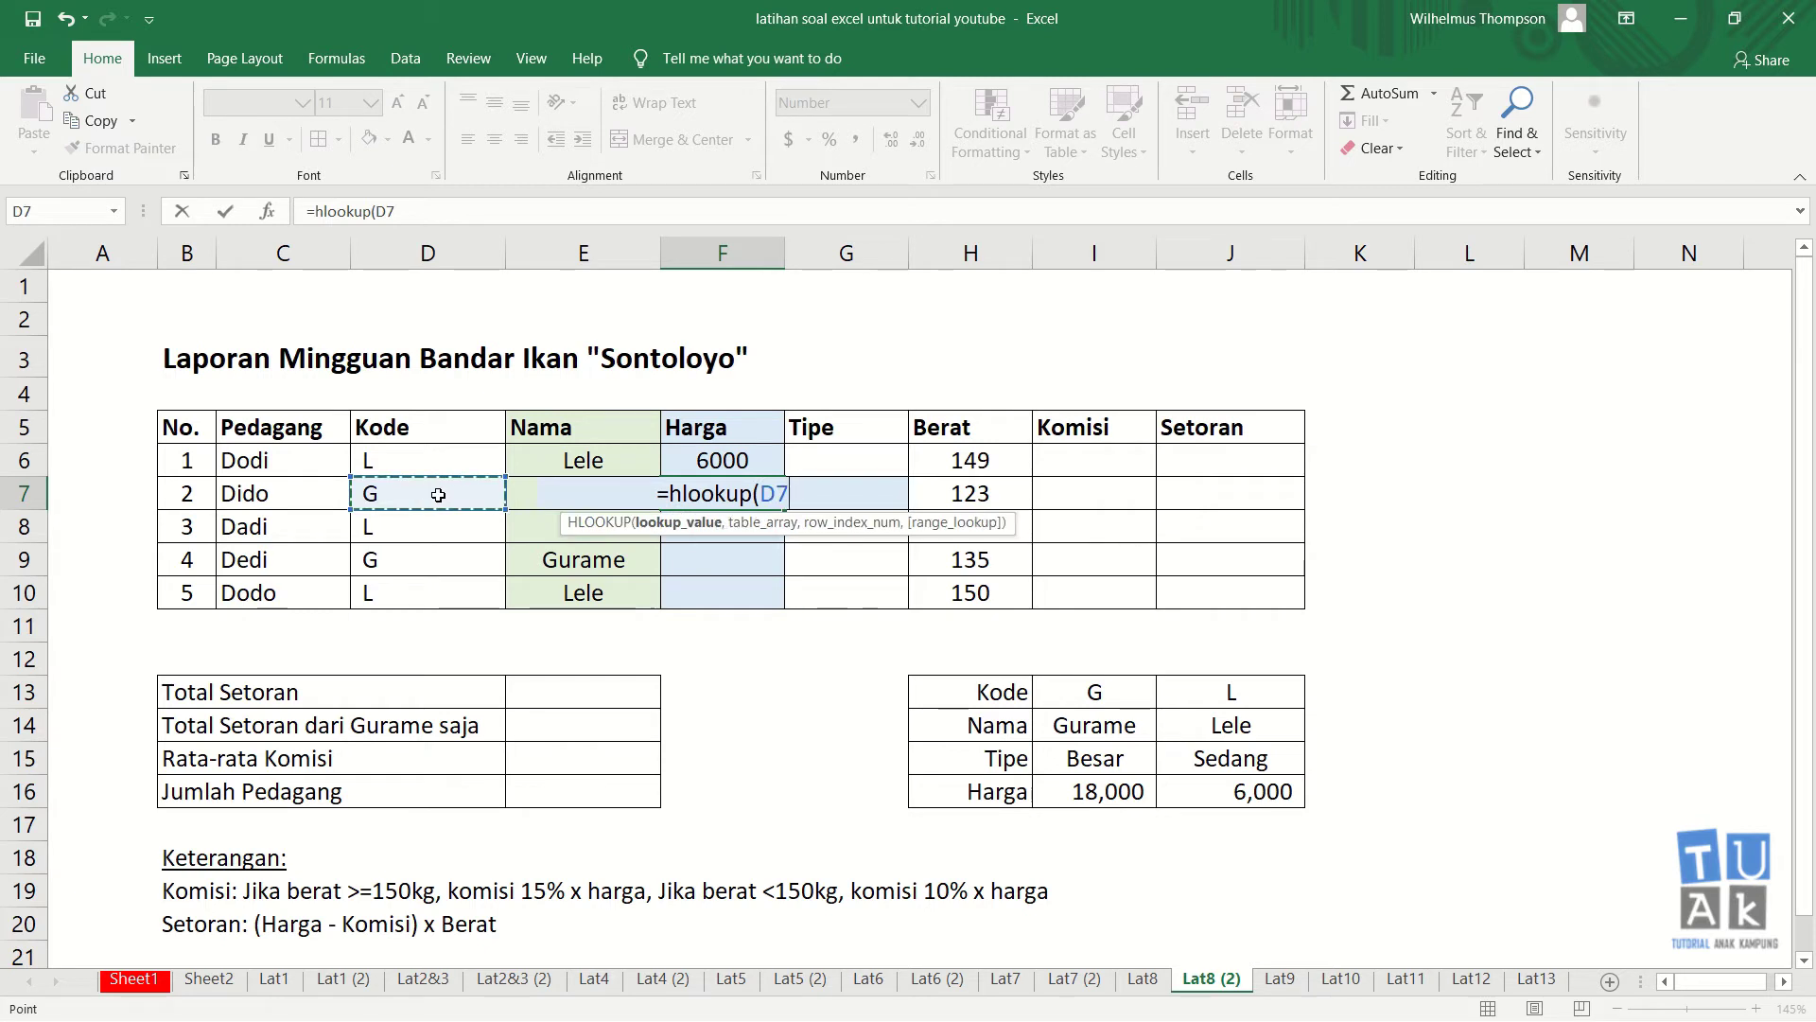
pyautogui.write(',')
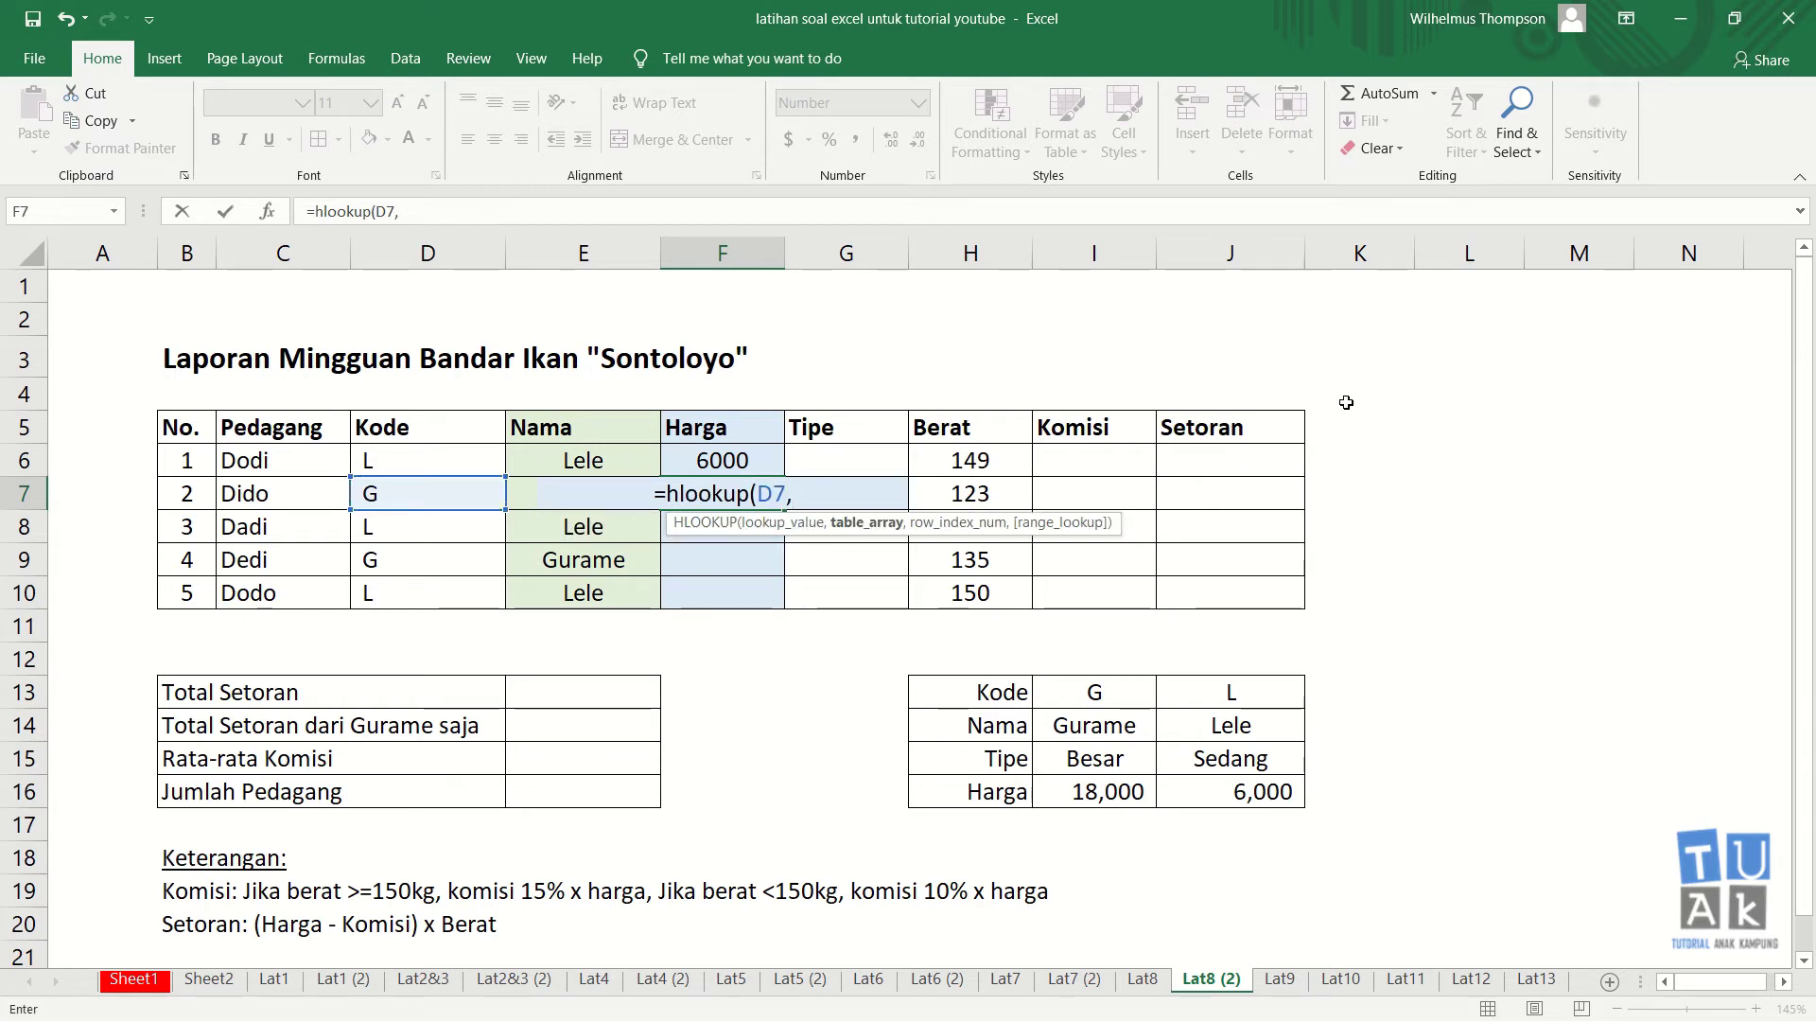
pyautogui.moveTo(1096, 691); pyautogui.dragTo(1230, 792)
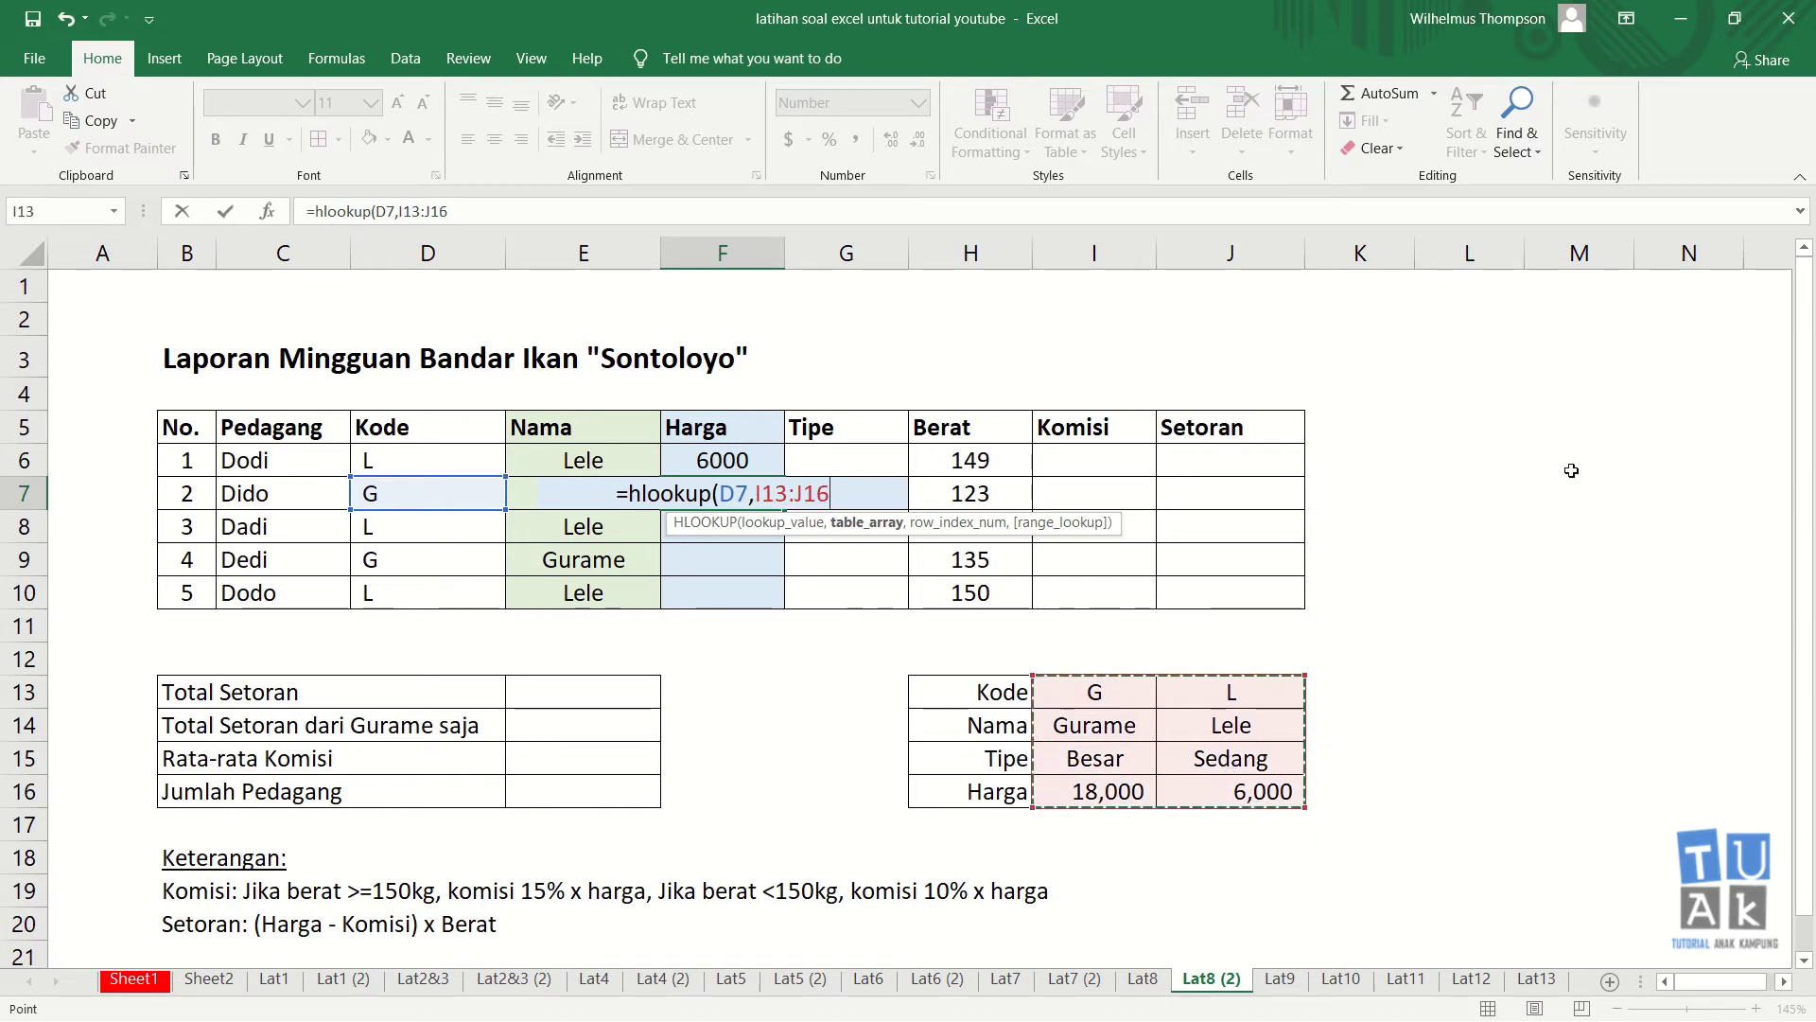
pyautogui.press('F4')
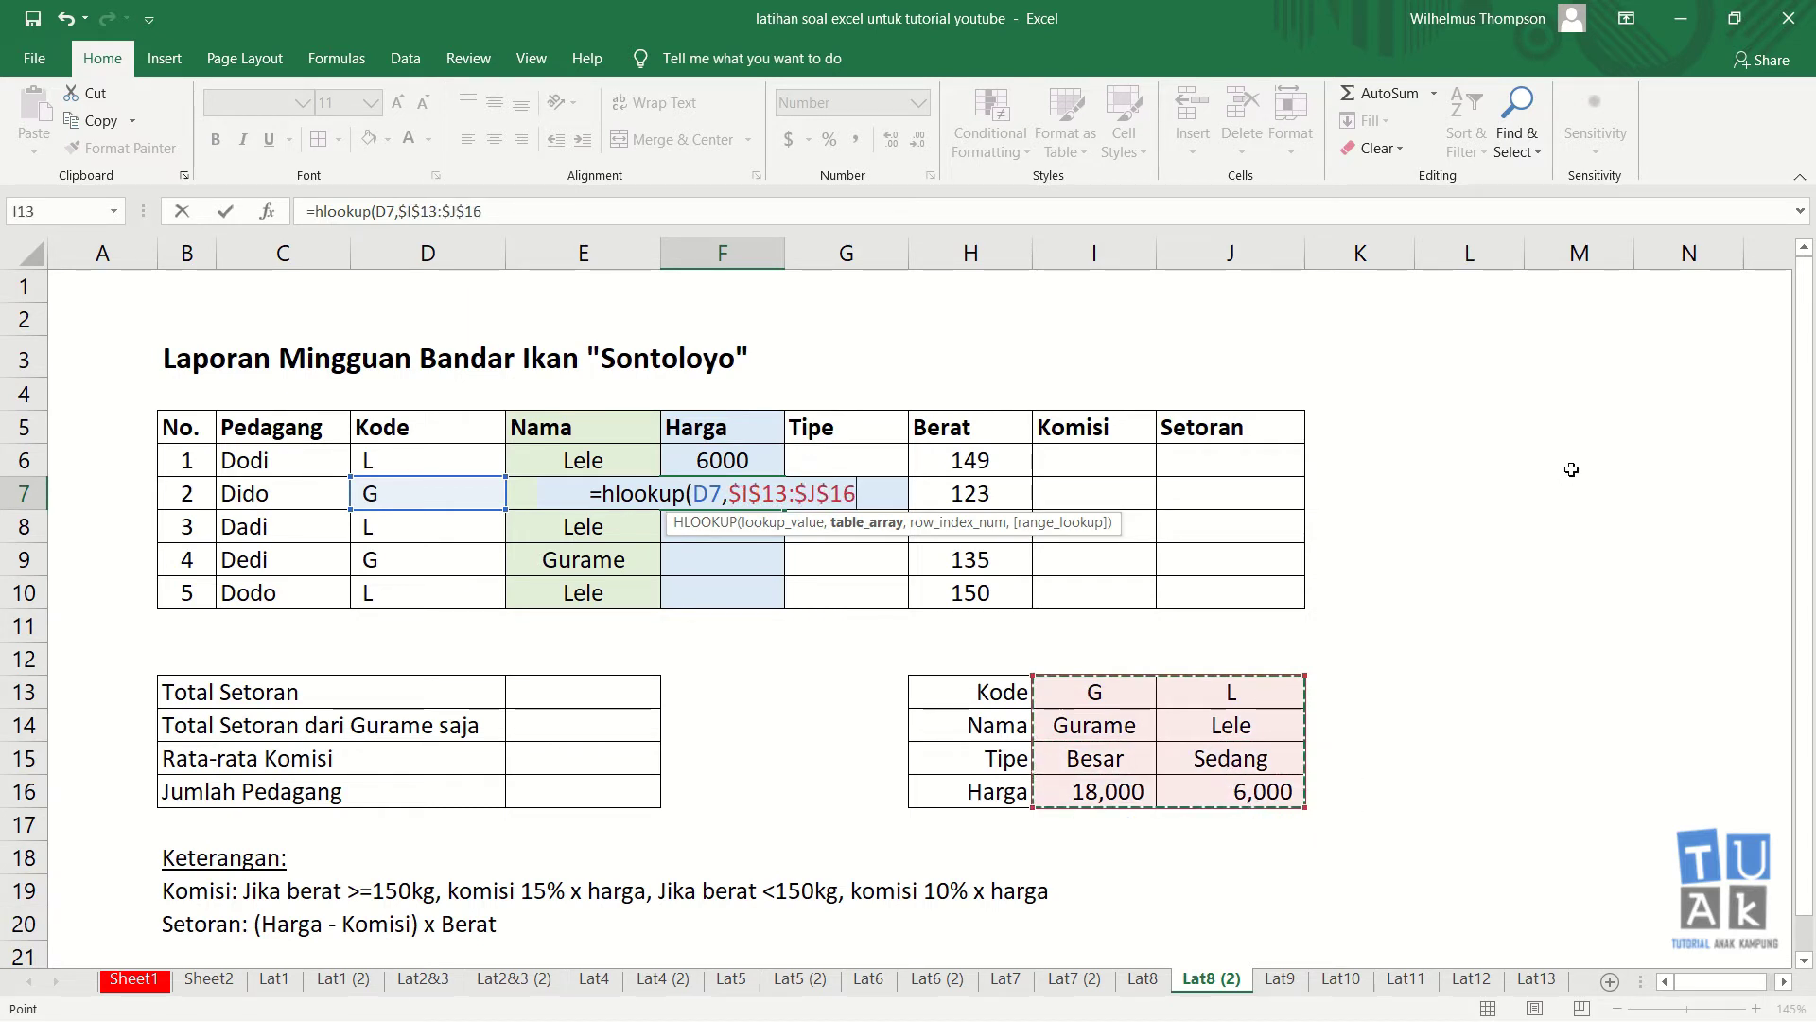
pyautogui.write(',')
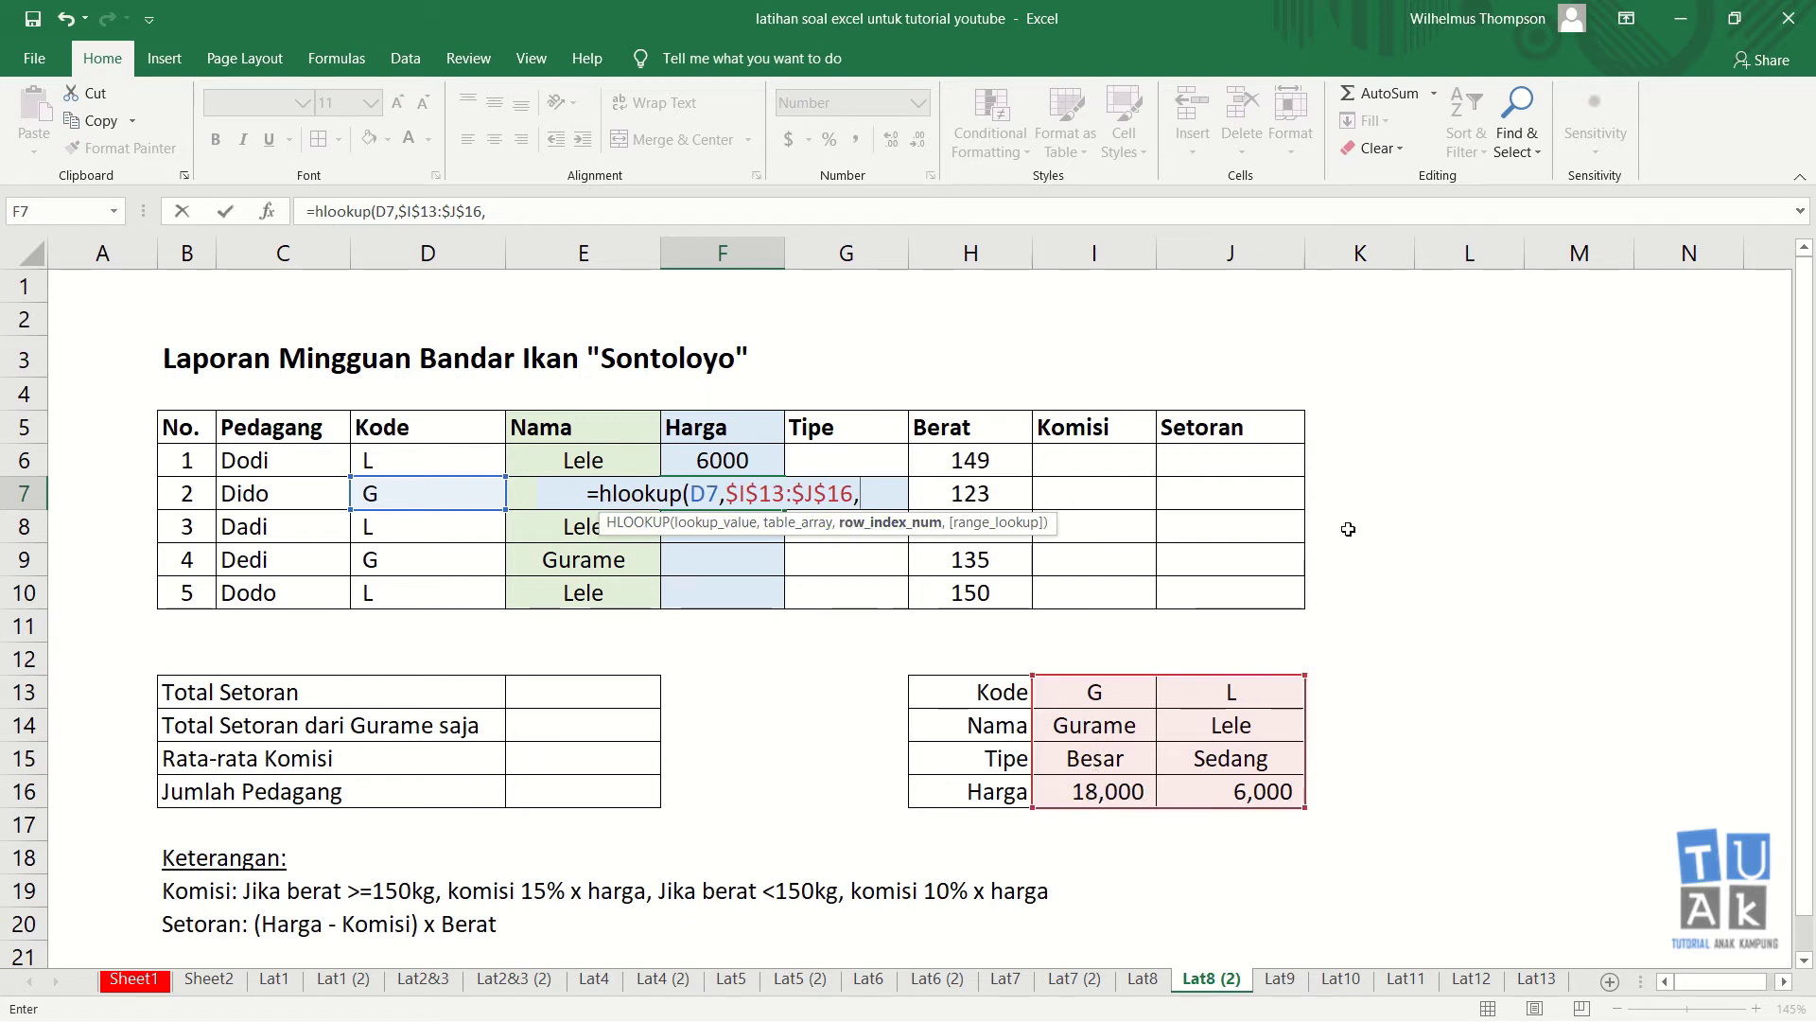
pyautogui.write('4')
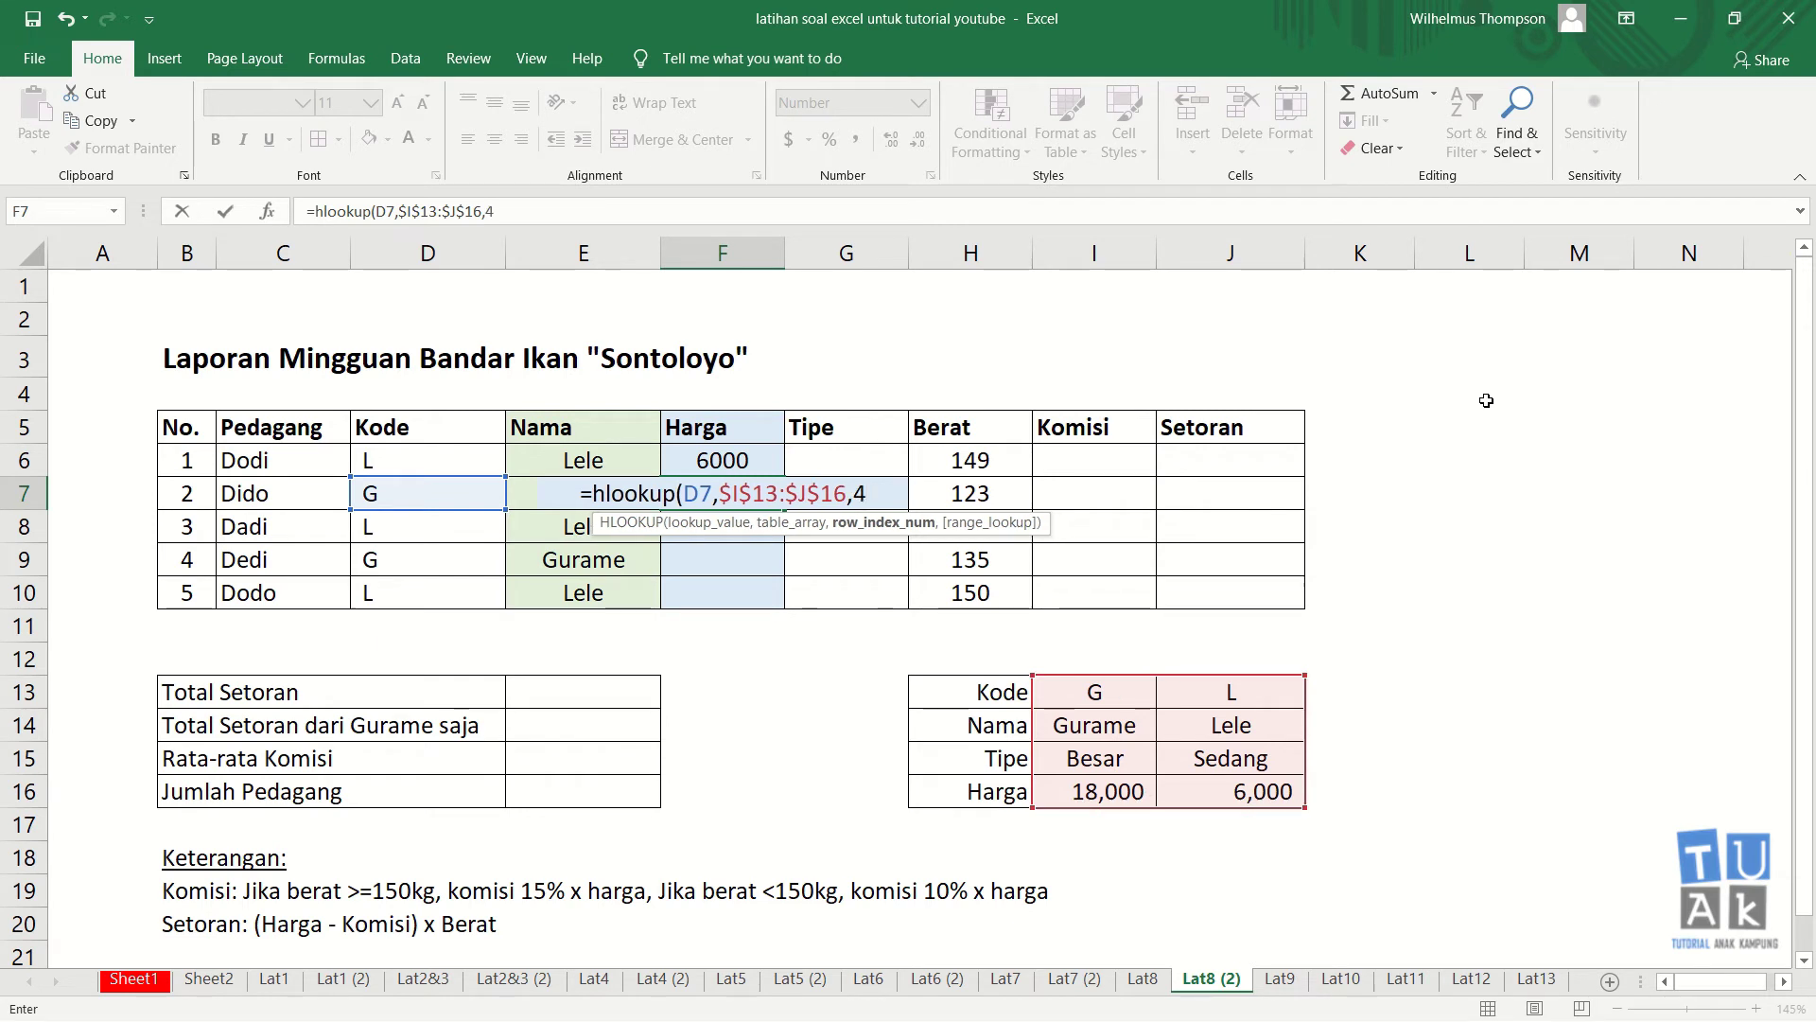
pyautogui.write(',0)')
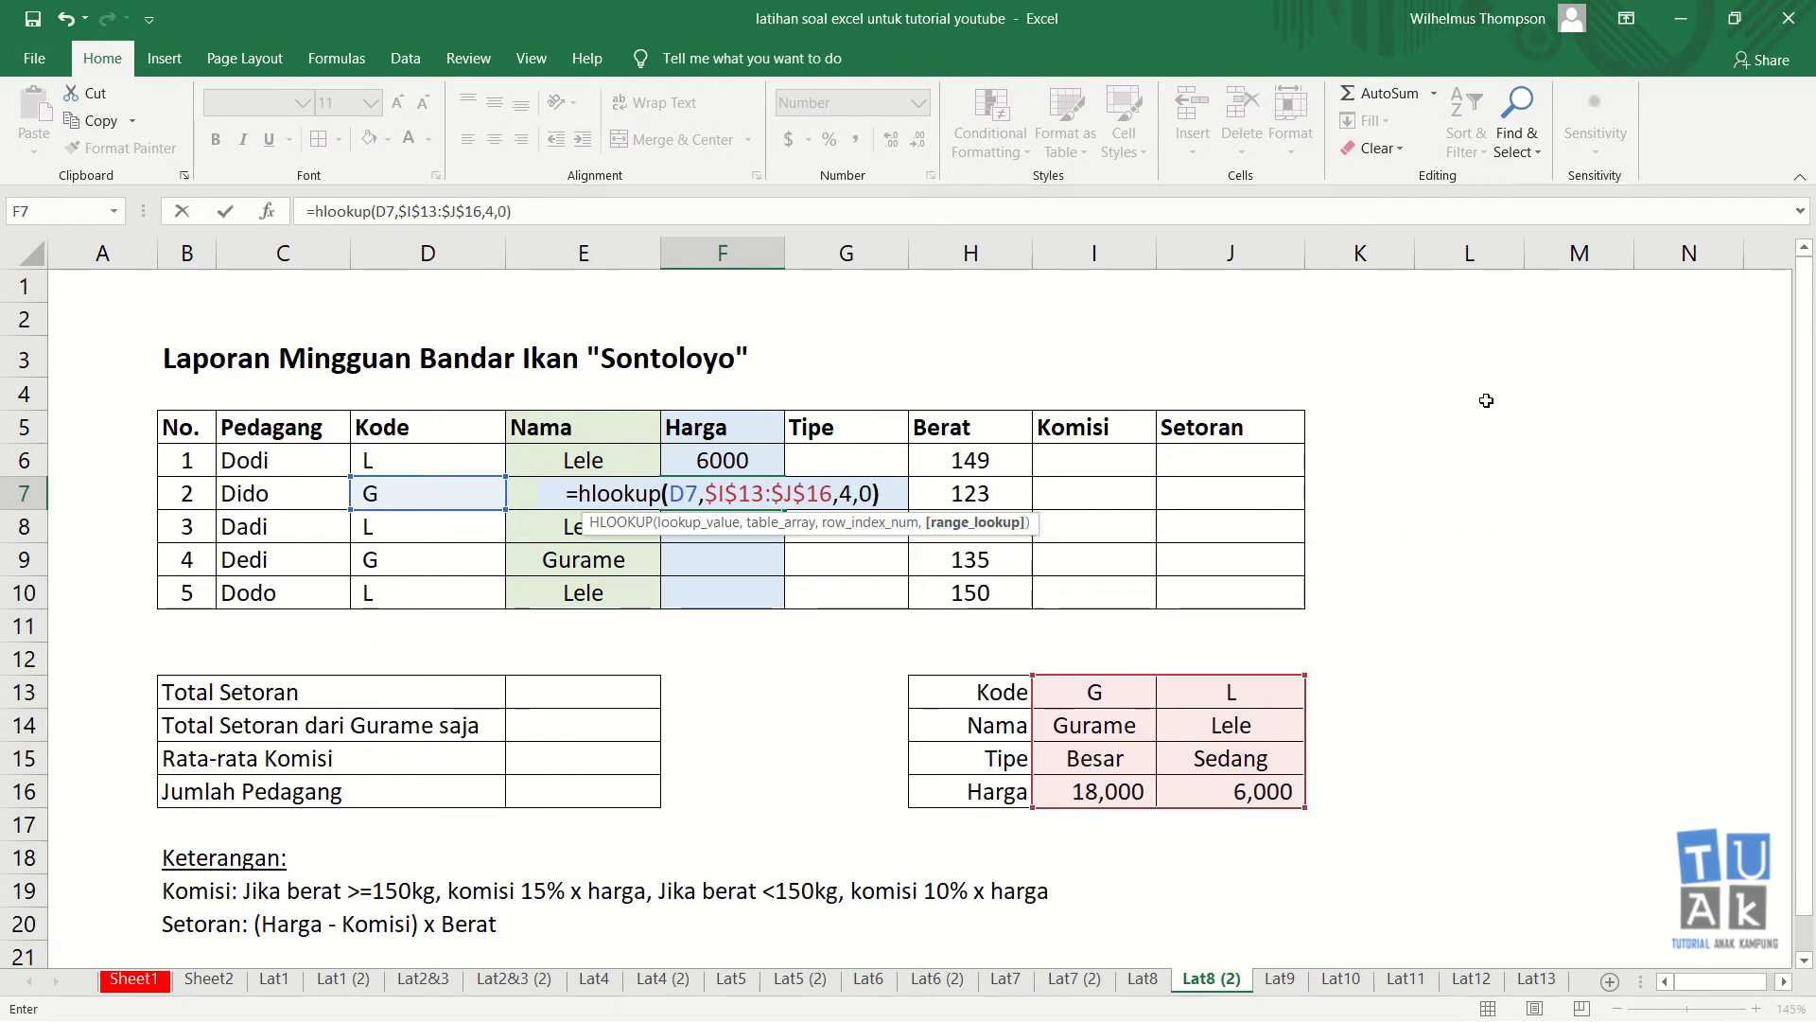
pyautogui.press('Return')
# - Copy the lookup formula from F7 down through F10 to complete the Harga column
pyautogui.click(696, 490)
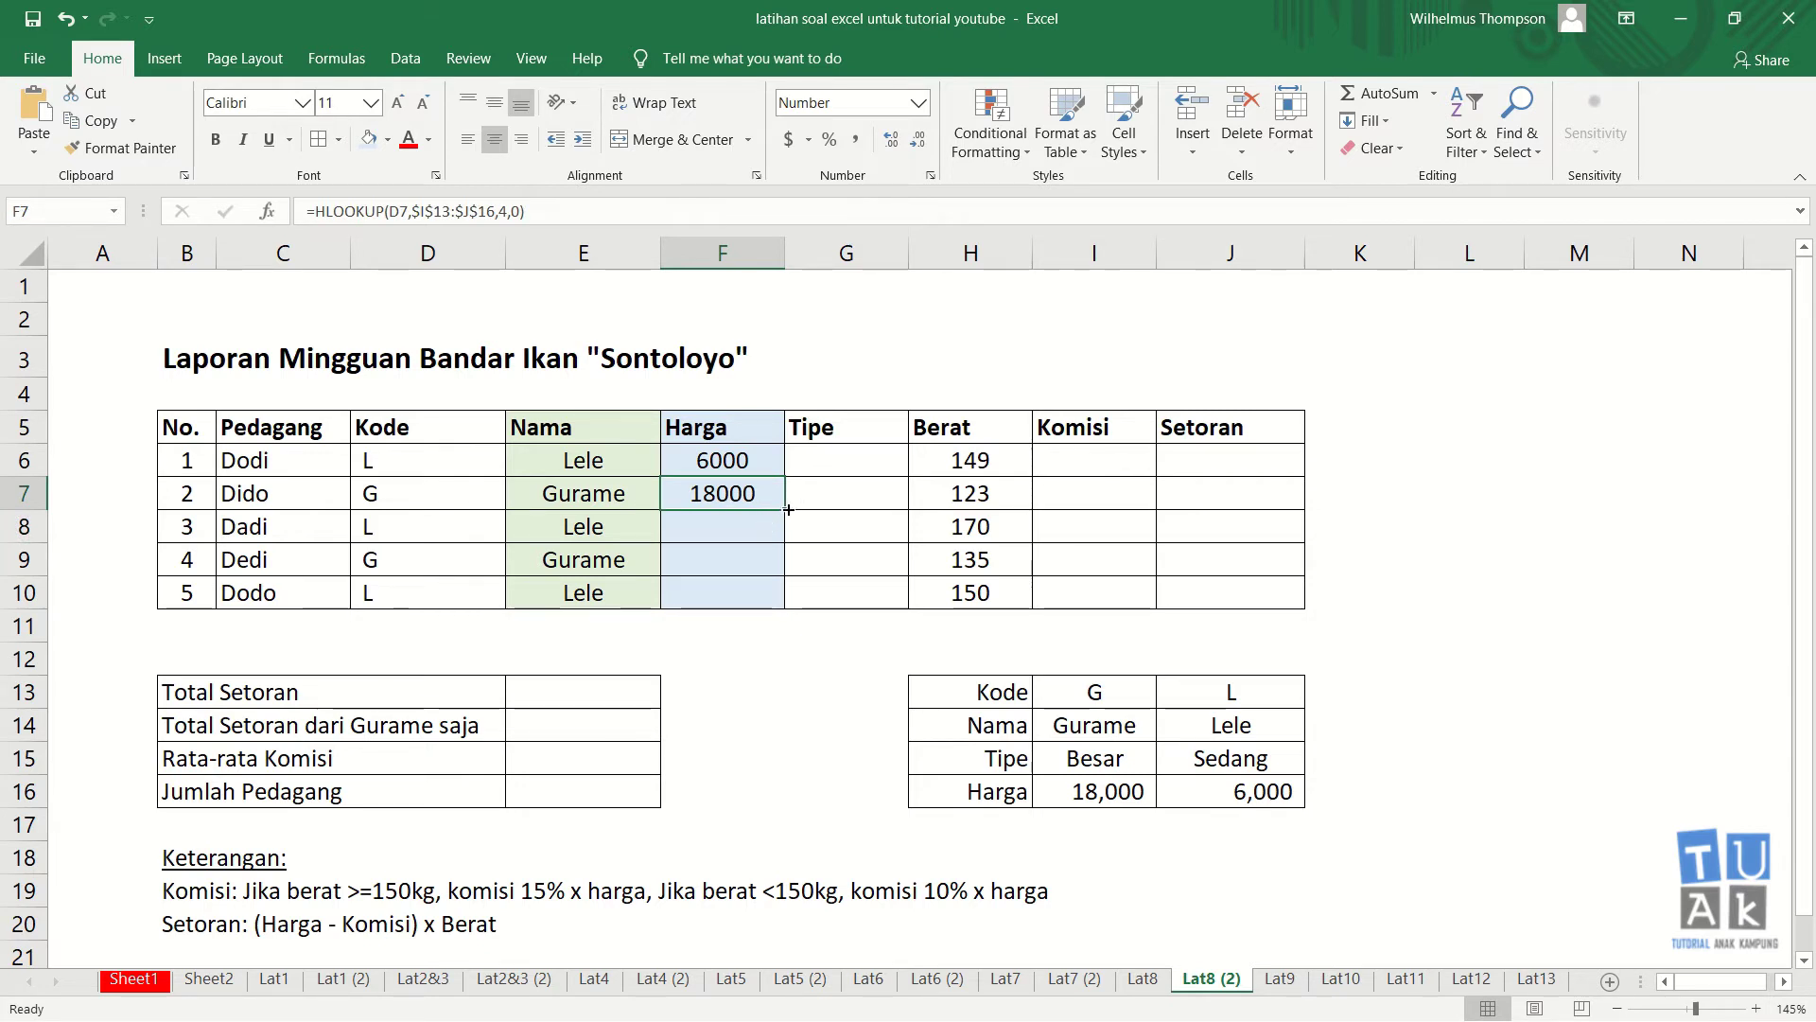
pyautogui.moveTo(773, 519); pyautogui.dragTo(778, 598)
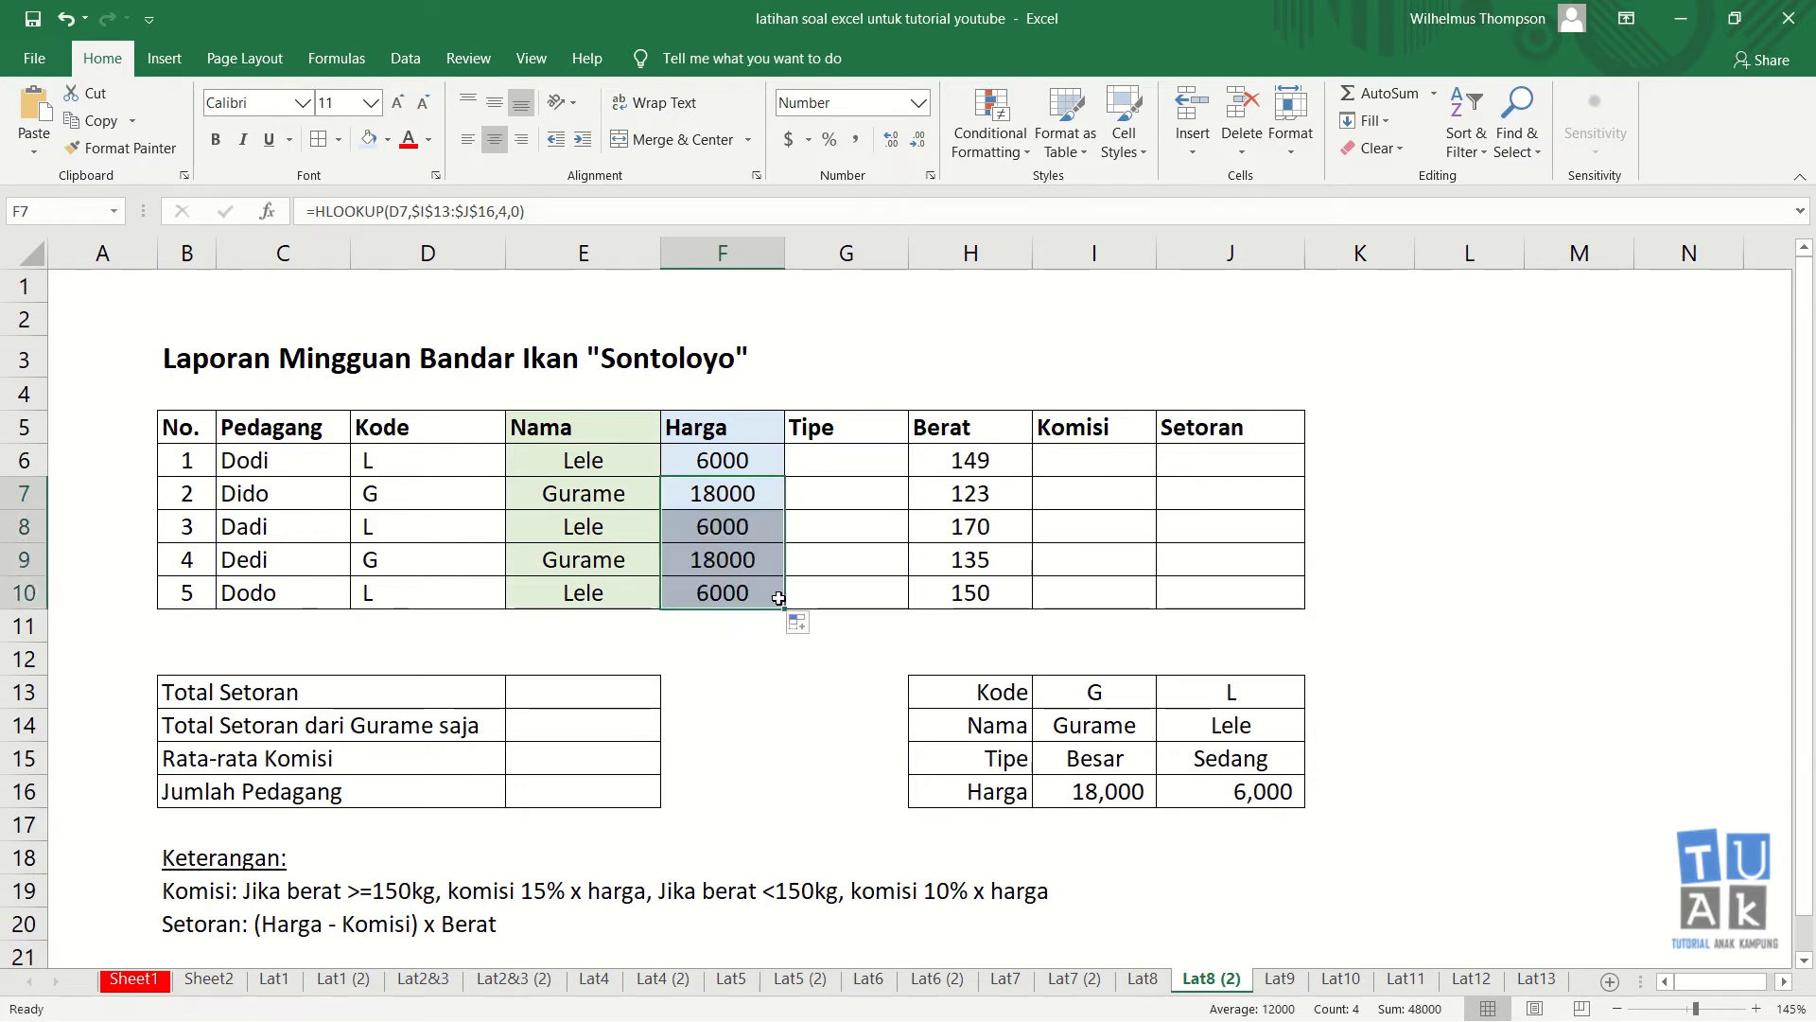
pyautogui.click(819, 528)
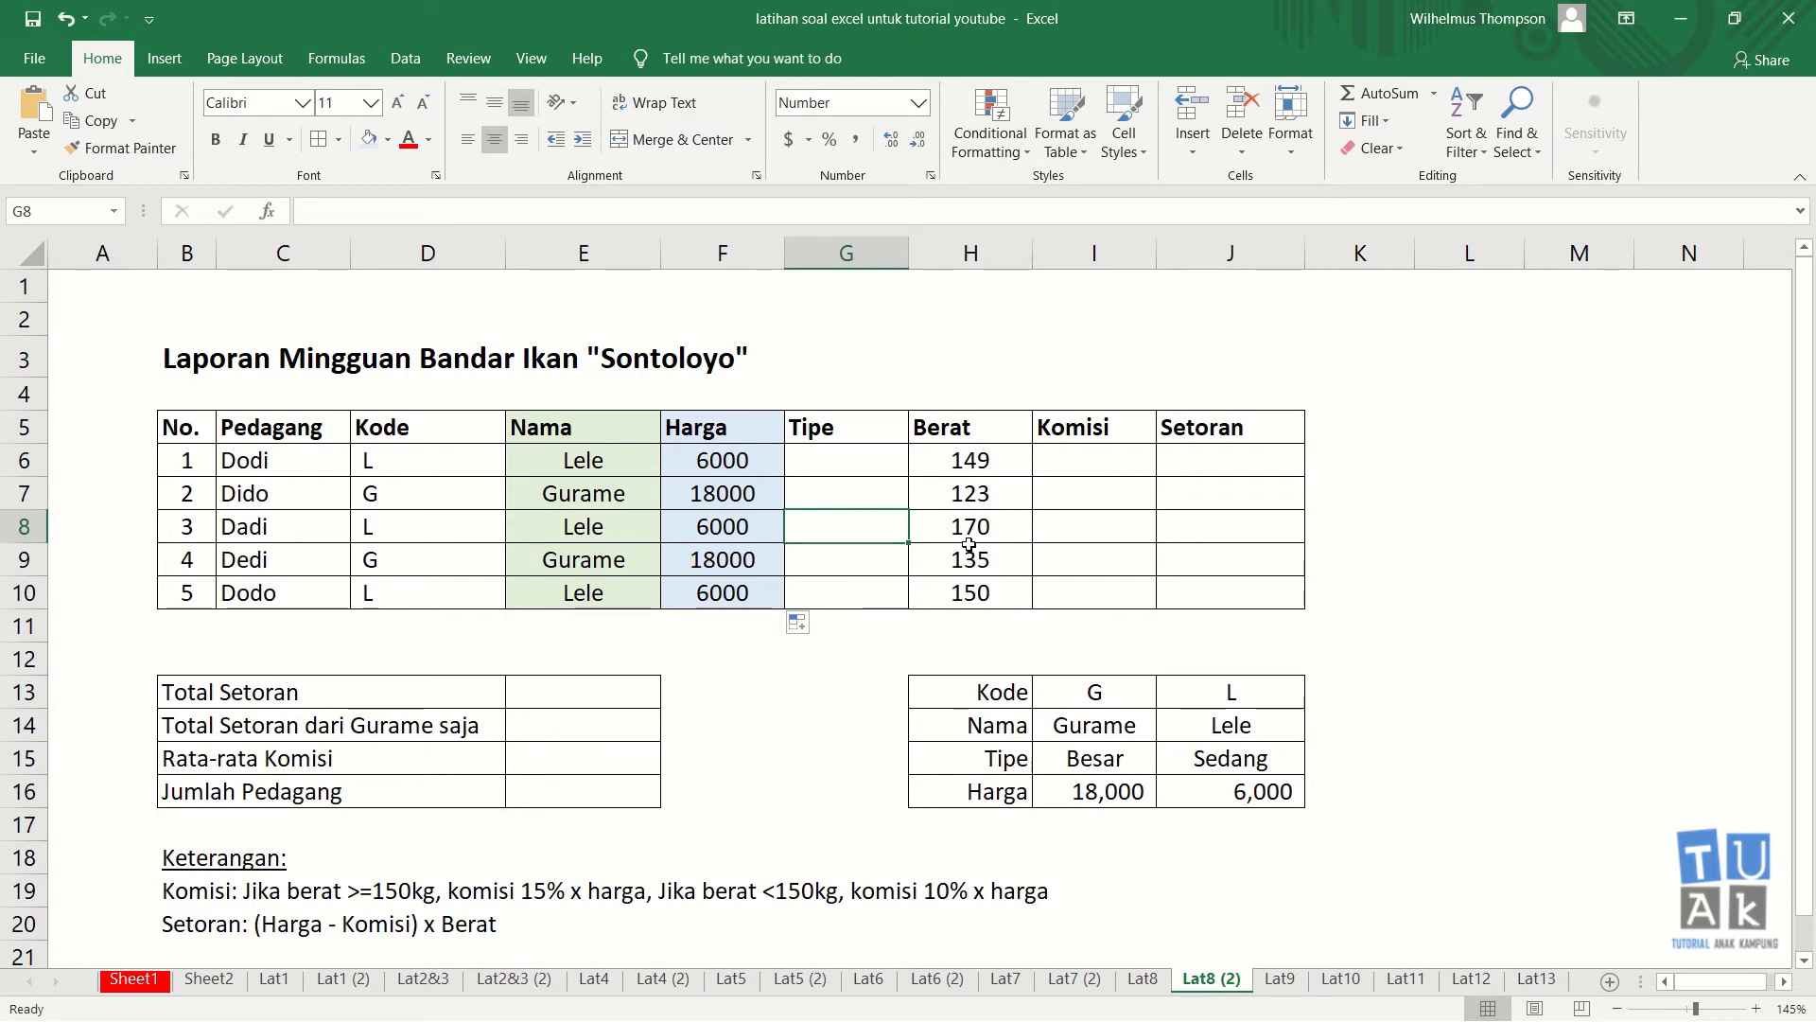
# - Shade the Tipe column, header and five rows (G5:G10), with a light gold fill
pyautogui.click(834, 466)
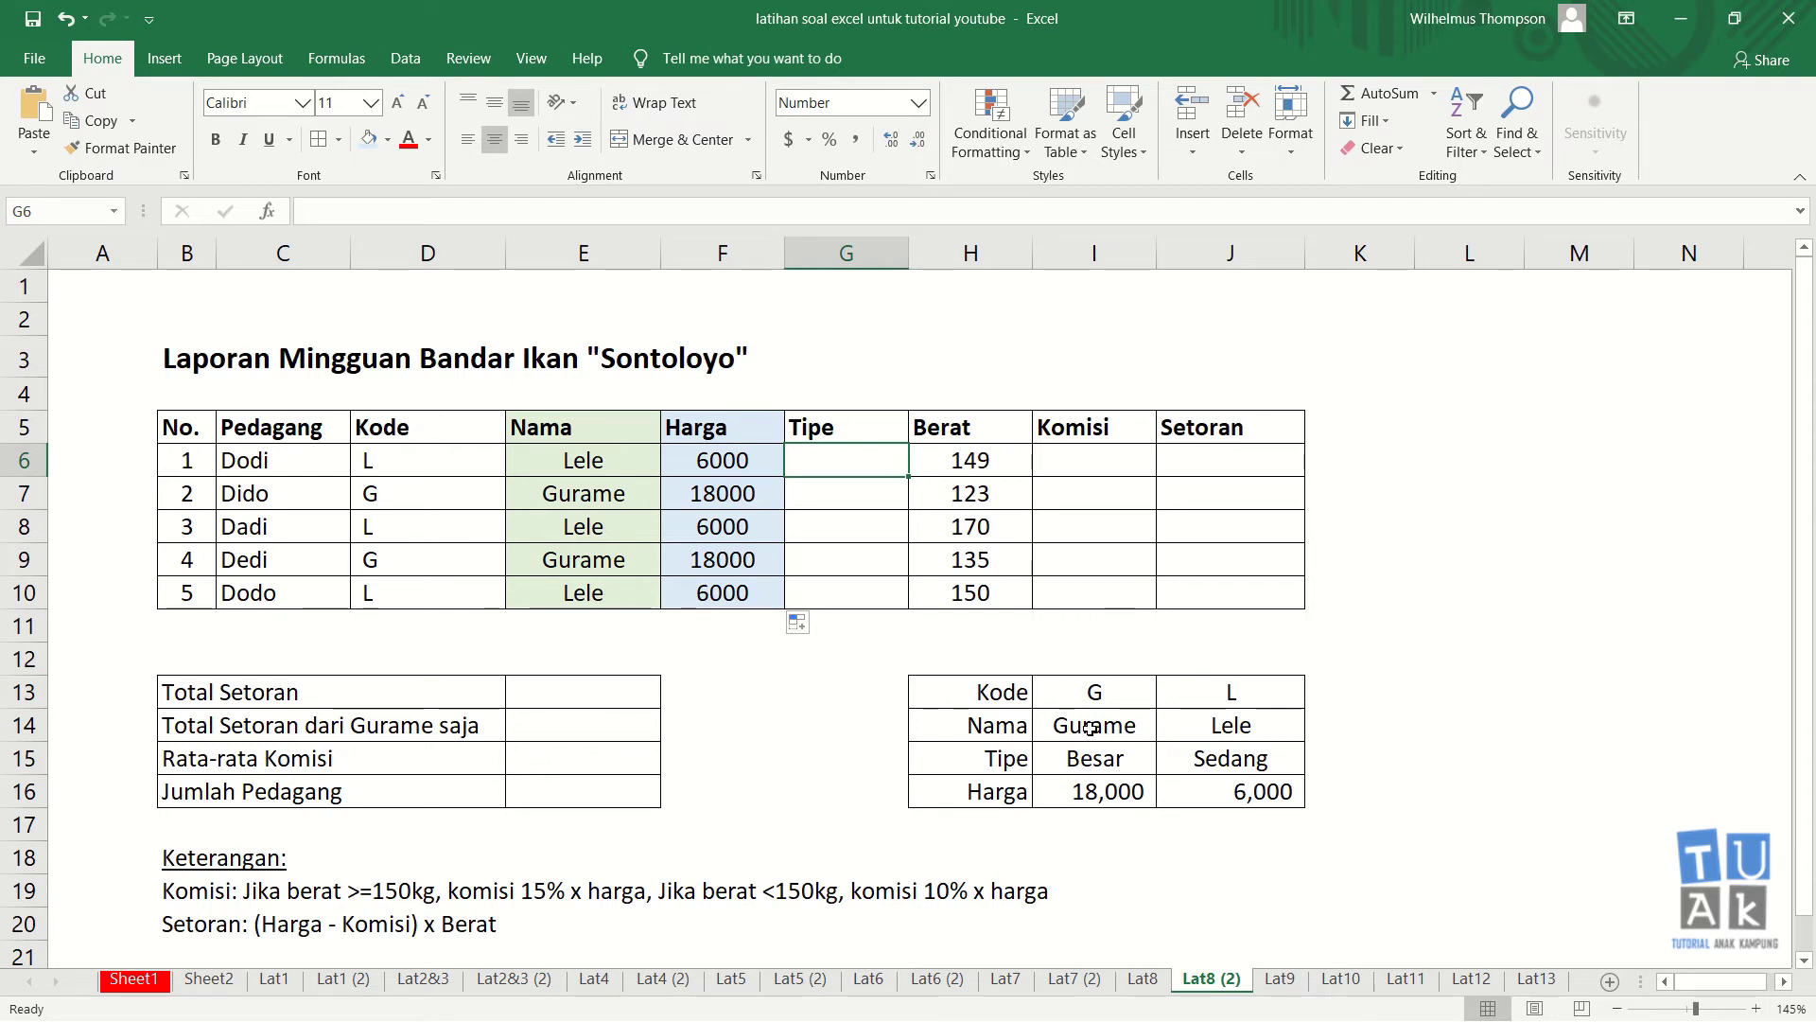
pyautogui.click(1105, 753)
pyautogui.click(1220, 701)
pyautogui.click(1227, 752)
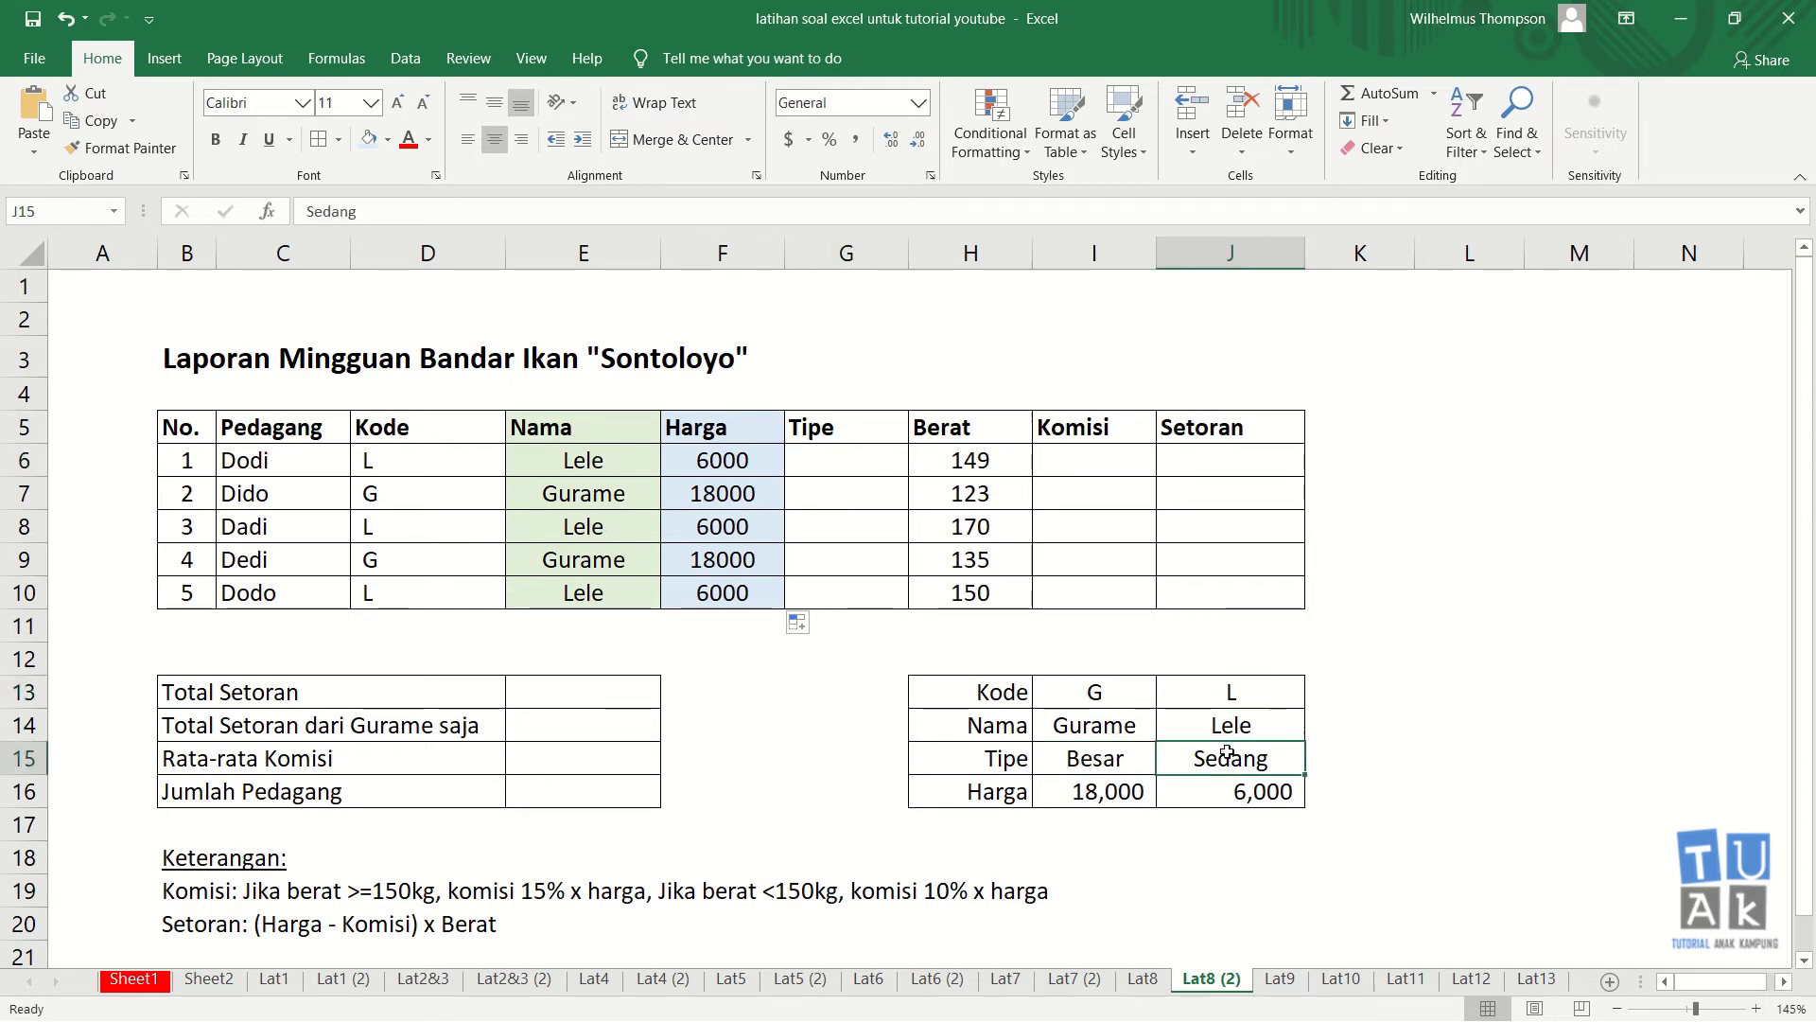
pyautogui.click(863, 466)
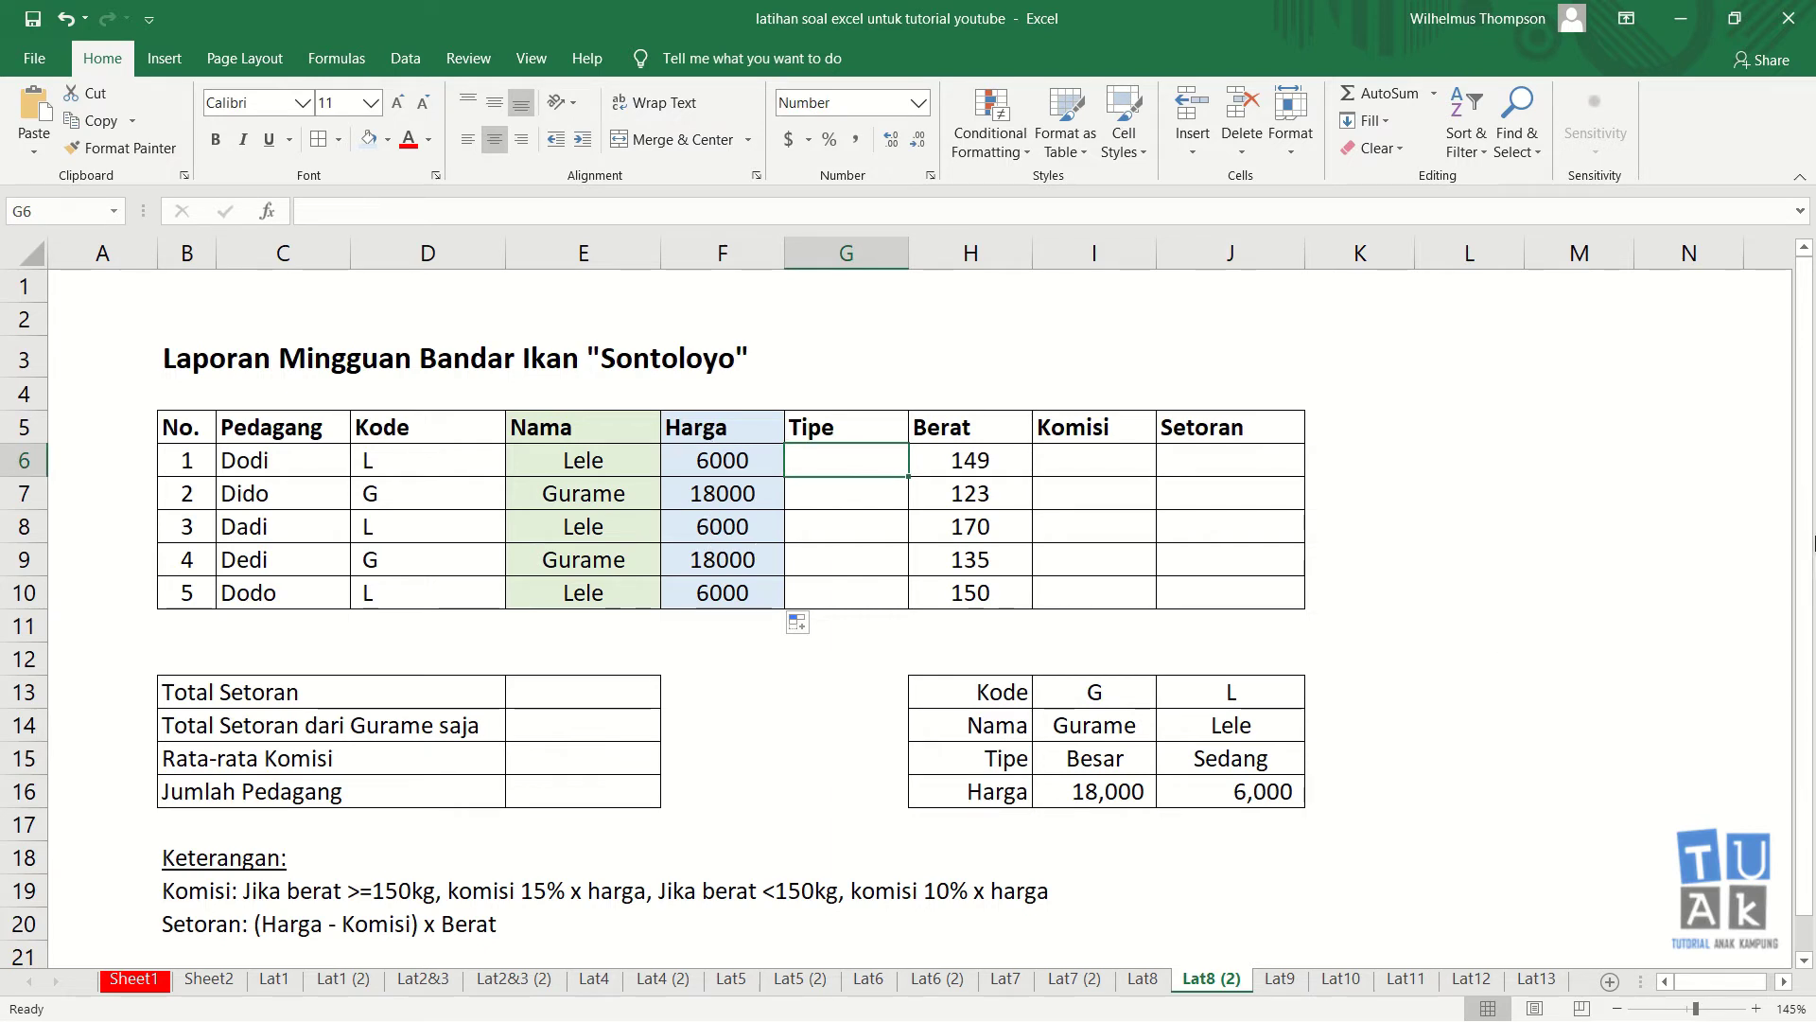
pyautogui.moveTo(887, 437); pyautogui.dragTo(838, 561)
pyautogui.click(388, 139)
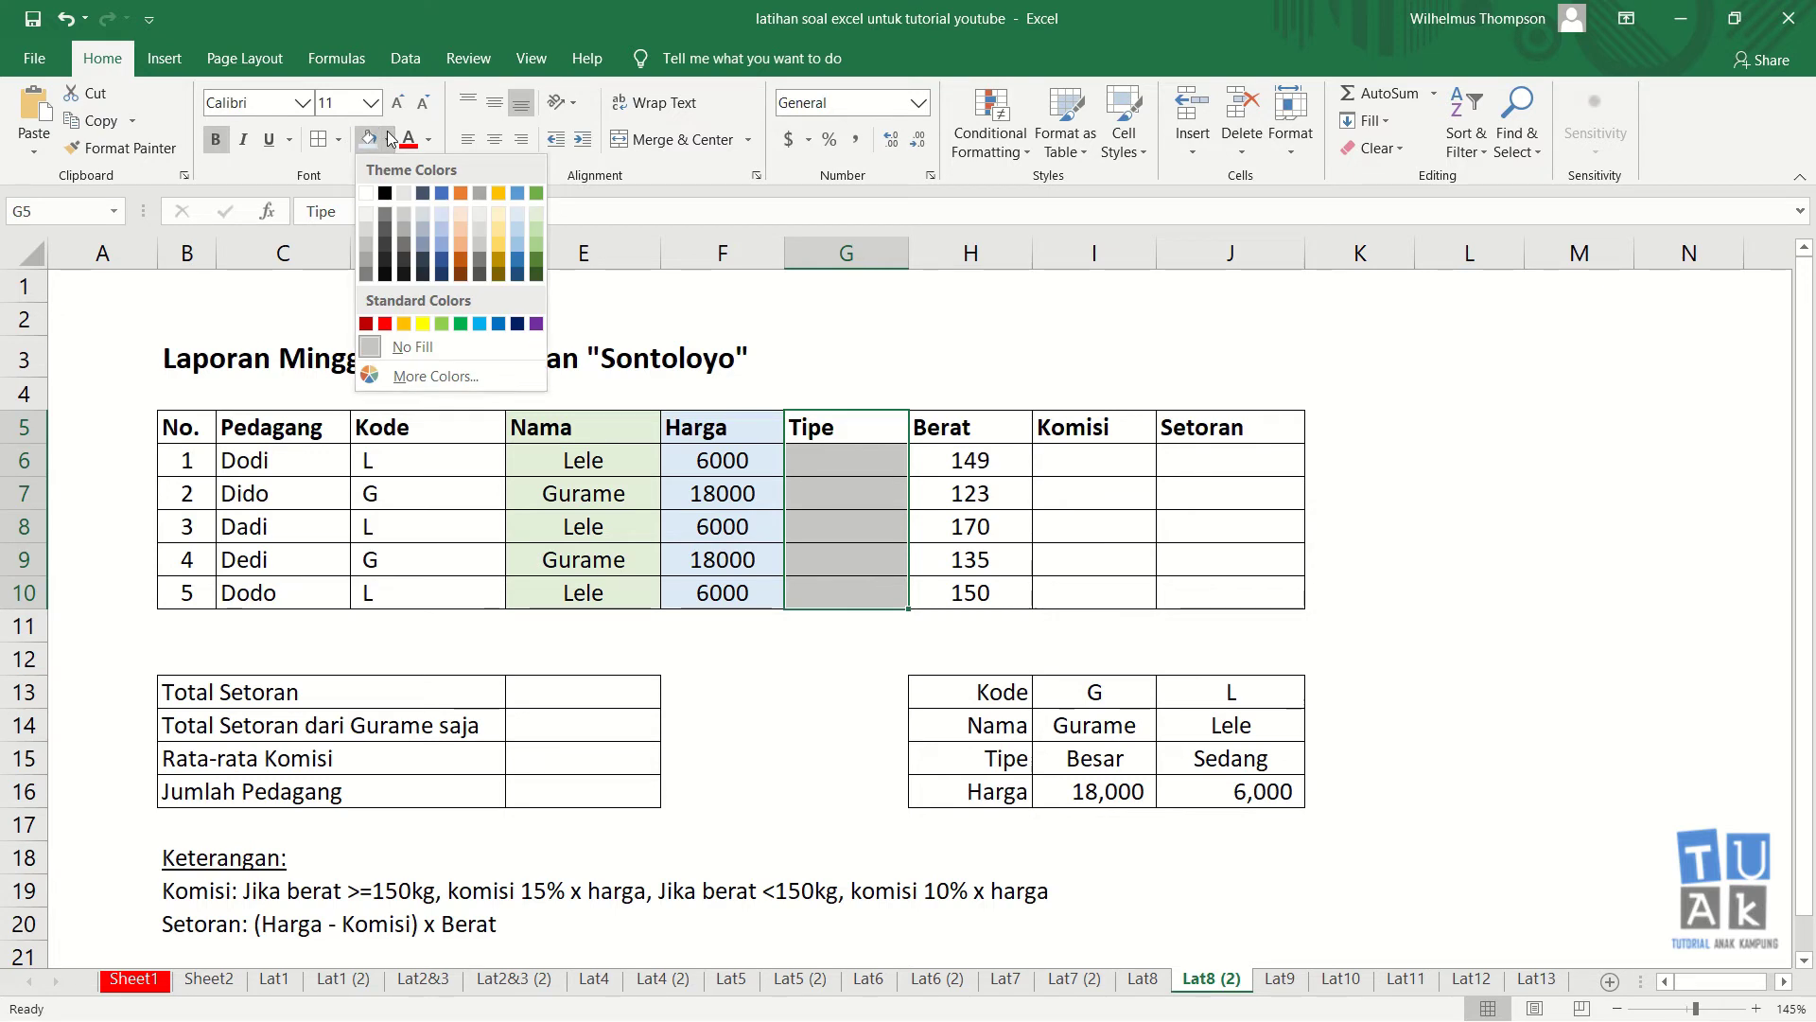
pyautogui.click(497, 217)
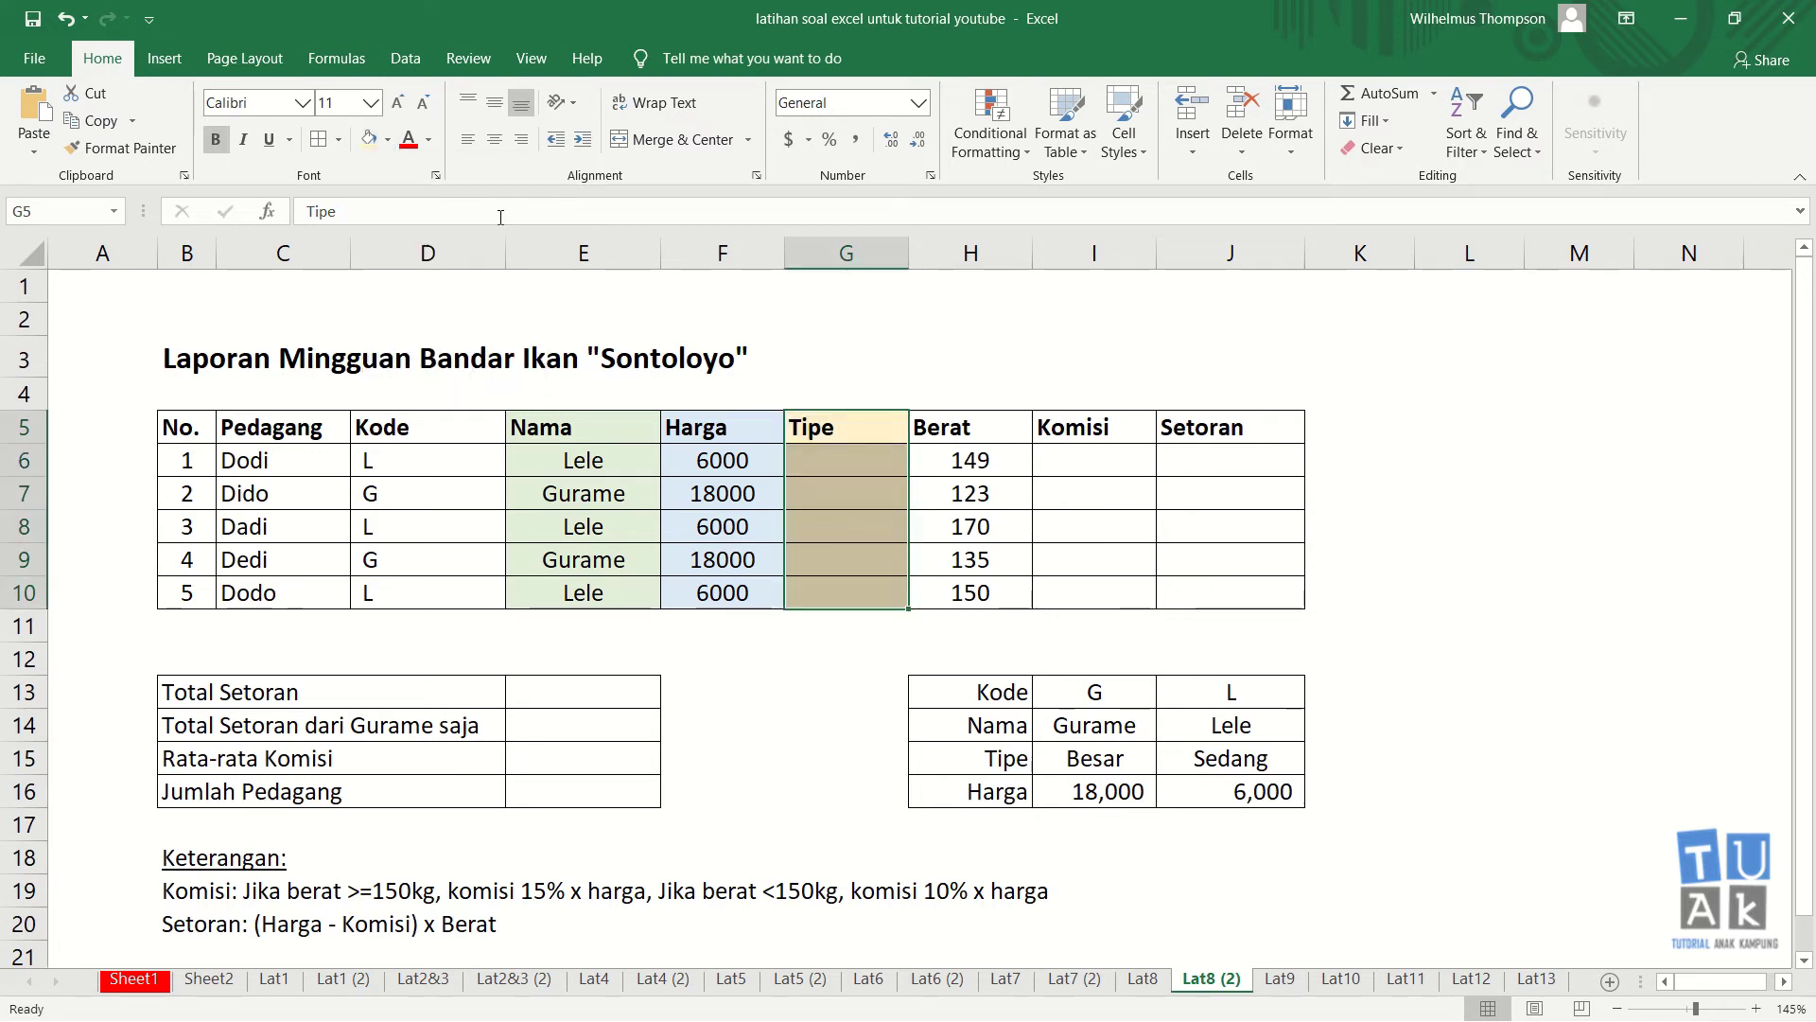
# - Enter =HLOOKUP(D6,$I$13:$J$16,3,0) in G6 to return the Tipe for the first row's Kode
pyautogui.click(870, 456)
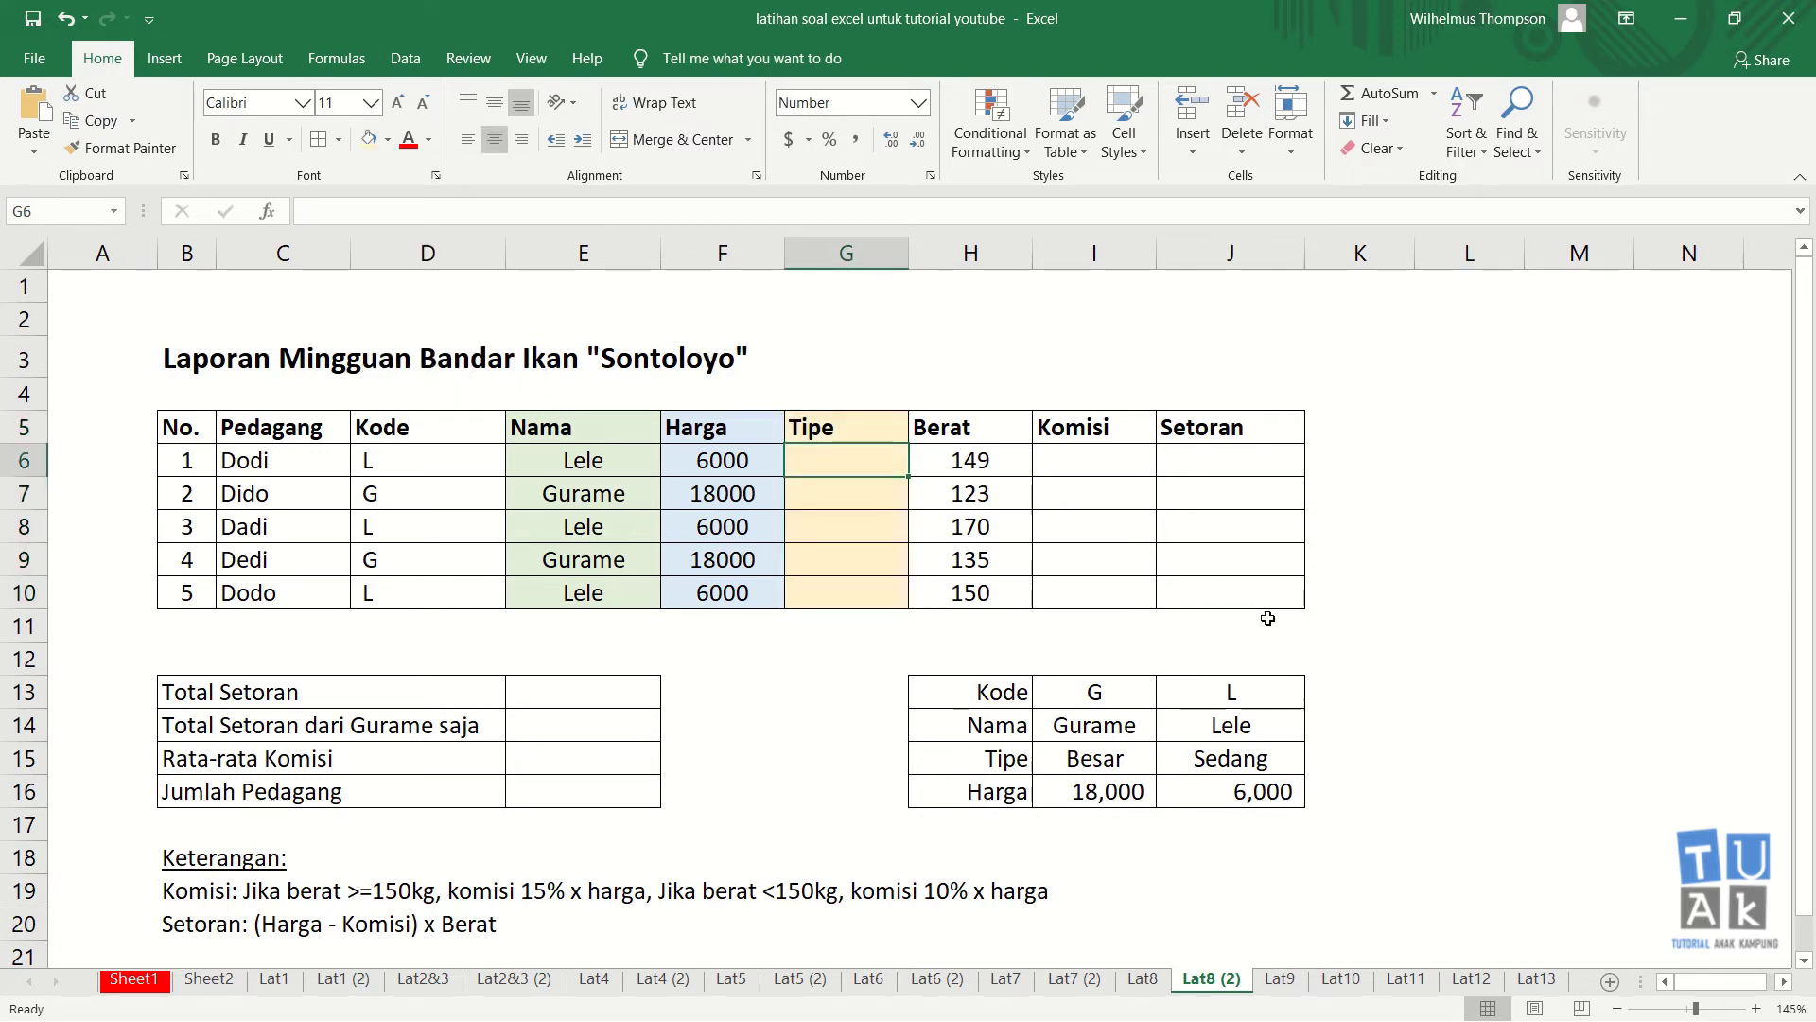
pyautogui.write('=')
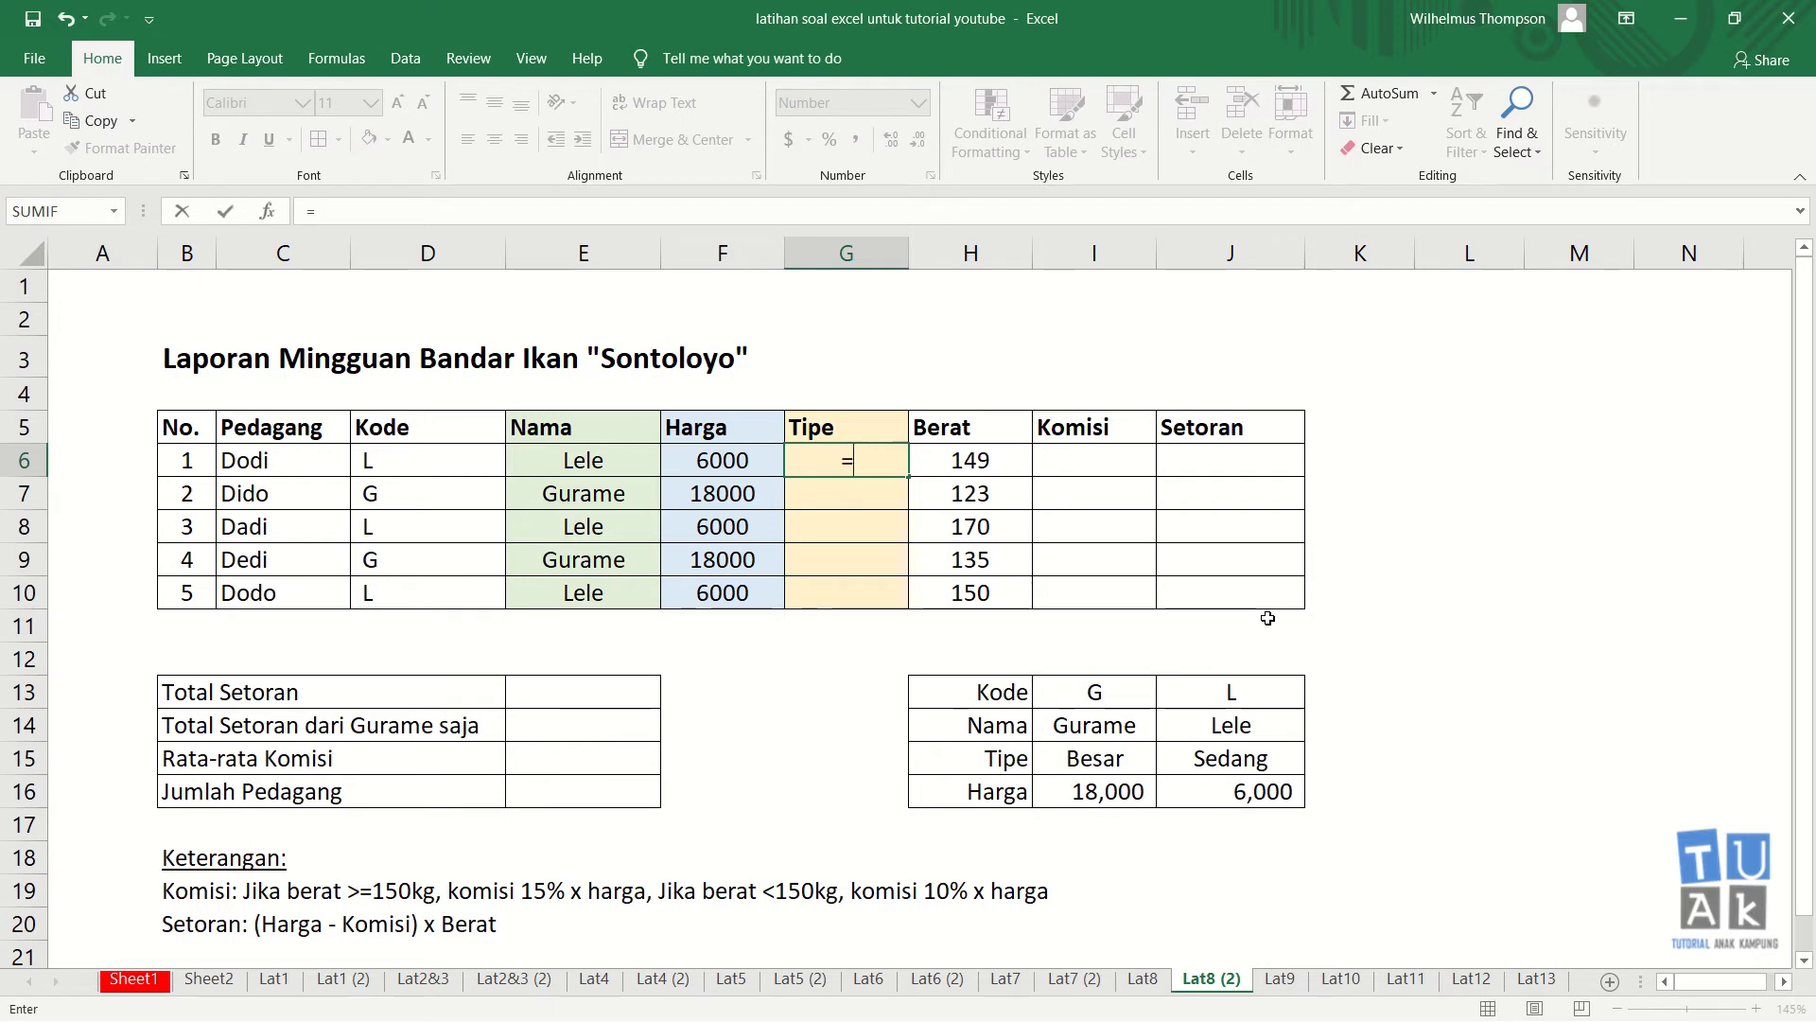
pyautogui.write('hlooku')
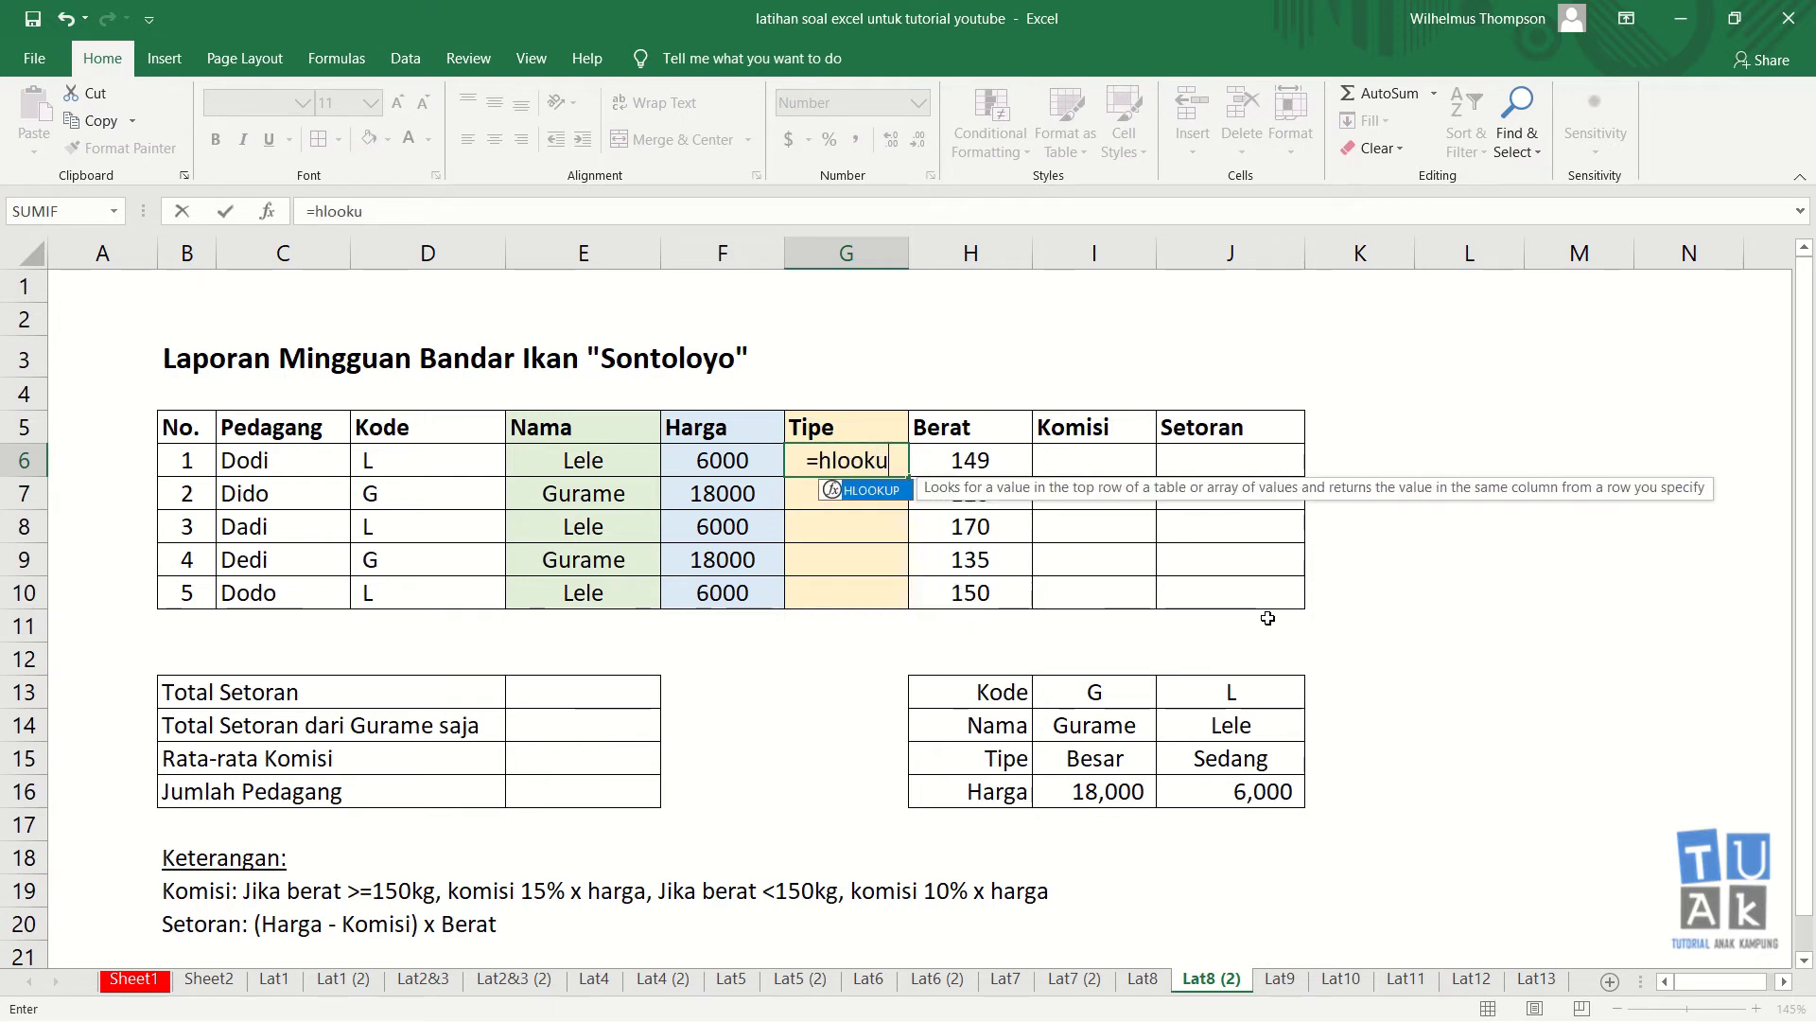
pyautogui.write('p(')
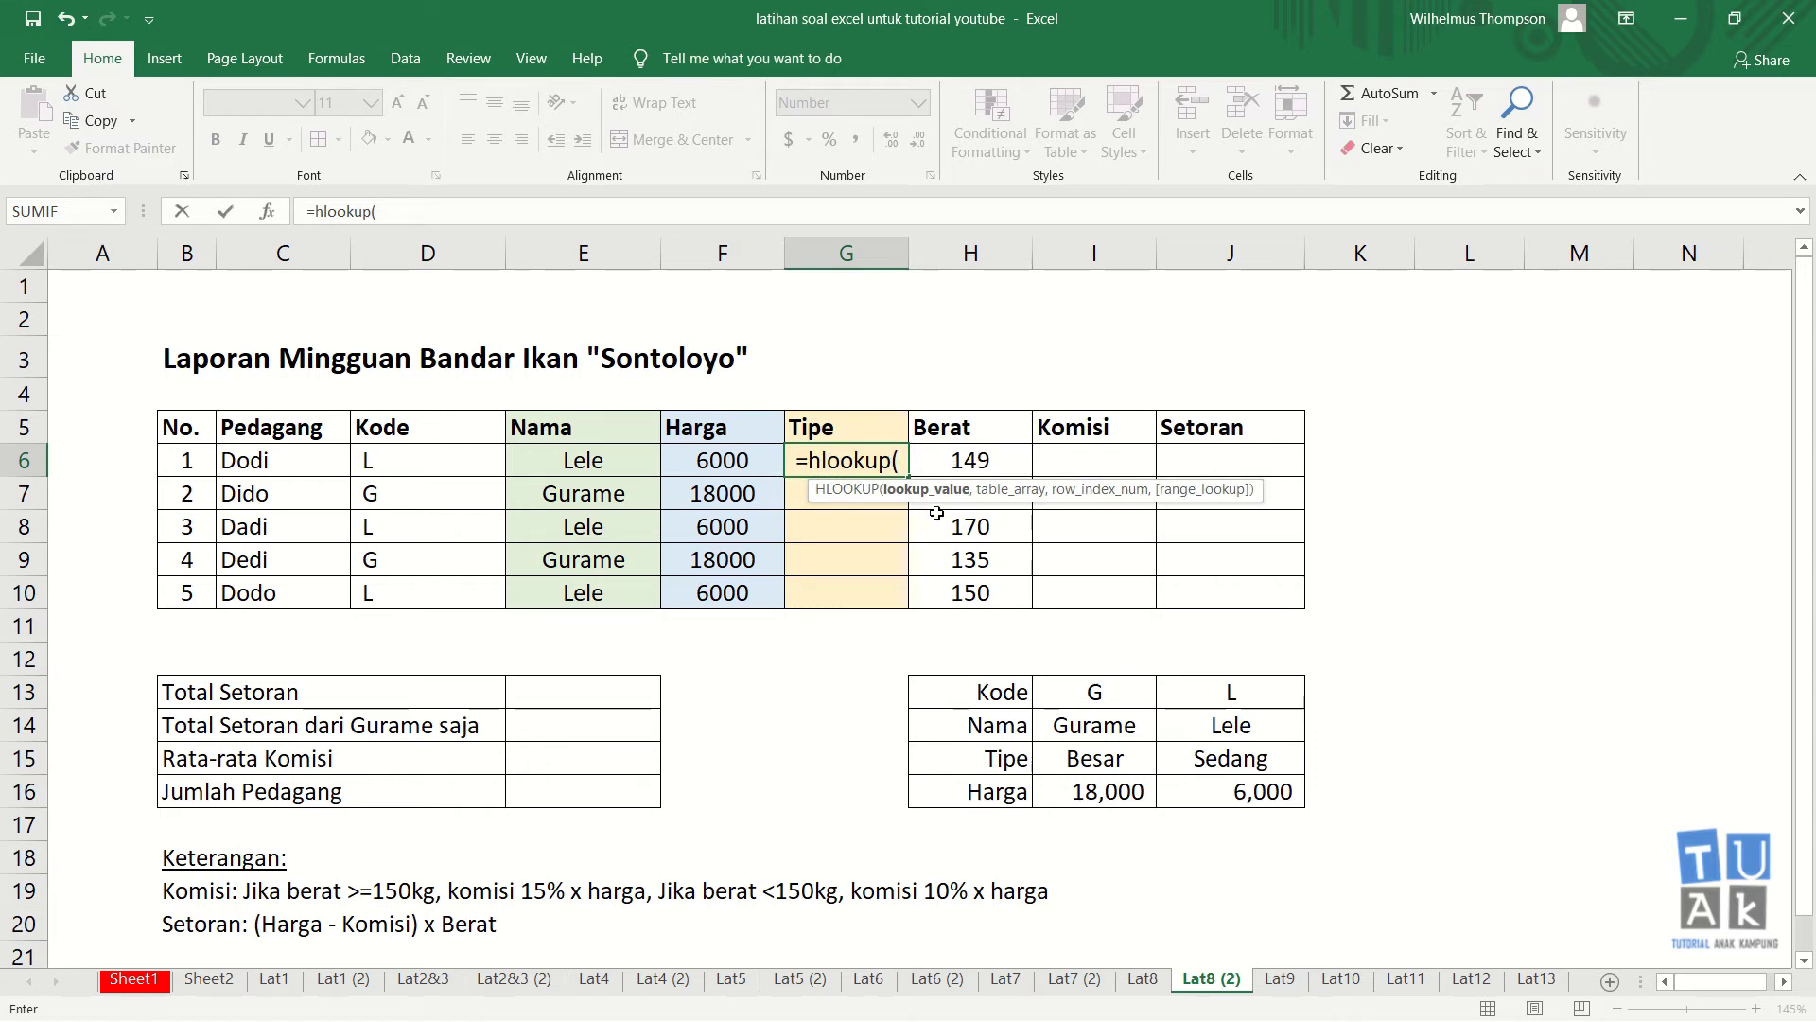
pyautogui.click(428, 458)
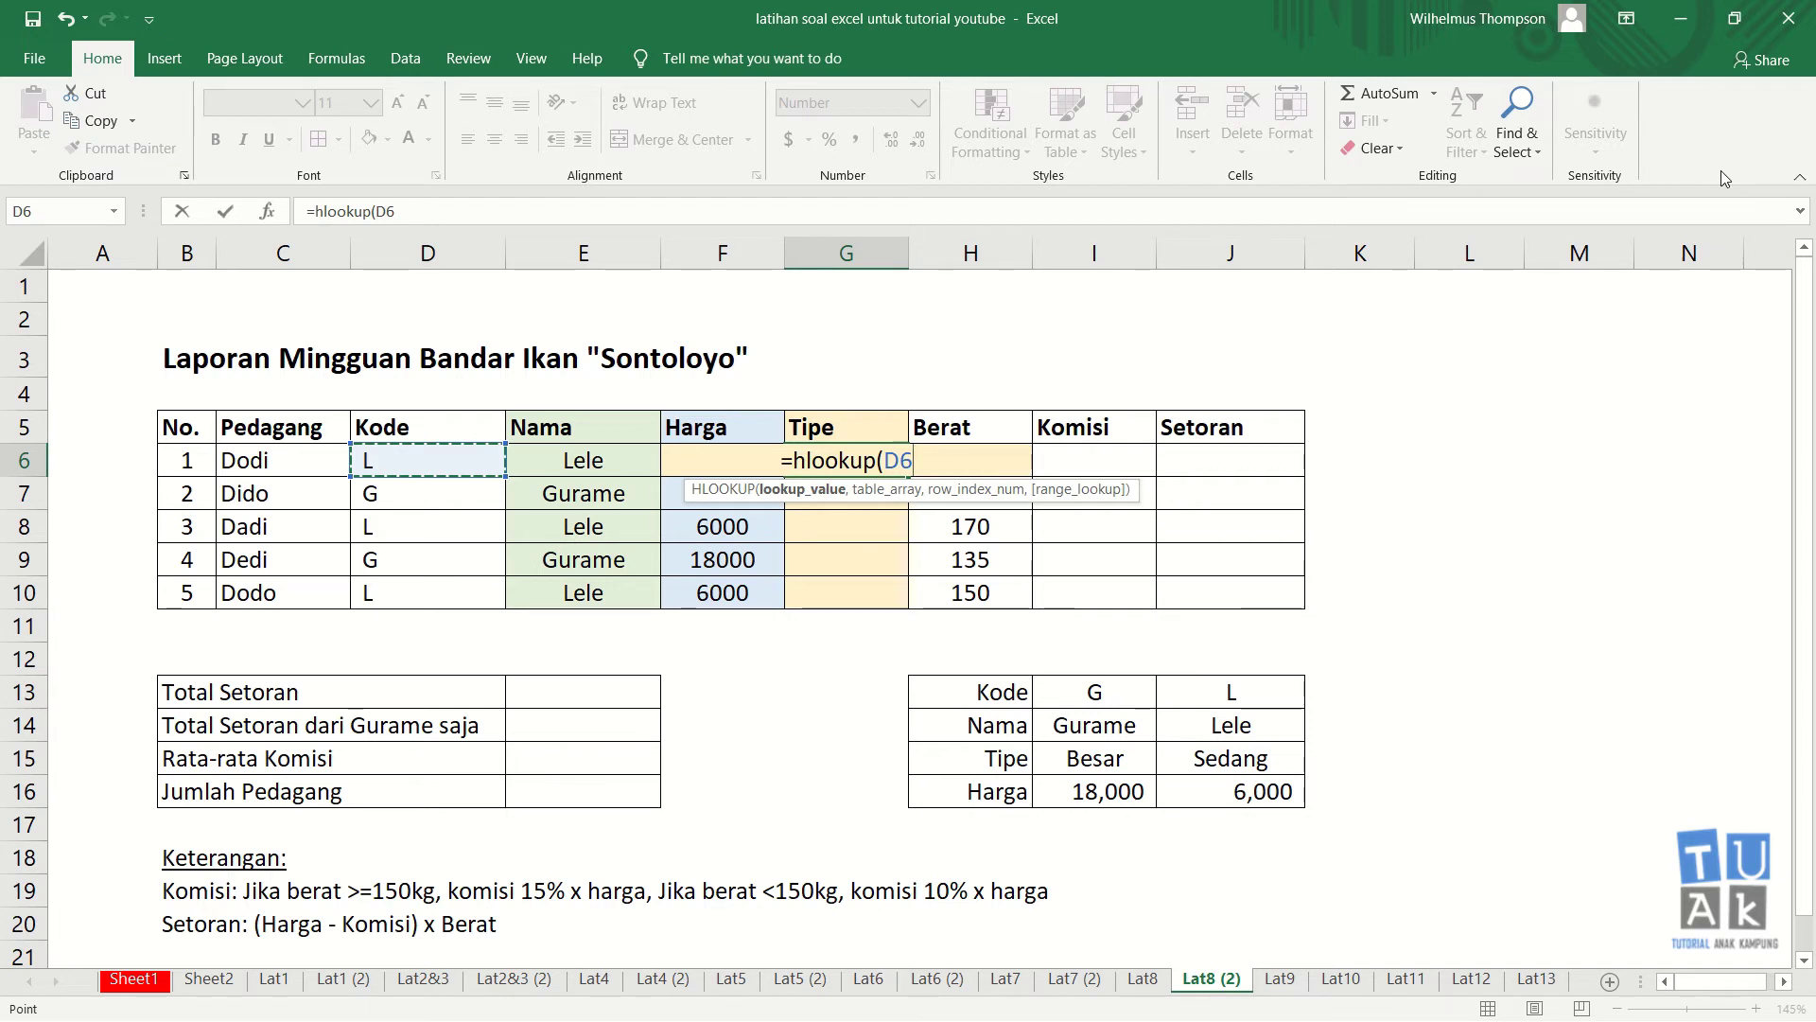
pyautogui.write(',')
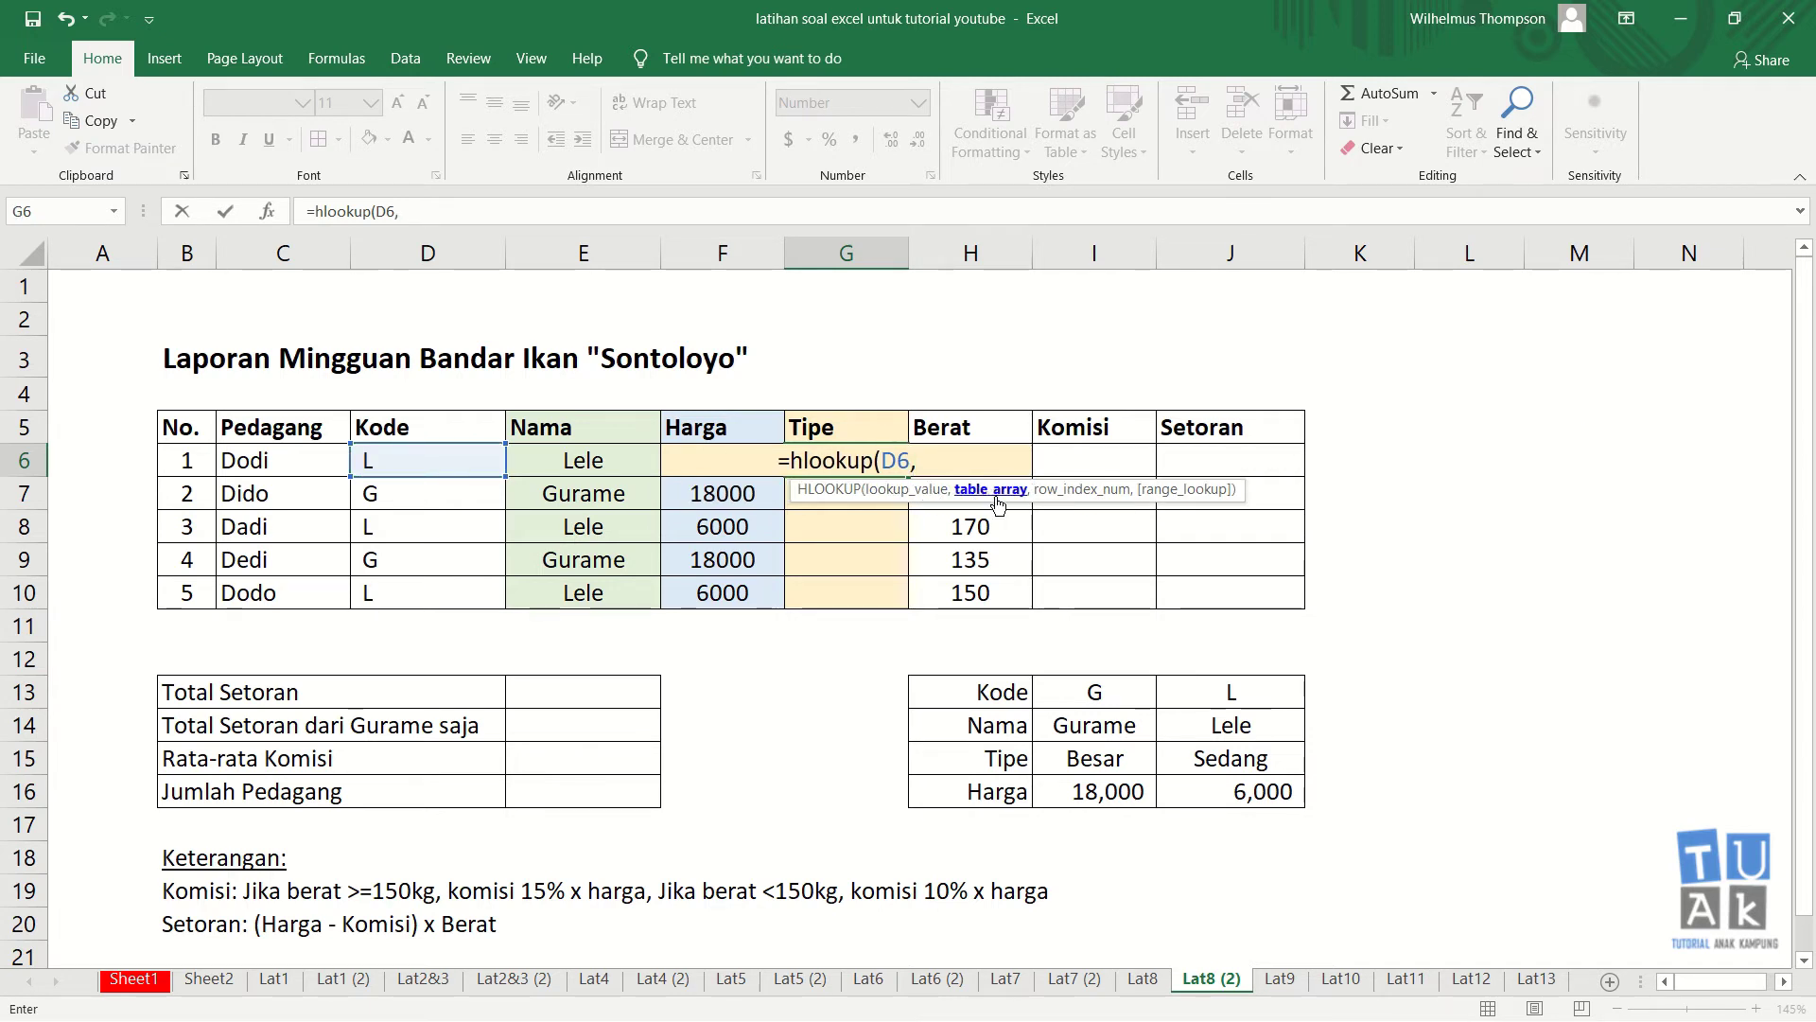
pyautogui.moveTo(1097, 692); pyautogui.dragTo(1220, 787)
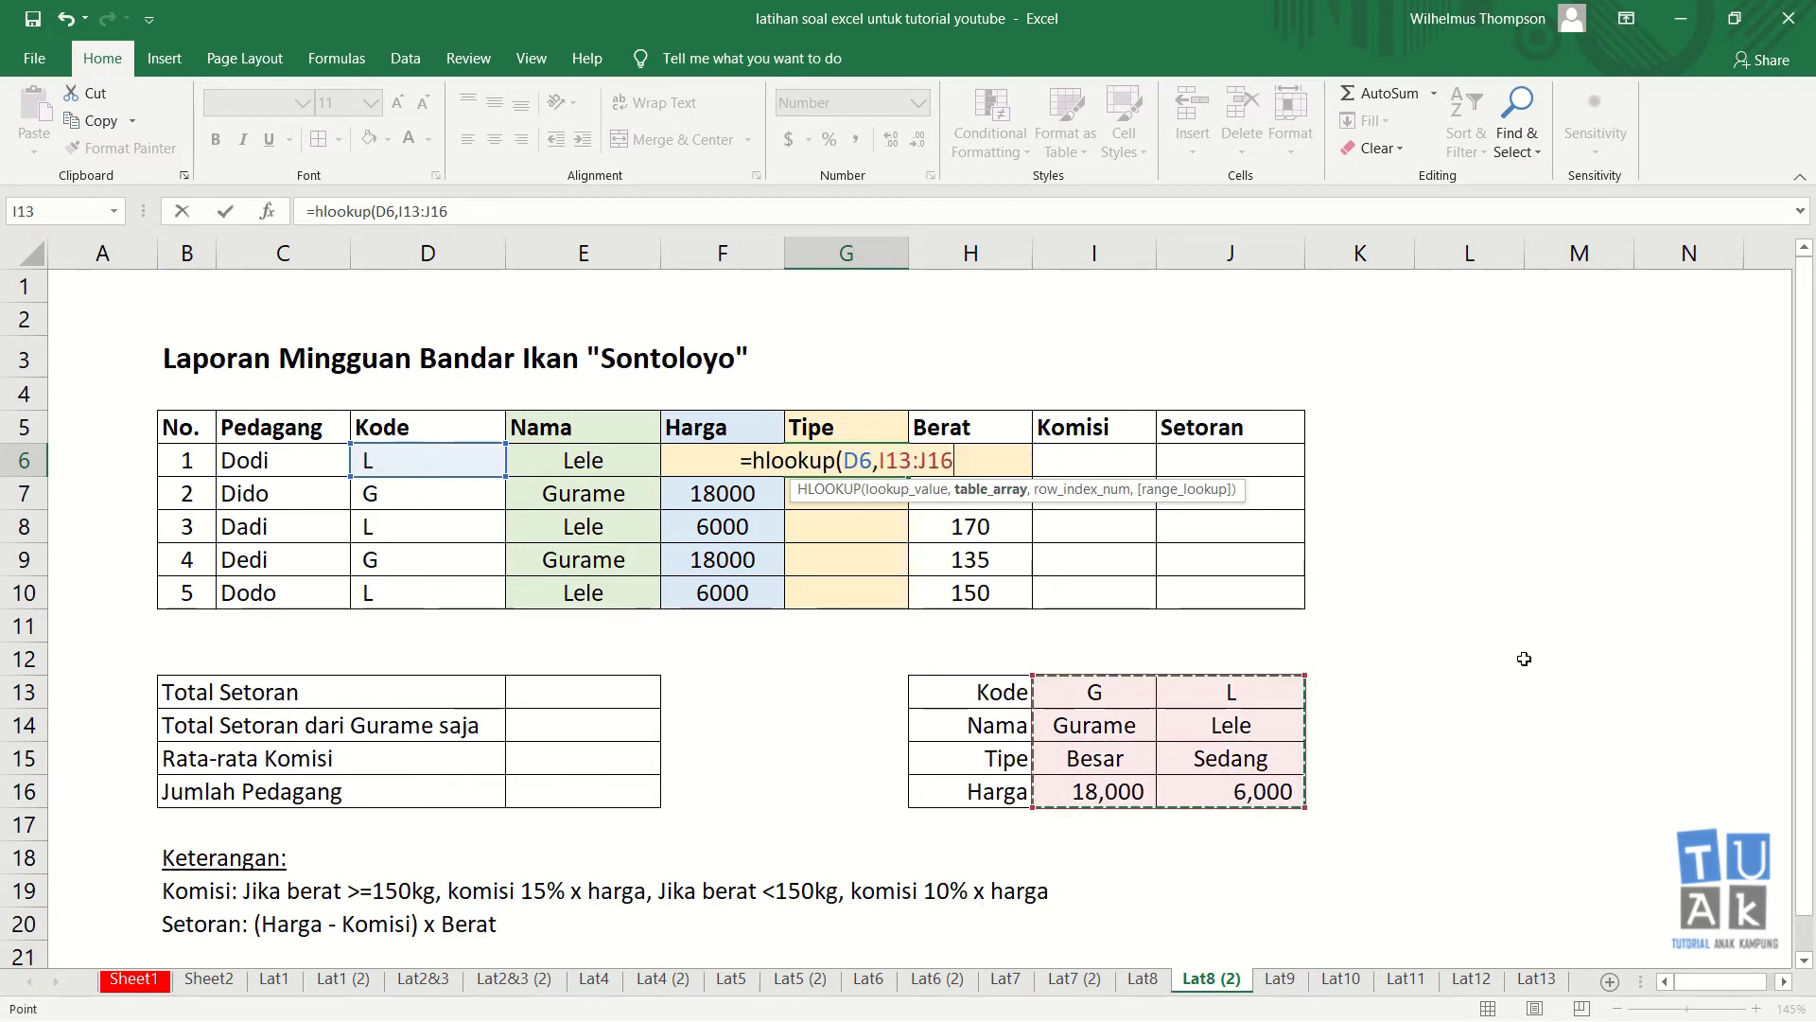
pyautogui.press('F4')
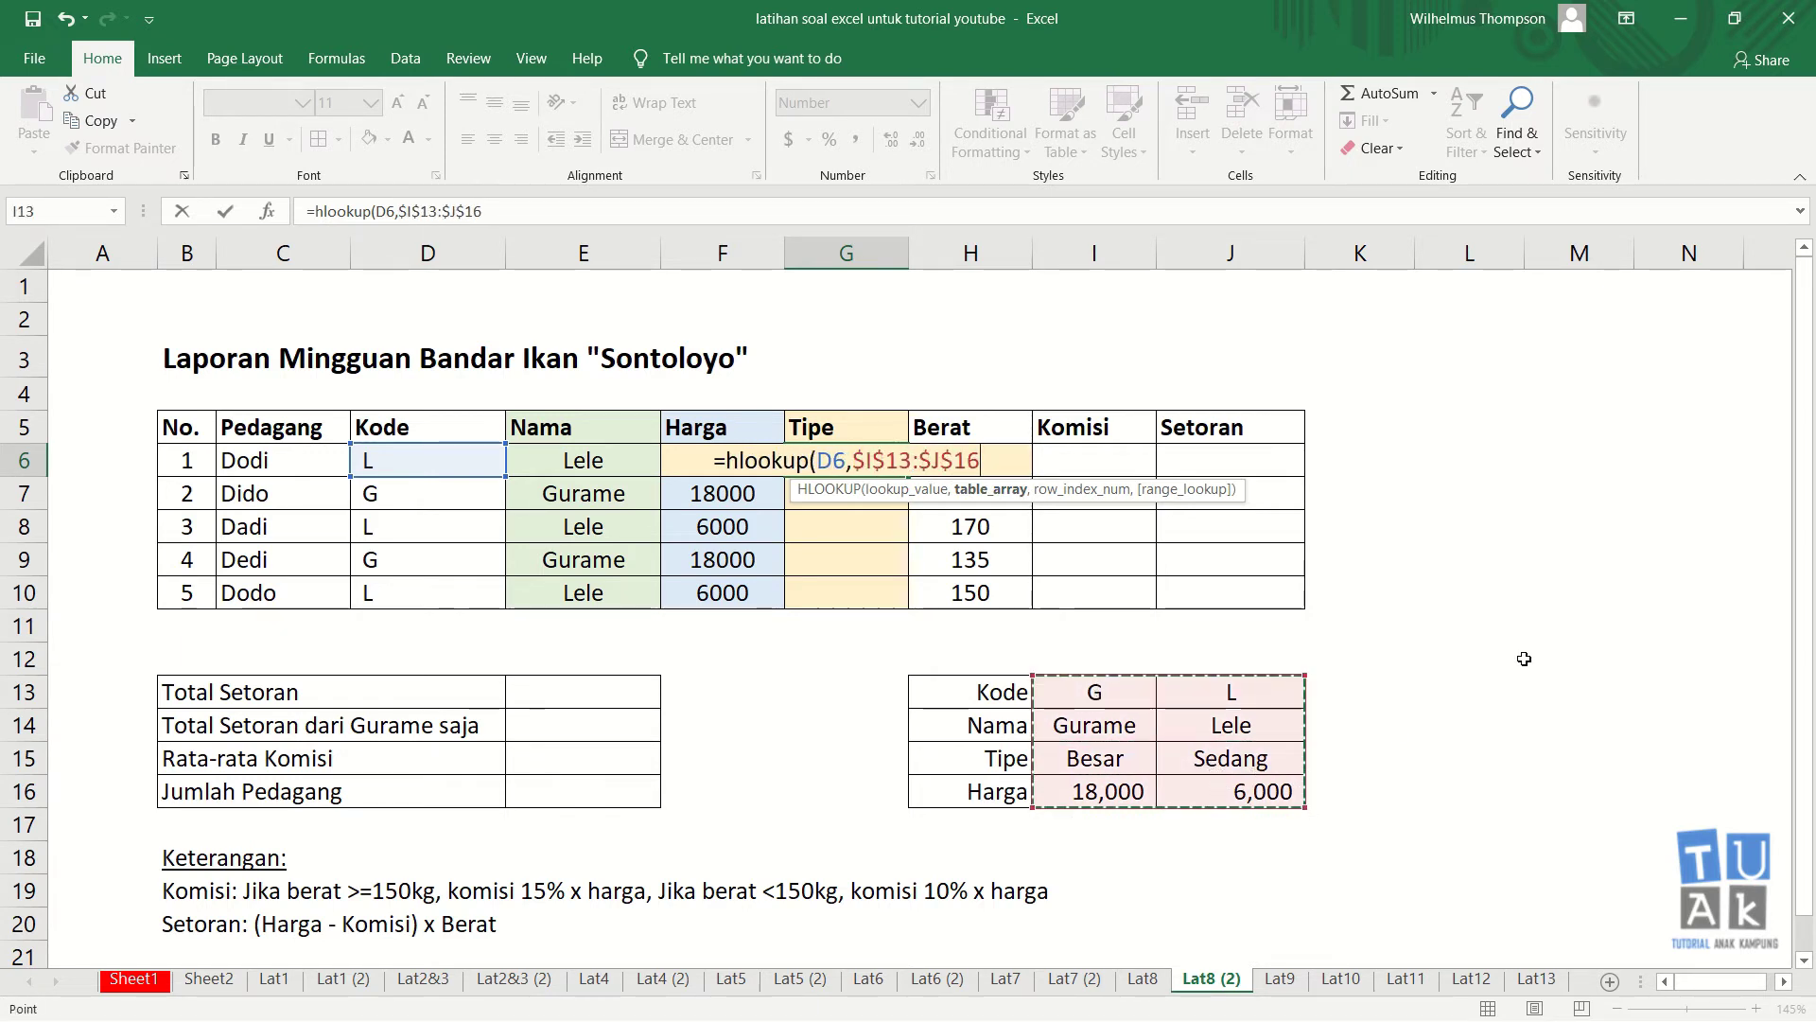
pyautogui.write(',')
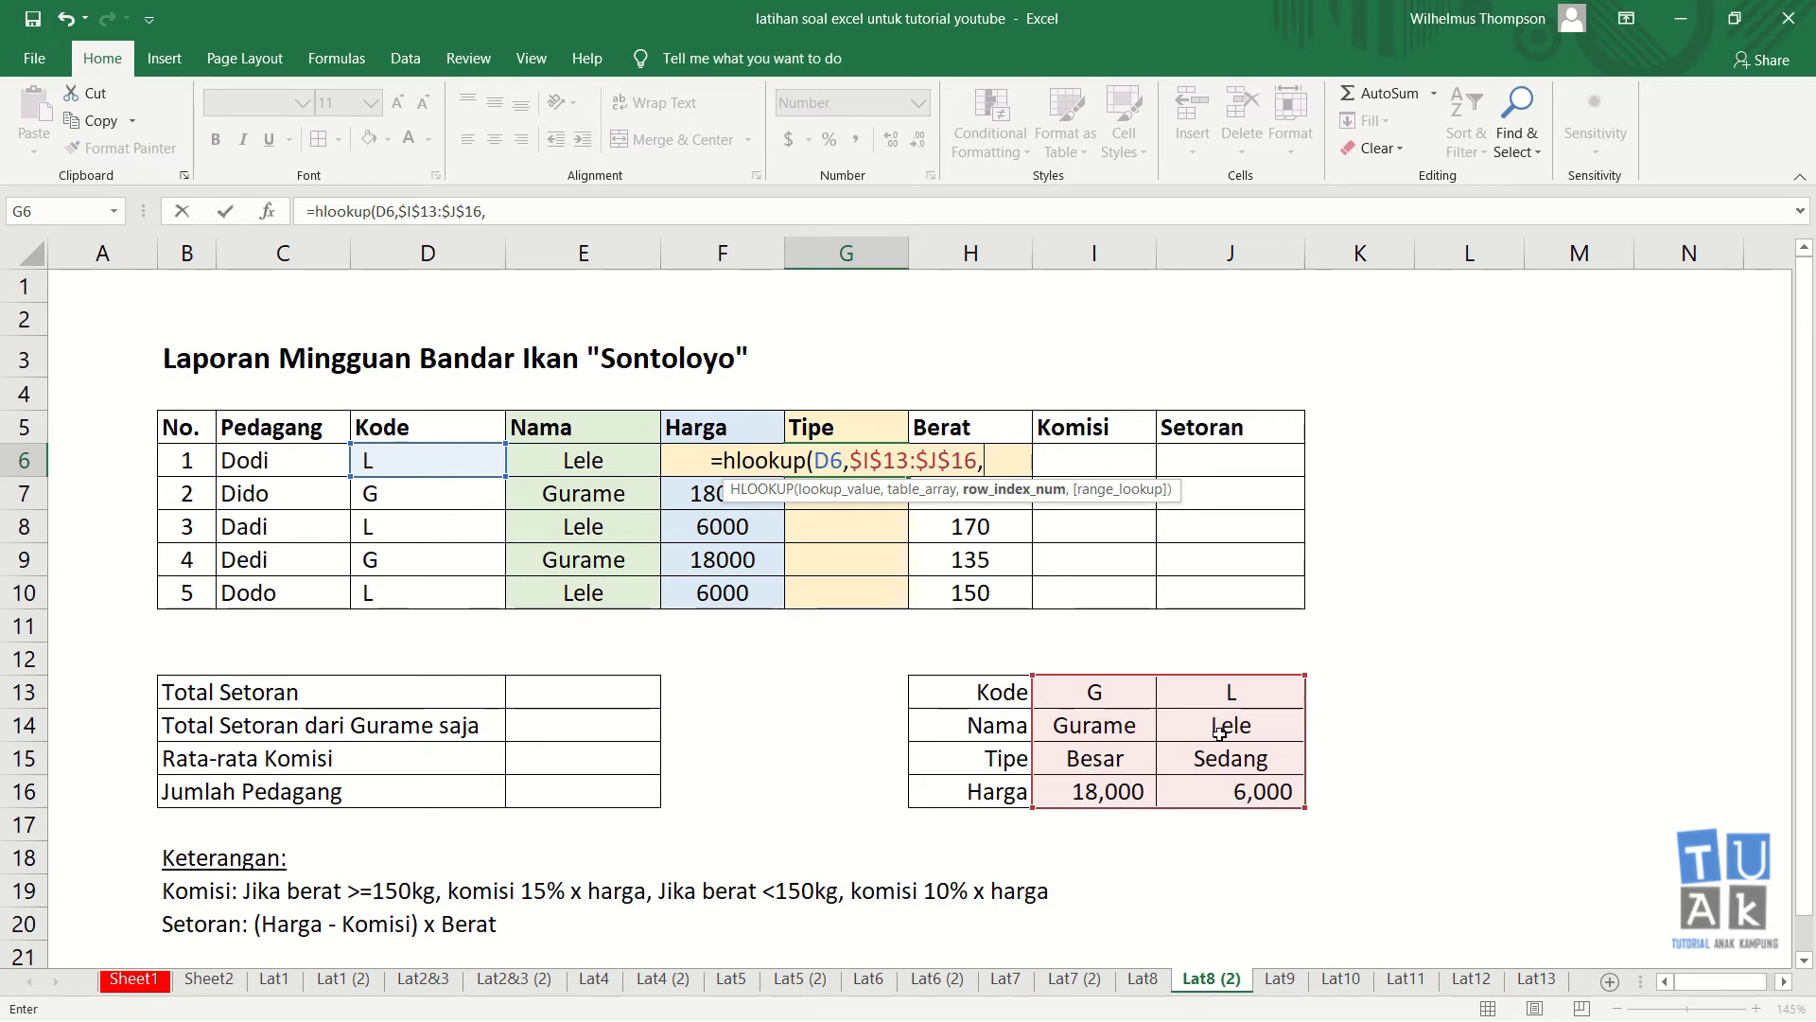
pyautogui.write('3')
pyautogui.write(',0)')
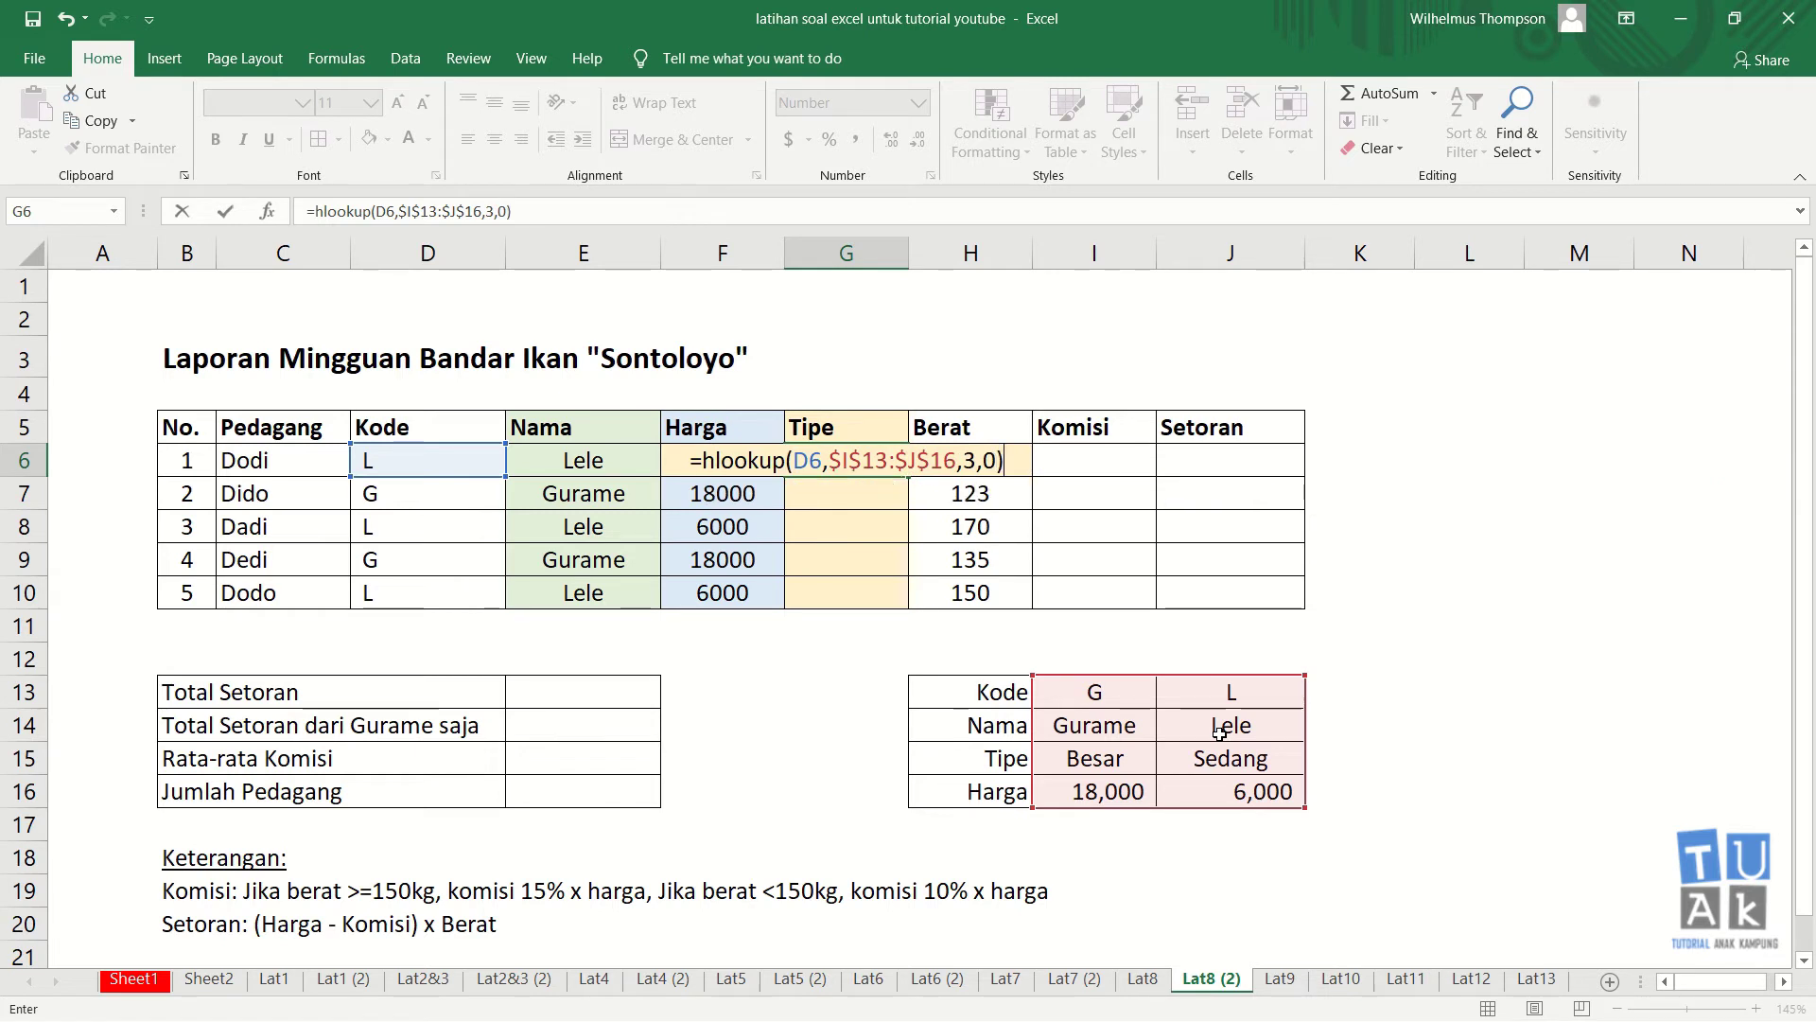
pyautogui.press('Return')
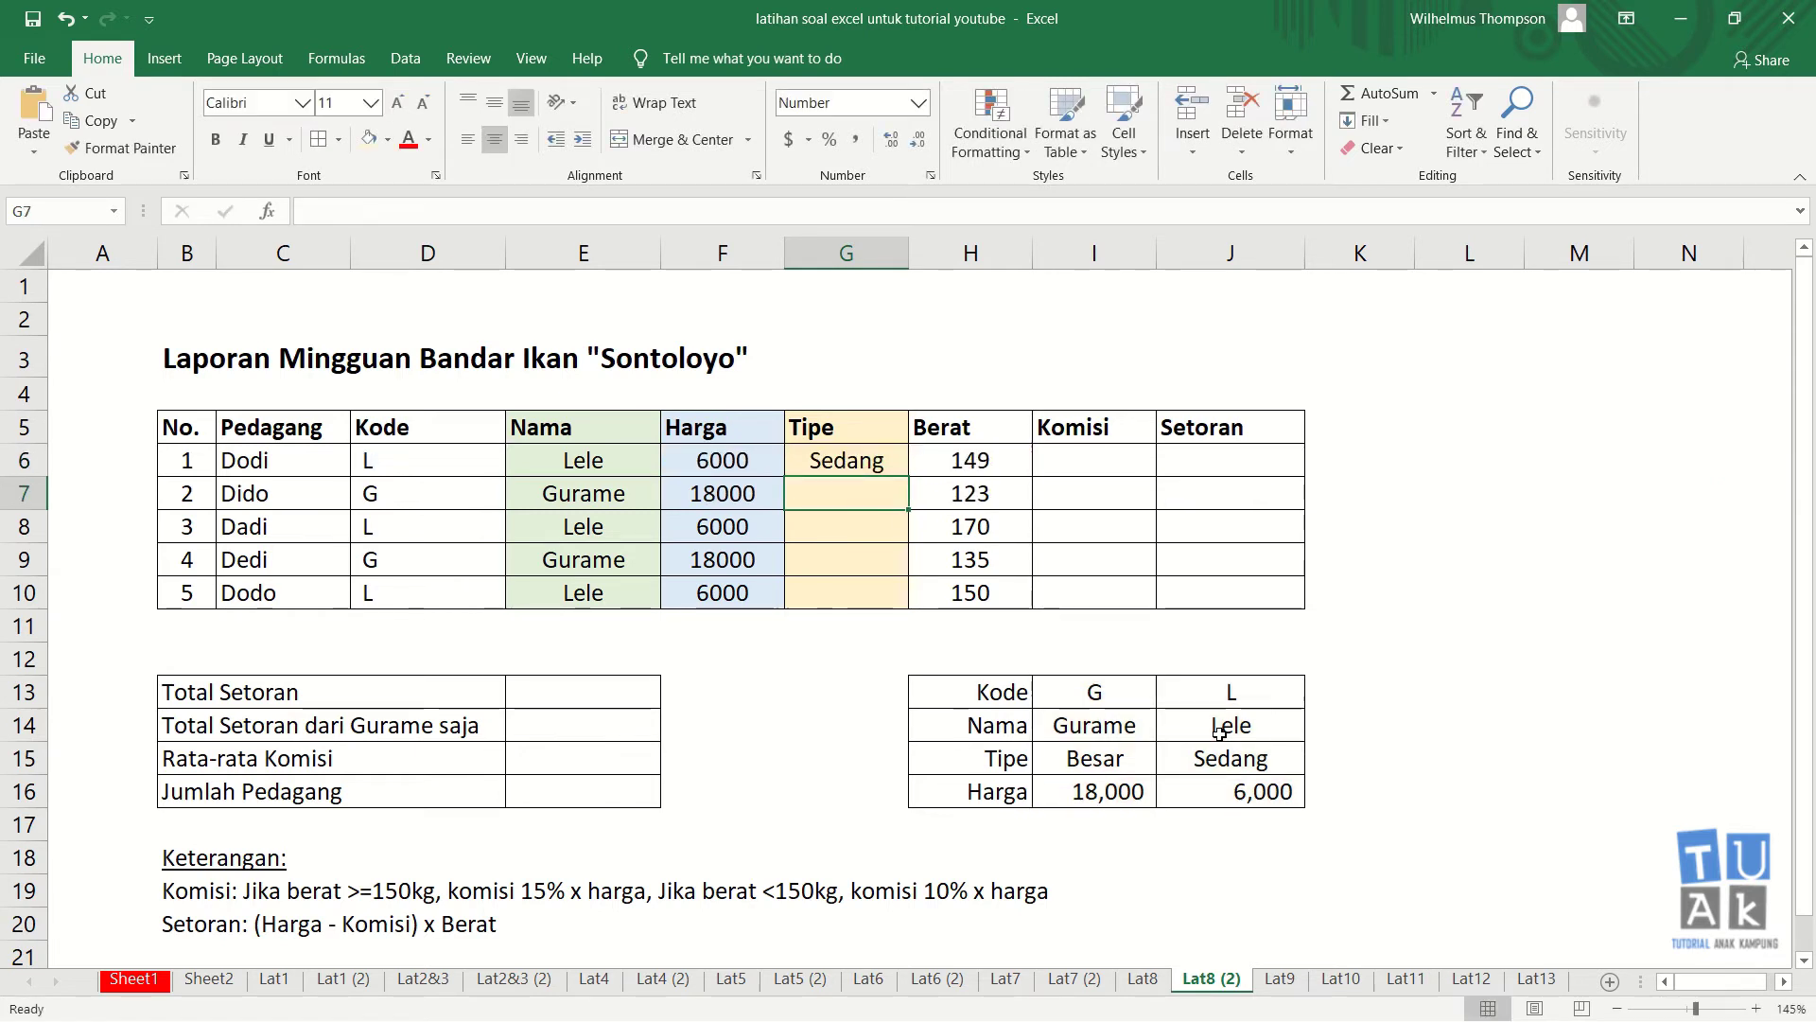
# - Copy the lookup formula from G6 down through G10 to complete the Tipe column, and check the copies
pyautogui.click(867, 461)
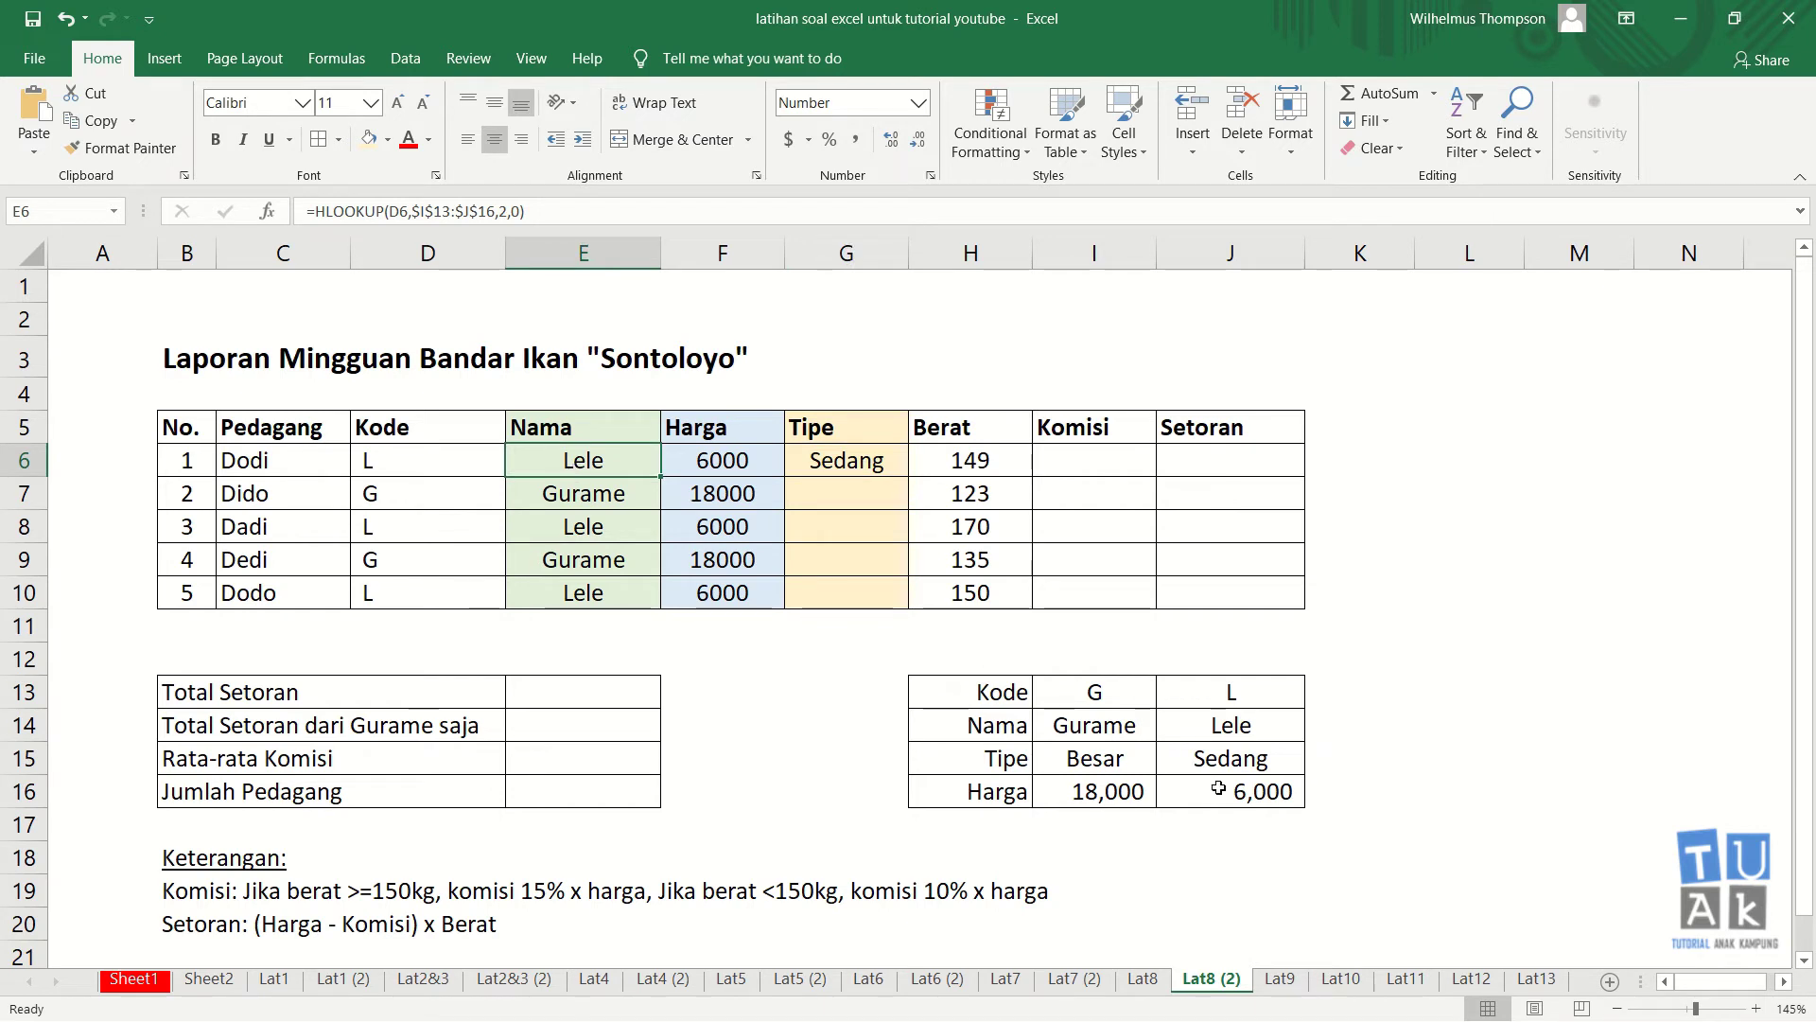
pyautogui.click(1249, 764)
pyautogui.click(832, 468)
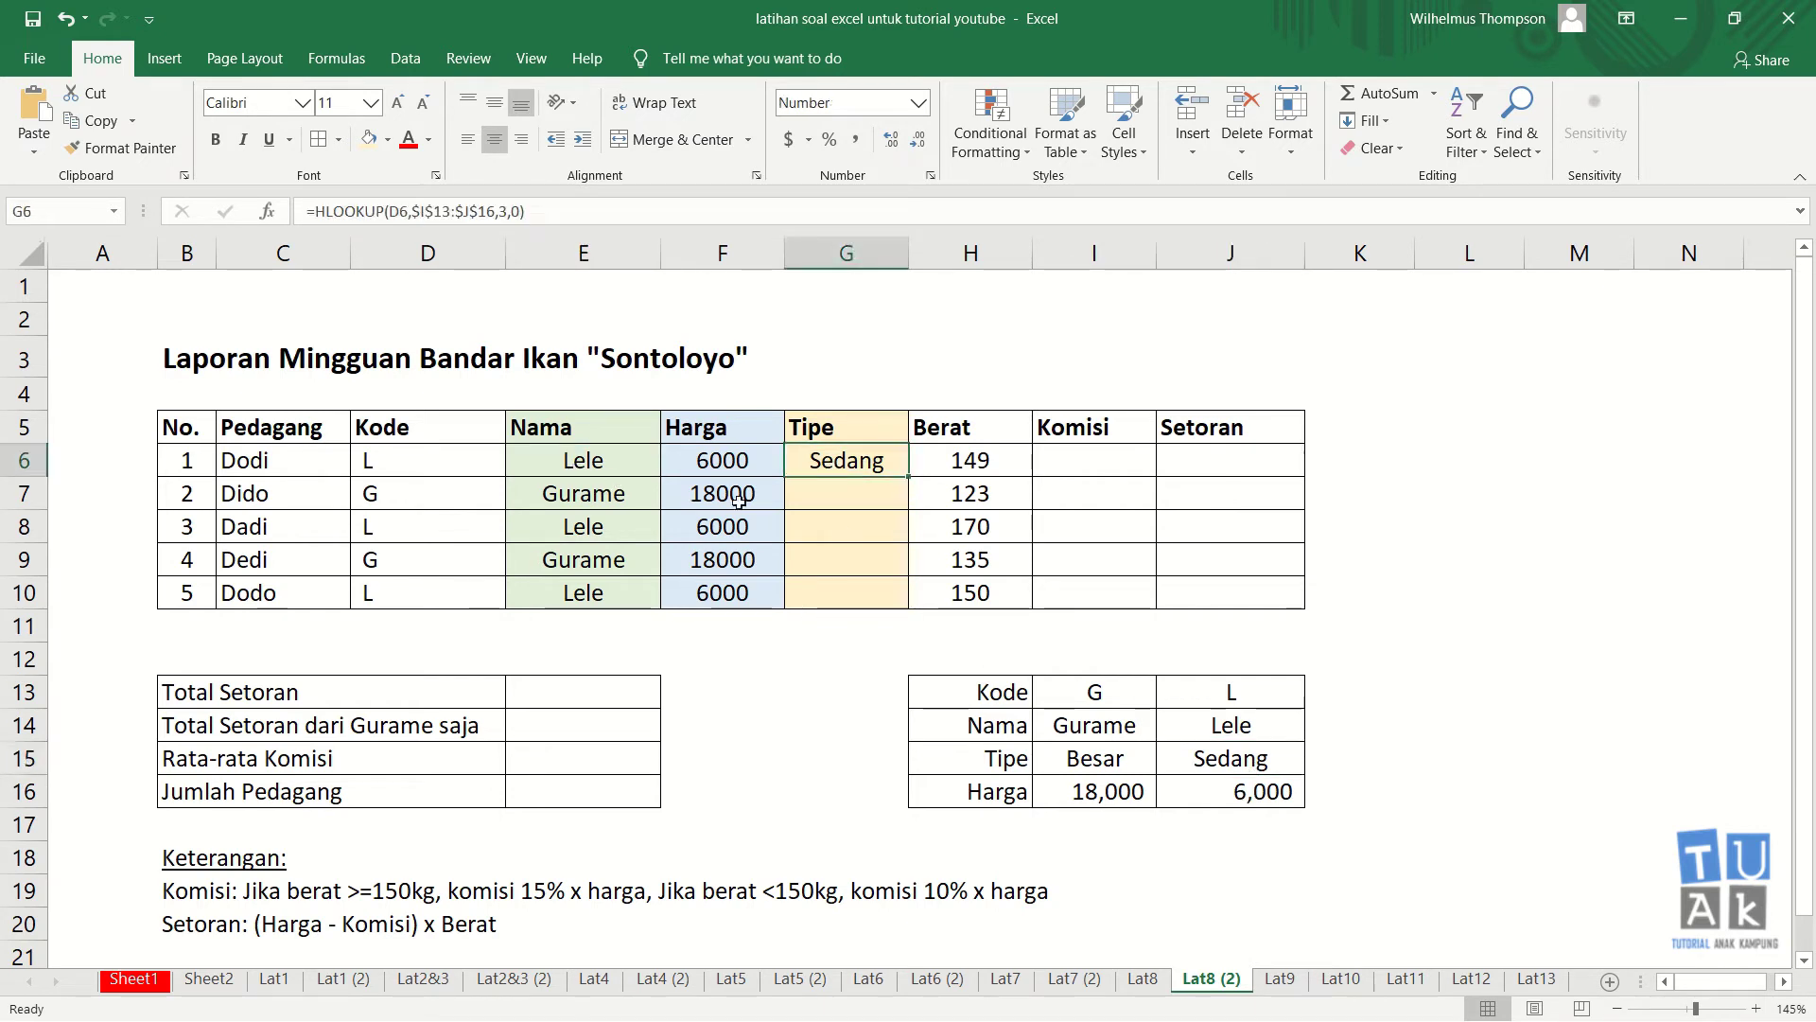
pyautogui.moveTo(907, 476); pyautogui.dragTo(910, 610)
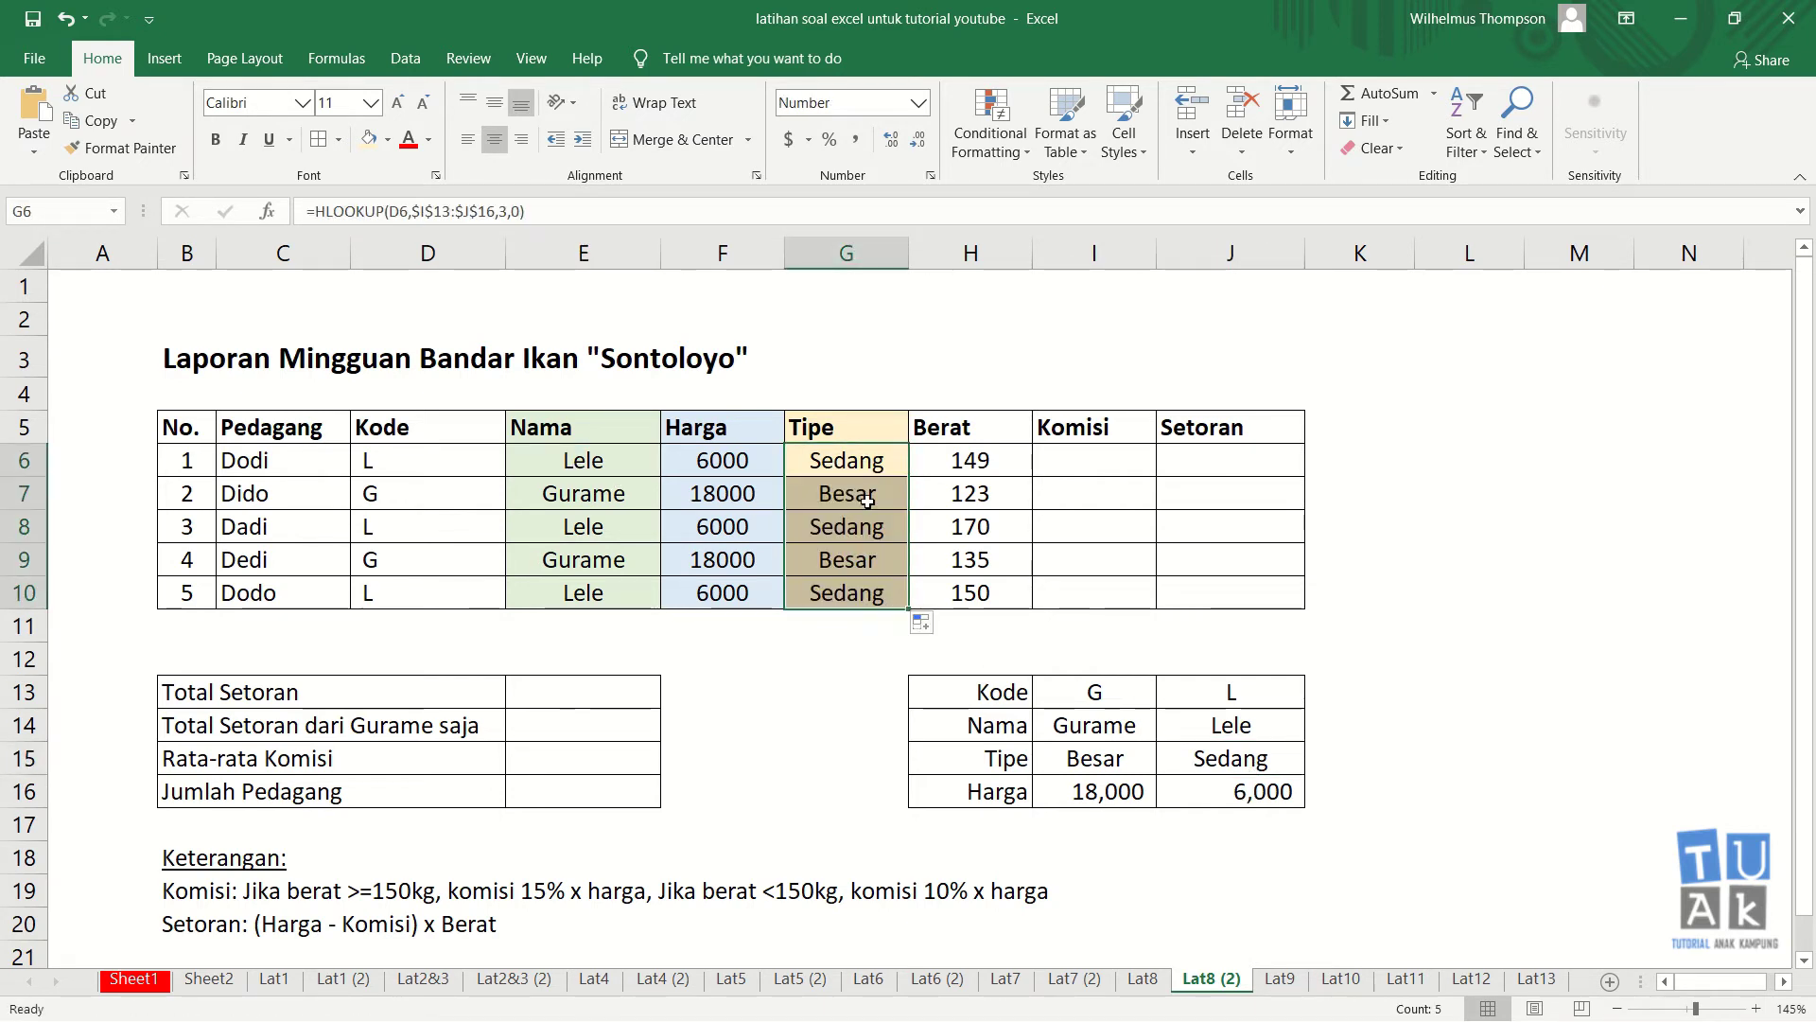
pyautogui.click(866, 501)
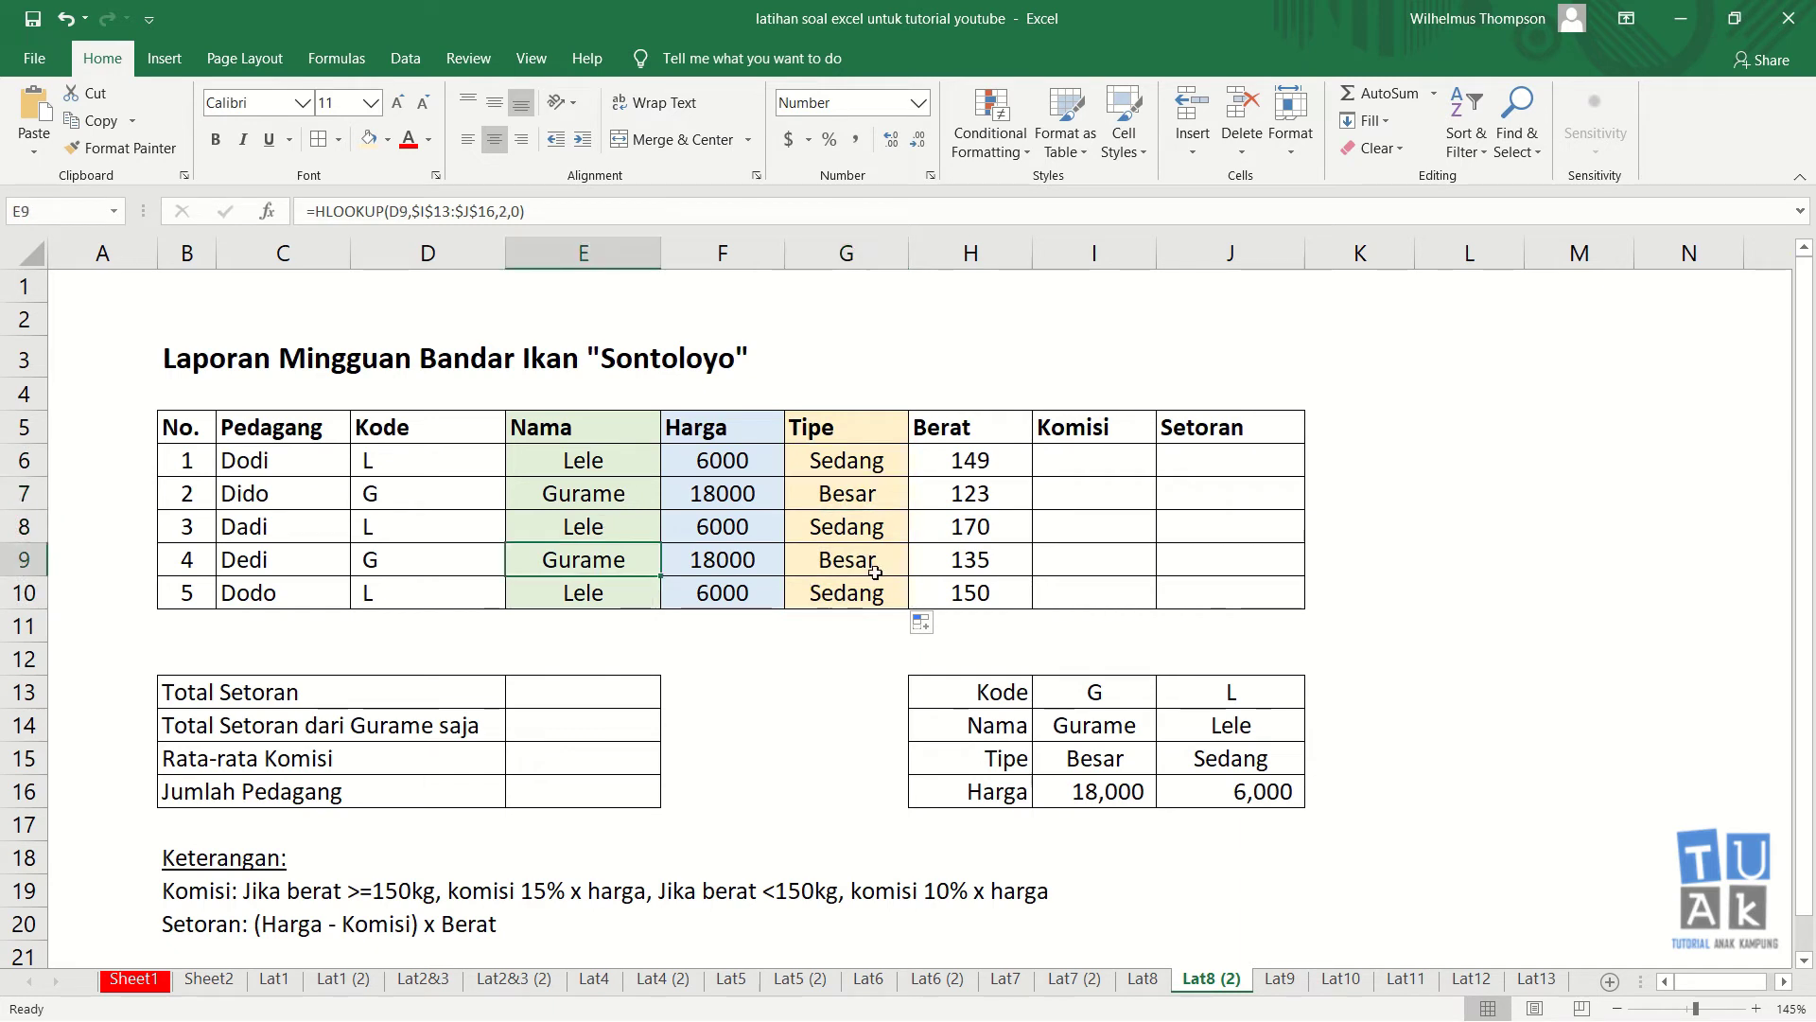
pyautogui.click(868, 596)
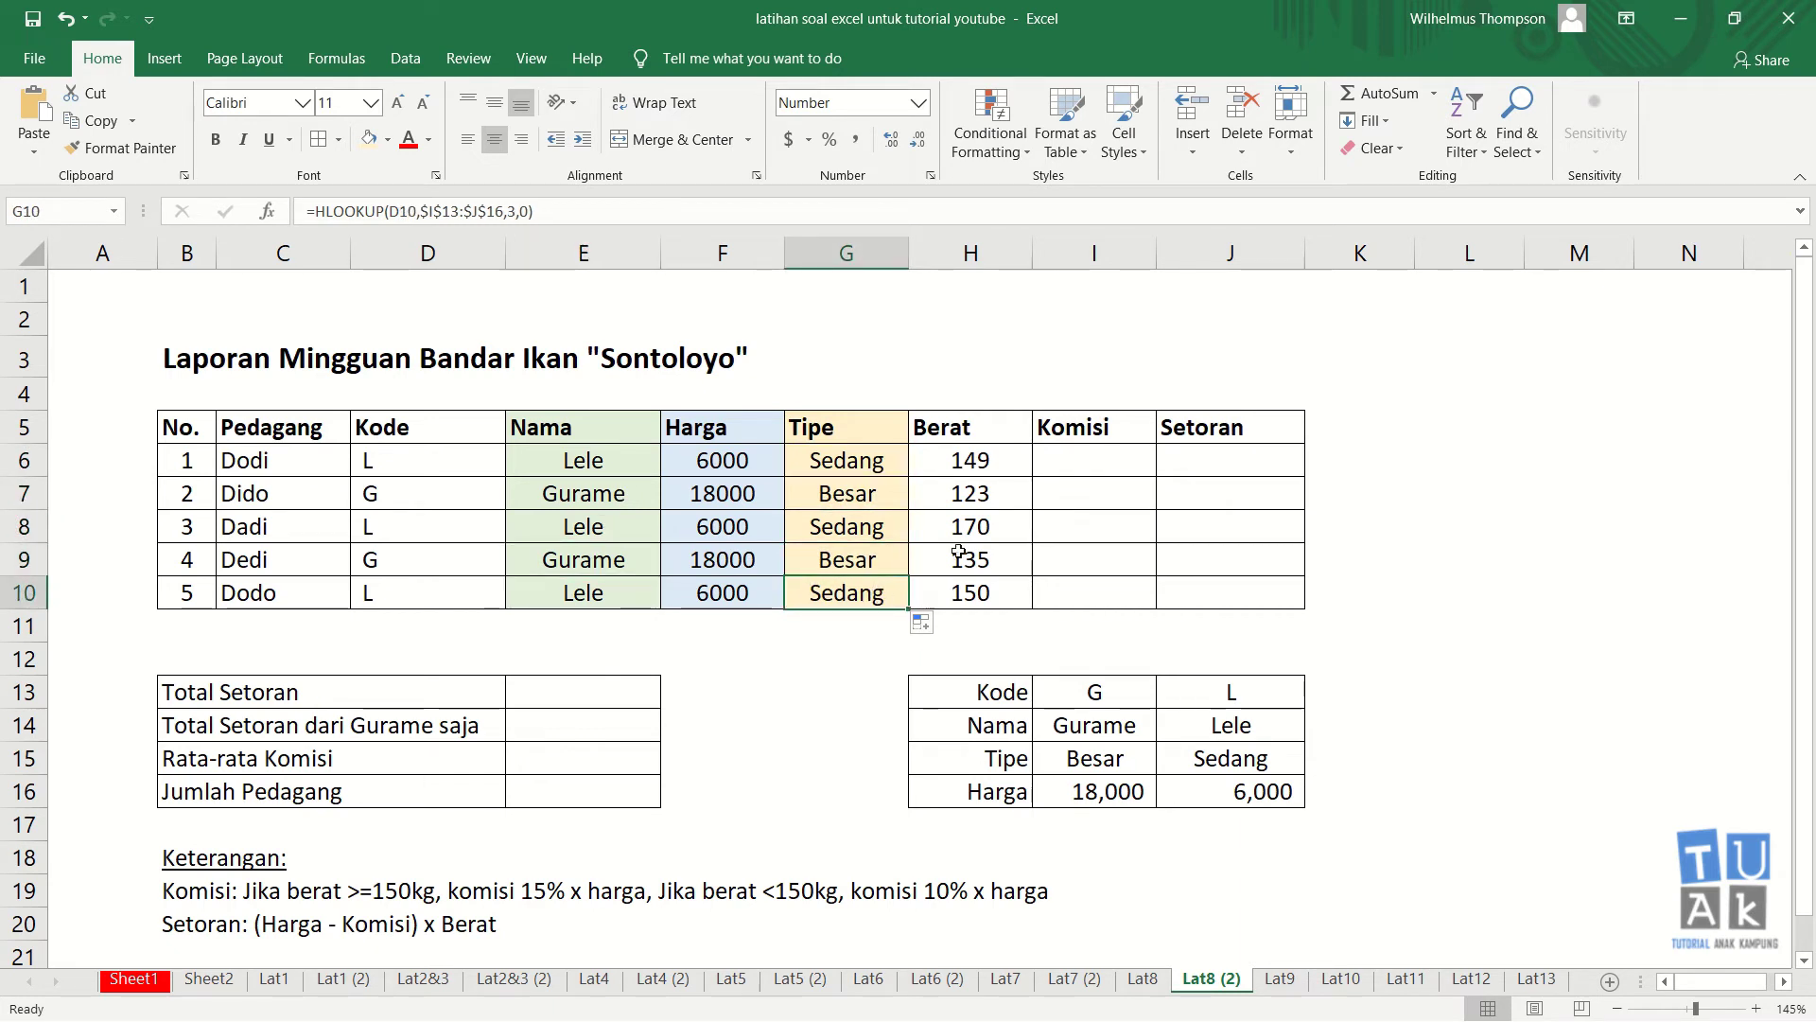
pyautogui.click(877, 499)
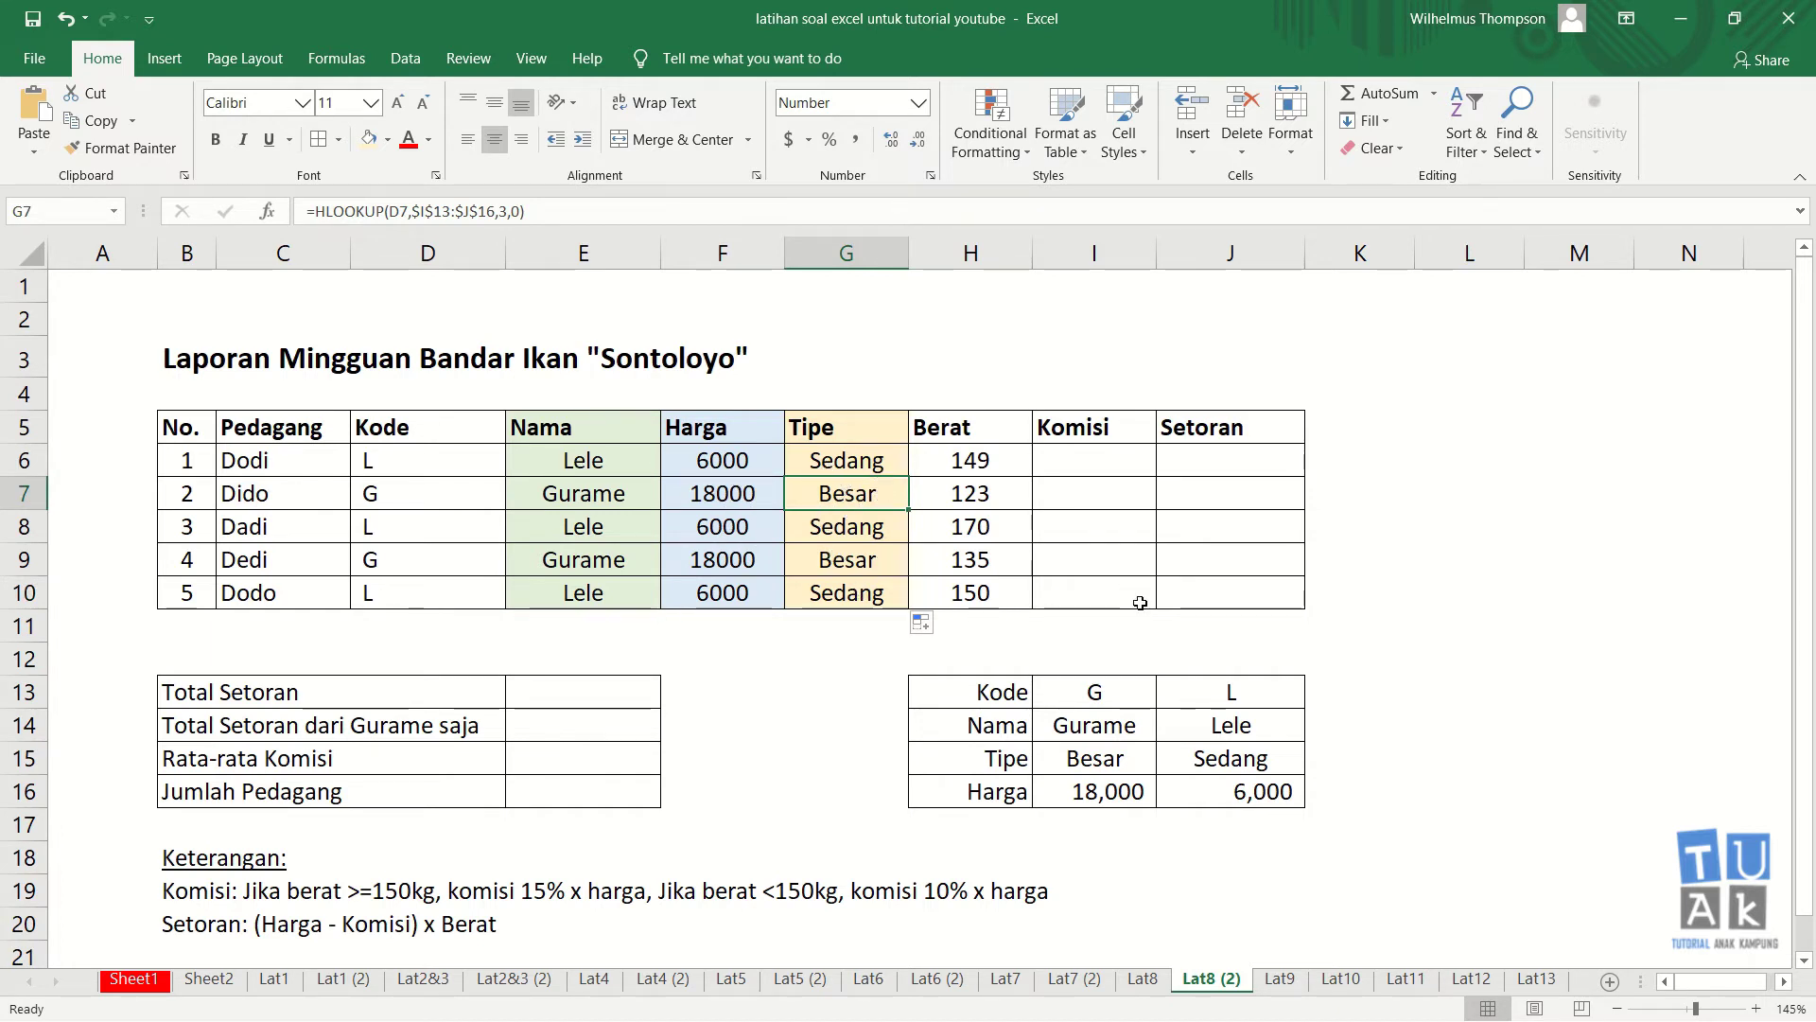
# - Enter =IF(H6>=150,15%*F6,10%*F6) in I6 to calculate the first row's Komisi from its Berat and Harga
pyautogui.click(1064, 459)
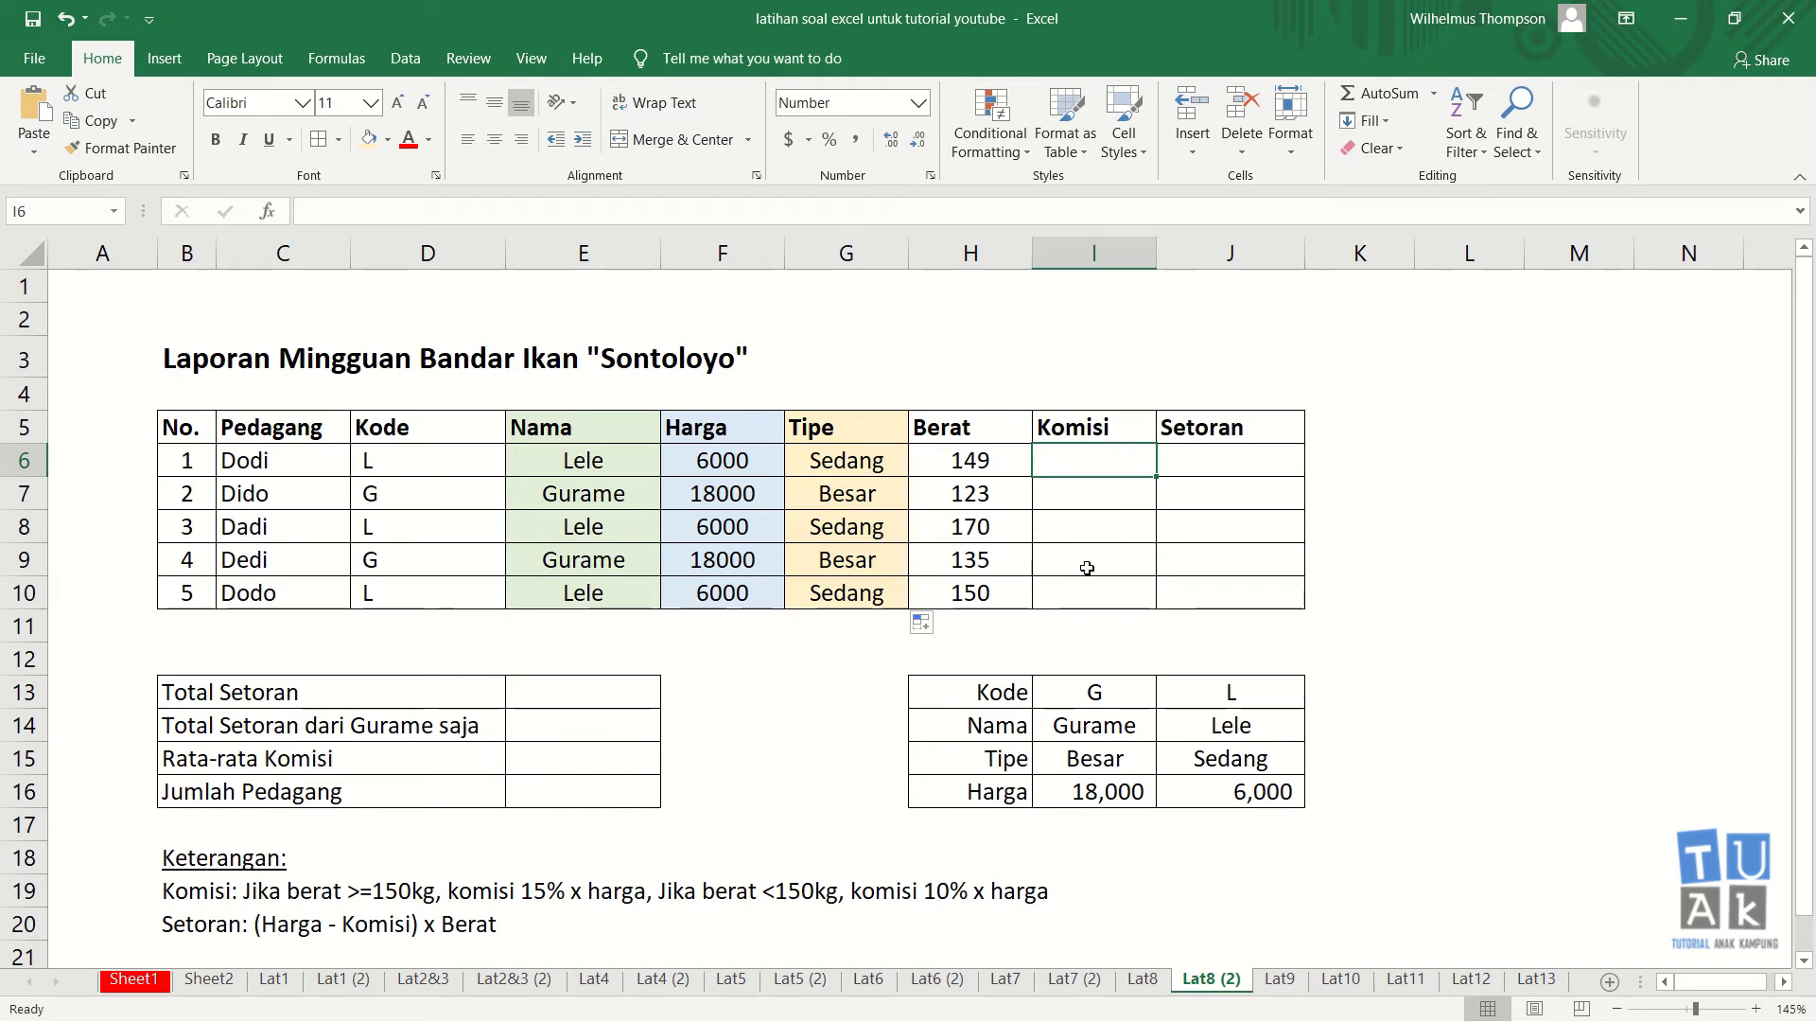
pyautogui.click(1257, 430)
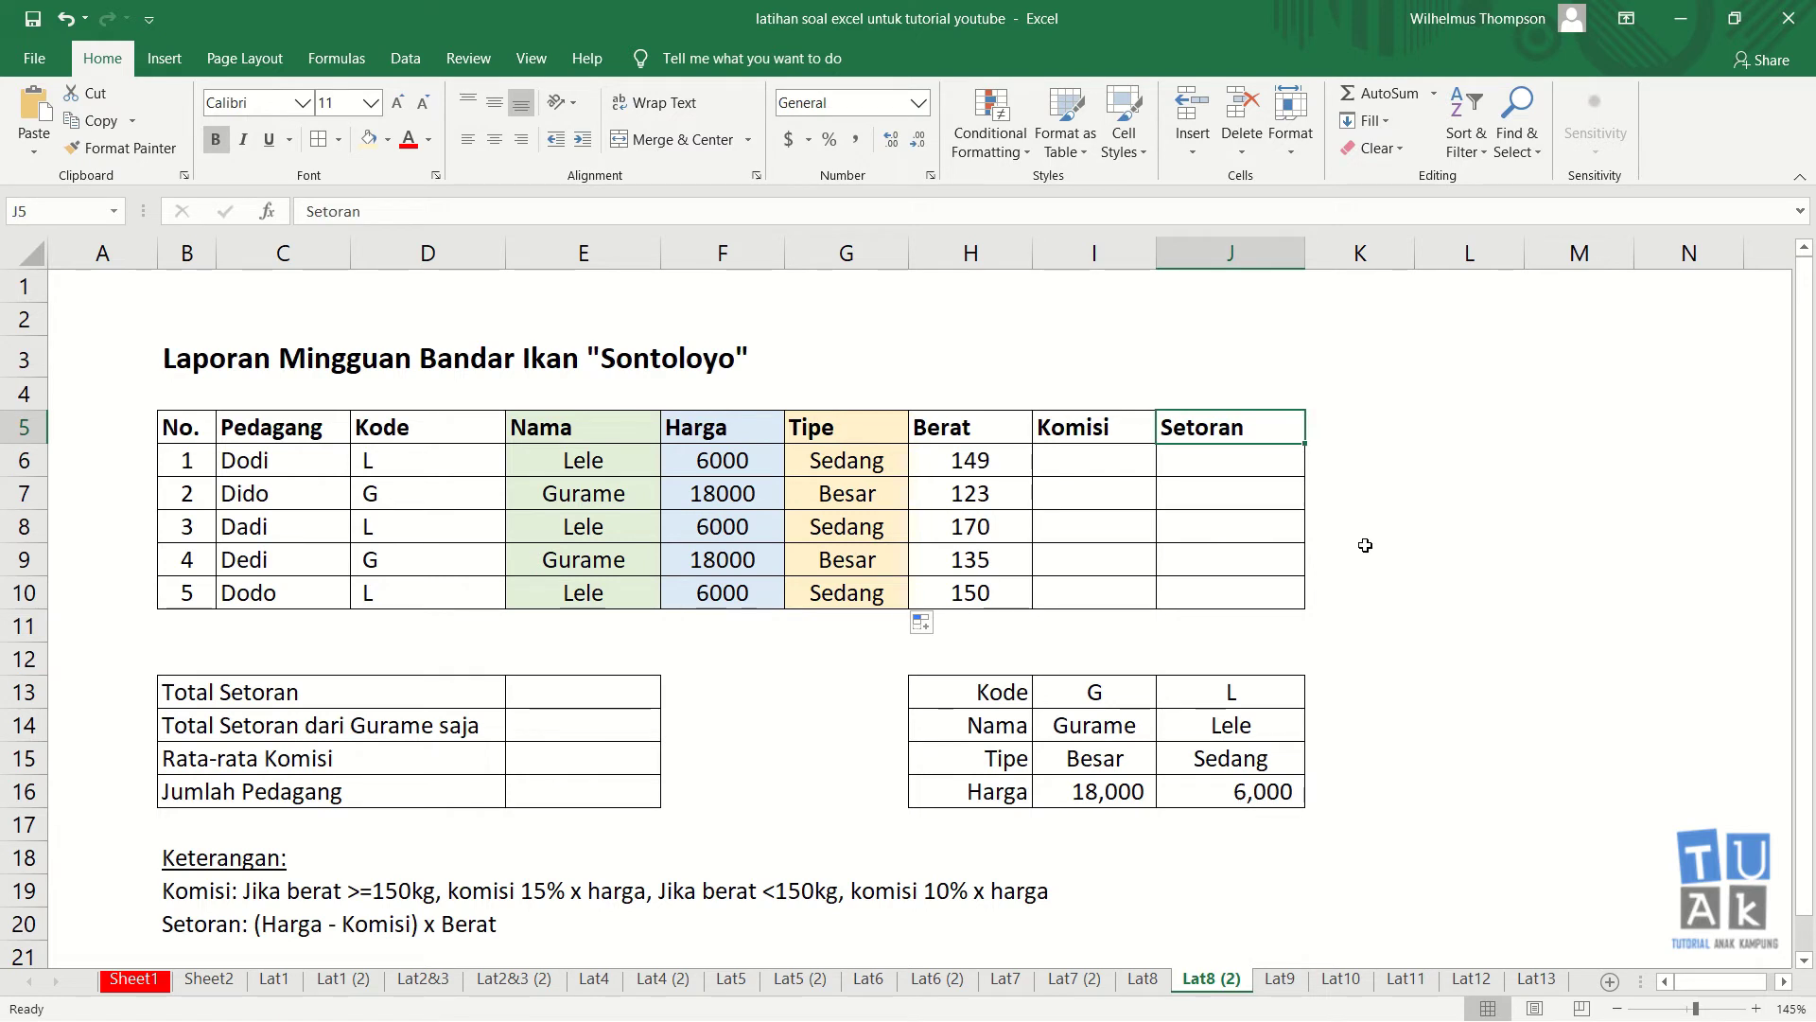
pyautogui.click(1093, 468)
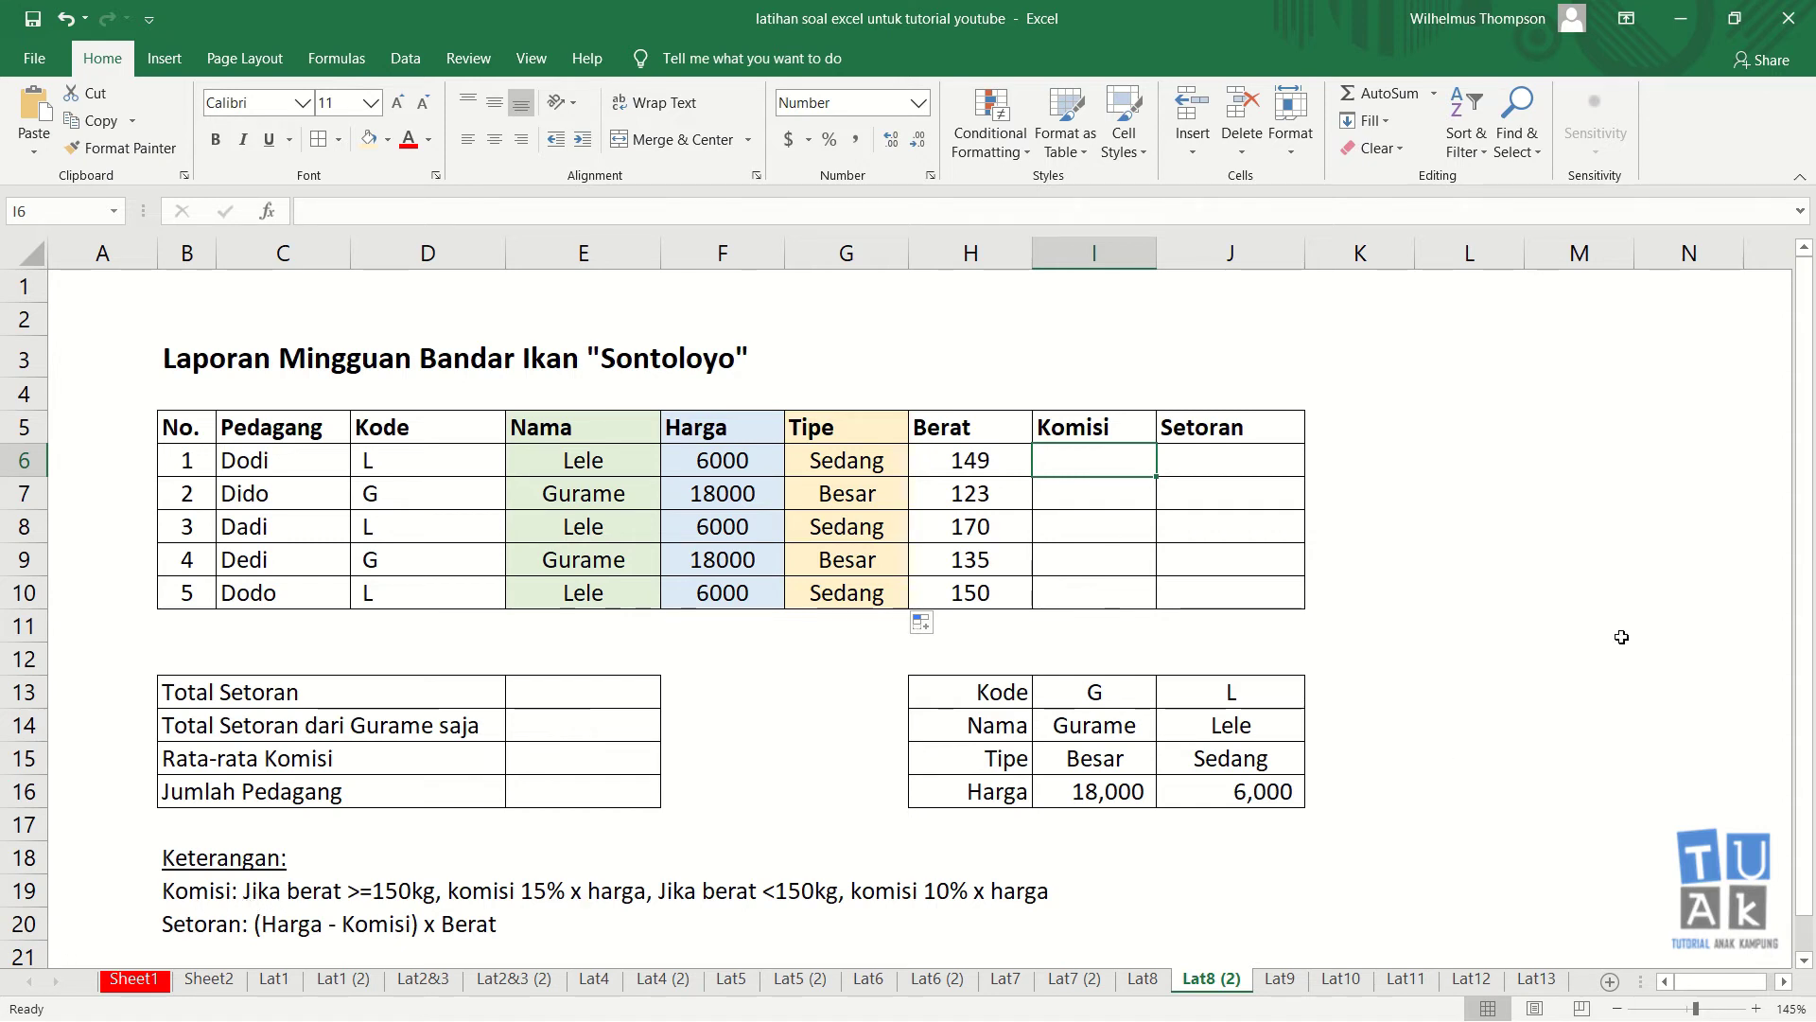
pyautogui.write('=')
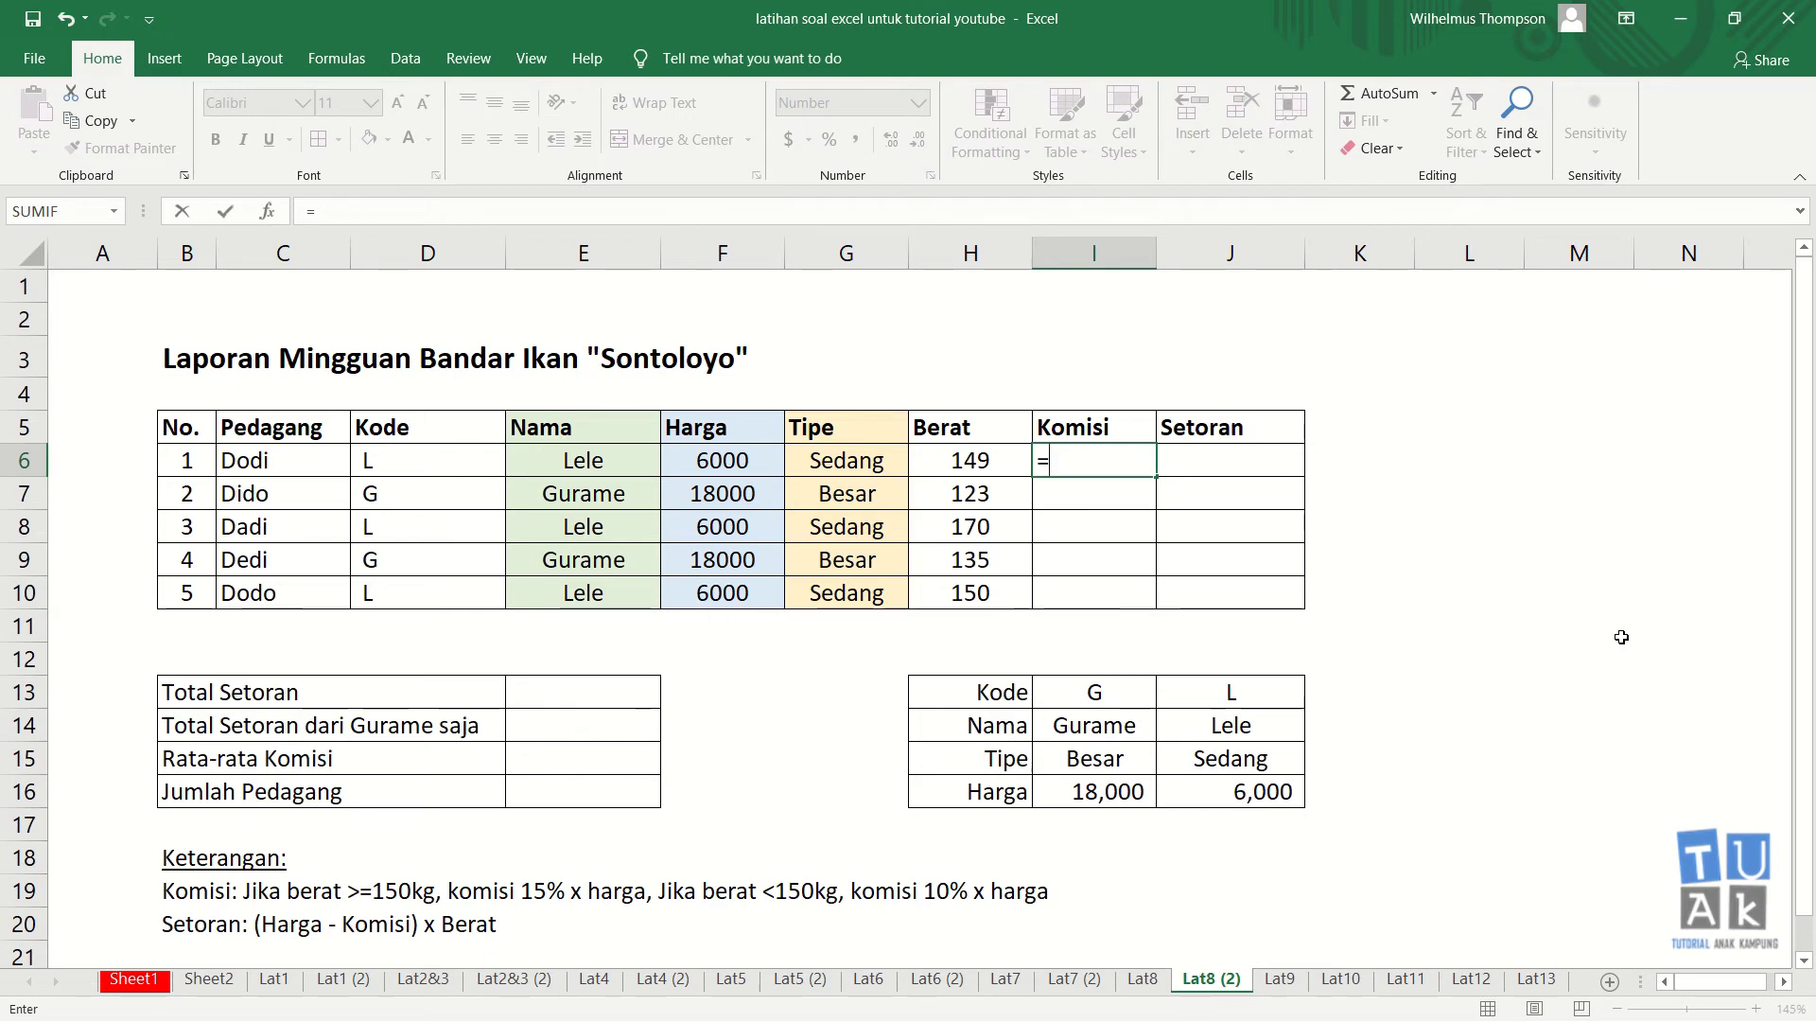
pyautogui.write('if')
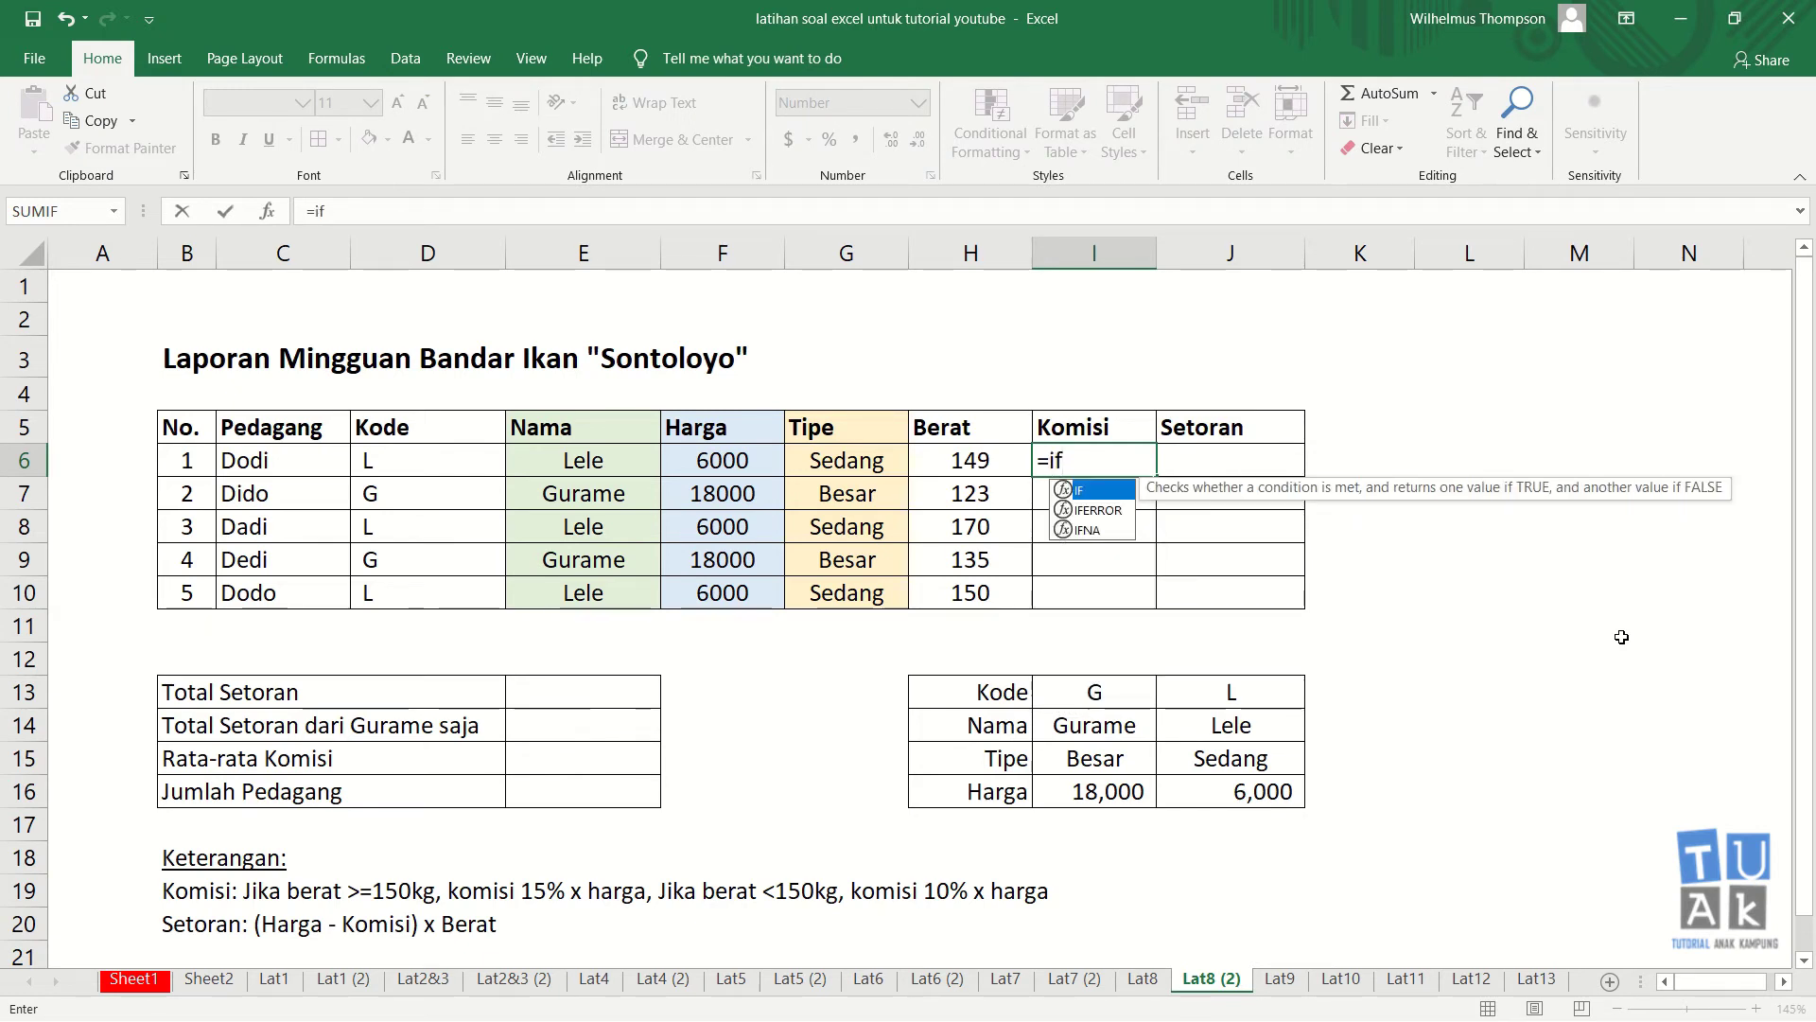
pyautogui.write('(')
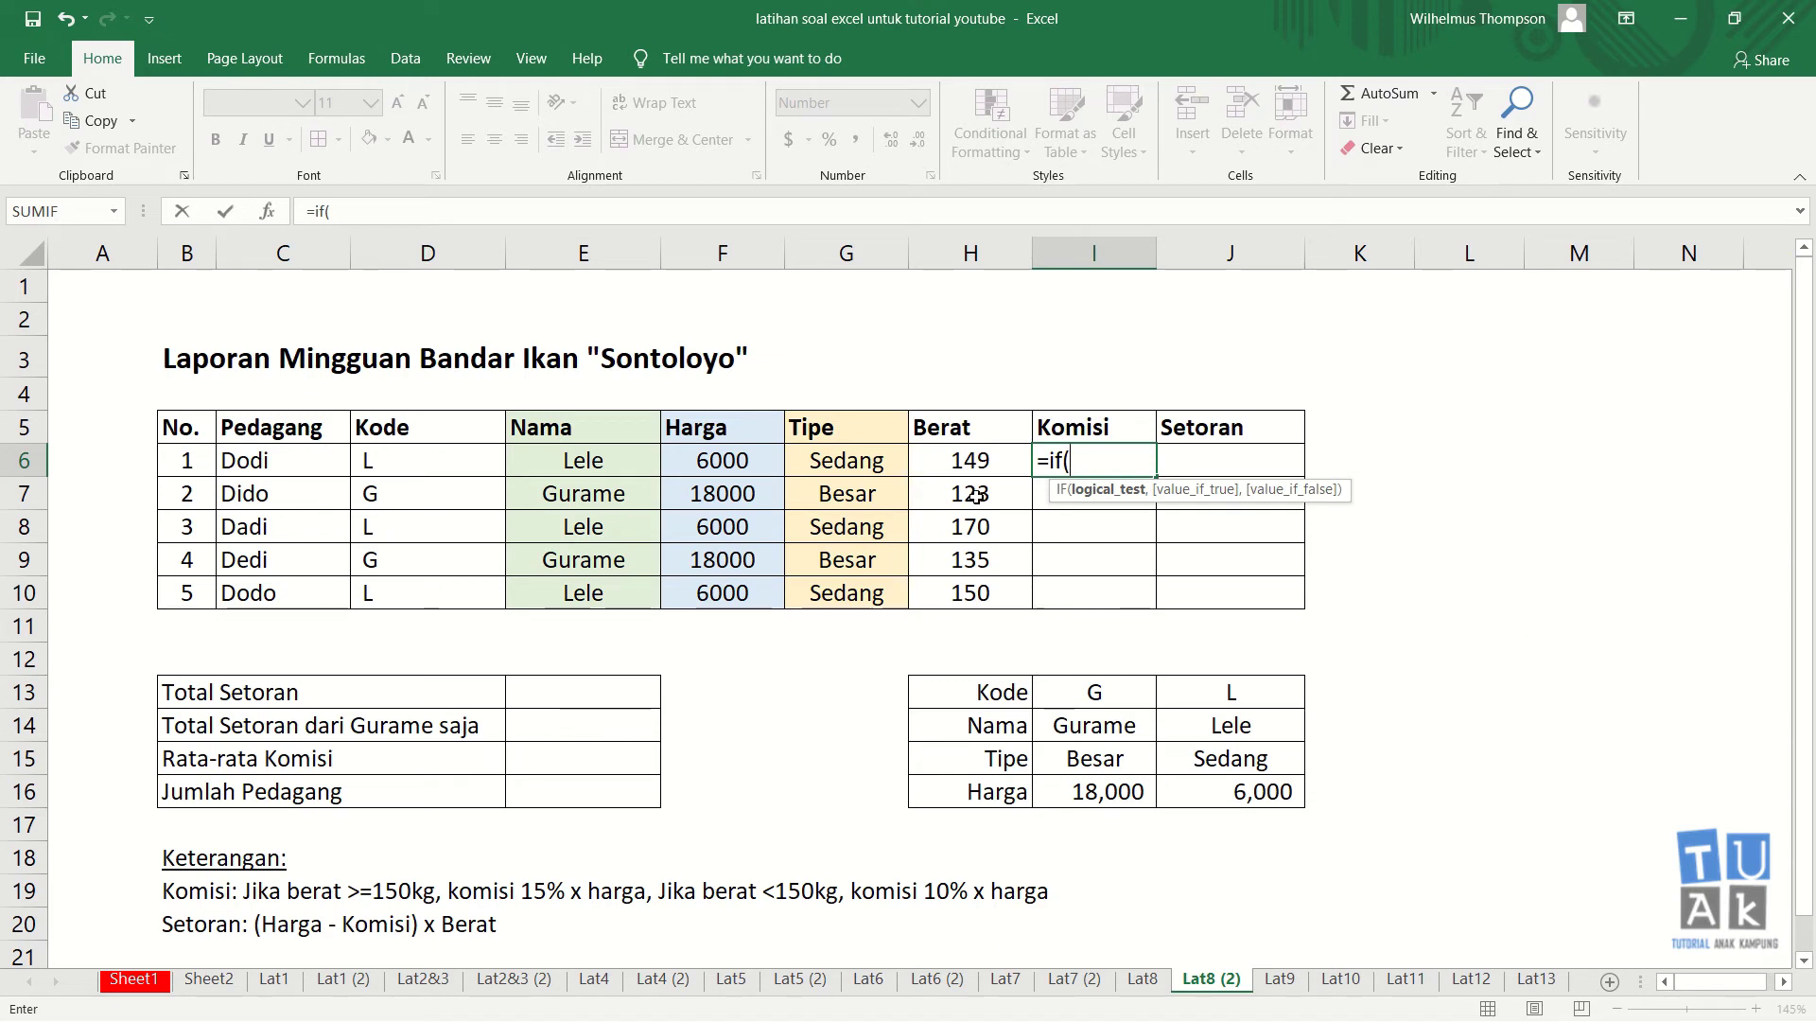
pyautogui.click(955, 458)
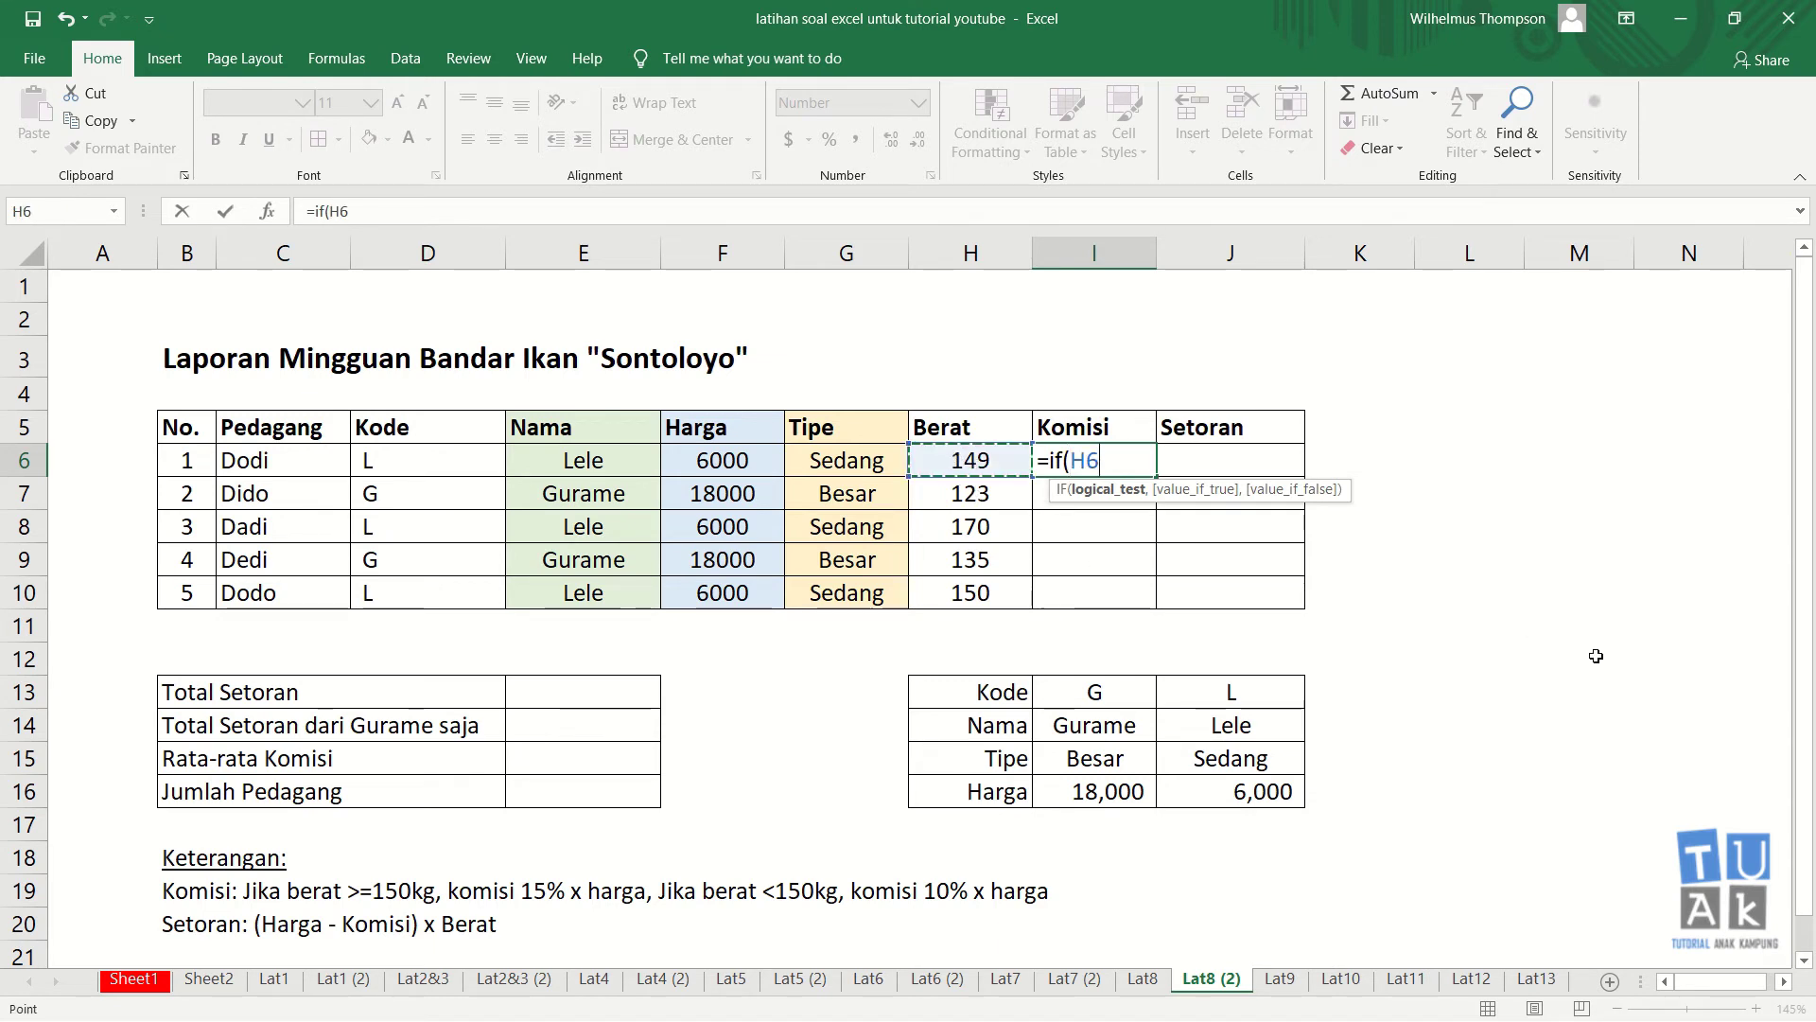
pyautogui.write('>')
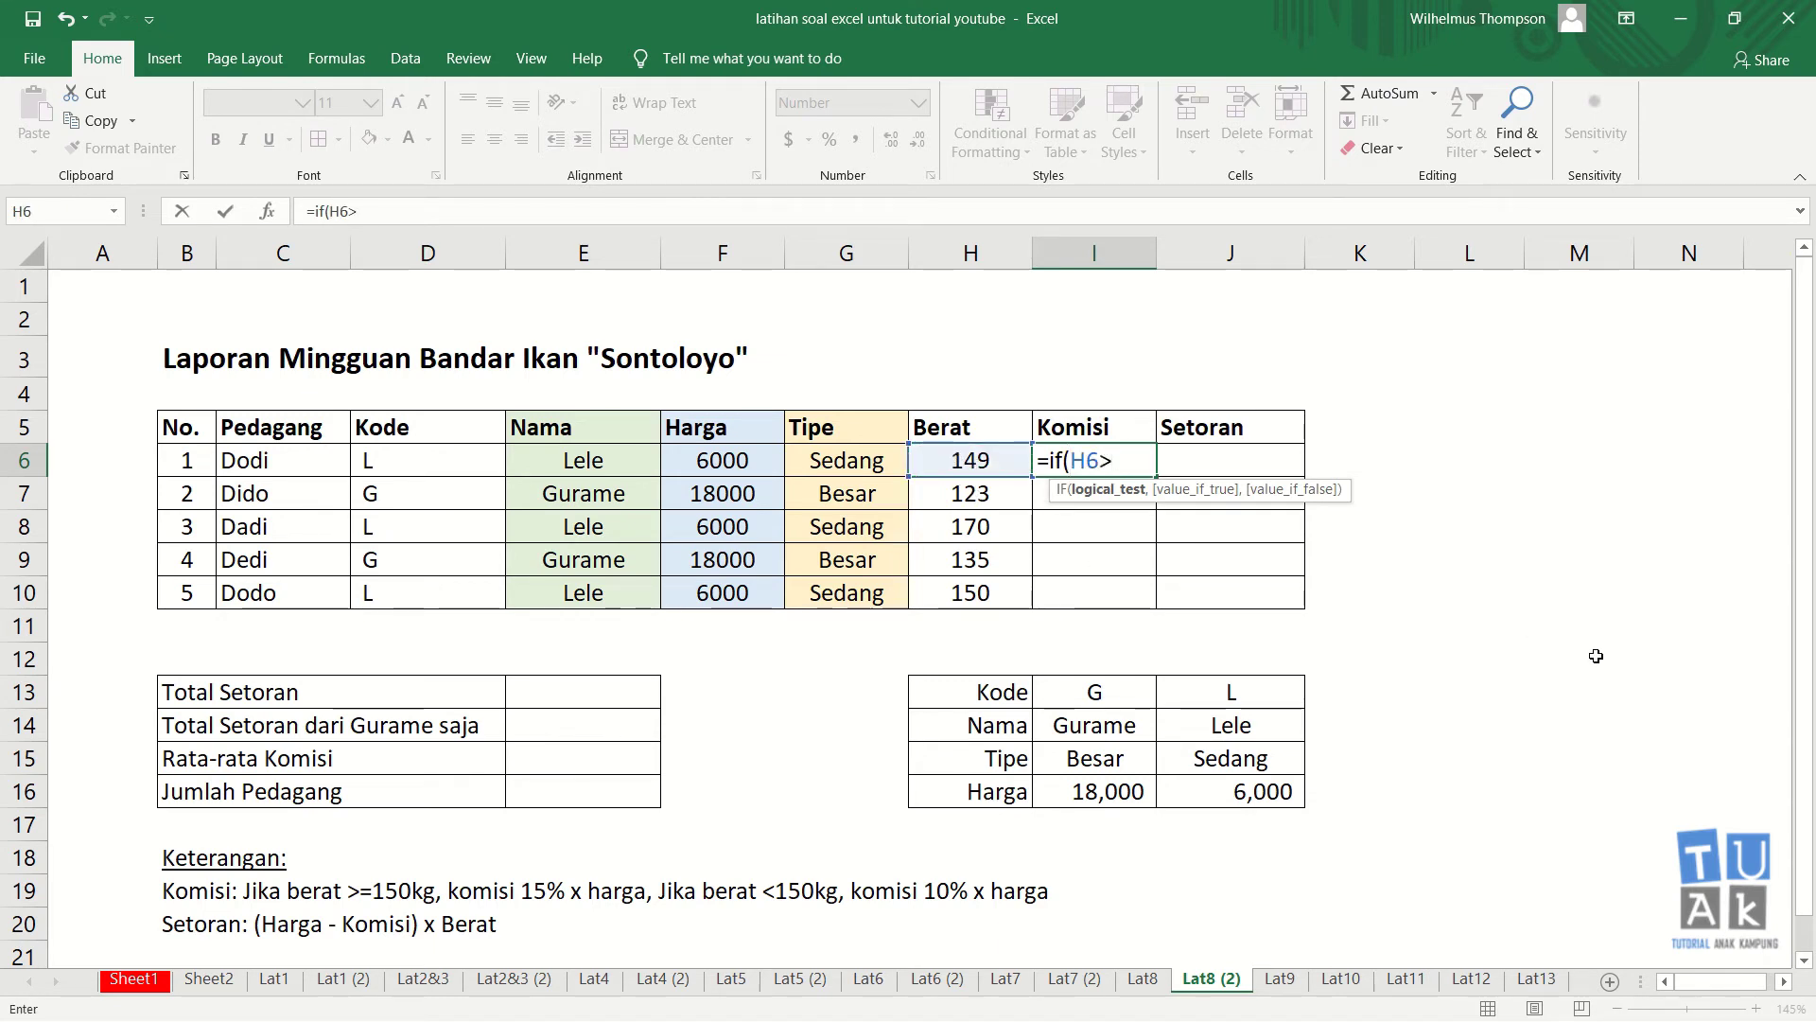
pyautogui.write('=150')
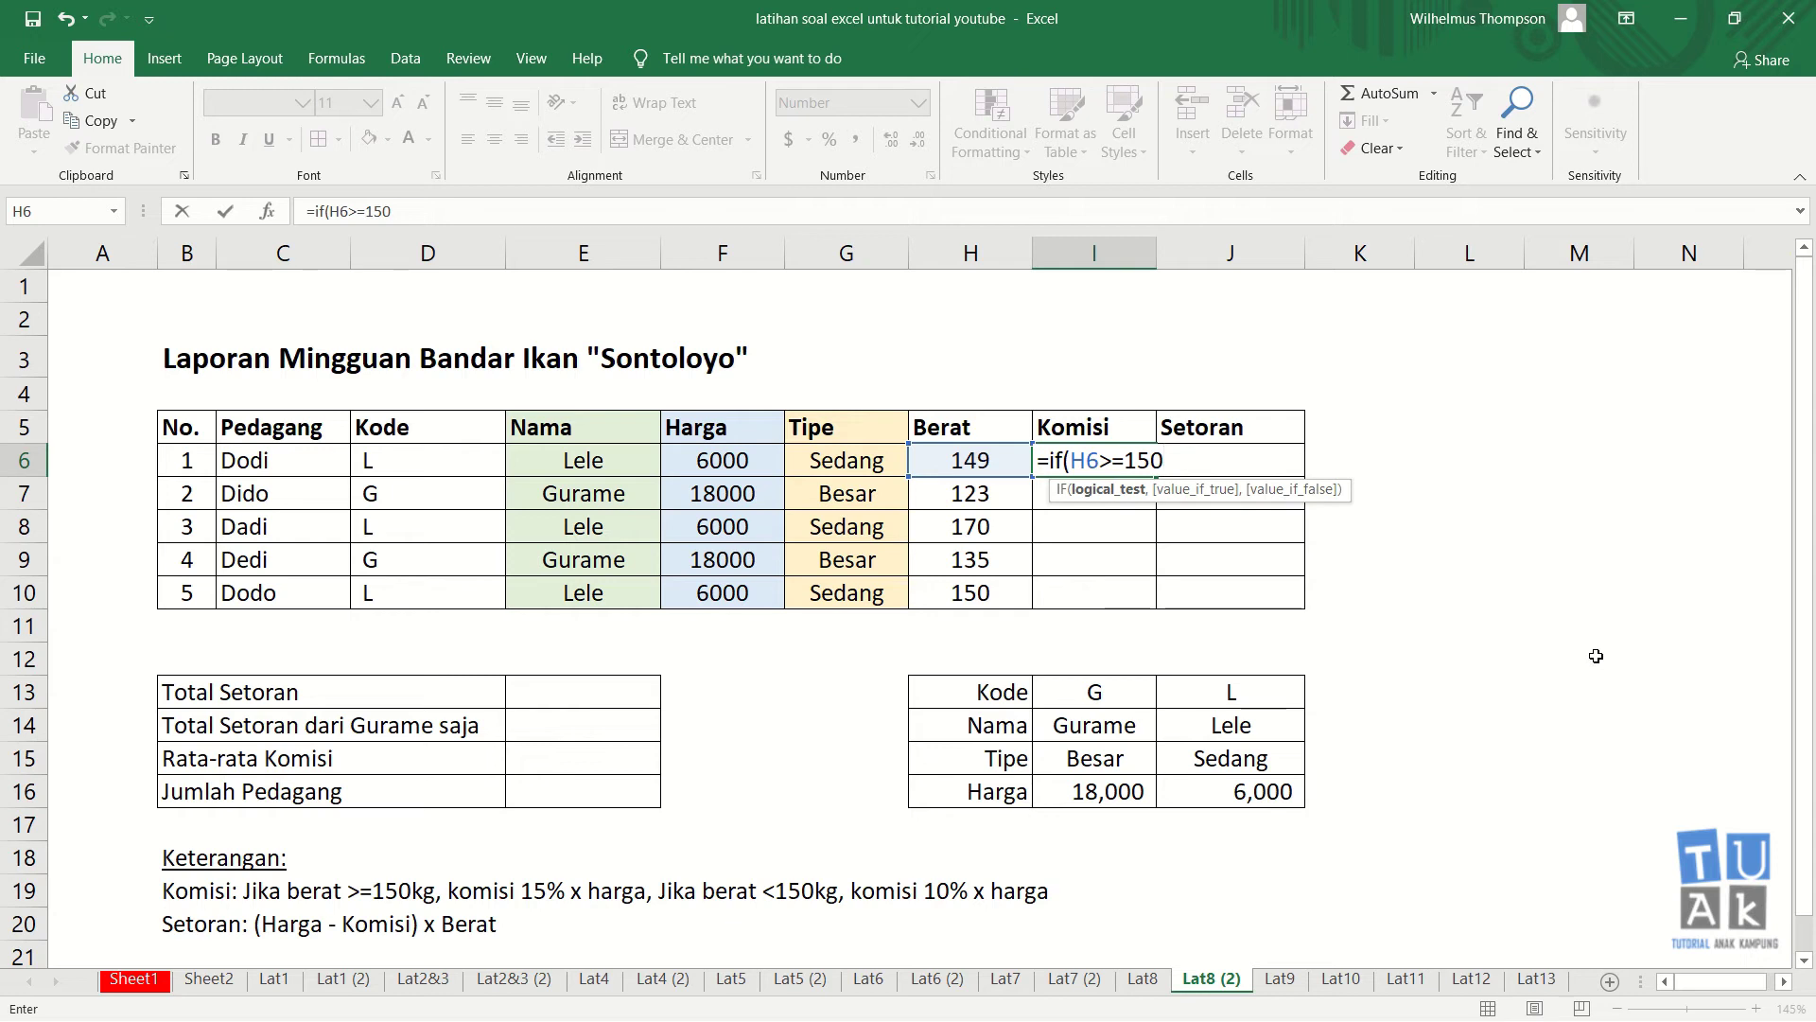
pyautogui.write(',')
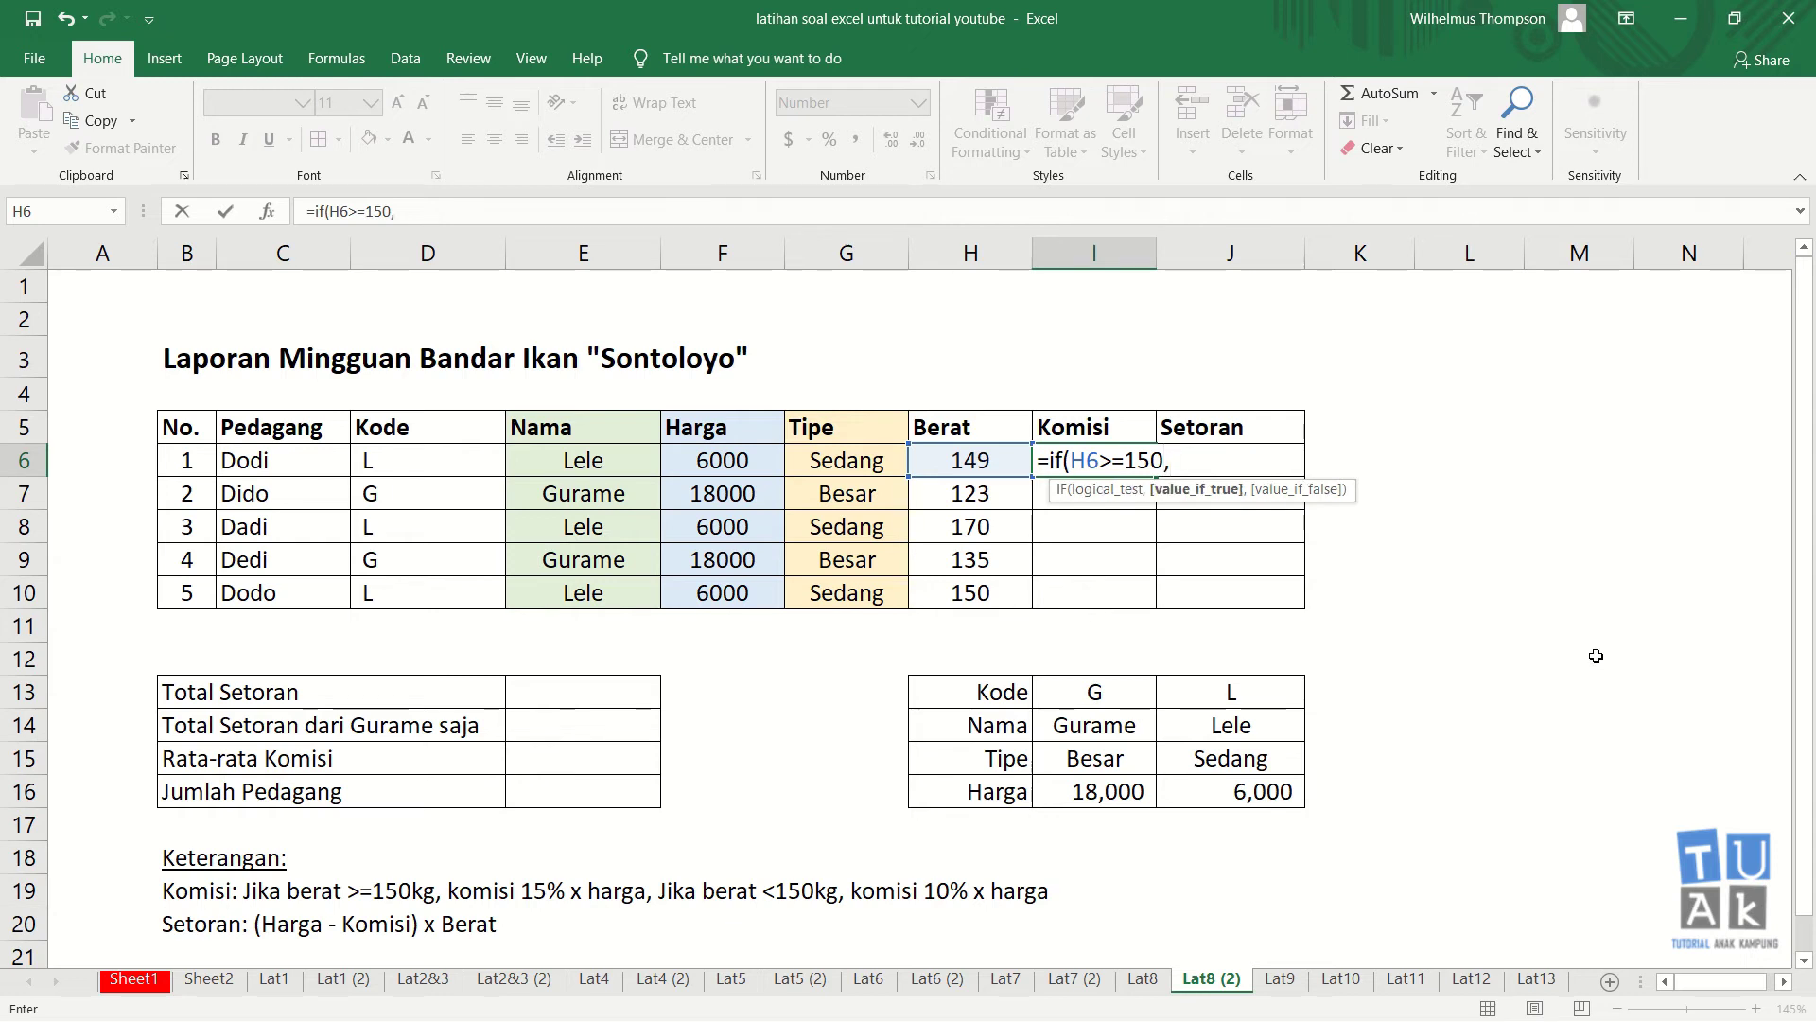
pyautogui.write('15%*')
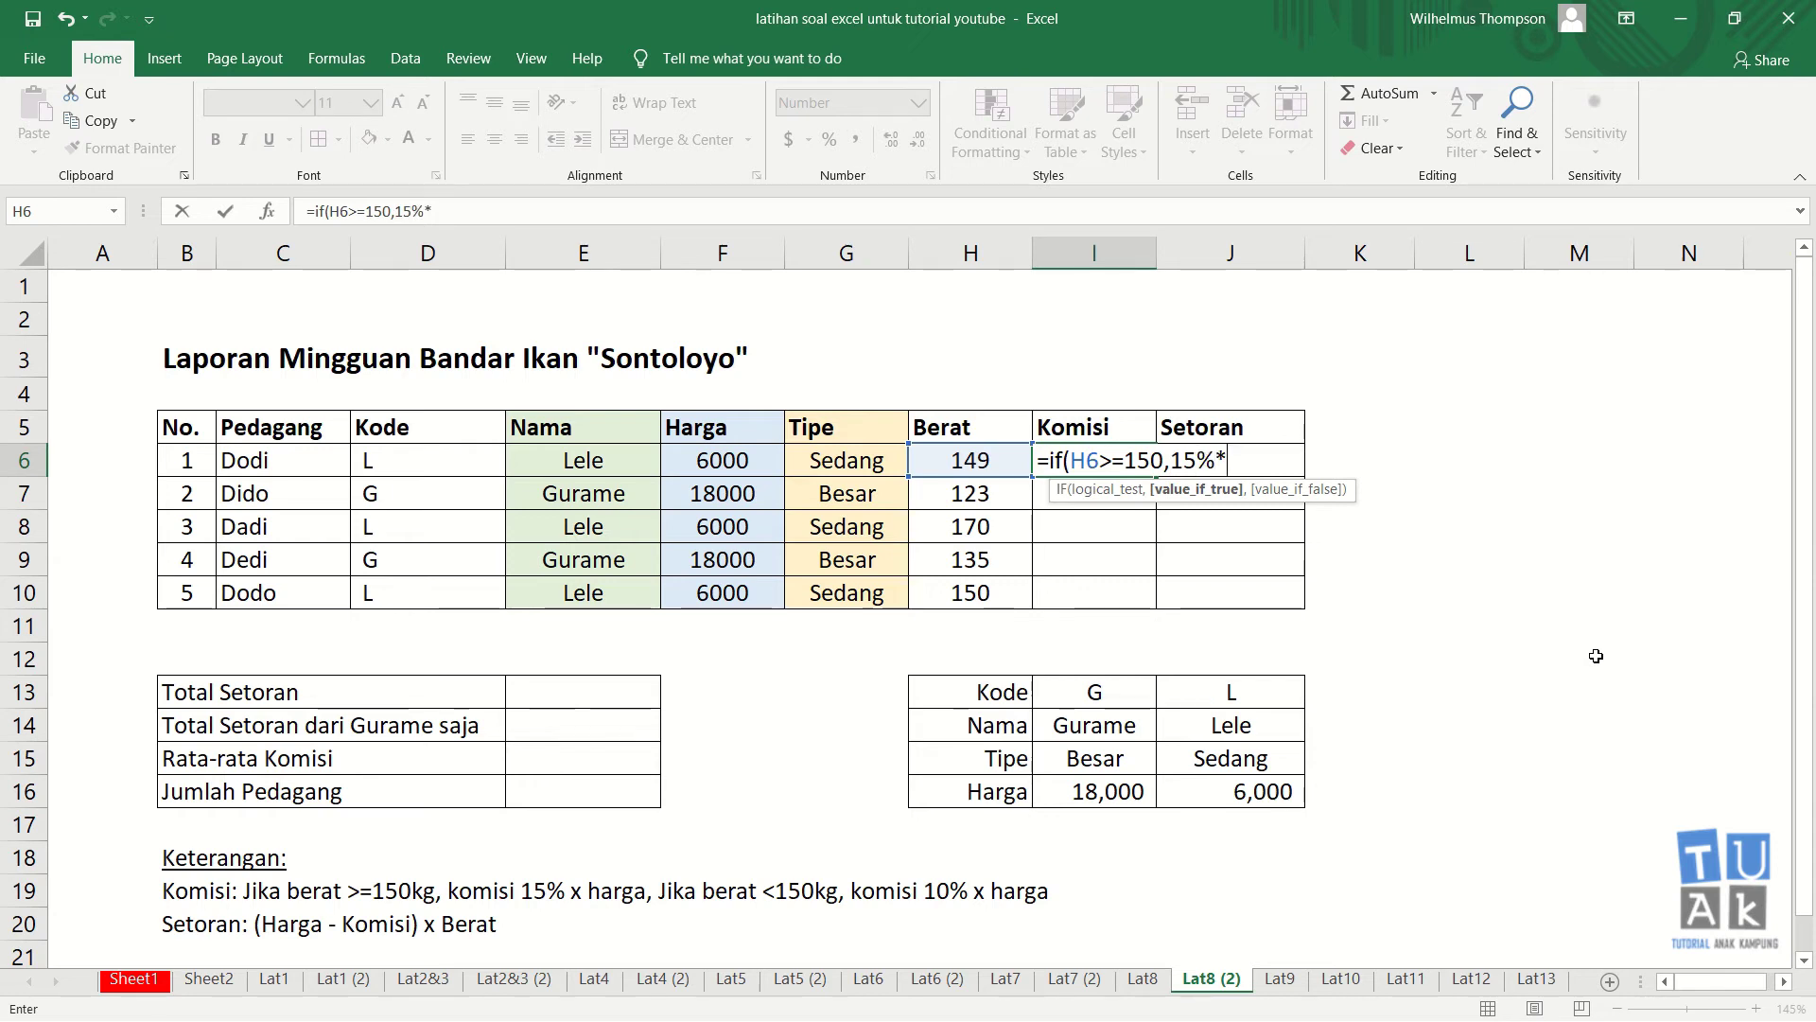
pyautogui.click(733, 460)
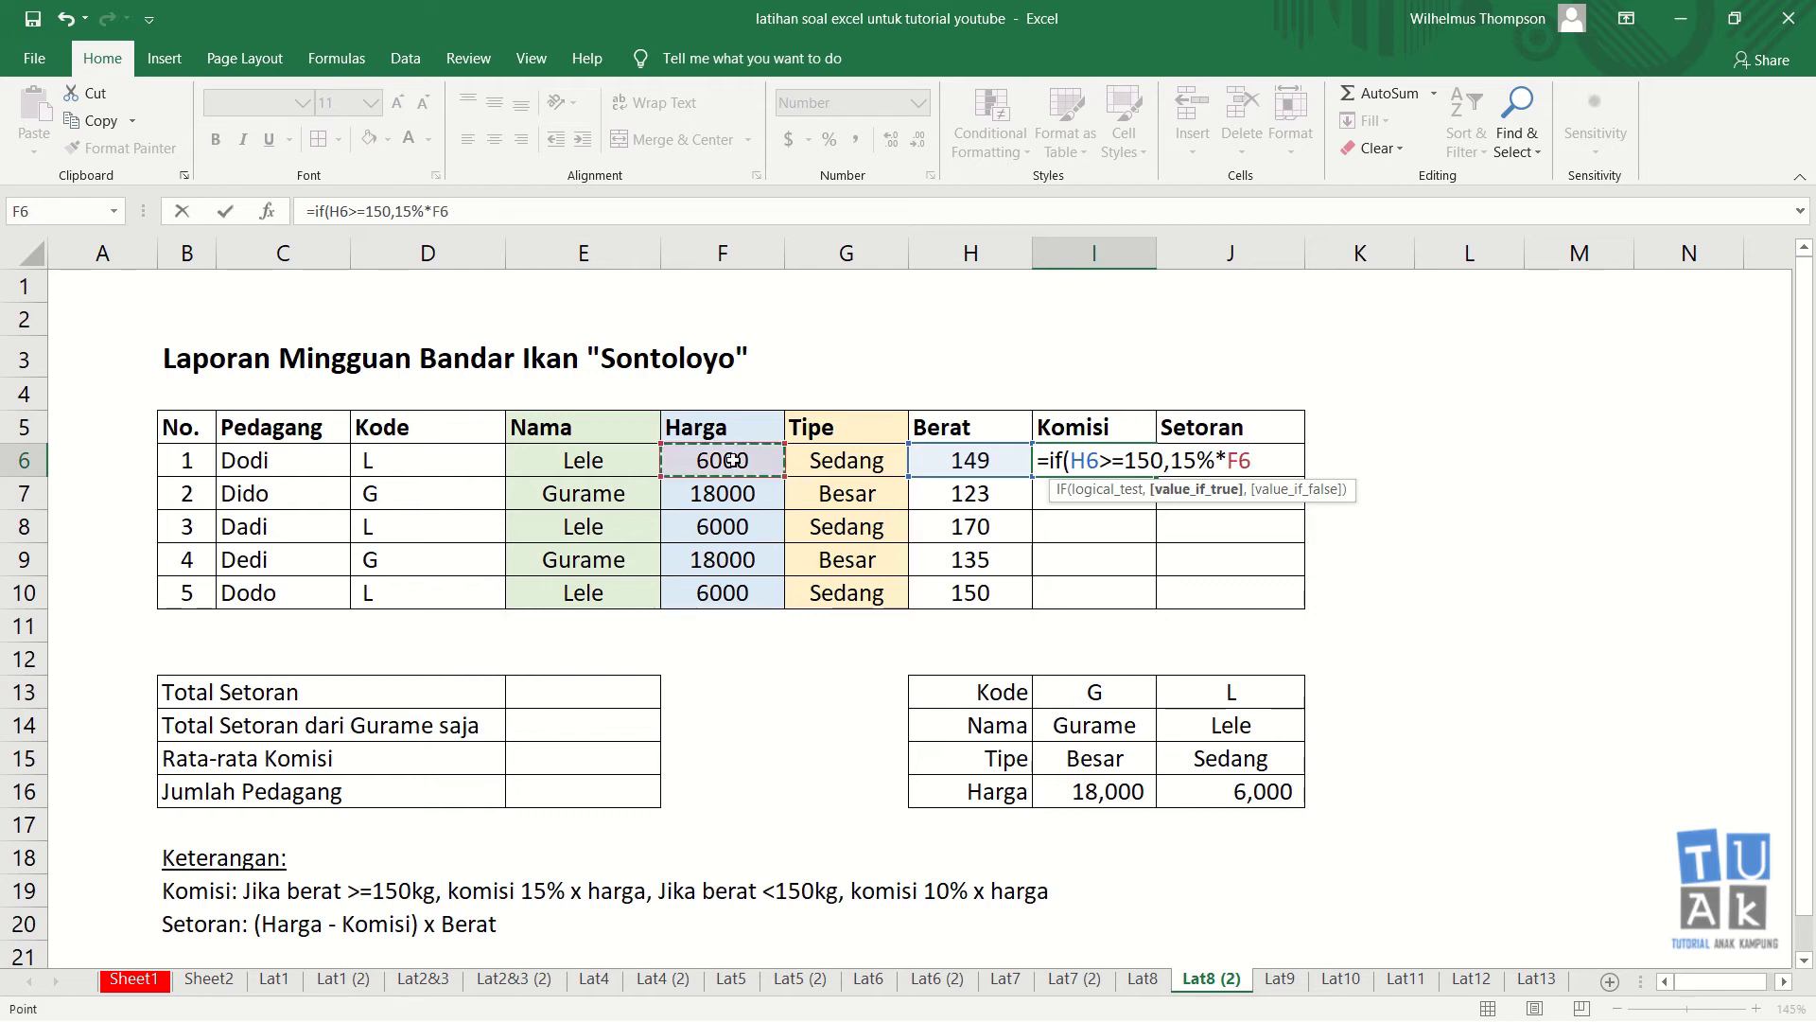
pyautogui.write(',')
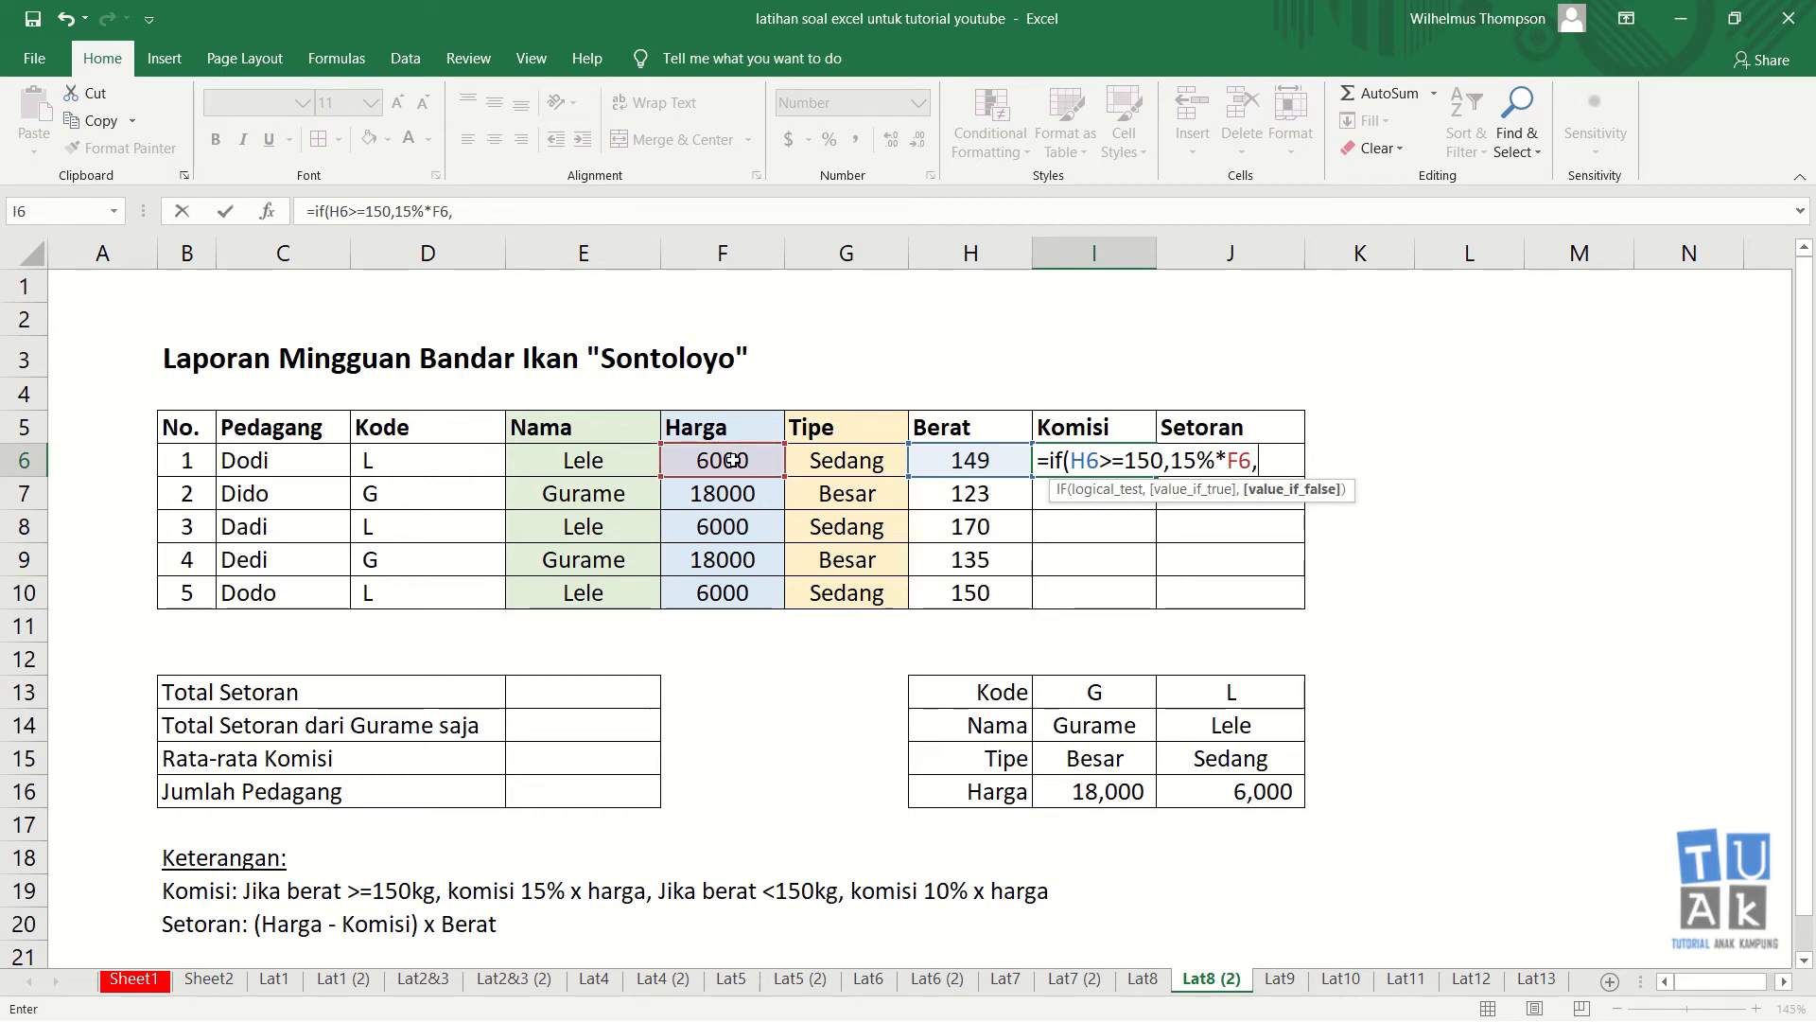
pyautogui.write('150')
pyautogui.press('BackSpace')
pyautogui.press('BackSpace')
pyautogui.press('BackSpace')
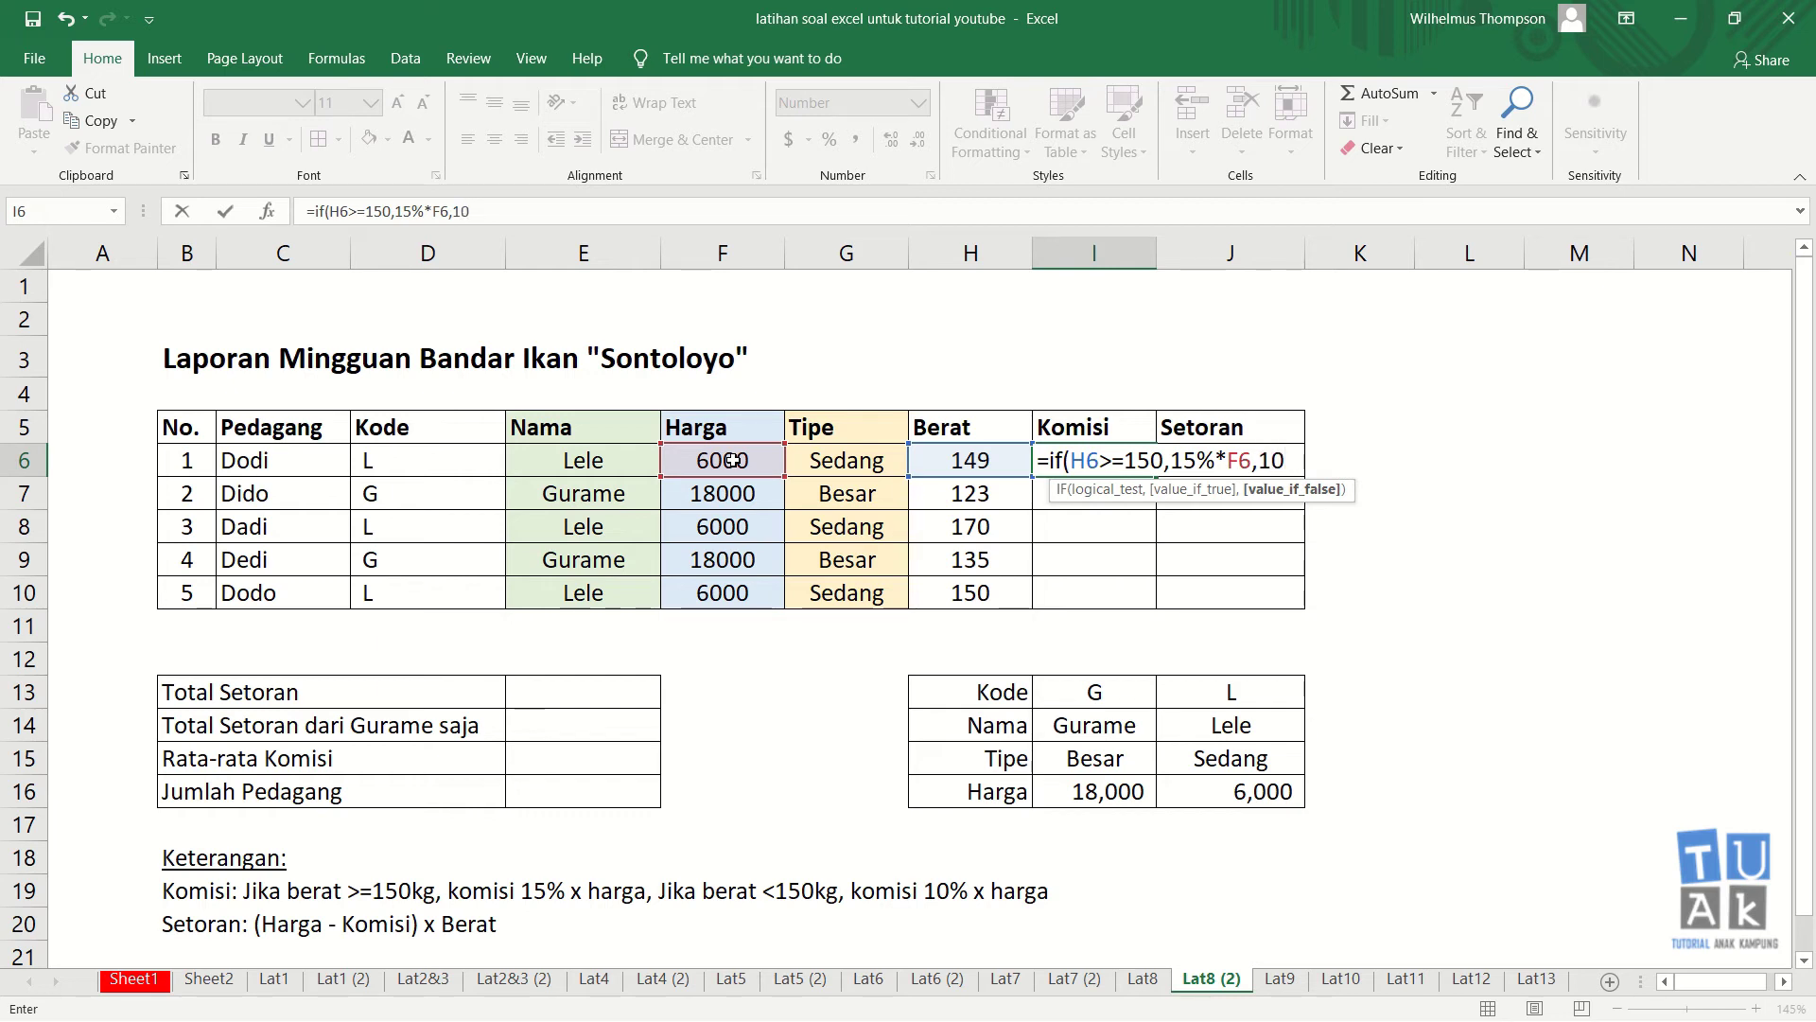
pyautogui.write('%')
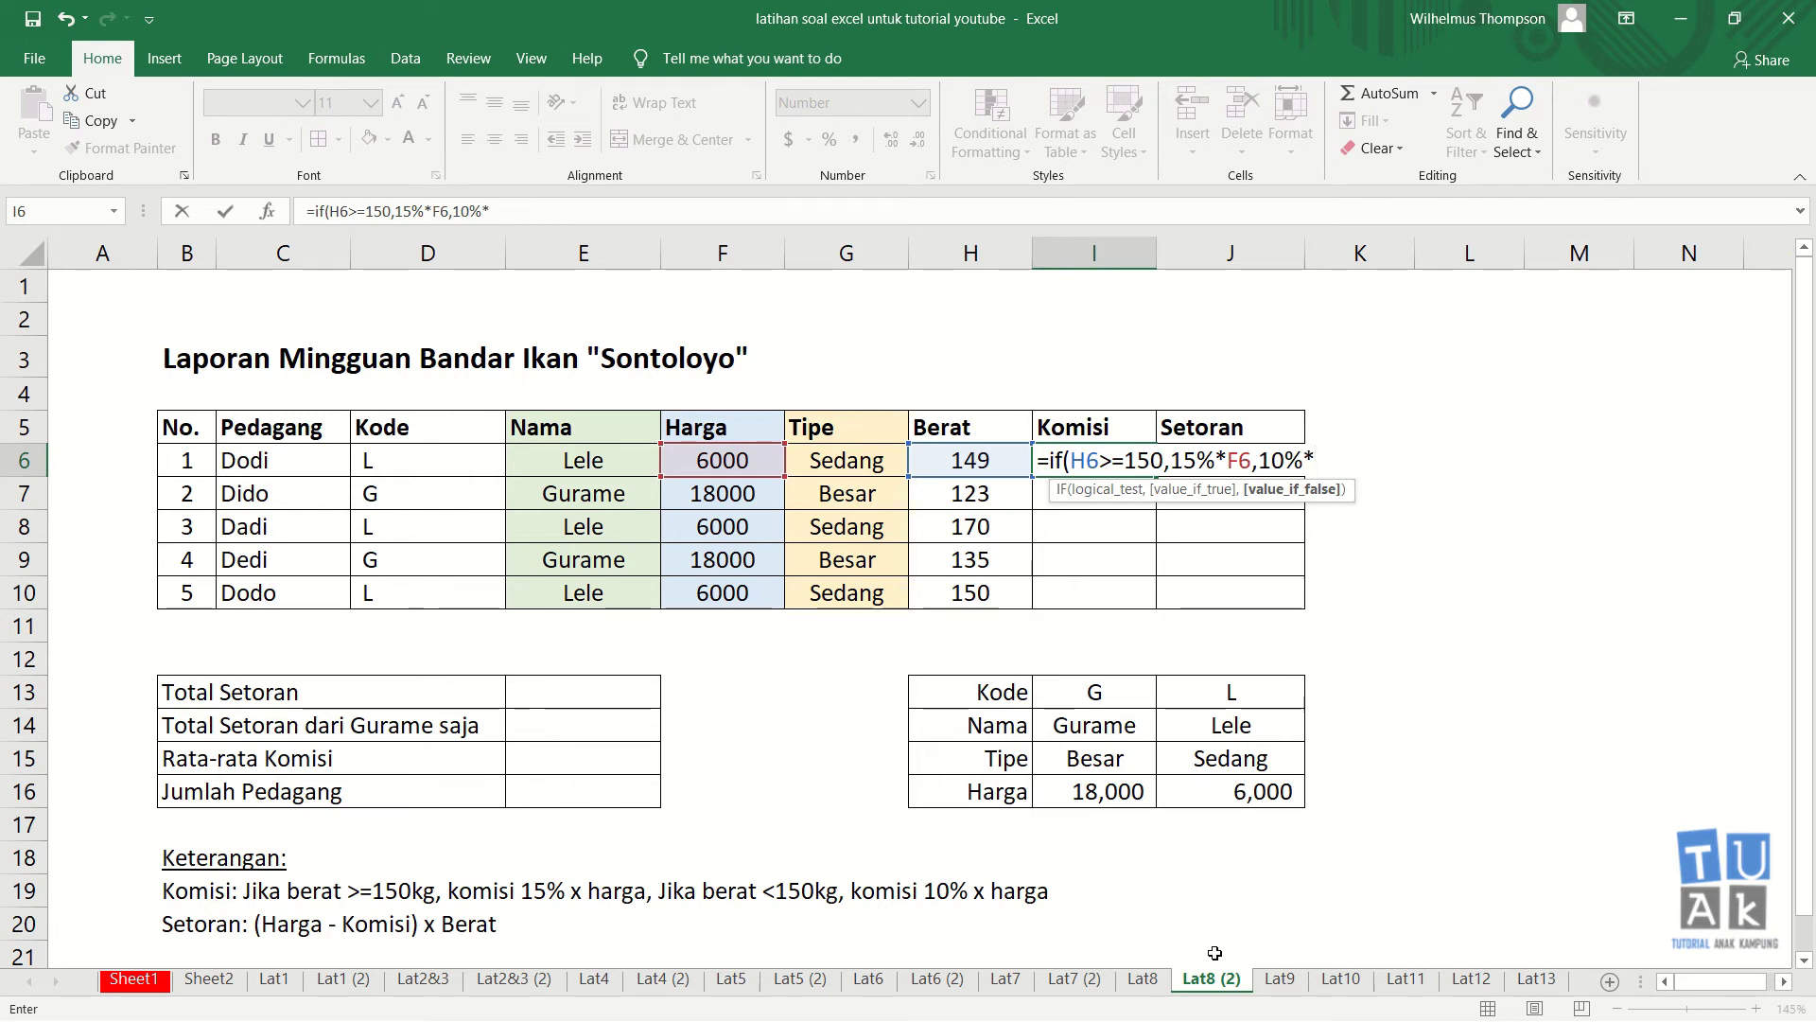
pyautogui.write('*')
pyautogui.click(716, 463)
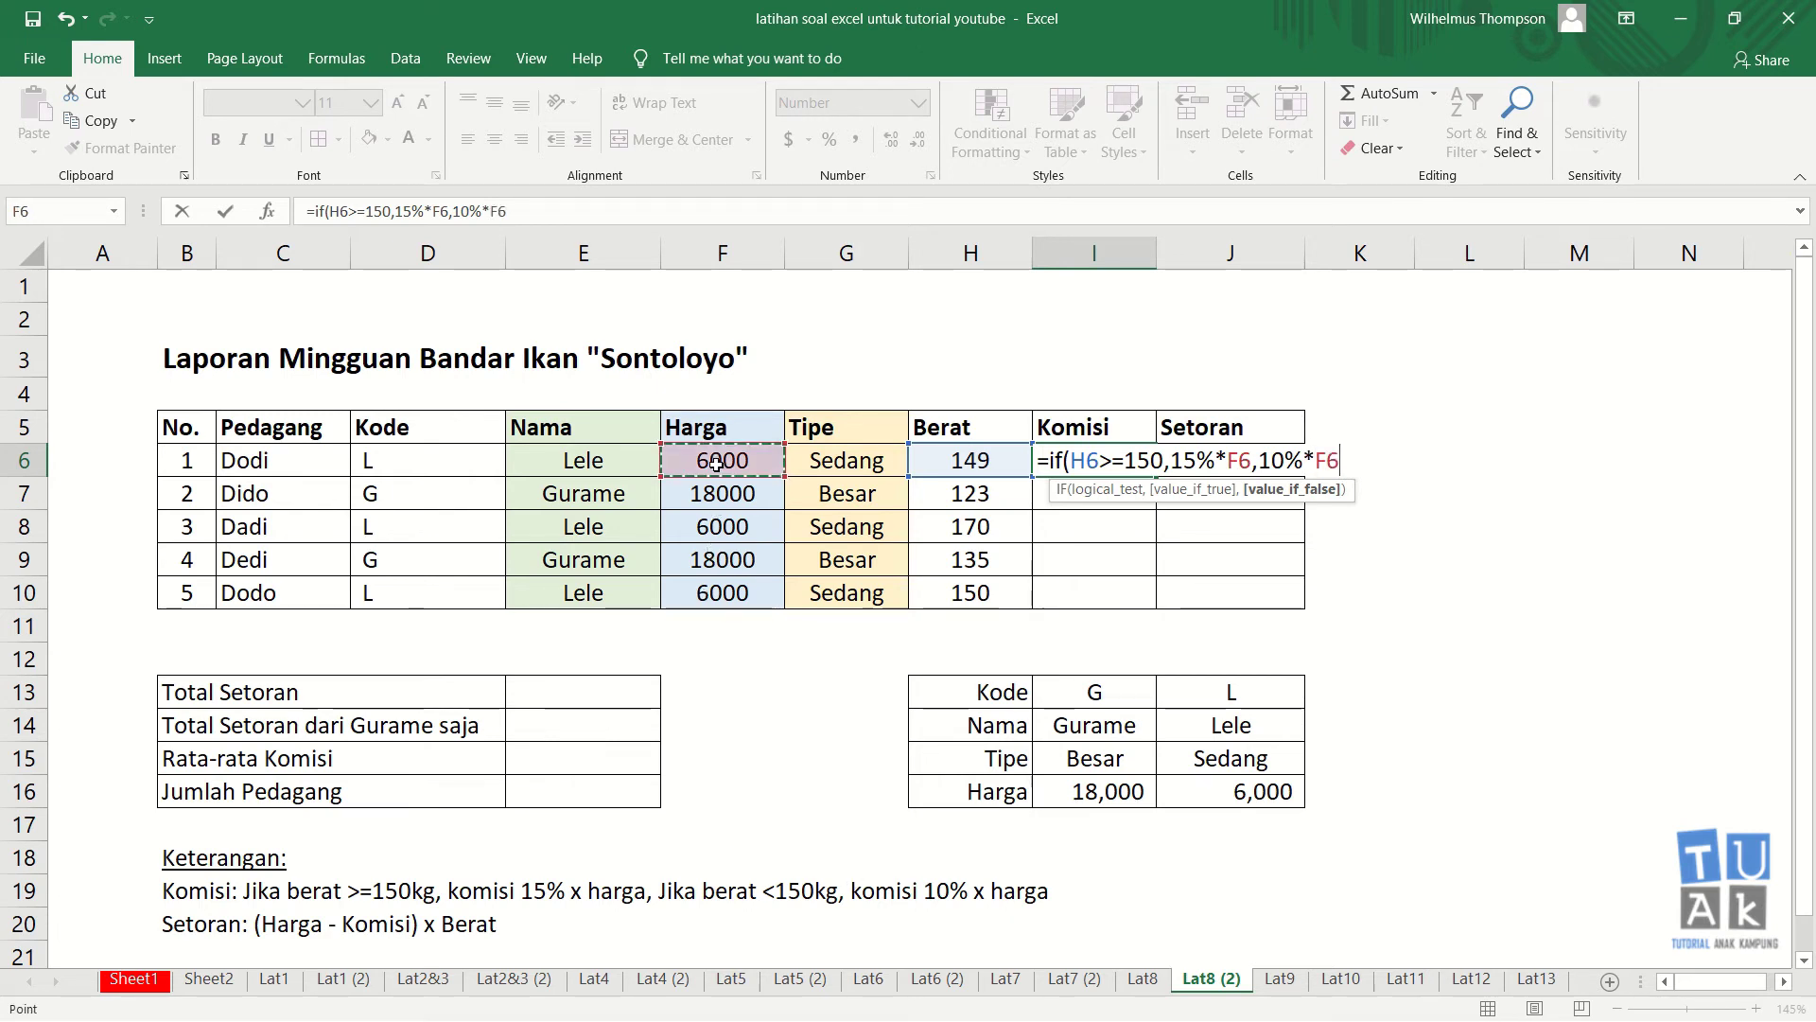
pyautogui.press('Return')
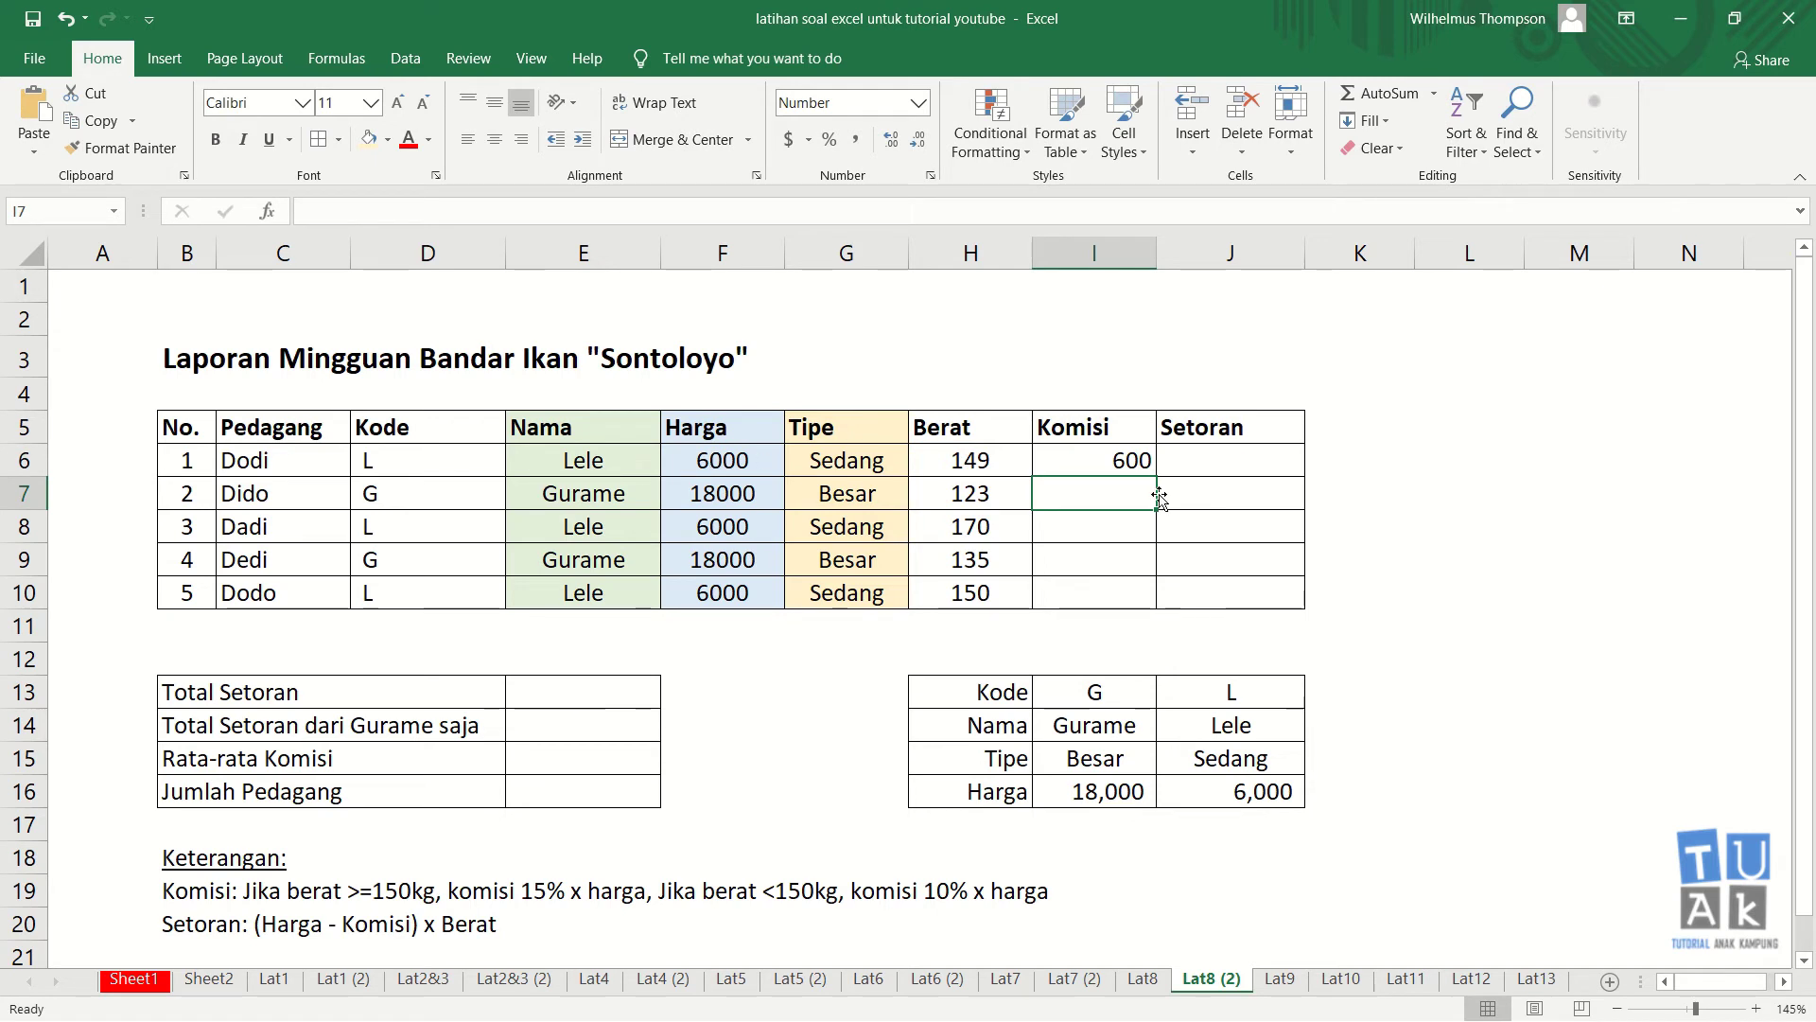
# - Check the first row's Komisi against its Berat with a trial =10%*F6 in L6, and clear that trial cell
pyautogui.click(1129, 458)
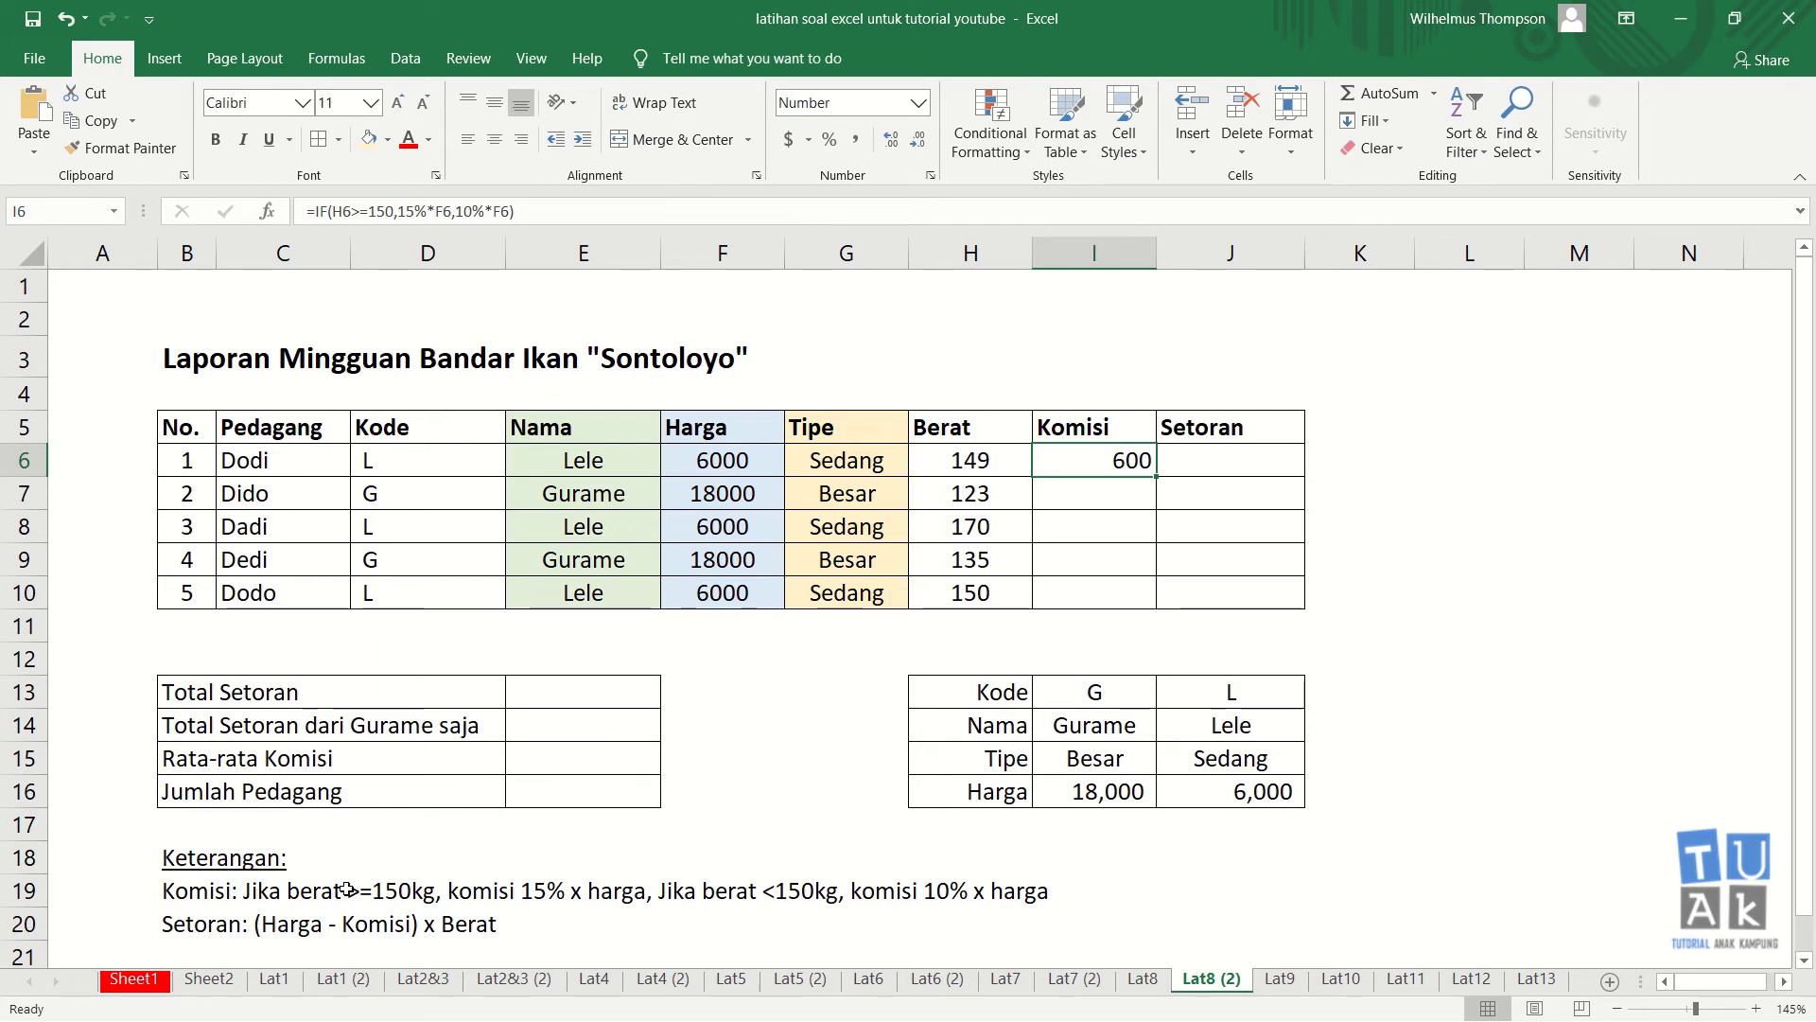
pyautogui.click(613, 465)
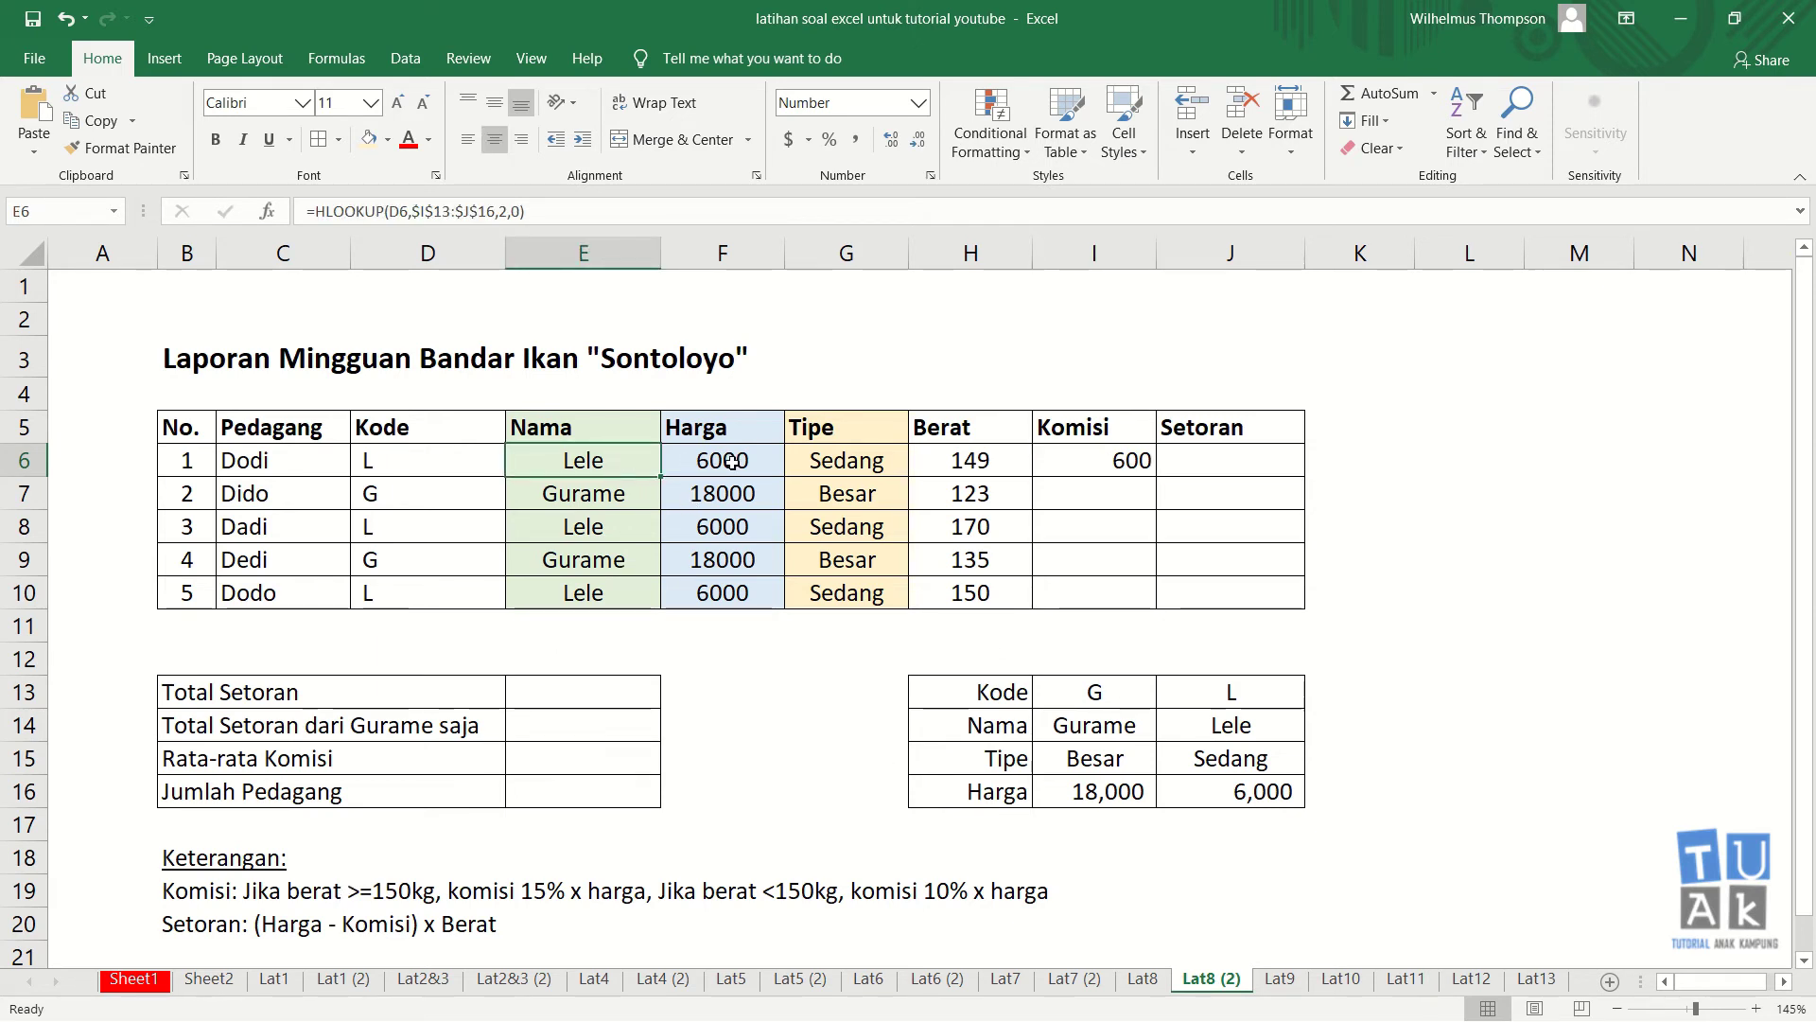
pyautogui.click(949, 454)
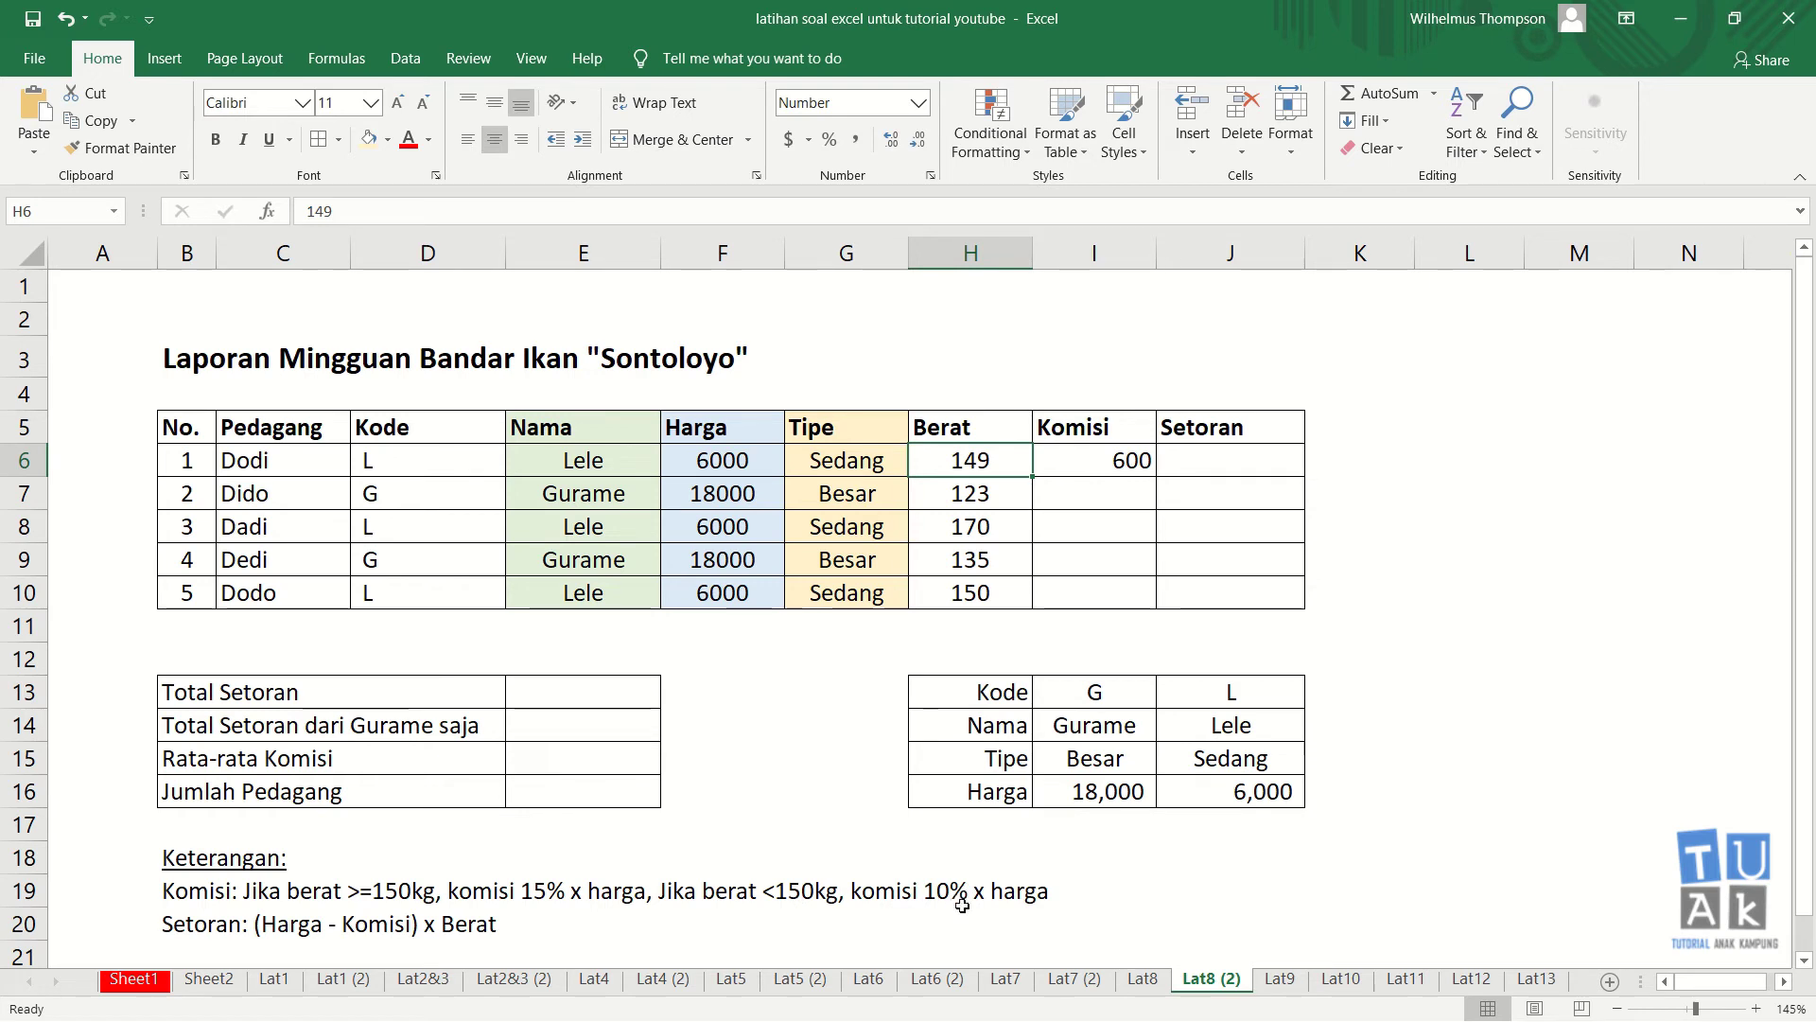
pyautogui.click(1461, 456)
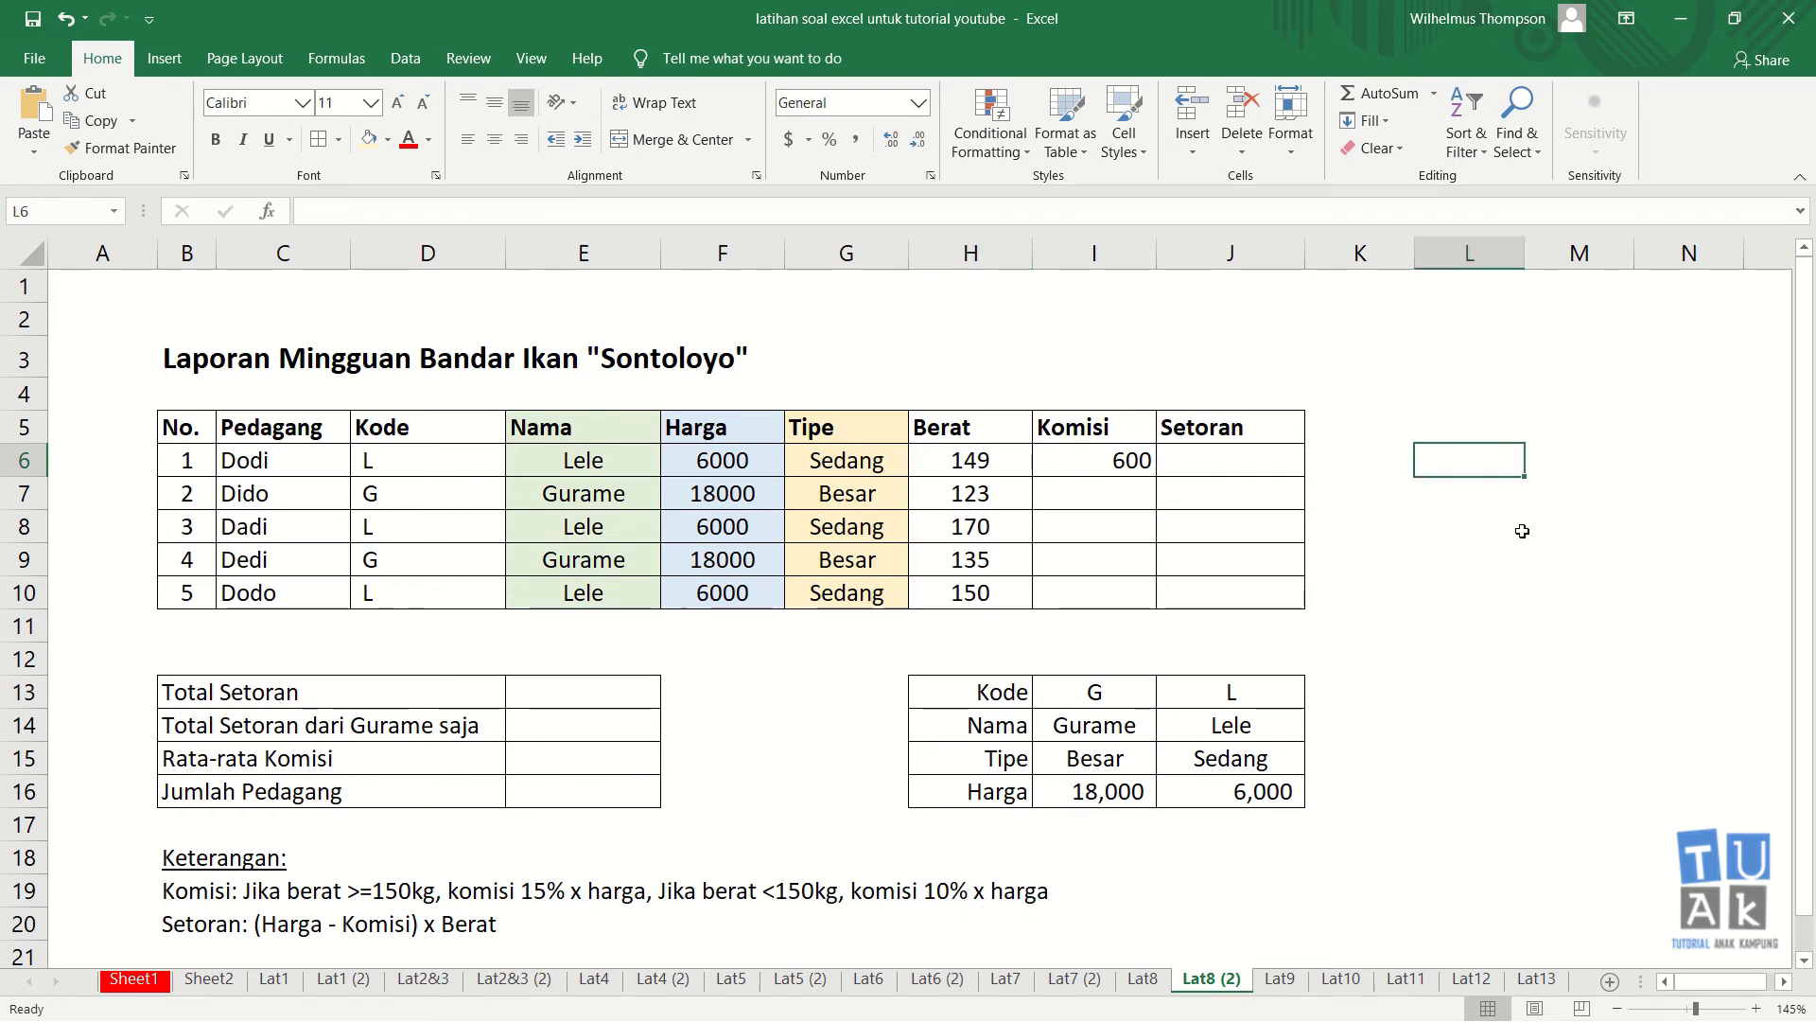
pyautogui.write('=10')
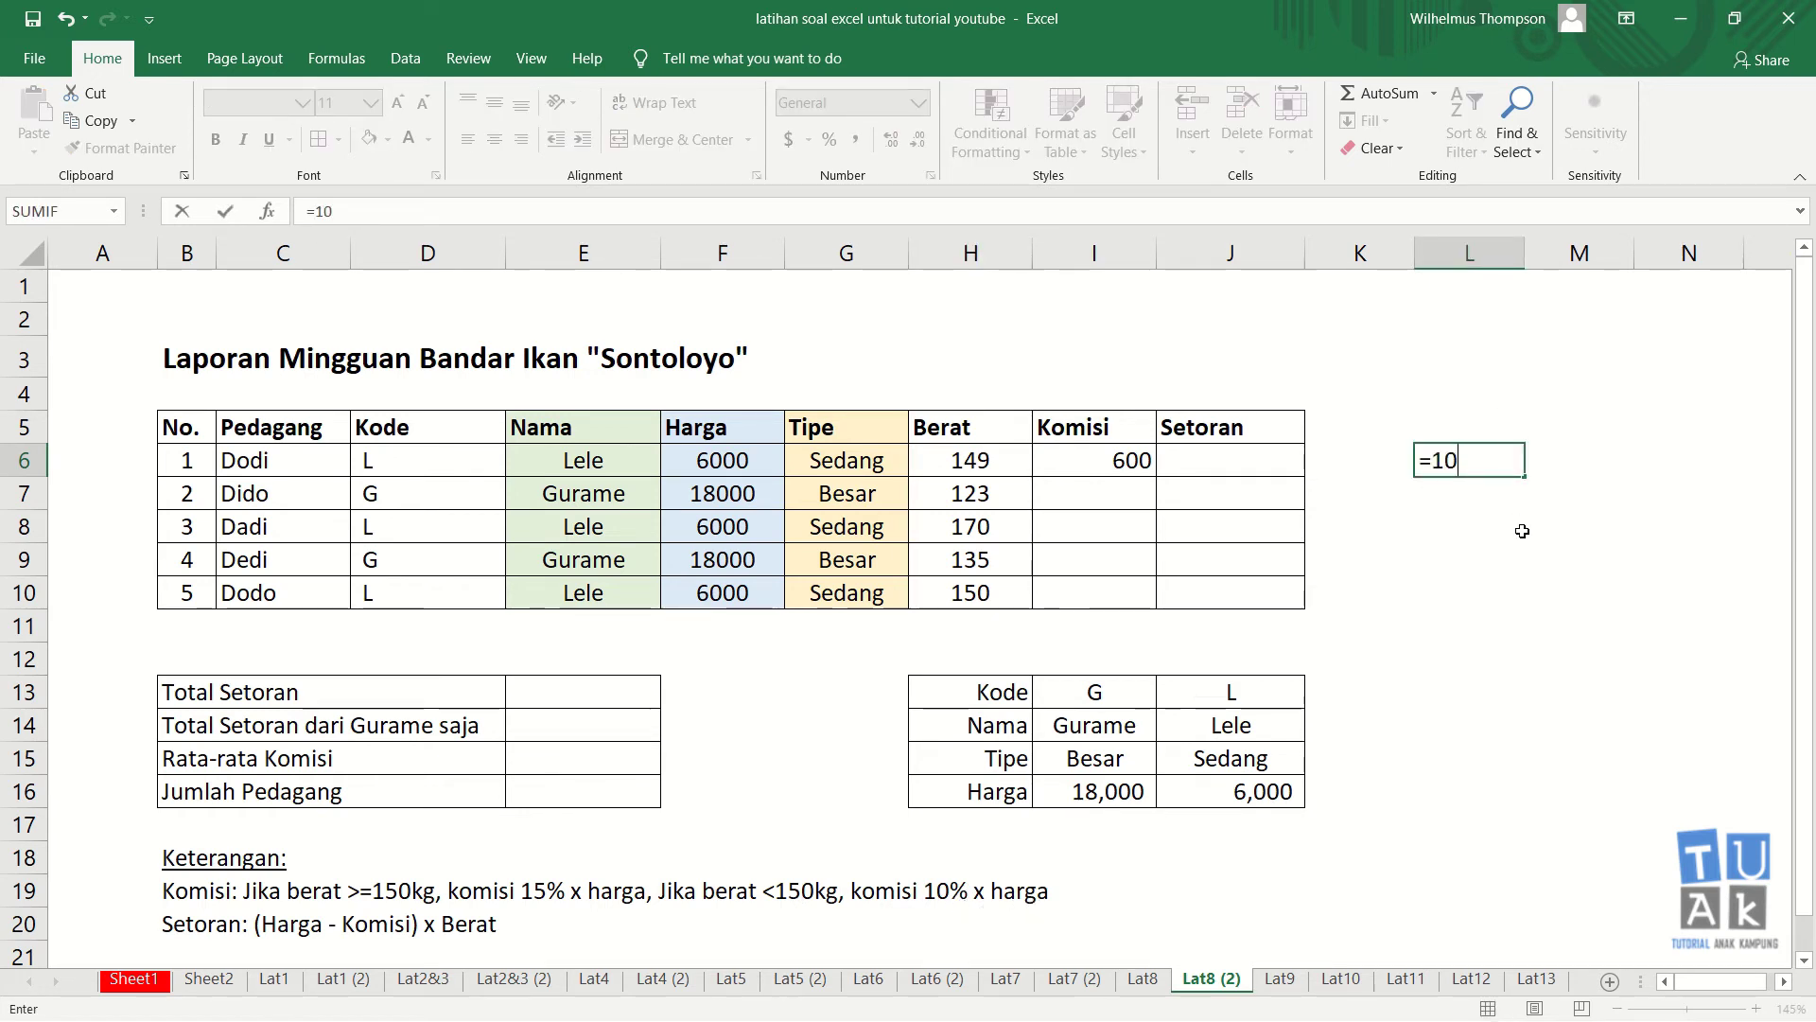
pyautogui.write('%*')
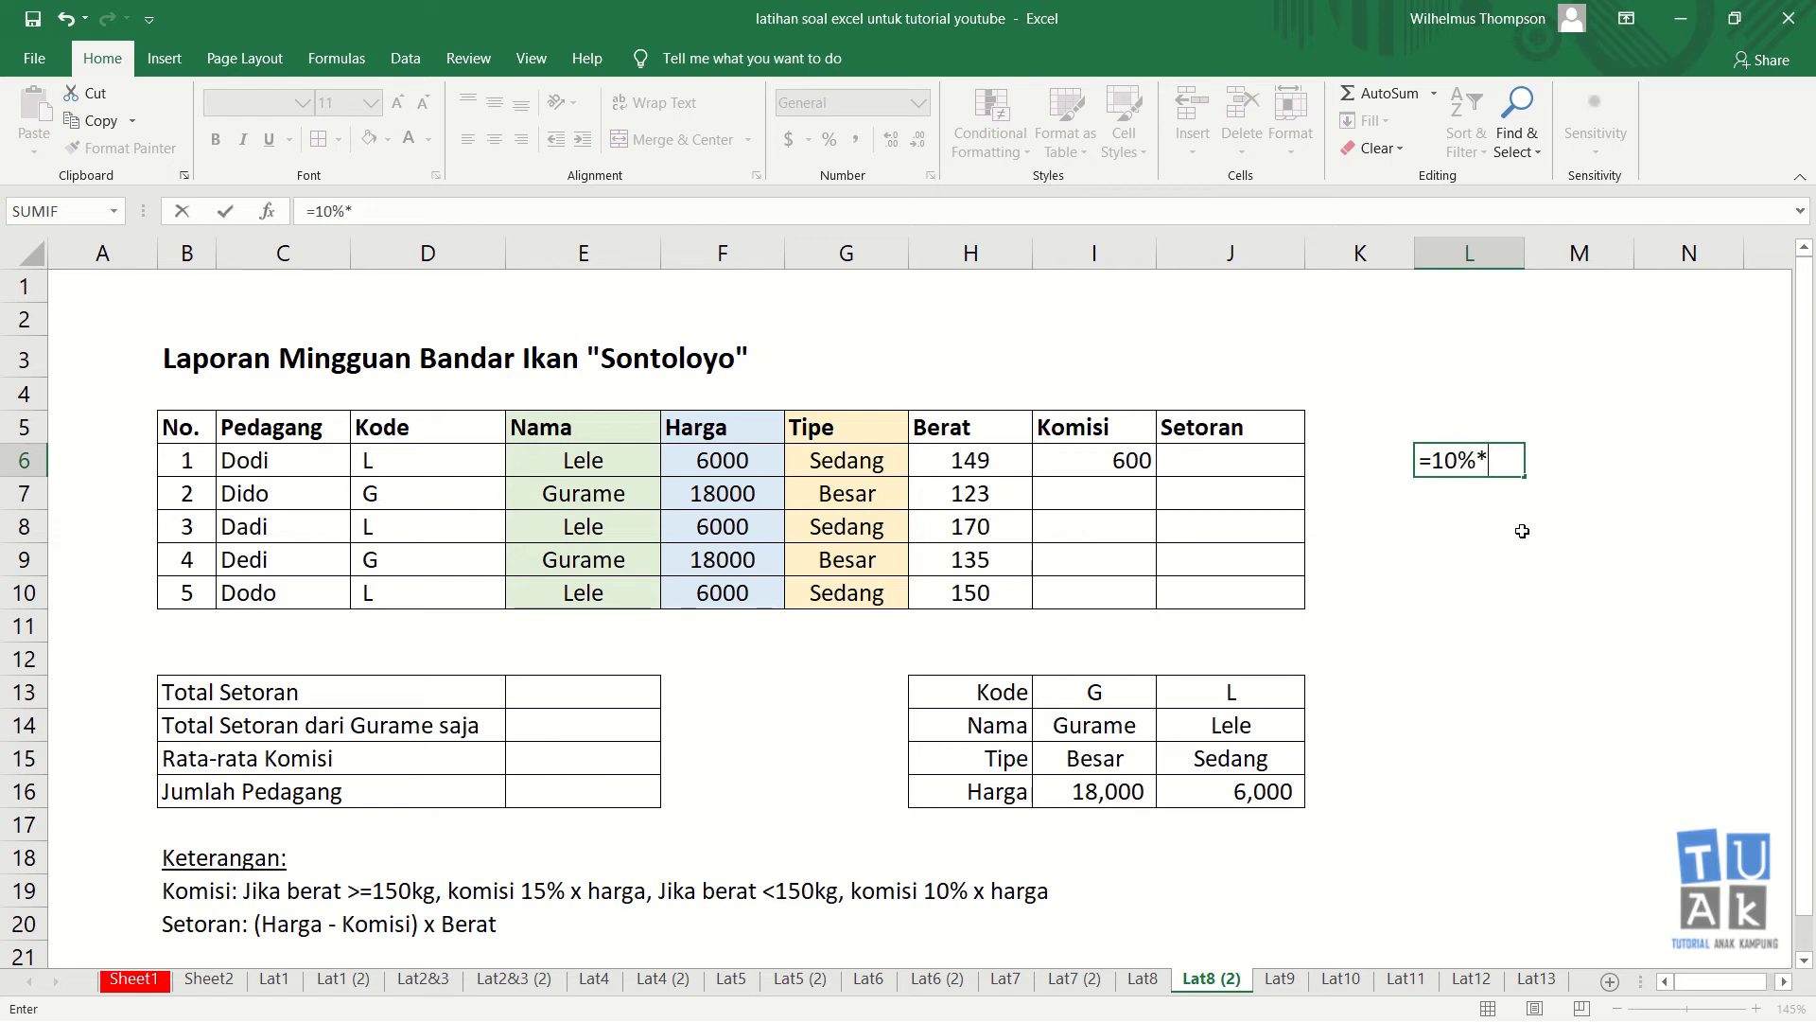
pyautogui.click(722, 464)
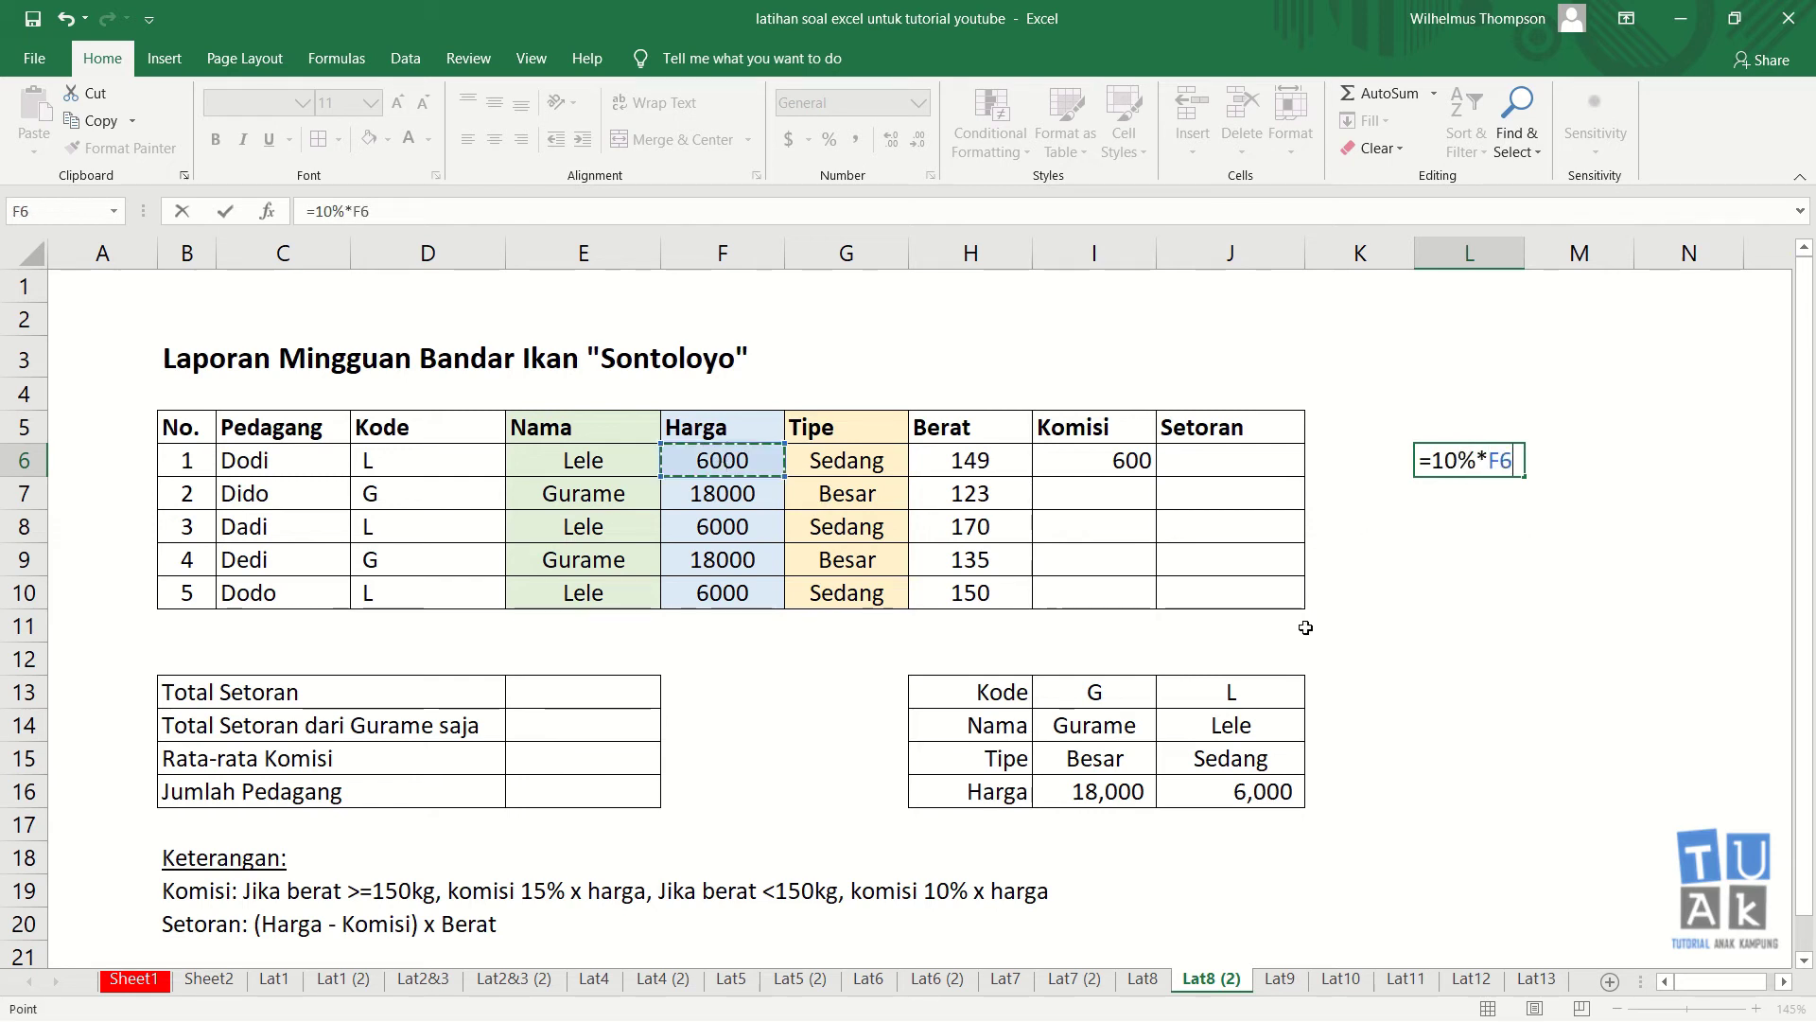
pyautogui.press('Return')
pyautogui.click(1483, 461)
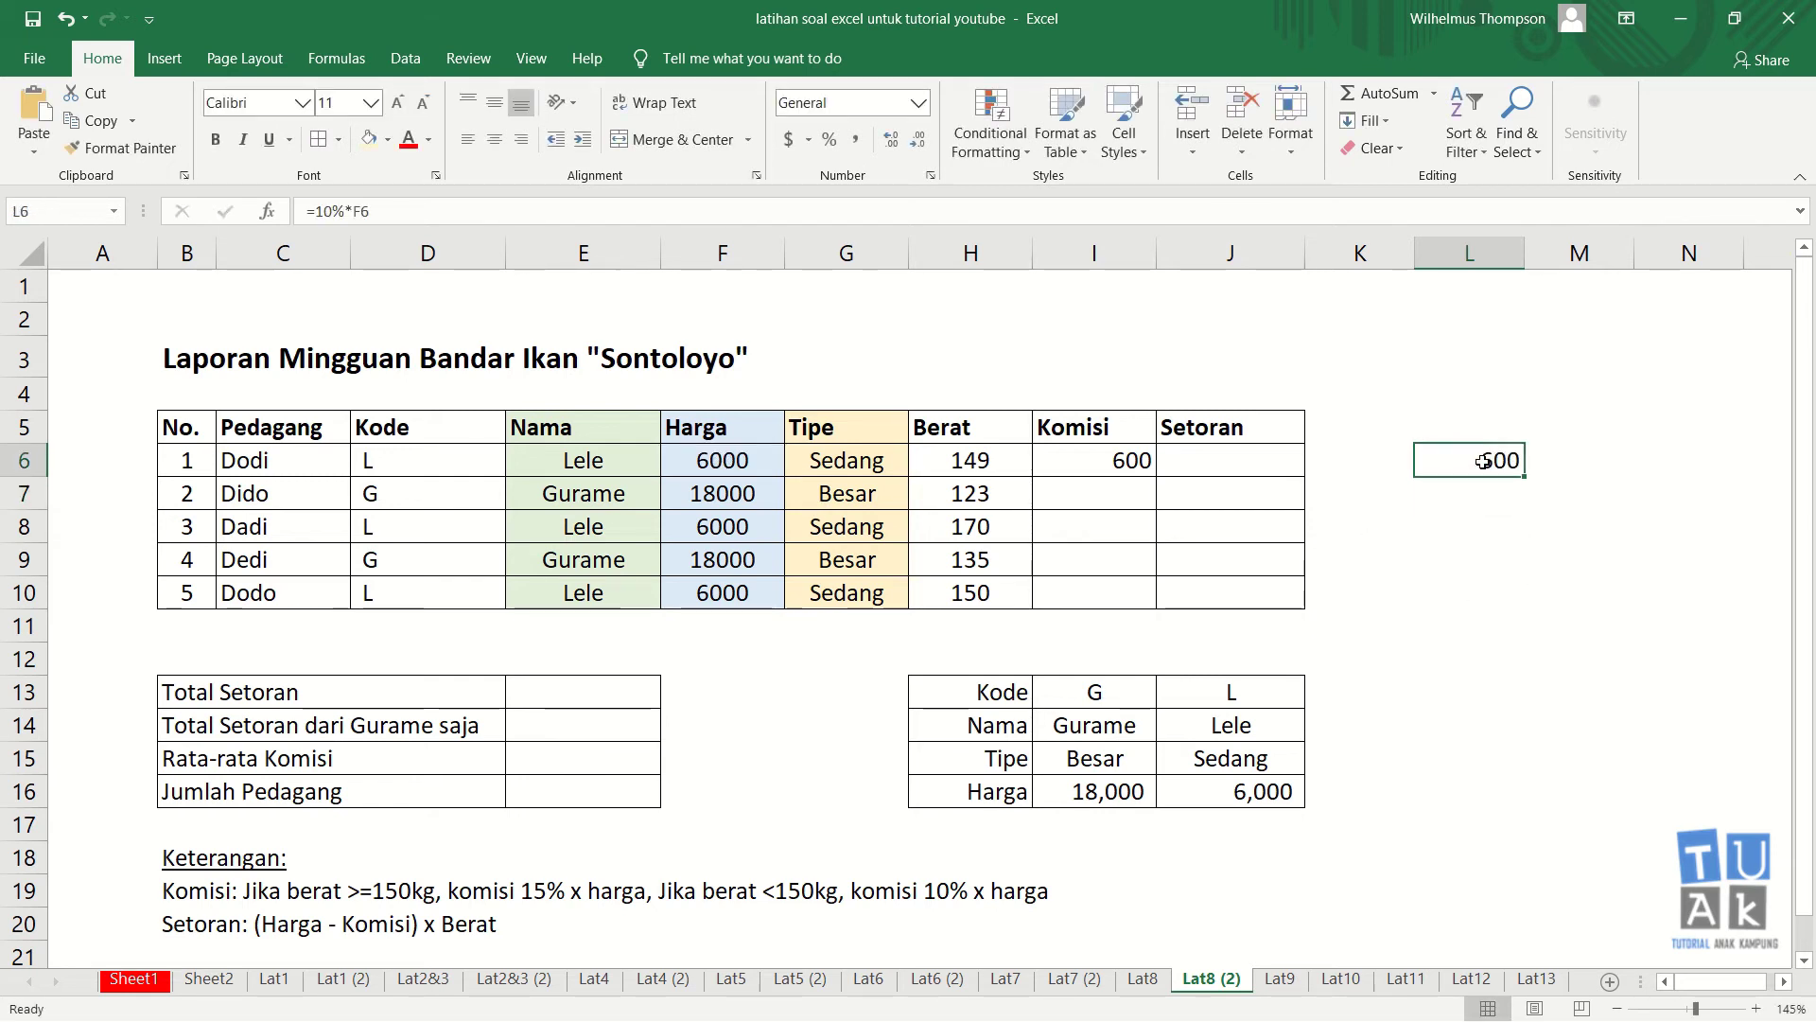
pyautogui.press('Delete')
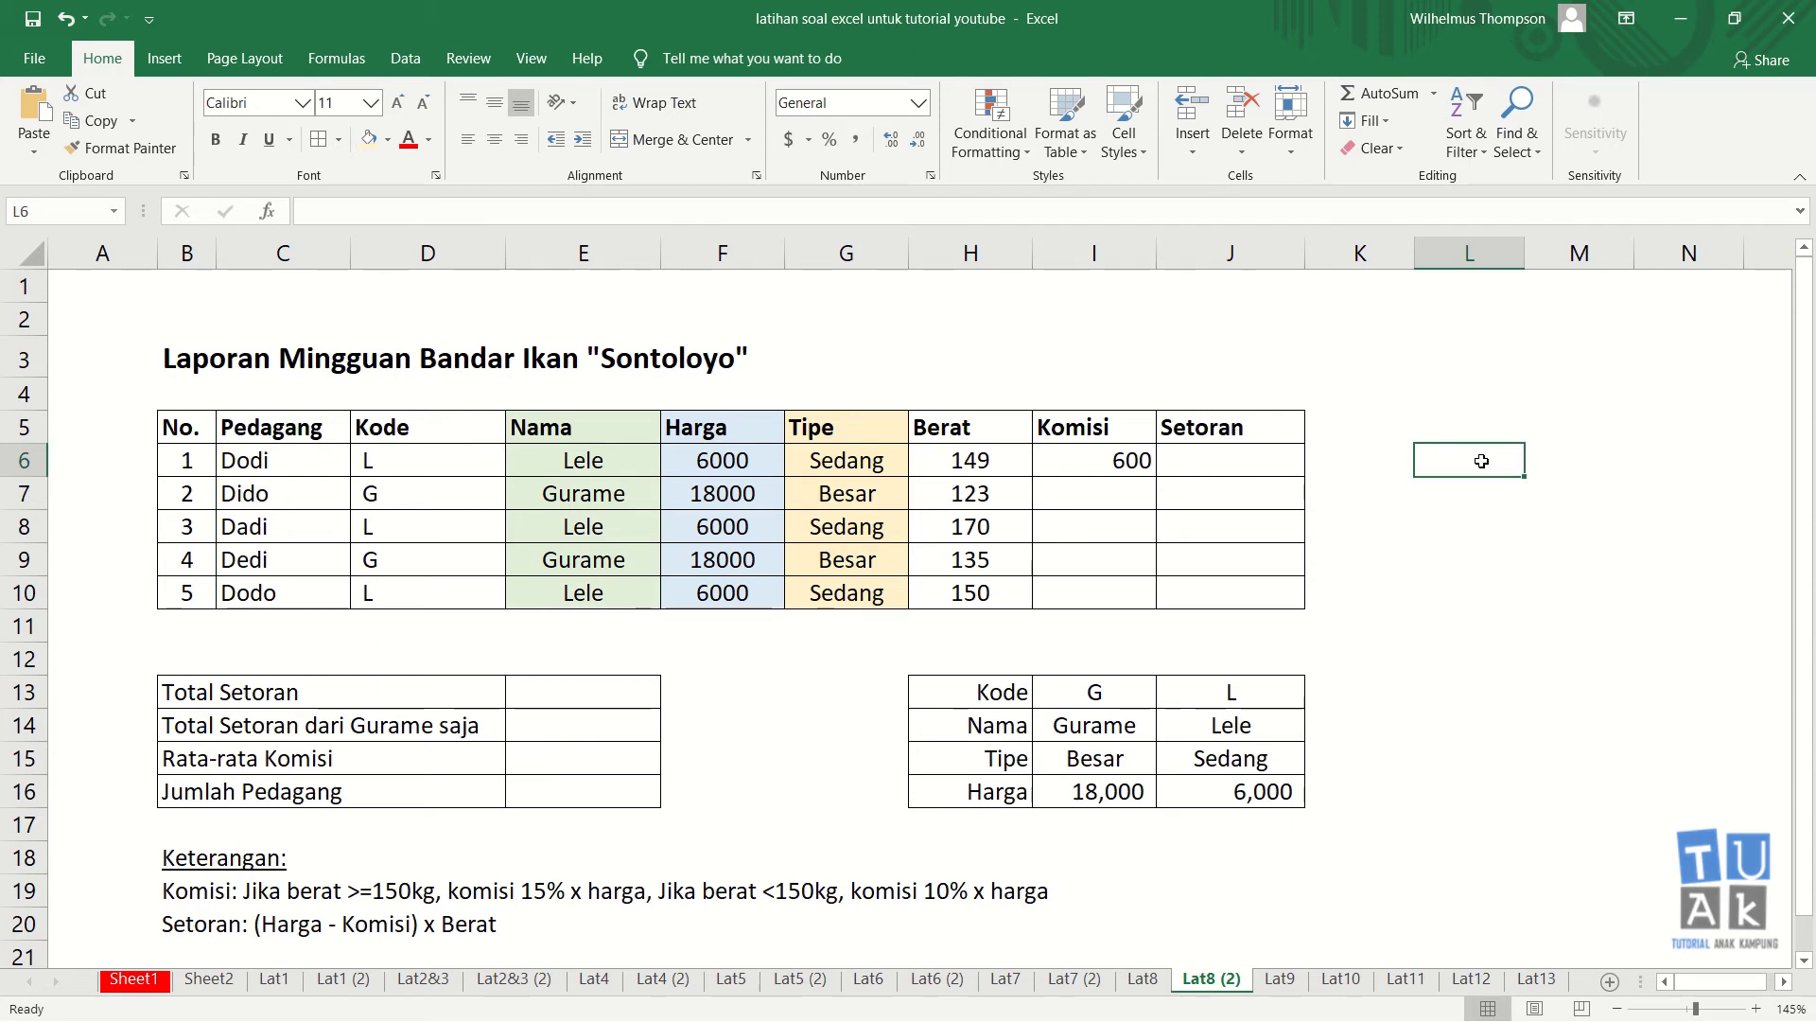
# - Enter =IF(H7>=150,15%*F7,10%*F7) in I7 to calculate the second row's Komisi from its Berat and Harga
pyautogui.click(1130, 492)
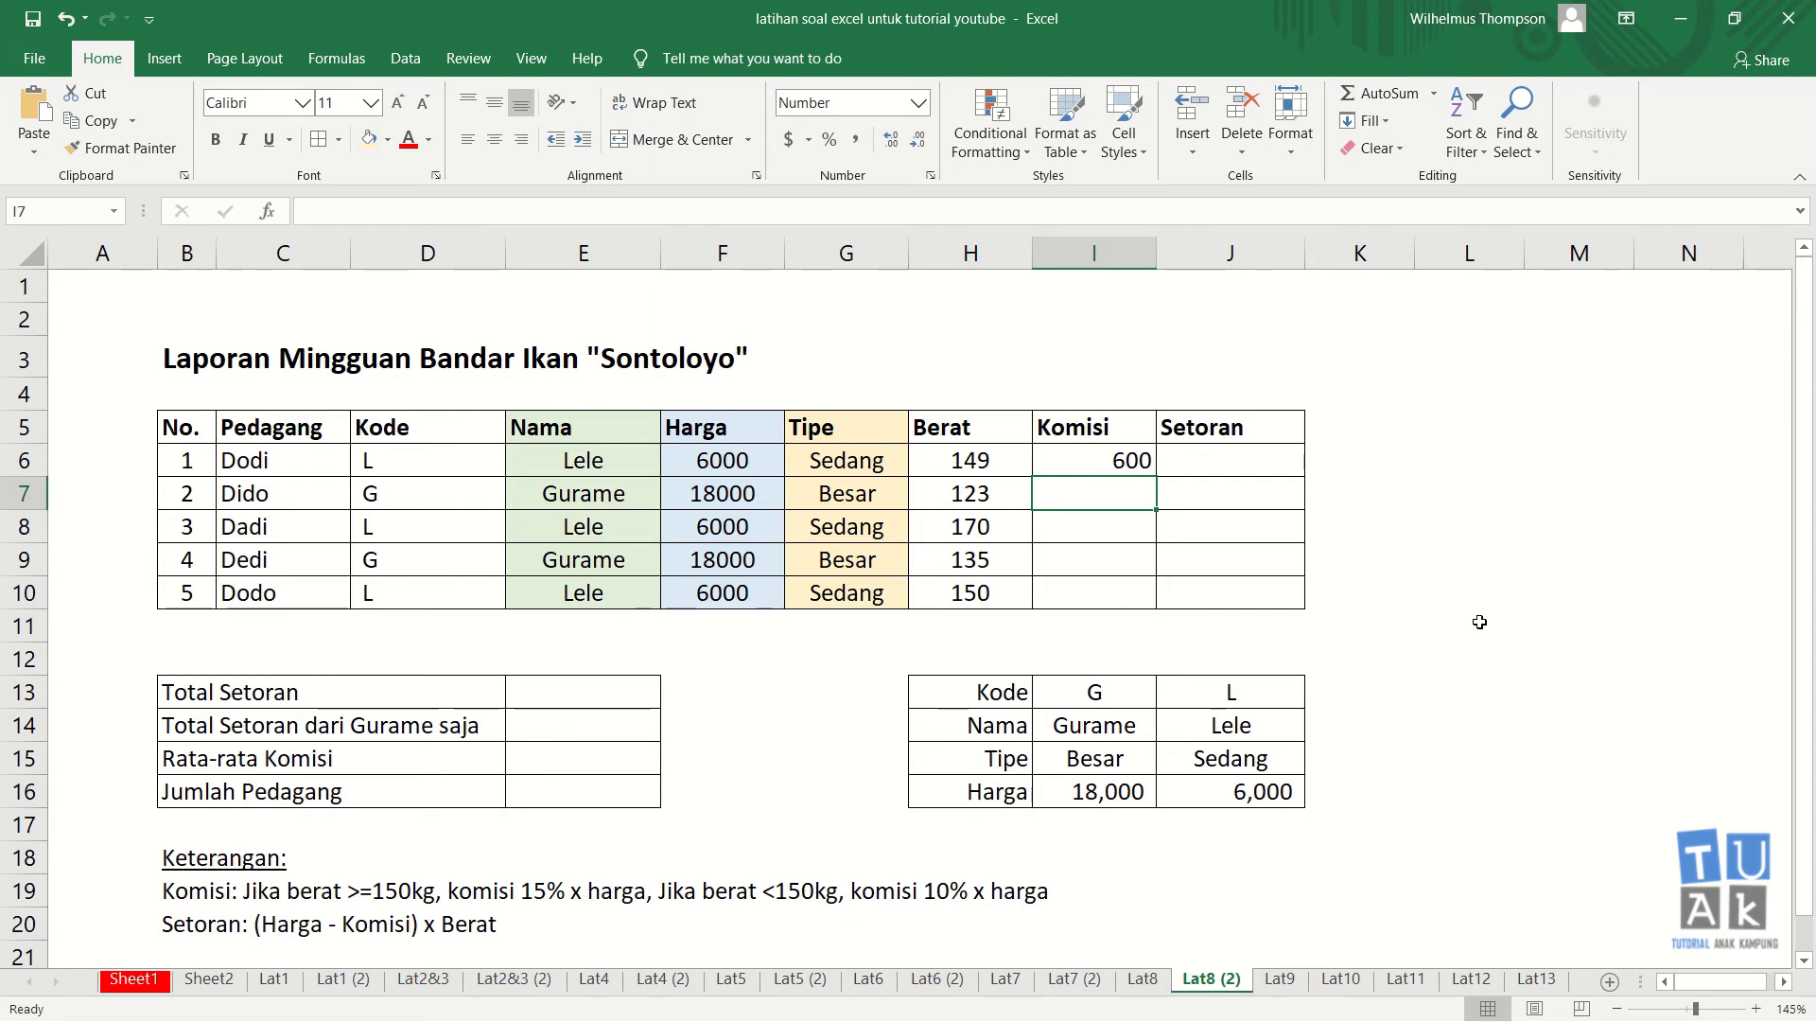
pyautogui.write('=if')
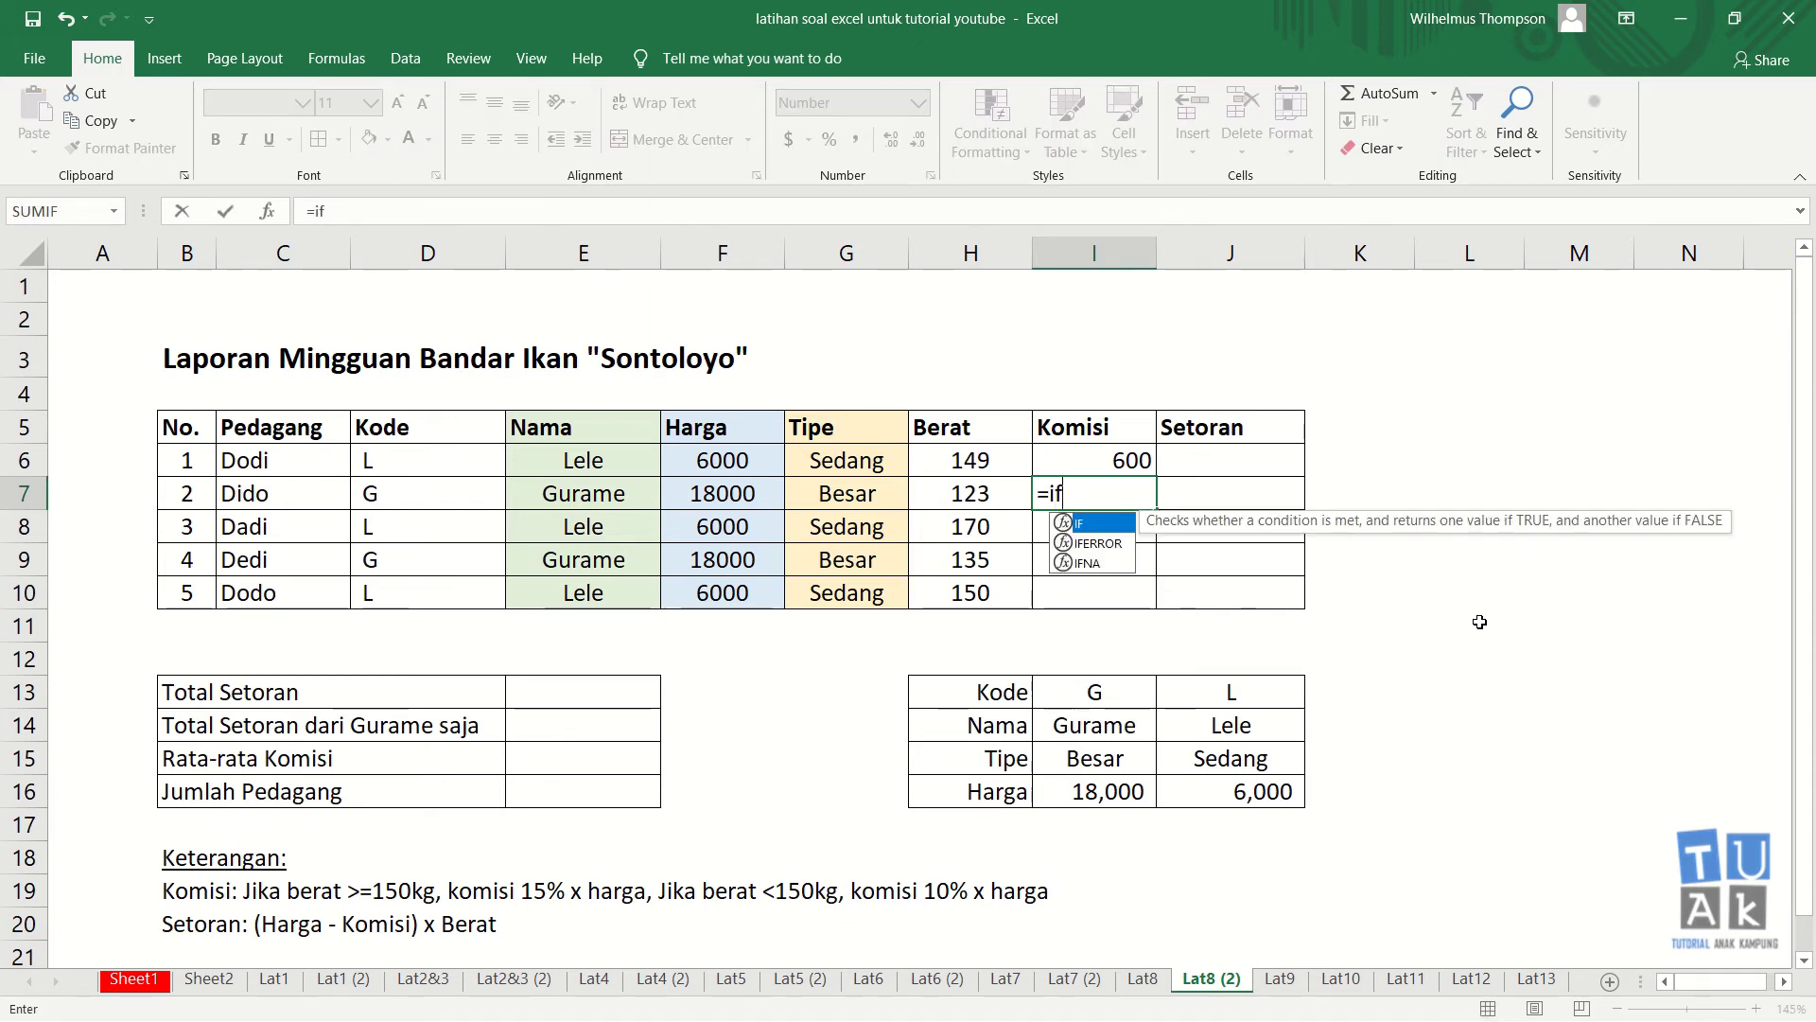
pyautogui.write('(')
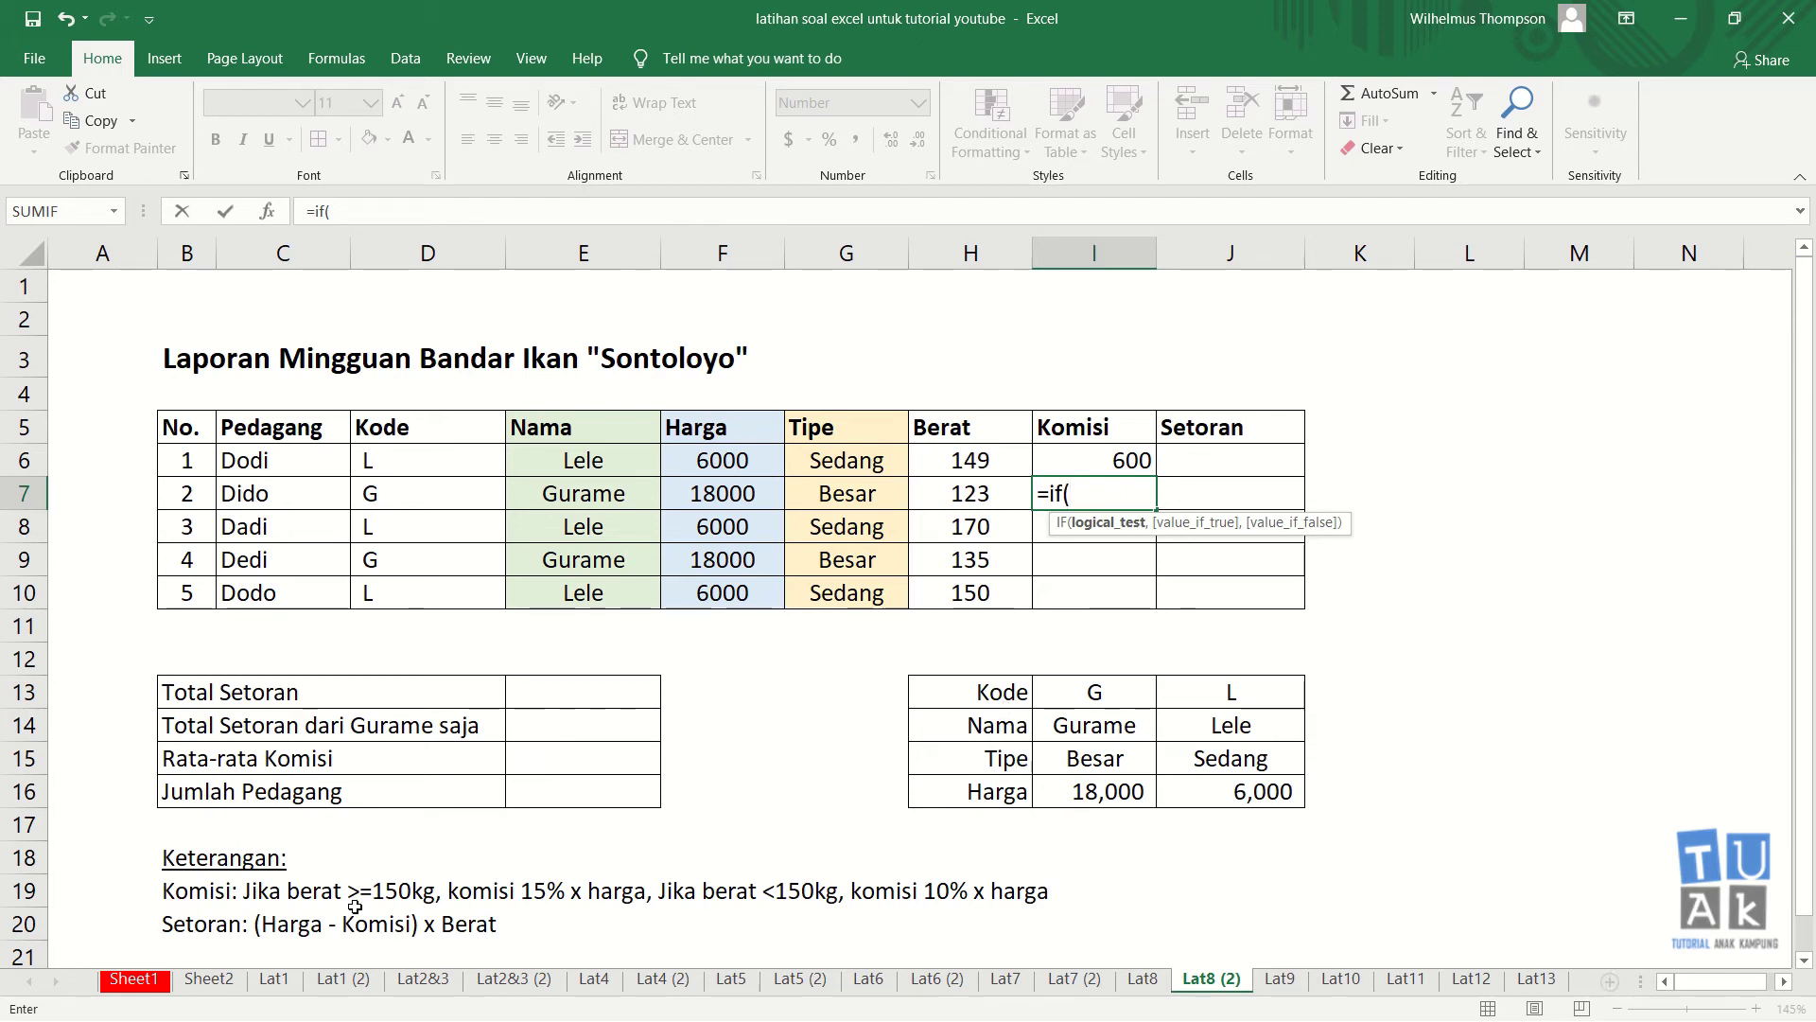
pyautogui.click(989, 495)
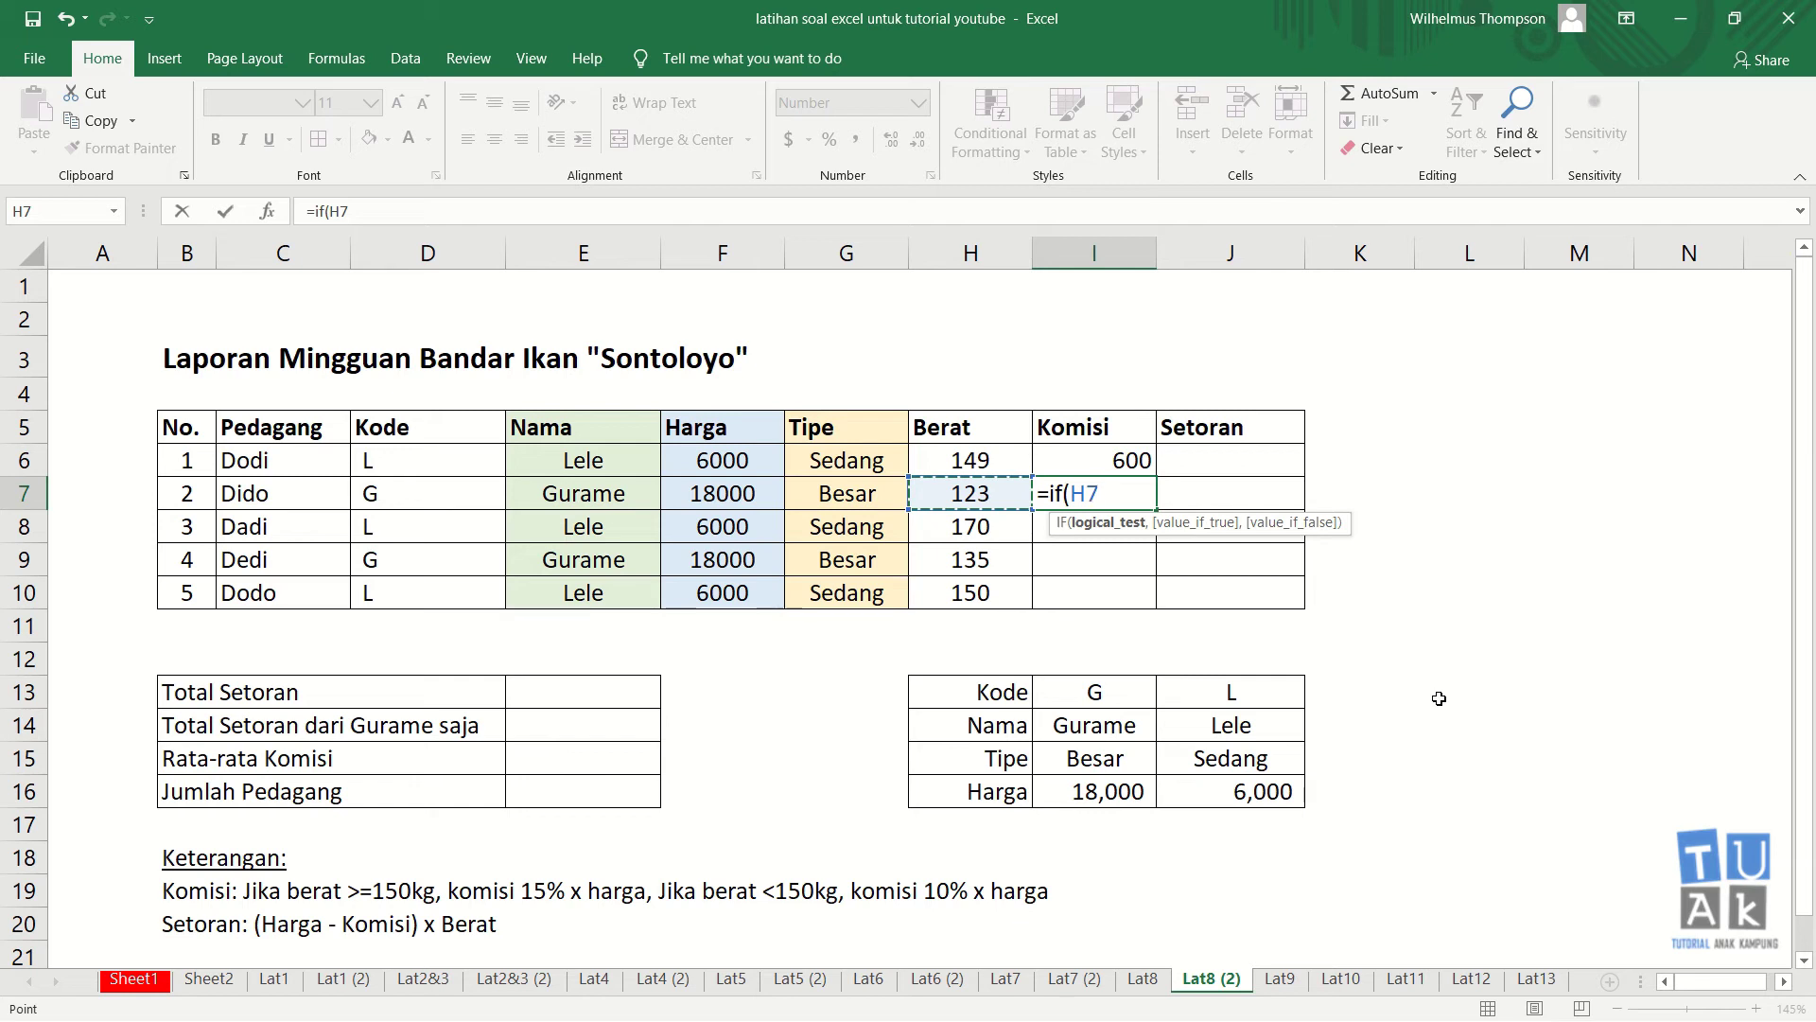
pyautogui.write('>=1')
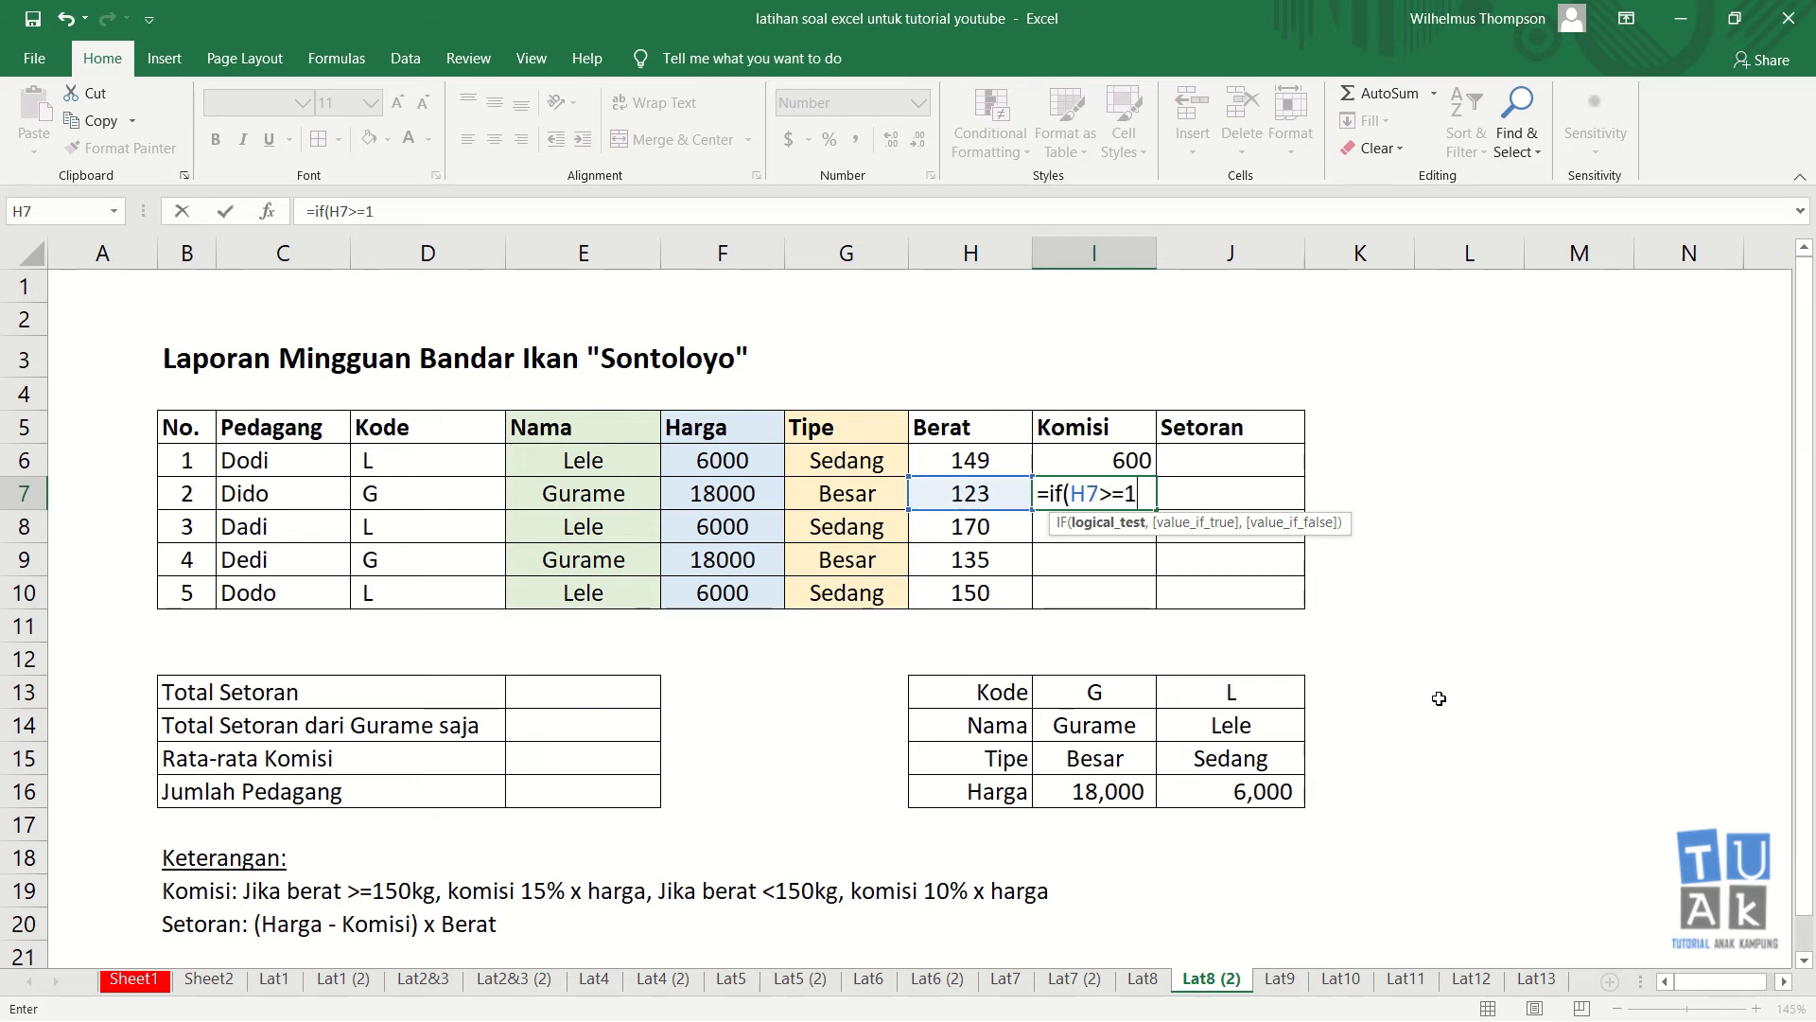
pyautogui.write('50,')
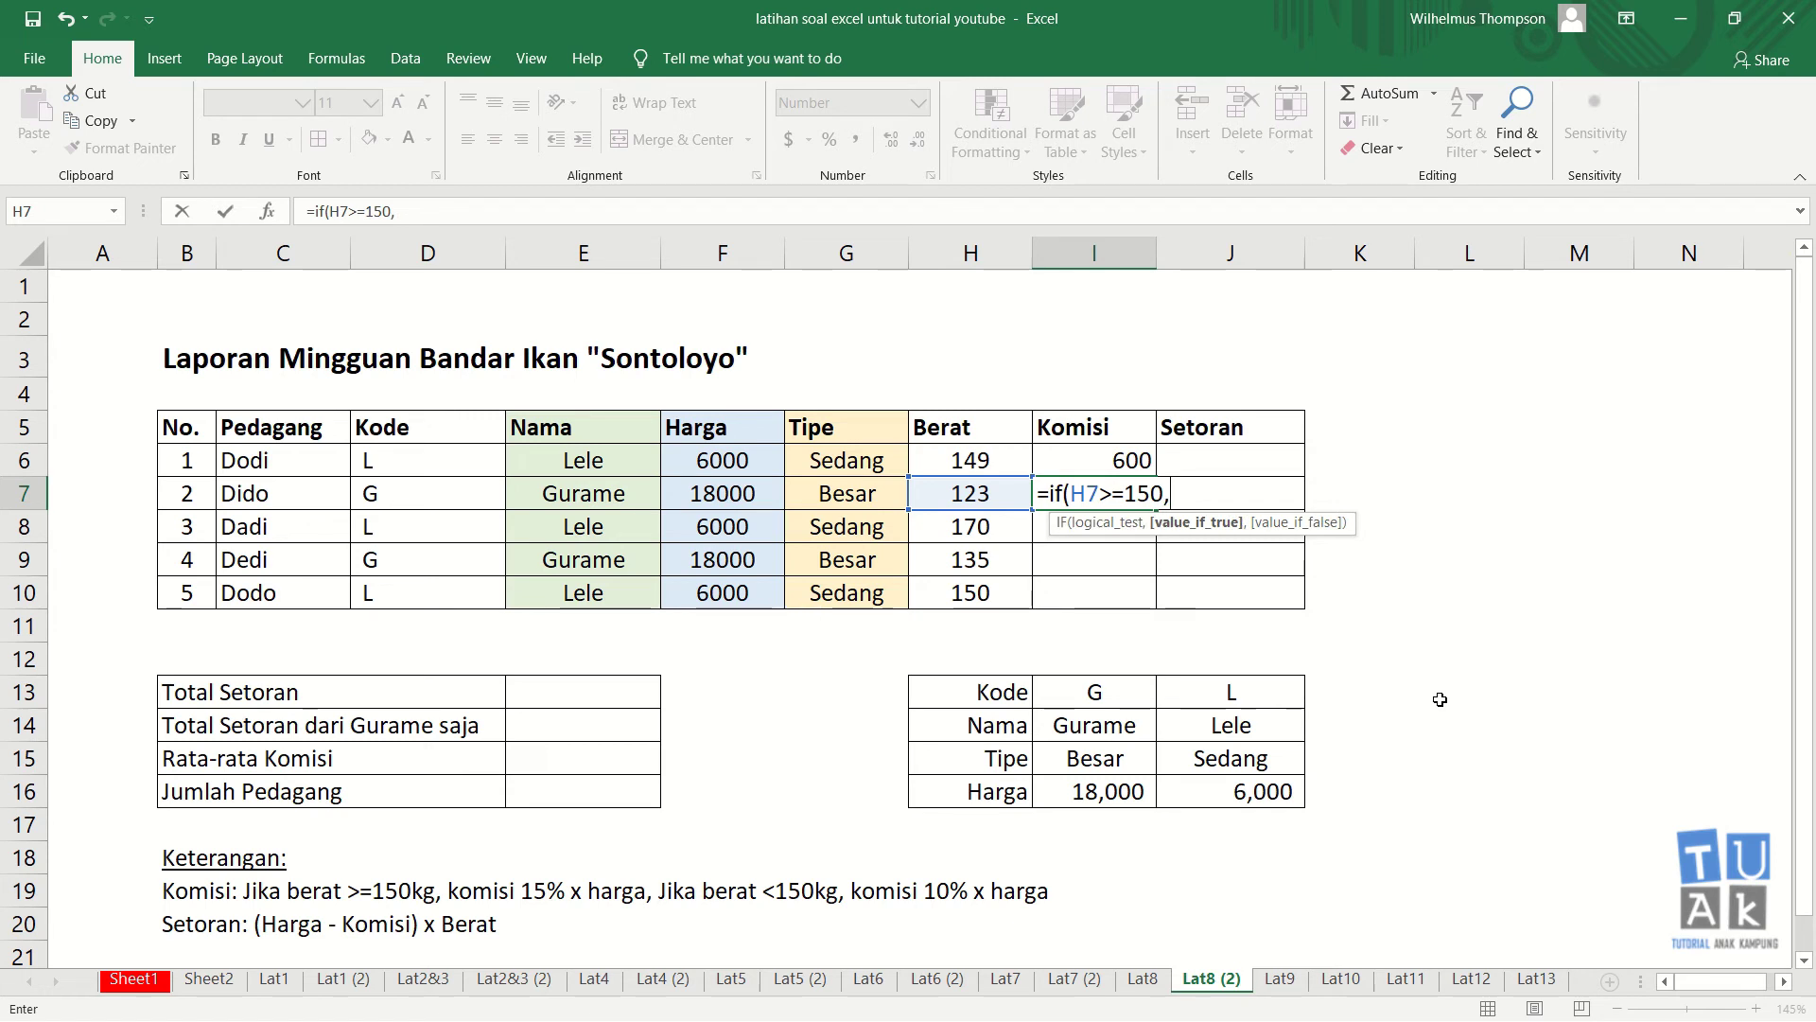
pyautogui.write('15%*')
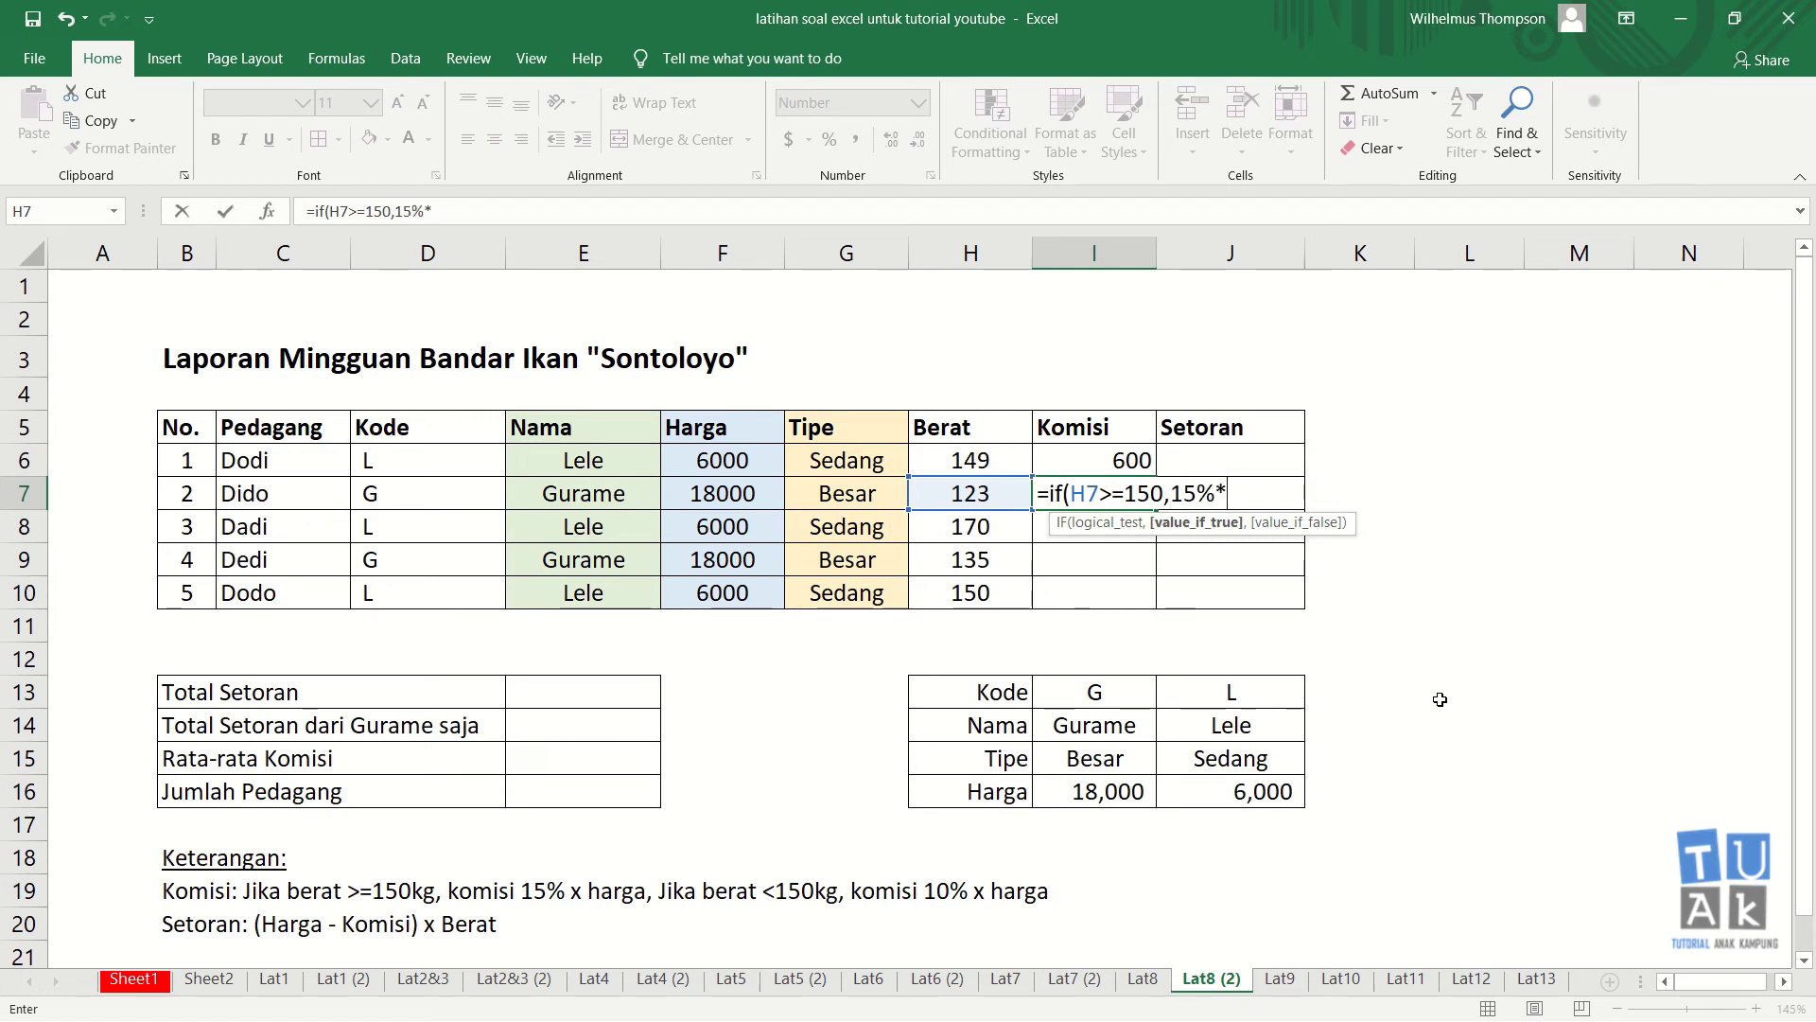
pyautogui.click(735, 493)
pyautogui.write(',')
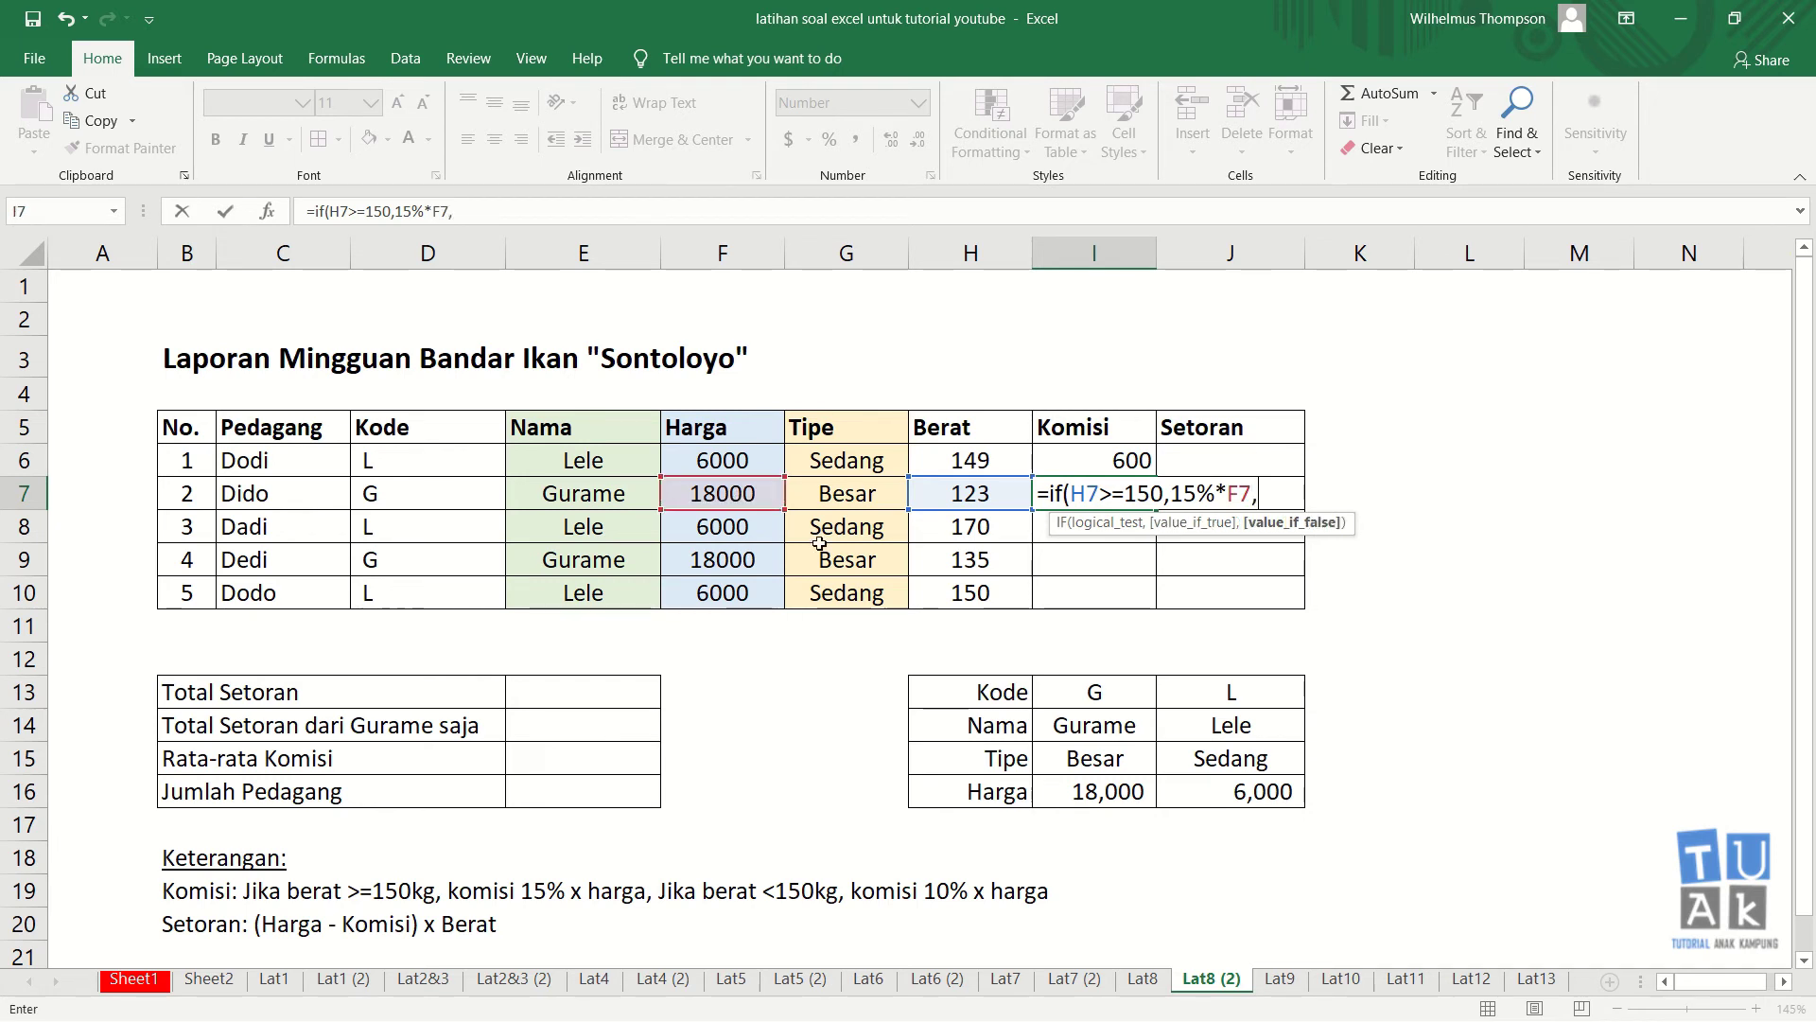
pyautogui.write('10%')
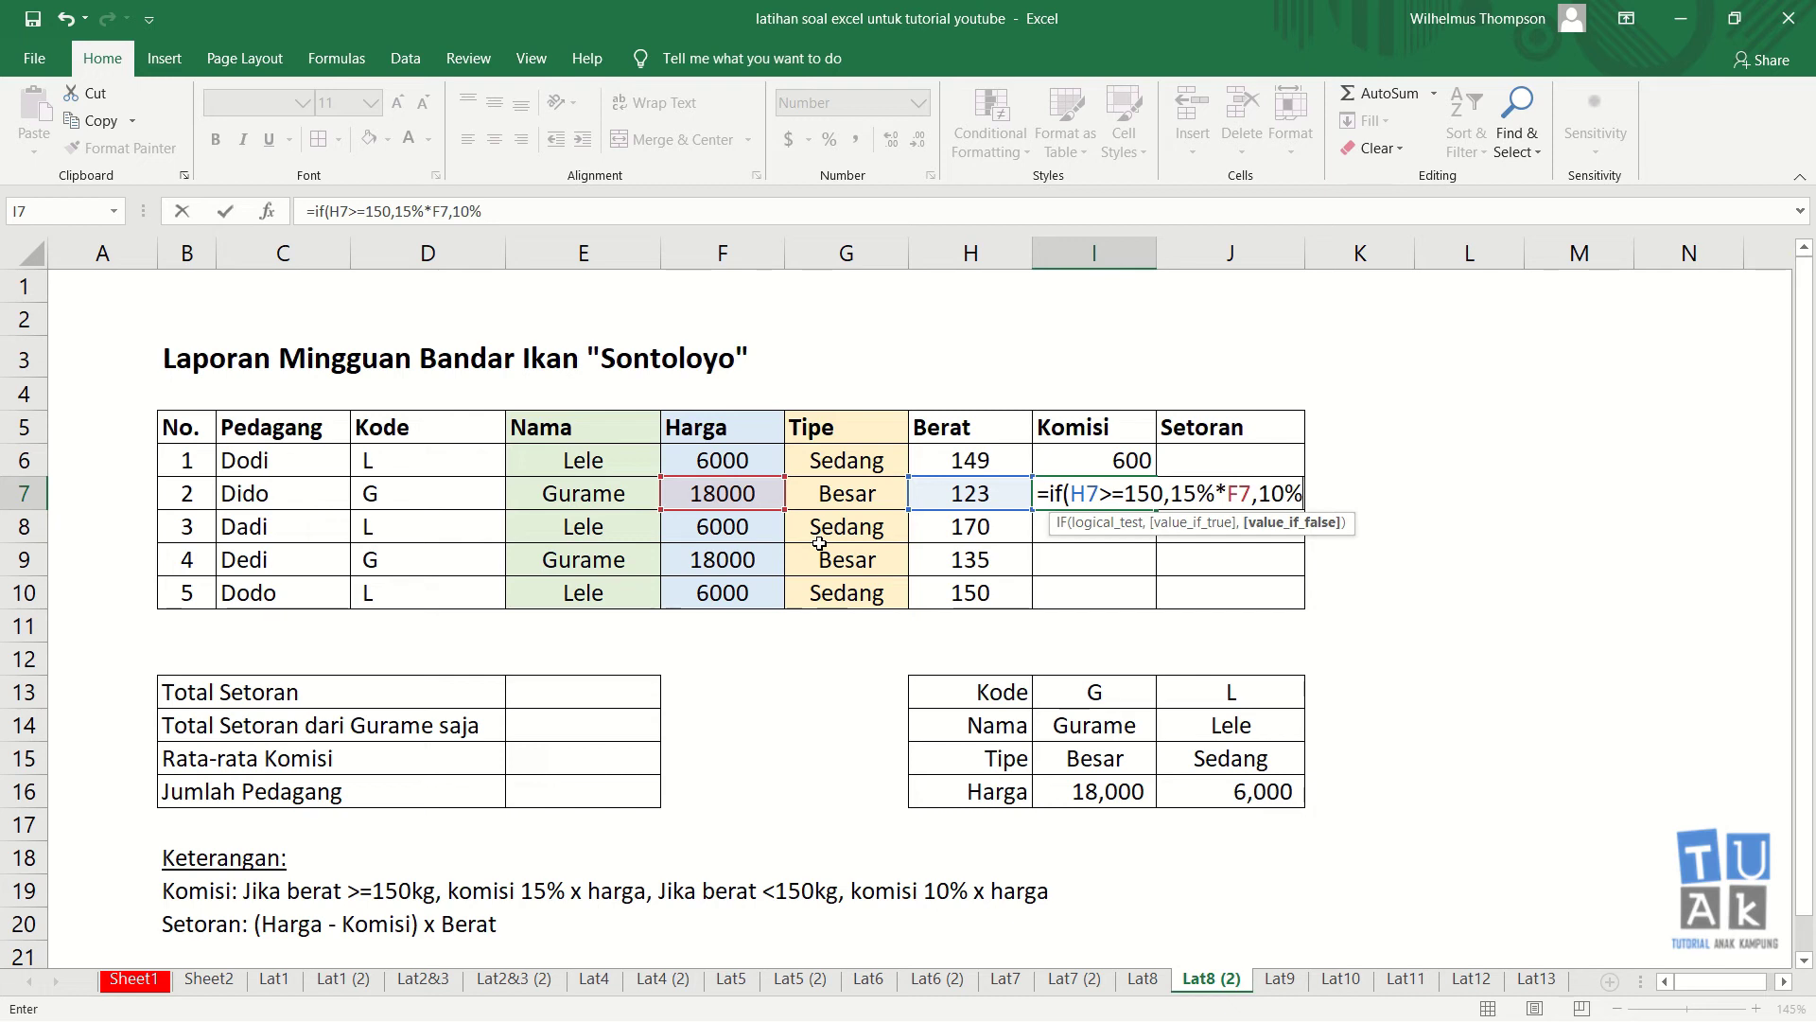
pyautogui.write('*')
pyautogui.click(740, 493)
pyautogui.press('Return')
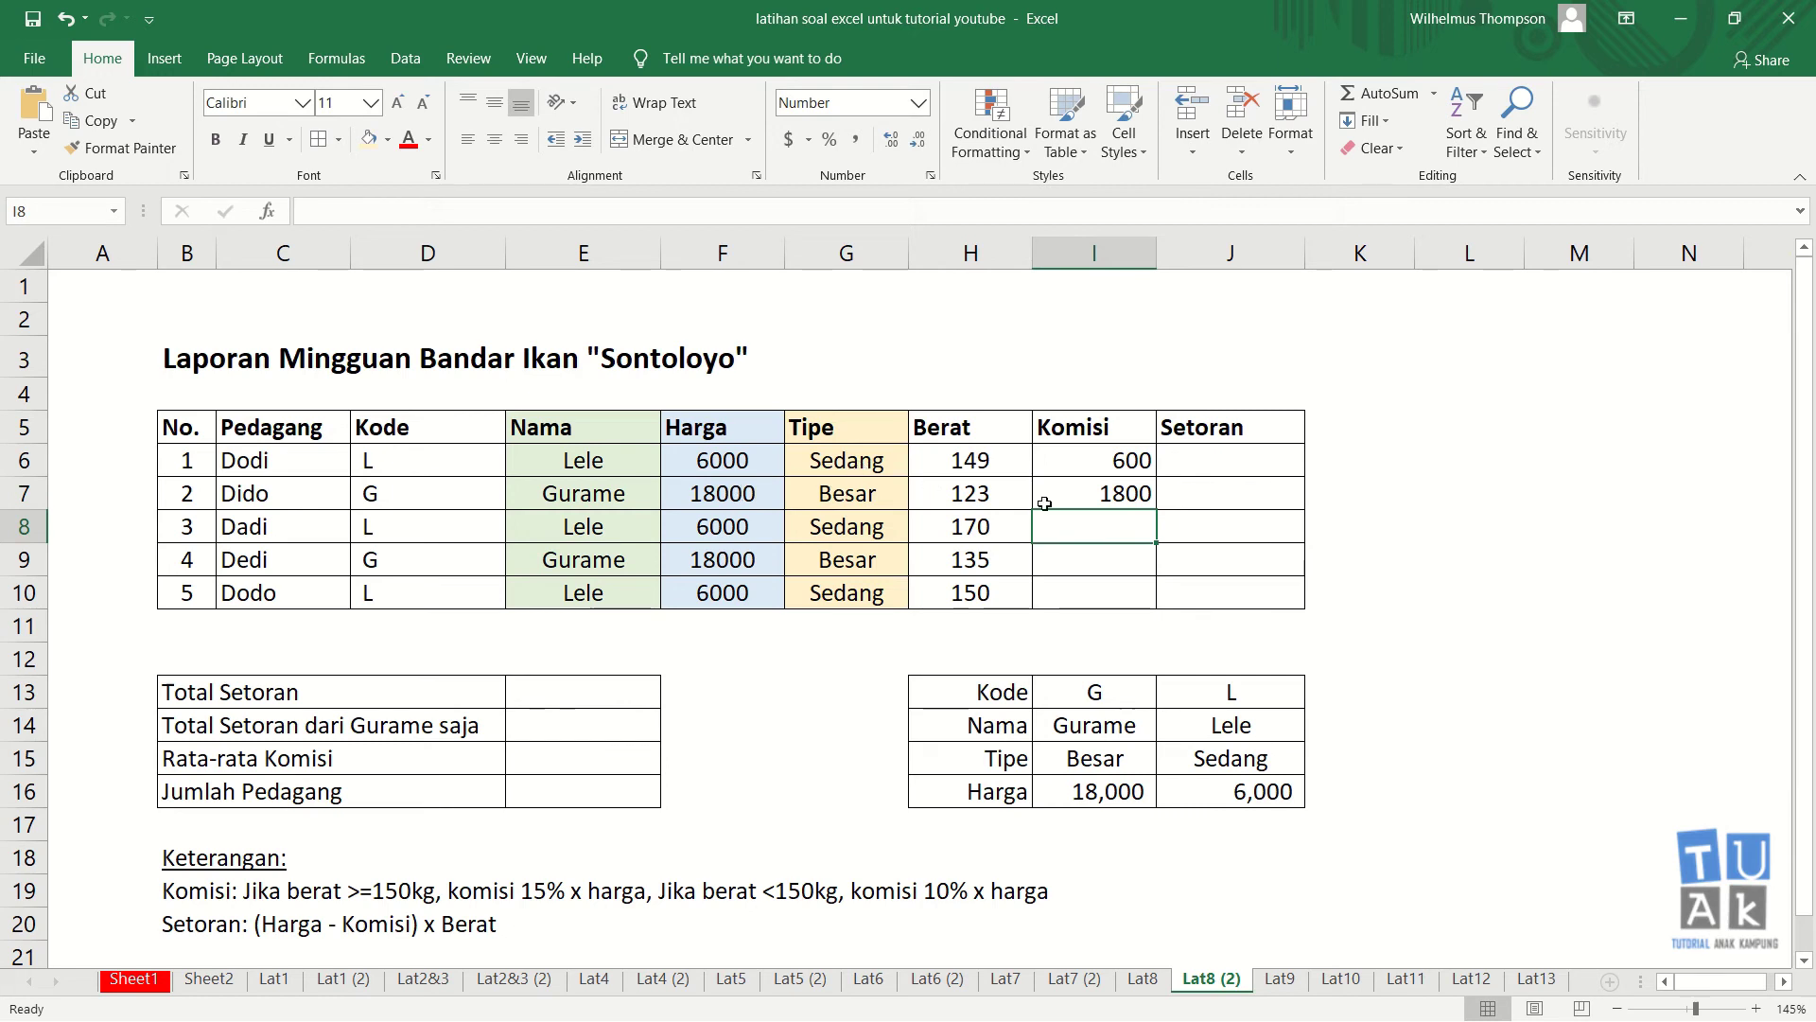
pyautogui.click(1132, 496)
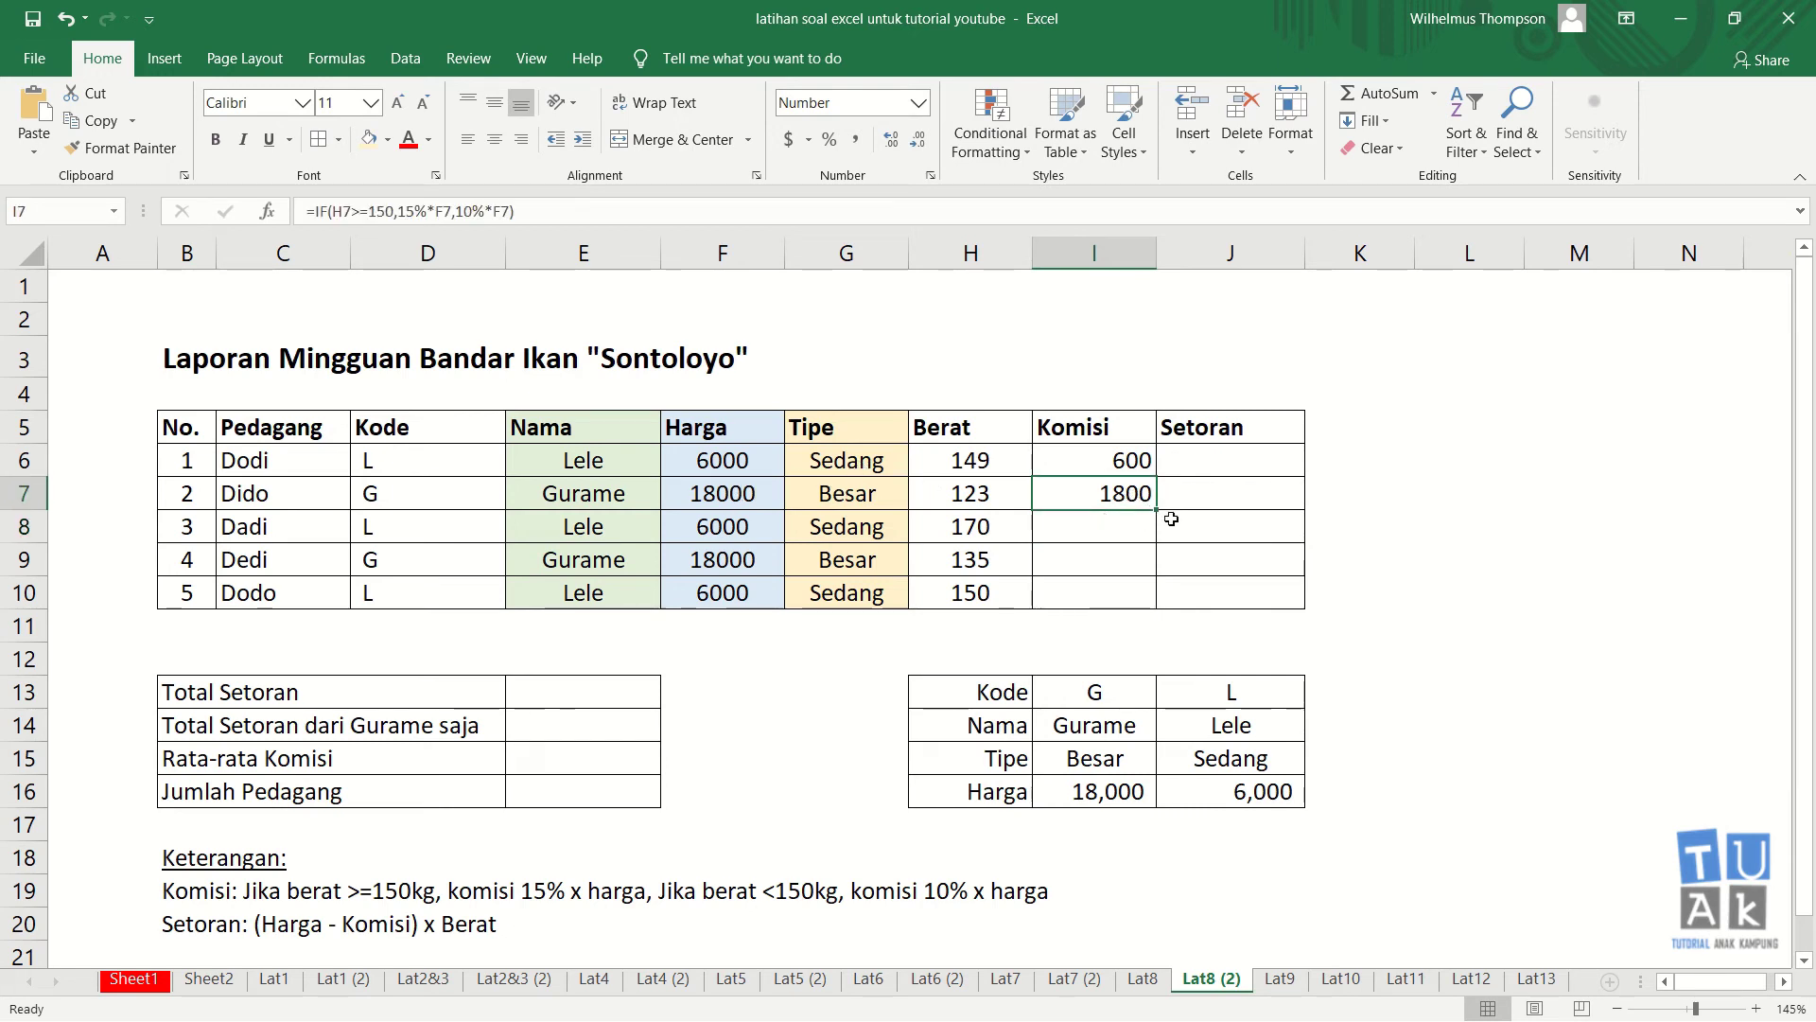
# - Check the second row's Komisi with a trial =10%*18000 in L9, and clear that trial cell
pyautogui.click(1477, 549)
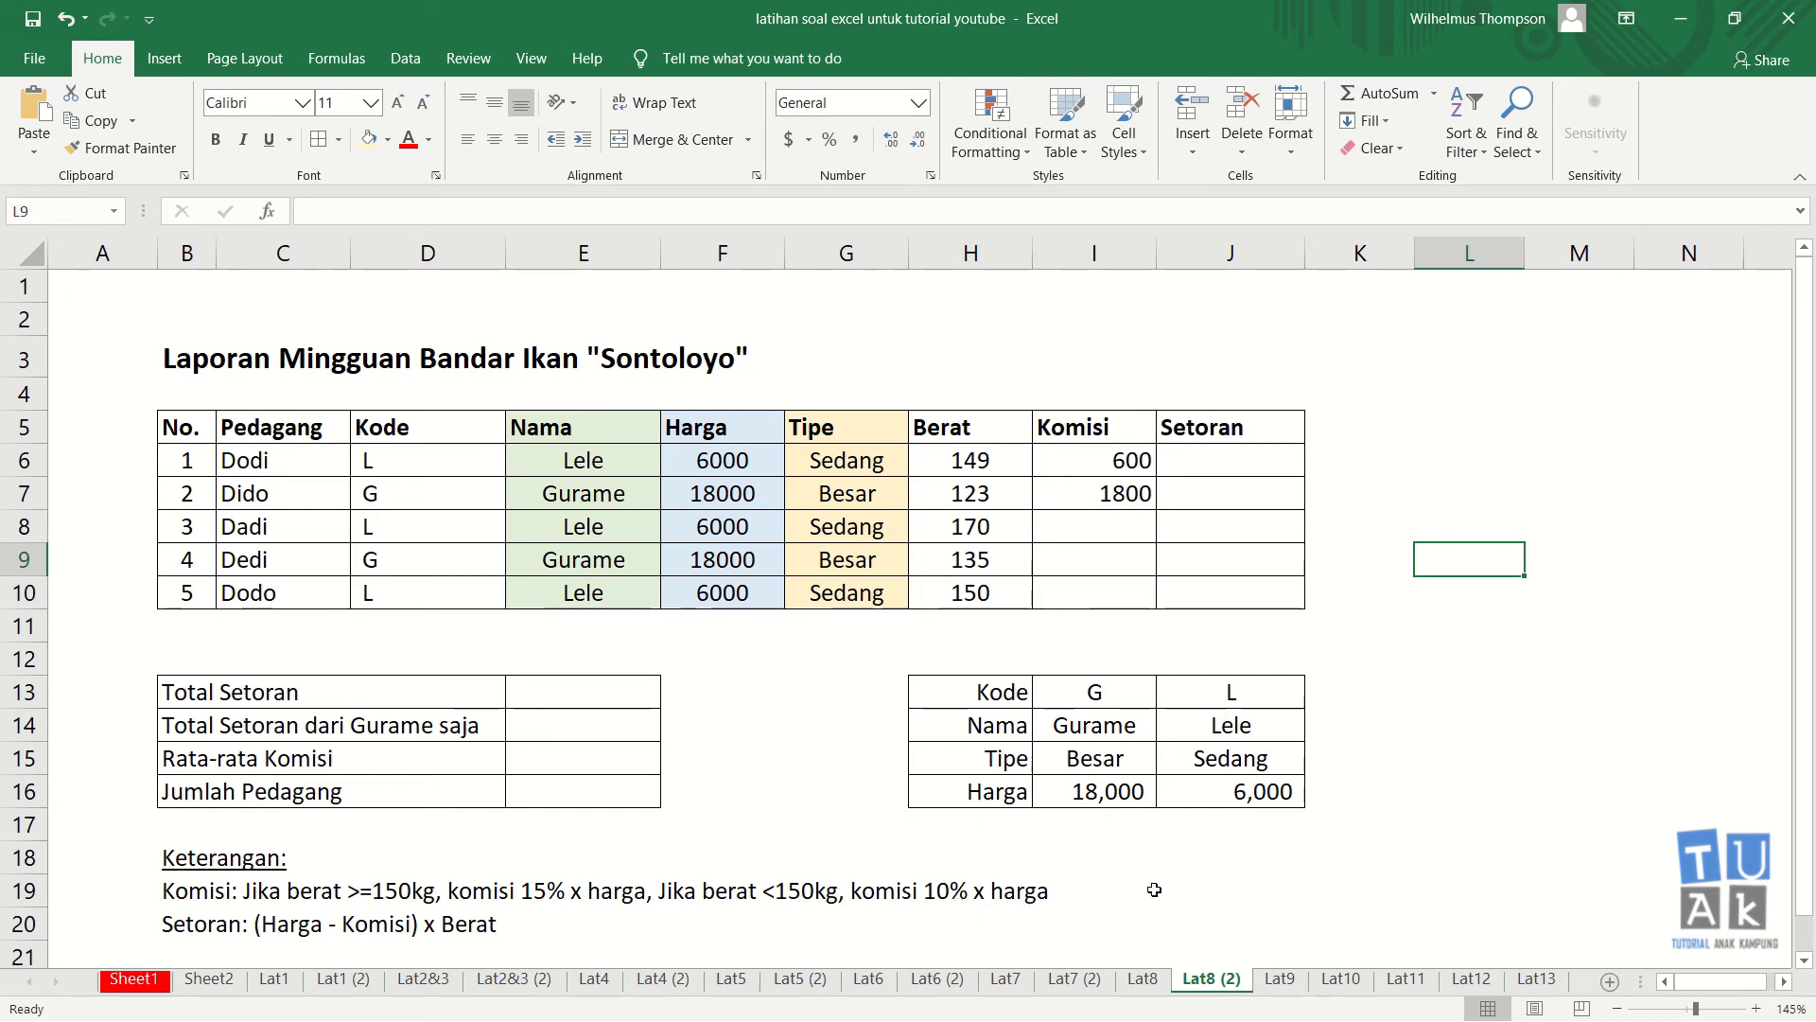
pyautogui.write('=10%')
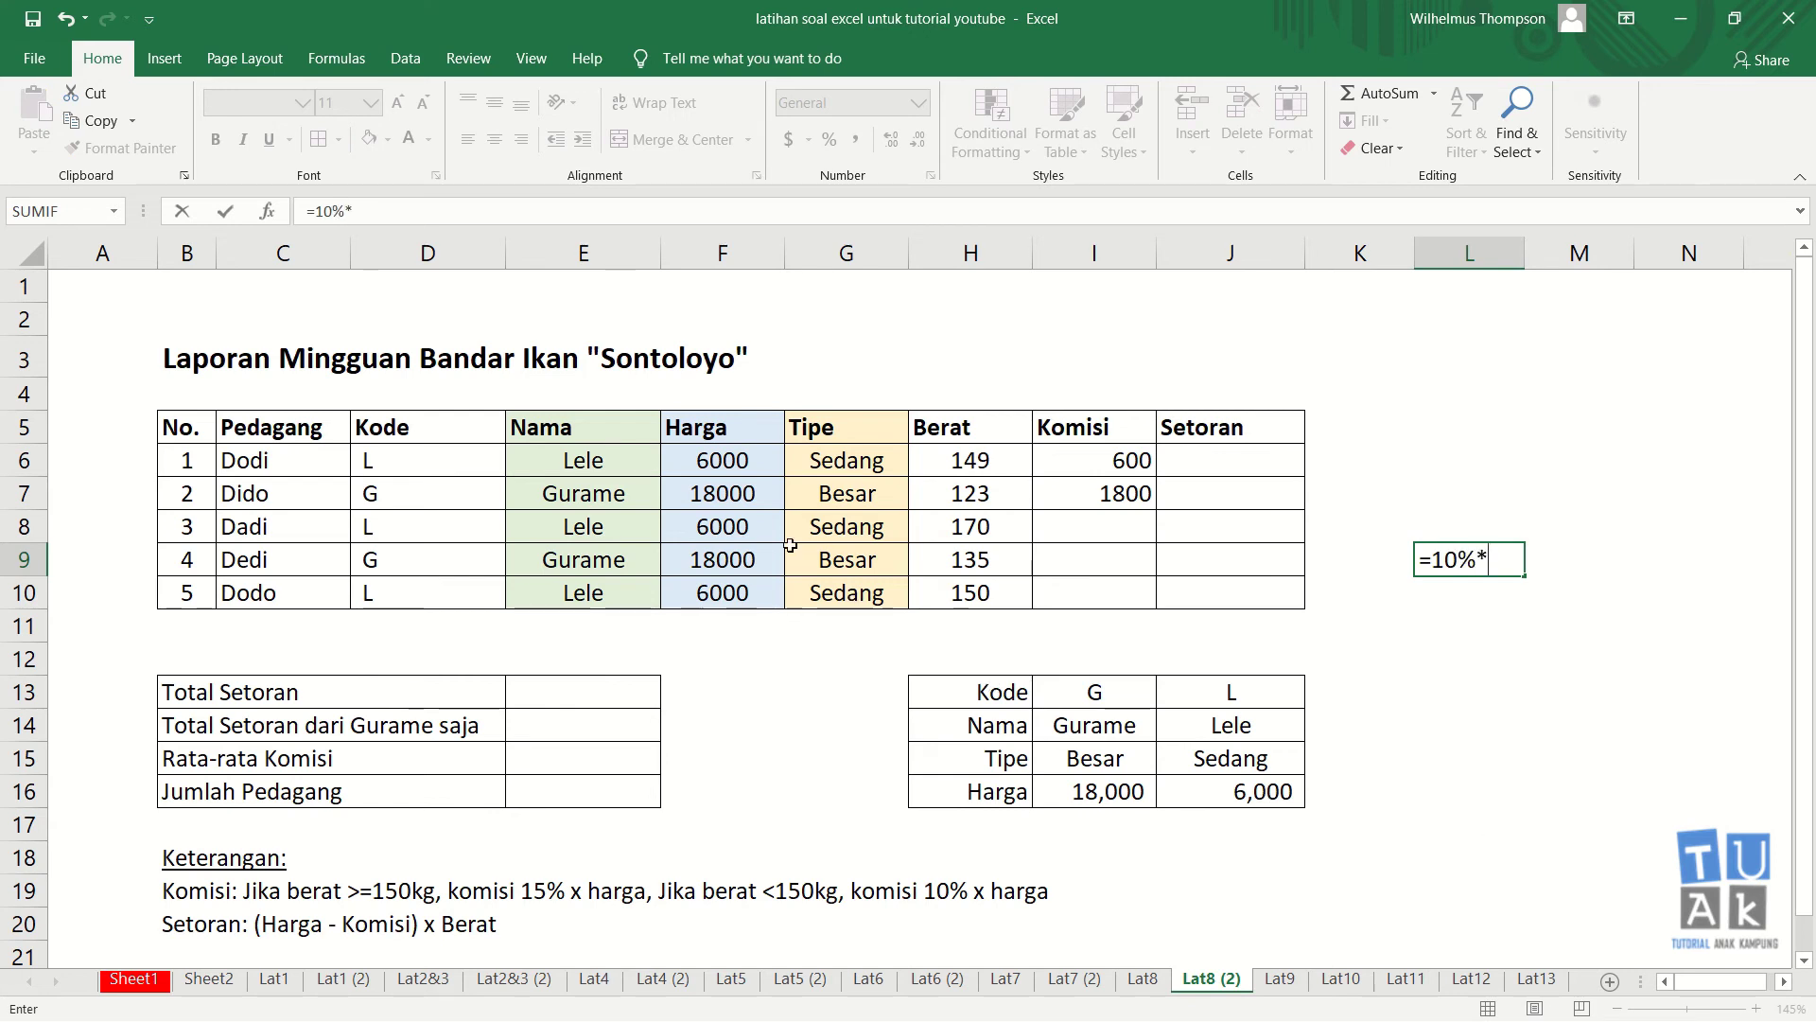
pyautogui.write('*18000')
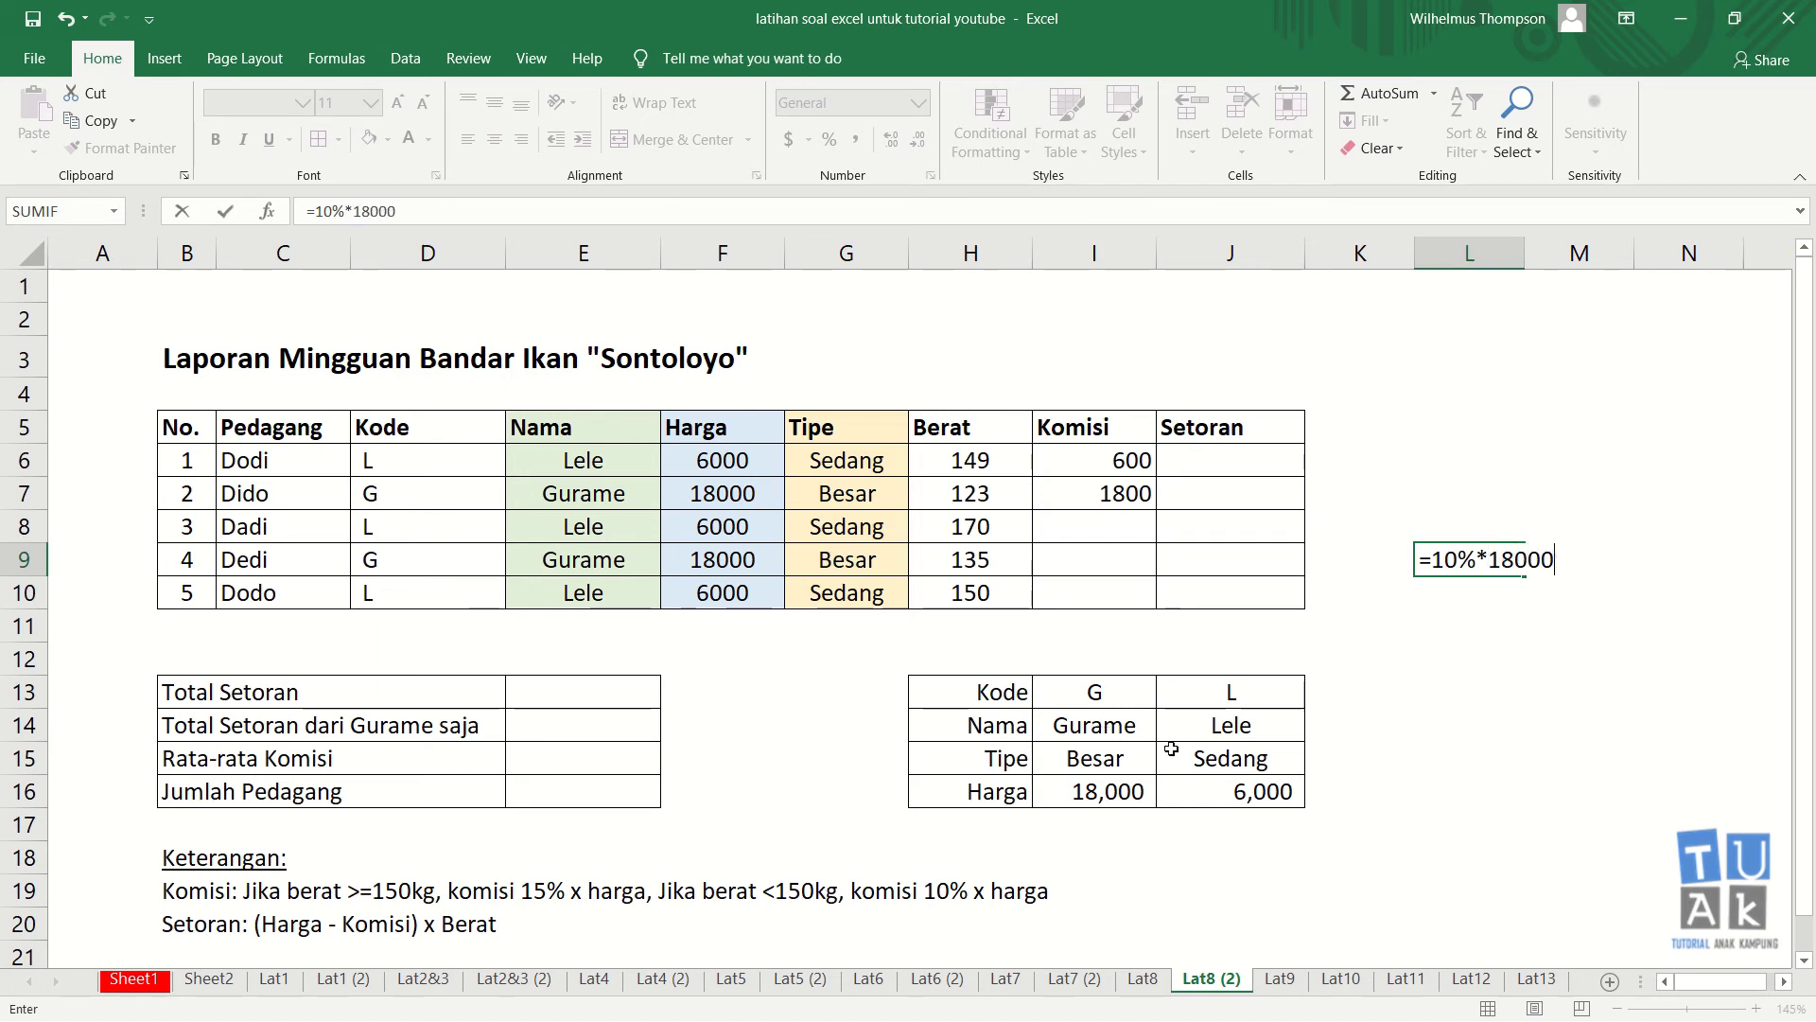
pyautogui.press('Return')
pyautogui.click(1457, 563)
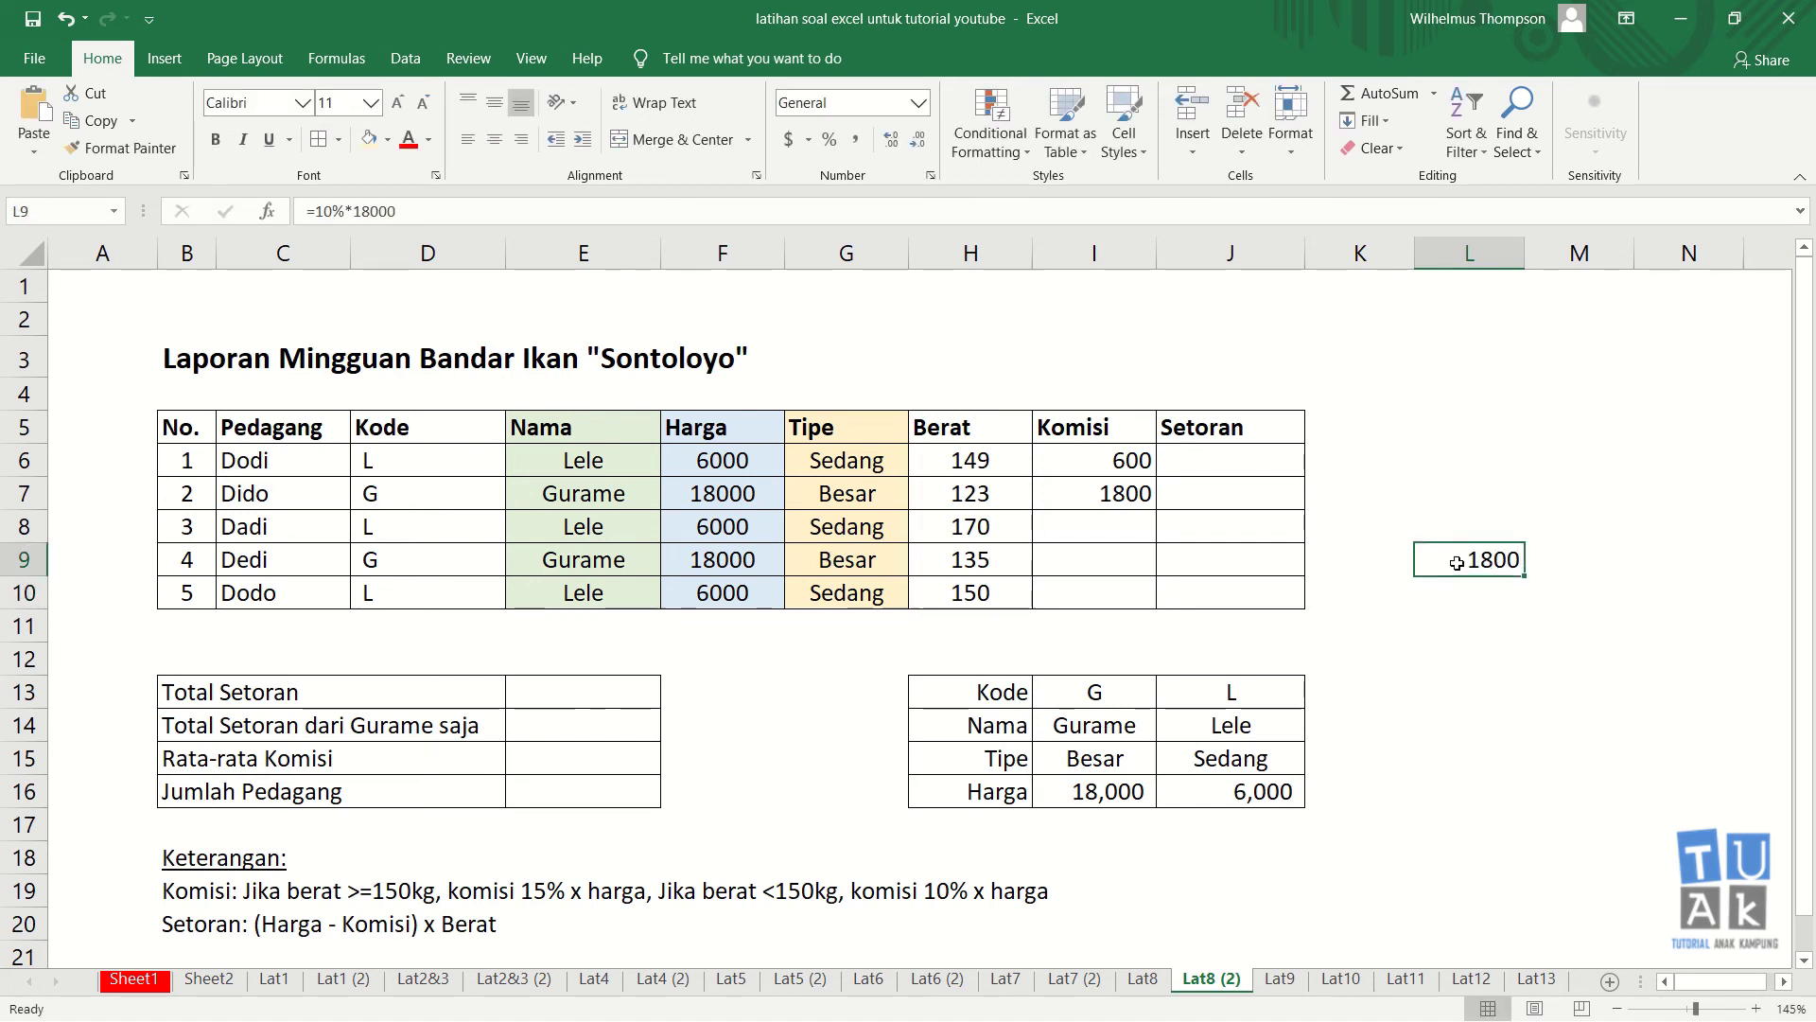
pyautogui.press('Delete')
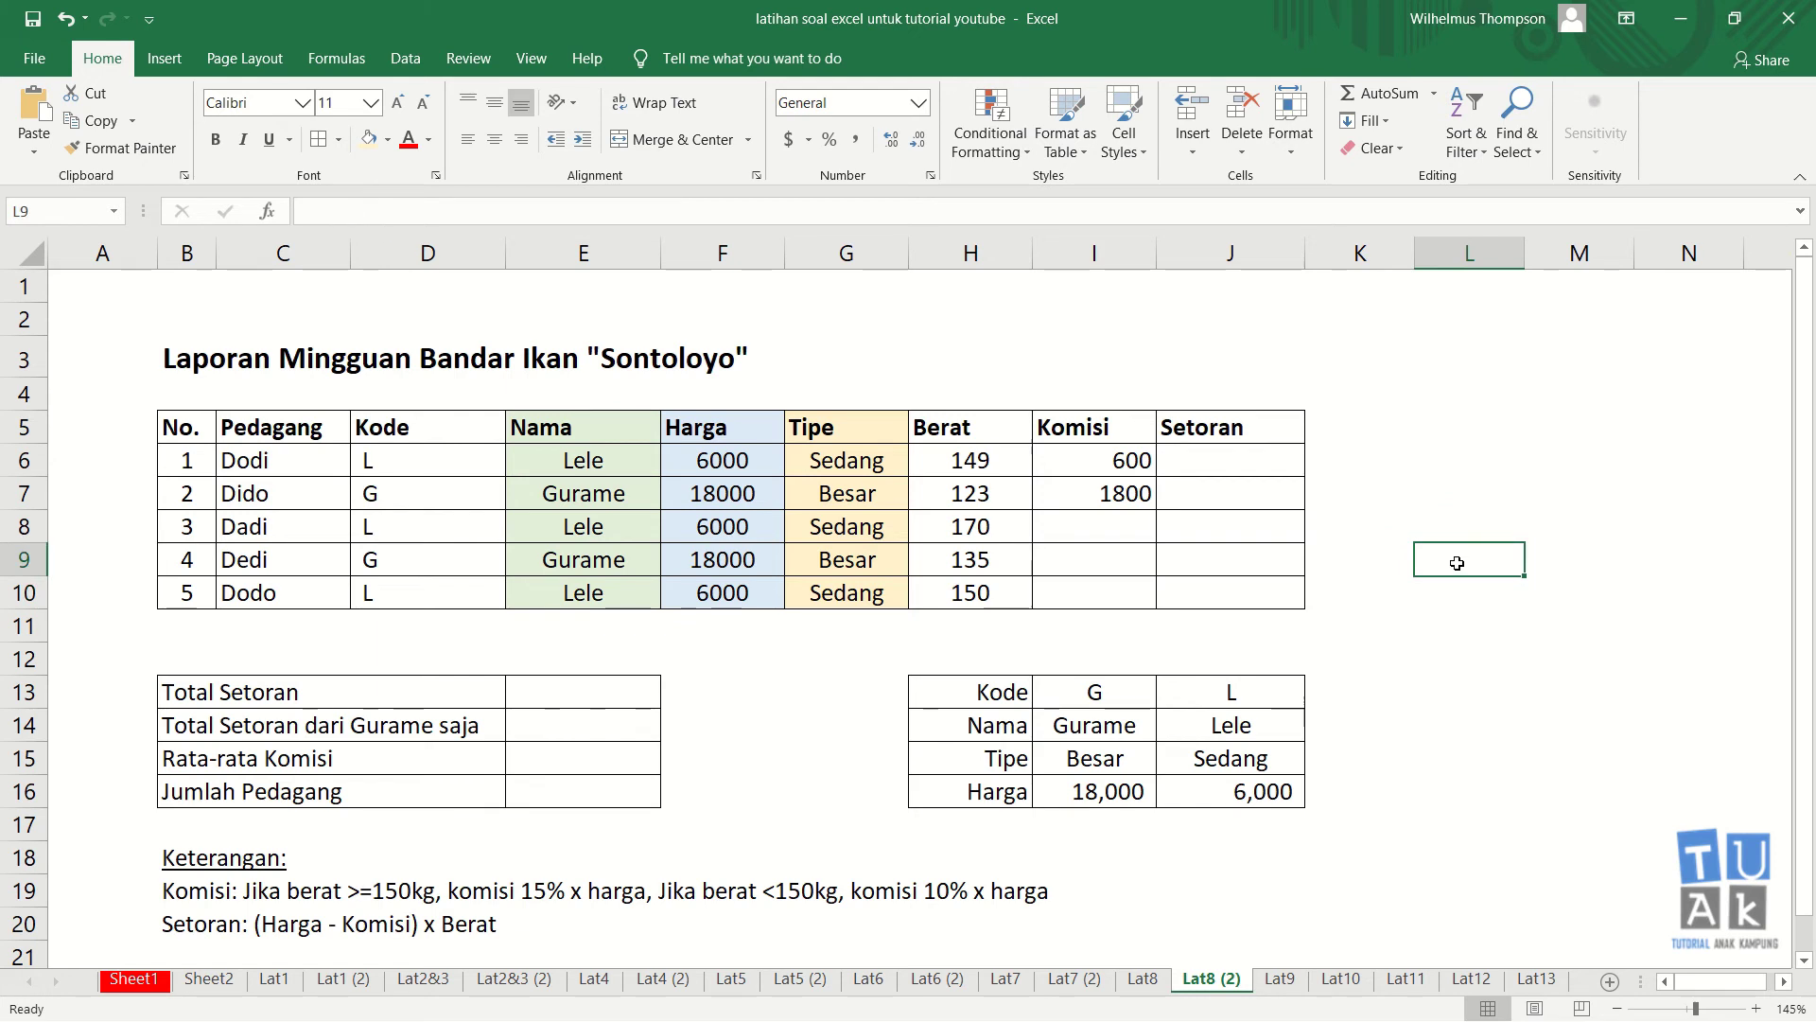
# - Copy the Komisi formula from I7 down through I10 to complete the Komisi column
pyautogui.click(1085, 488)
pyautogui.moveTo(1159, 510); pyautogui.dragTo(1170, 595)
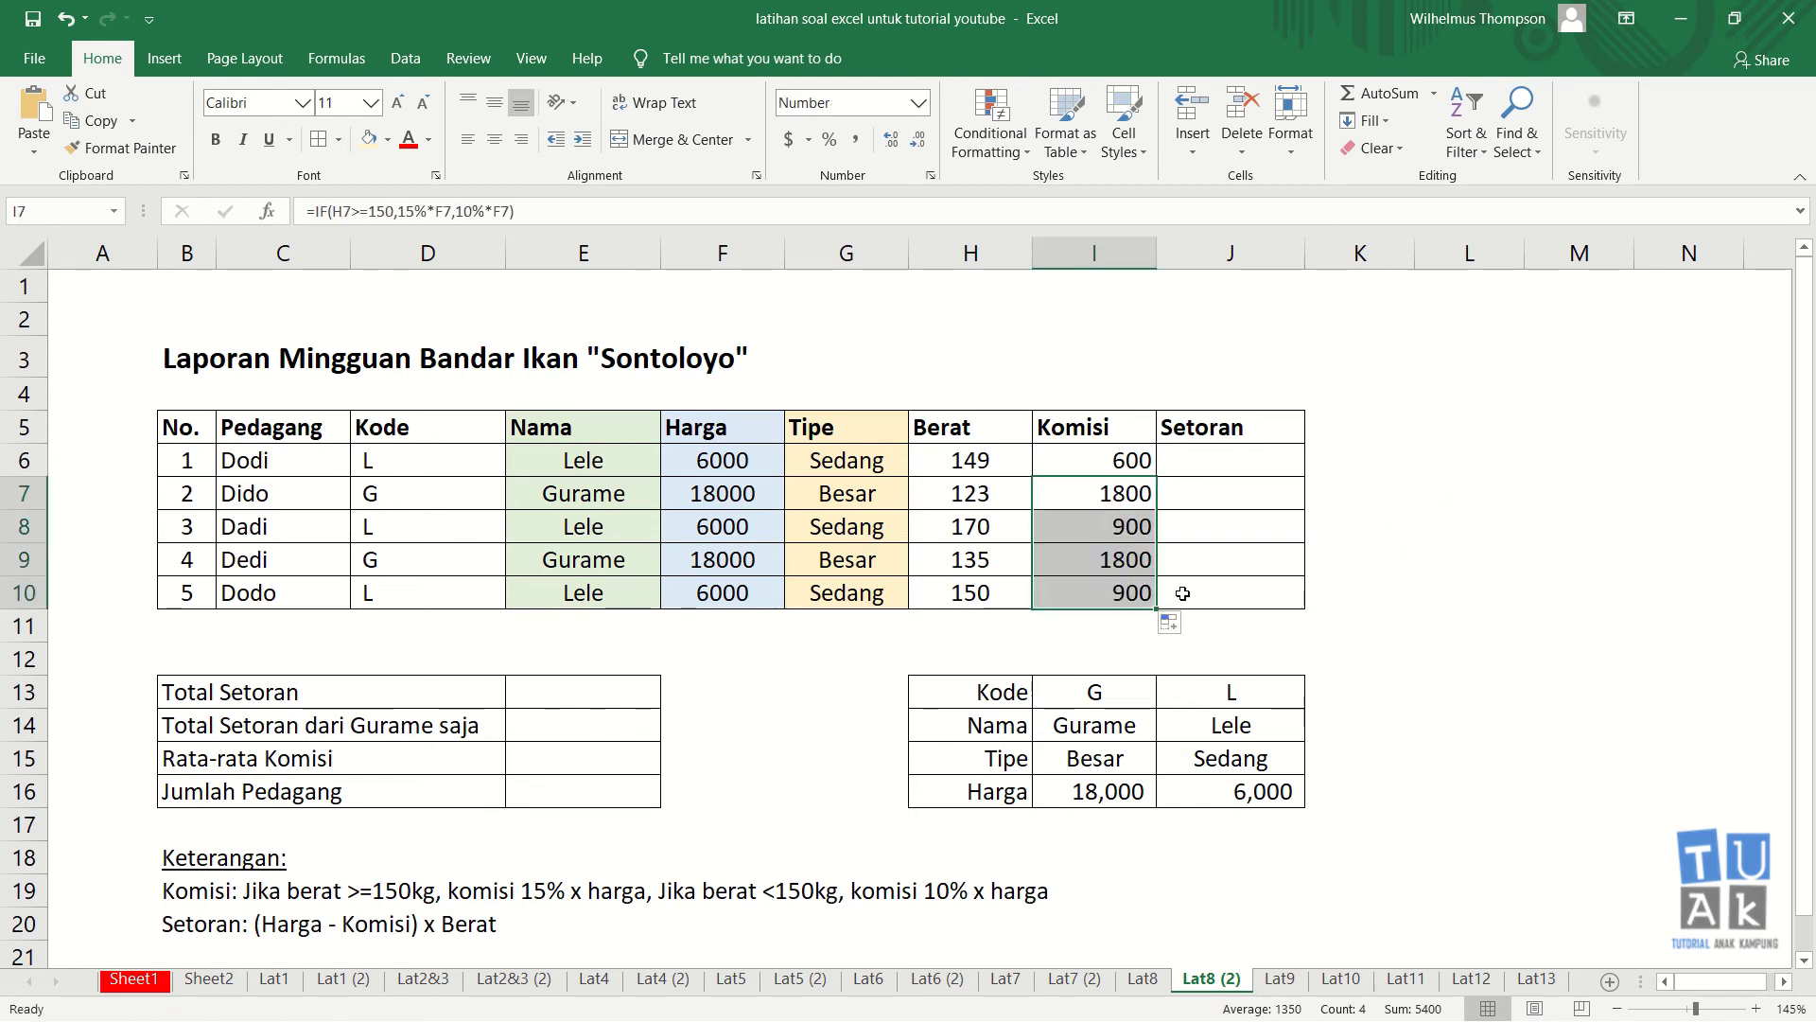
pyautogui.click(1379, 565)
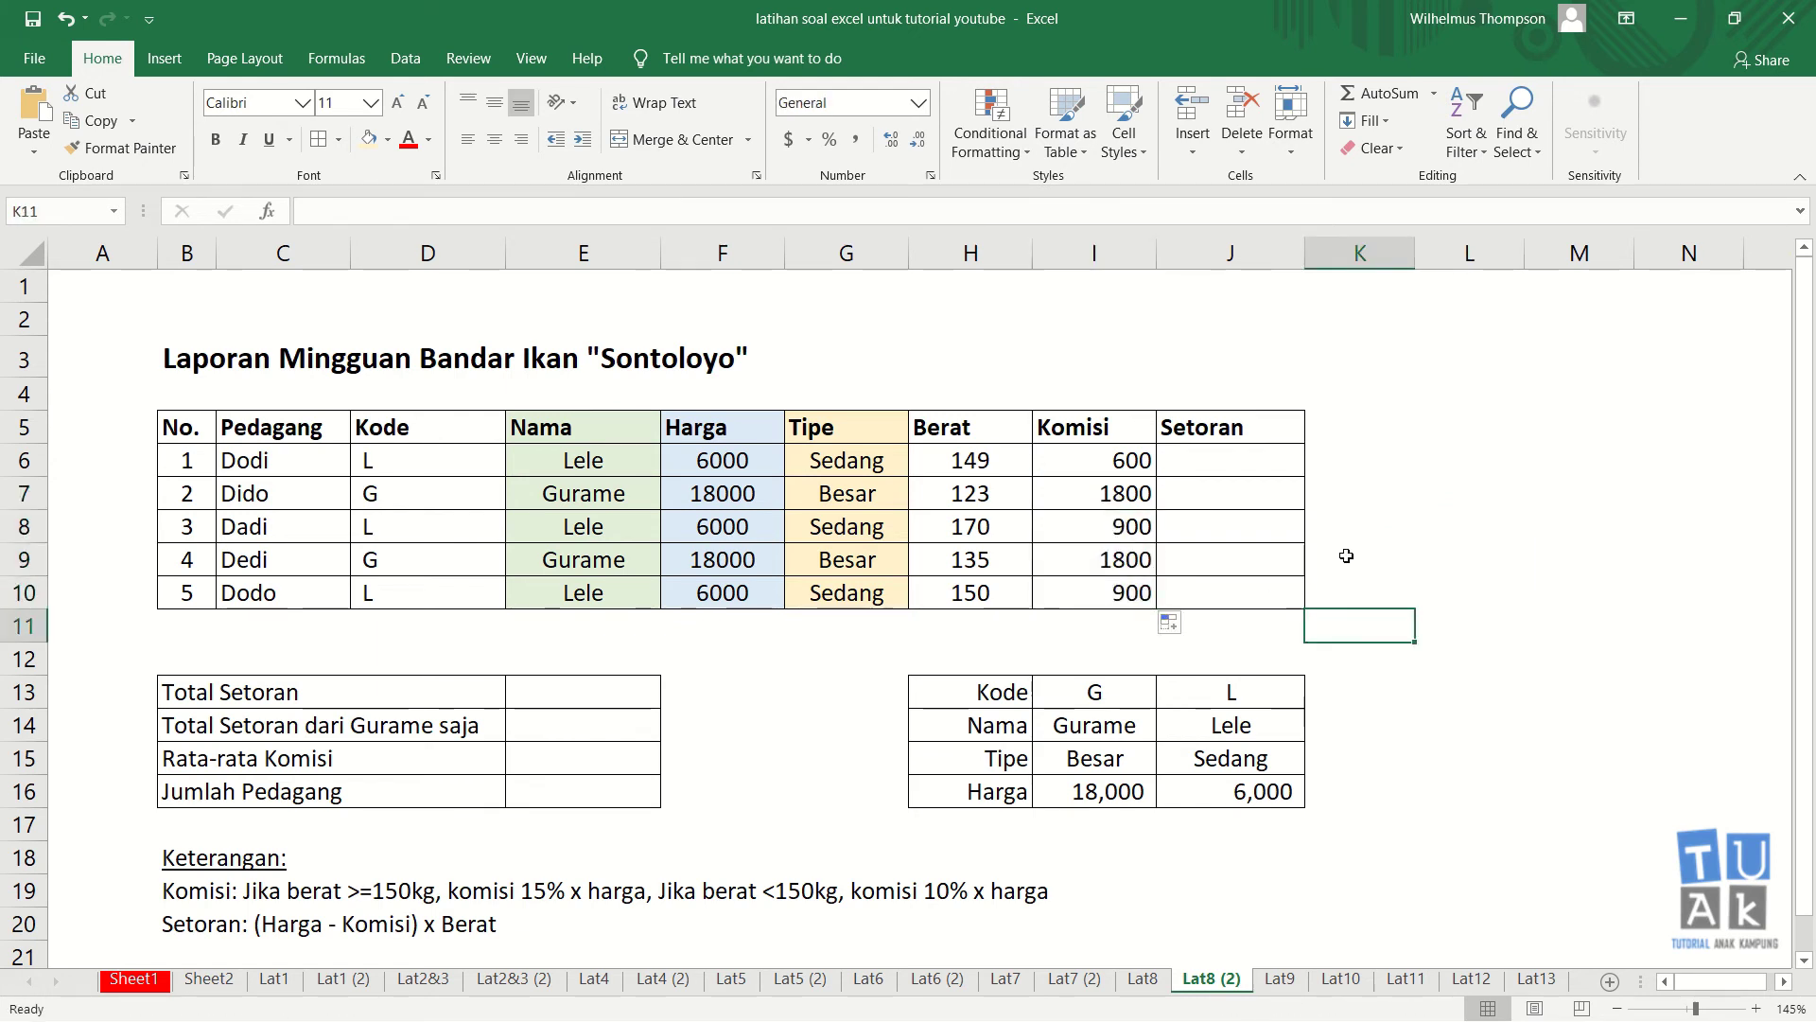
# - Enter =(F6-I6)*H6 in J6 to calculate the first row's Setoran from its Harga, Komisi and Berat
pyautogui.click(1240, 465)
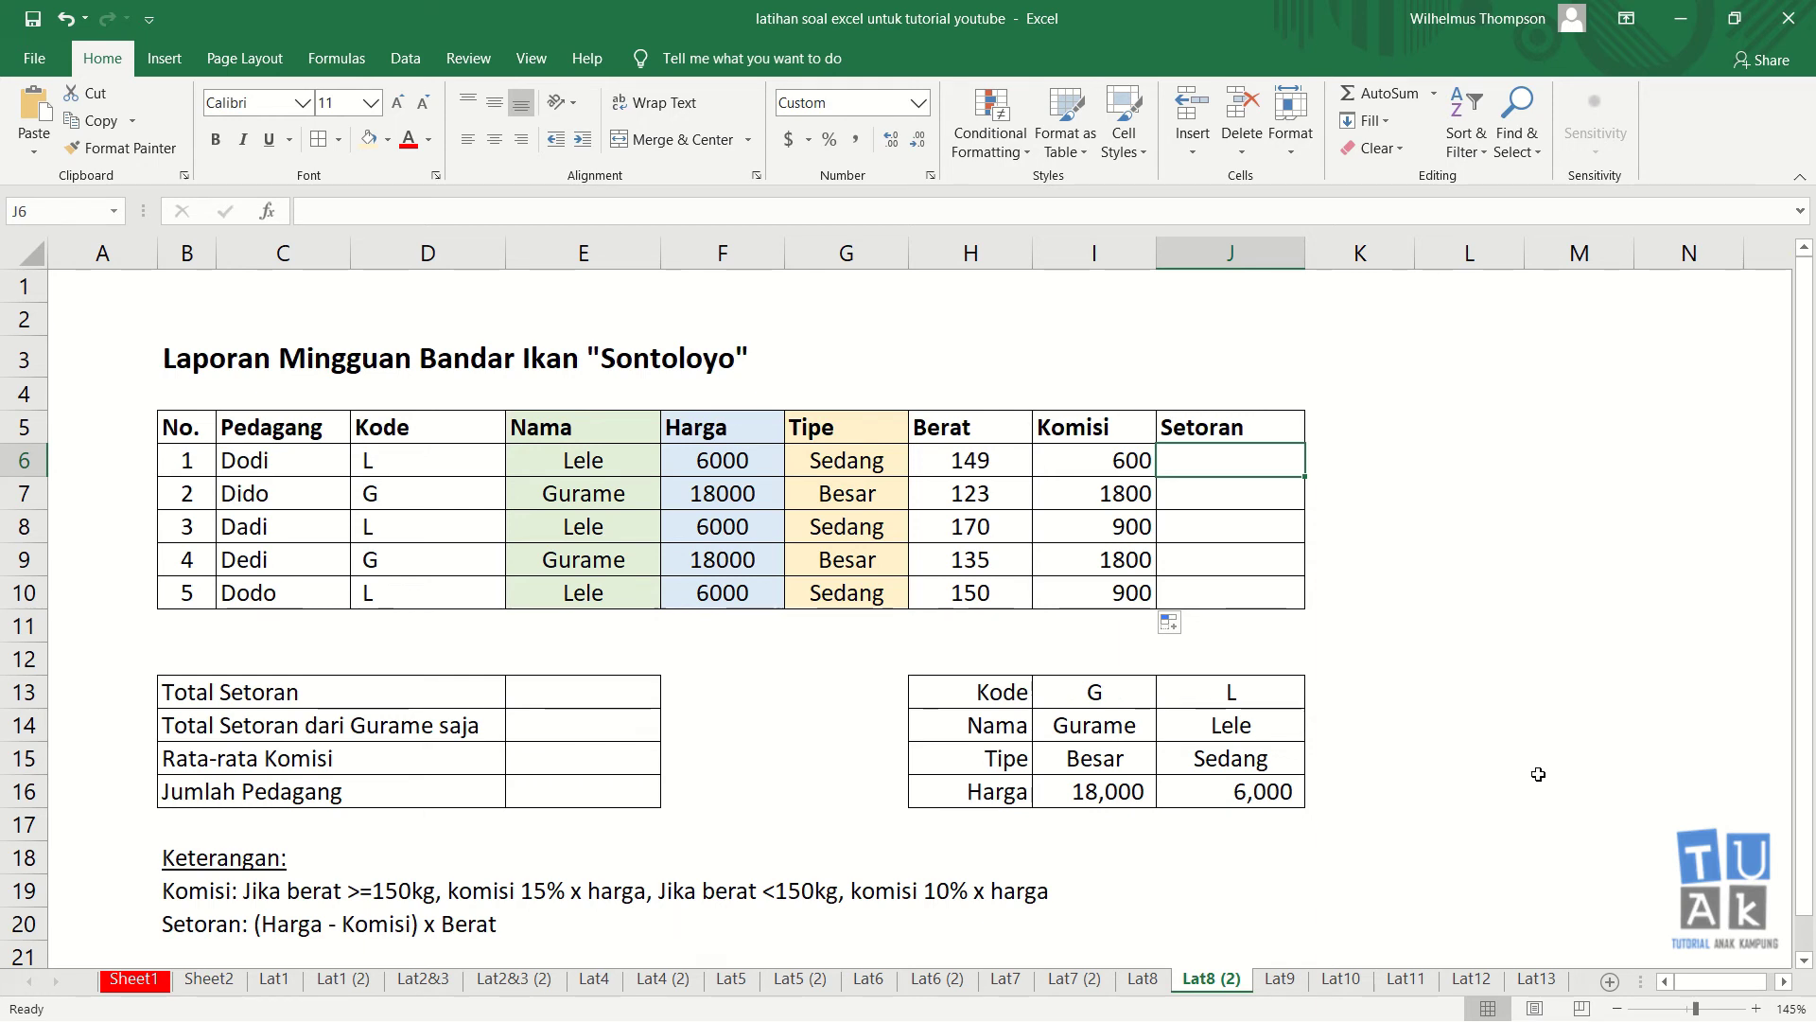
pyautogui.write('=(')
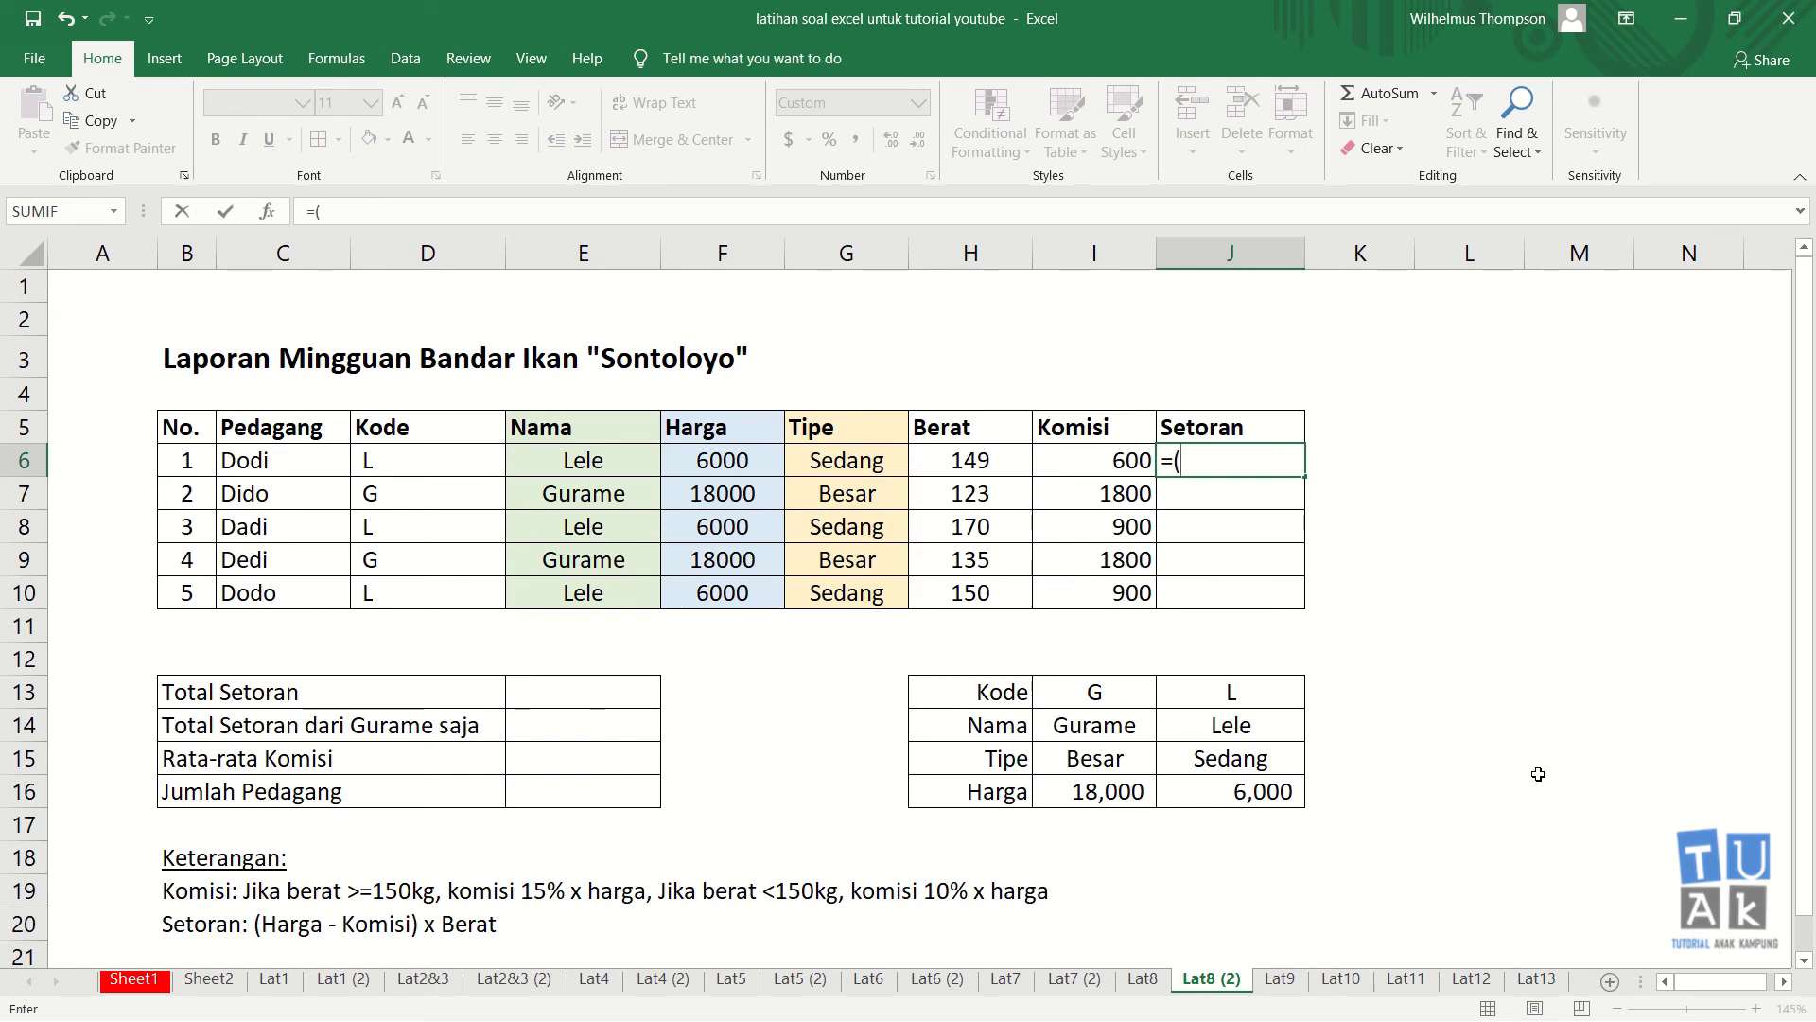
pyautogui.click(744, 464)
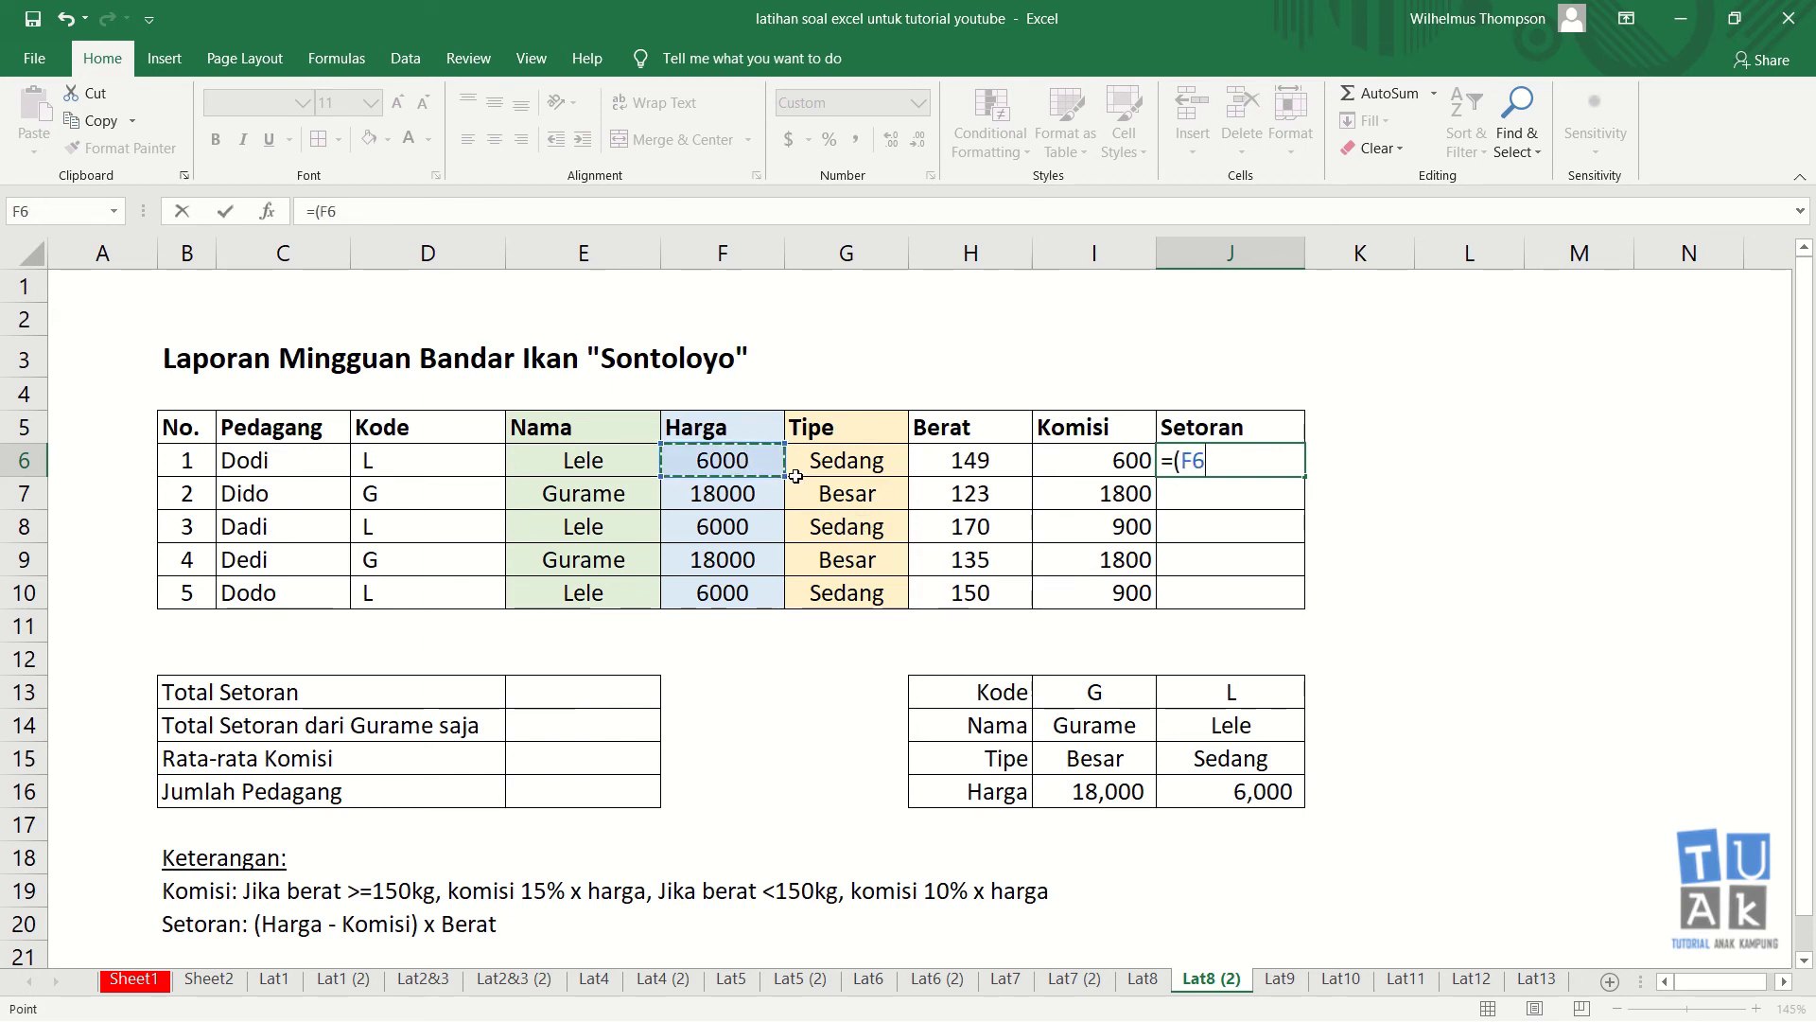
pyautogui.write('-')
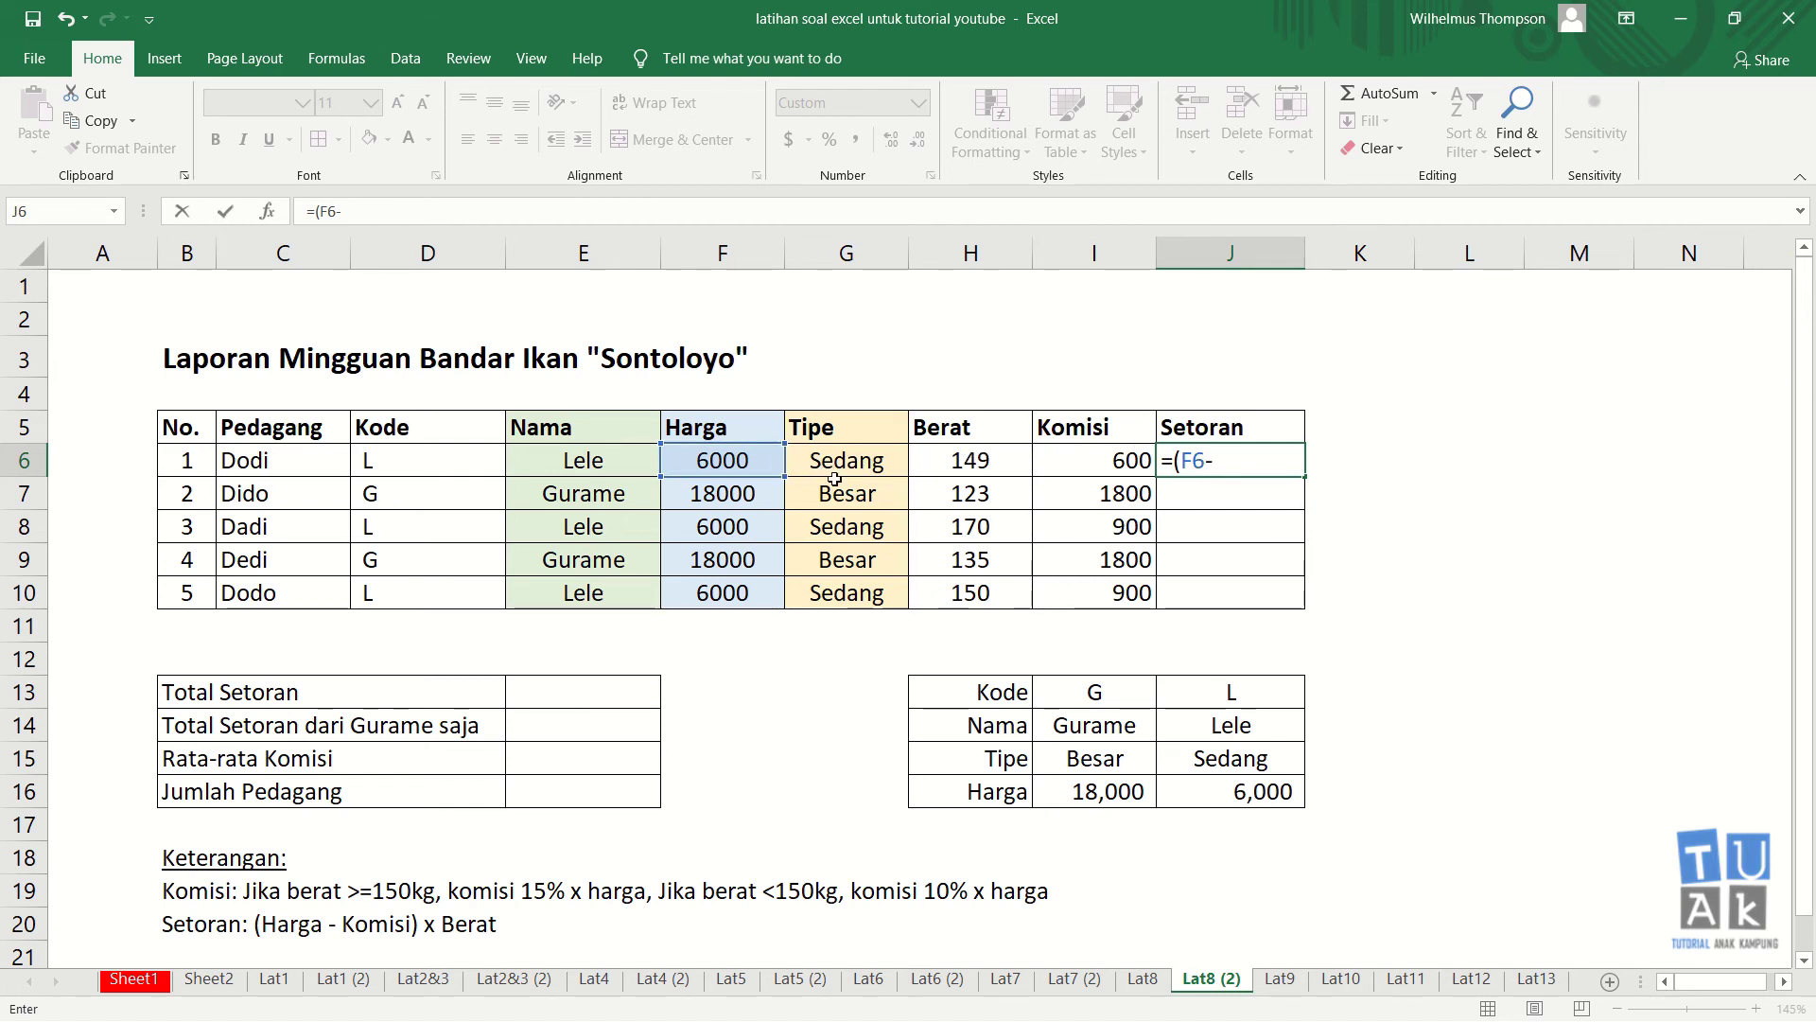
pyautogui.click(1081, 460)
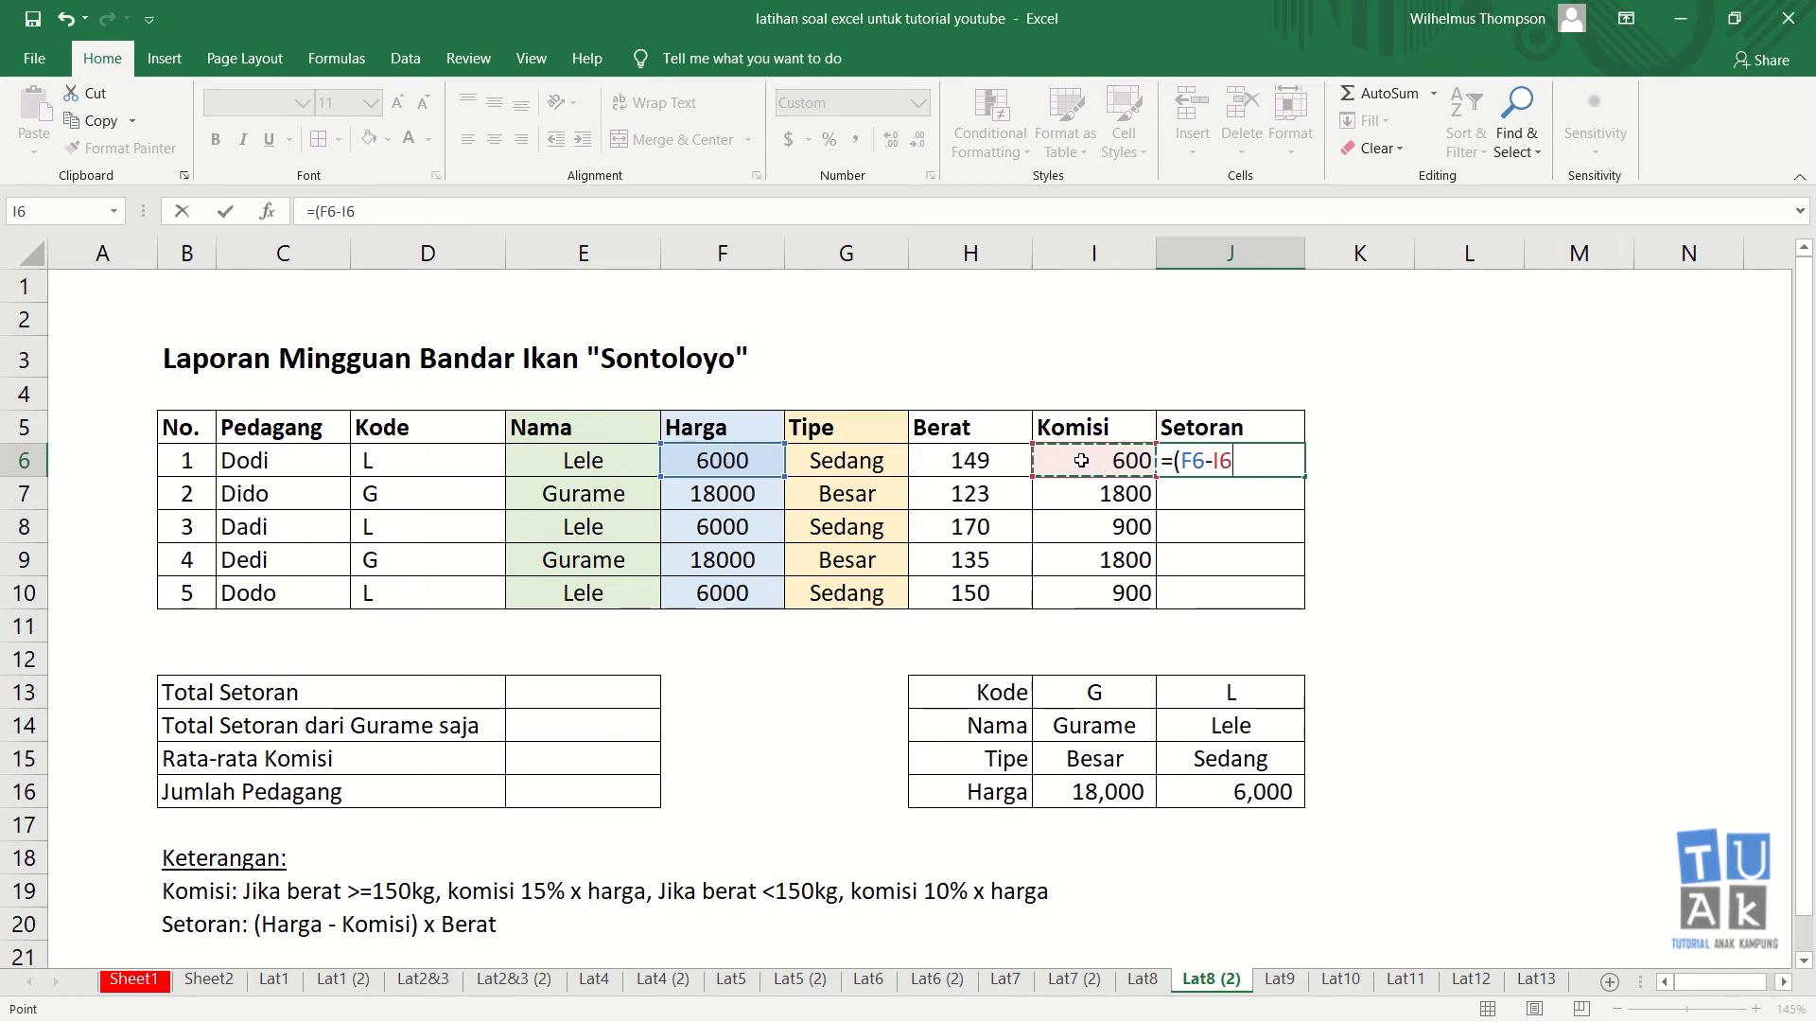
pyautogui.write(')')
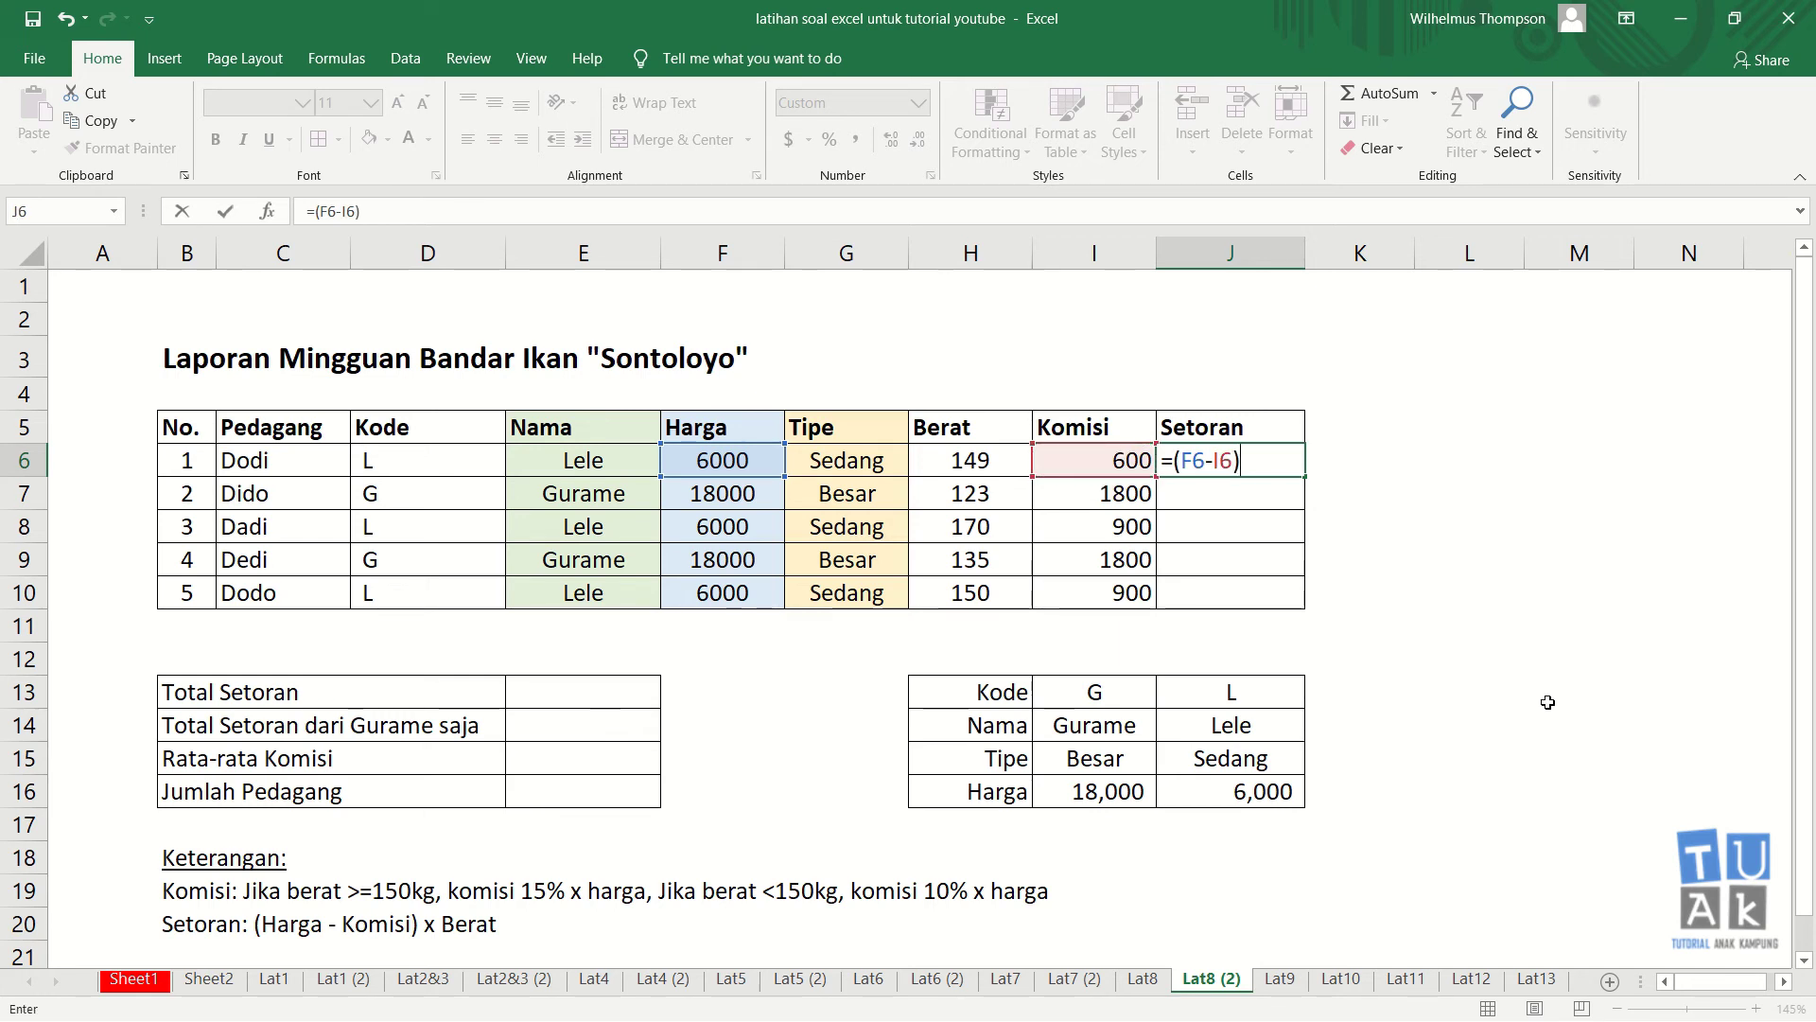
pyautogui.write('*')
pyautogui.click(983, 466)
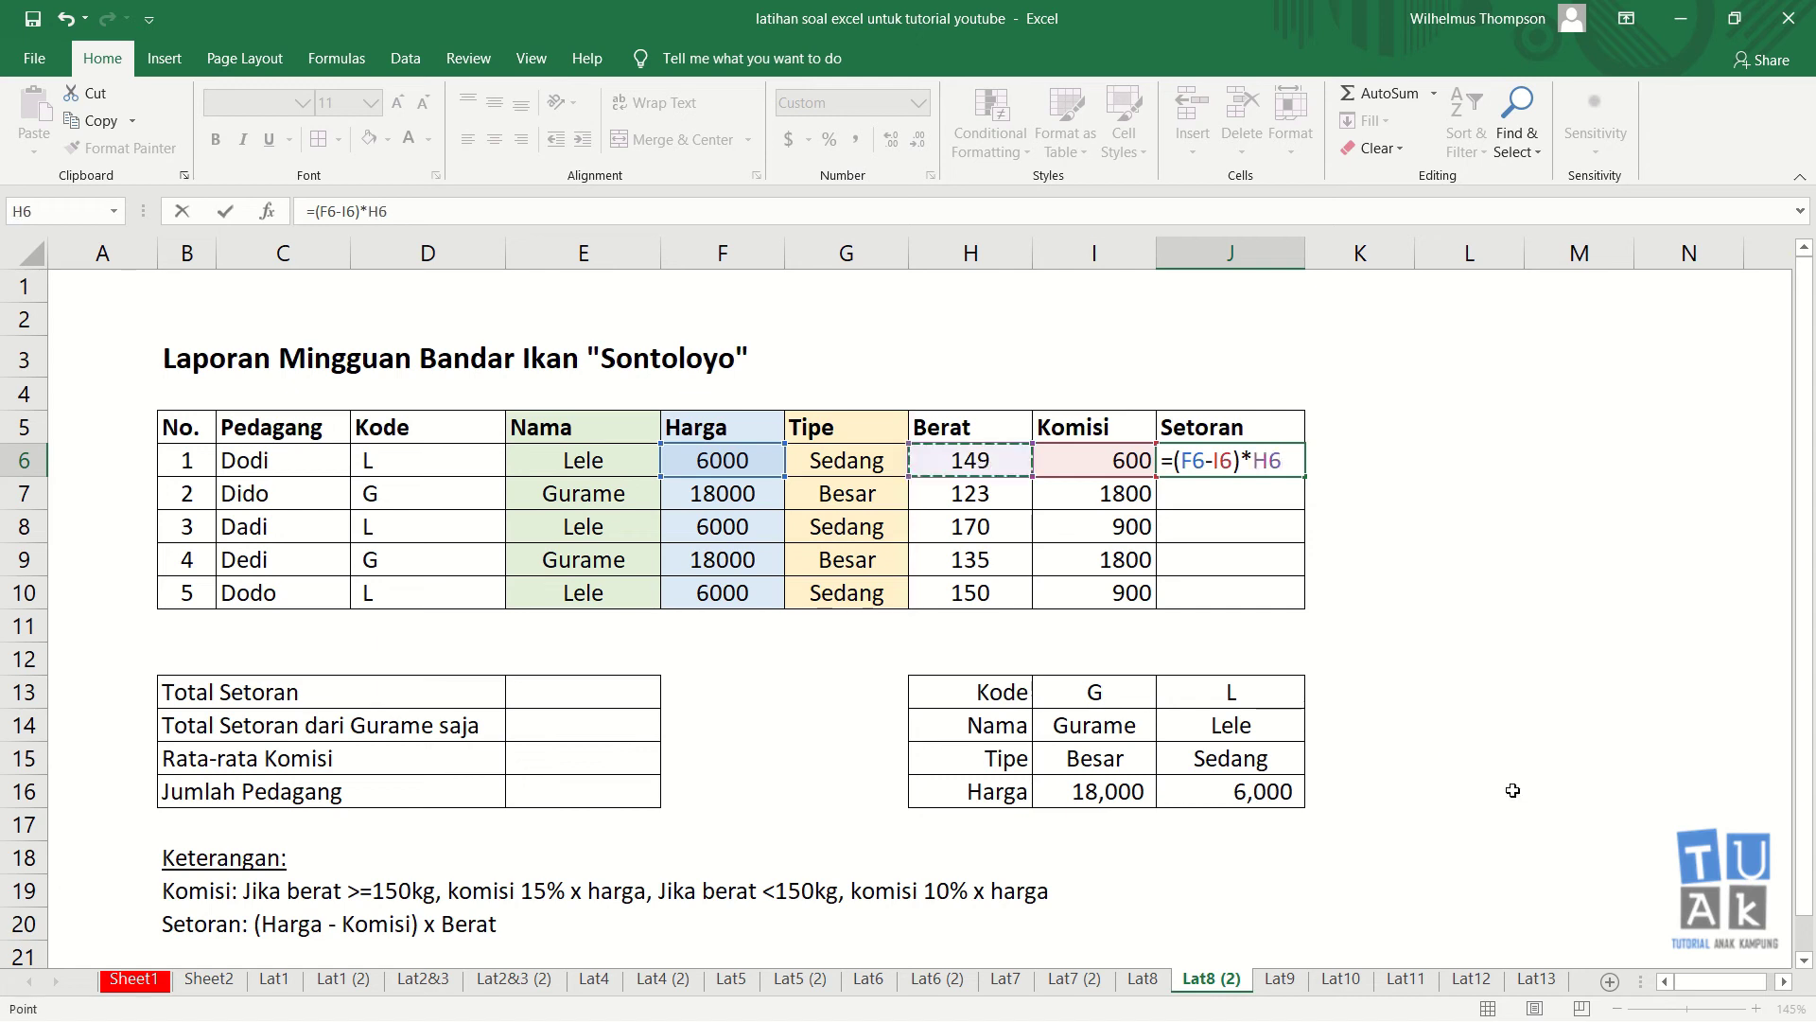
pyautogui.press('Return')
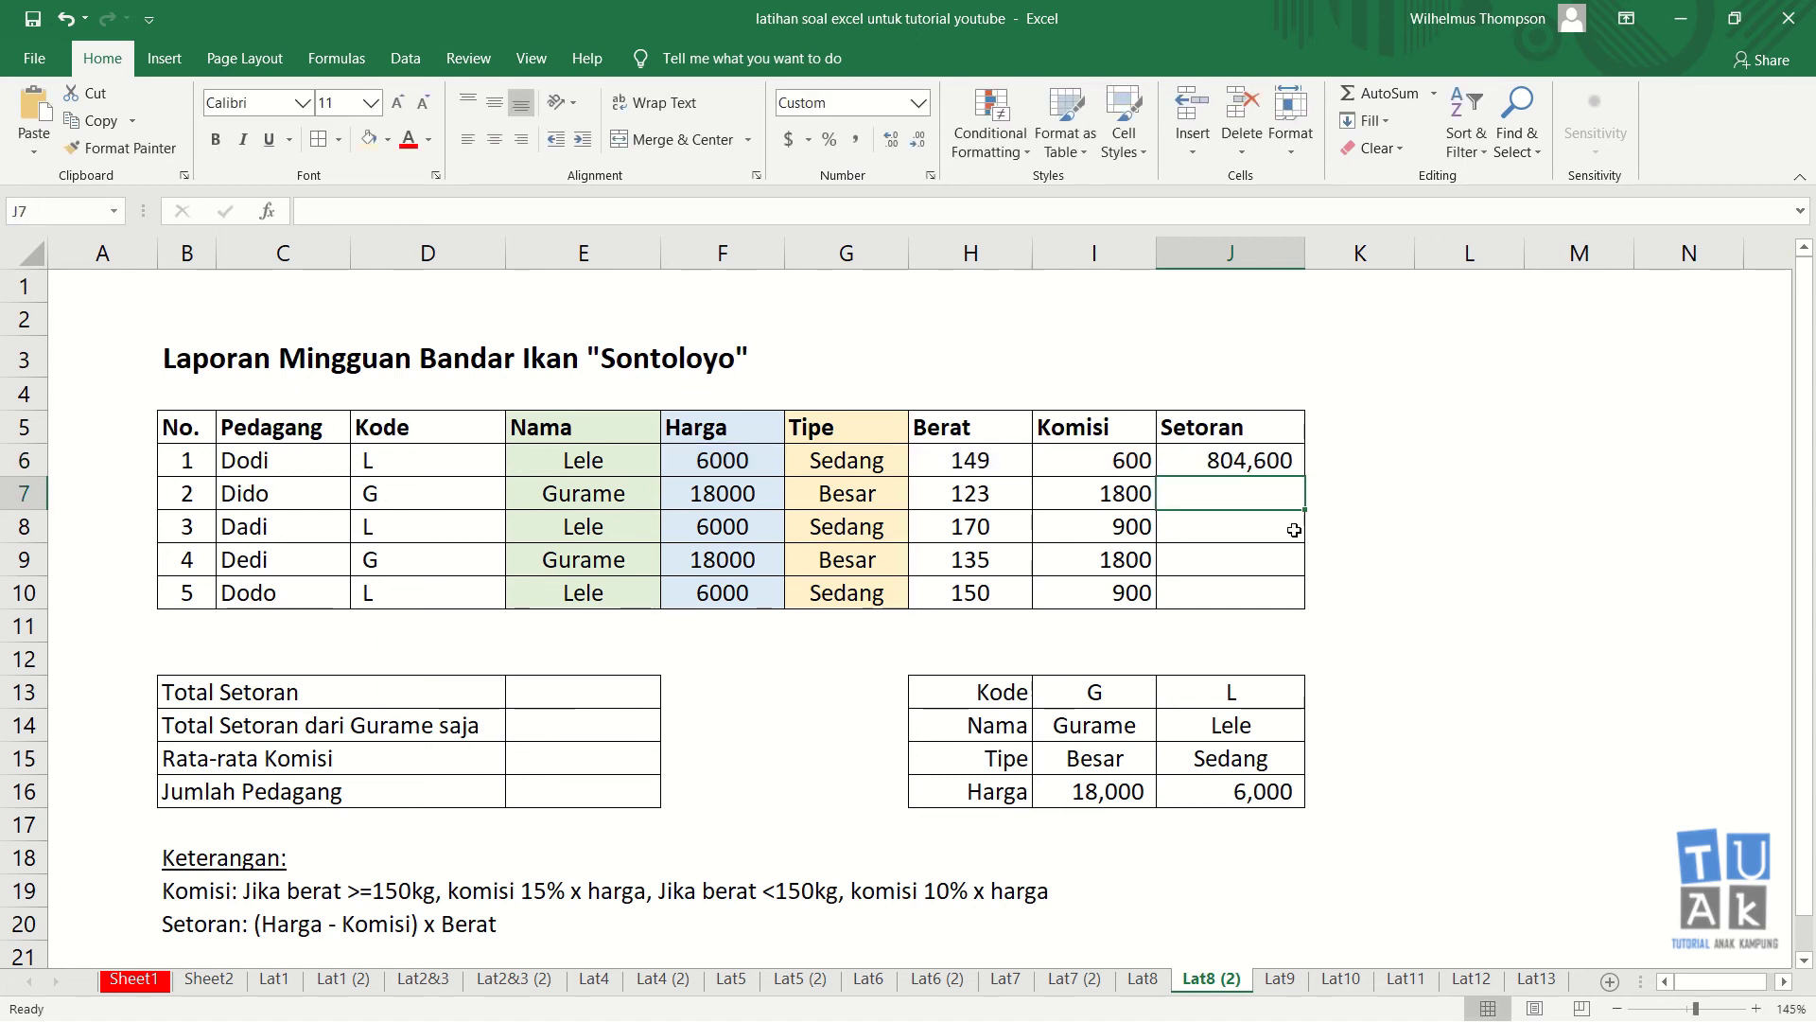
pyautogui.click(1220, 459)
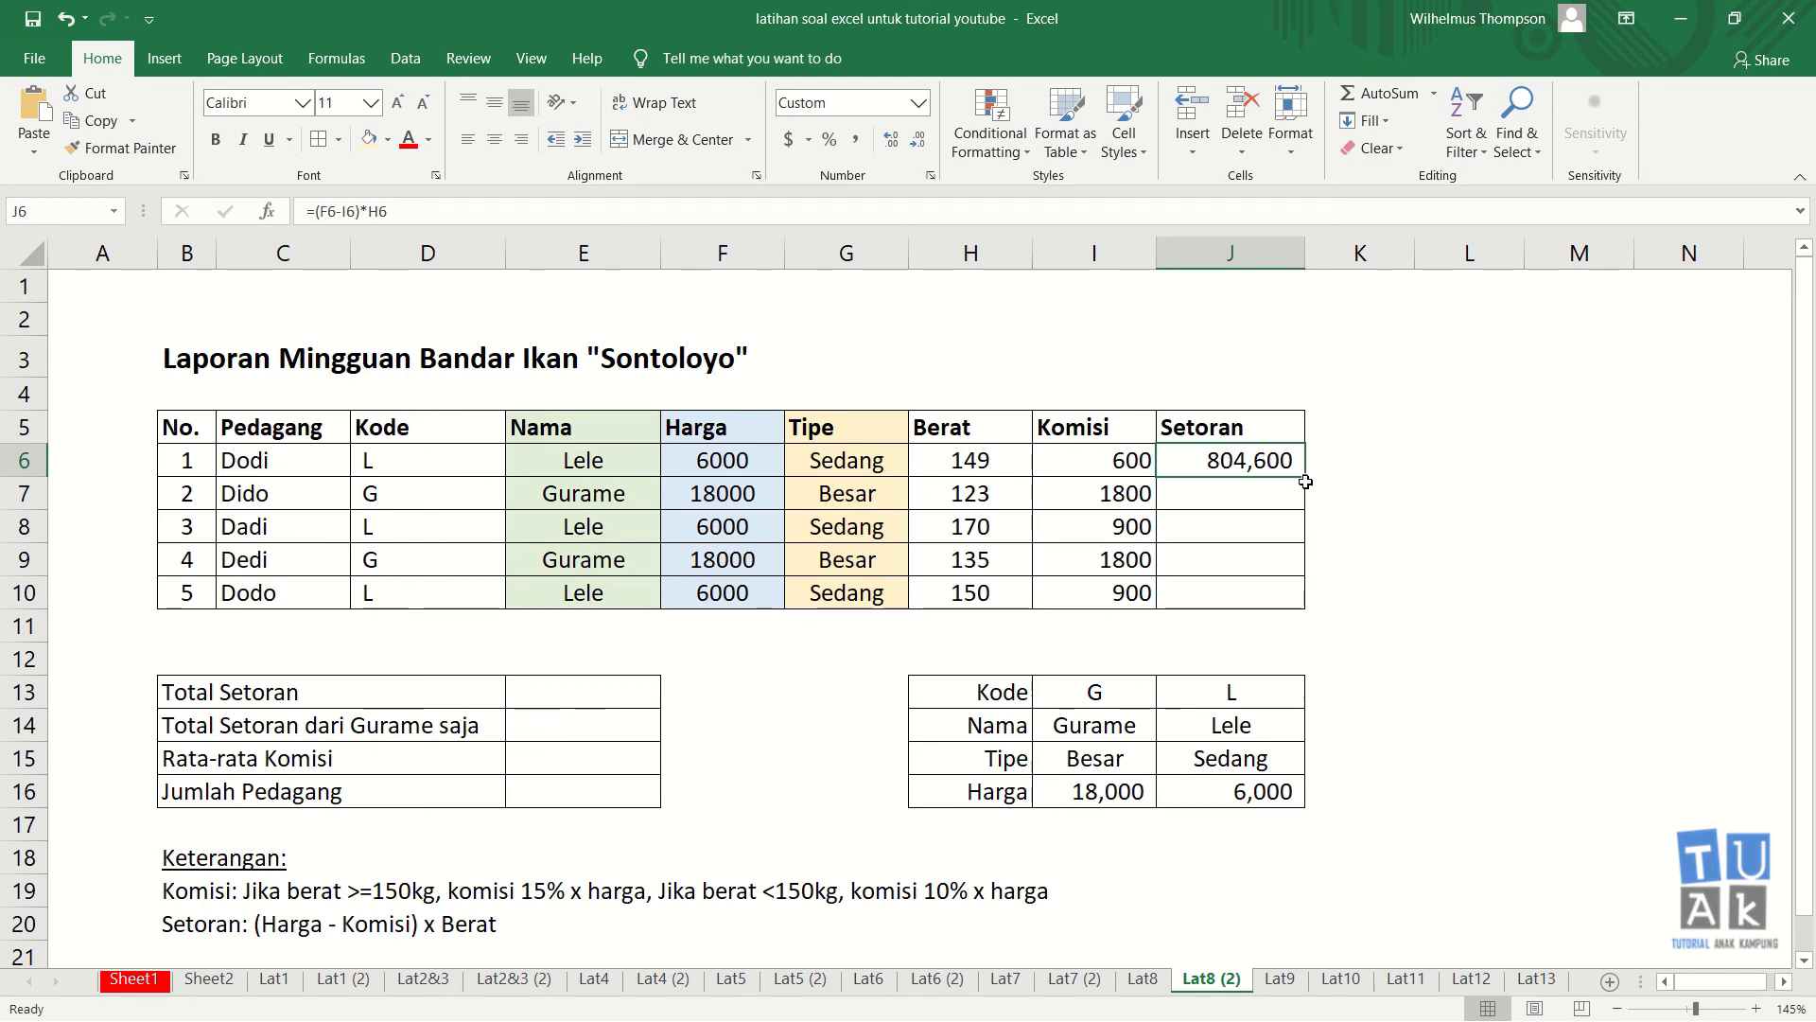
# - Enter =(F7-I7)*H7 in J7 to calculate the second row's Setoran from its Harga, Komisi and Berat
pyautogui.click(1275, 493)
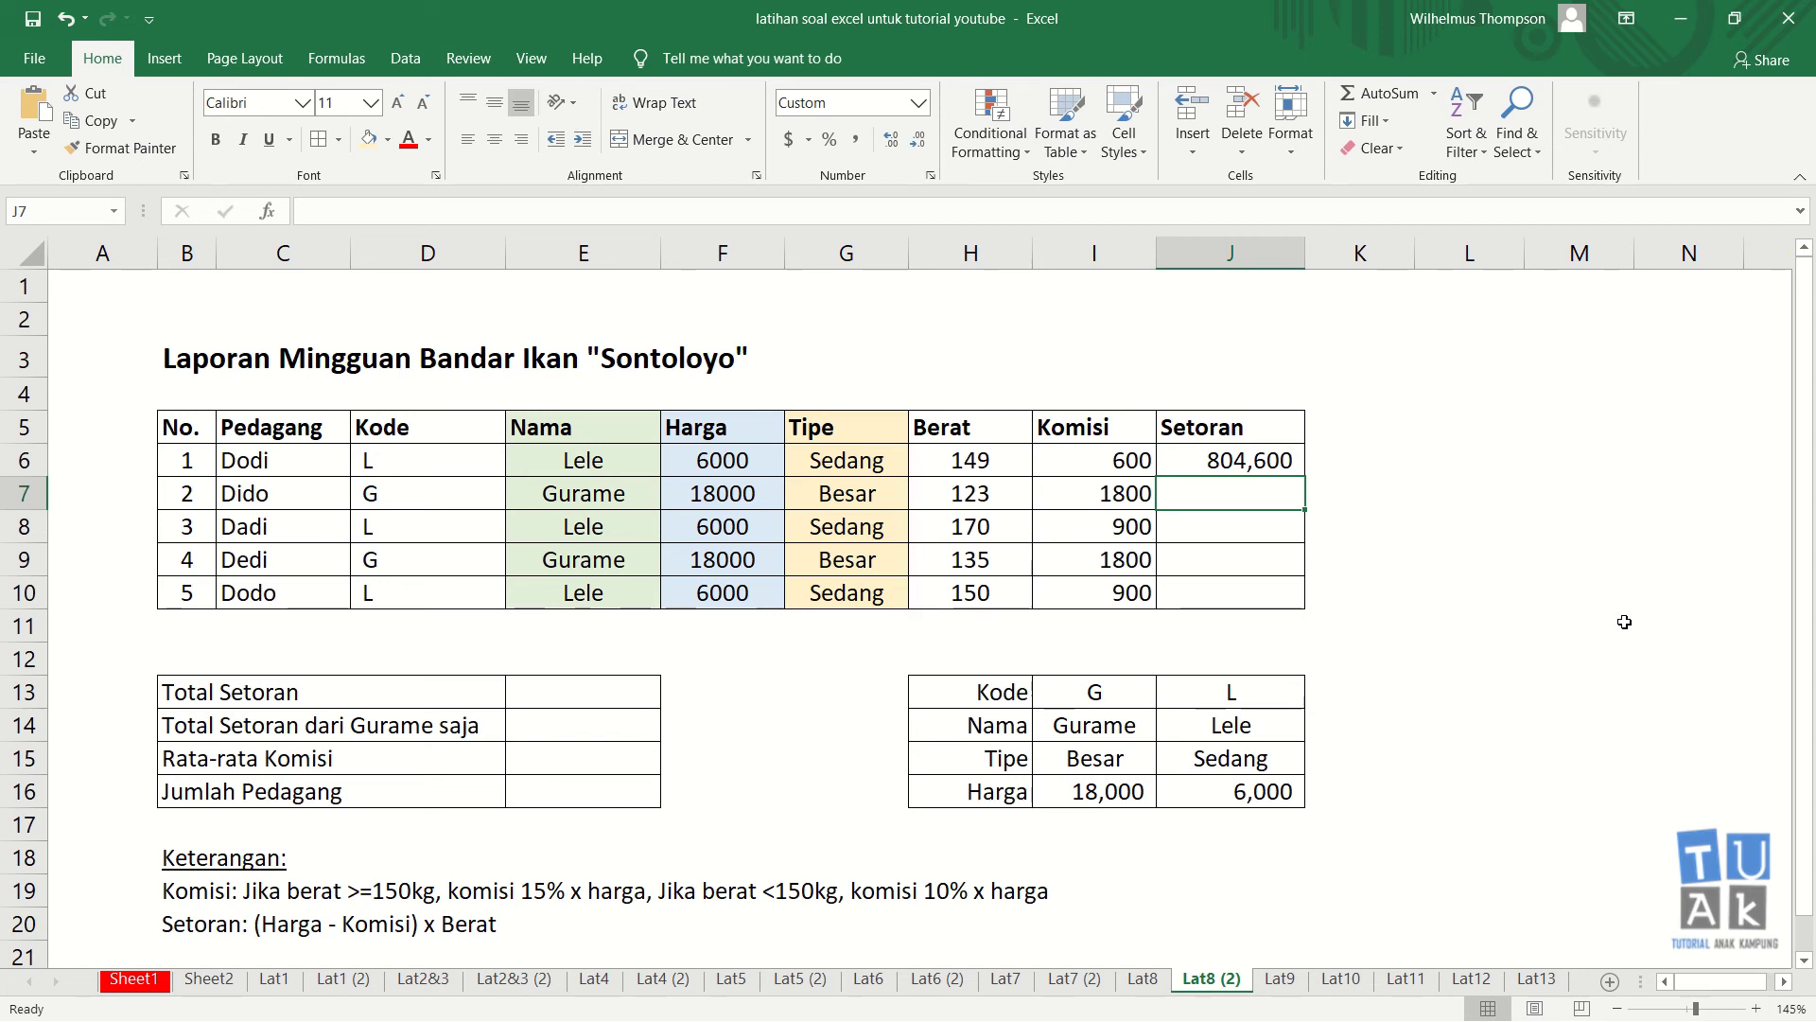
pyautogui.write('=')
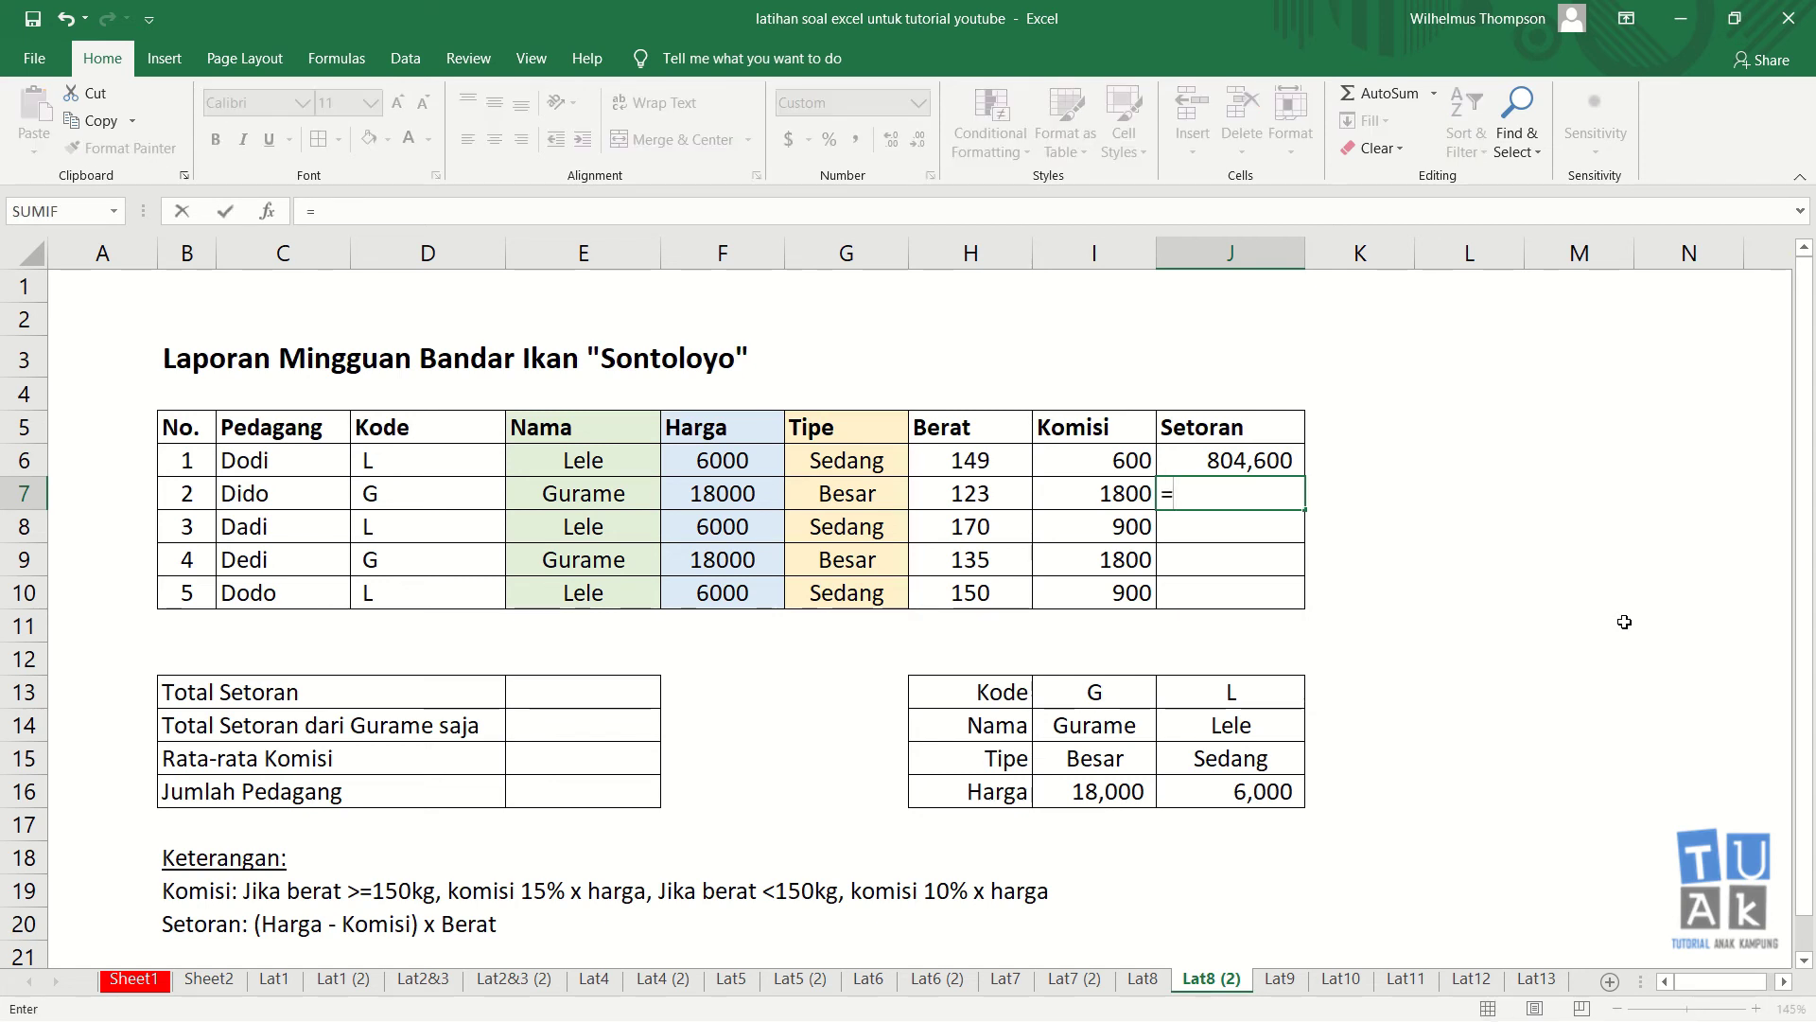
pyautogui.write('(')
pyautogui.click(739, 496)
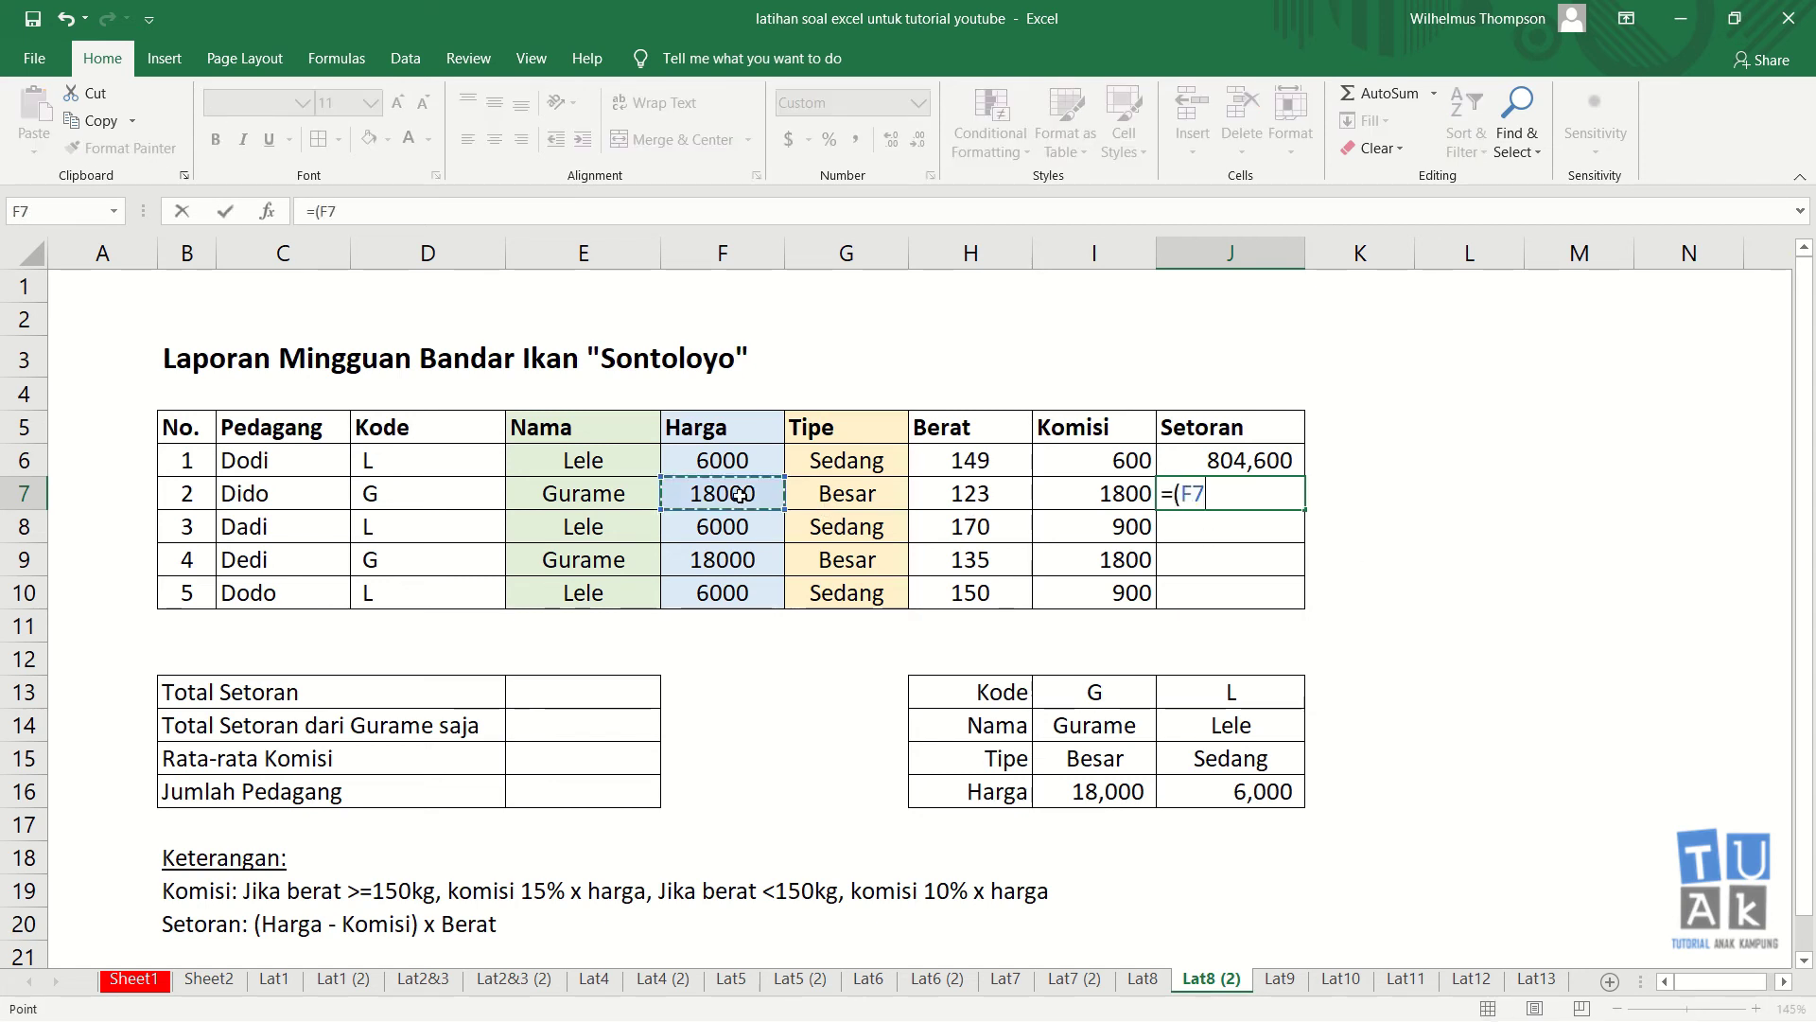
pyautogui.write('-')
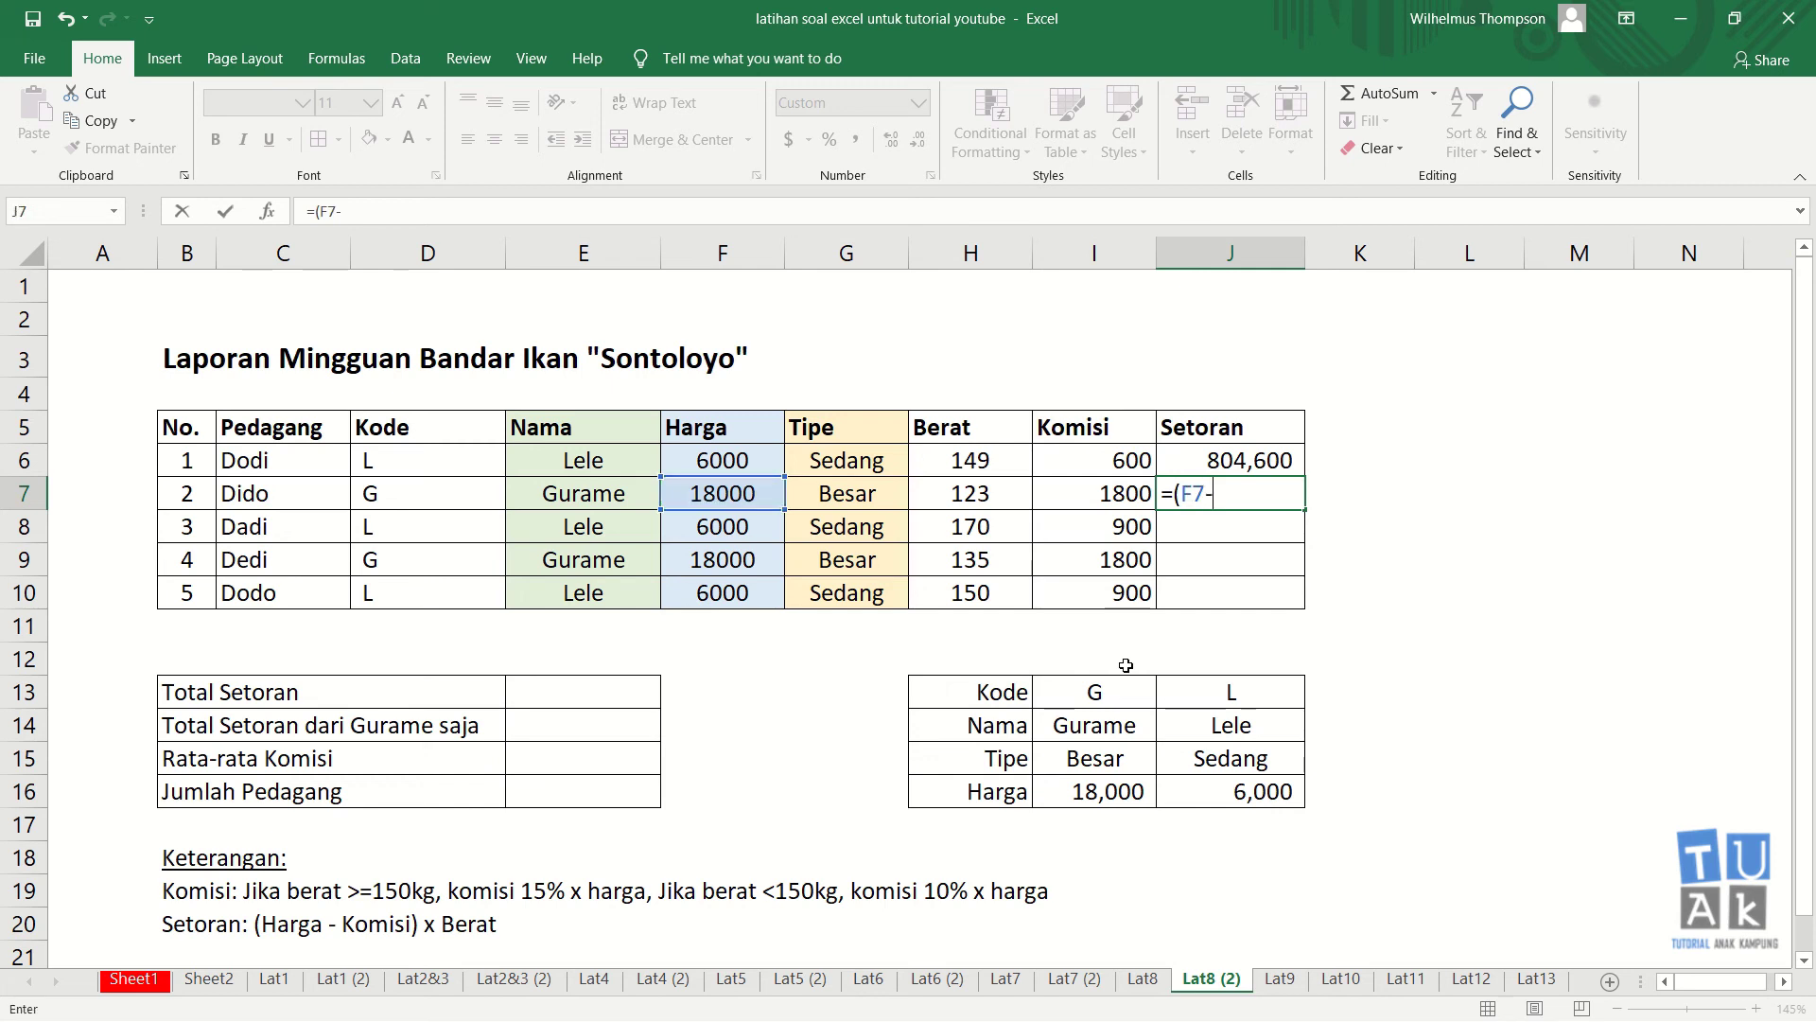
pyautogui.click(1119, 495)
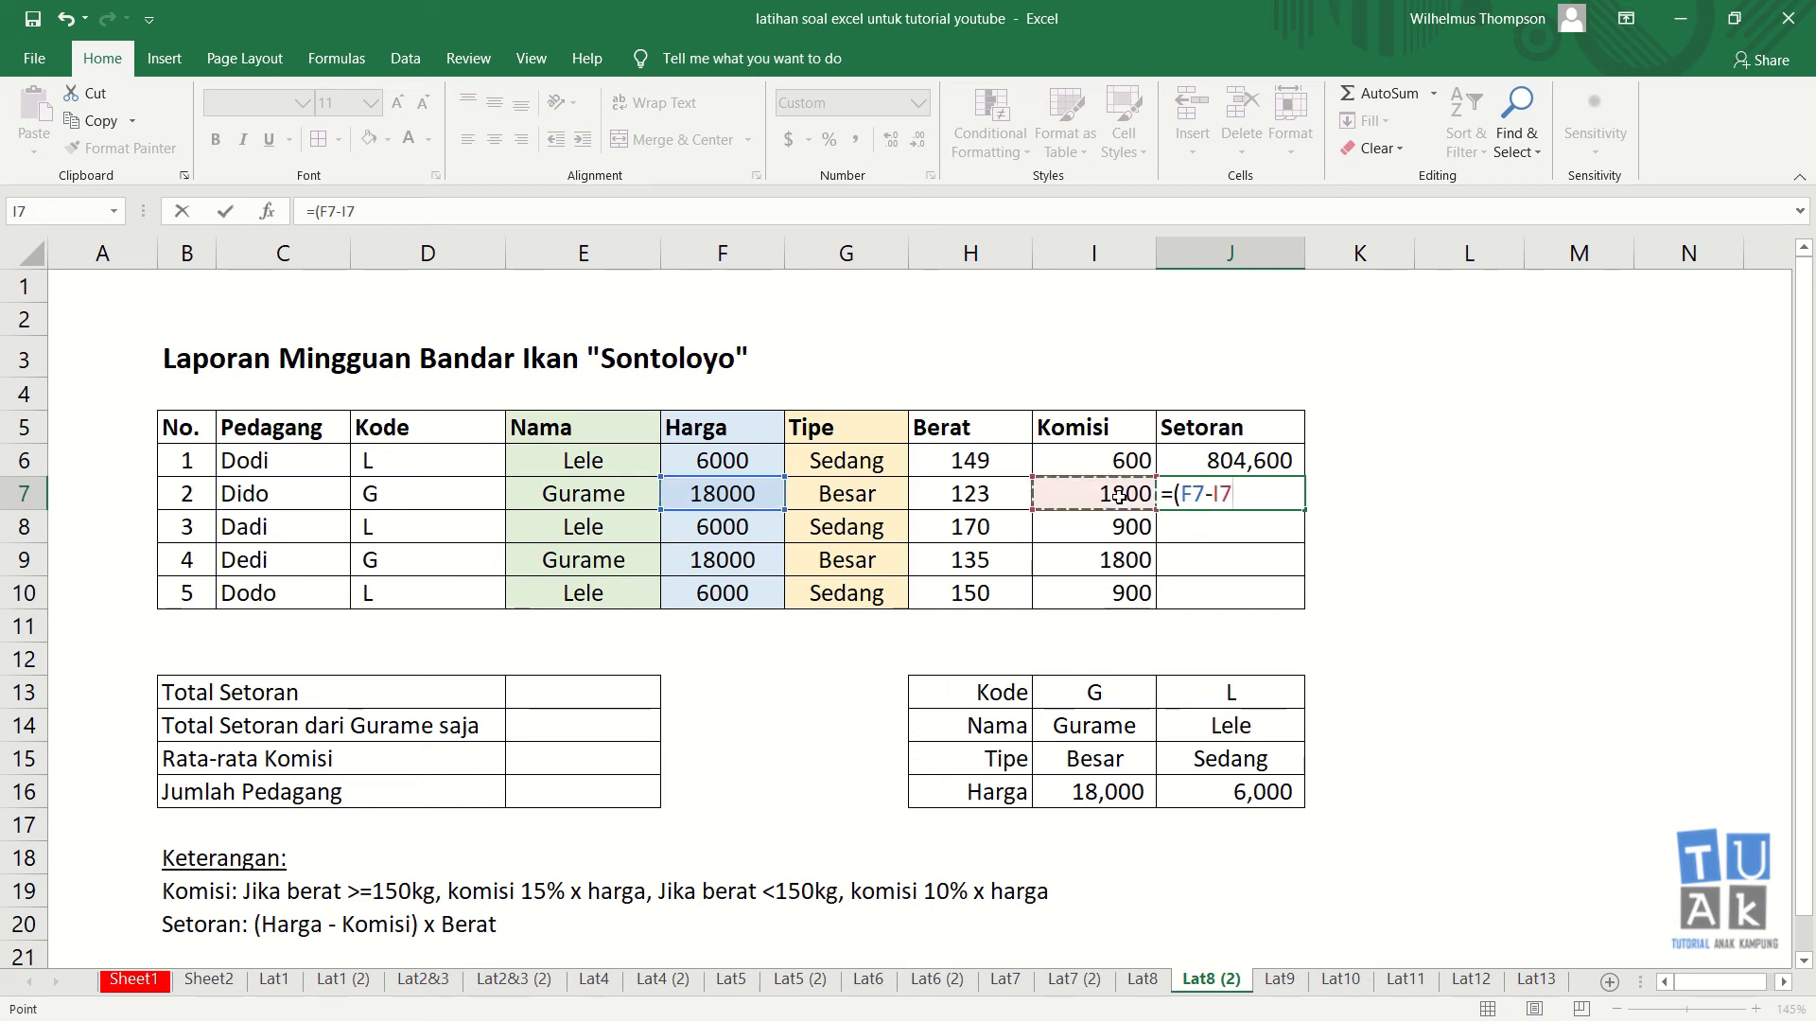
pyautogui.write(')*')
pyautogui.click(963, 486)
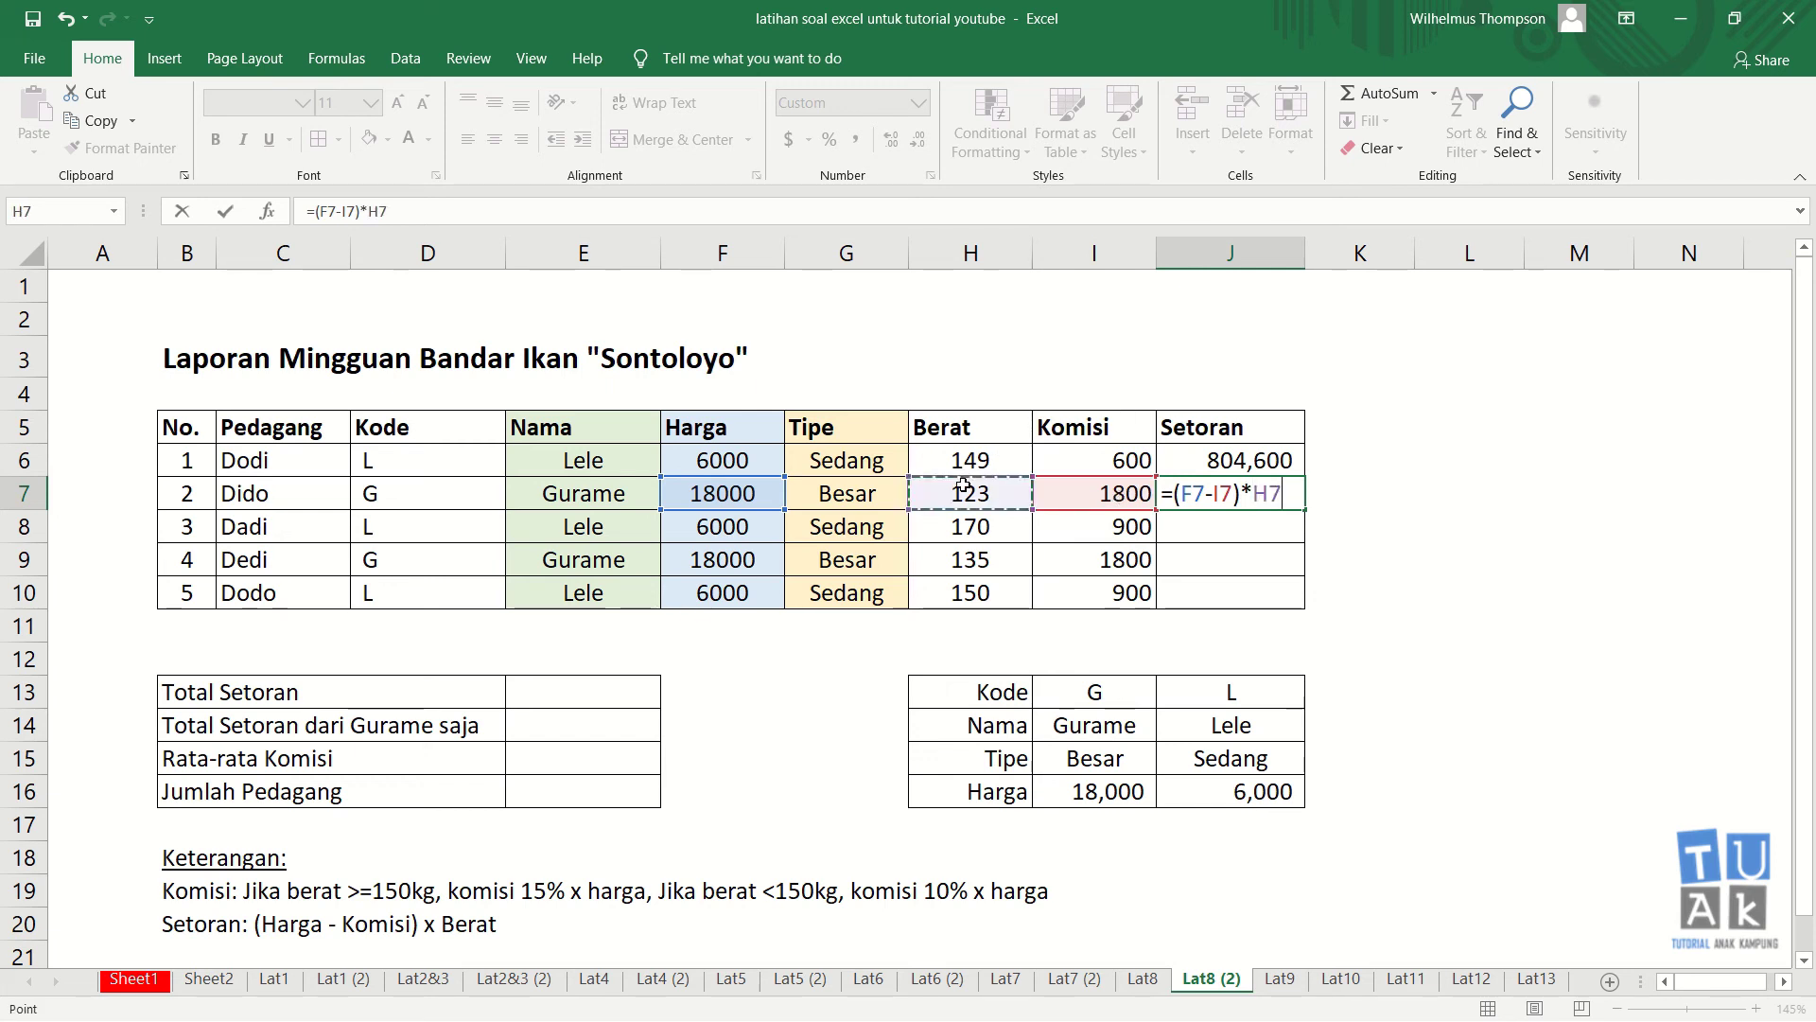
pyautogui.press('Return')
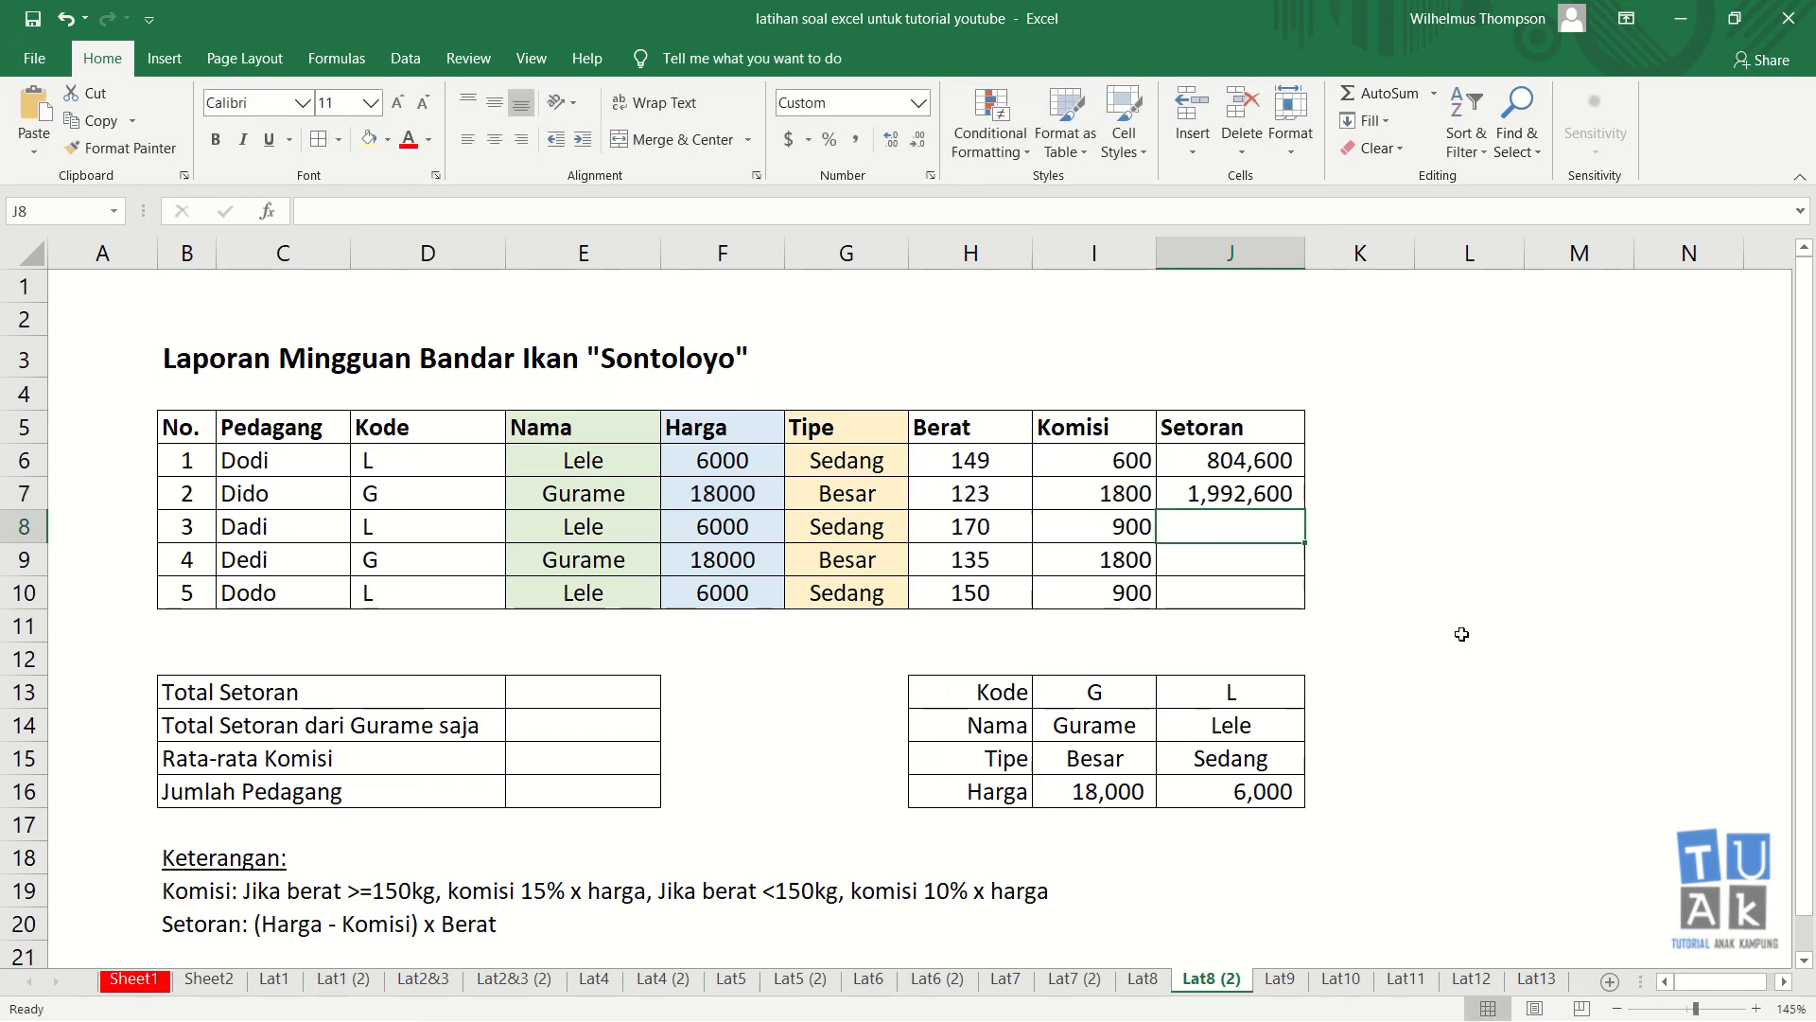
pyautogui.click(1244, 497)
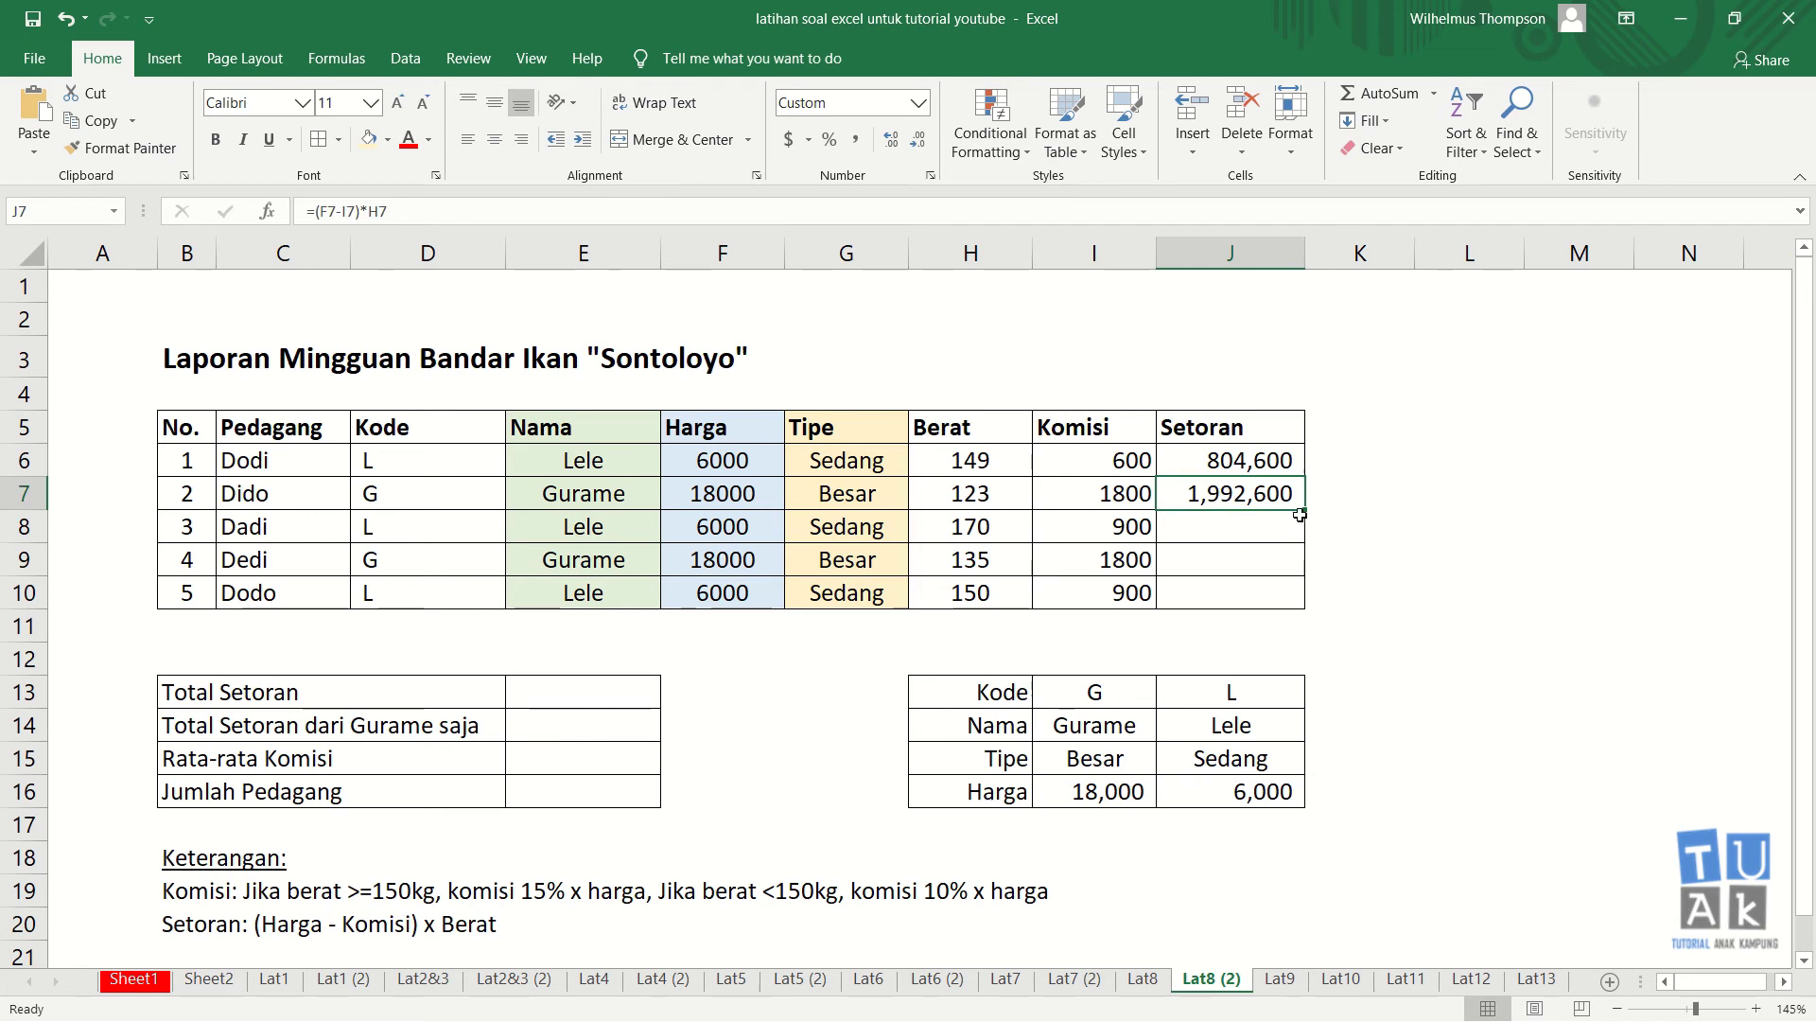
# - Copy the Setoran formula from J7 down through J10 to complete the Setoran column
pyautogui.moveTo(1300, 515); pyautogui.dragTo(1304, 610)
pyautogui.click(1343, 626)
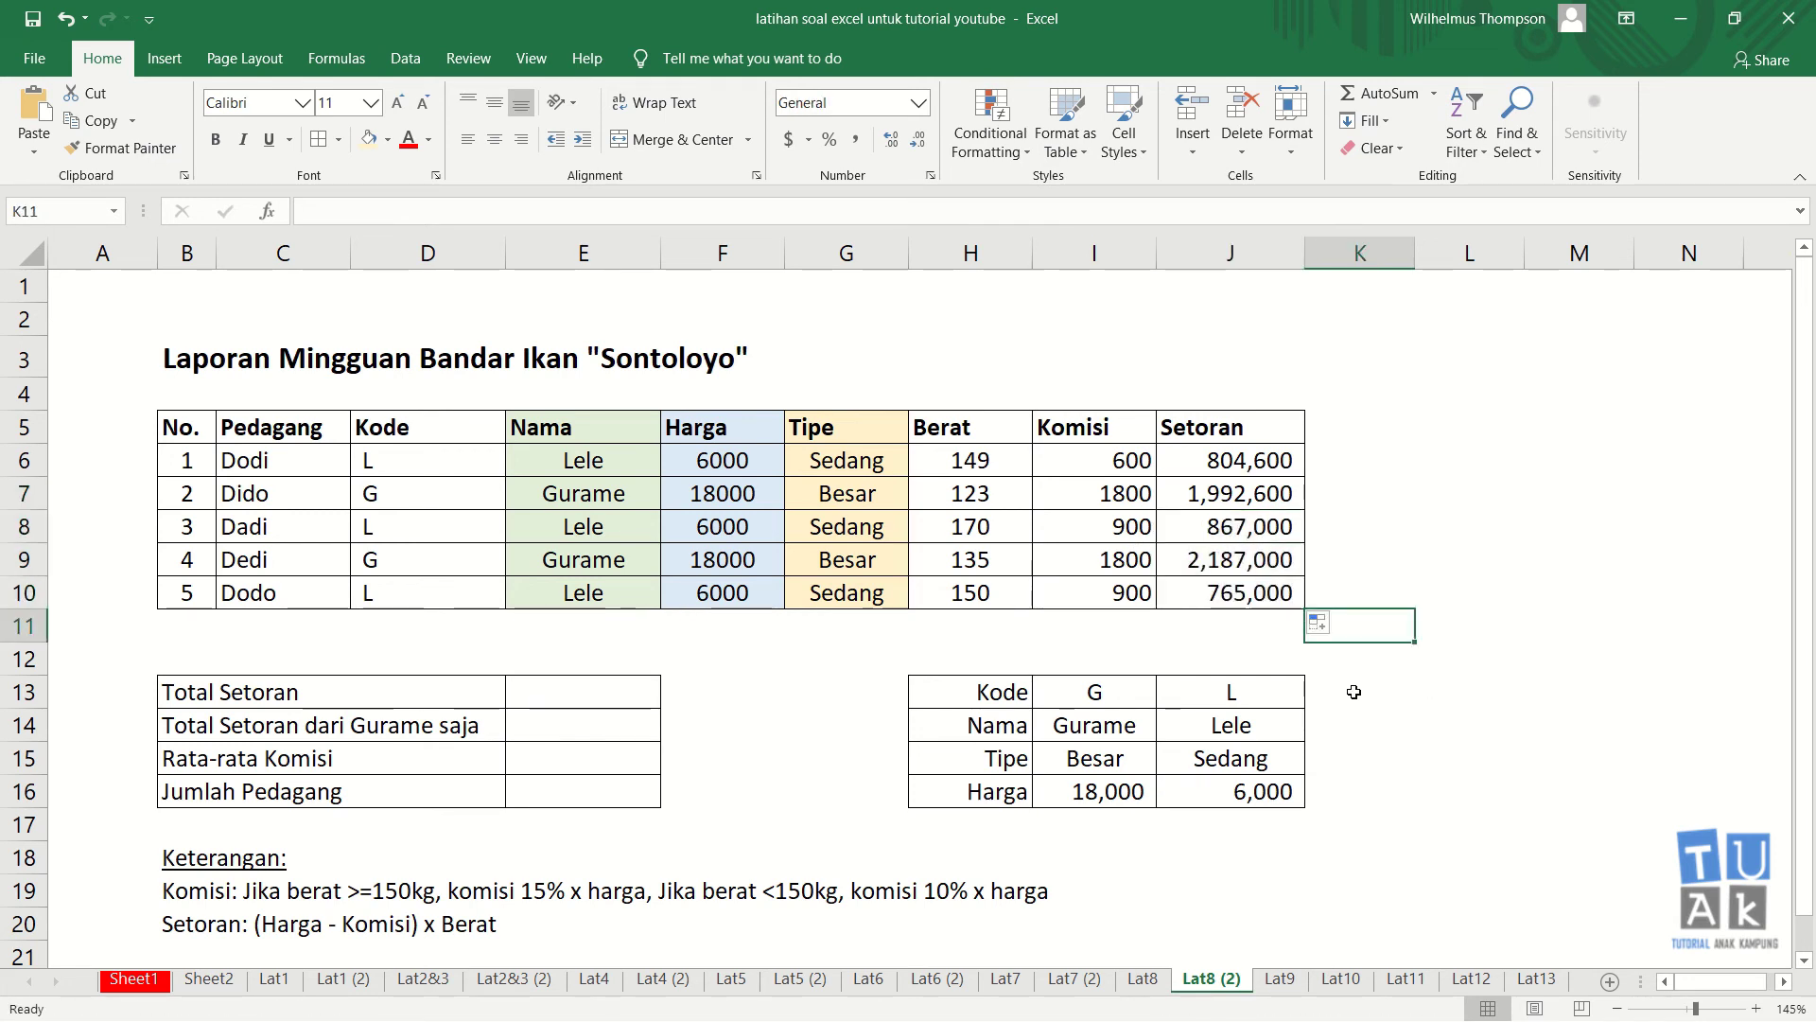
# - Fill the Total Setoran result cell E13 with a light gray theme color
pyautogui.click(329, 686)
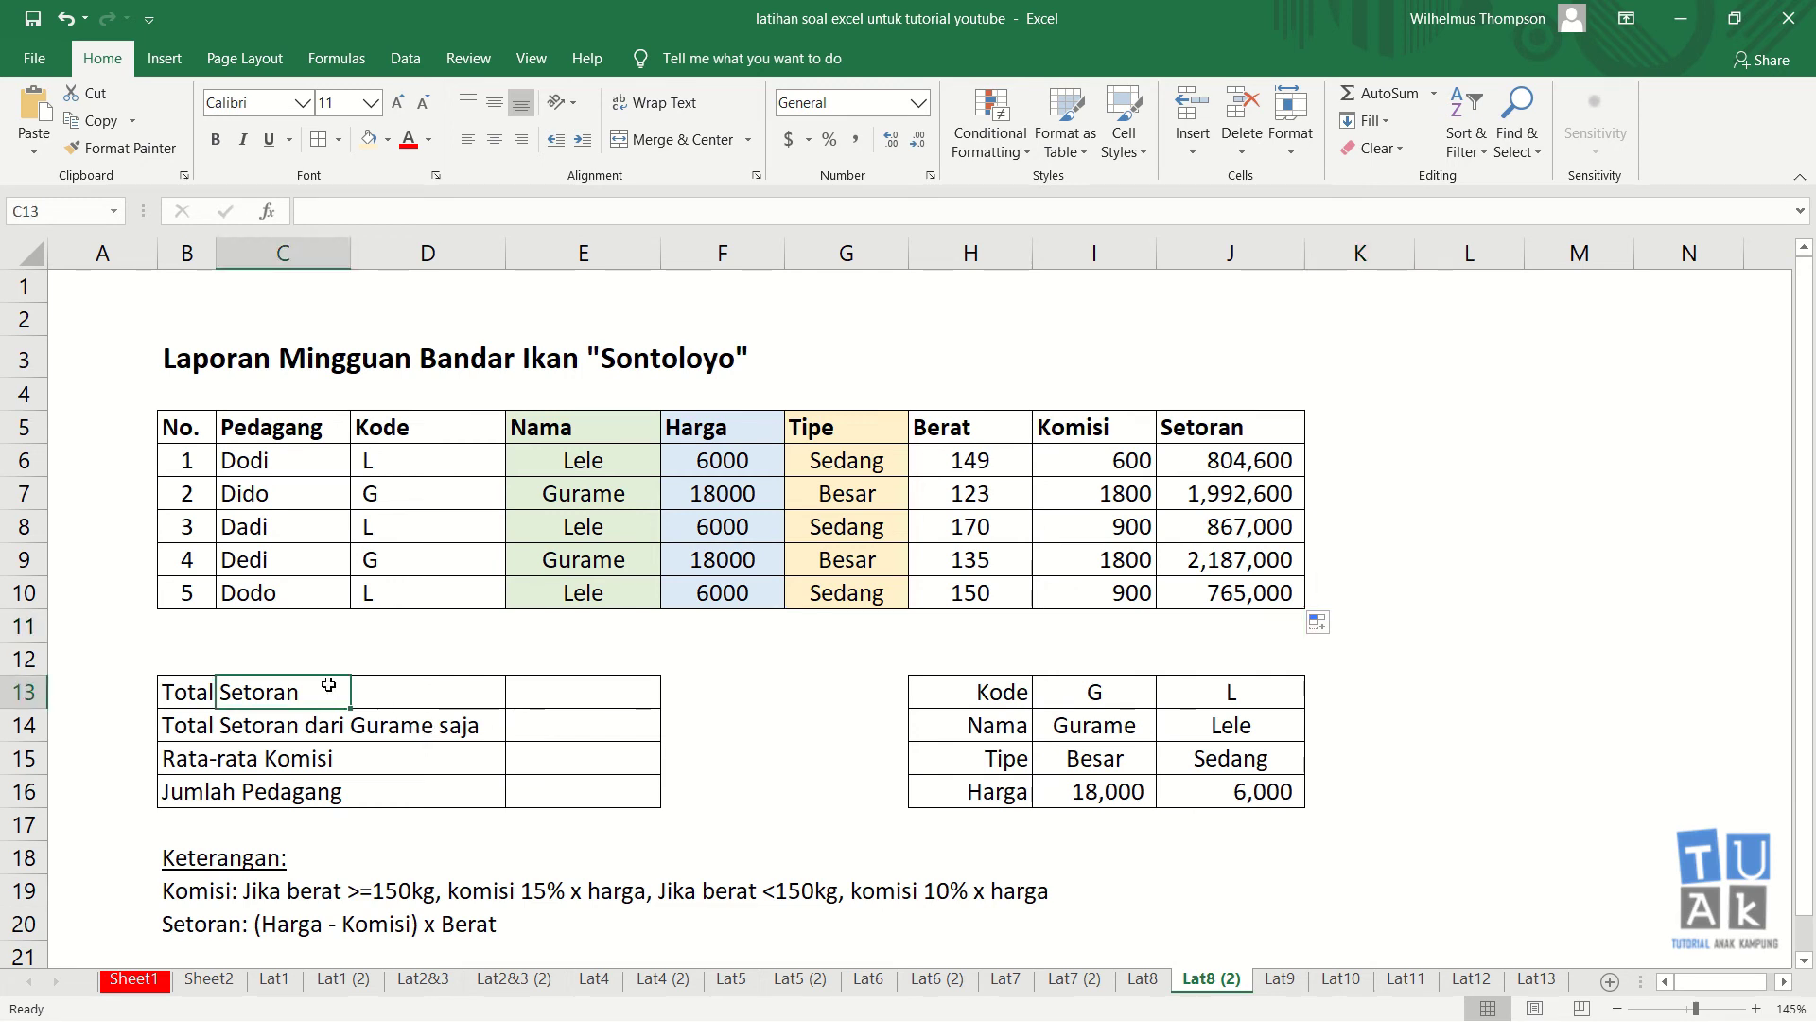
pyautogui.click(558, 693)
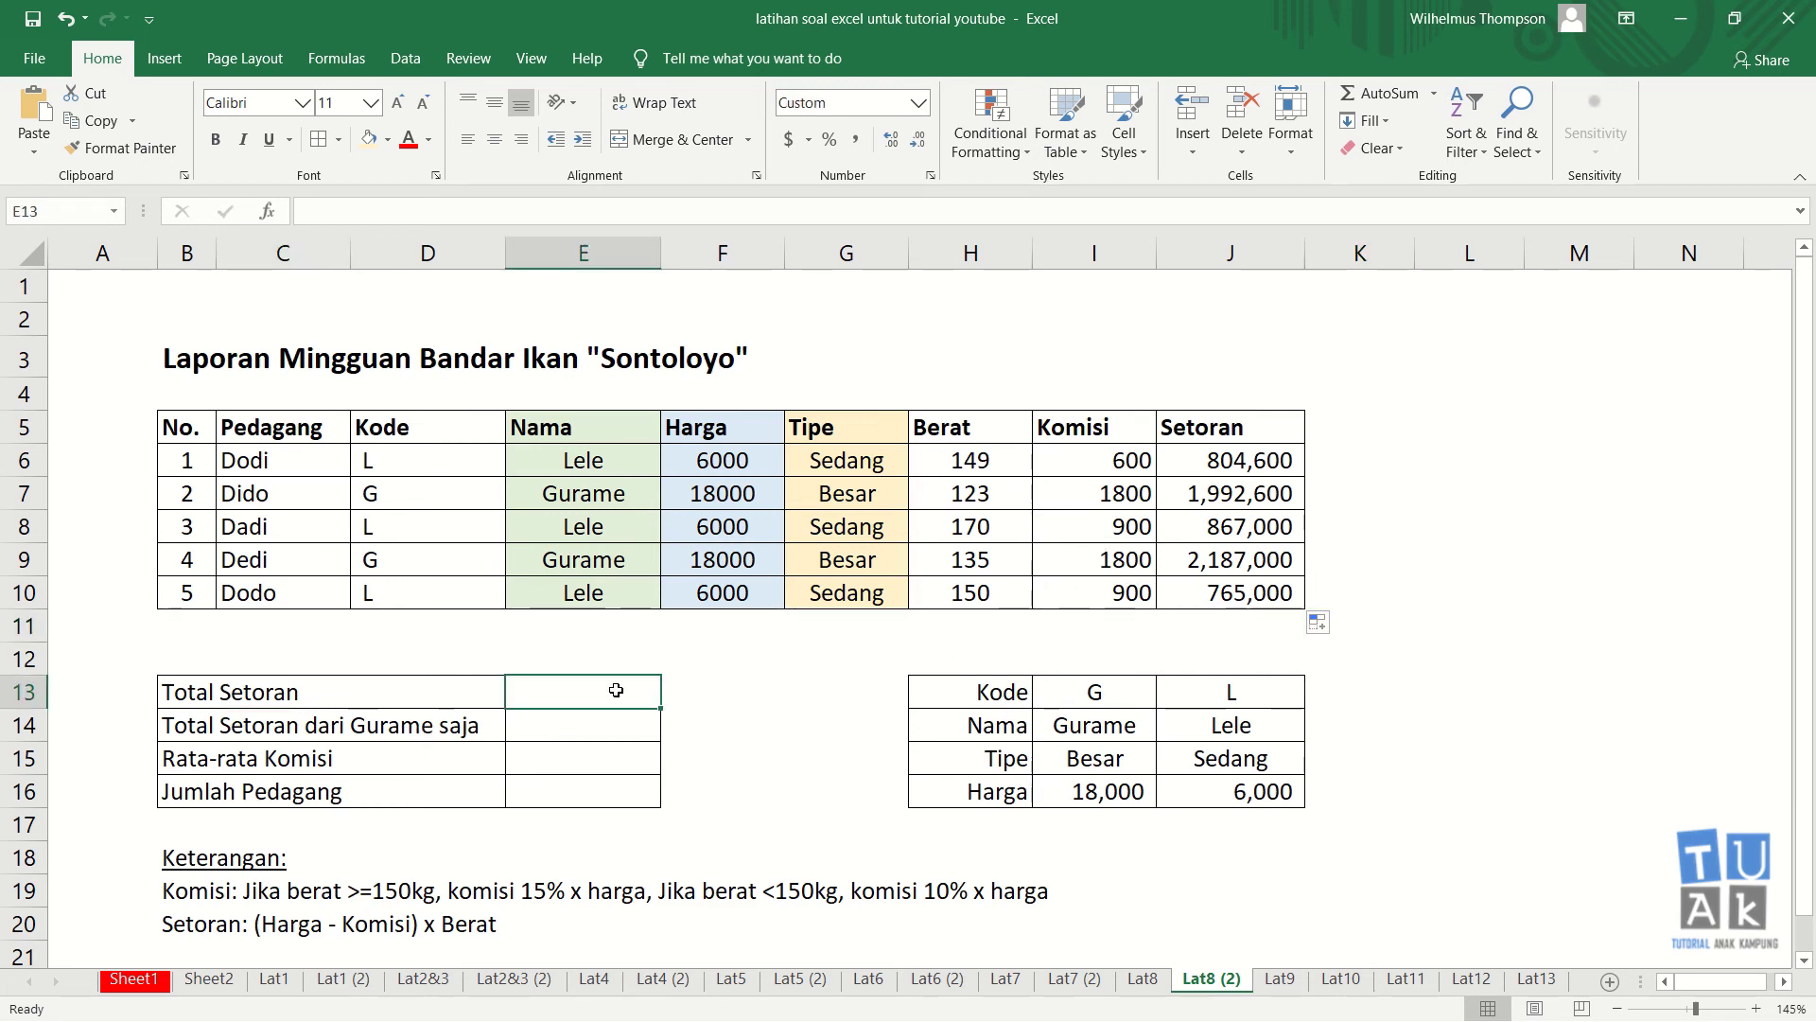
pyautogui.click(388, 140)
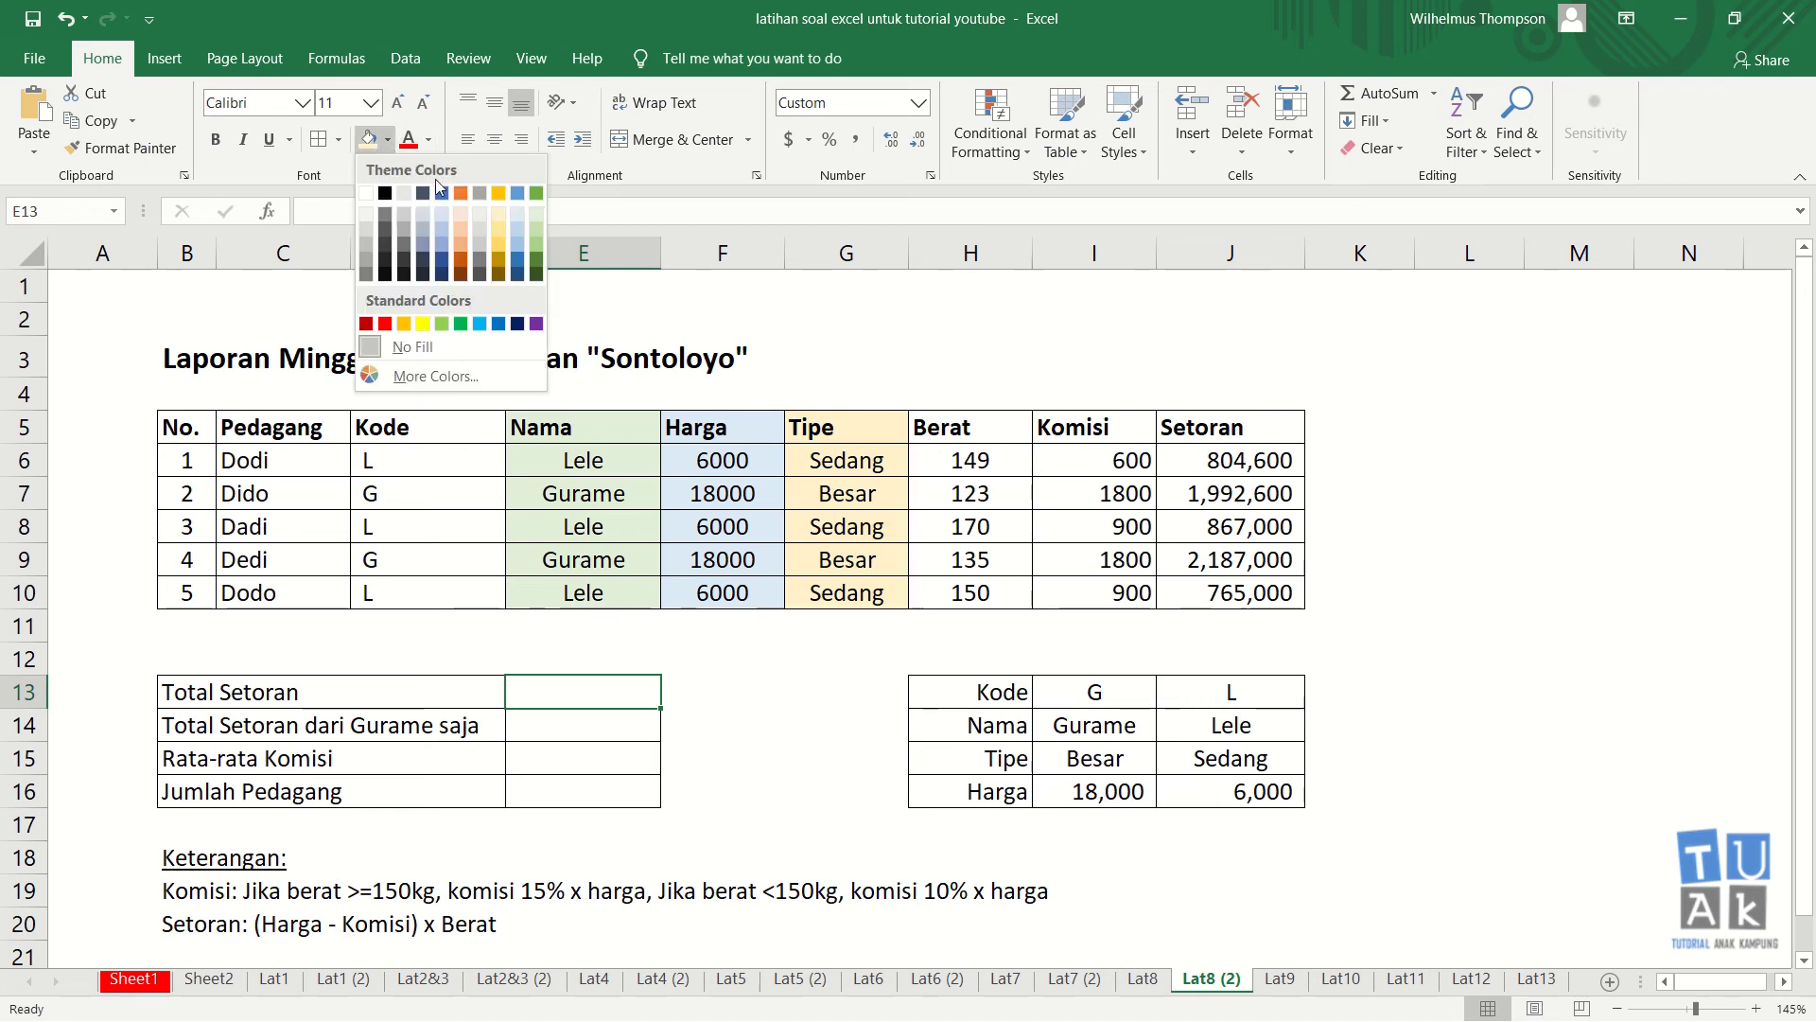
pyautogui.click(481, 210)
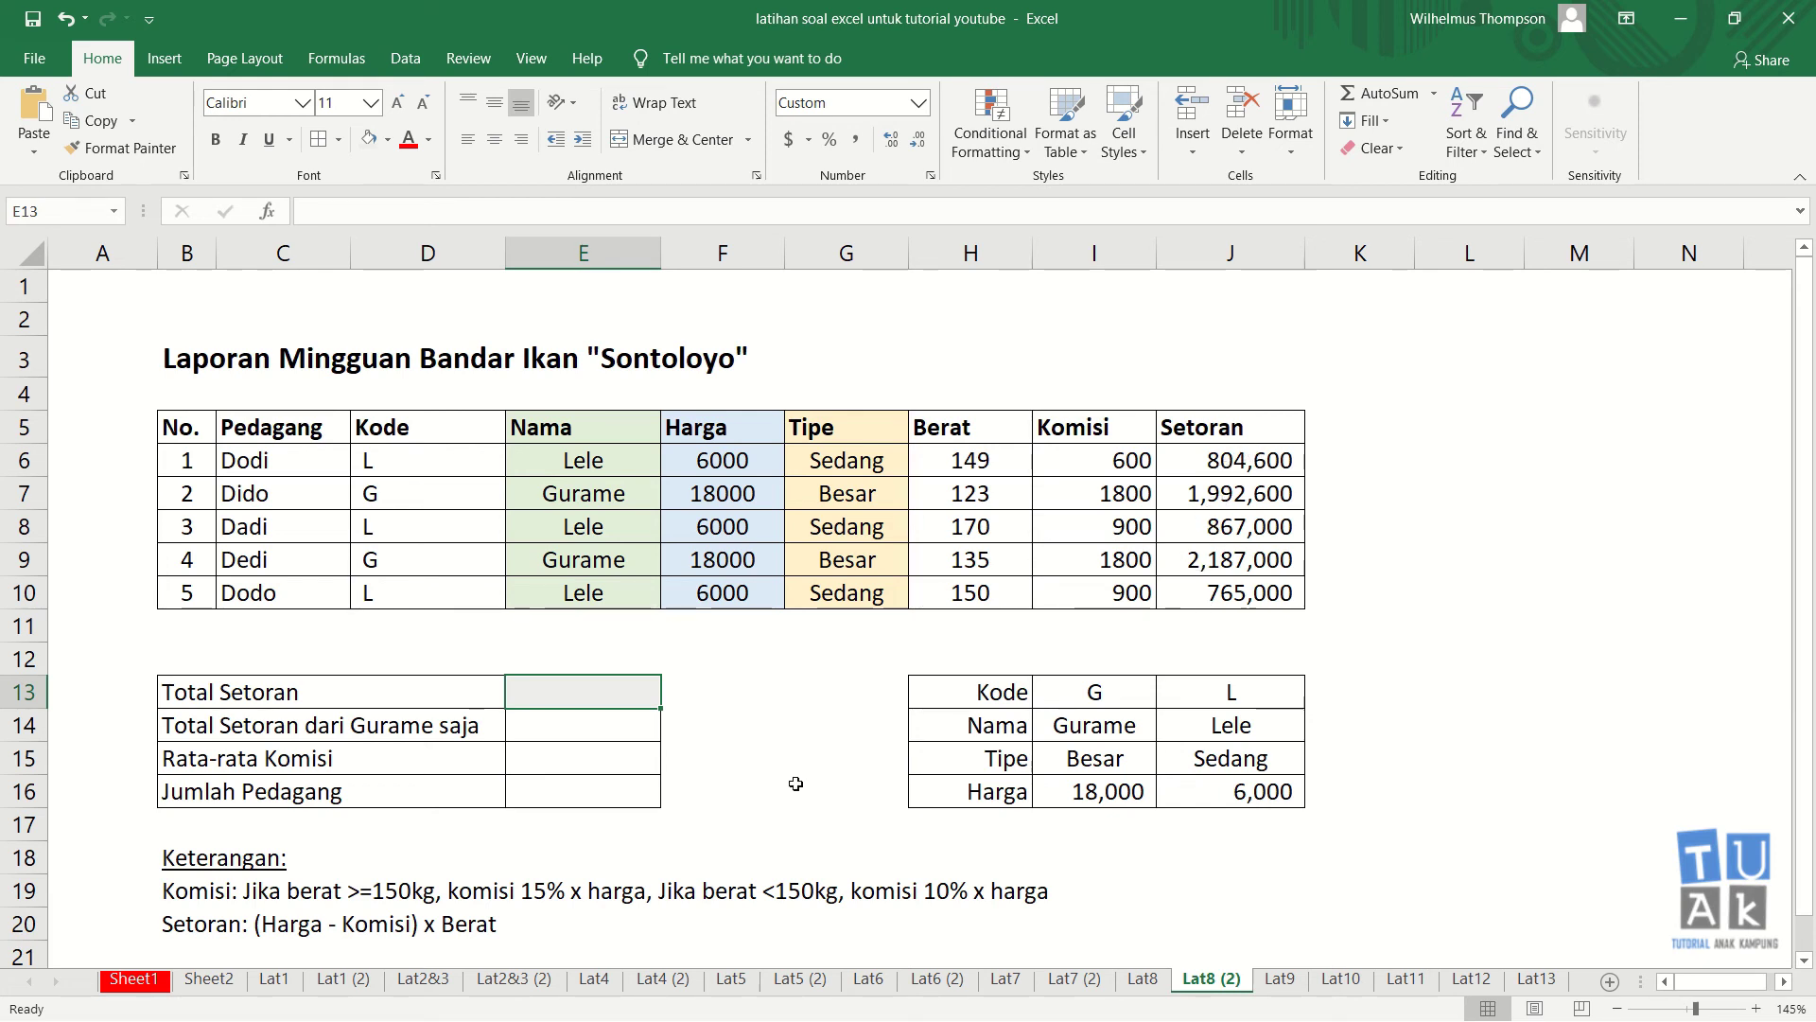
# - Enter a SUM of J6:J10 in E13 to calculate Total Setoran
pyautogui.write('=')
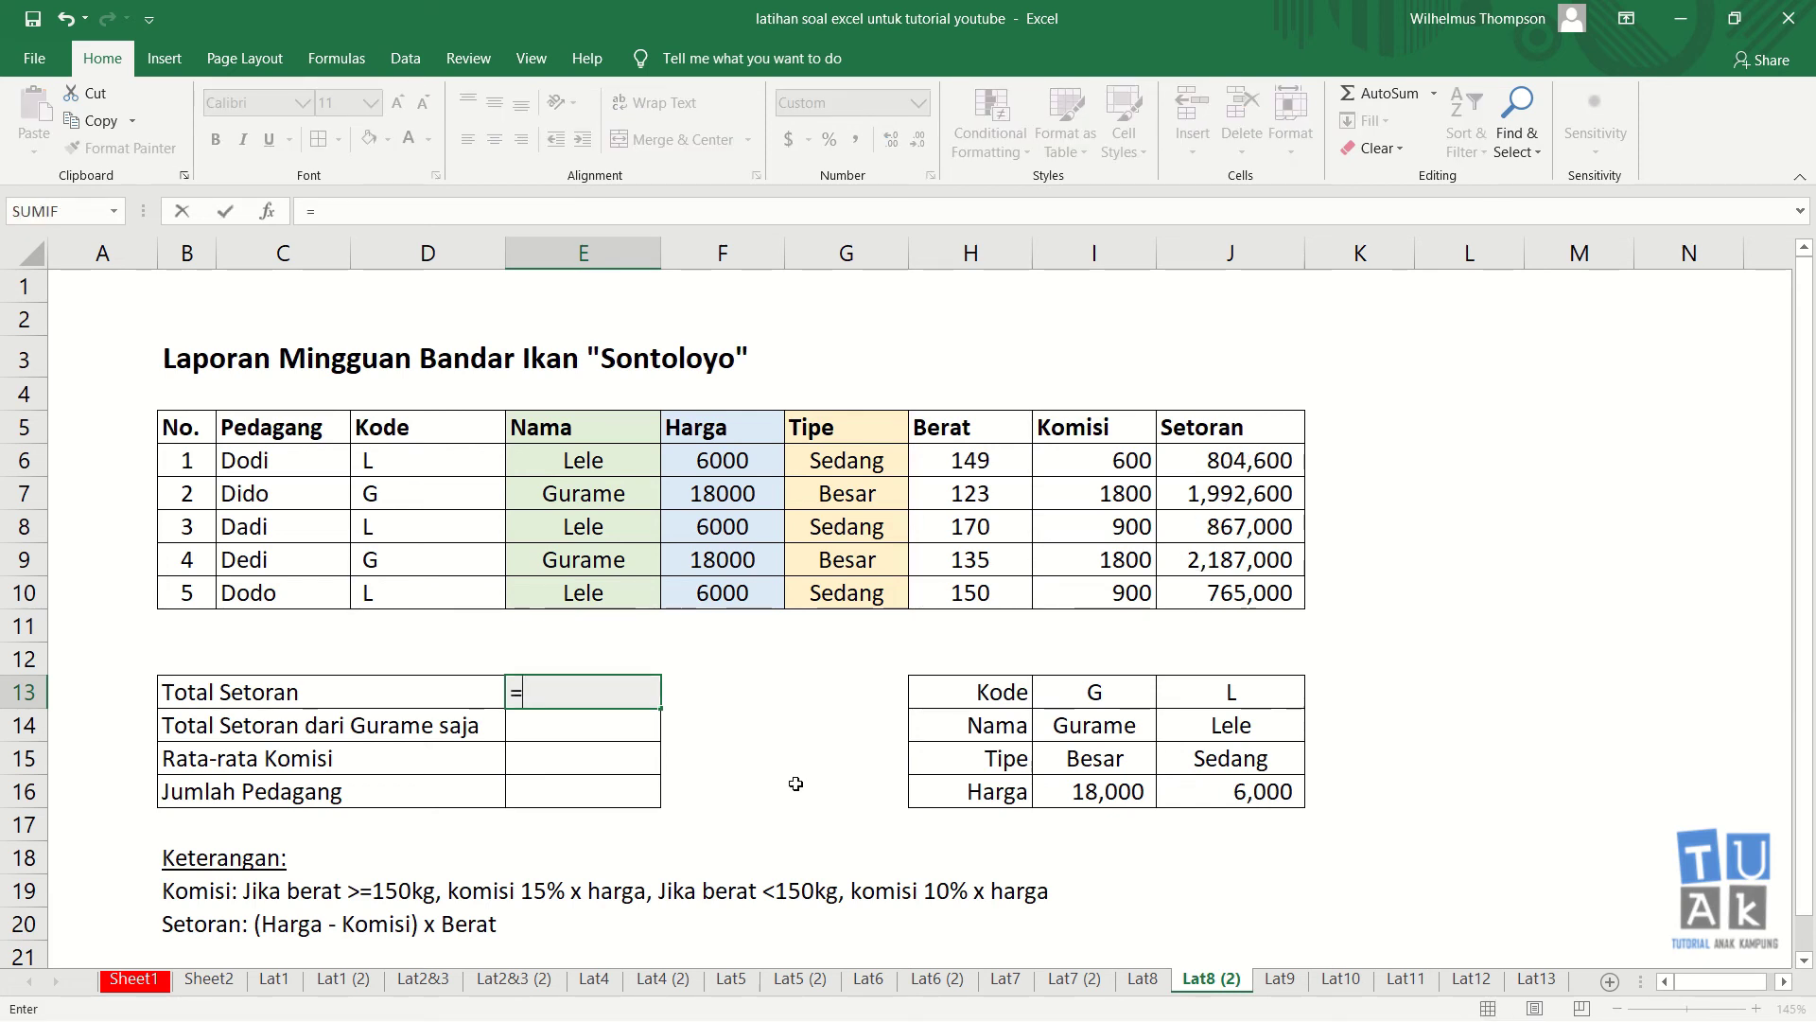
pyautogui.write('sum')
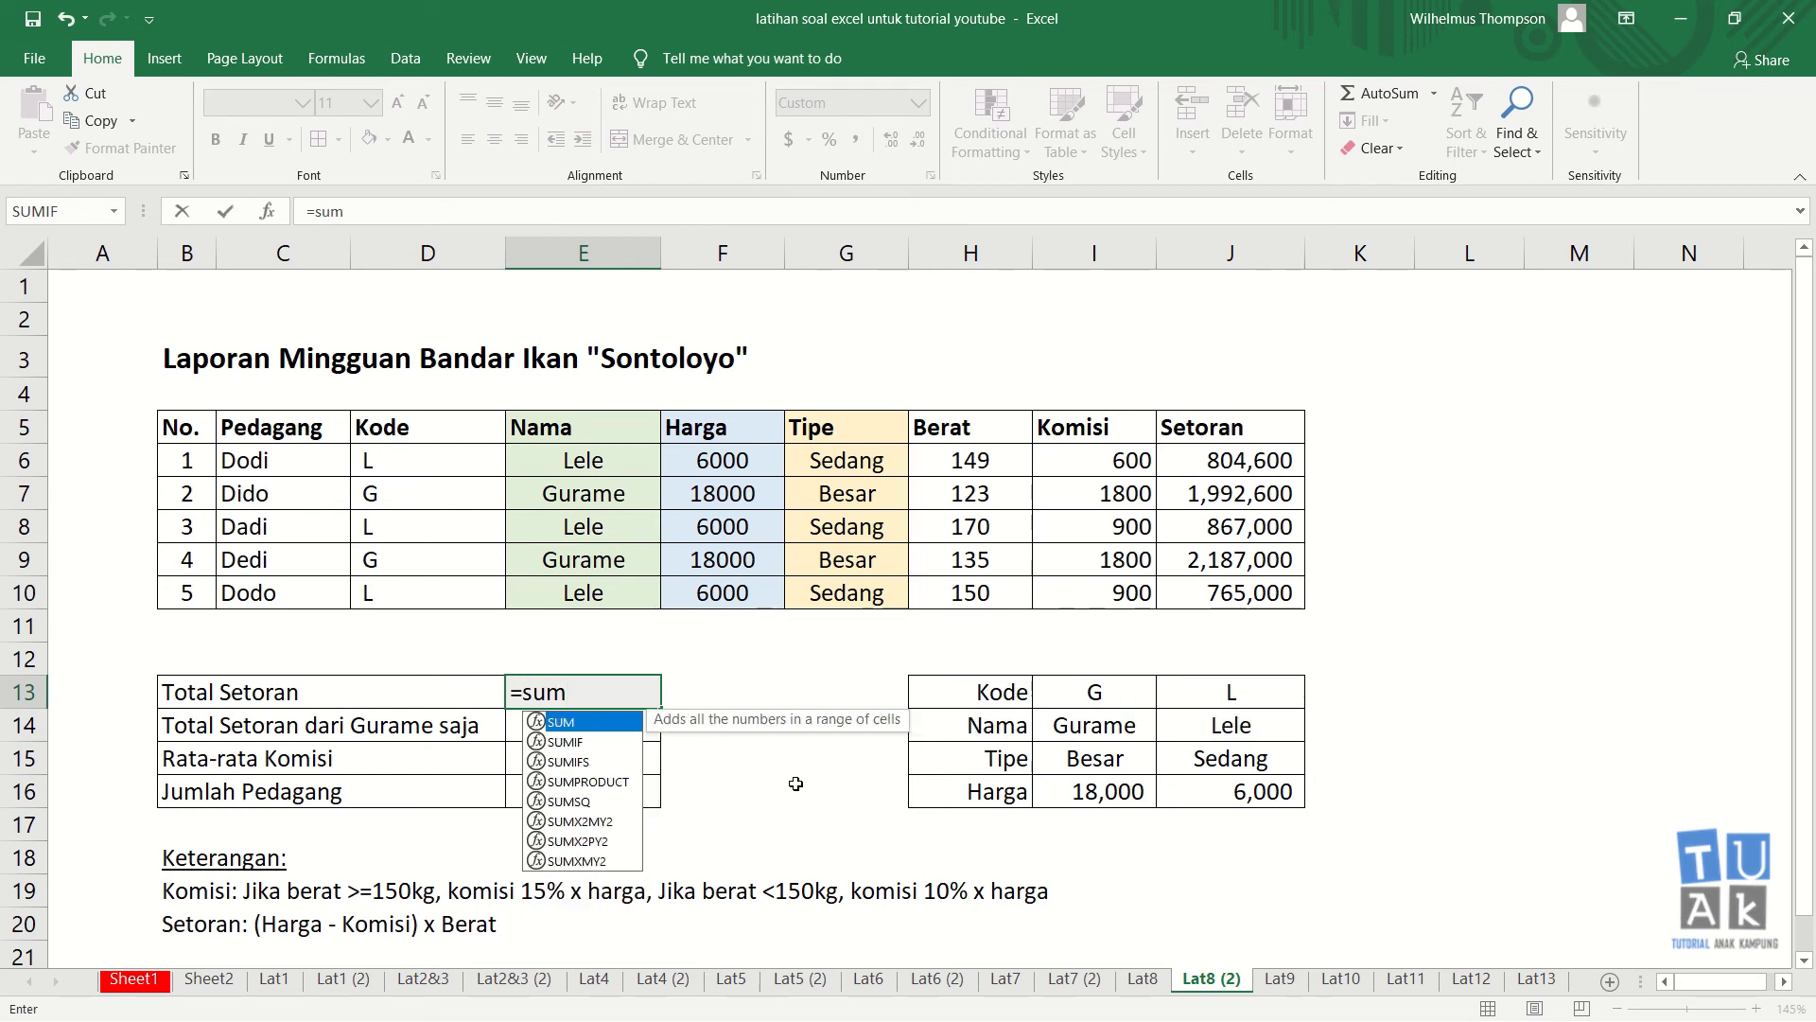
pyautogui.write('(')
pyautogui.moveTo(1211, 461); pyautogui.dragTo(1221, 590)
pyautogui.press('Return')
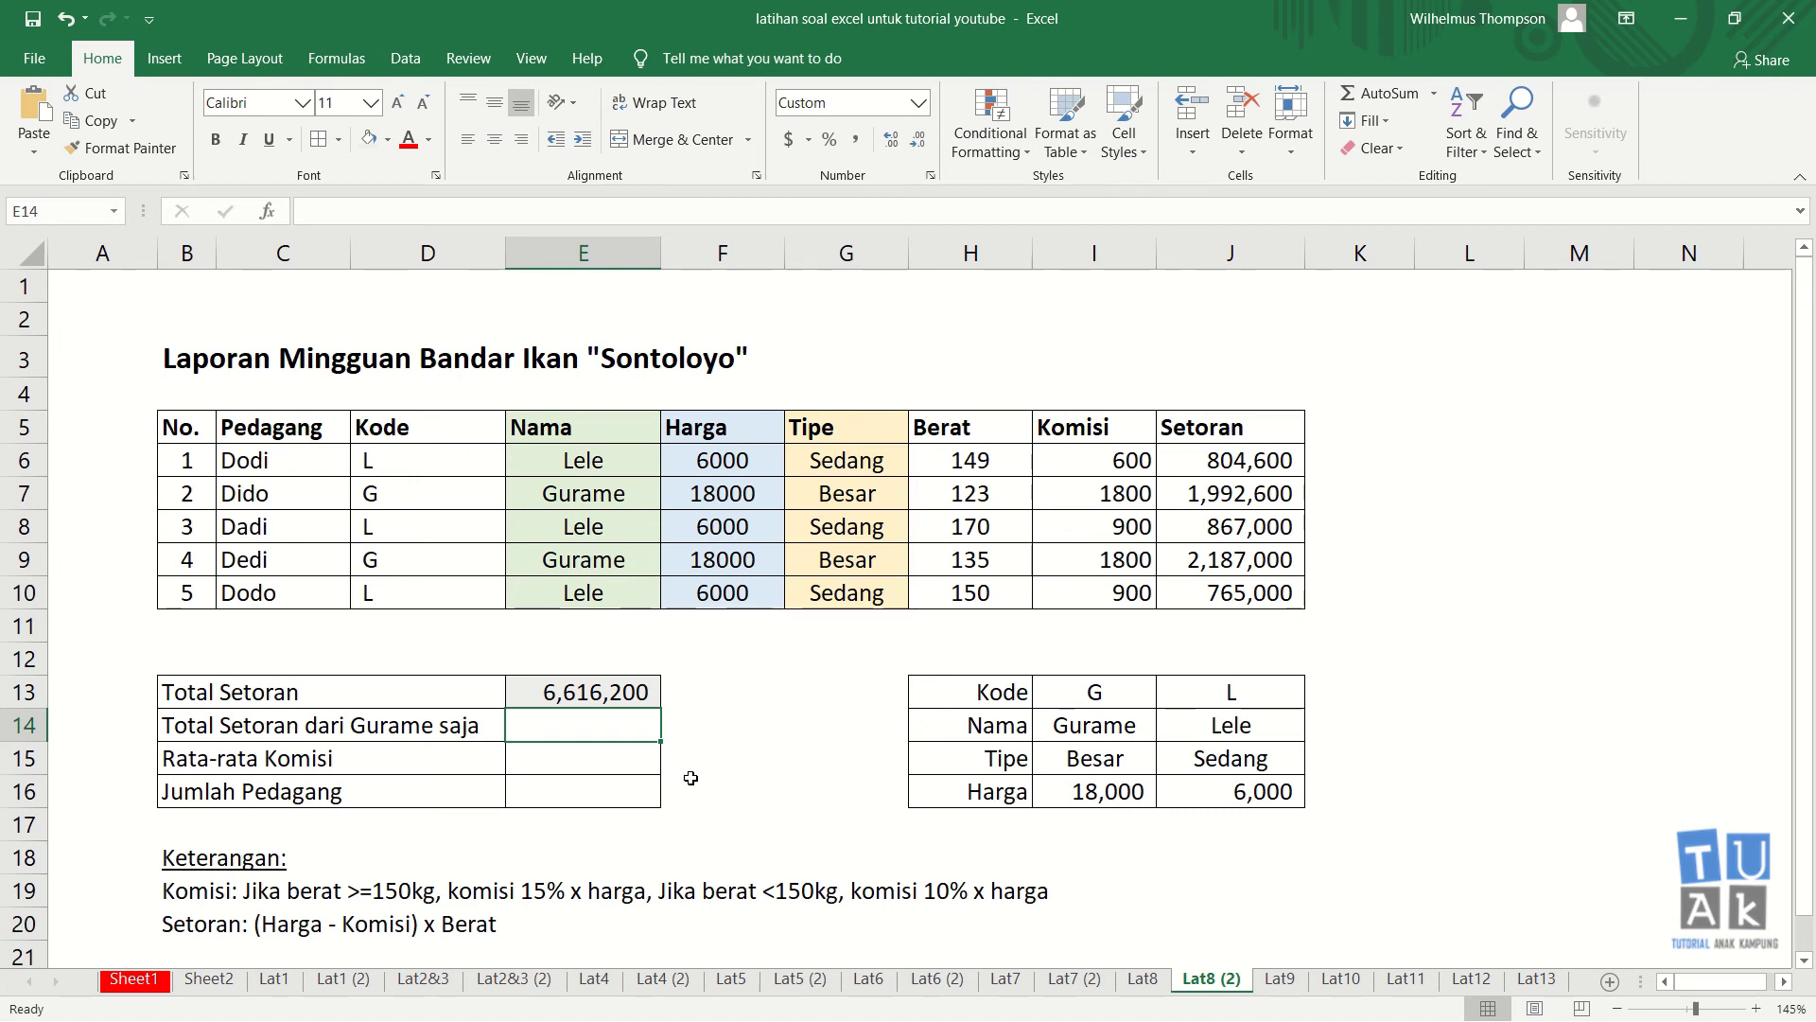
# - Enter =SUMIF(E6:E10,"gurame",J6:J10) in E14 to total the Setoran from Gurame only
pyautogui.write('=sumif')
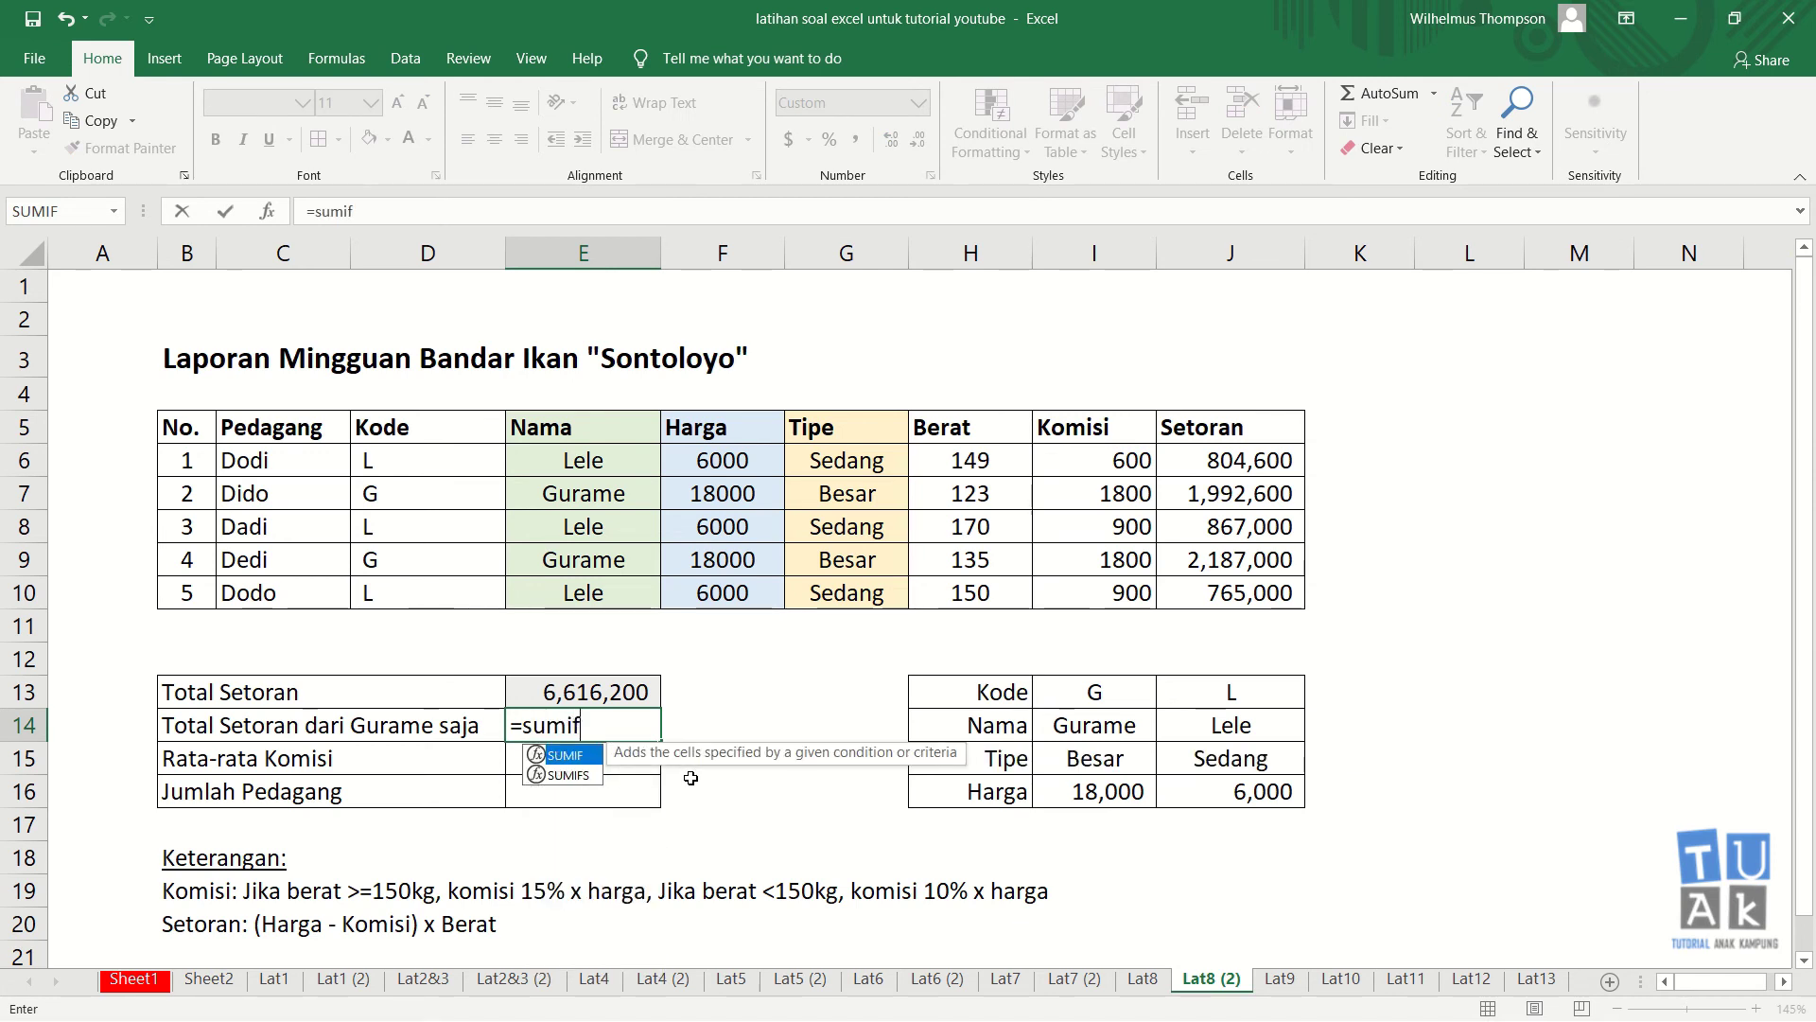
pyautogui.write('(')
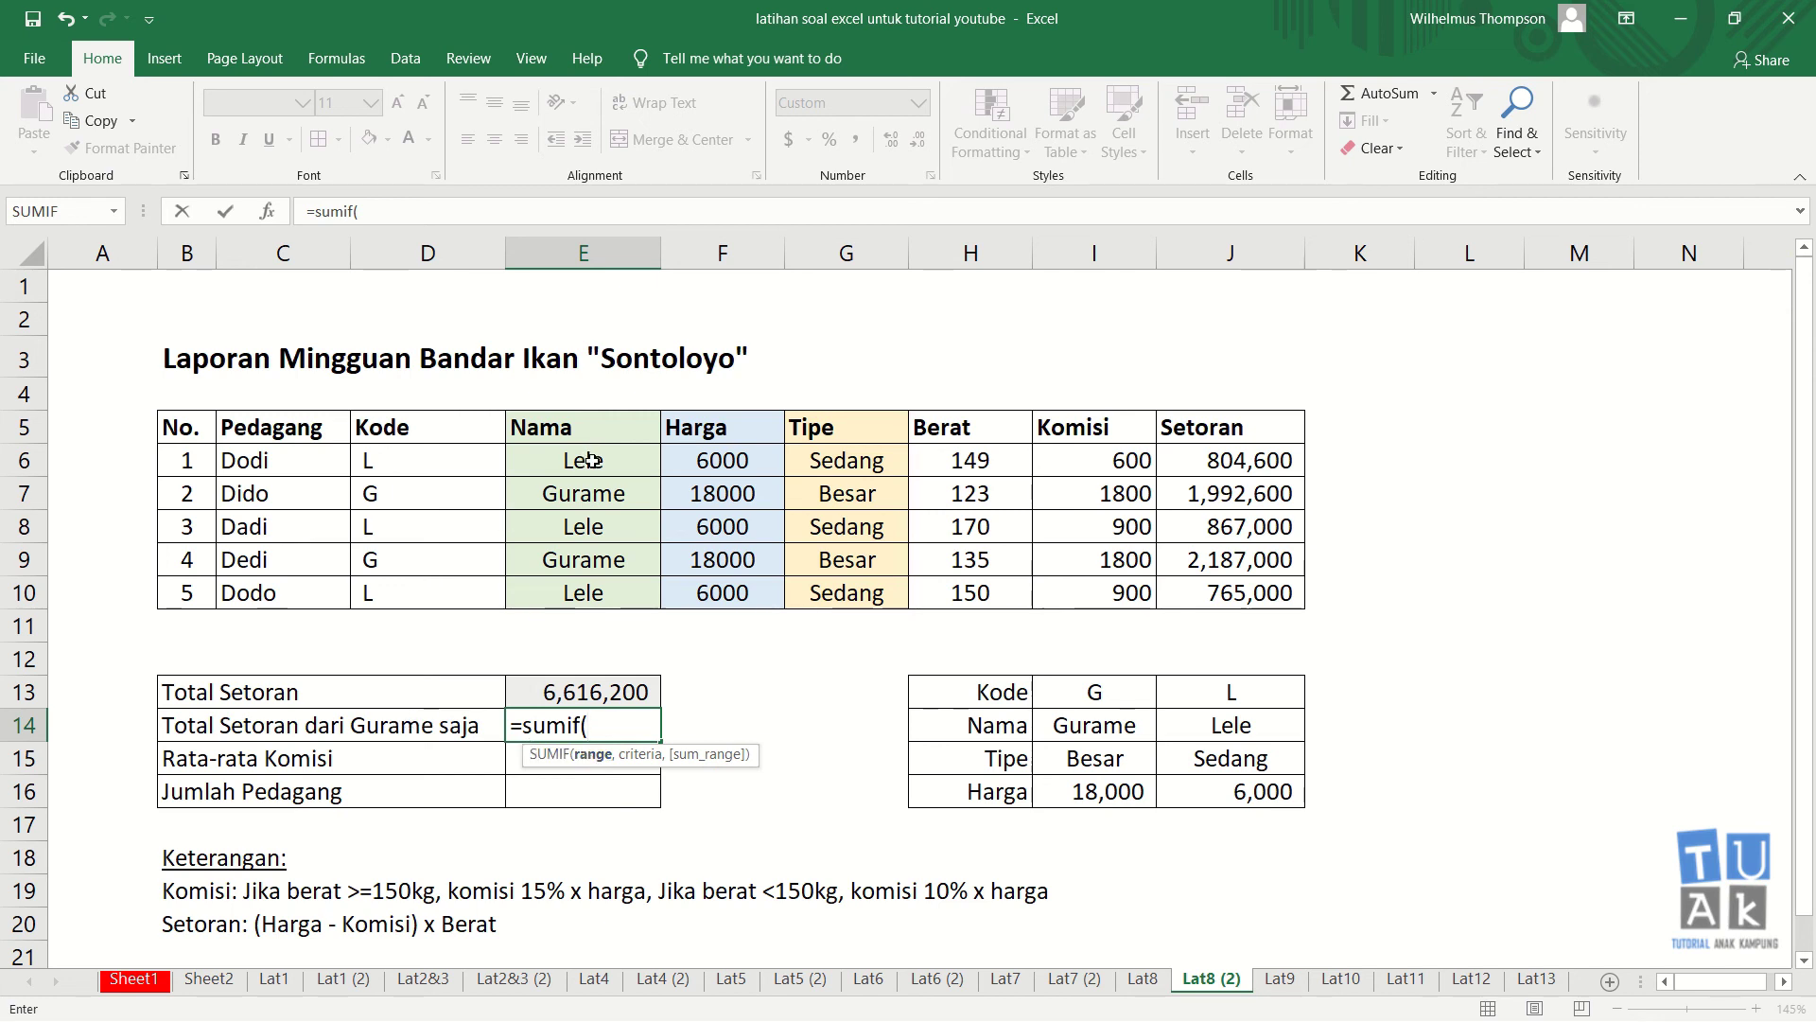
pyautogui.moveTo(592, 461); pyautogui.dragTo(598, 586)
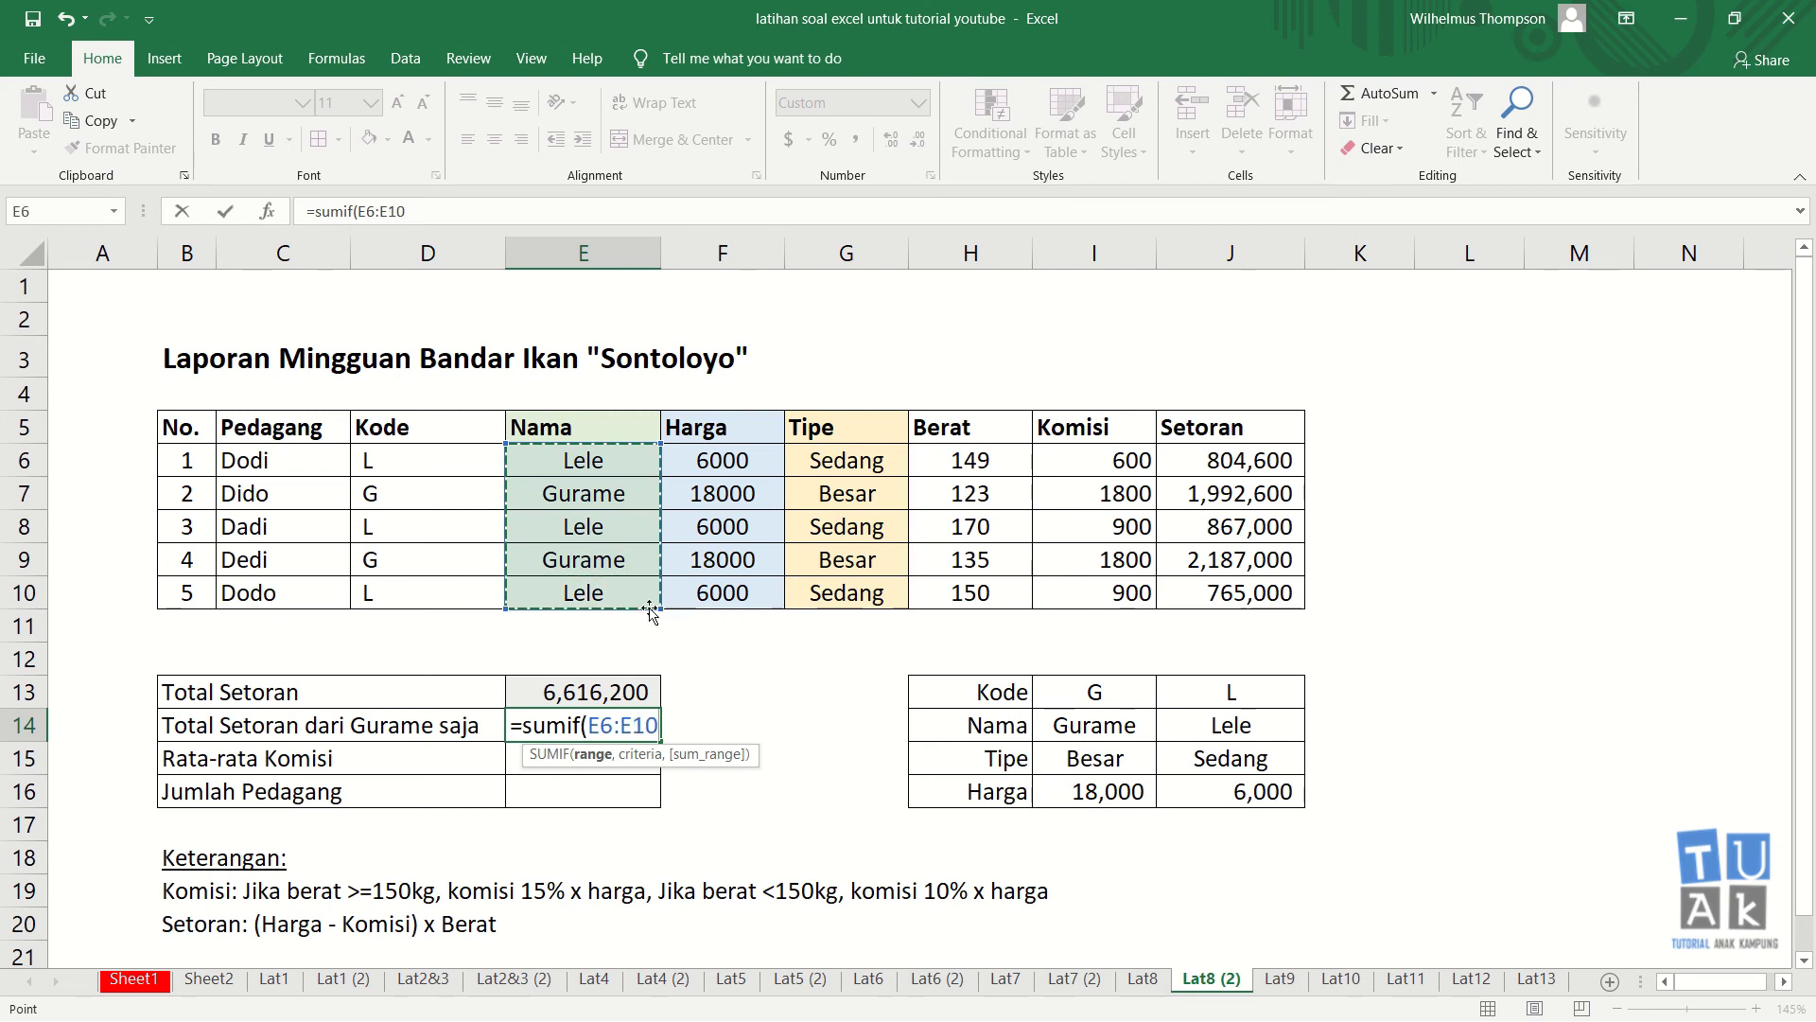
pyautogui.write(',')
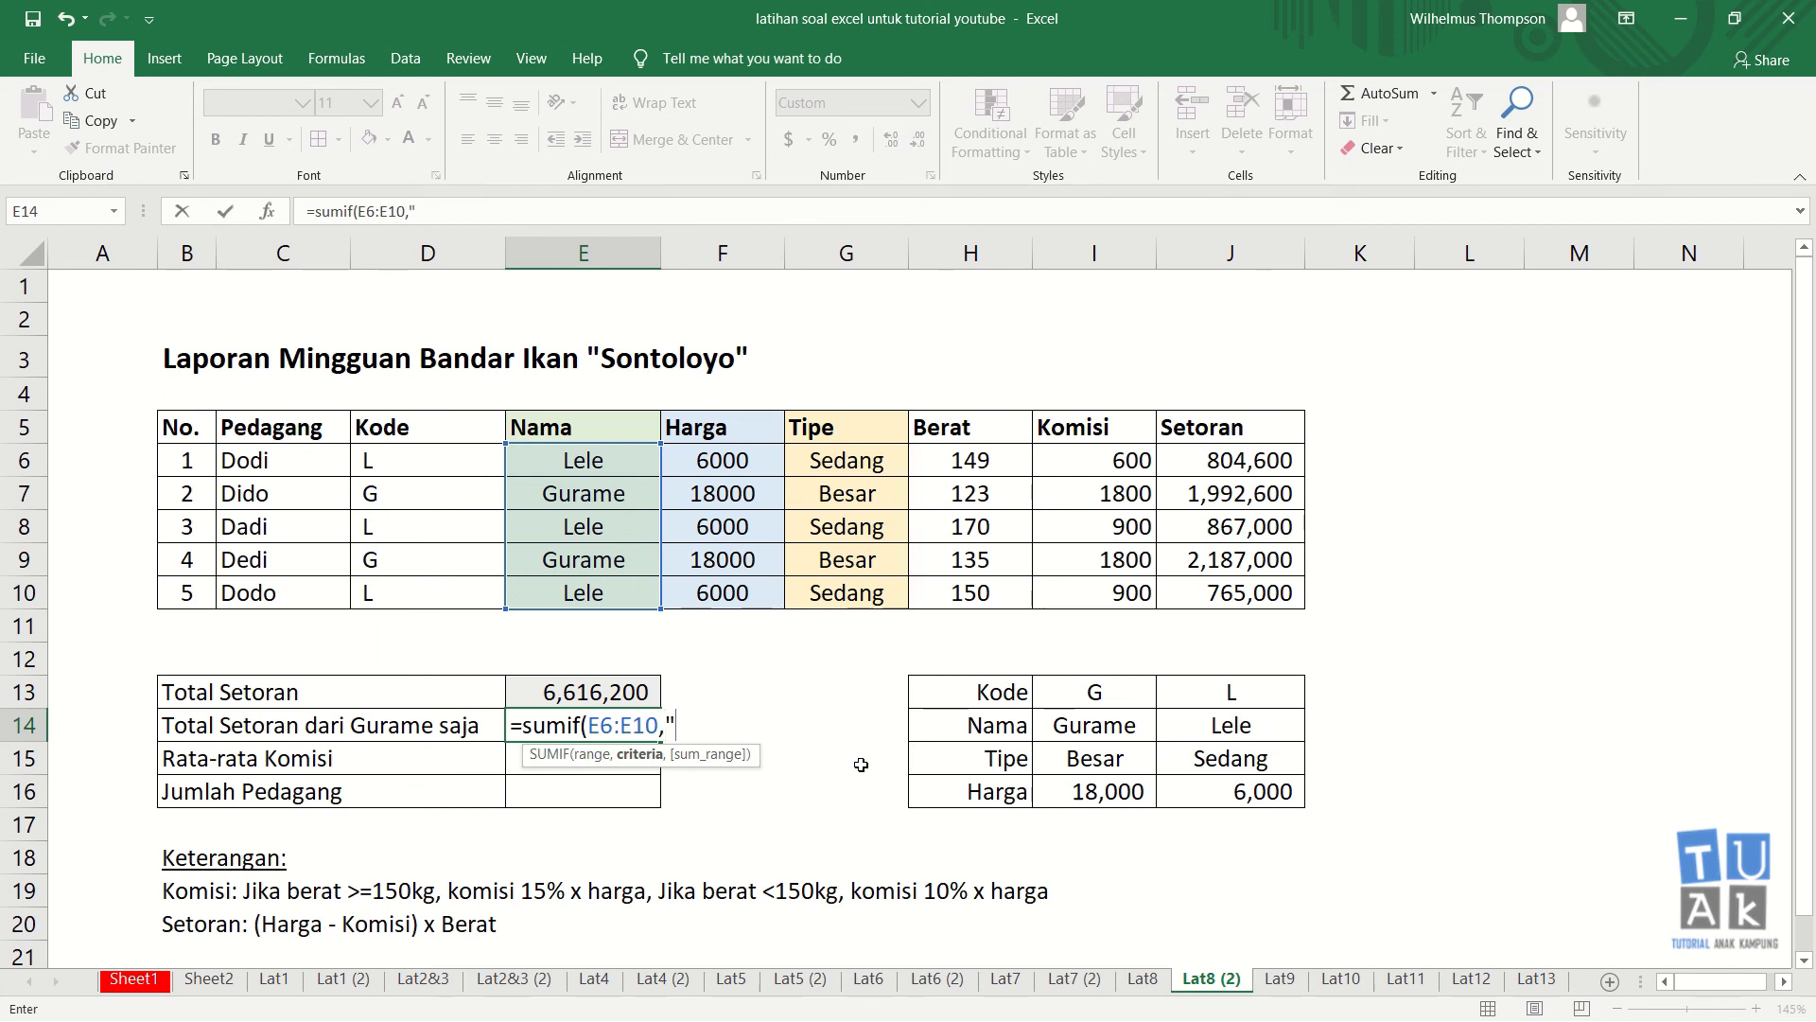
pyautogui.write('"gurame')
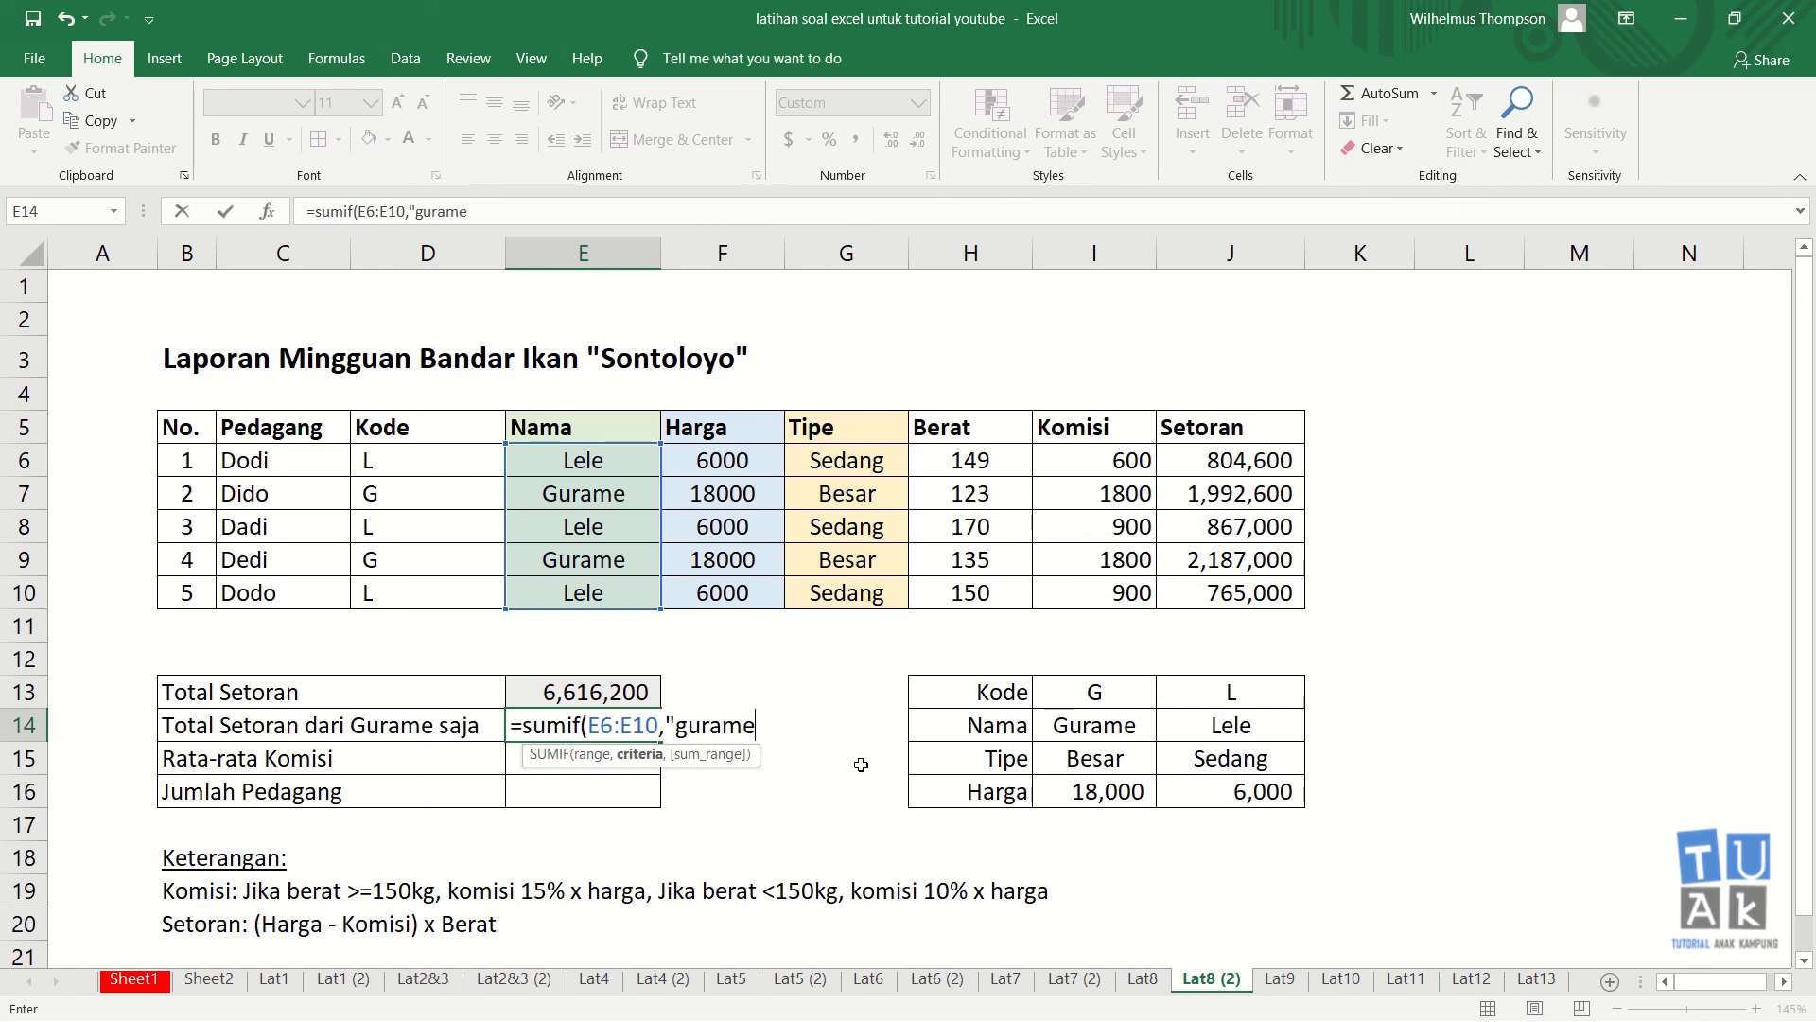
pyautogui.write('",')
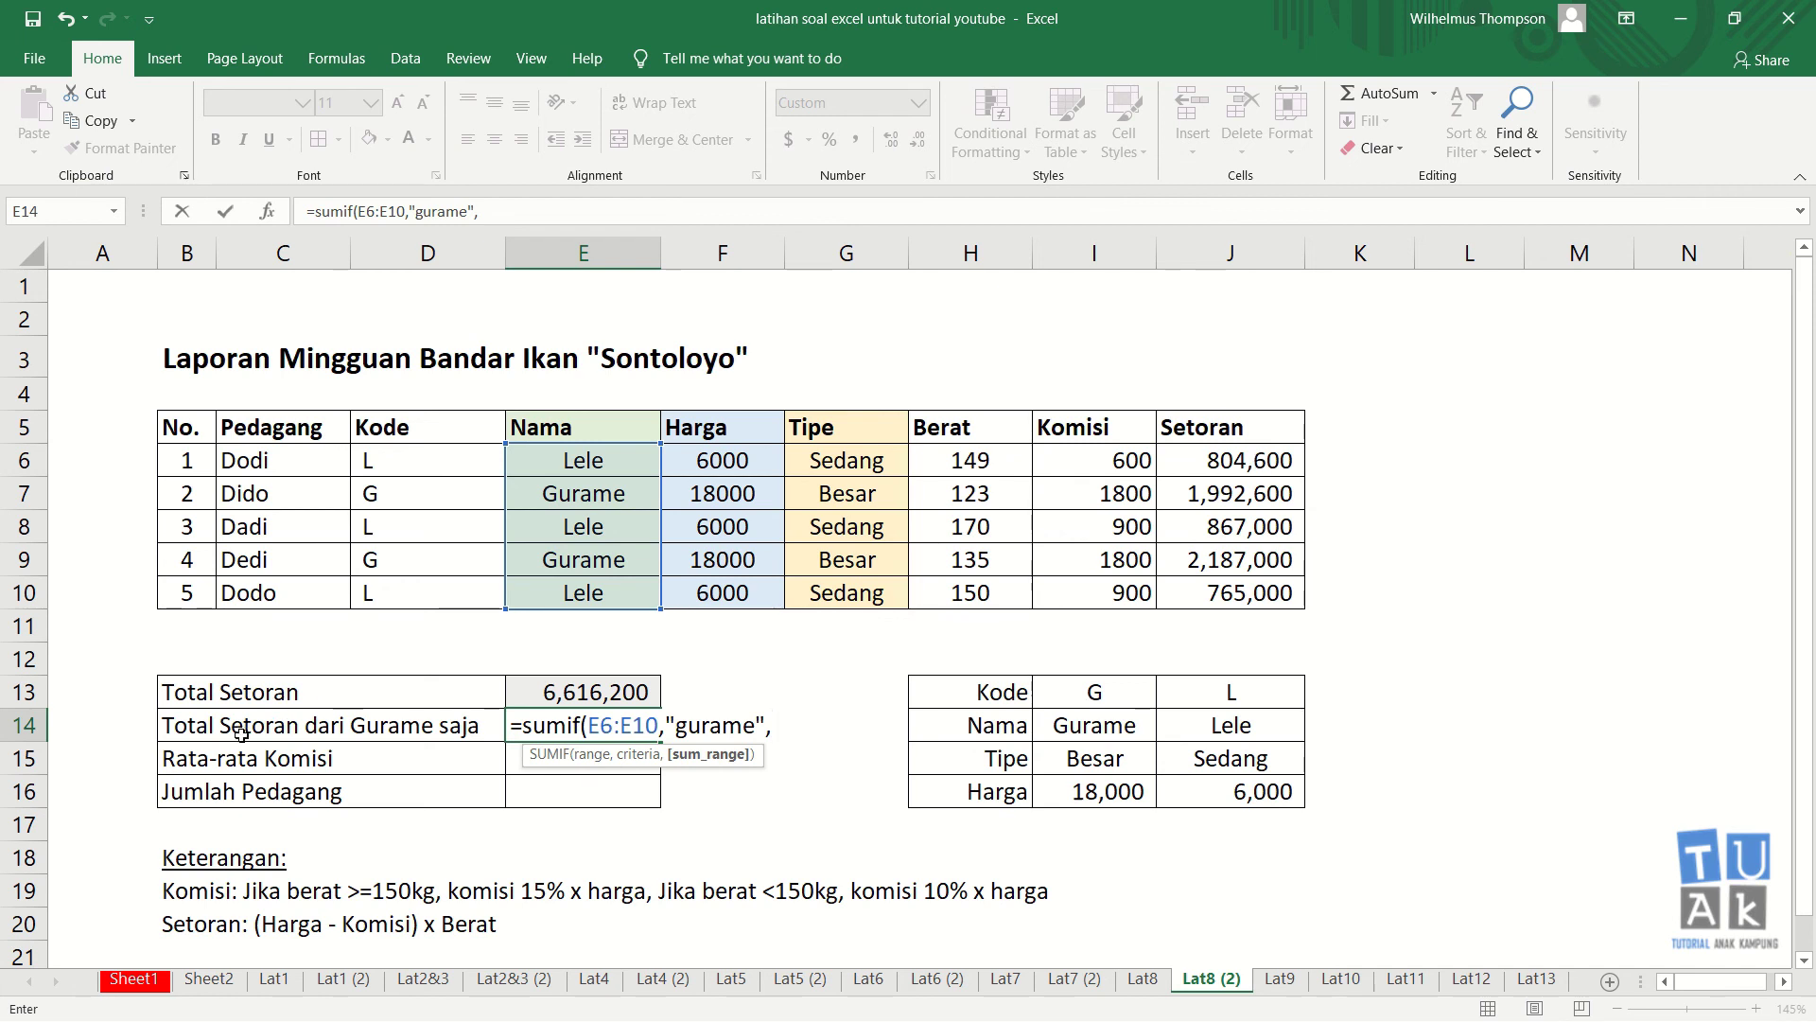
pyautogui.moveTo(1263, 466); pyautogui.dragTo(1259, 589)
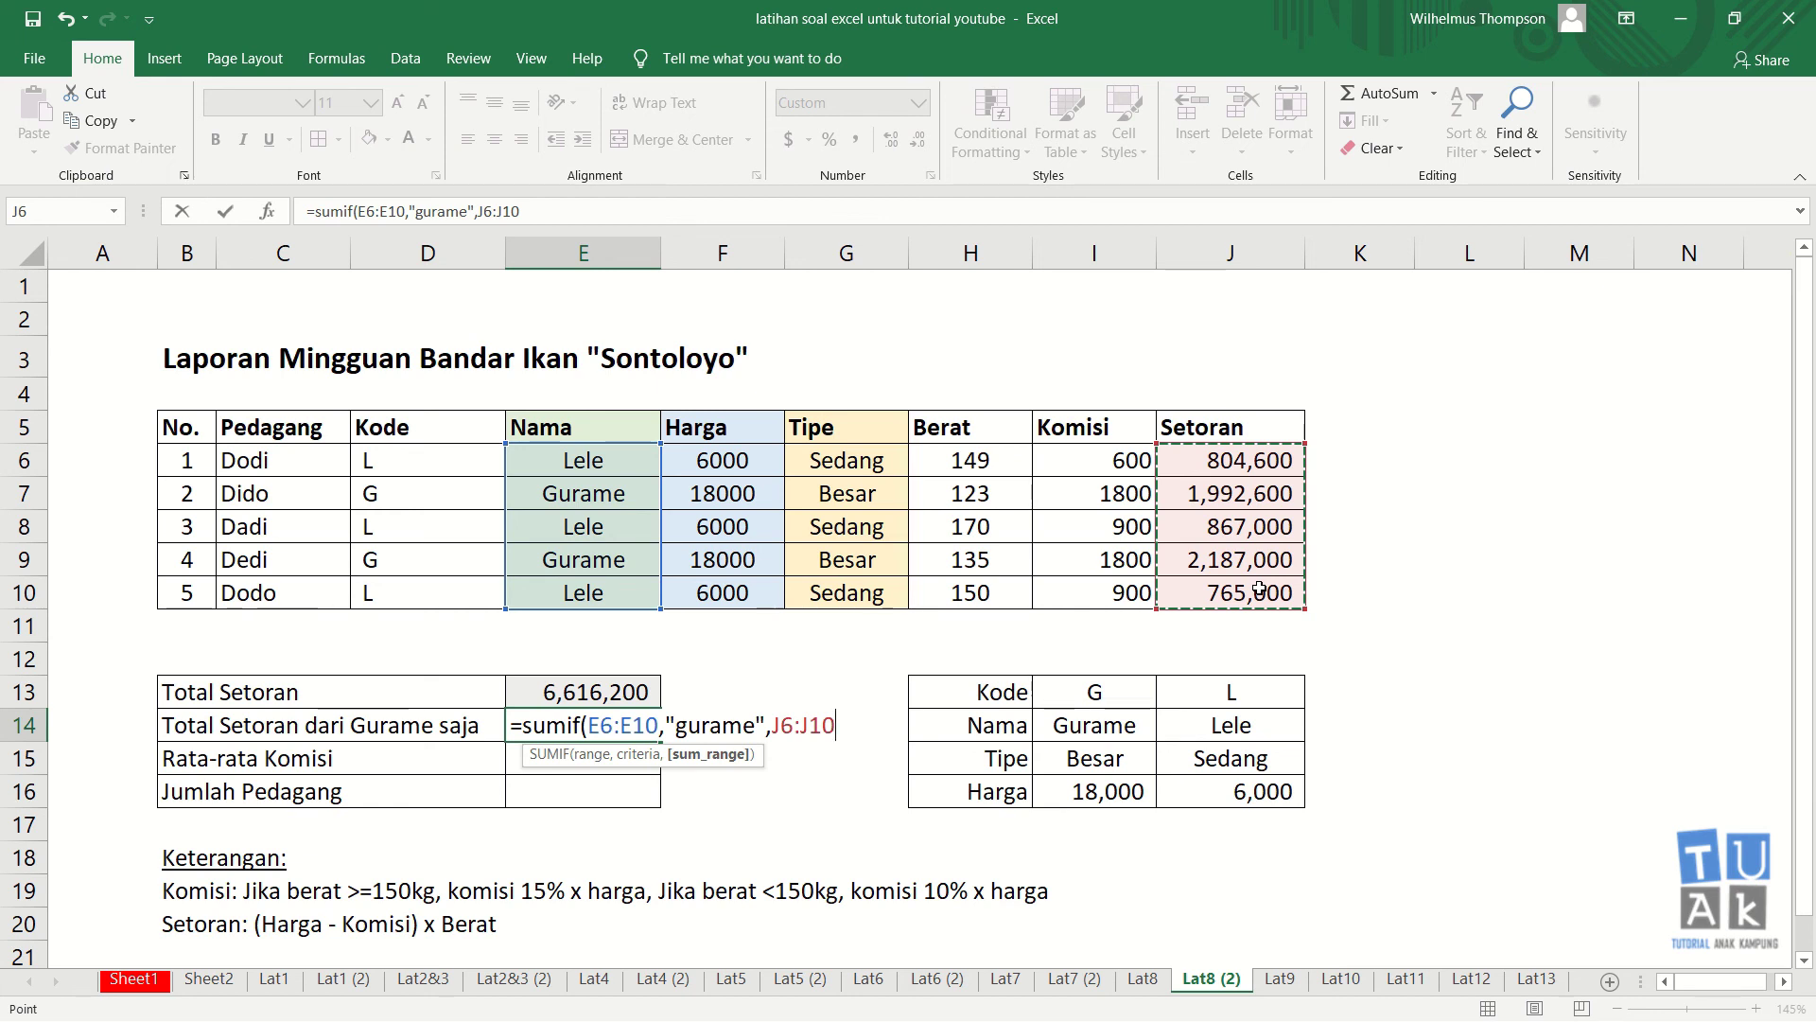
pyautogui.press('Return')
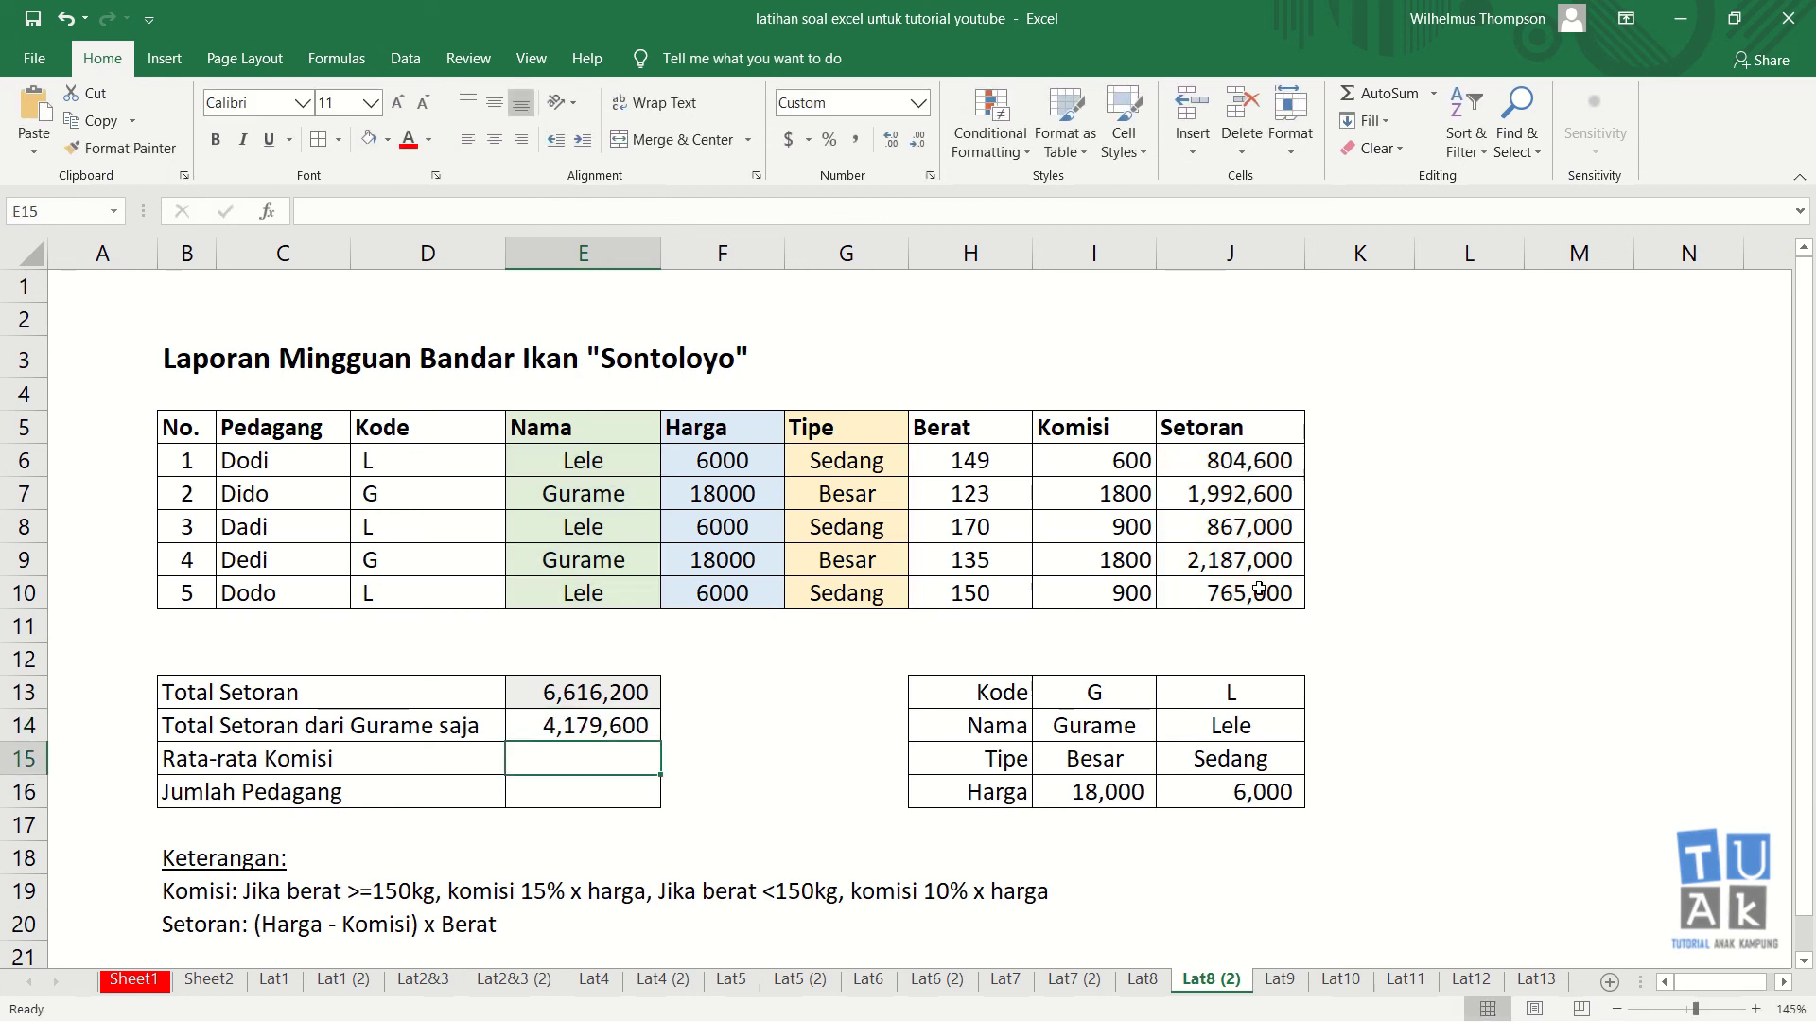
# - Check the Gurame total in E14 against the combined sum of the two Gurame Setoran cells, J7 and J9
pyautogui.click(614, 734)
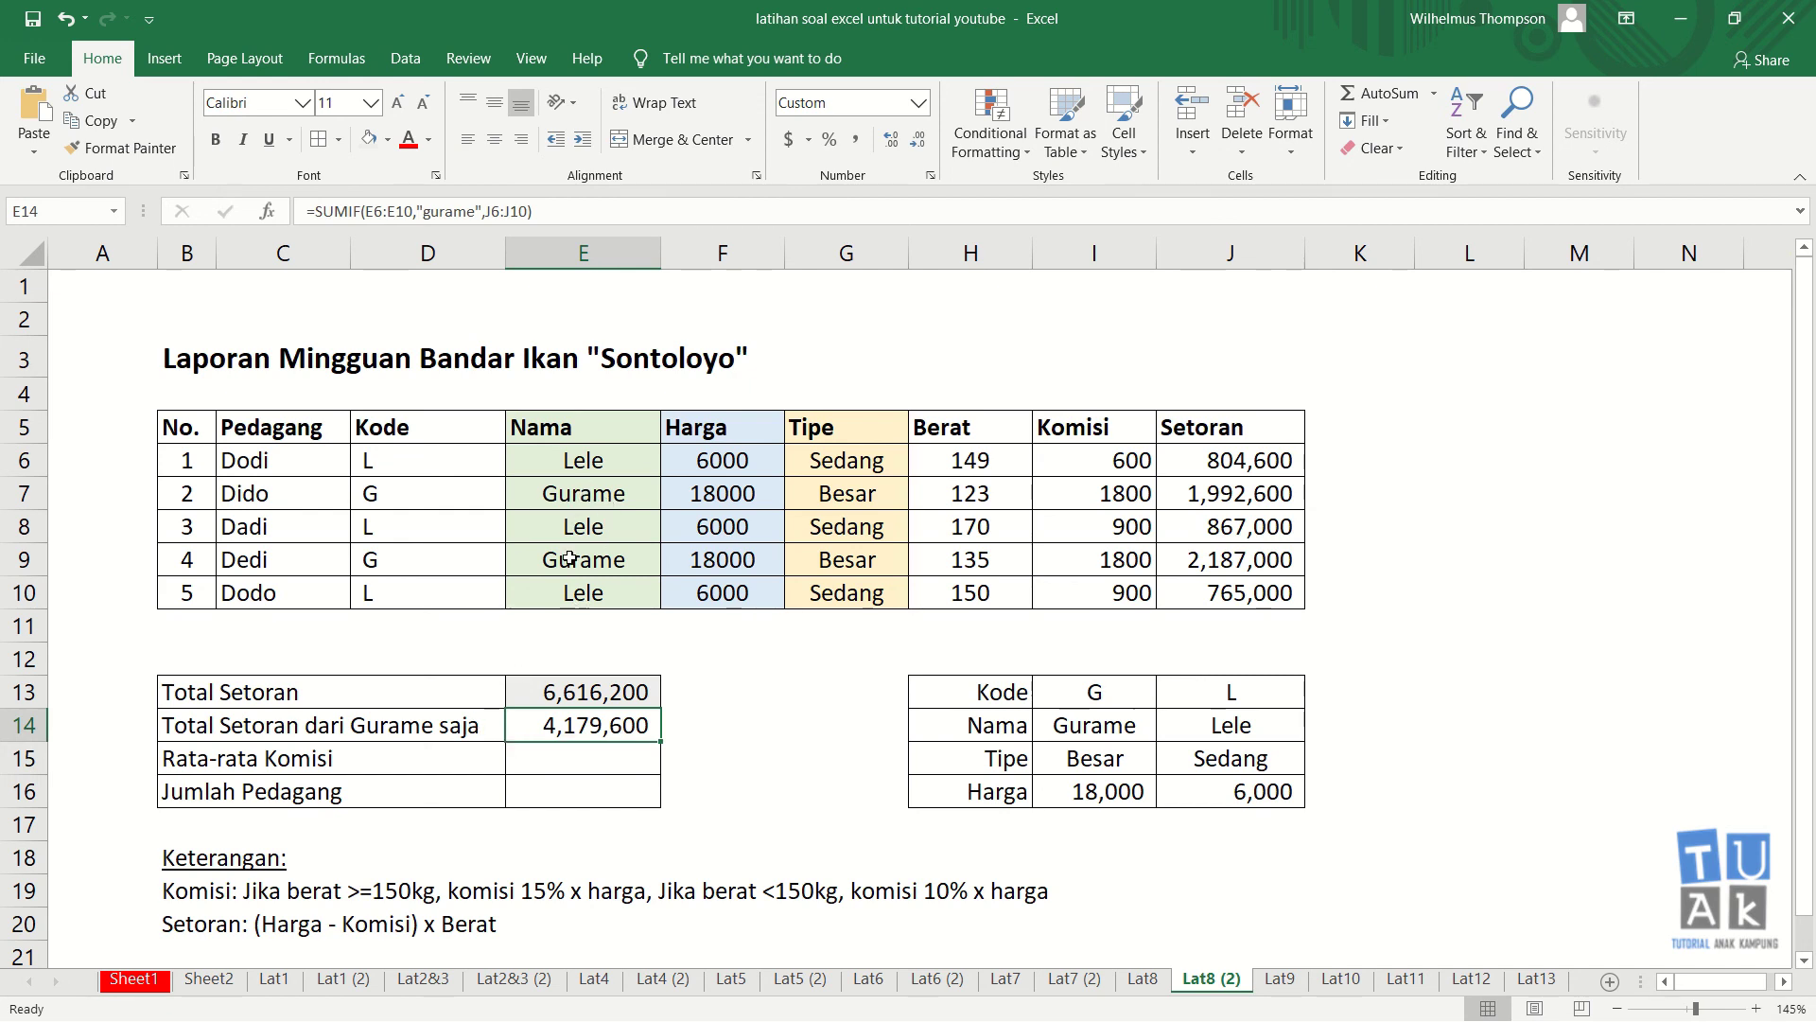
pyautogui.click(1221, 495)
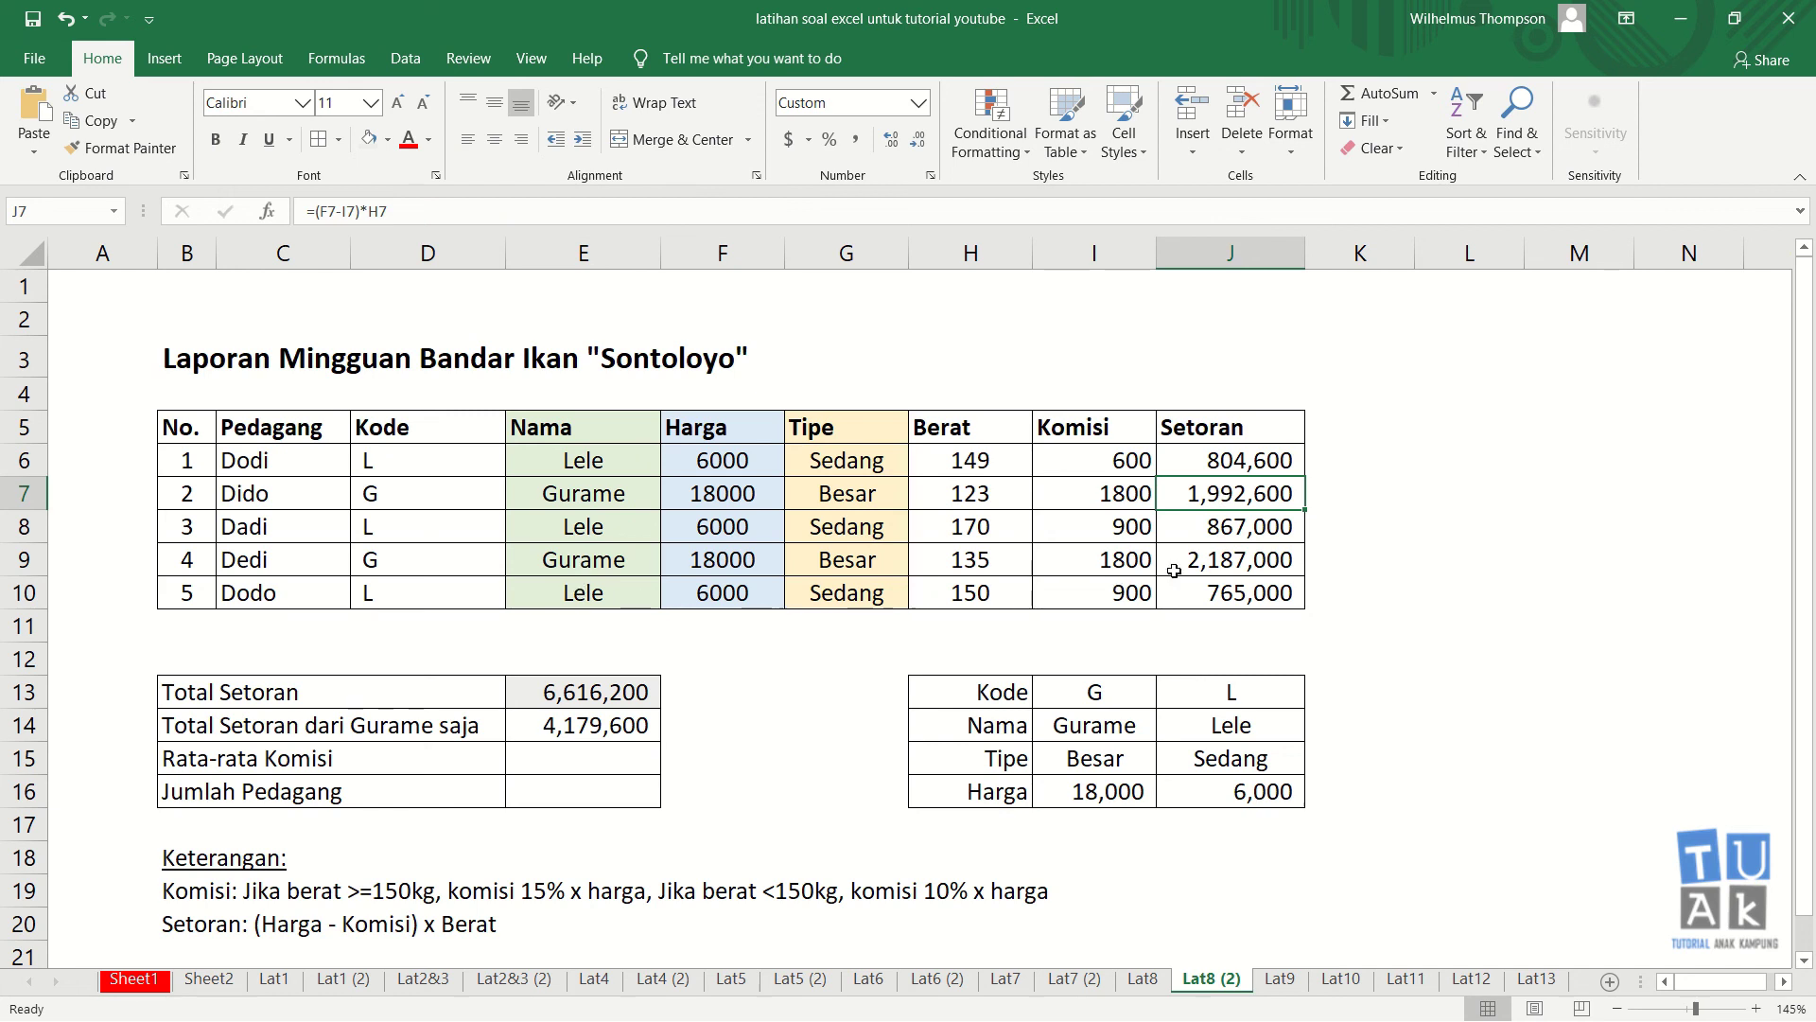
pyautogui.keyDown('ctrl'); pyautogui.click(1215, 565); pyautogui.keyUp('ctrl')
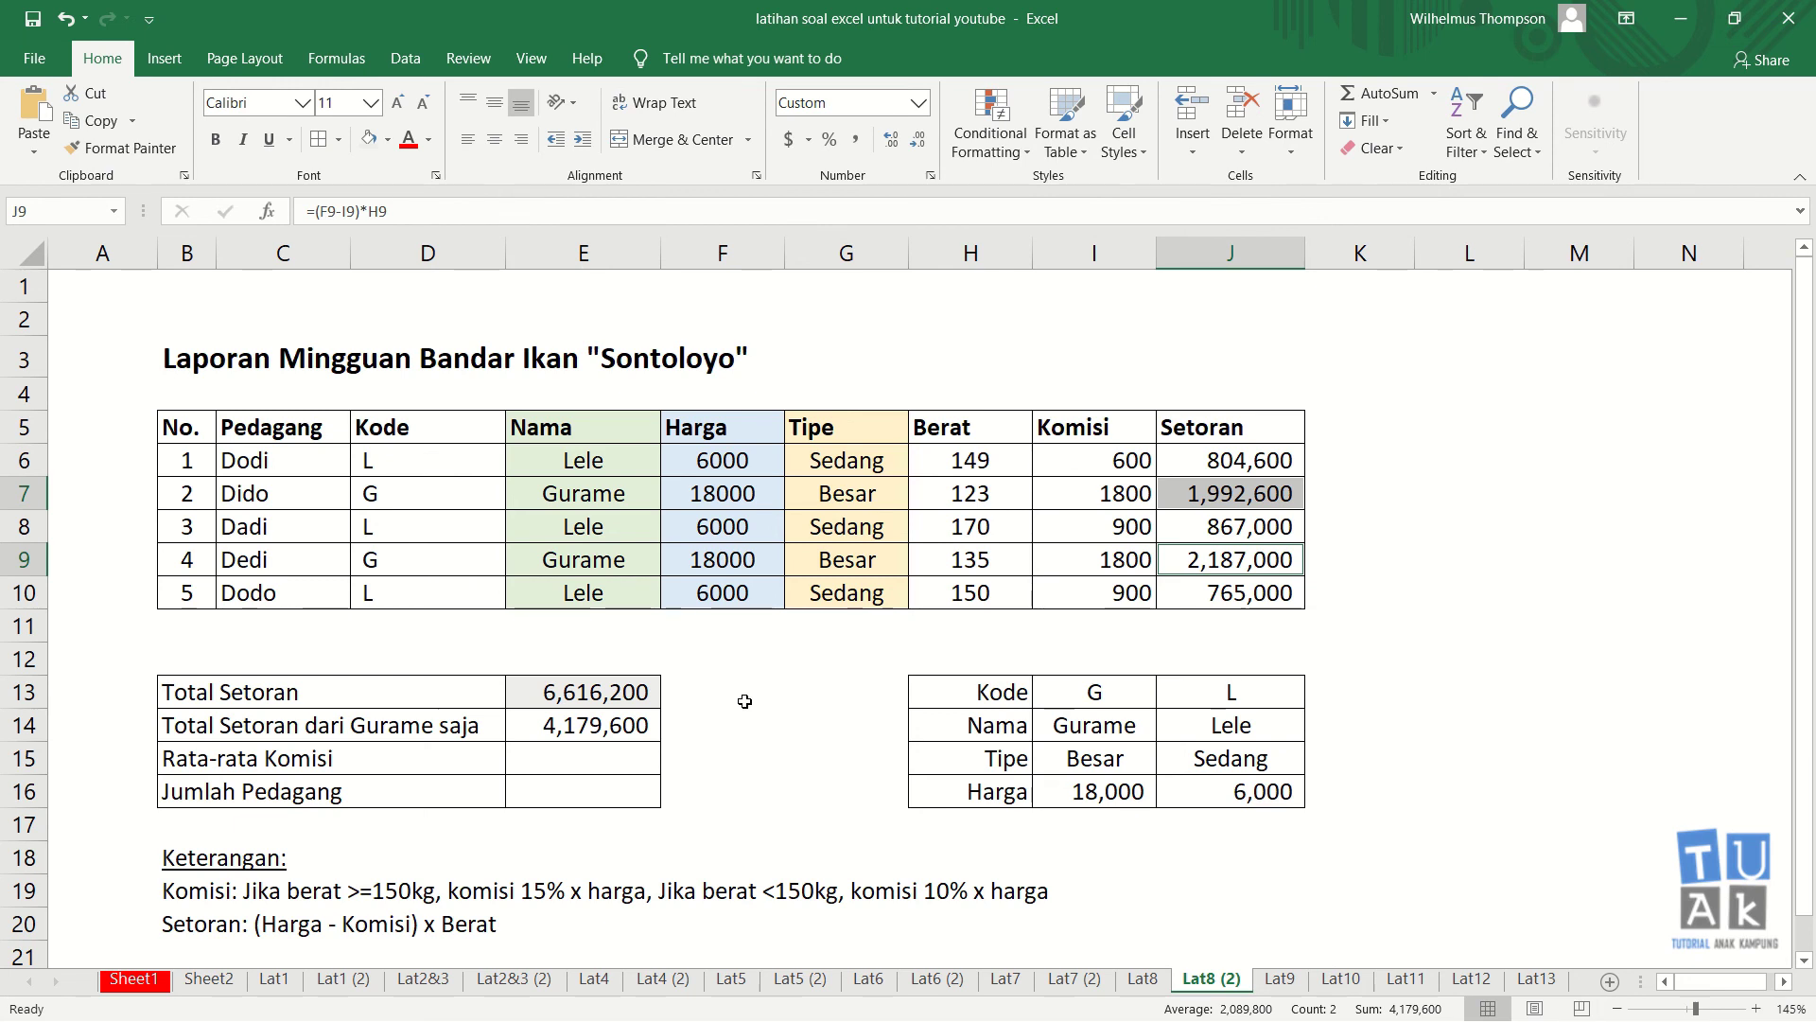
pyautogui.click(1437, 603)
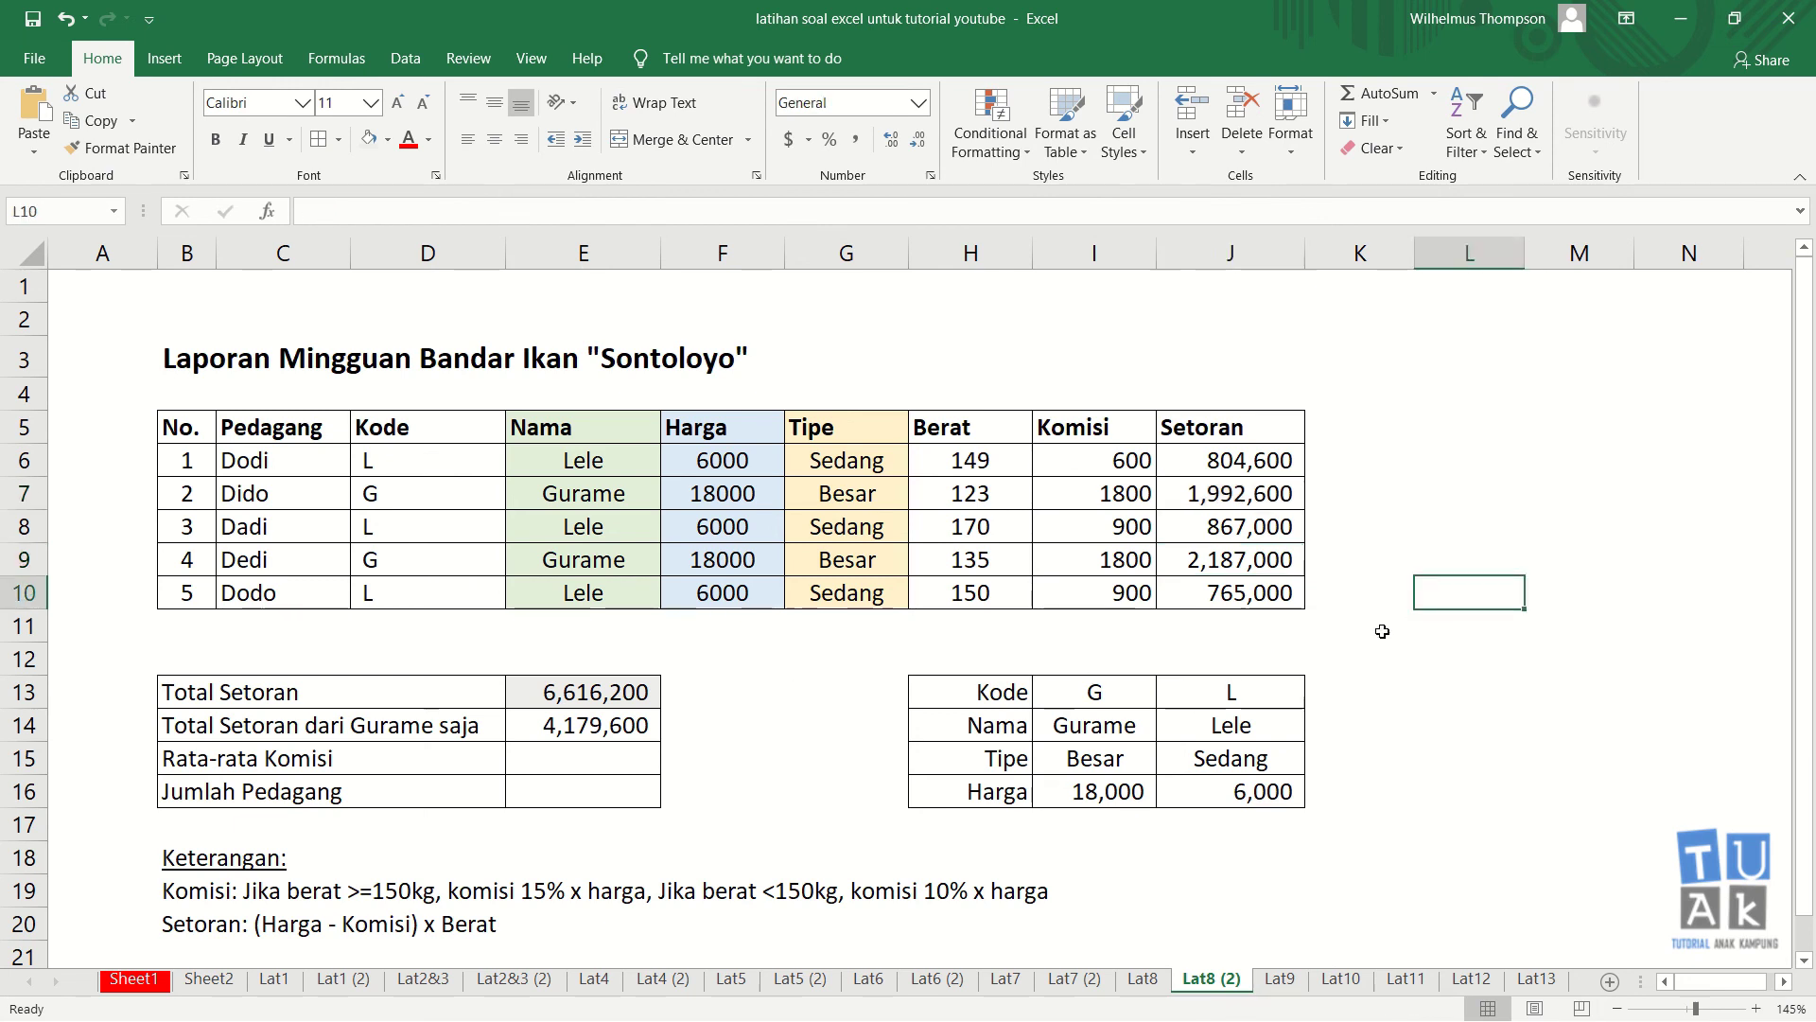
# - Enter an AVERAGE of I6:I10 in E15 to calculate Rata-rata Komisi
pyautogui.click(586, 754)
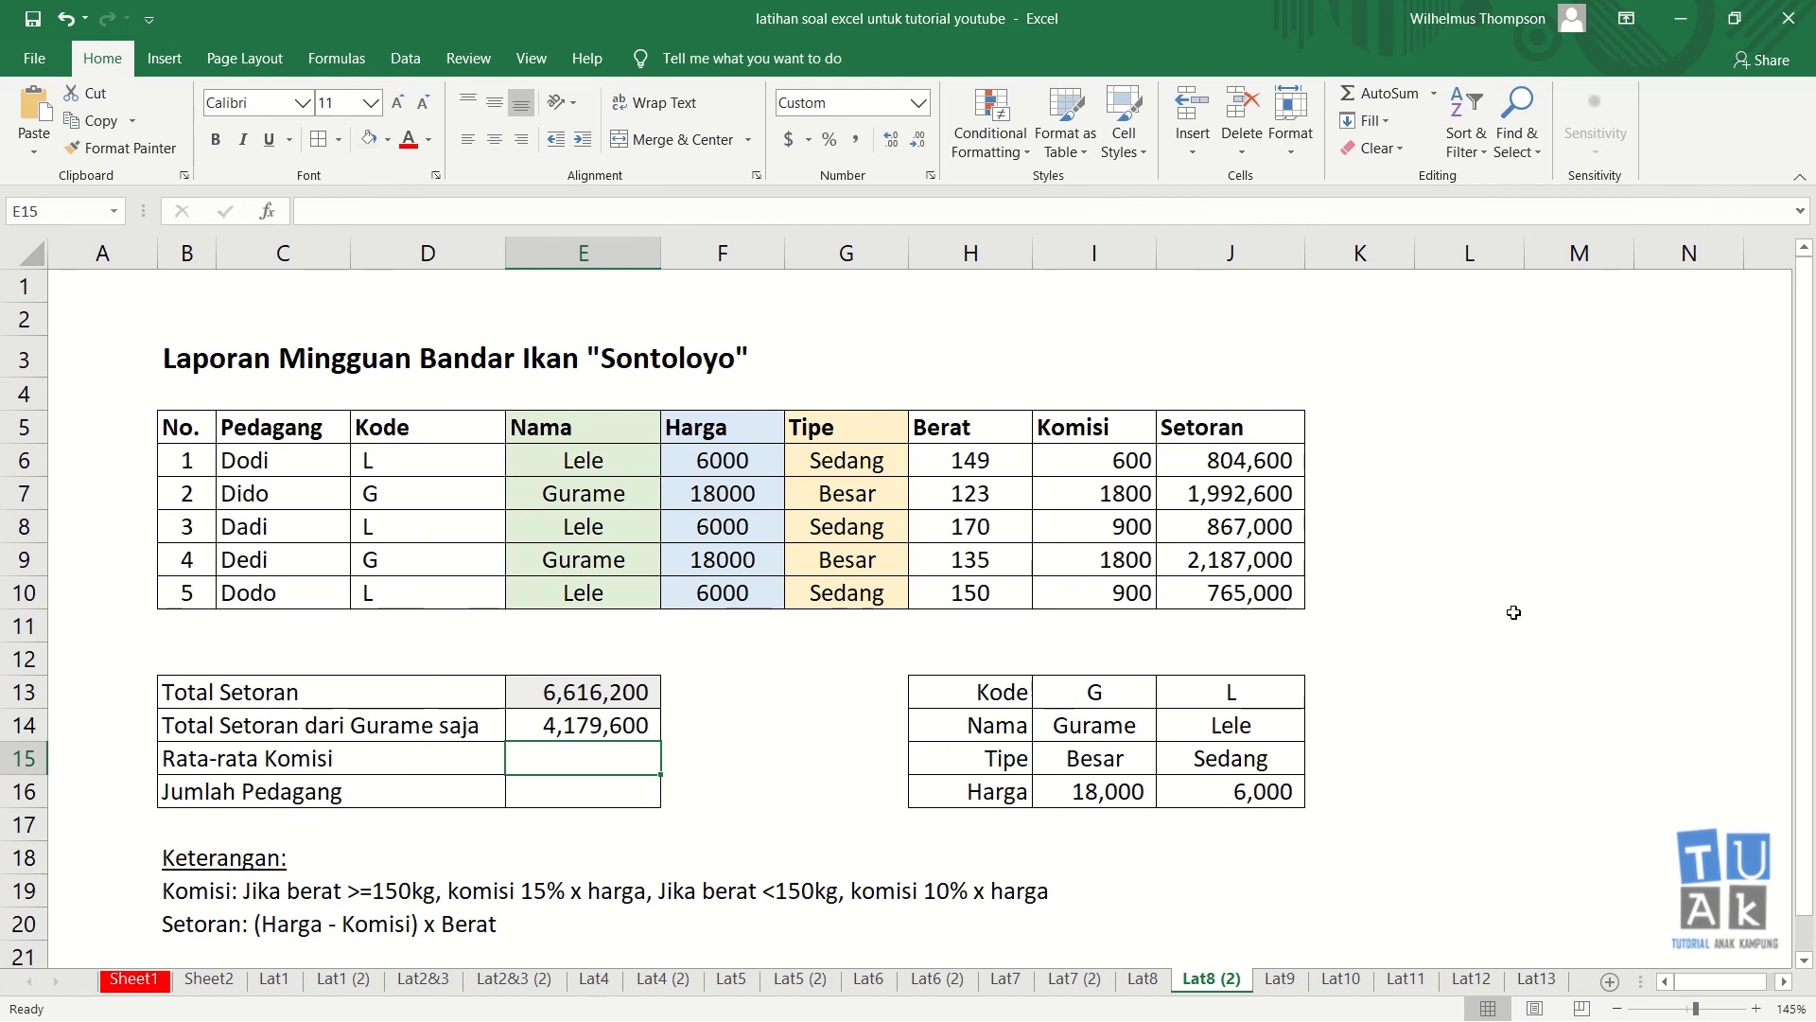
pyautogui.write('=')
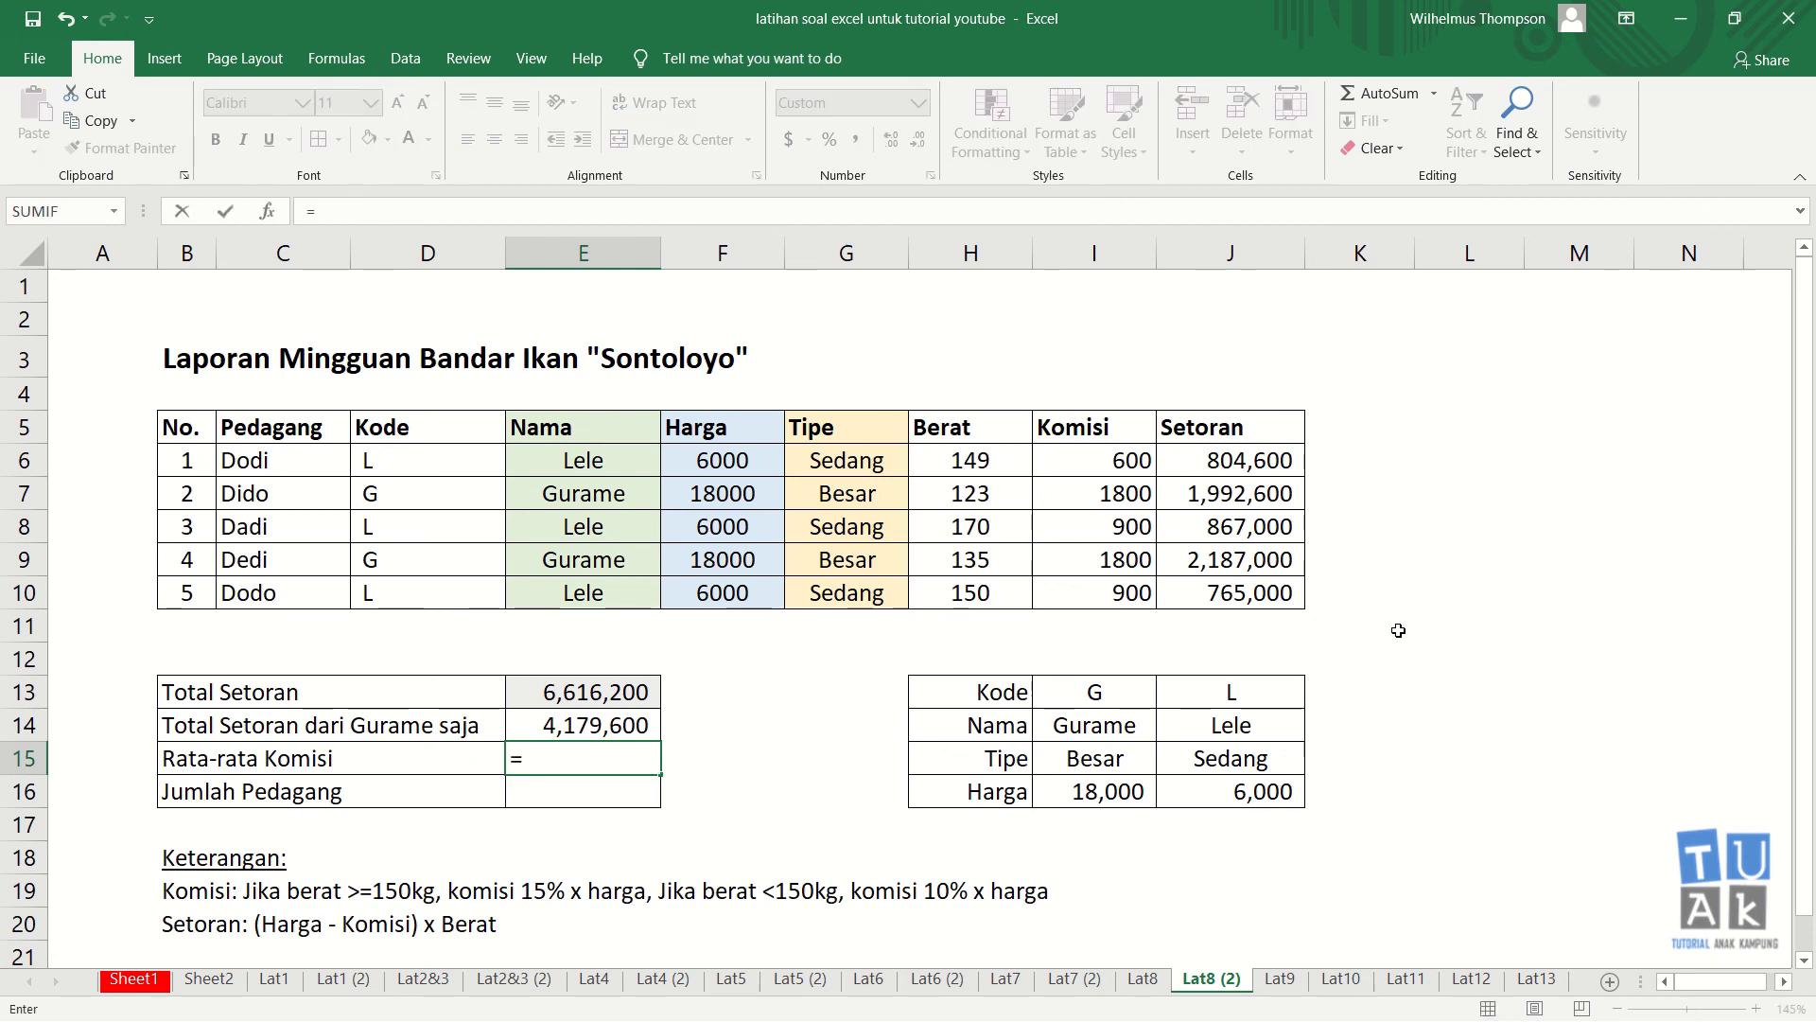
pyautogui.write('average(')
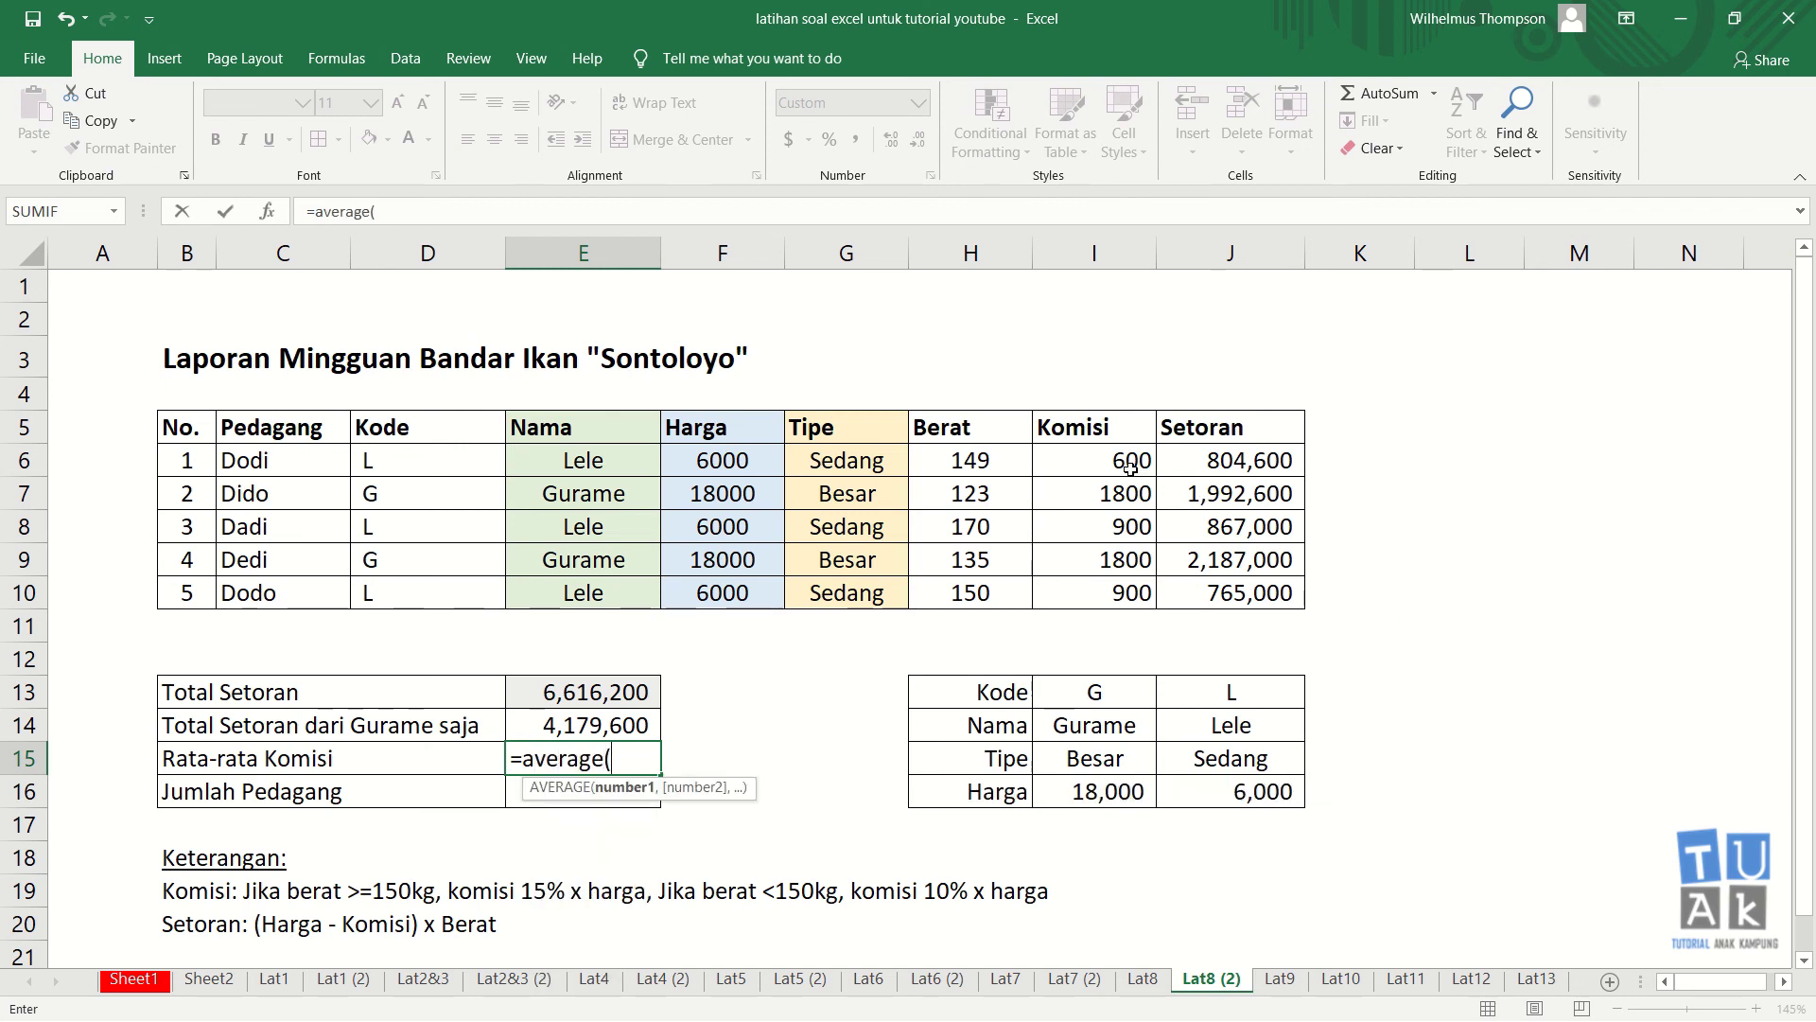
pyautogui.moveTo(1131, 468); pyautogui.dragTo(1140, 585)
pyautogui.press('Return')
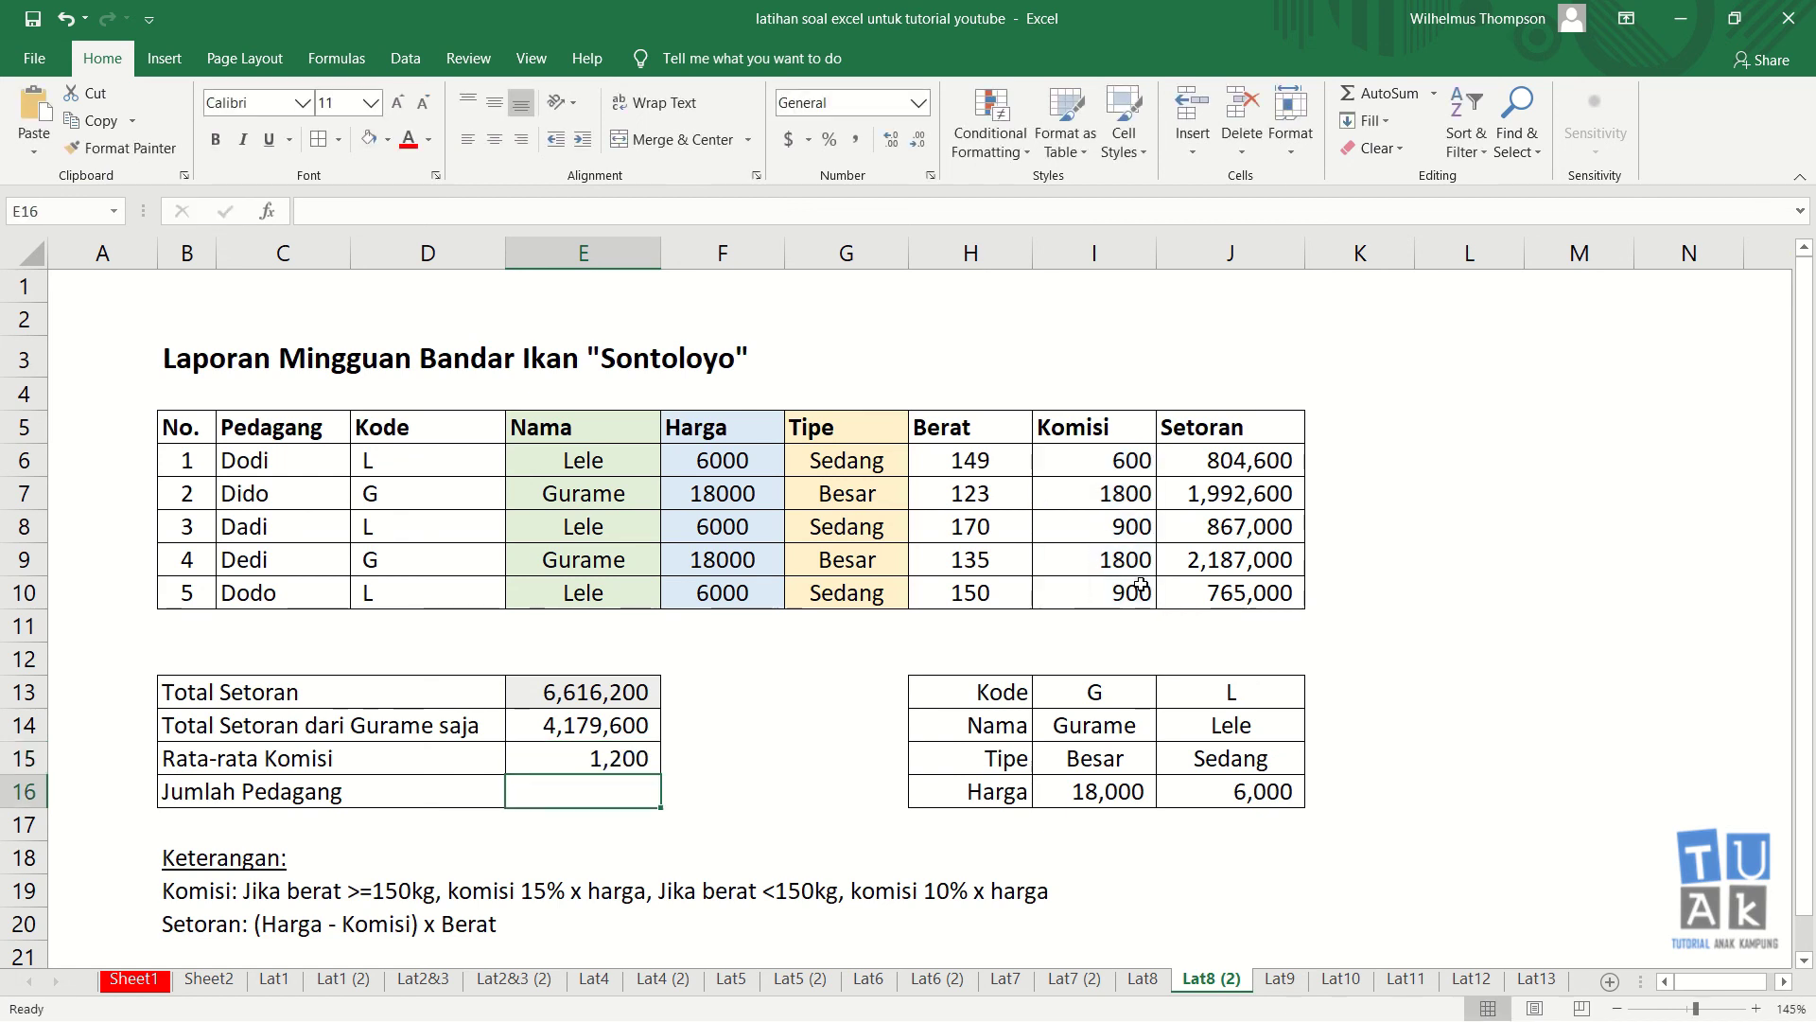
pyautogui.click(632, 767)
# - Enter =COUNTA(C6:C10) in E16 to count the dealers for Jumlah Pedagang
pyautogui.click(635, 795)
pyautogui.write('=')
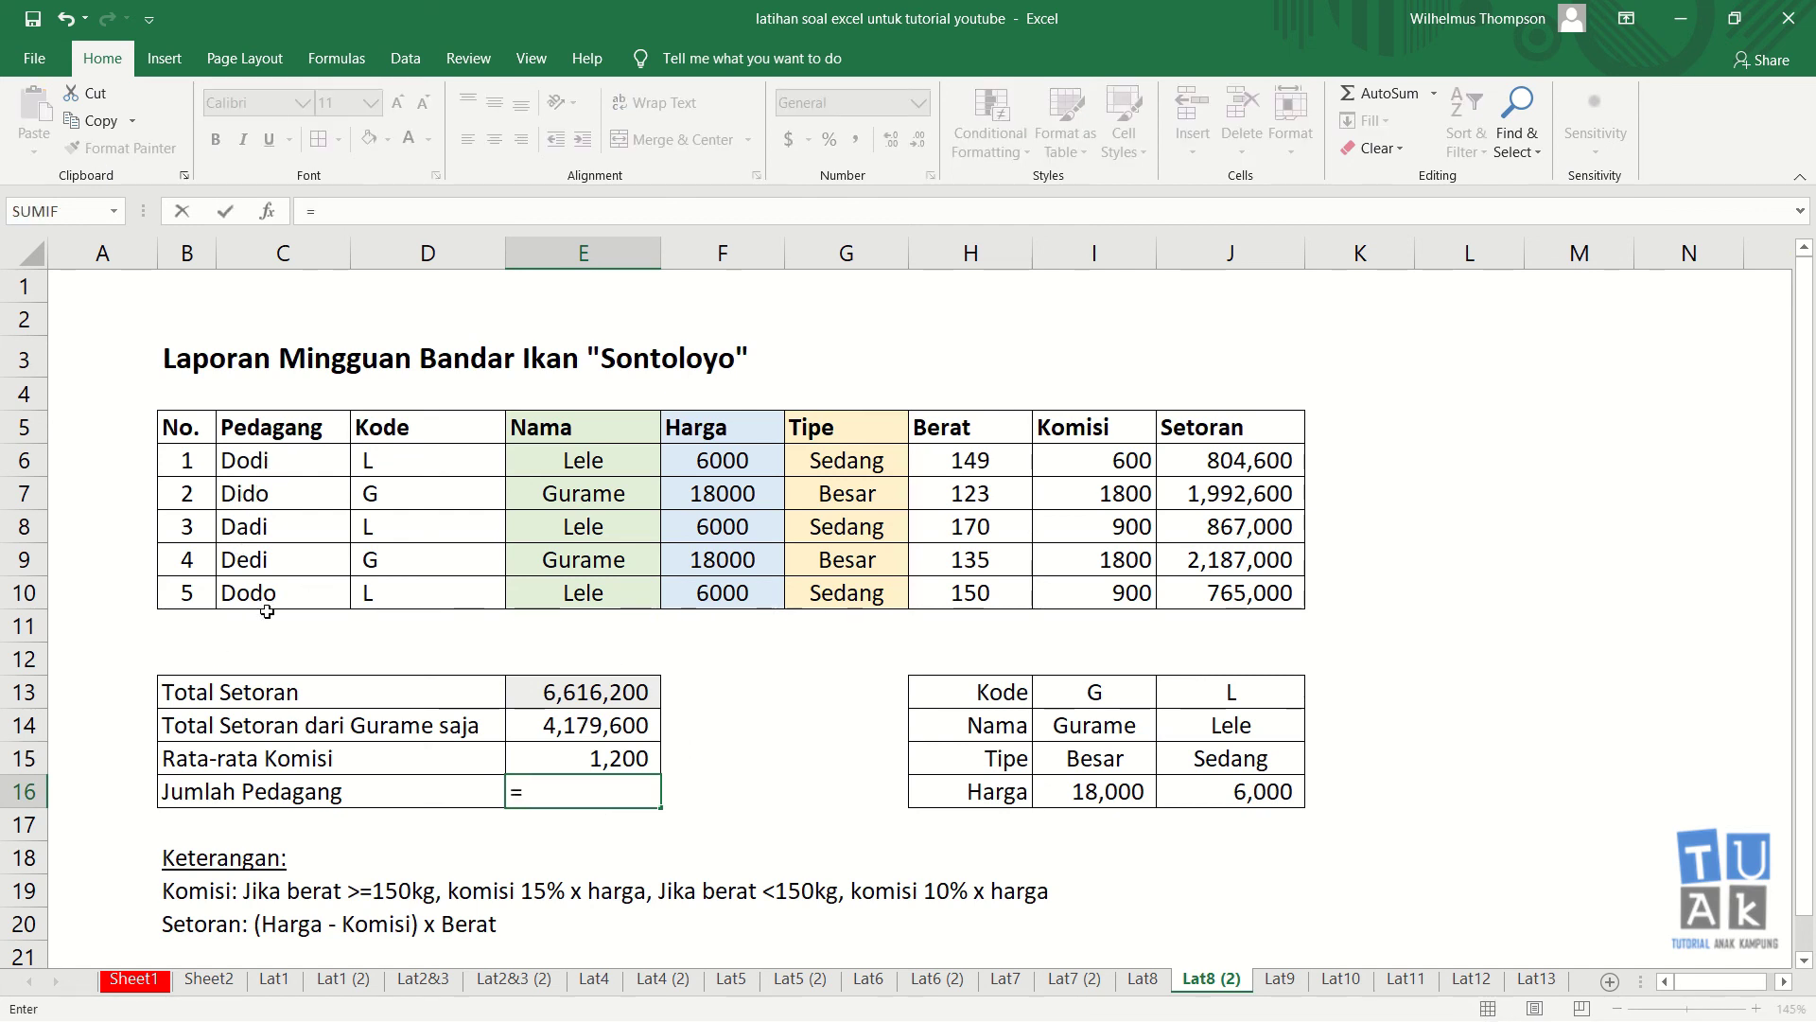
pyautogui.write('co')
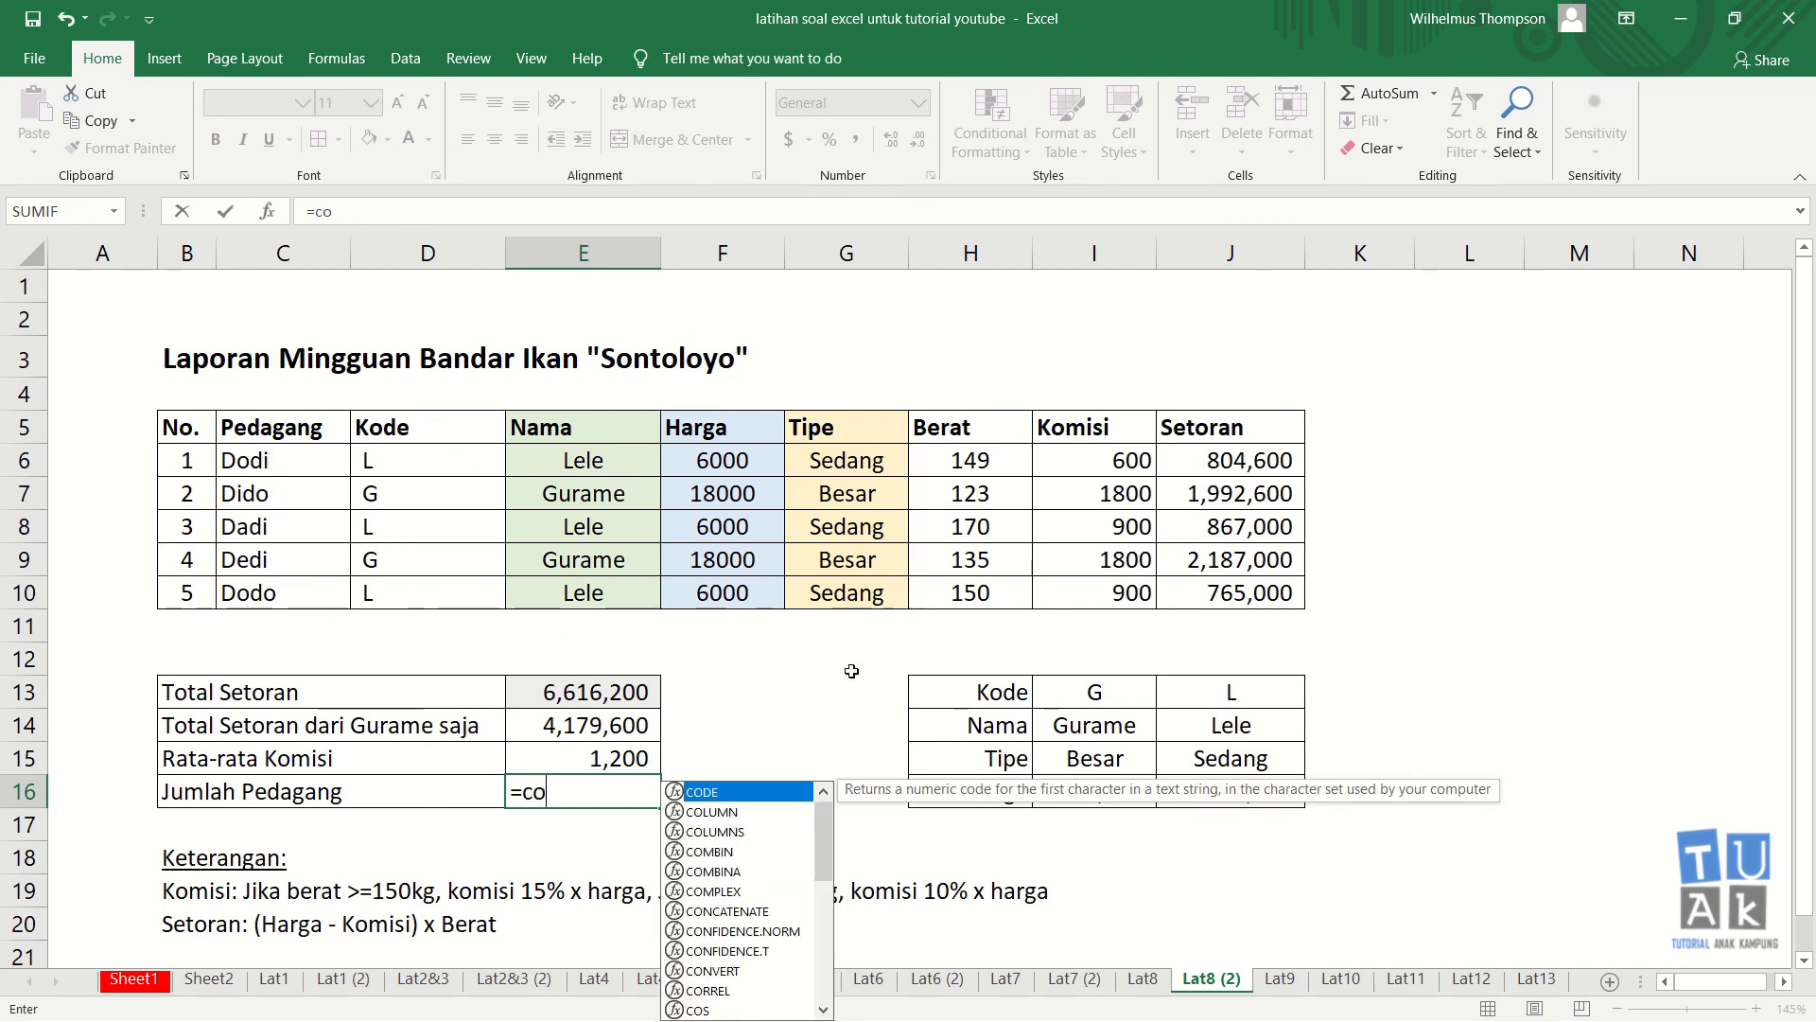
pyautogui.write('unta(')
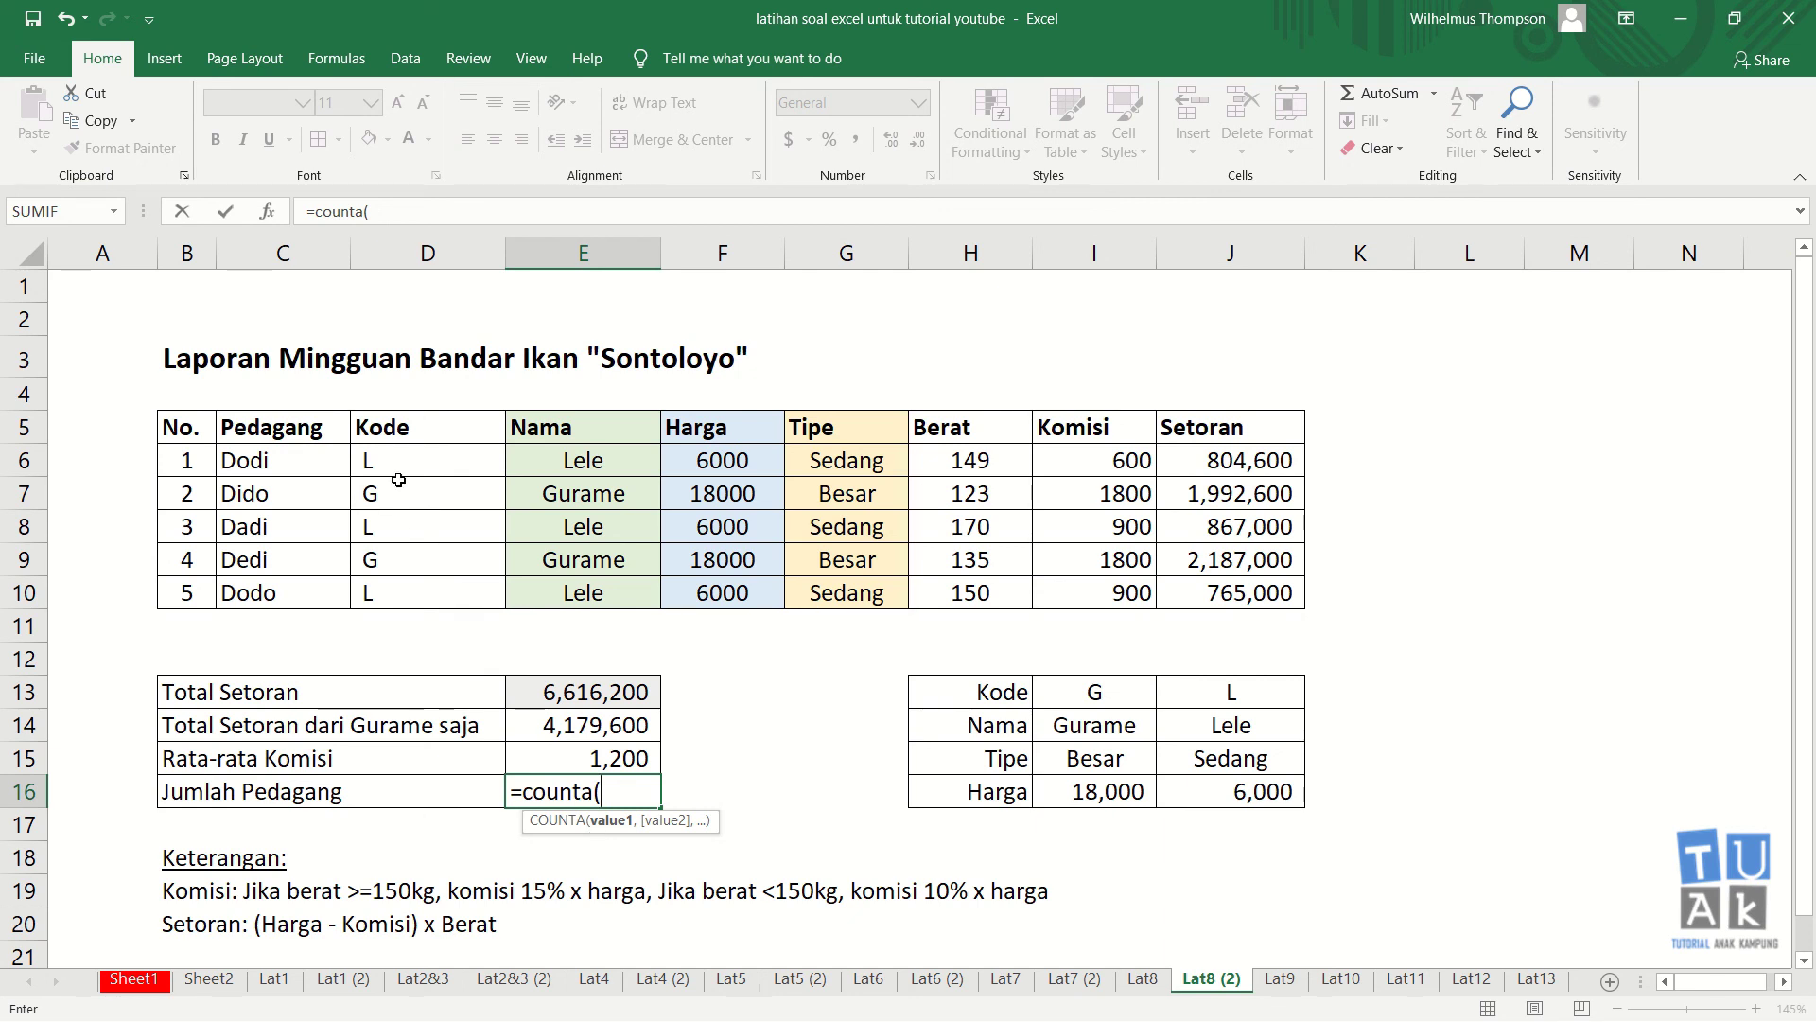
pyautogui.moveTo(398, 462); pyautogui.dragTo(407, 586)
pyautogui.moveTo(279, 471); pyautogui.dragTo(282, 586)
pyautogui.press('Return')
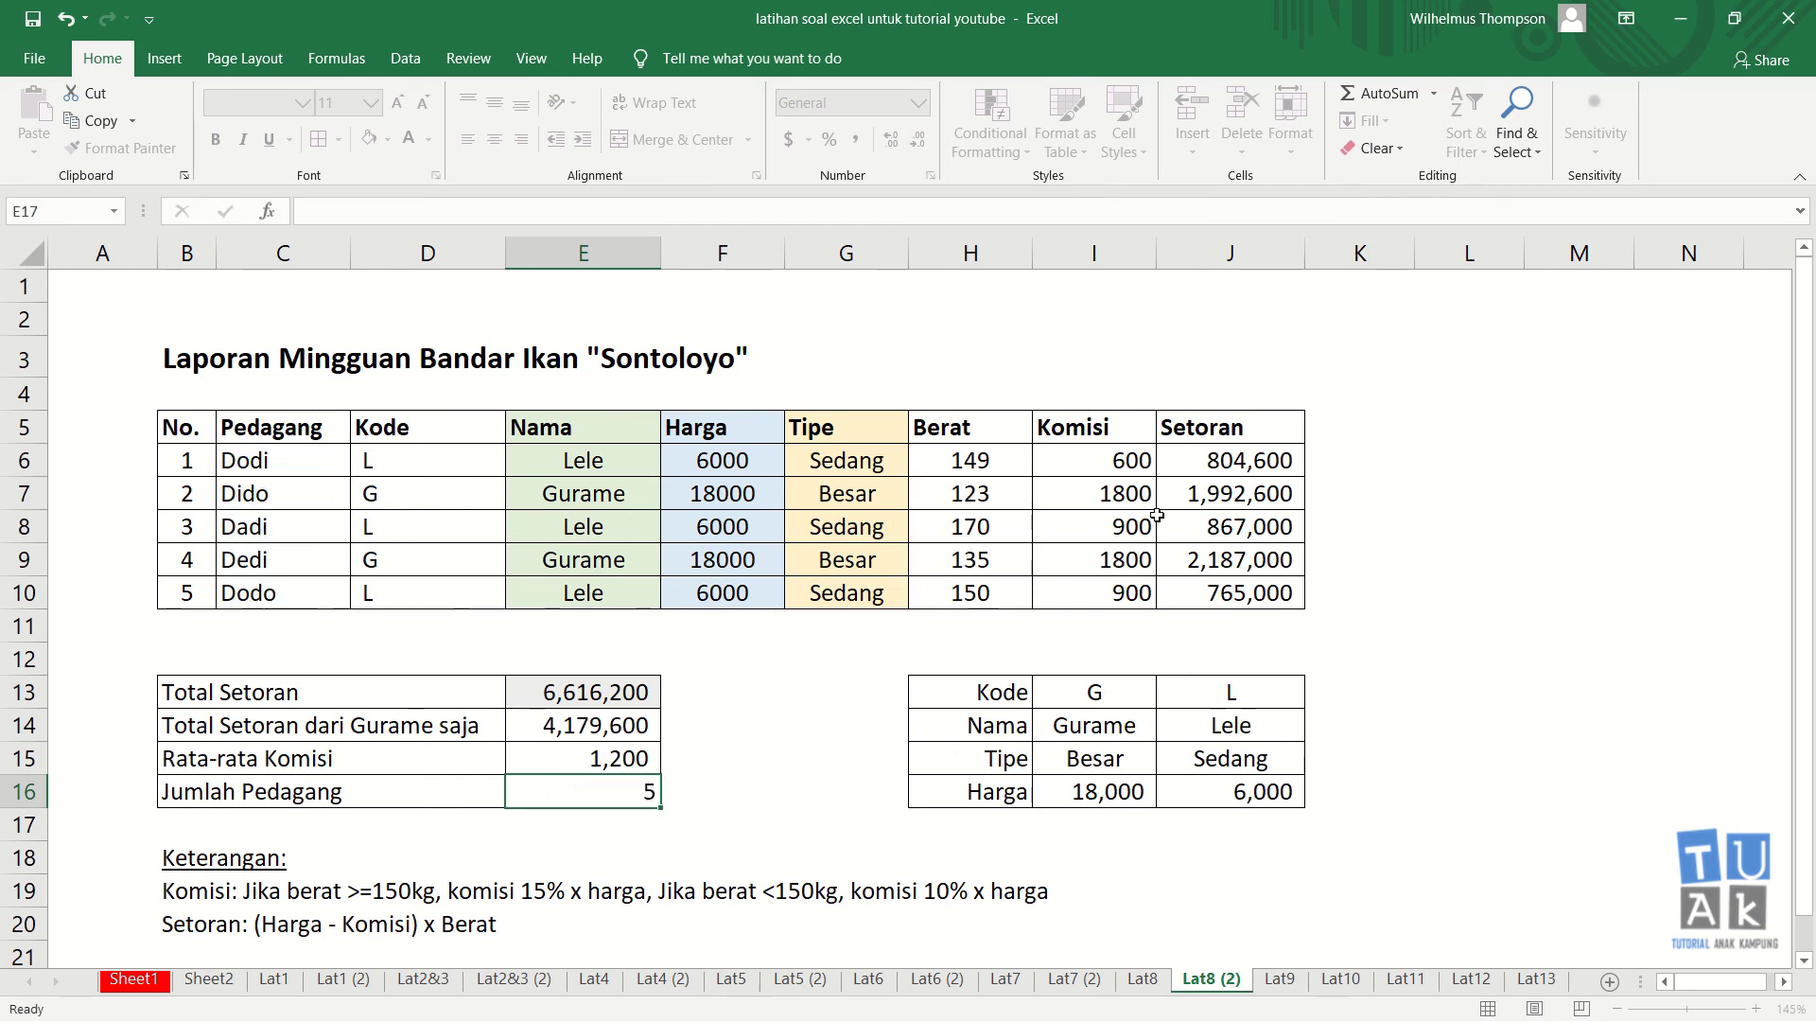
pyautogui.click(605, 794)
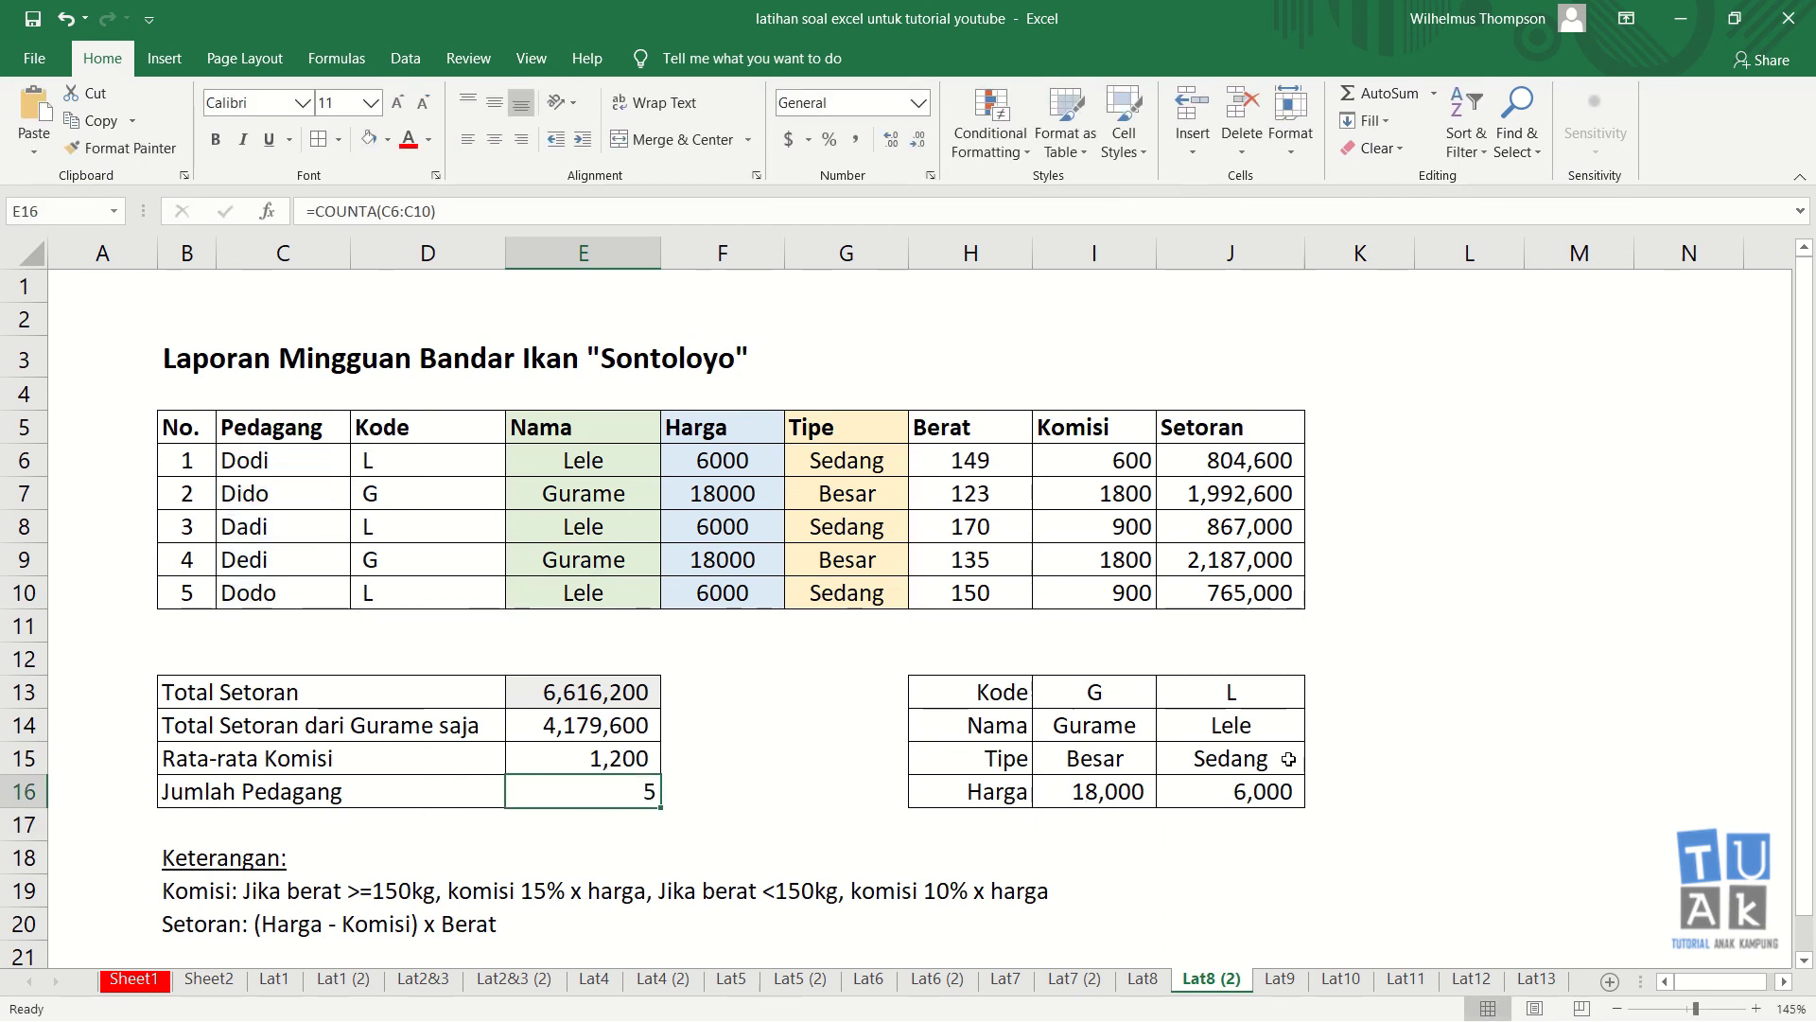
pyautogui.click(1375, 700)
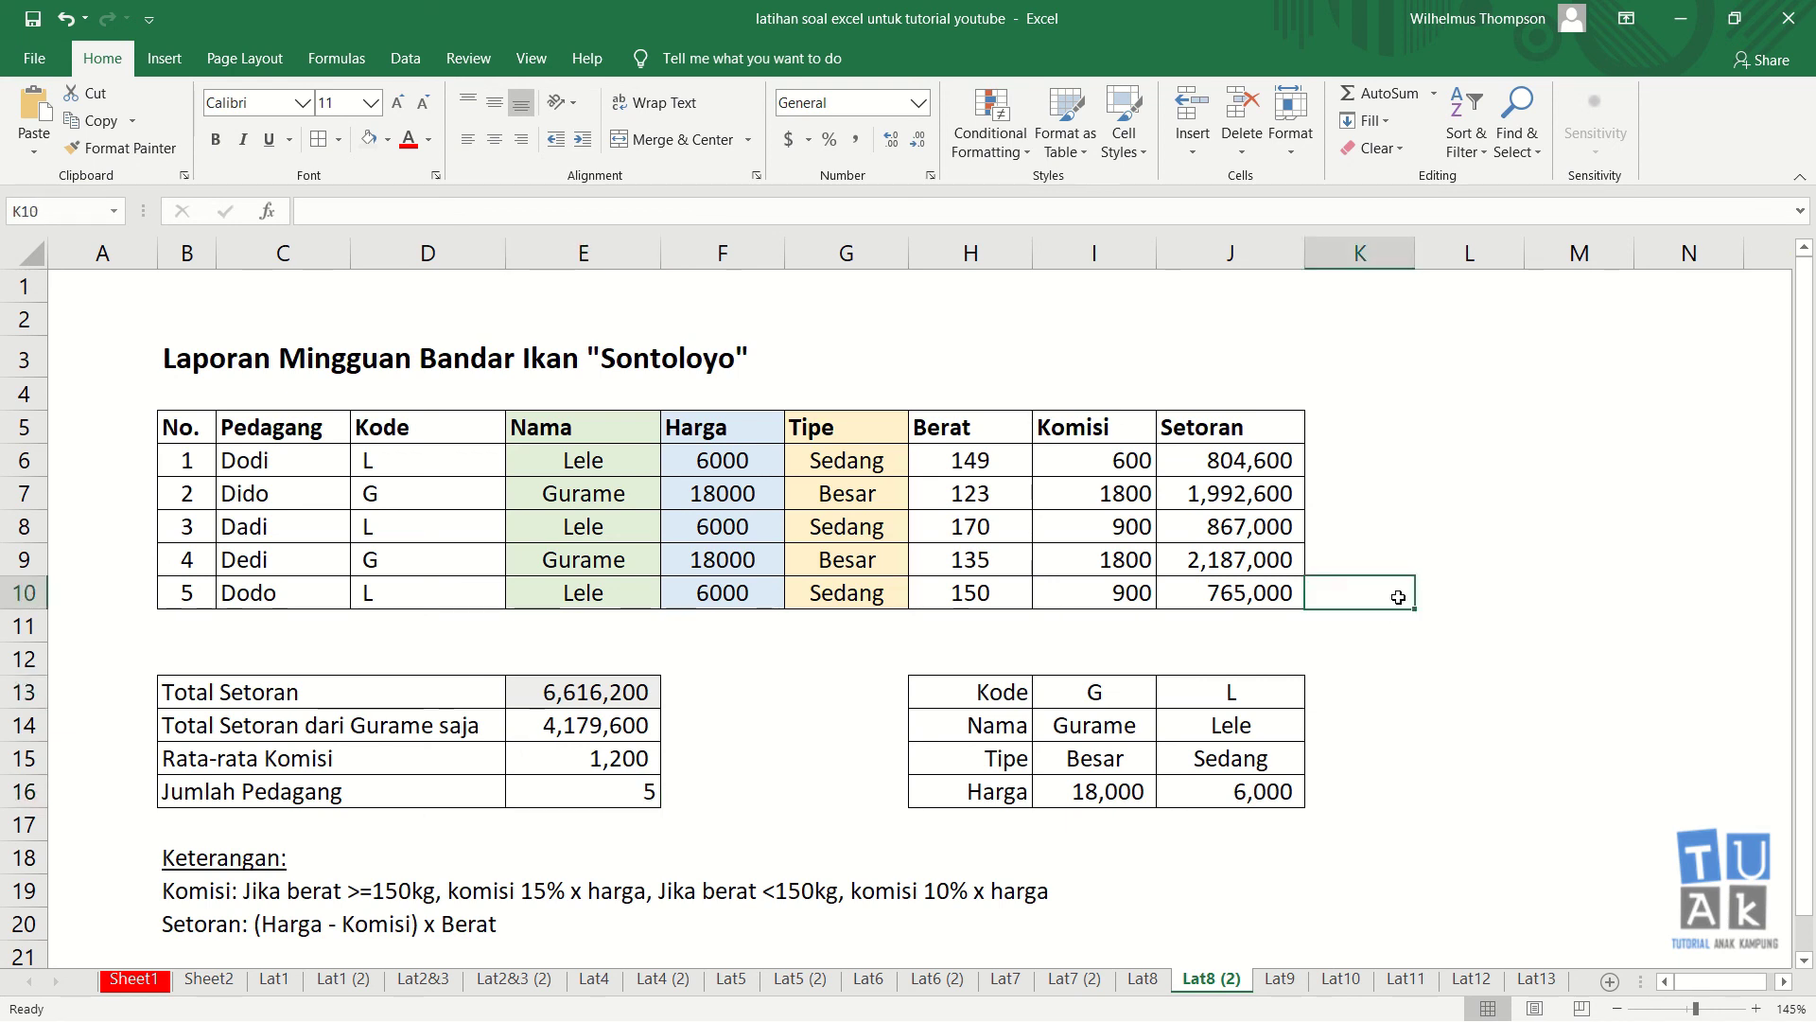
pyautogui.click(1421, 630)
pyautogui.click(1406, 530)
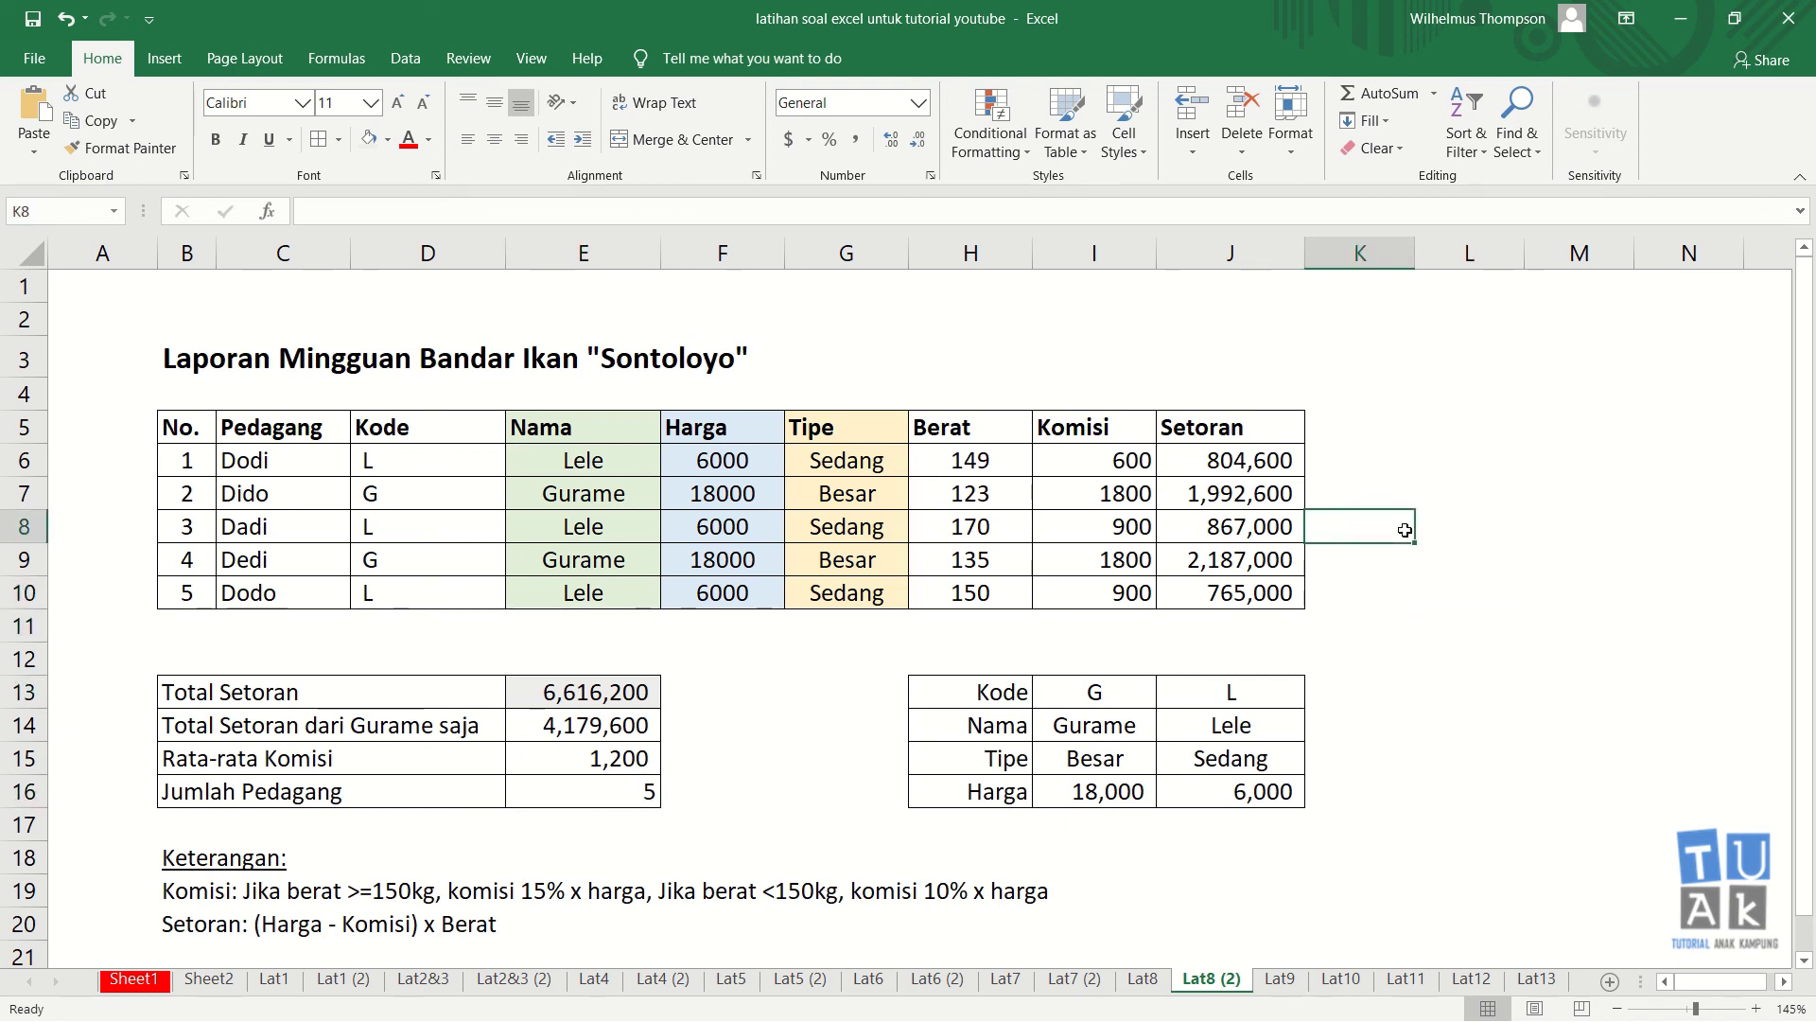
pyautogui.click(1413, 464)
pyautogui.click(1438, 421)
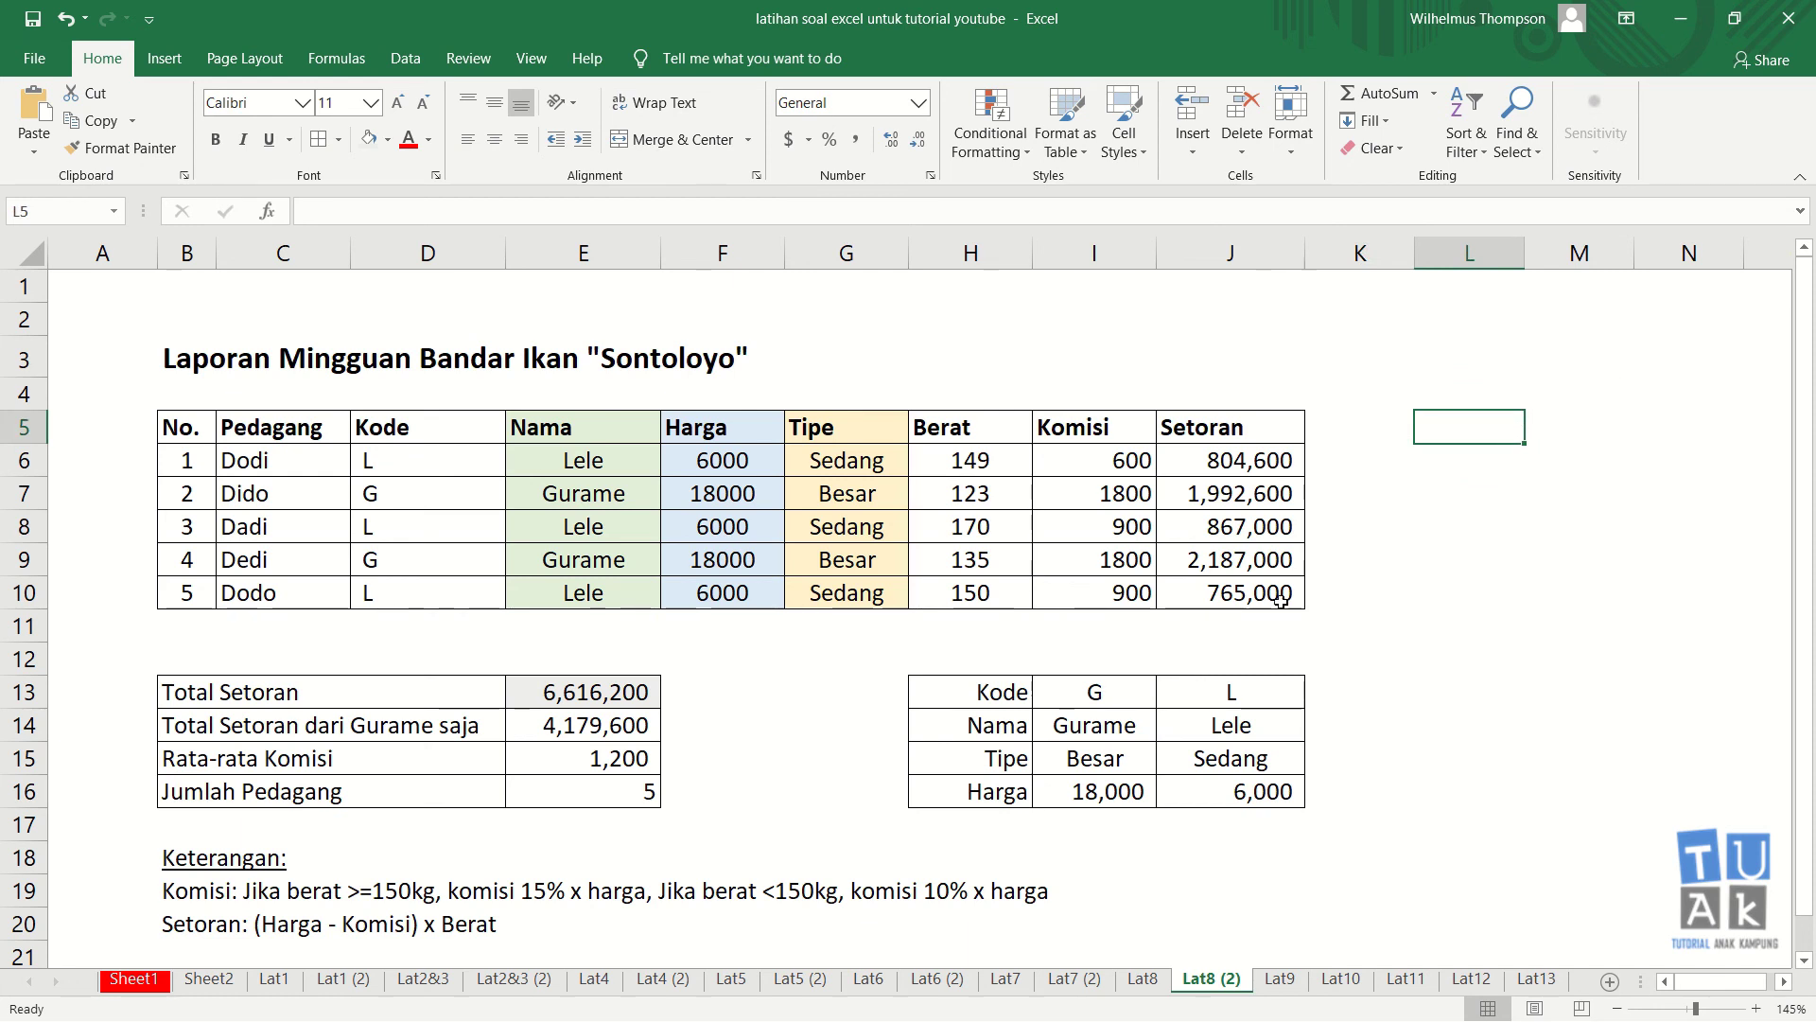